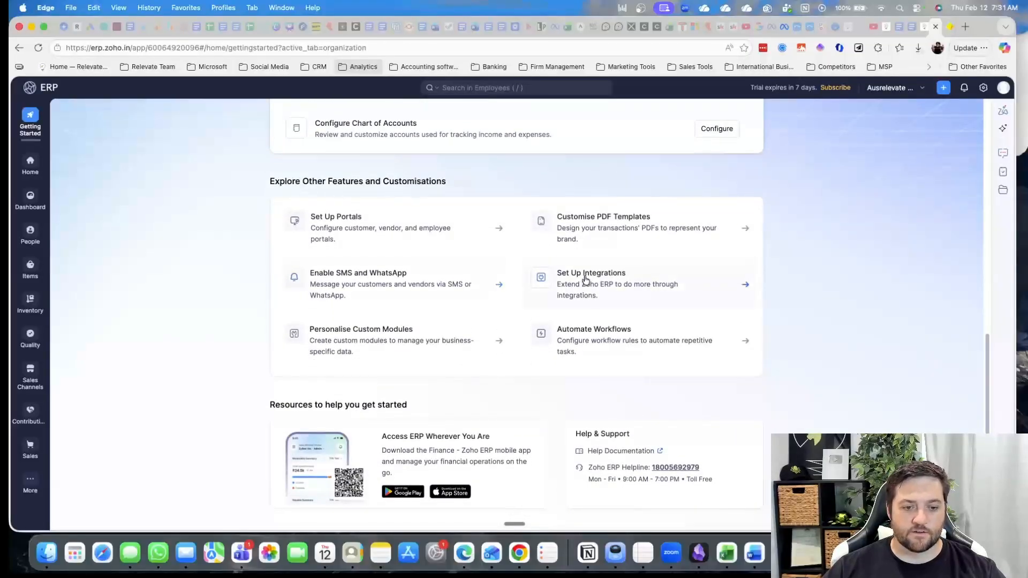
Open the business dashboard and skim its Overview panels from Net Profit/Loss down to Project Summary.
scroll(499, 268, up, 2)
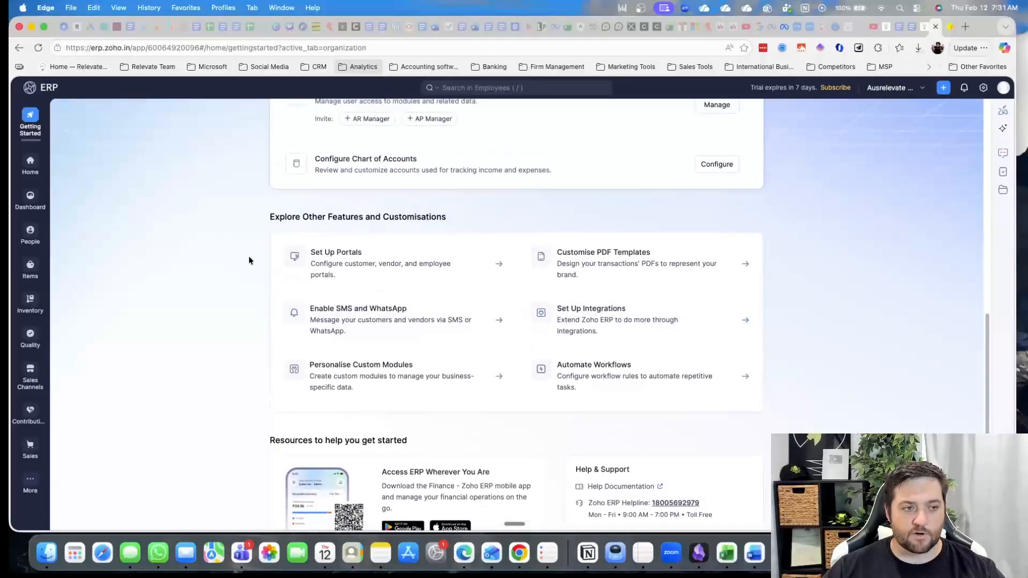
click(15, 164)
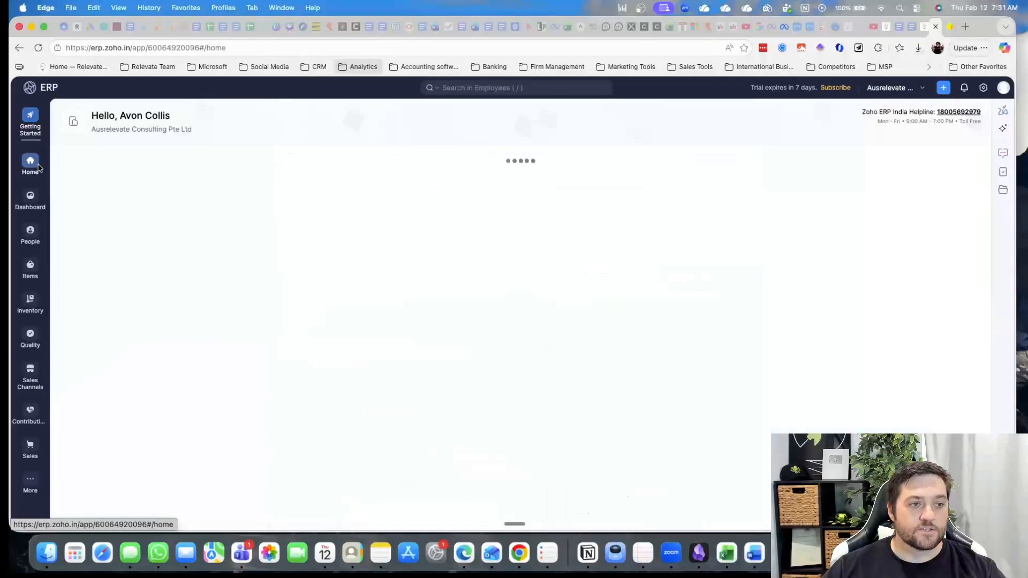
click(32, 196)
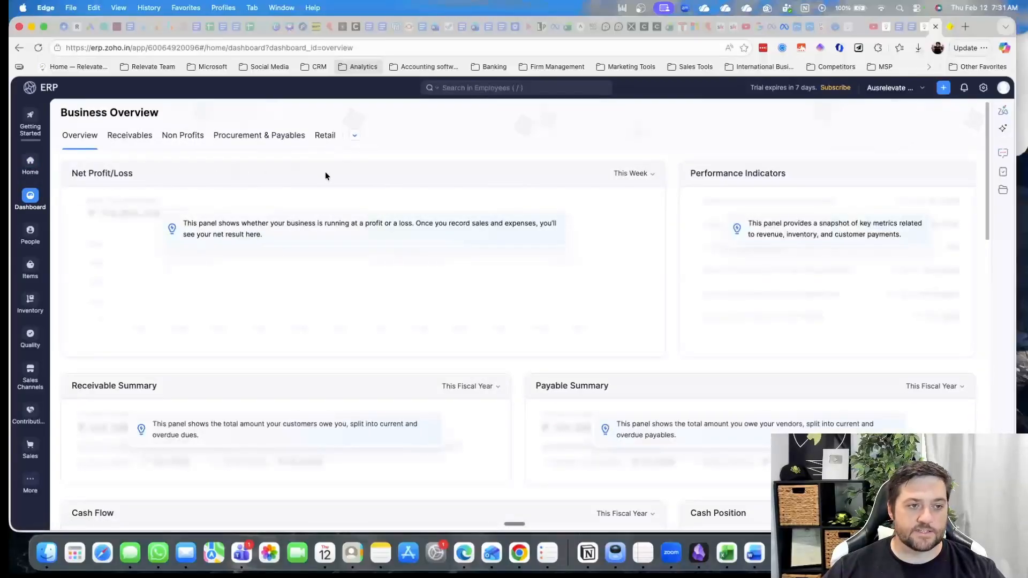
scroll(538, 280, down, 3)
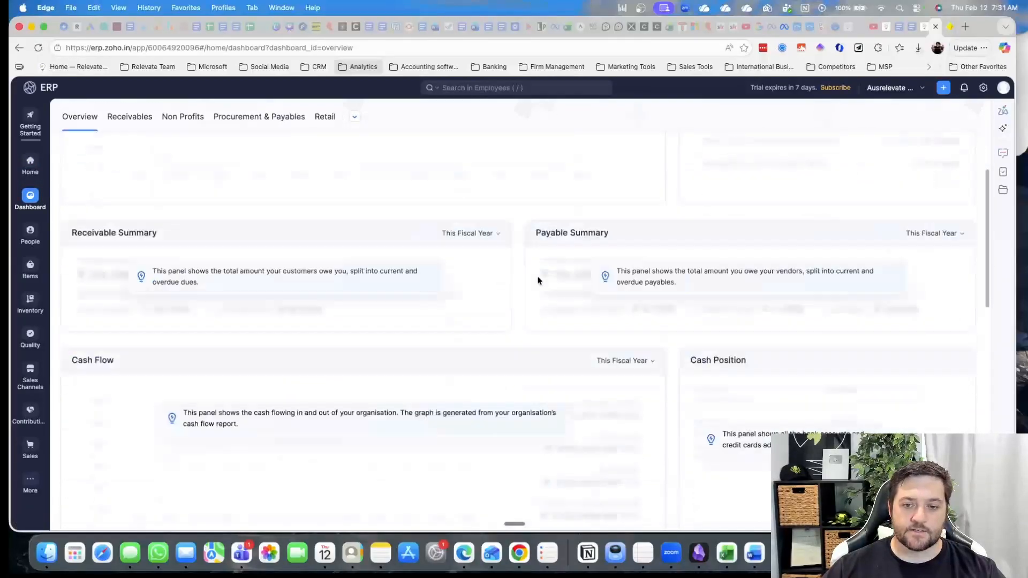
scroll(538, 280, down, 11)
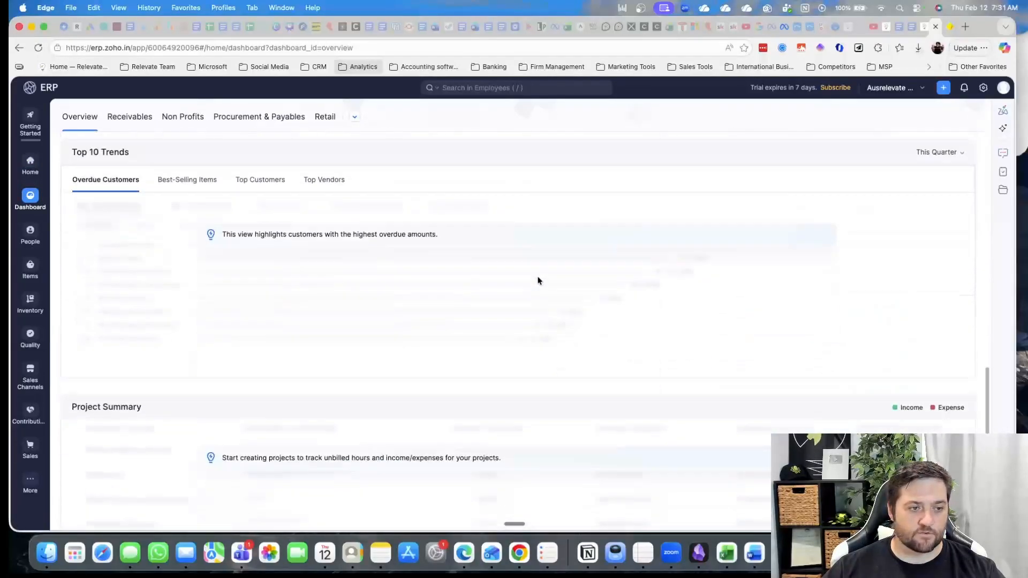
scroll(538, 280, up, 15)
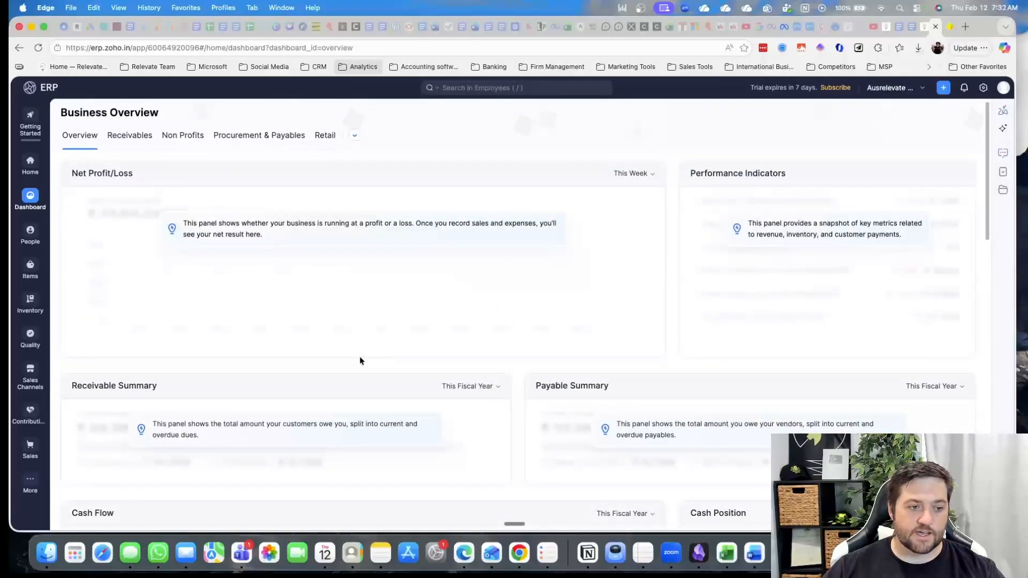
Examine the Overview dashboard's receivable, payable and cash flow panels, plus the Top 10 Trends and Project Summary sections.
scroll(608, 396, down, 5)
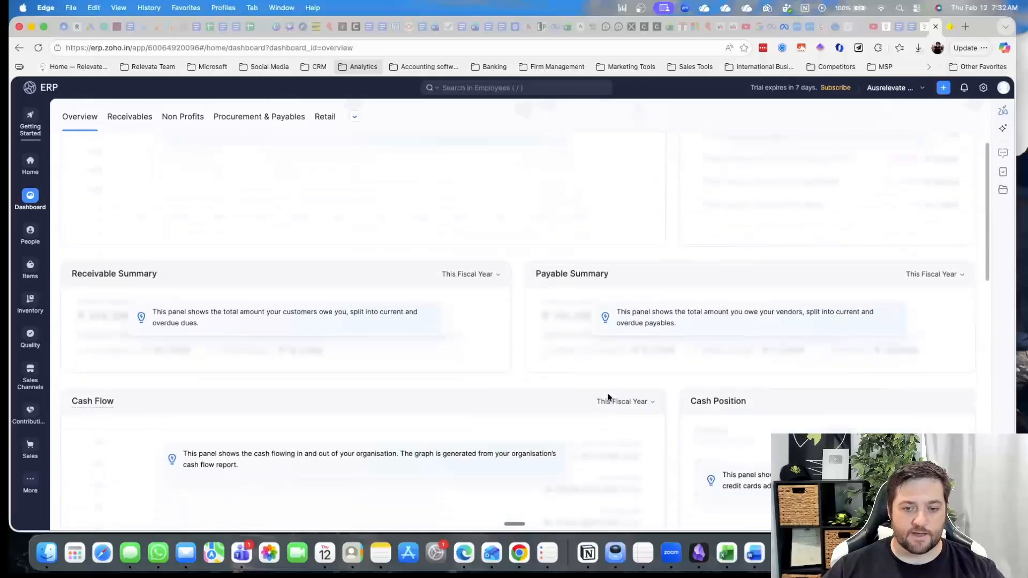
scroll(304, 341, down, 5)
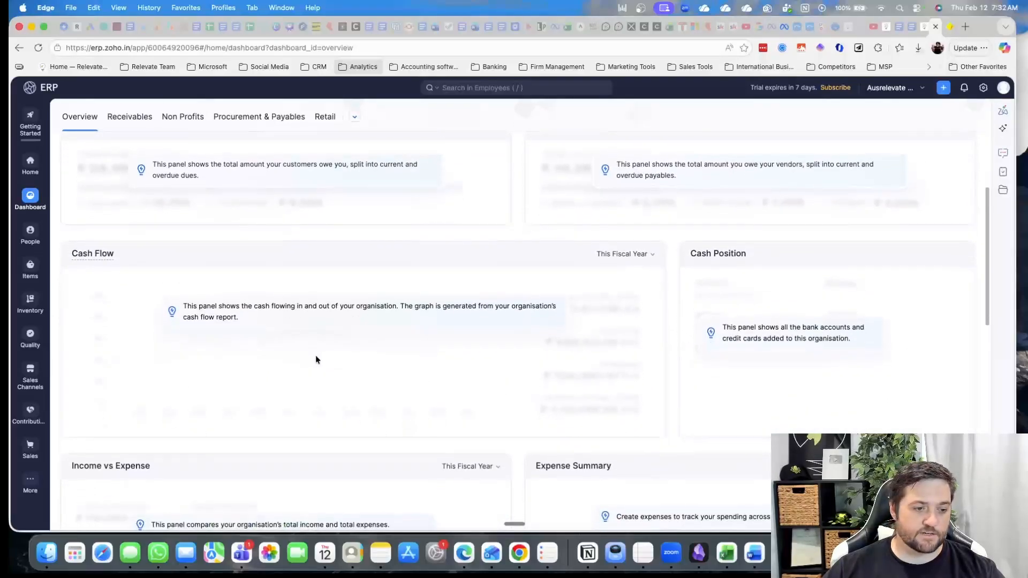
scroll(472, 320, down, 4)
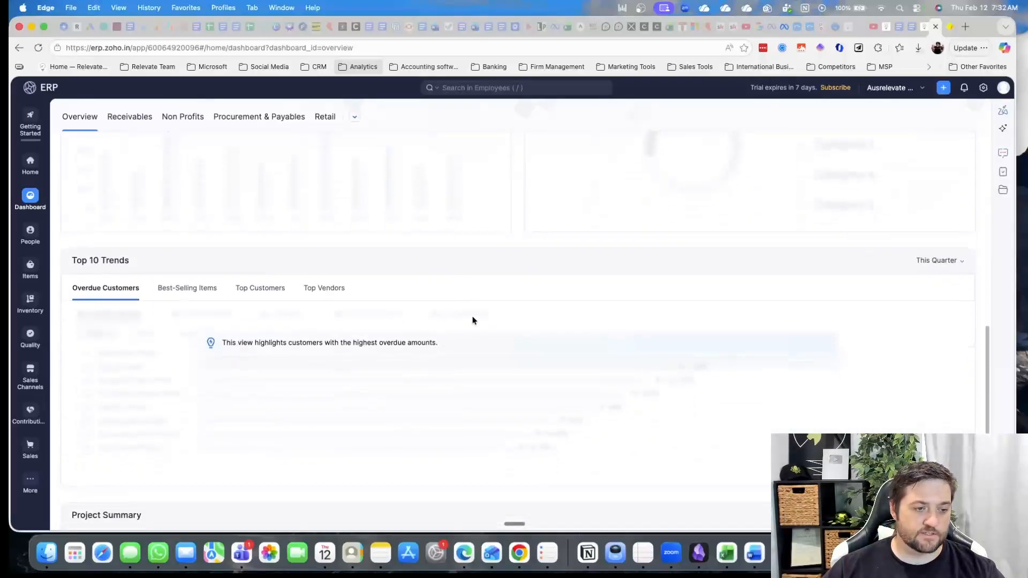
scroll(331, 307, down, 4)
scroll(332, 308, up, 3)
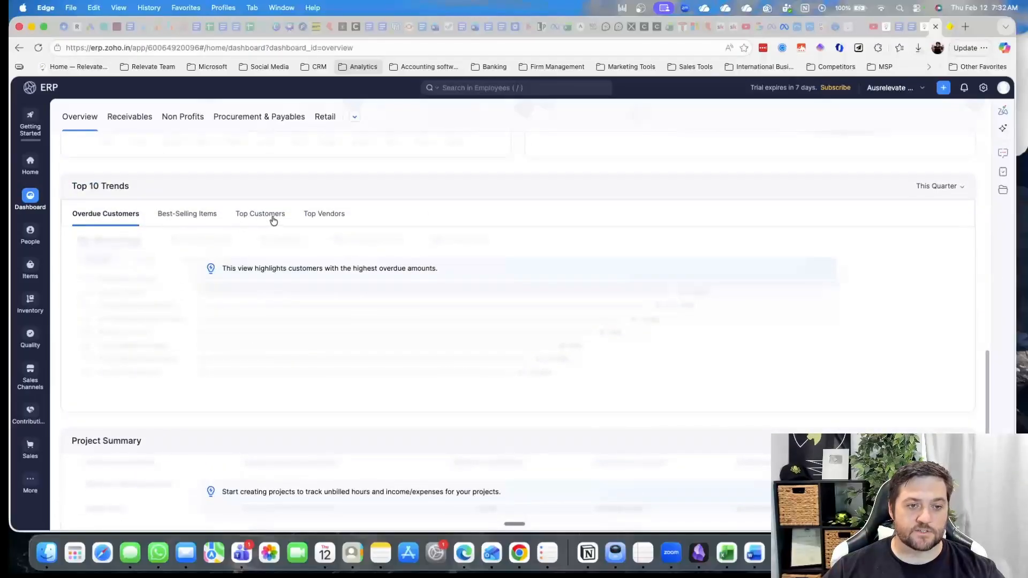
scroll(460, 296, down, 3)
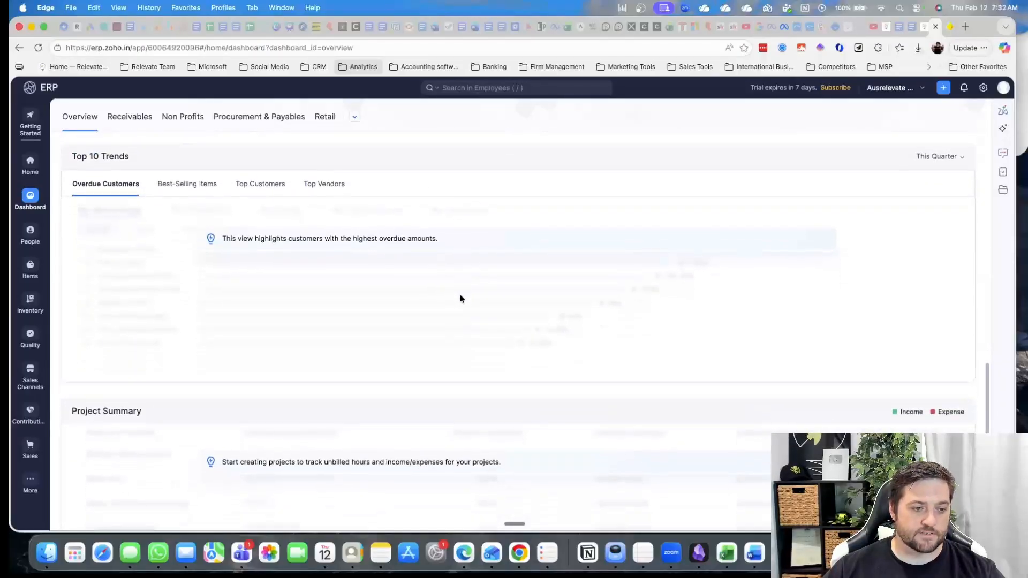
scroll(460, 301, up, 4)
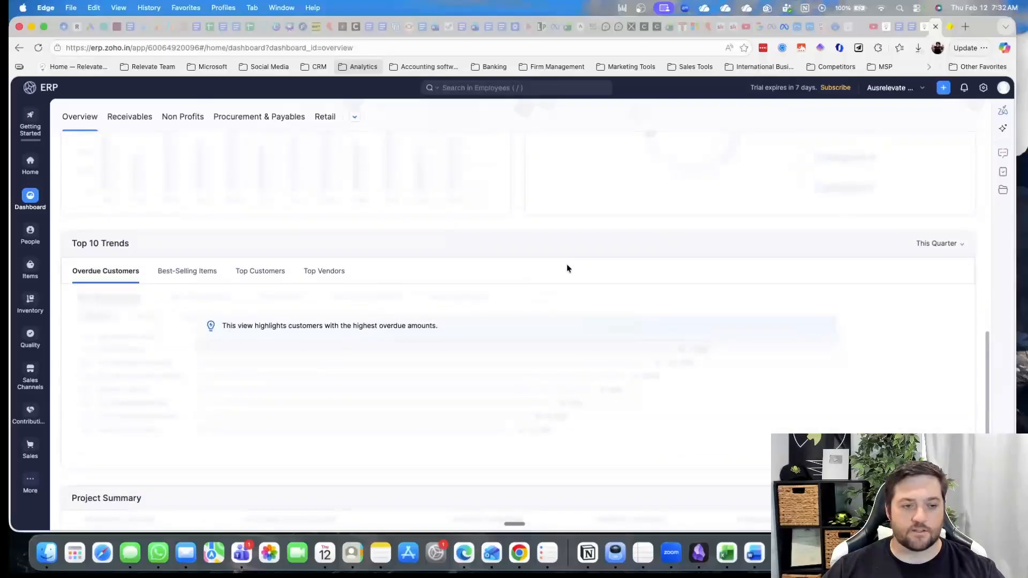
scroll(566, 267, up, 10)
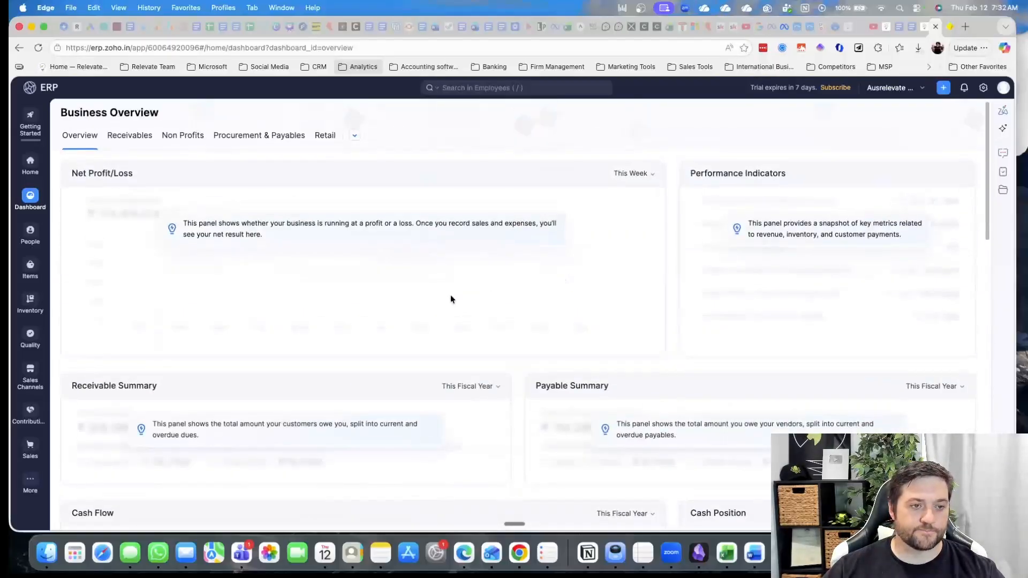
View the Receivables, Non Profits, and Procurement & Payables dashboards in turn.
click(129, 137)
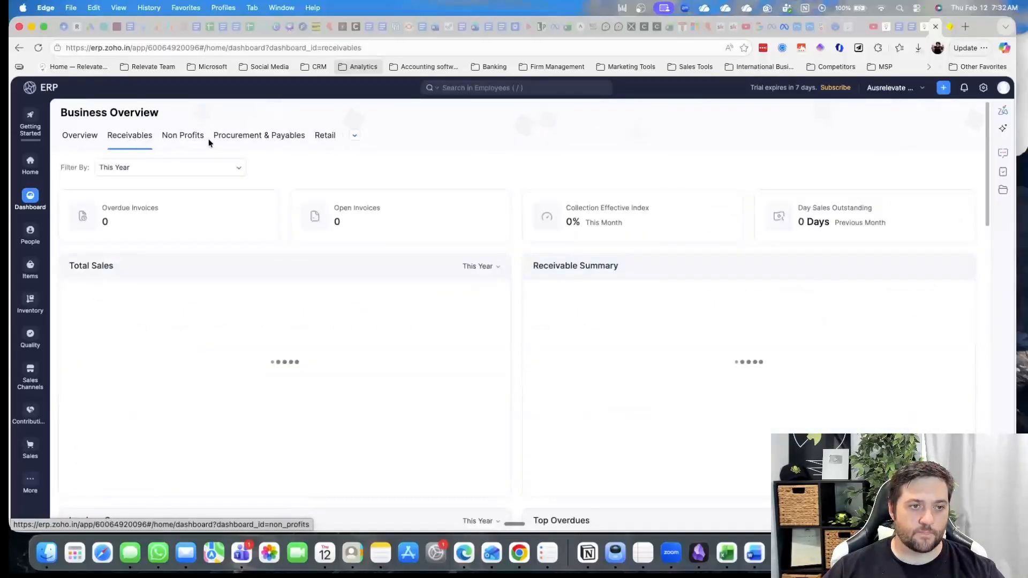
click(180, 138)
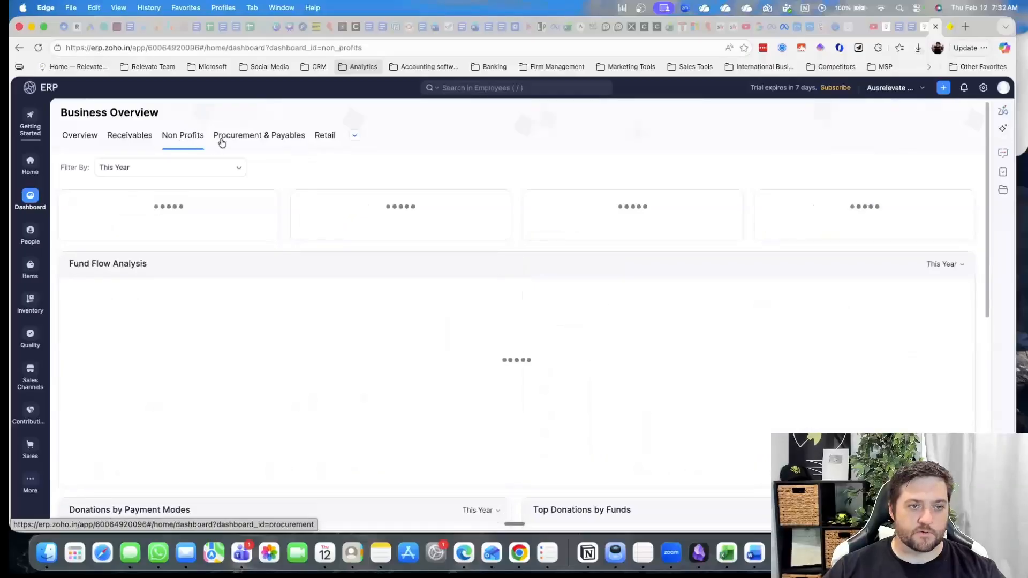
click(252, 139)
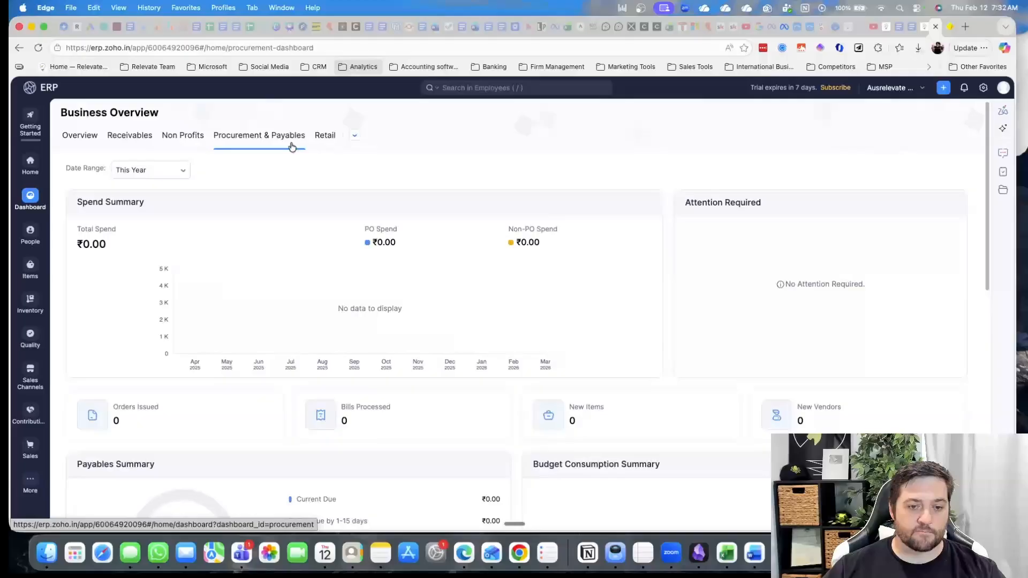
View the Retail dashboard's Register Summary and check the full list of available dashboards.
click(323, 138)
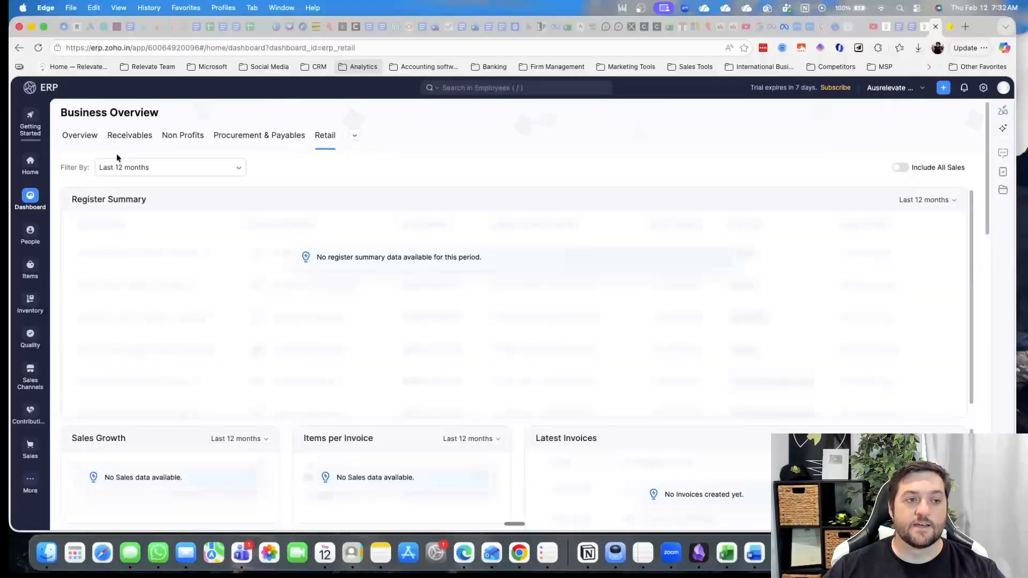
drag(82, 200, 147, 199)
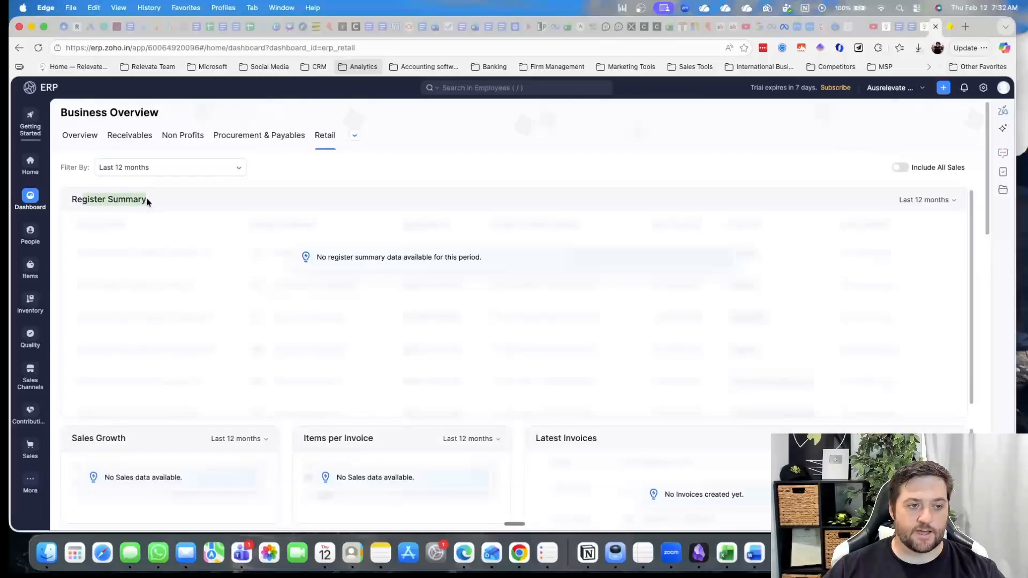
scroll(301, 295, down, 1)
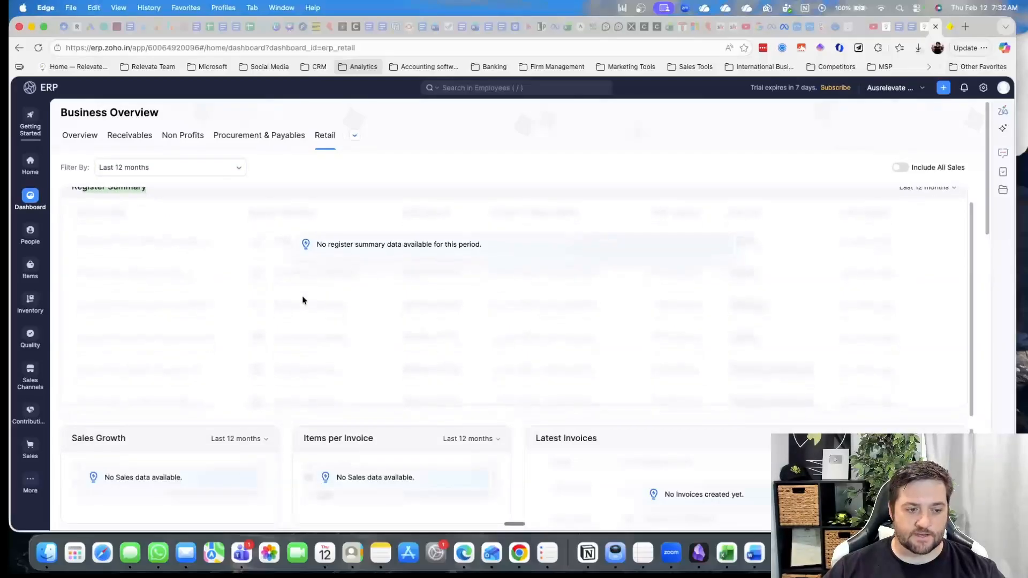
click(354, 138)
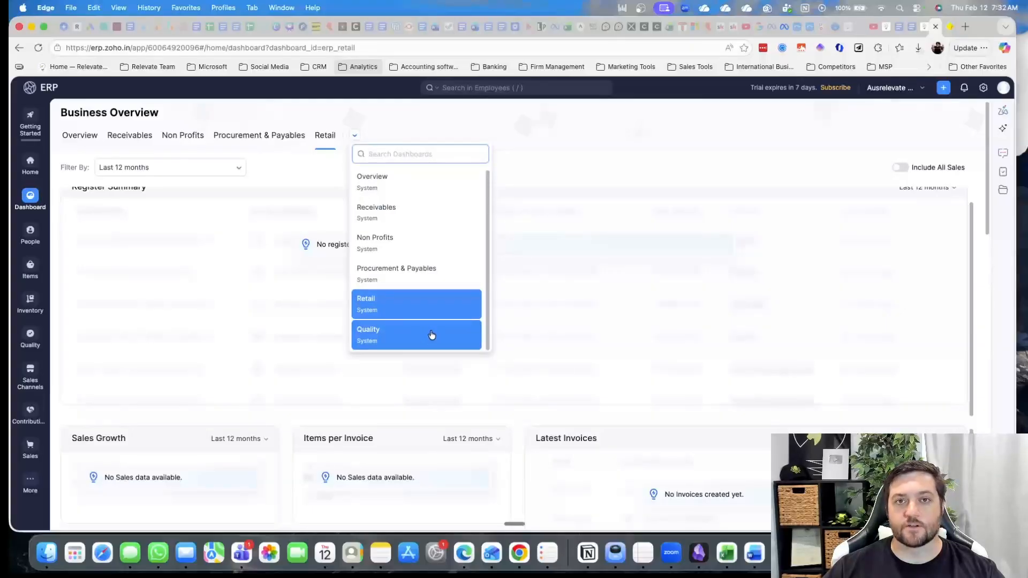
click(561, 145)
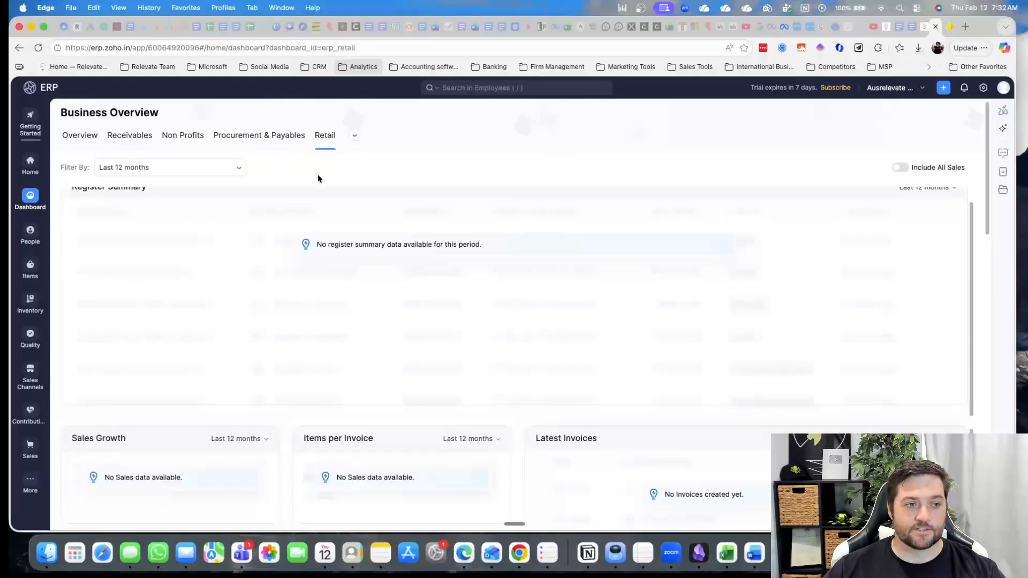
Open all settings and look over the Organization Settings and Module Settings categories.
click(982, 88)
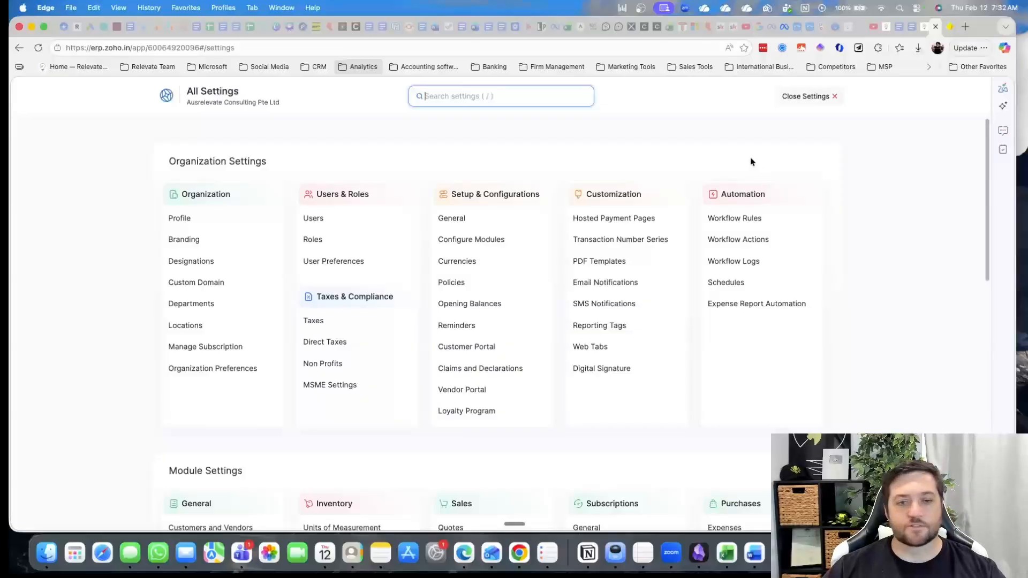
scroll(714, 185, down, 2)
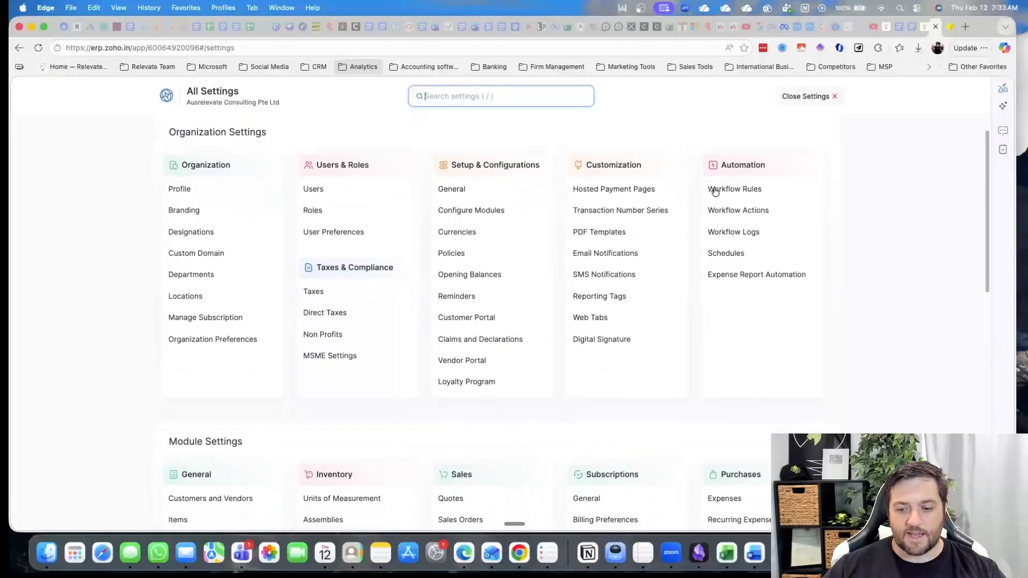
scroll(716, 212, down, 3)
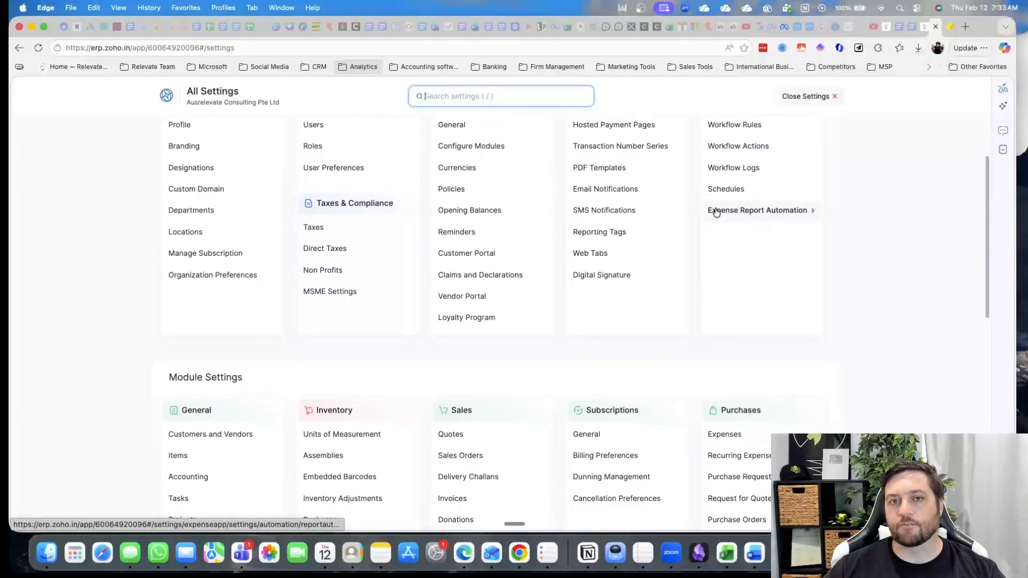
scroll(714, 209, up, 5)
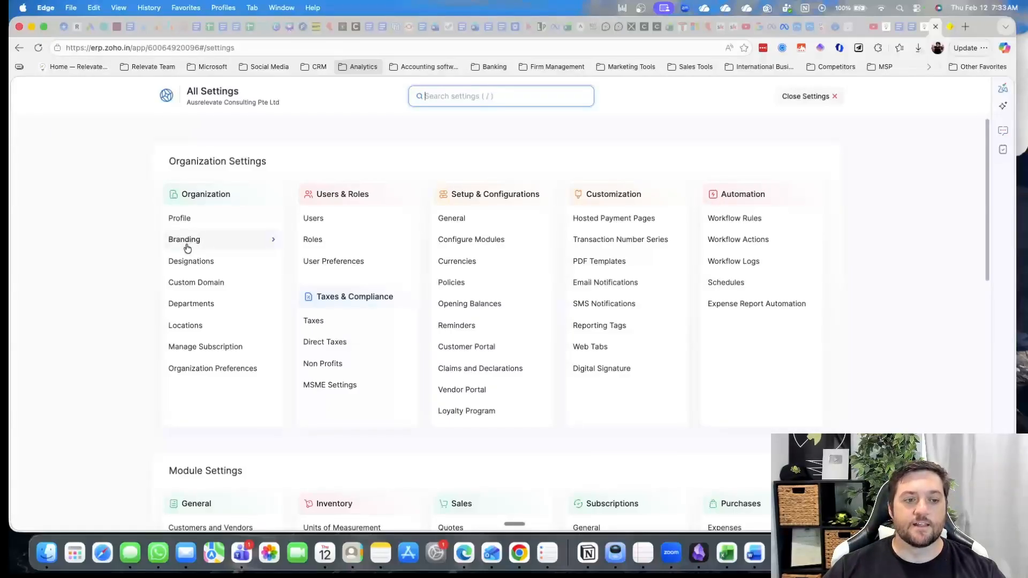
Review the organization's Departments and Locations settings, finishing back on Departments.
click(194, 307)
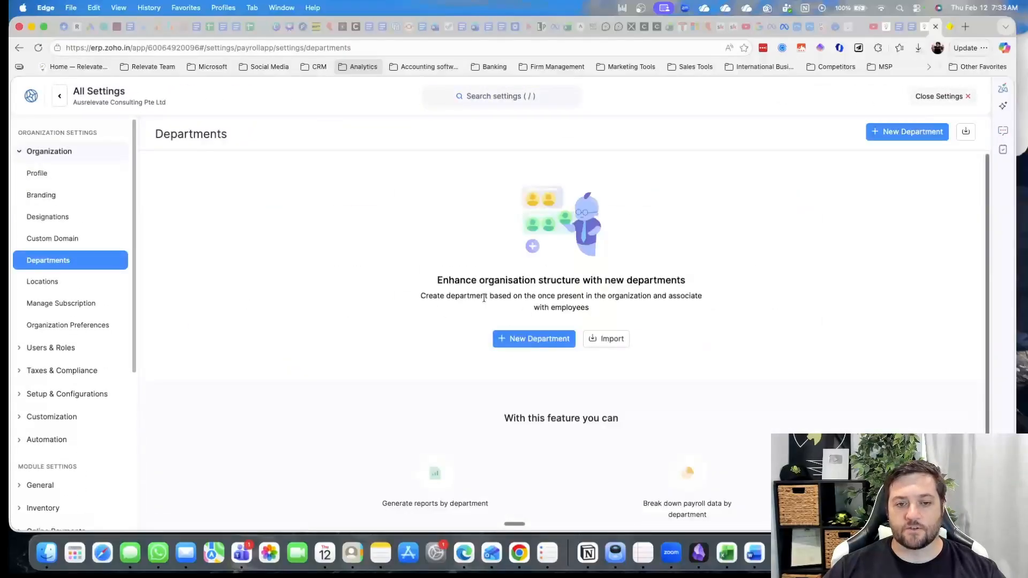
scroll(526, 361, down, 1)
scroll(526, 361, up, 1)
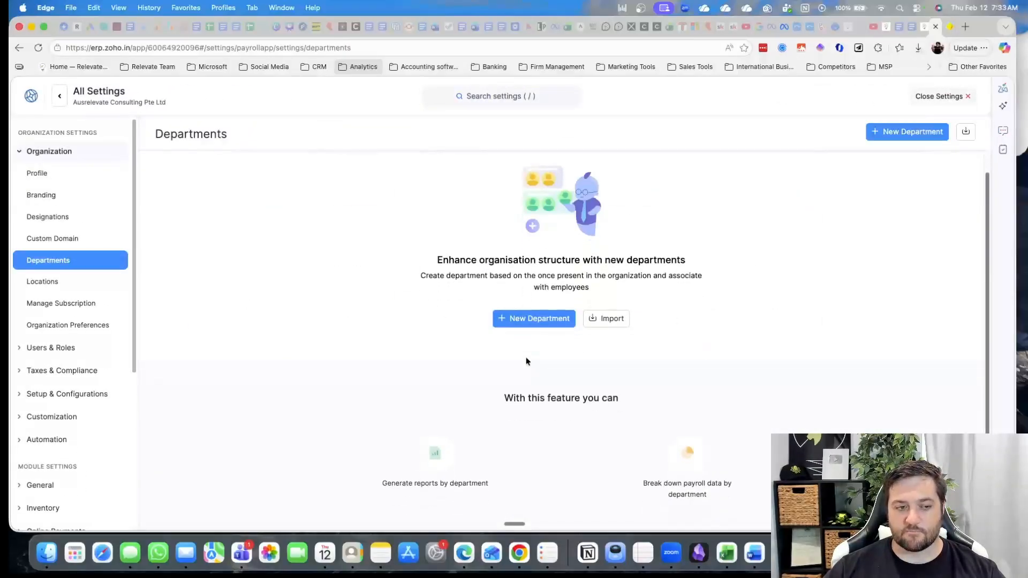
click(79, 284)
scroll(404, 332, down, 5)
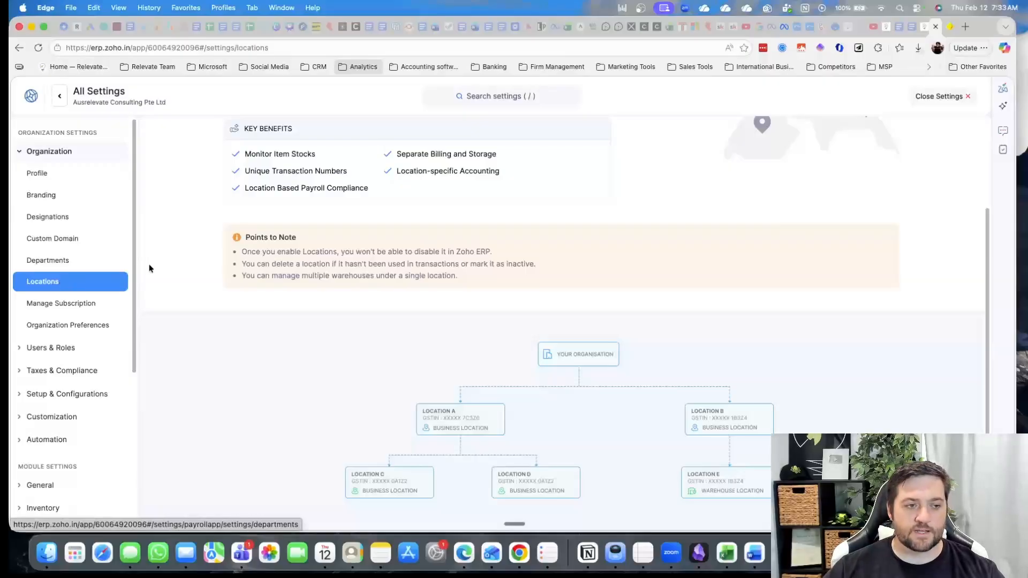
click(68, 262)
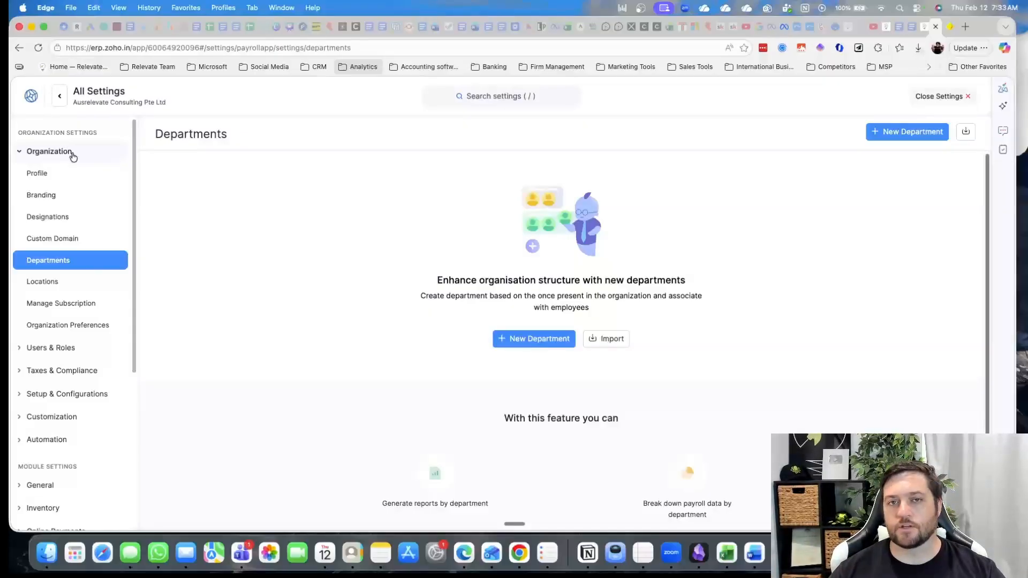
Review the organization's profile settings through to the Company ID field, and open the Branding settings.
click(37, 173)
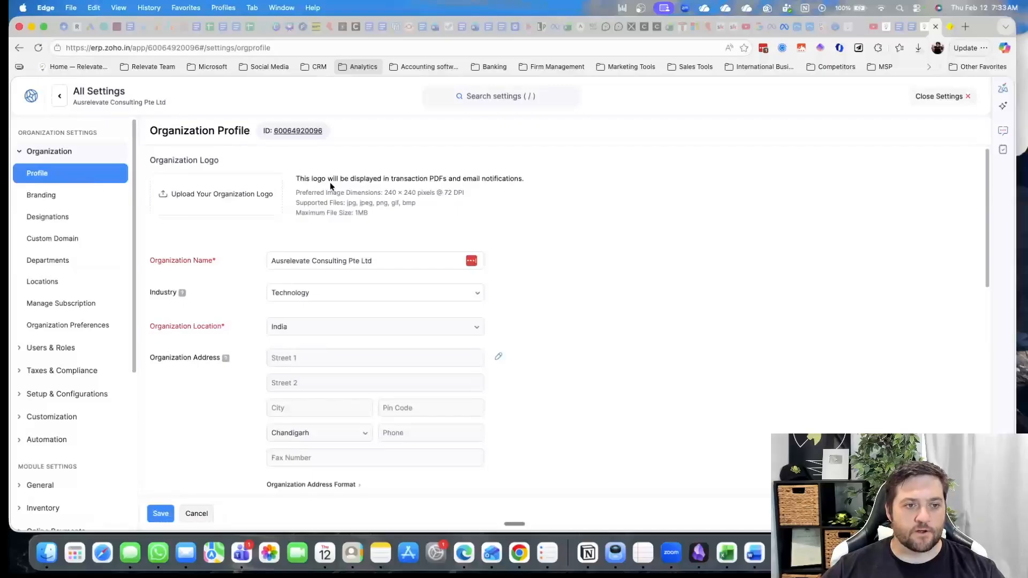
scroll(585, 313, down, 10)
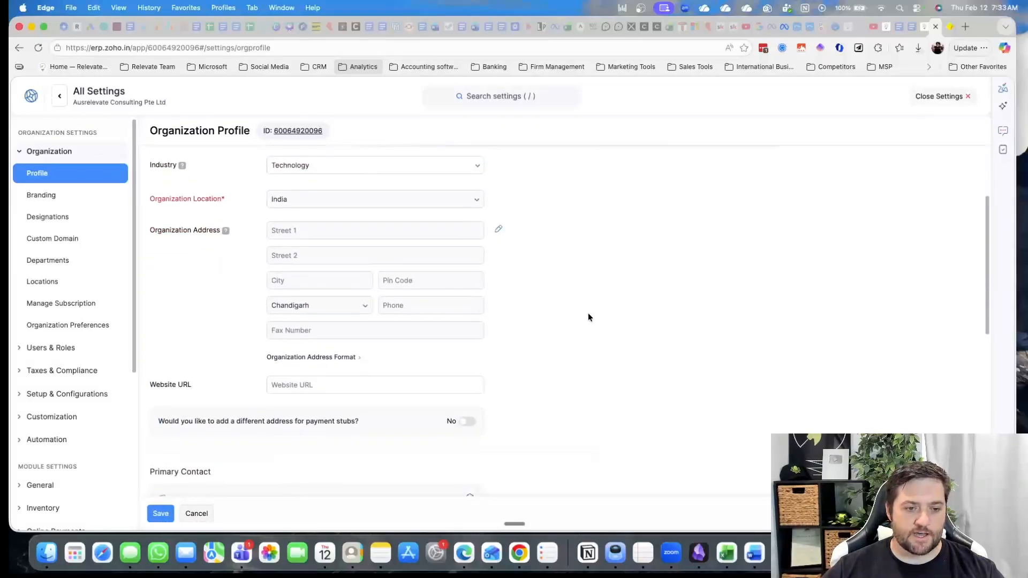
scroll(589, 317, up, 3)
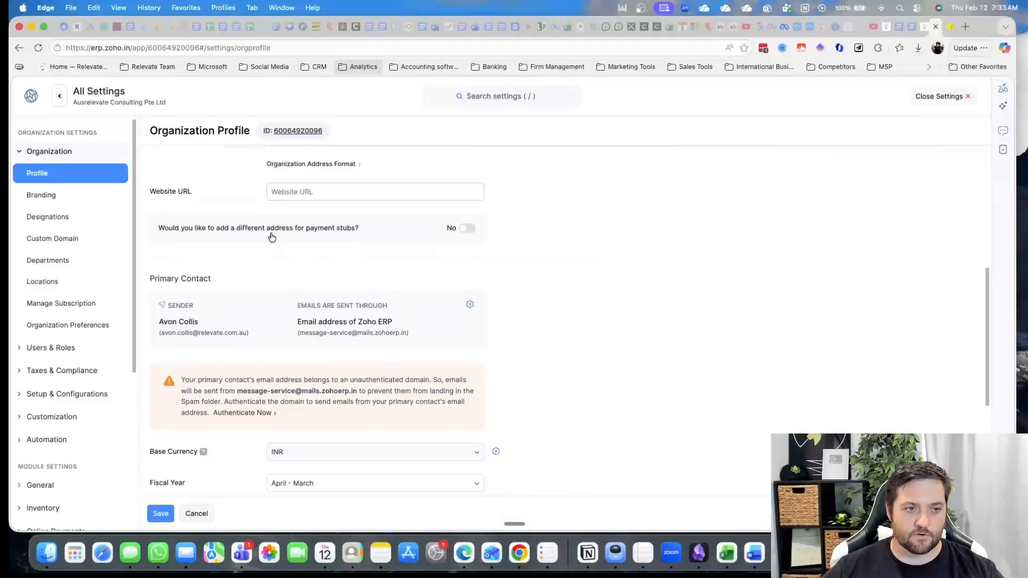
scroll(412, 268, down, 3)
scroll(375, 285, down, 5)
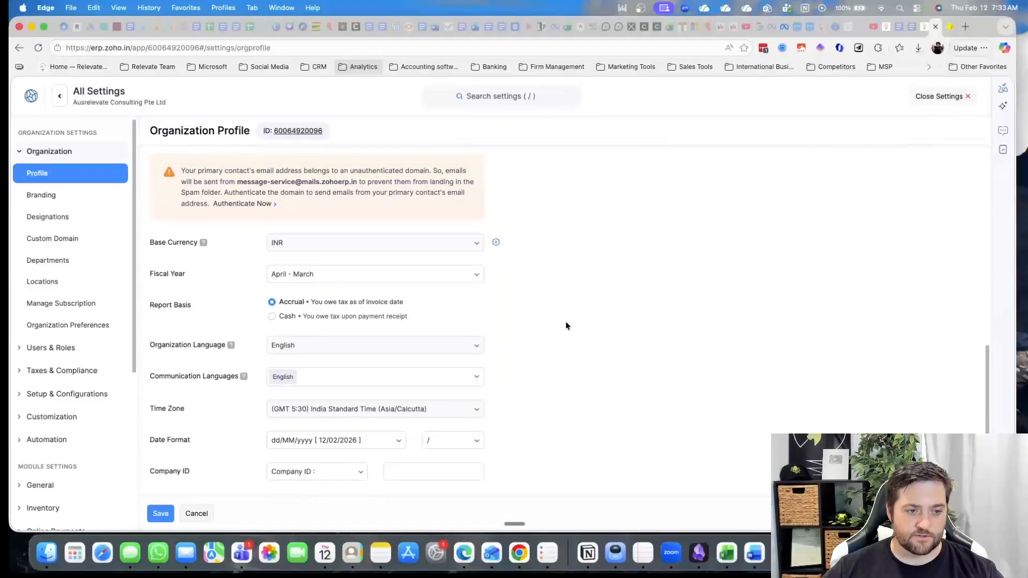
scroll(573, 324, down, 4)
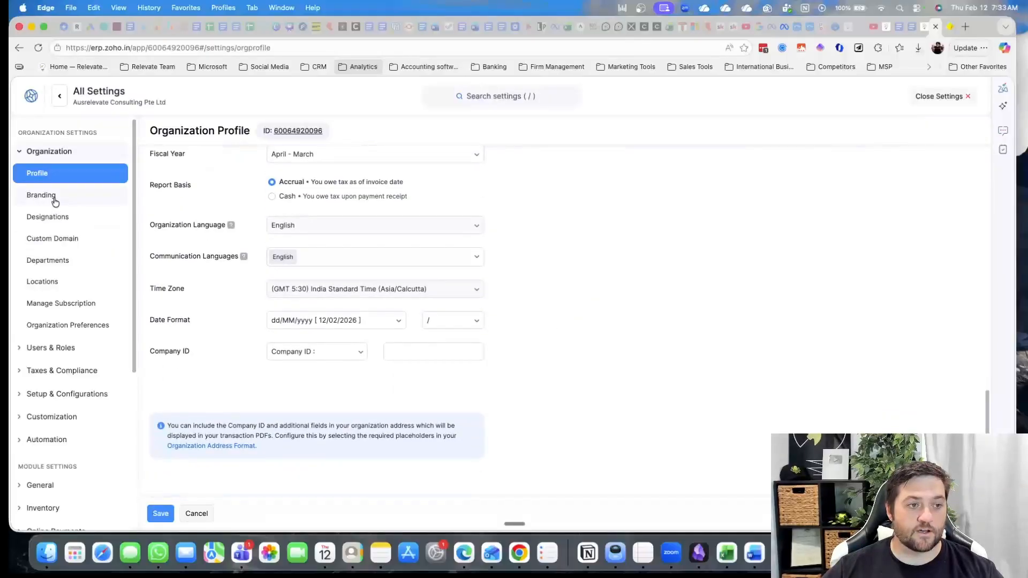
click(75, 199)
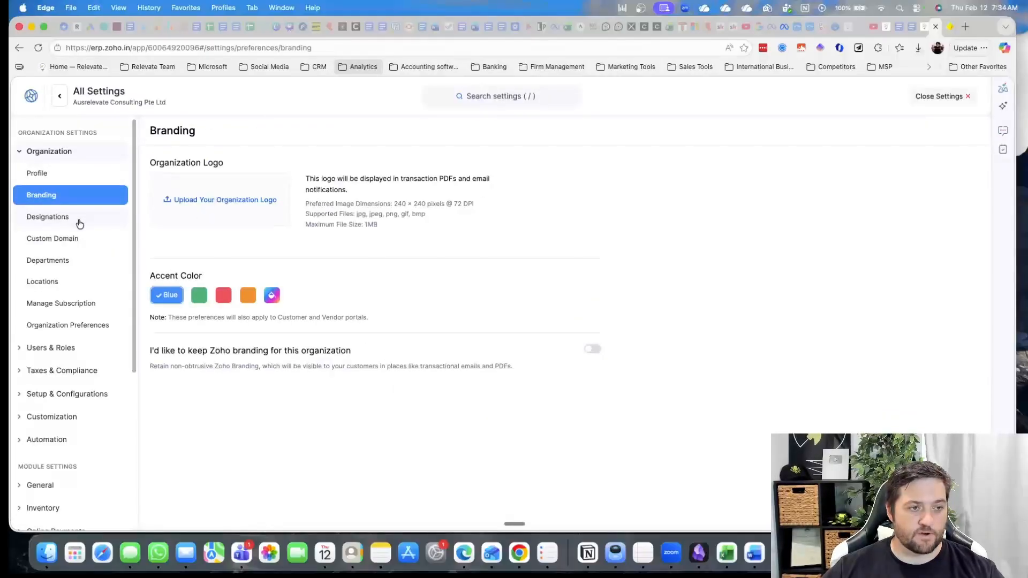
Read the introduction in the organization's Designations settings and add a new designation named test.
click(81, 223)
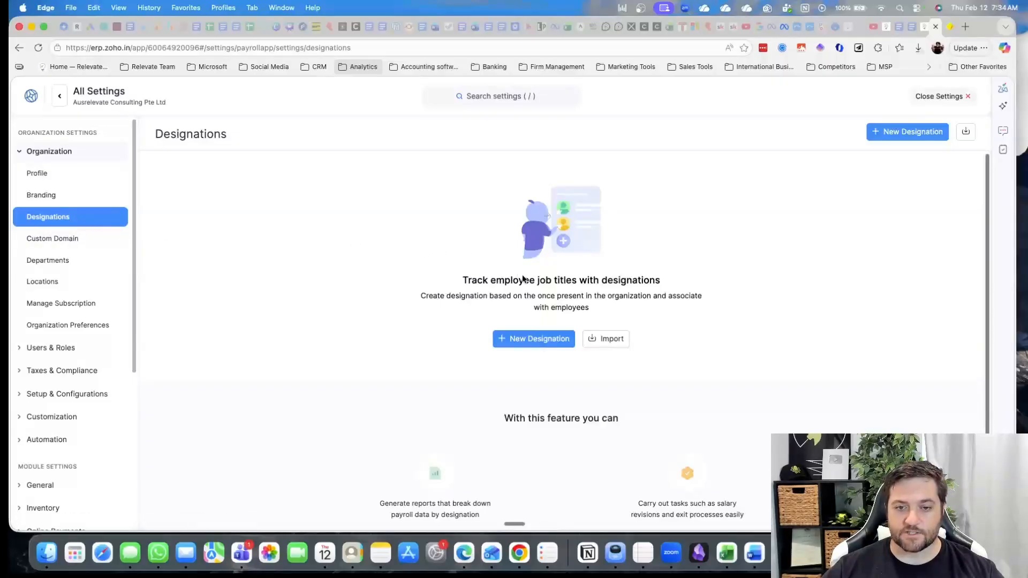
drag(488, 281, 637, 286)
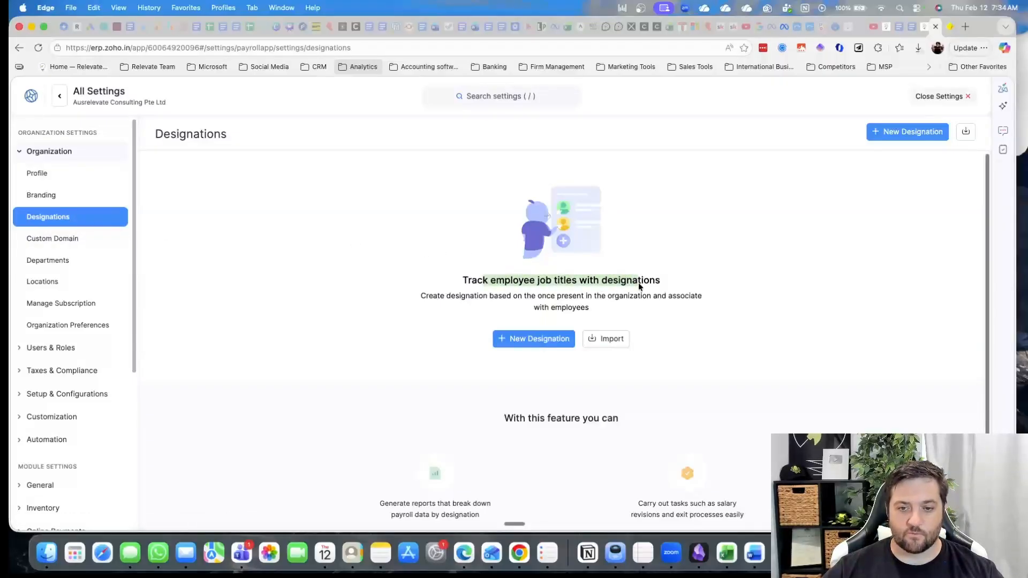
drag(502, 296, 598, 311)
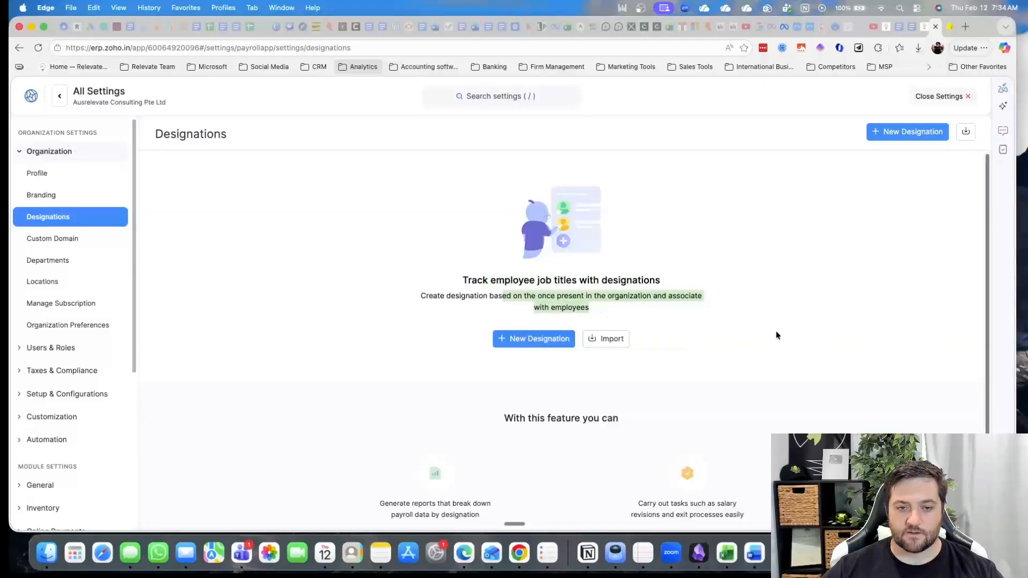
scroll(777, 334, down, 1)
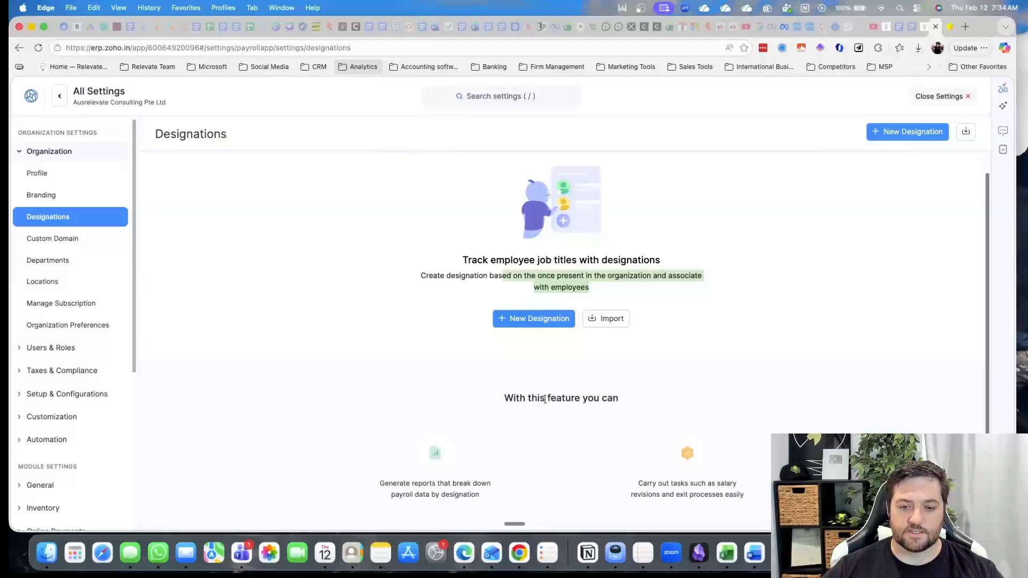
click(538, 319)
text(ea)
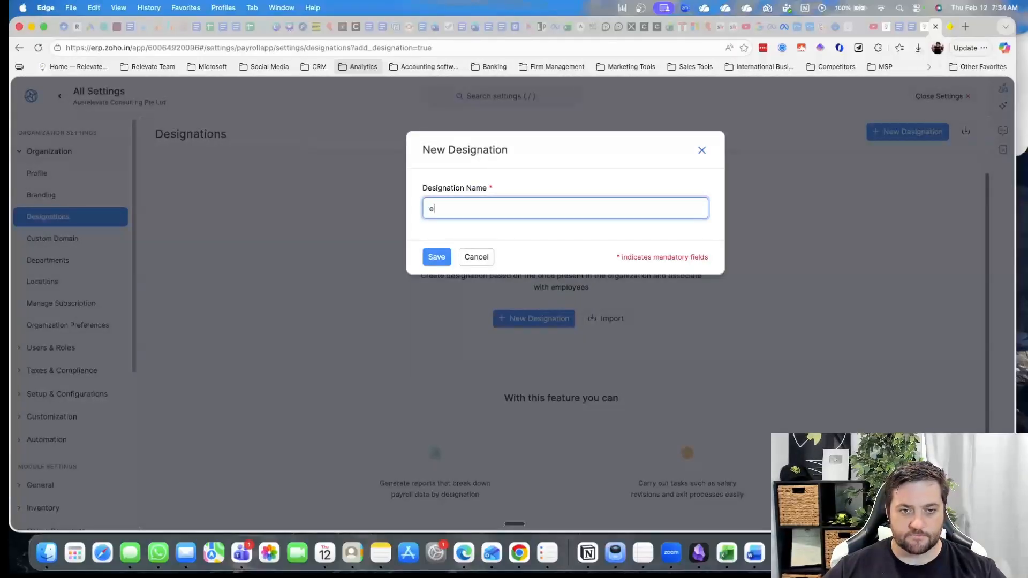
key(BackSpace)
key(BackSpace)
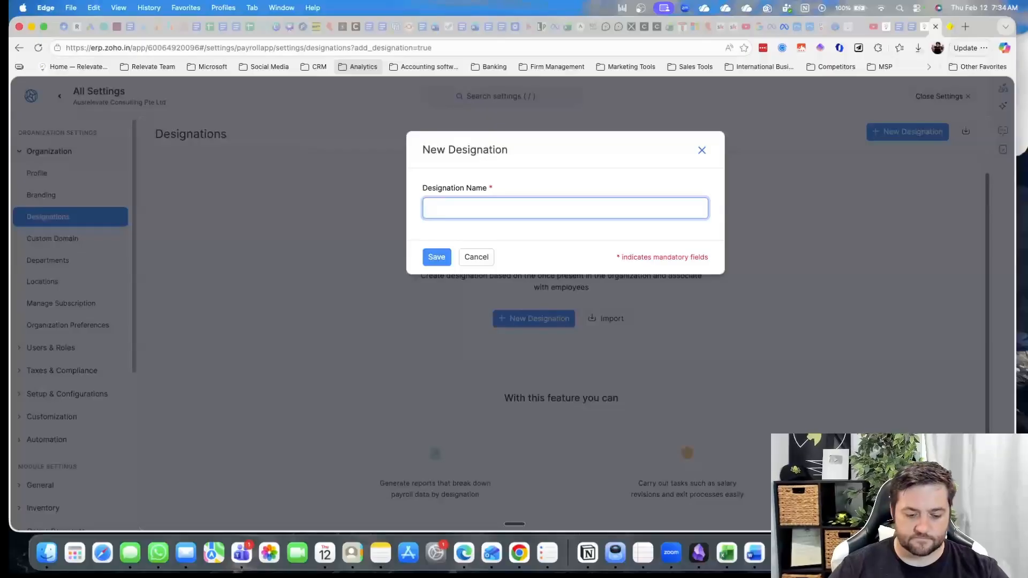
text(test)
click(434, 258)
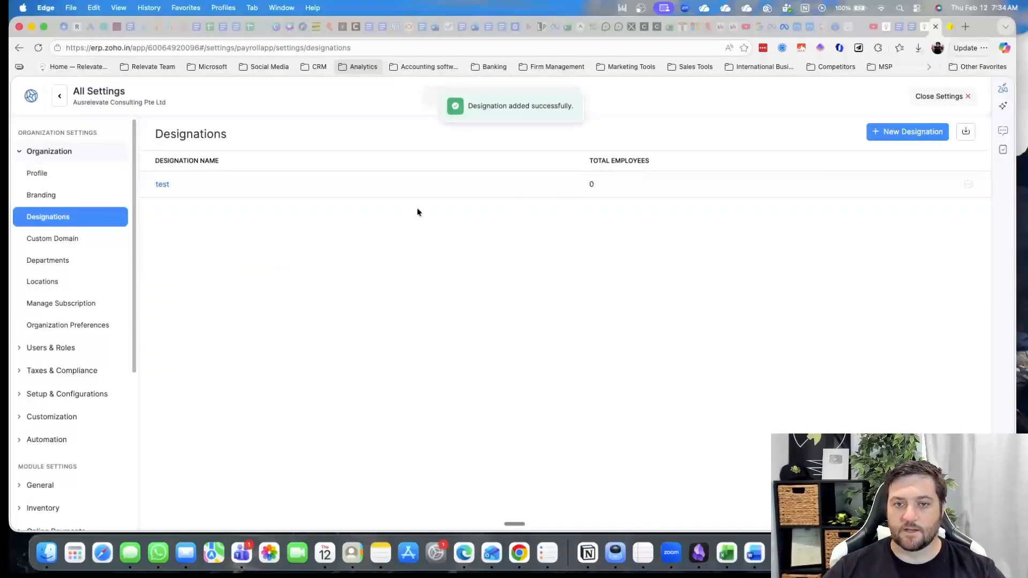
Inspect the edit form of the test designation and the blank new-designation form, and view the Custom Domain settings.
click(163, 188)
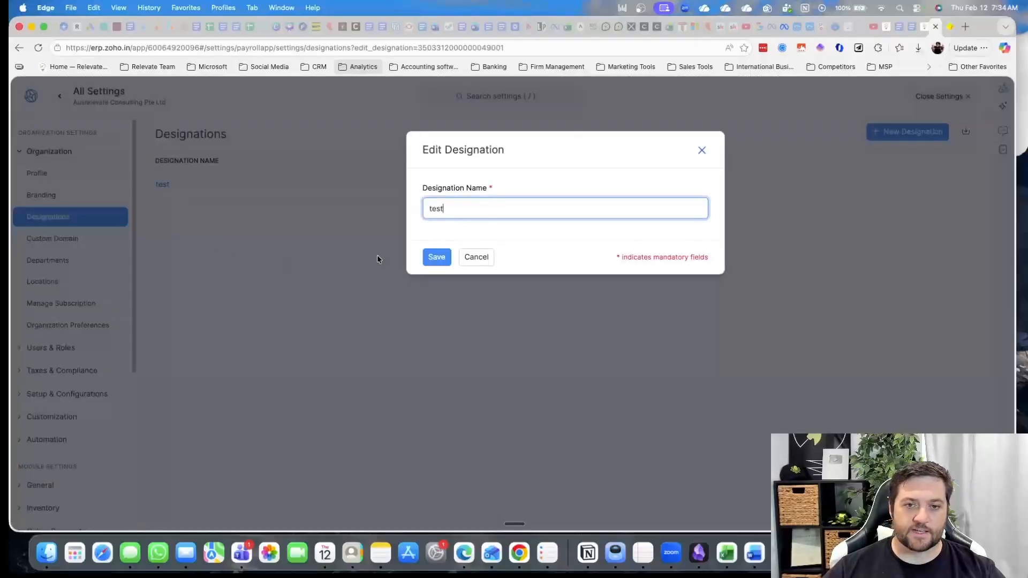
click(702, 151)
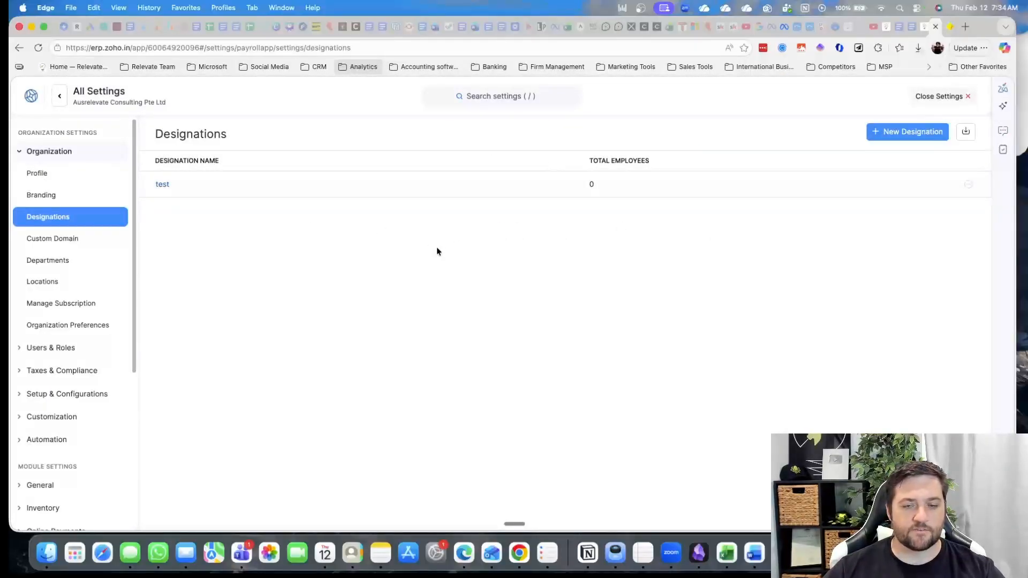
click(899, 134)
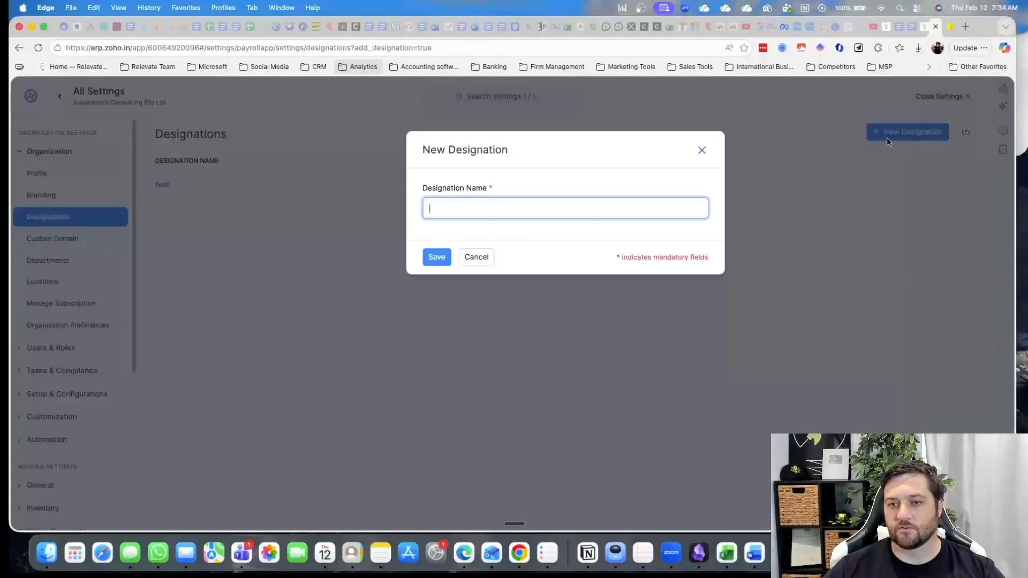
click(702, 152)
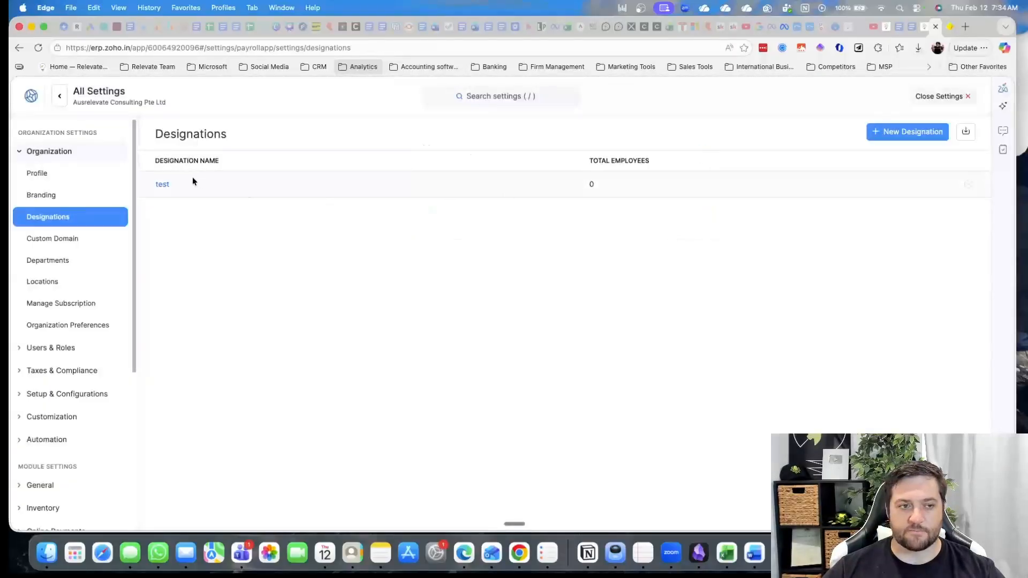
click(162, 184)
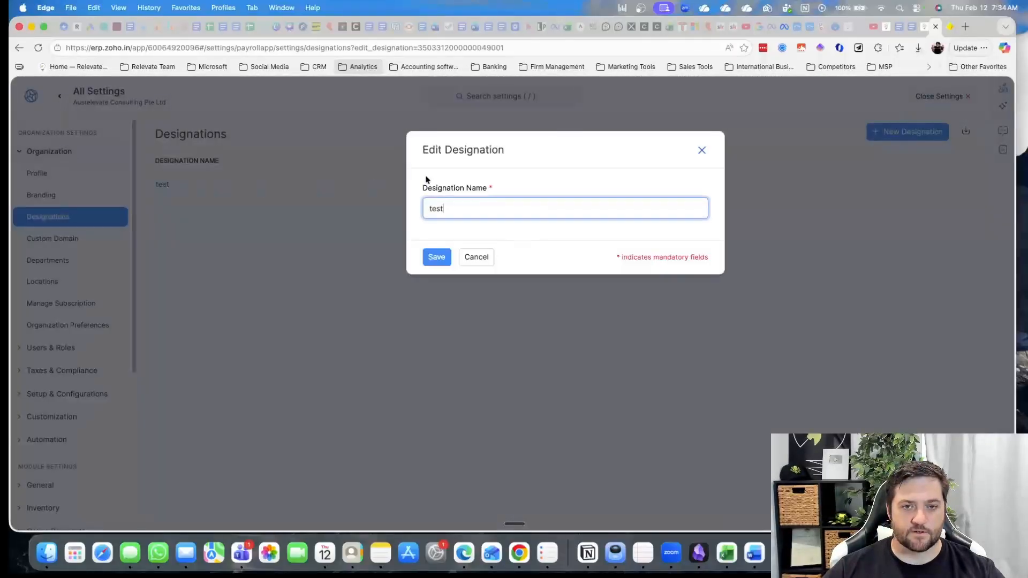
click(701, 151)
click(91, 246)
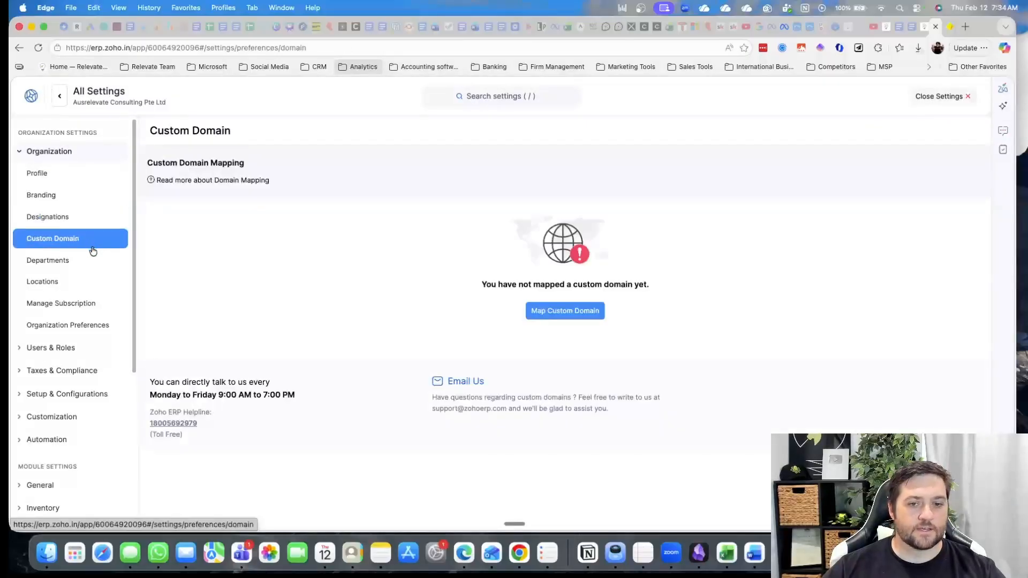
Create a department named sales with department code s, and save it again from its edit form.
click(85, 266)
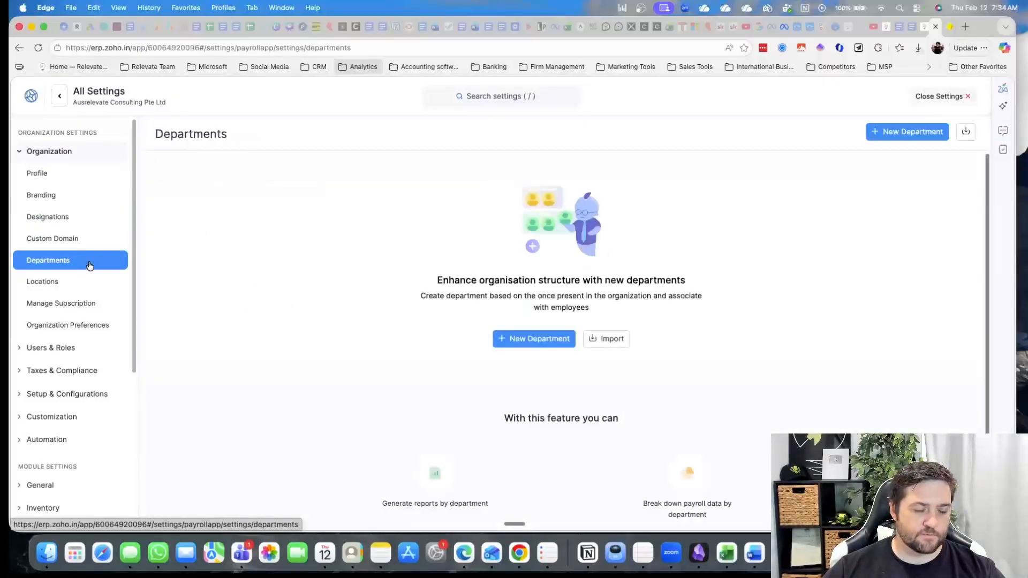
click(533, 338)
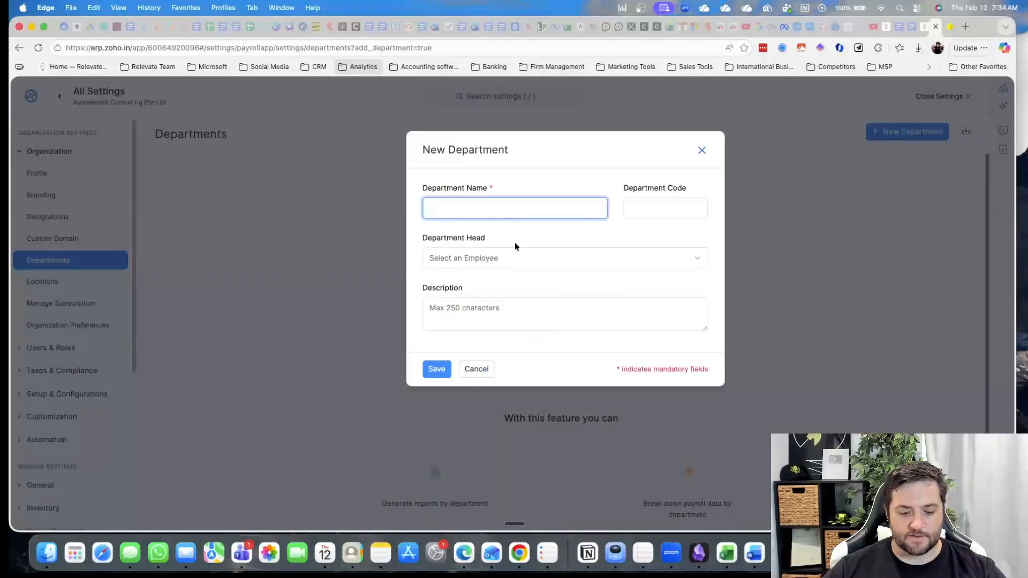
text(sa)
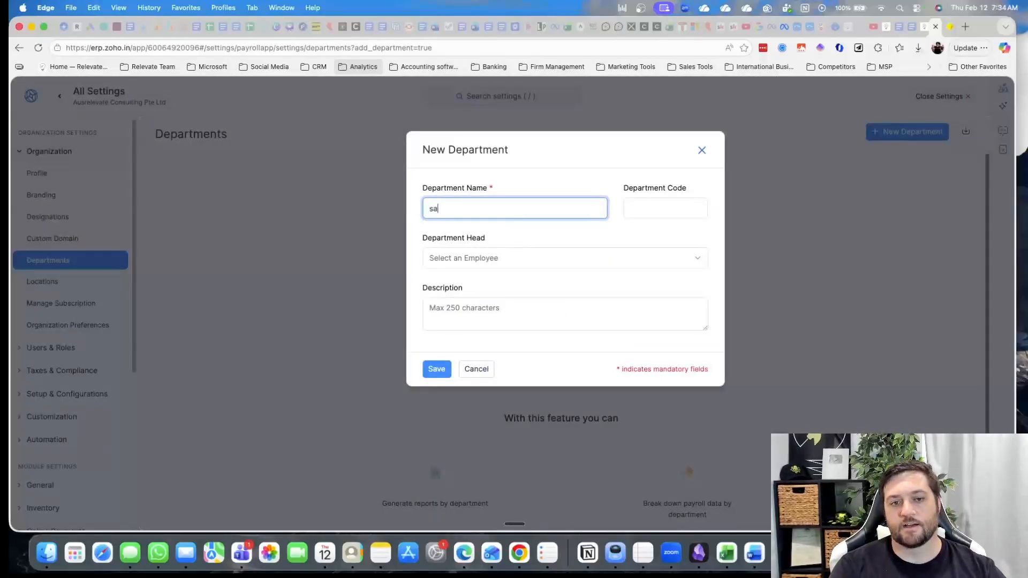
text(les)
click(502, 259)
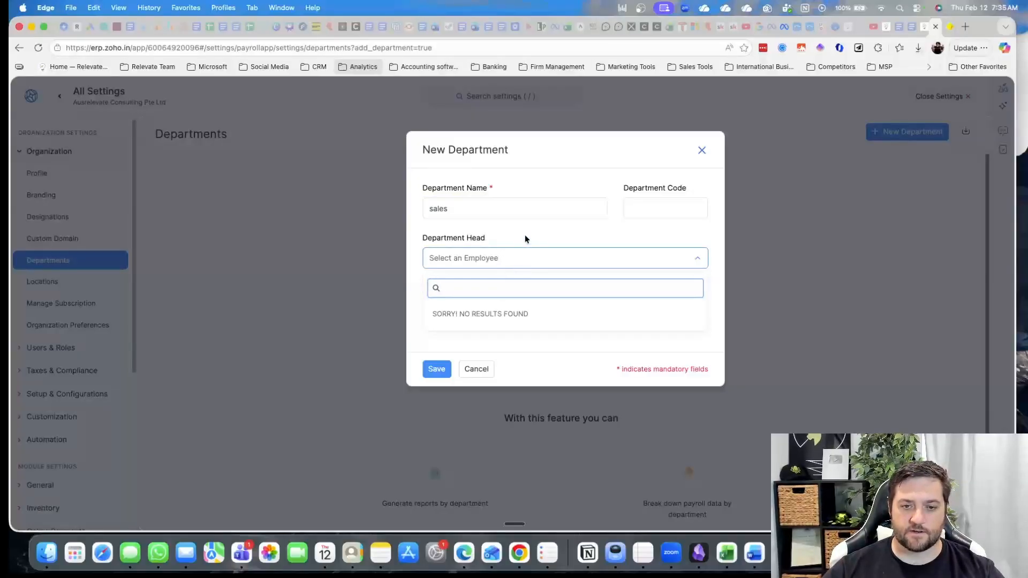
click(520, 253)
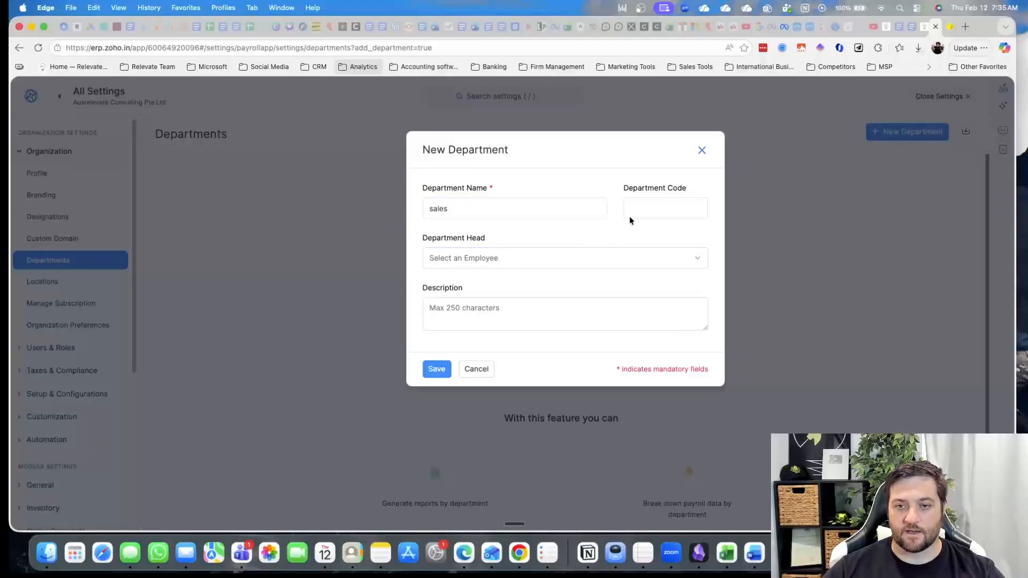
click(657, 208)
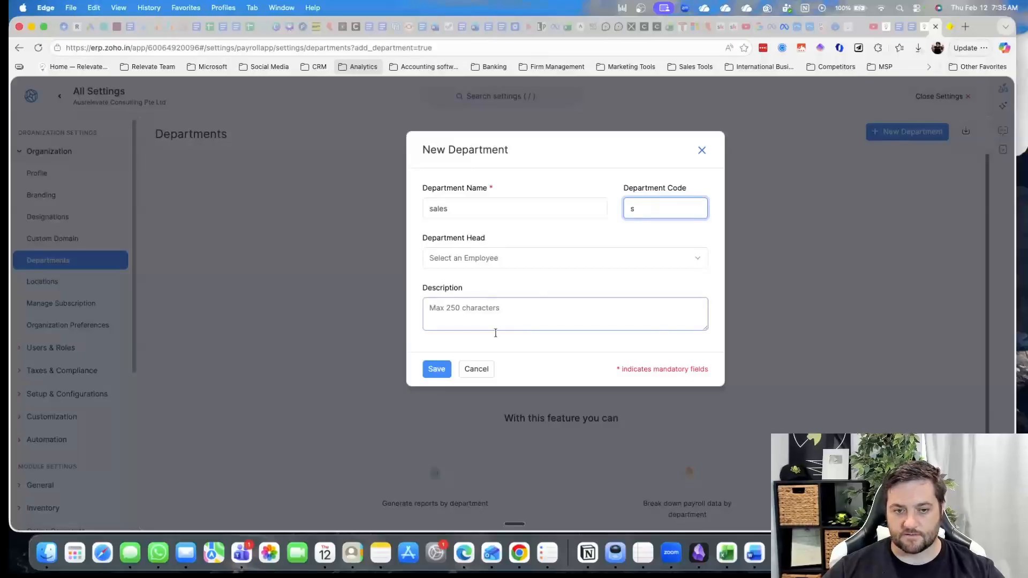
click(436, 369)
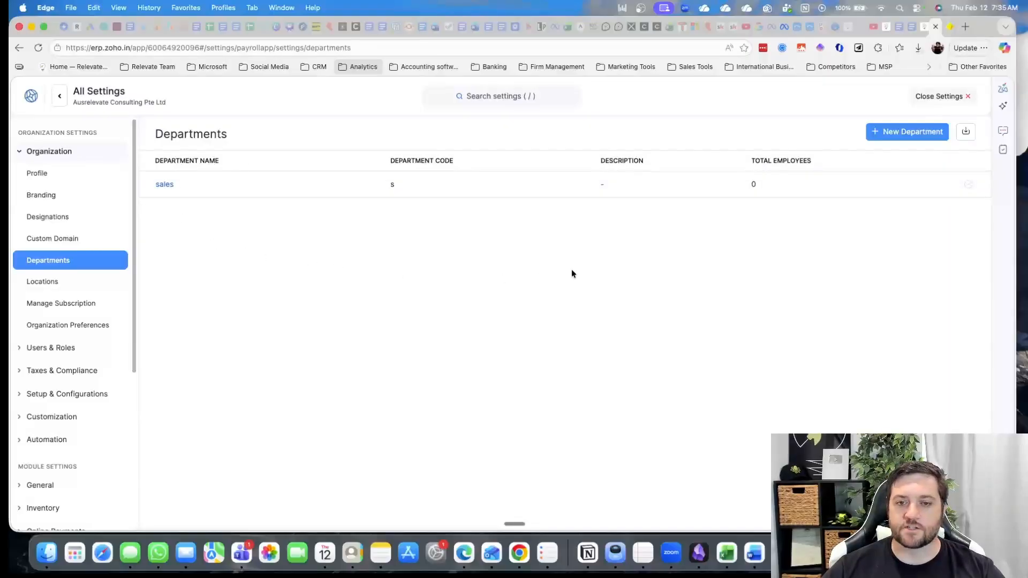
click(162, 184)
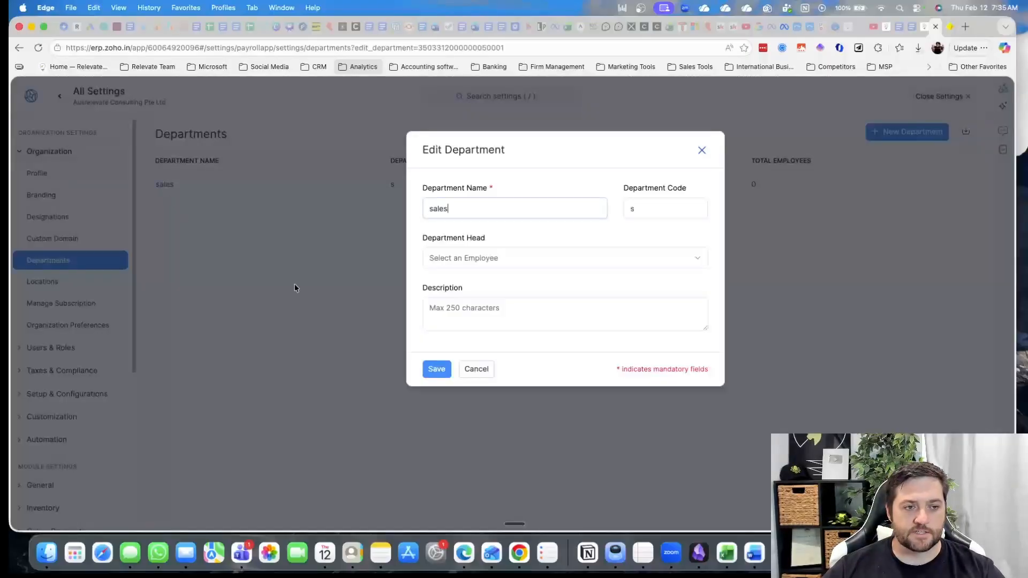
click(449, 377)
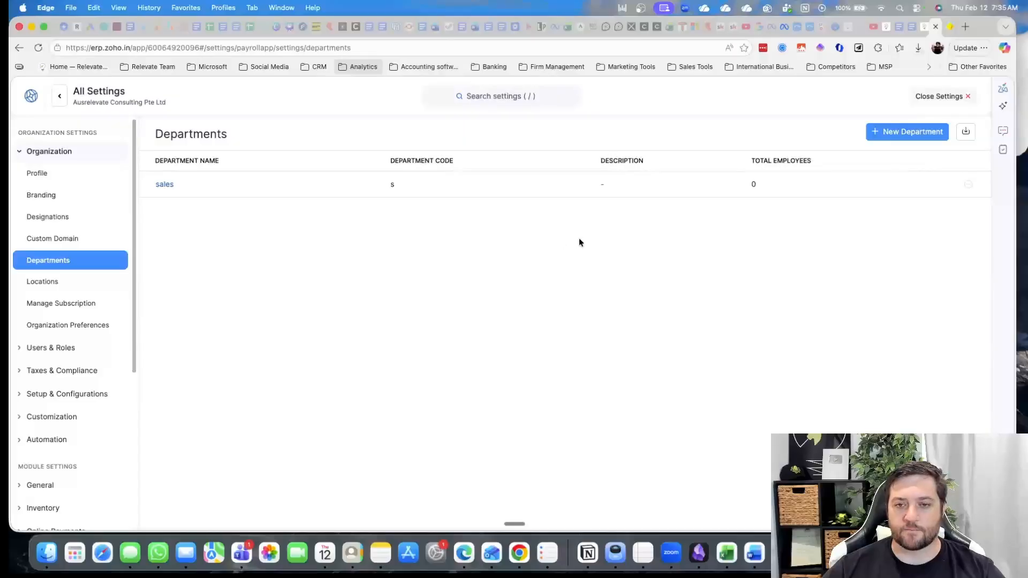
Review the Locations settings, including the note about enabling Locations, and open the Organization Preferences.
click(97, 288)
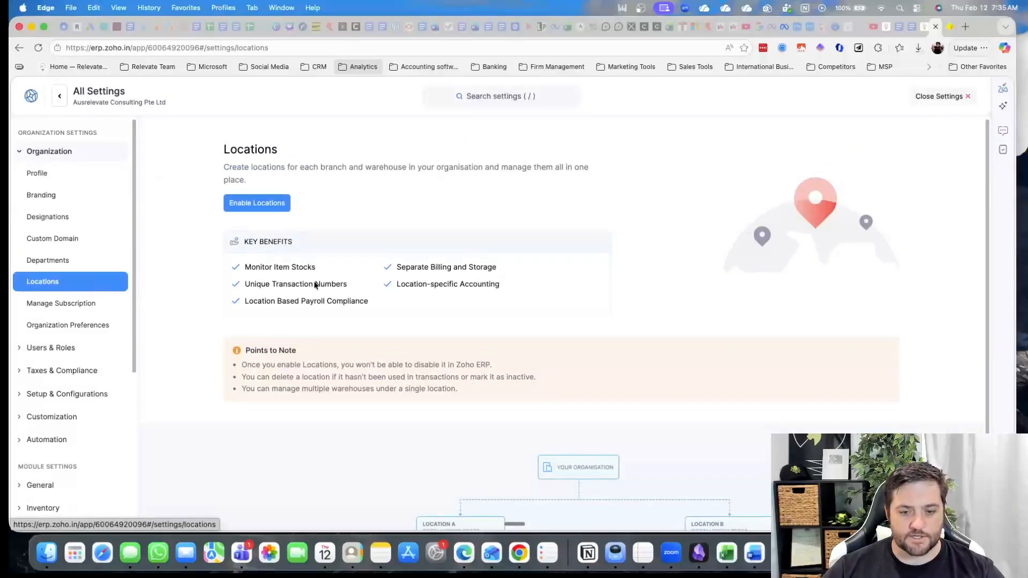
scroll(384, 307, down, 3)
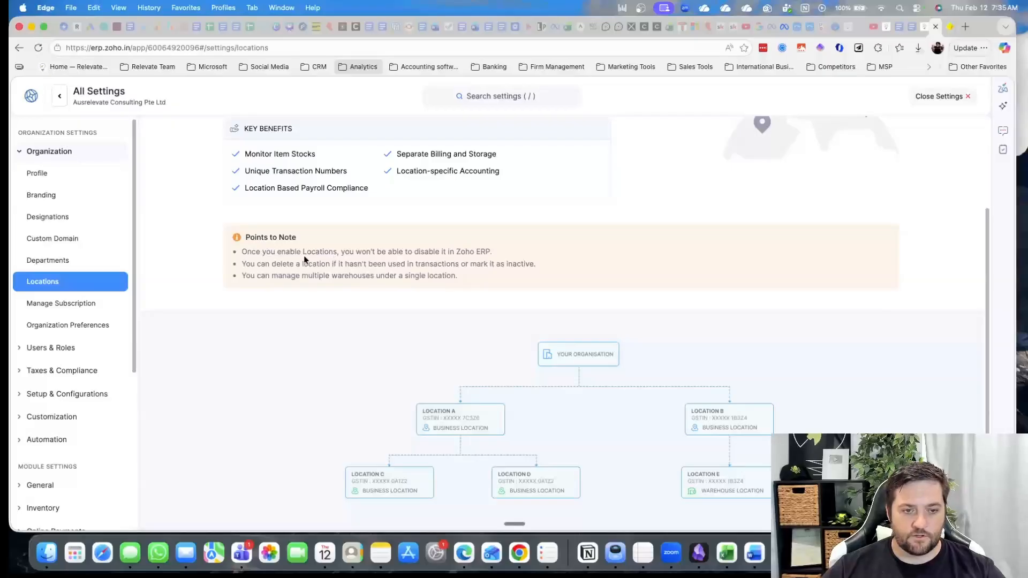
drag(304, 259, 491, 252)
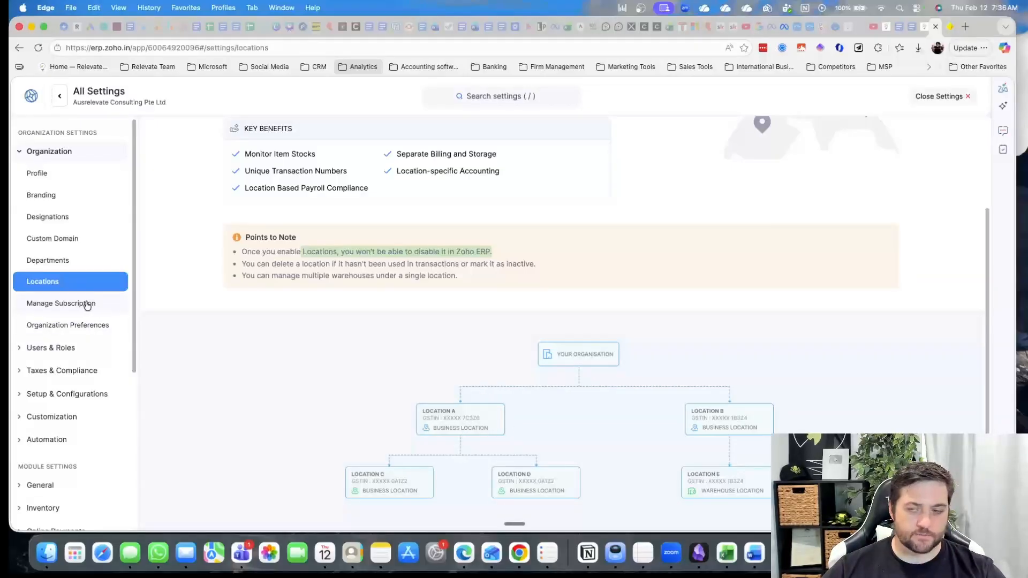
click(53, 327)
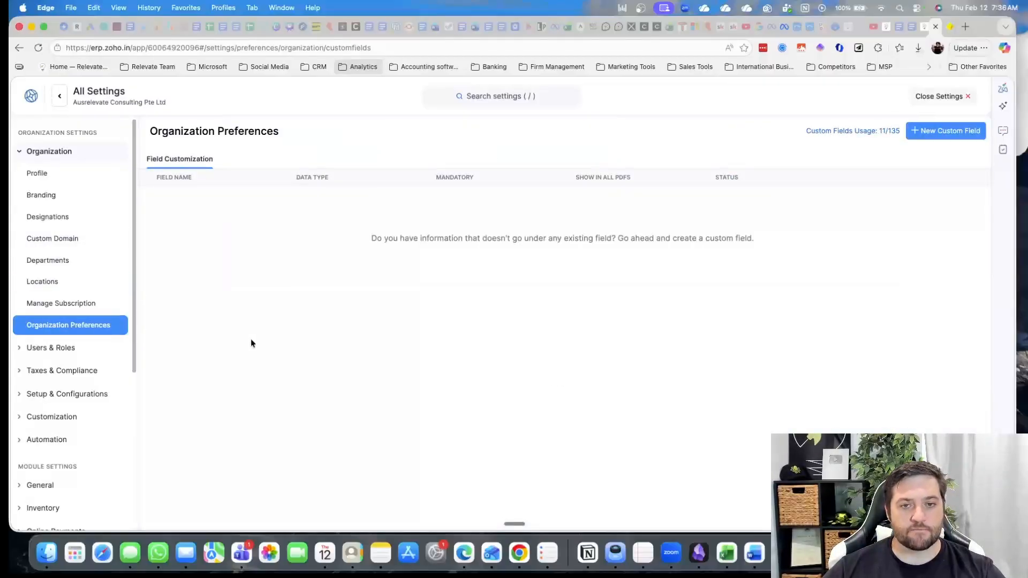
Try out a new organization custom field labelled test with the Number data type, and discard it.
click(963, 134)
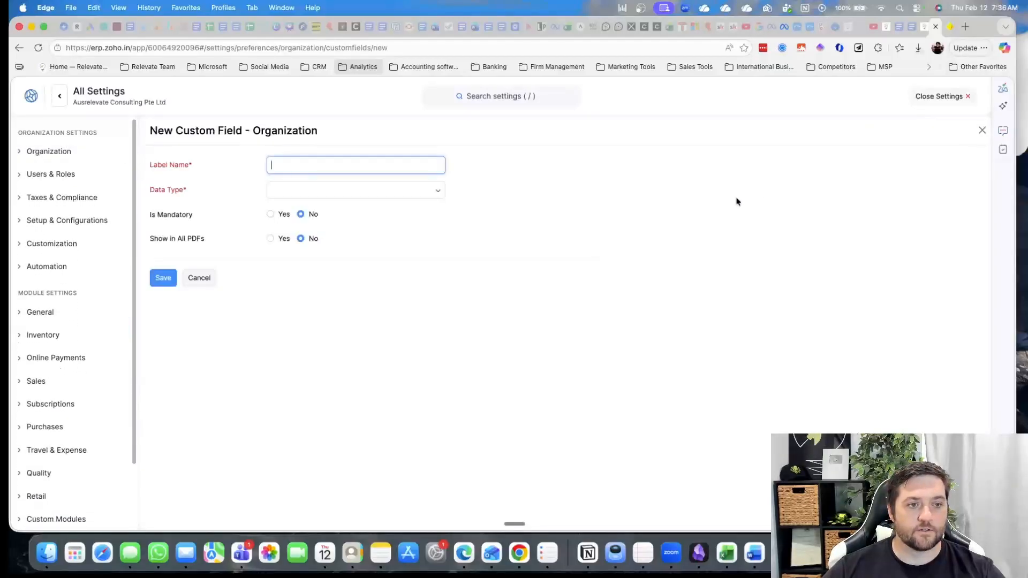
text(test)
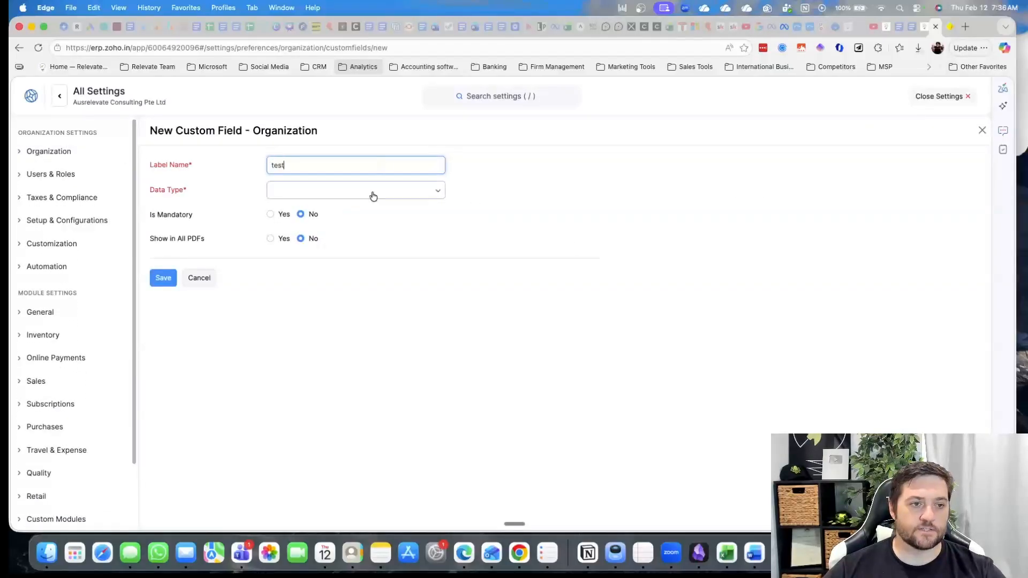
click(374, 200)
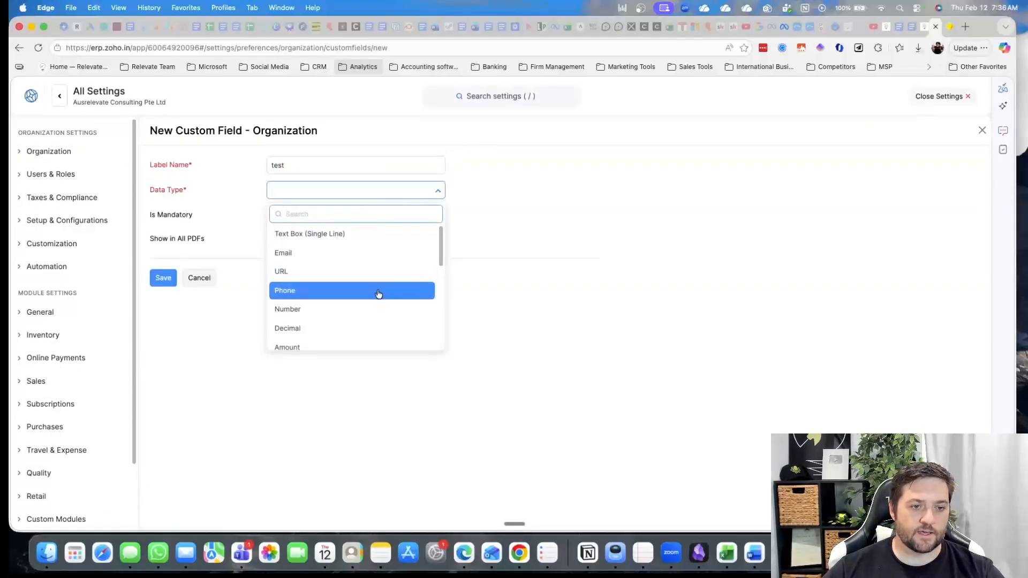
click(373, 316)
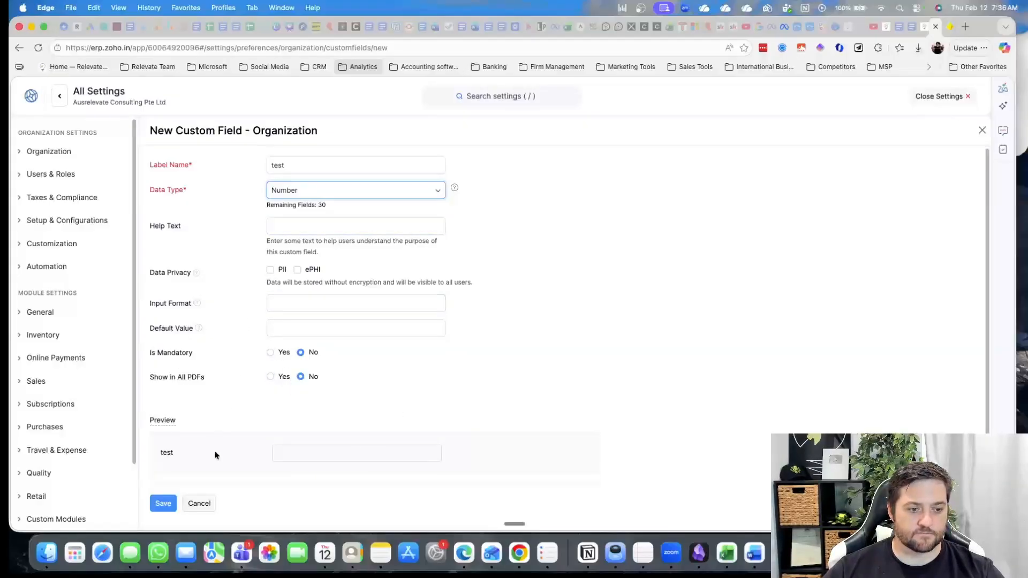
click(202, 508)
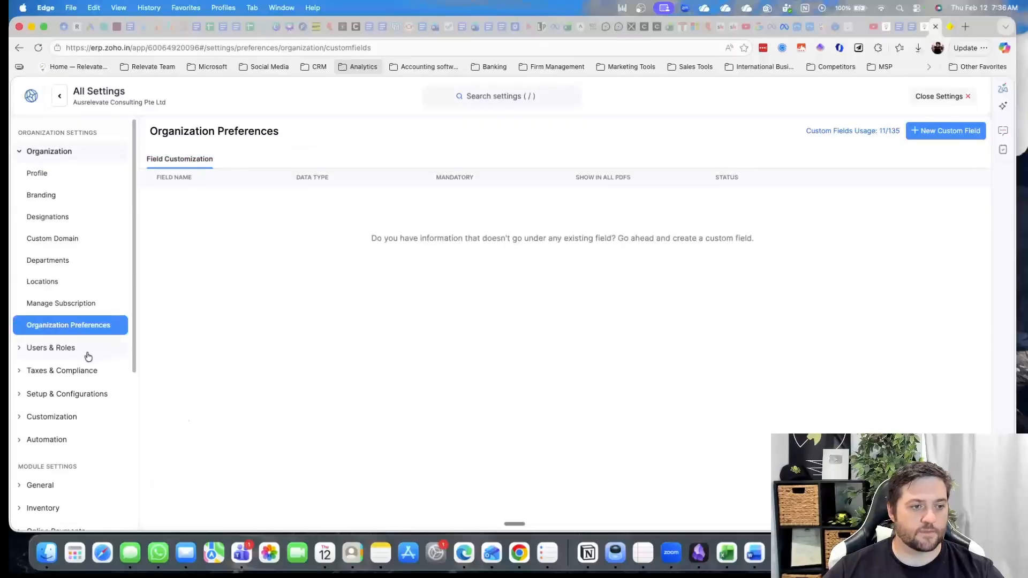
Look through the predefined roles under Users & Roles and open the User Preferences.
click(52, 349)
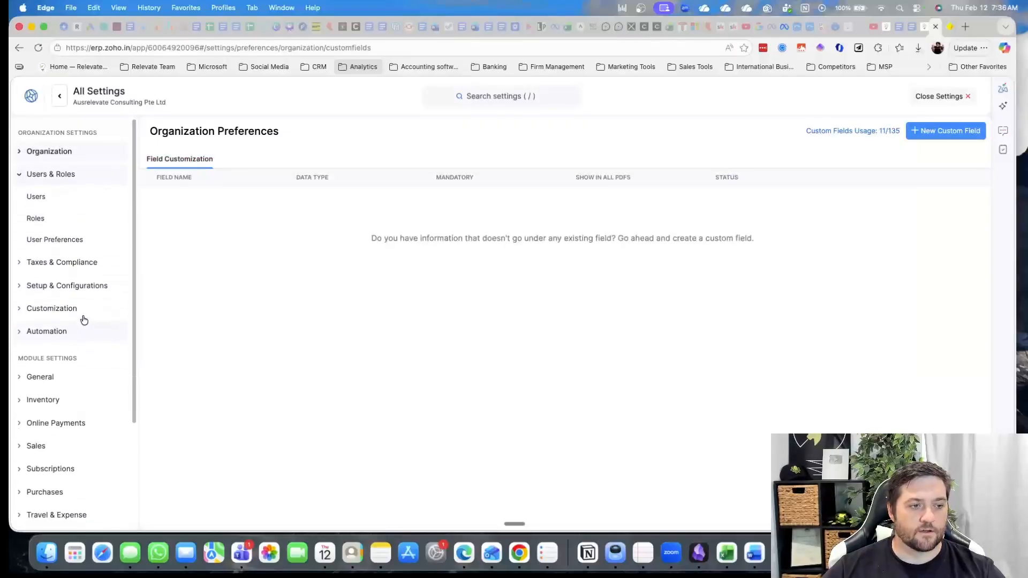
click(87, 224)
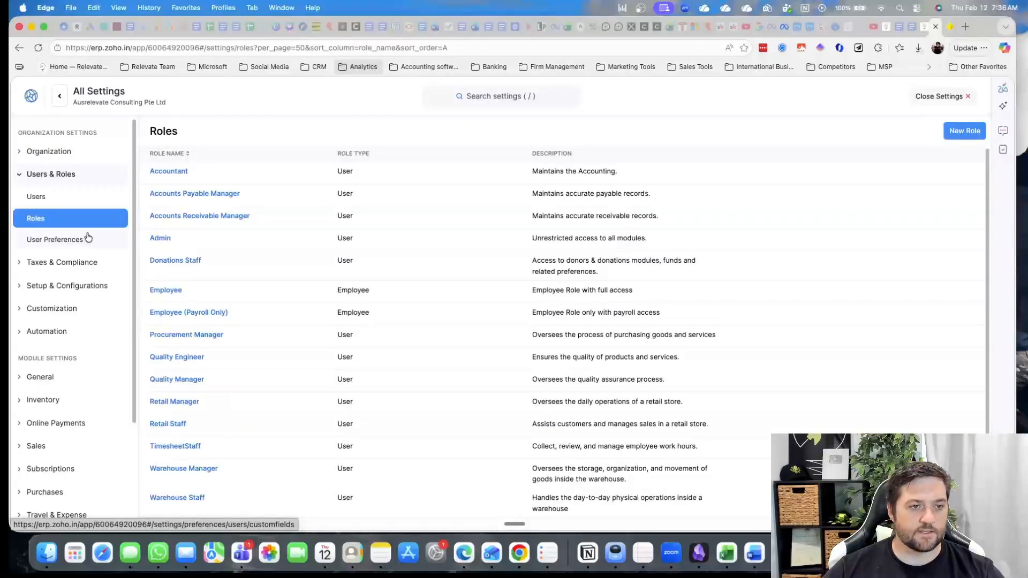
scroll(386, 273, down, 1)
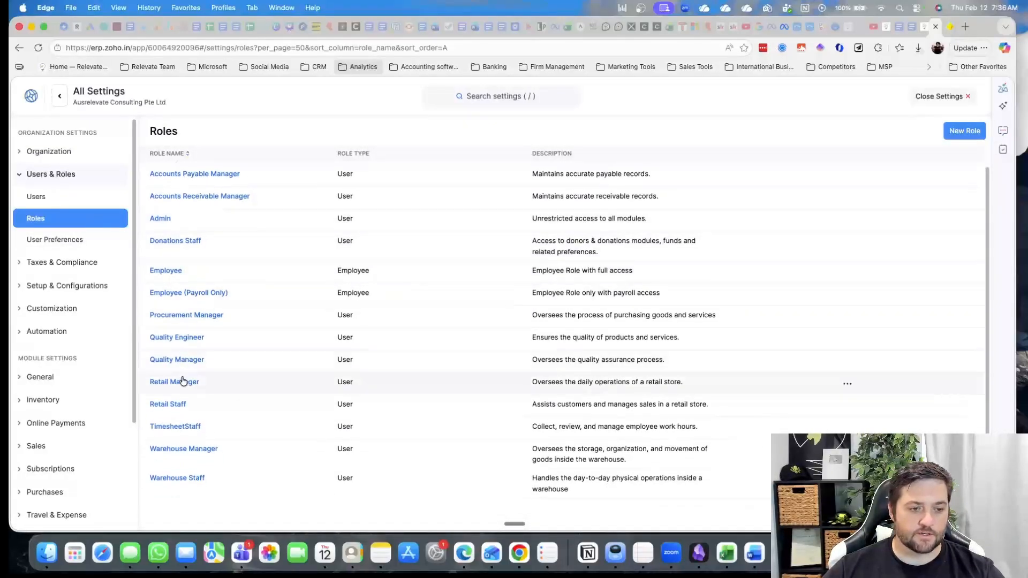
click(96, 247)
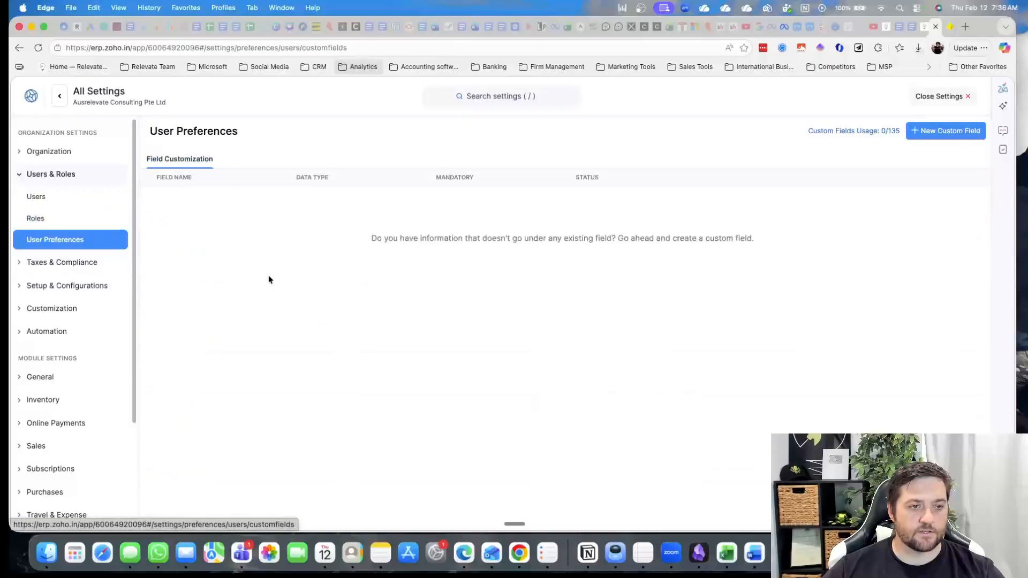
View the blank new custom field form for users and cancel it without saving.
click(964, 133)
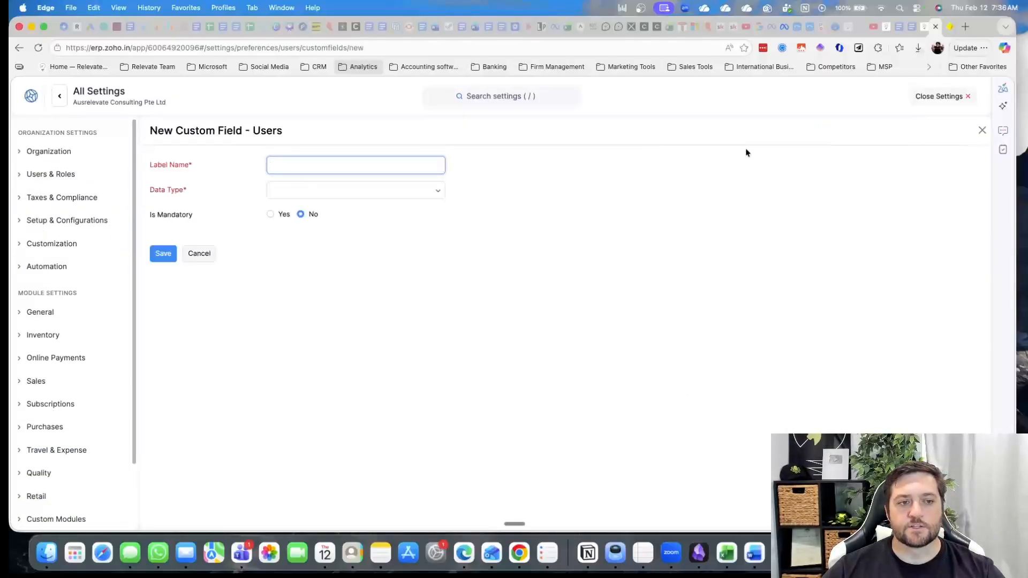
click(199, 254)
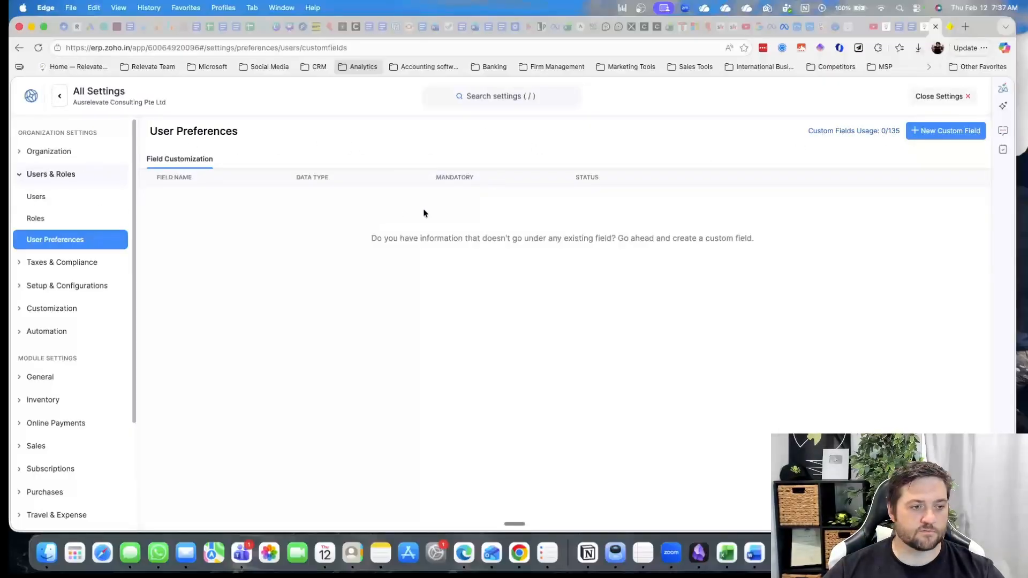
Look through the Taxes & Compliance settings: Taxes, Direct Taxes, Non Profits and MSME Settings.
click(84, 264)
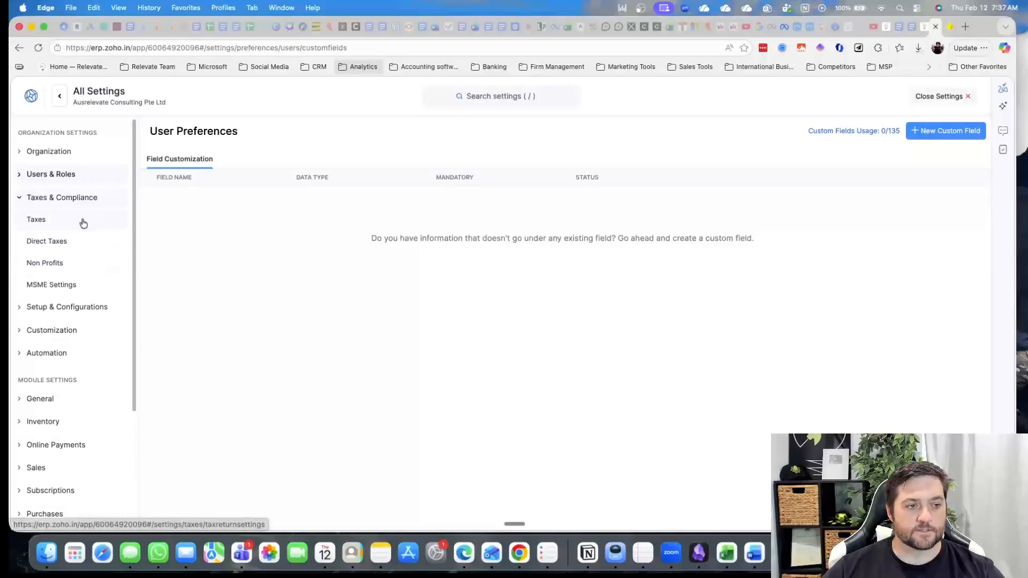
click(83, 223)
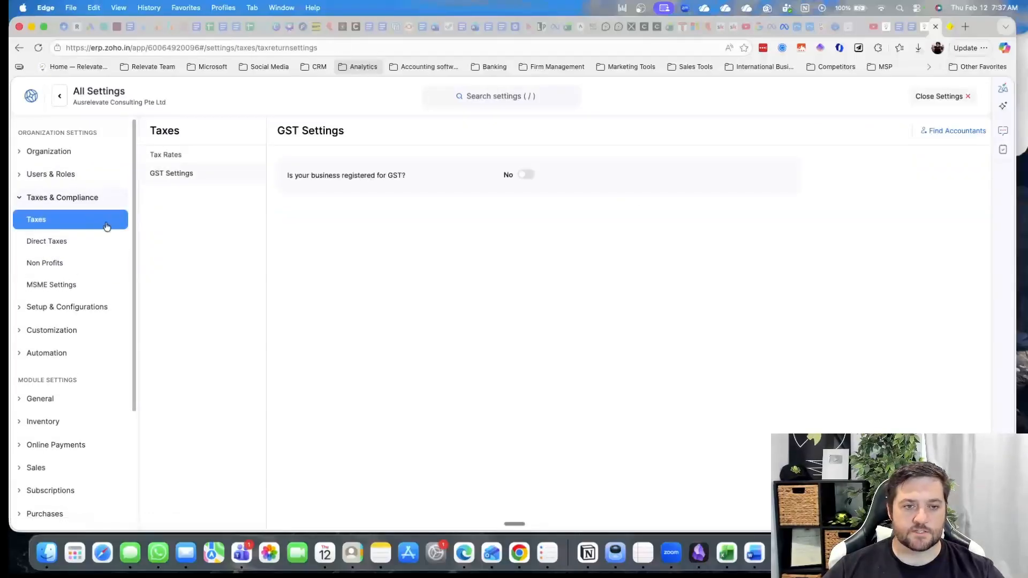
click(94, 249)
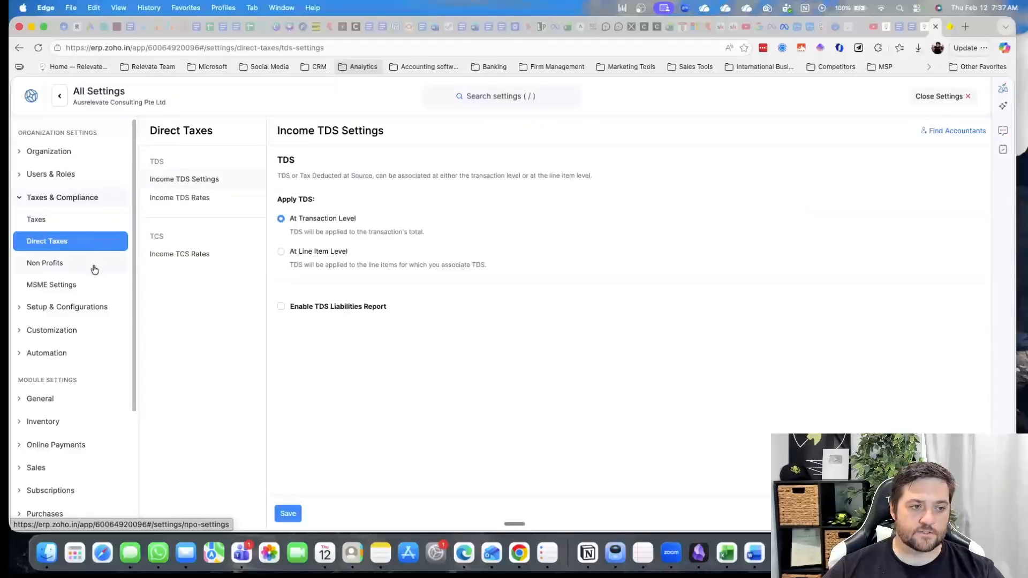
click(94, 269)
click(104, 288)
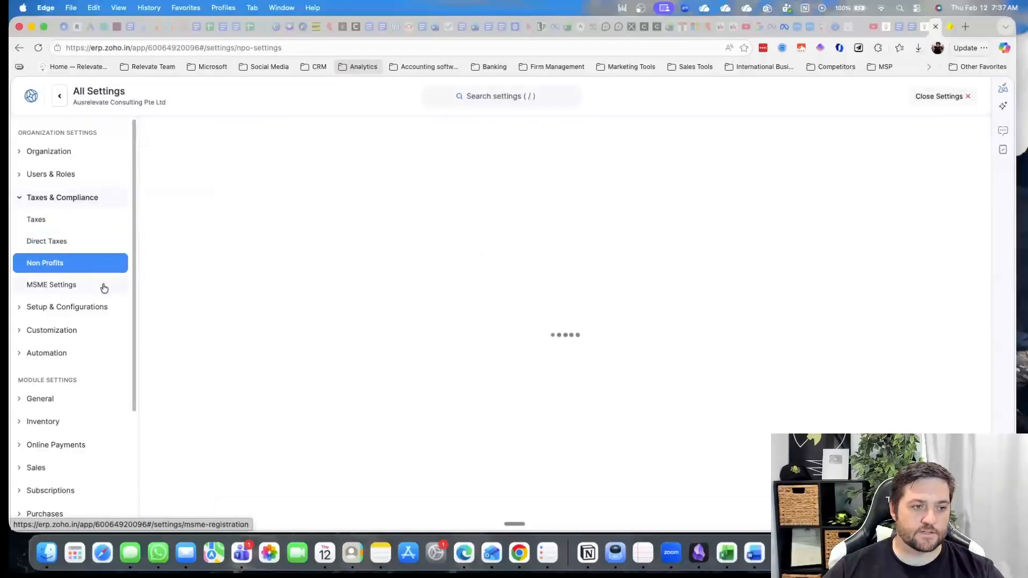
Review the General preferences under Setup & Configurations, from PDF attachments and discounts to document copy labels and the organization address format.
click(91, 307)
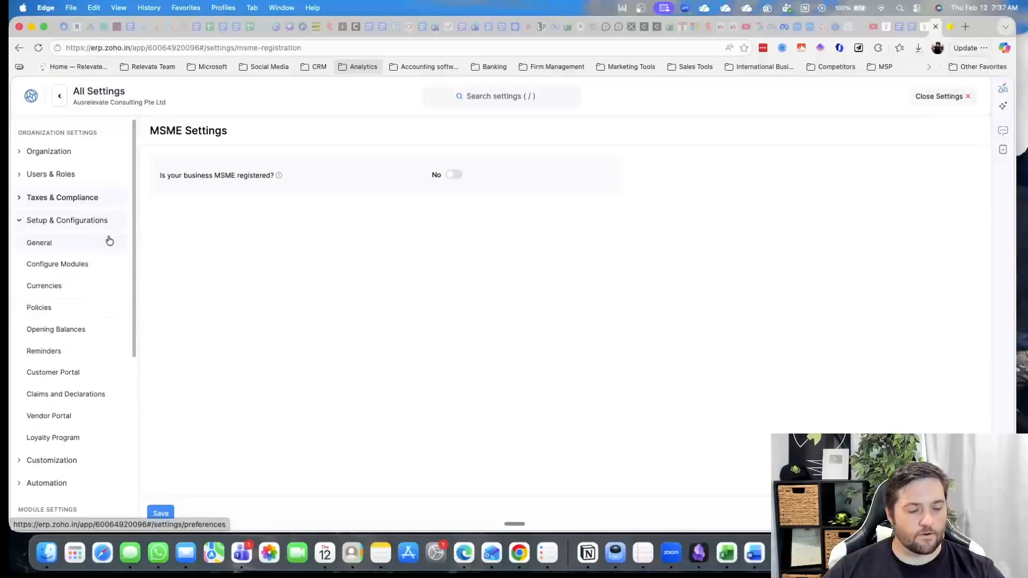
click(104, 244)
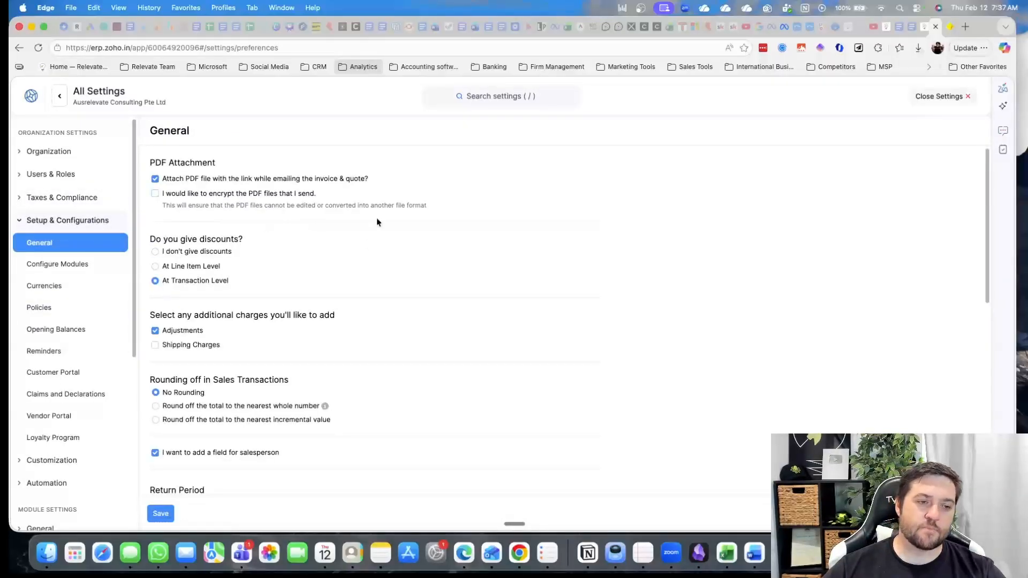
scroll(377, 222, down, 10)
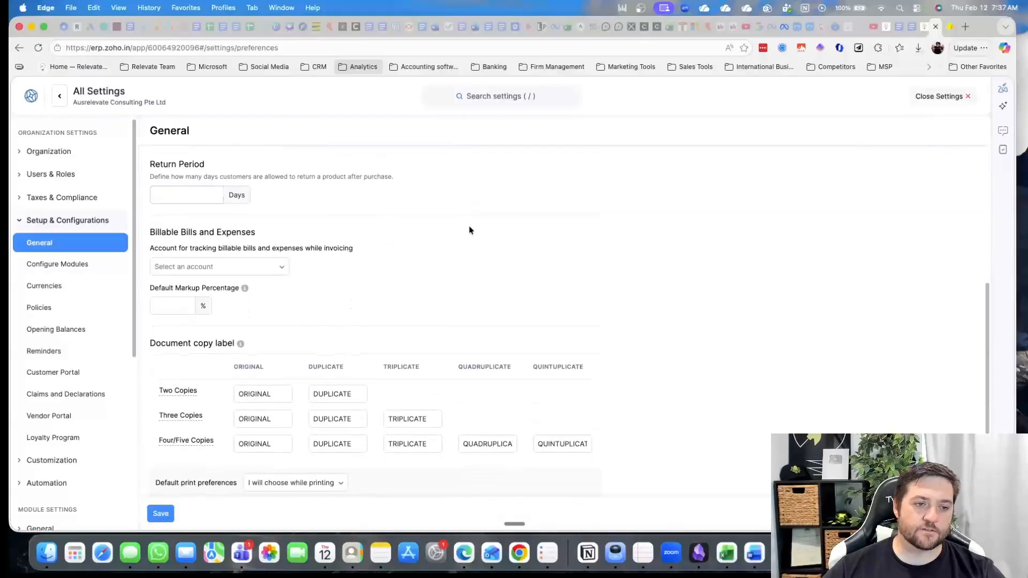
scroll(480, 229, down, 3)
scroll(527, 233, up, 10)
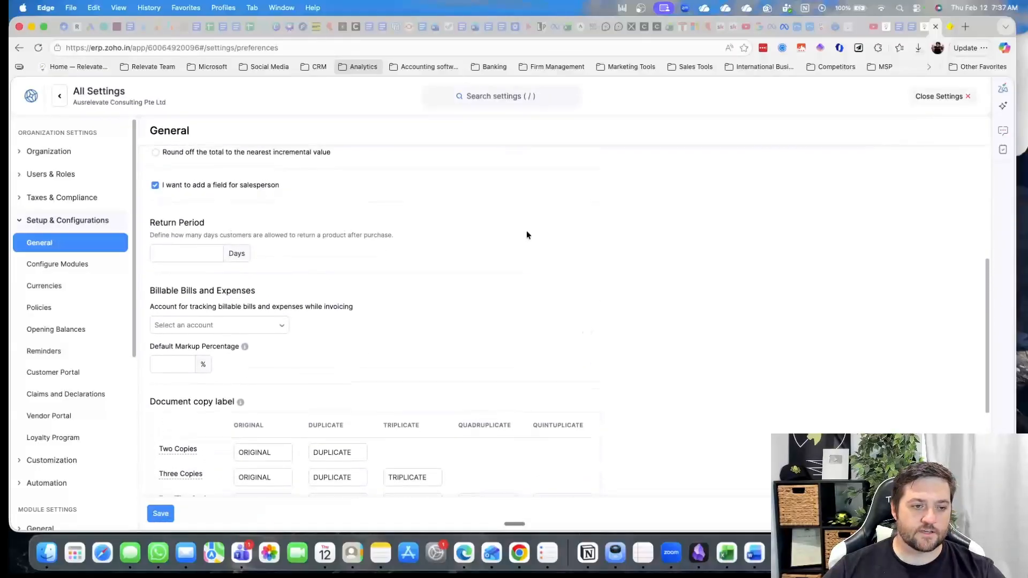
scroll(479, 243, up, 1)
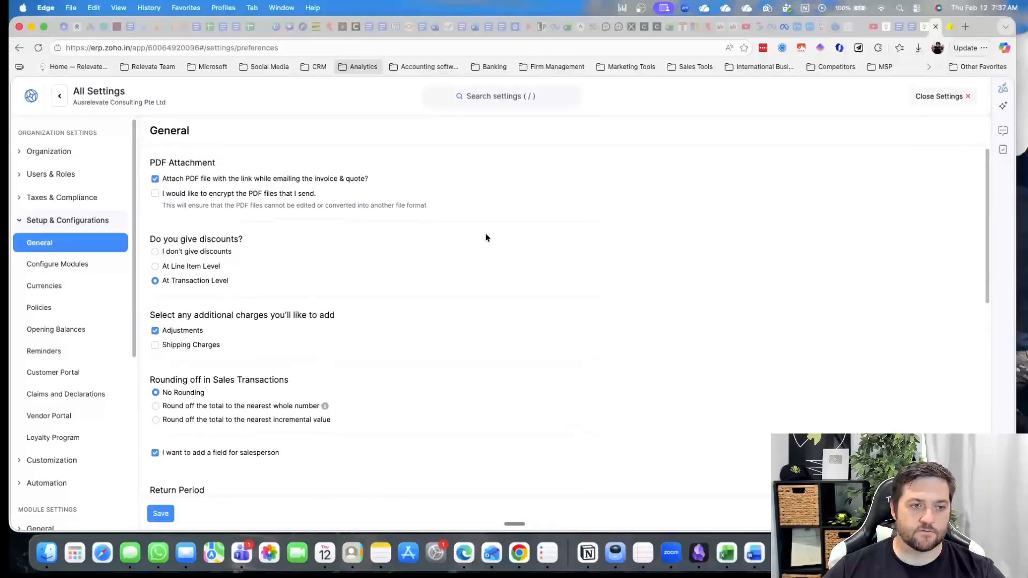
scroll(451, 270, down, 3)
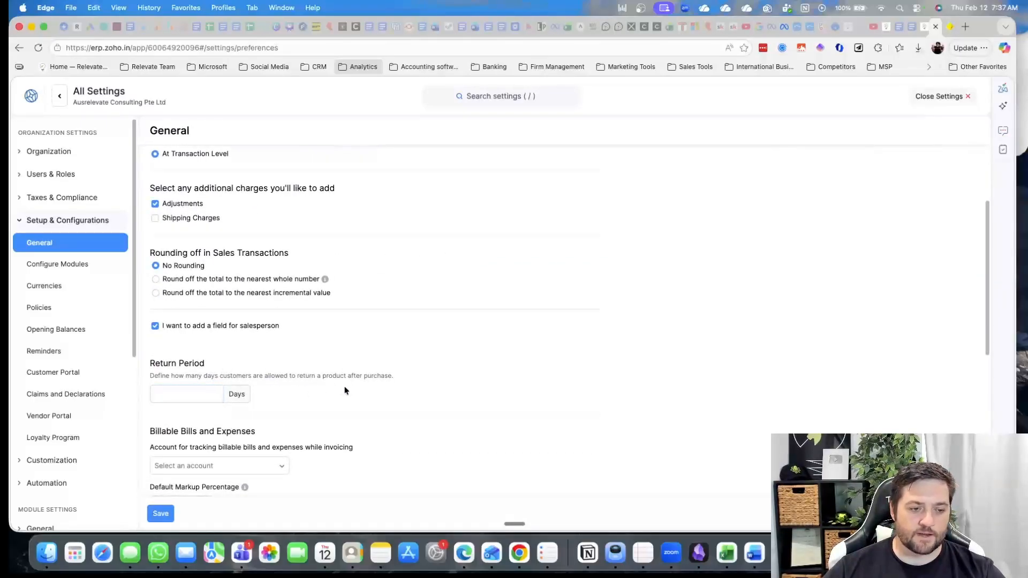
scroll(344, 386, down, 2)
scroll(346, 390, down, 1)
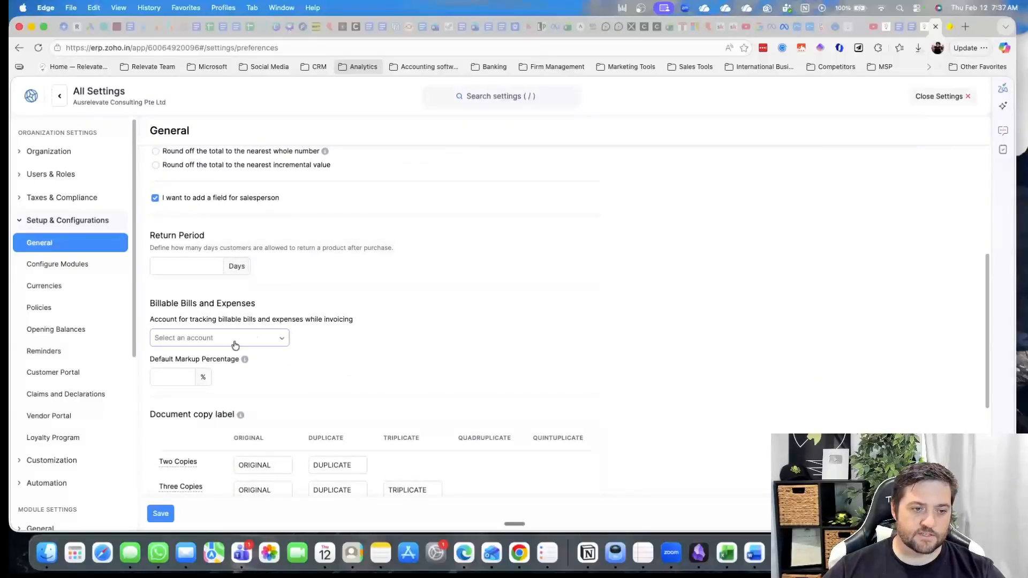
click(155, 375)
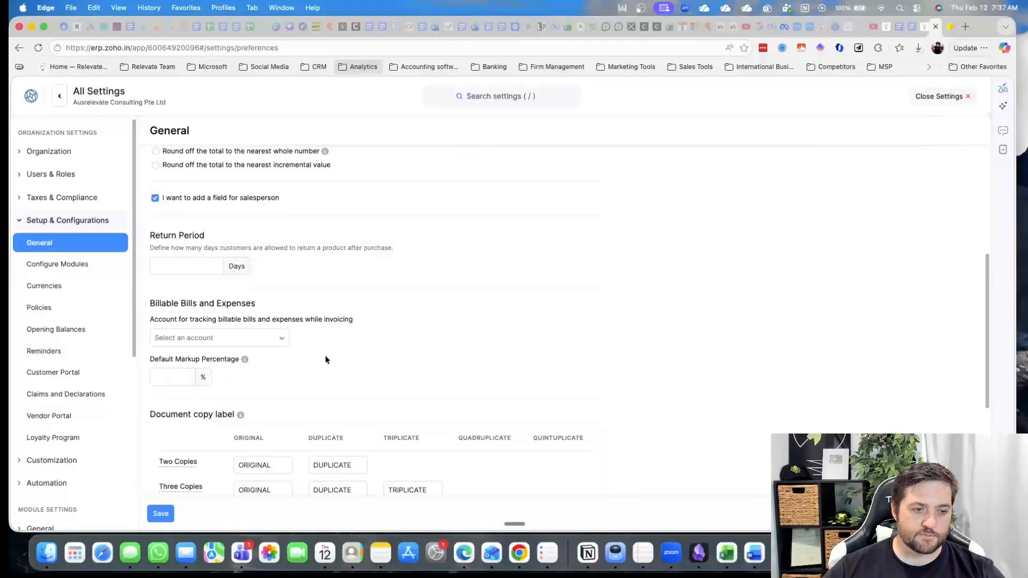
scroll(391, 352, down, 4)
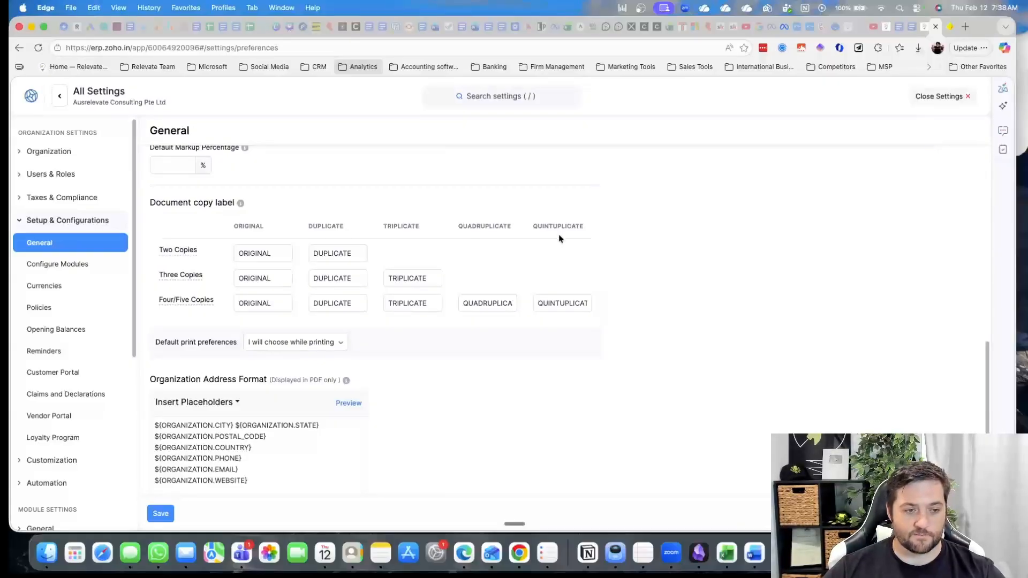
scroll(558, 238, down, 3)
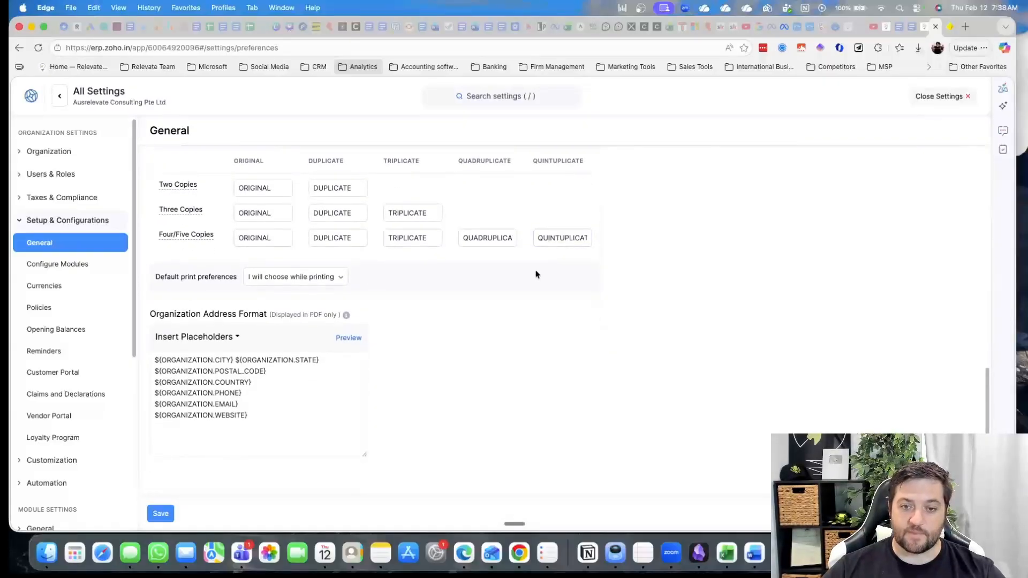
scroll(518, 310, up, 10)
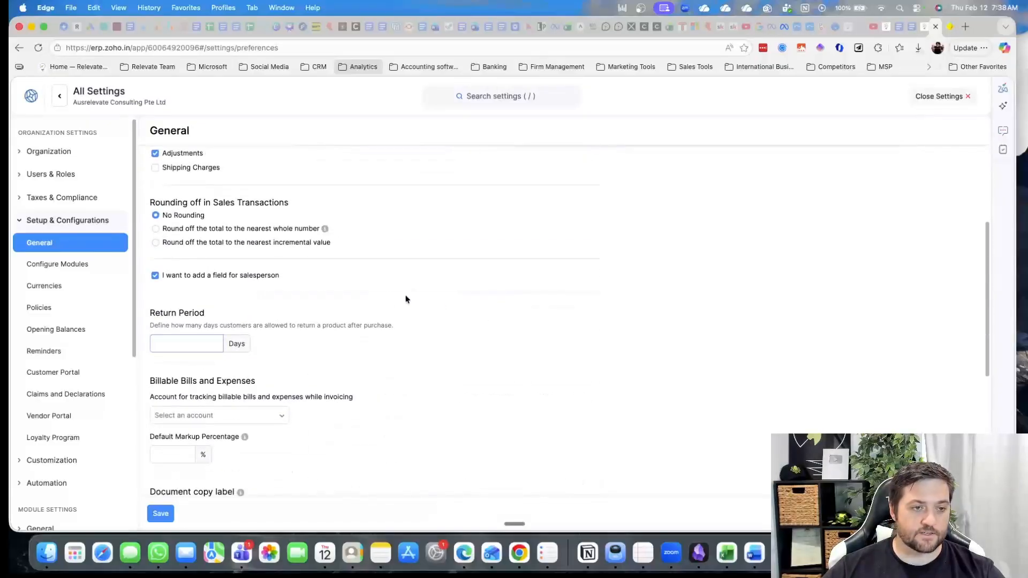
scroll(406, 300, up, 3)
In Configure Modules, try to enable the Sales Persons module and enable Composite Items.
click(68, 264)
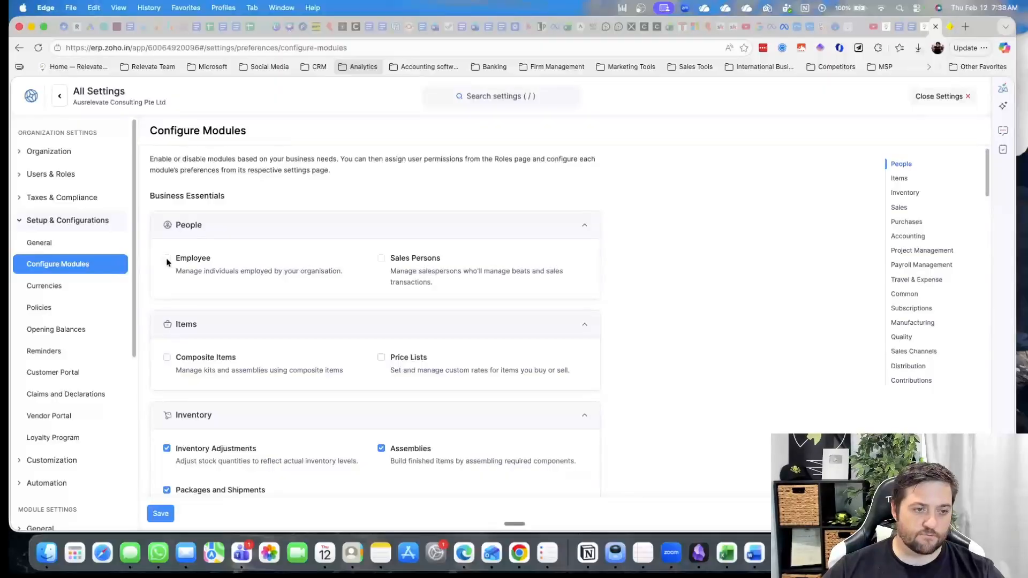
double_click(381, 258)
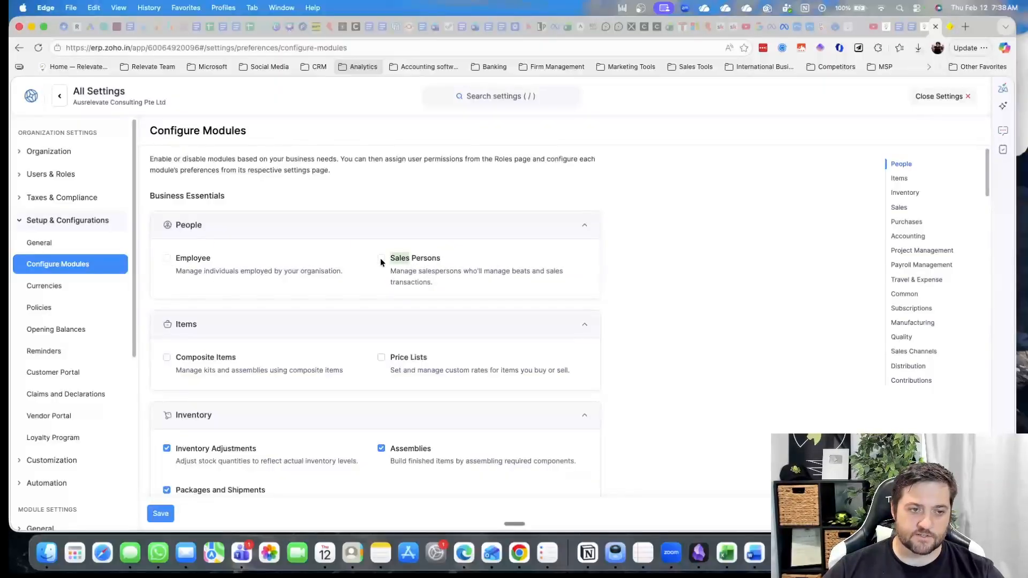
triple_click(381, 259)
mouse_move(183, 257)
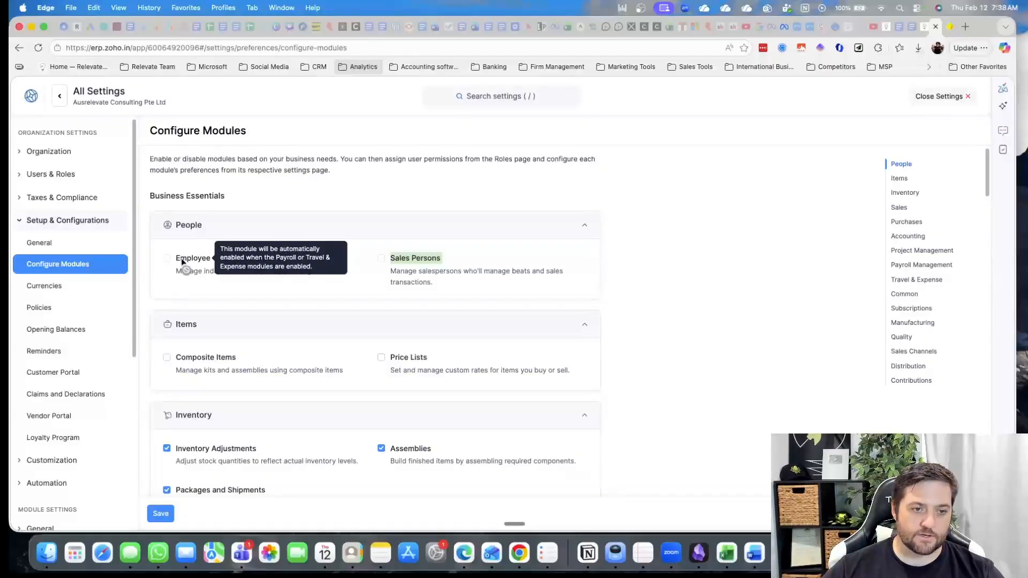
scroll(335, 312, down, 2)
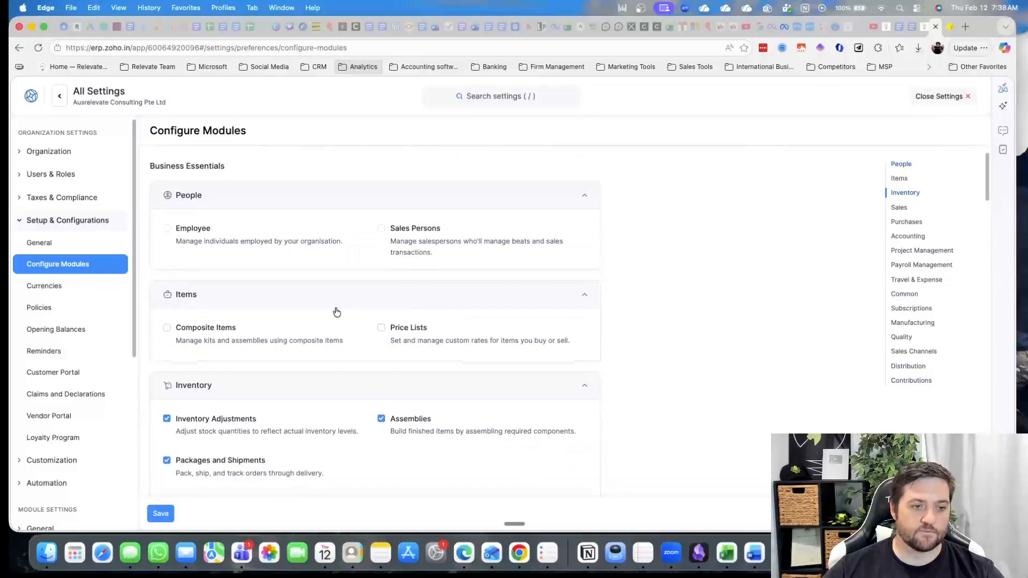
click(219, 313)
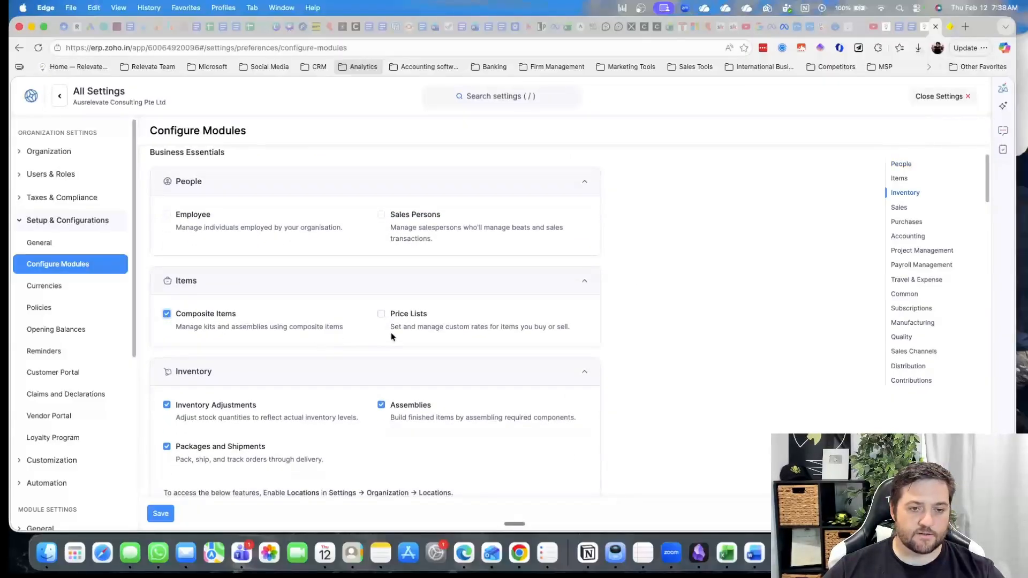
Enable the Picklists, Move Orders, Transfer Orders, Putaways and Stock Counts inventory modules.
scroll(637, 343, down, 10)
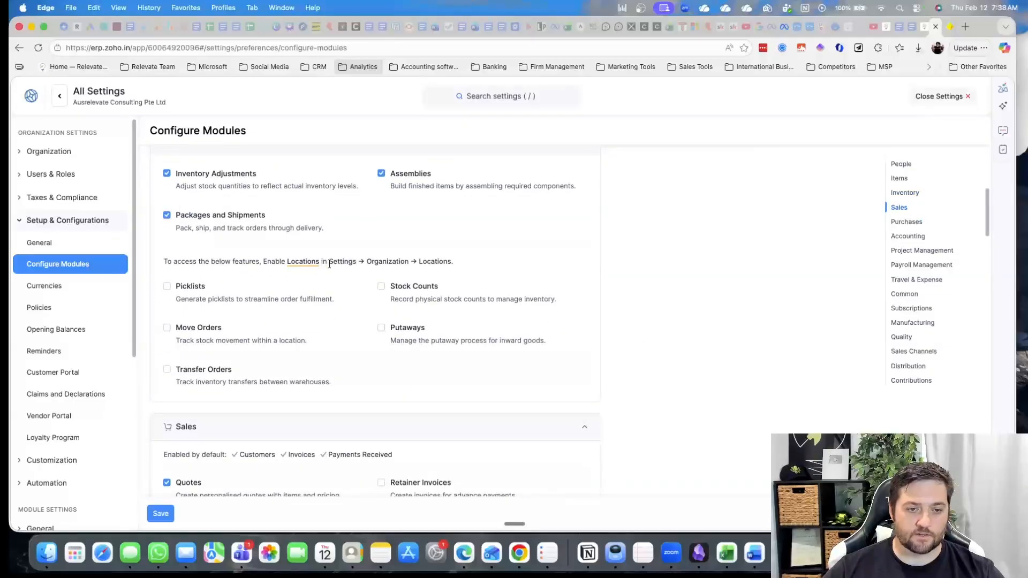
click(167, 286)
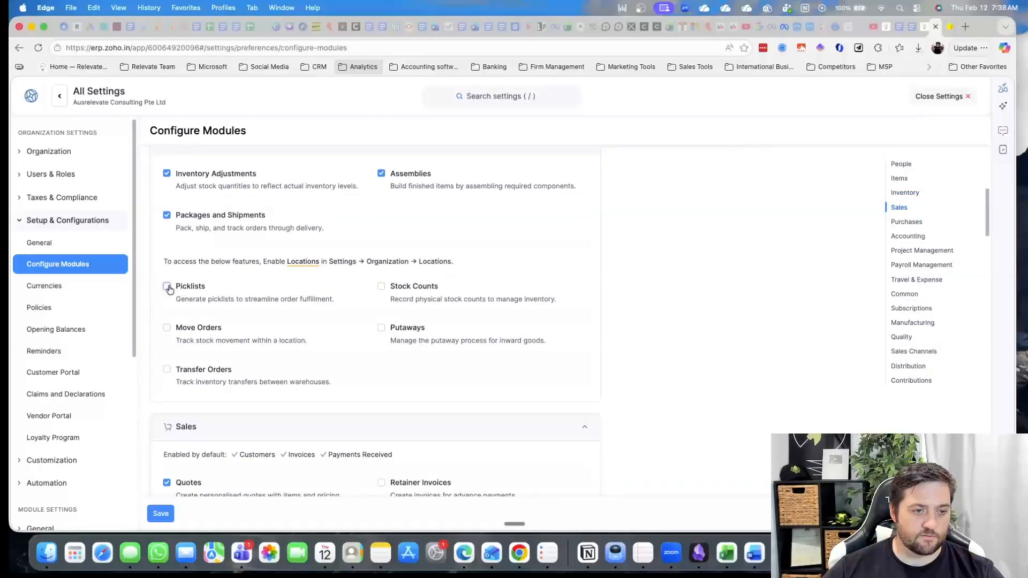
click(168, 338)
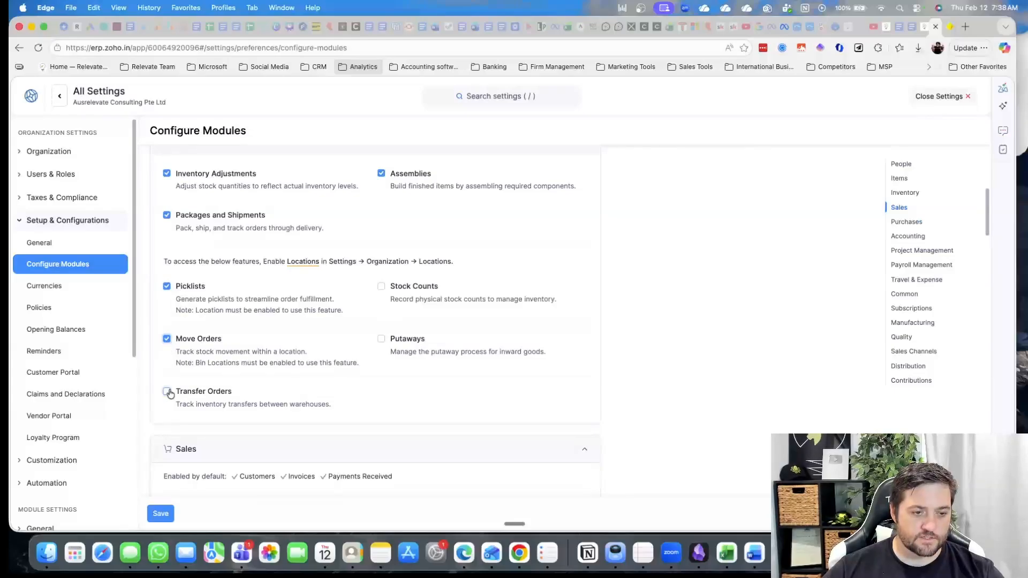
click(168, 395)
click(381, 339)
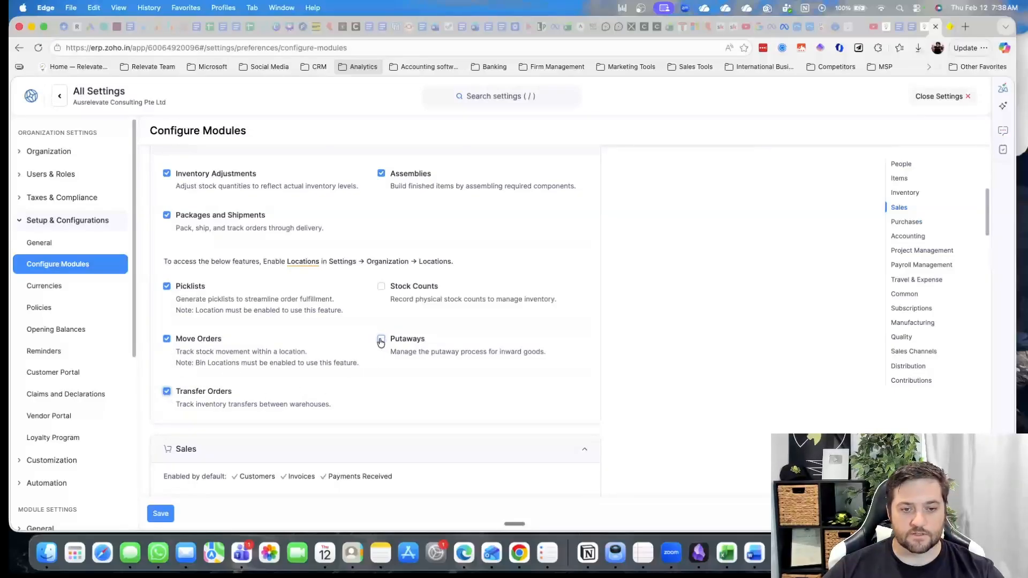
click(382, 288)
Enable the Retainer Invoices, Payment Links and Sales Returns modules for Sales.
scroll(407, 338, down, 5)
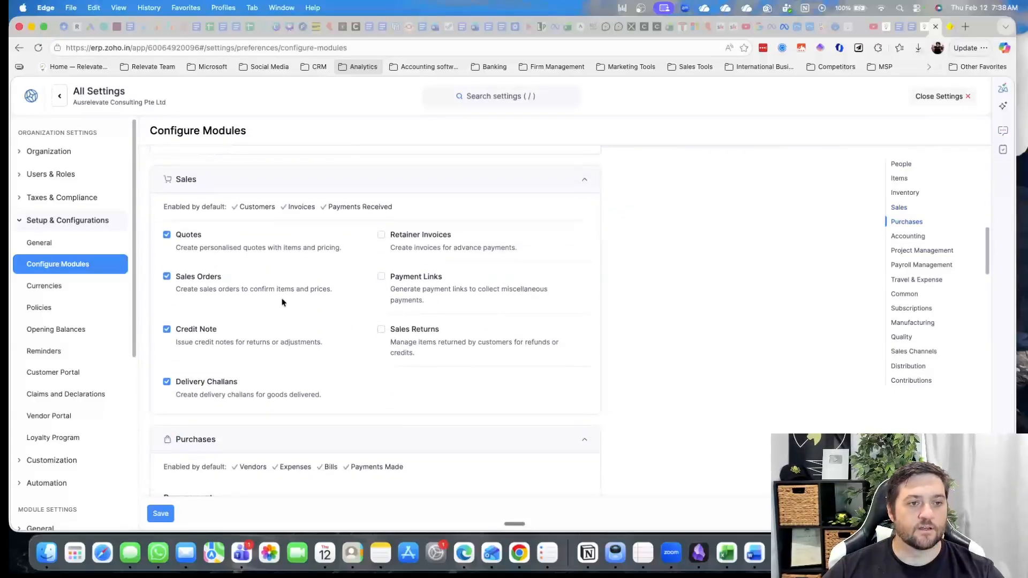
click(381, 235)
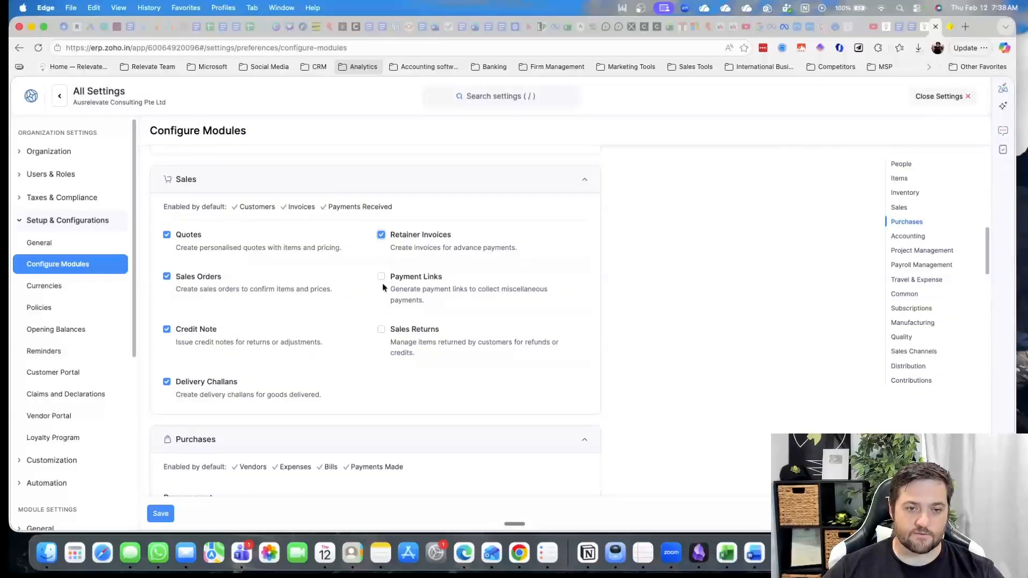
click(381, 330)
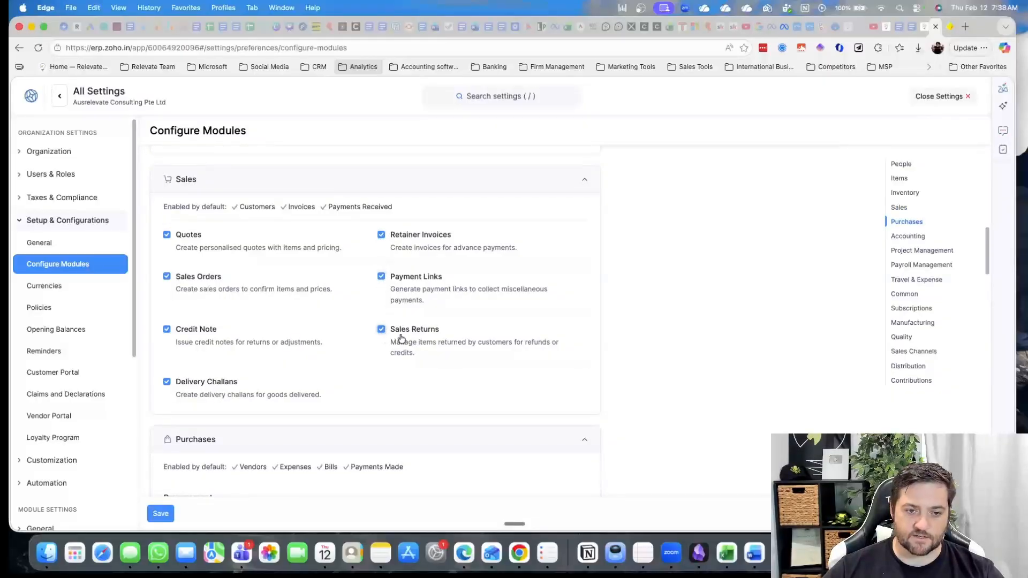
Look over the Purchases modules and enable Recurring Journals and Fixed Asset for Accounting.
scroll(455, 340, down, 1)
scroll(457, 340, down, 10)
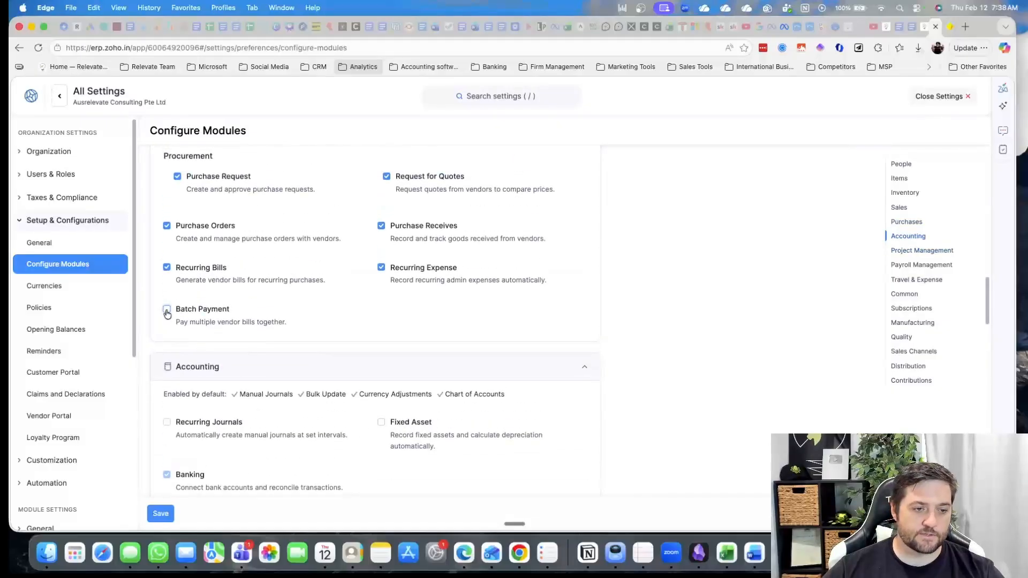
scroll(319, 354, down, 5)
scroll(315, 346, up, 3)
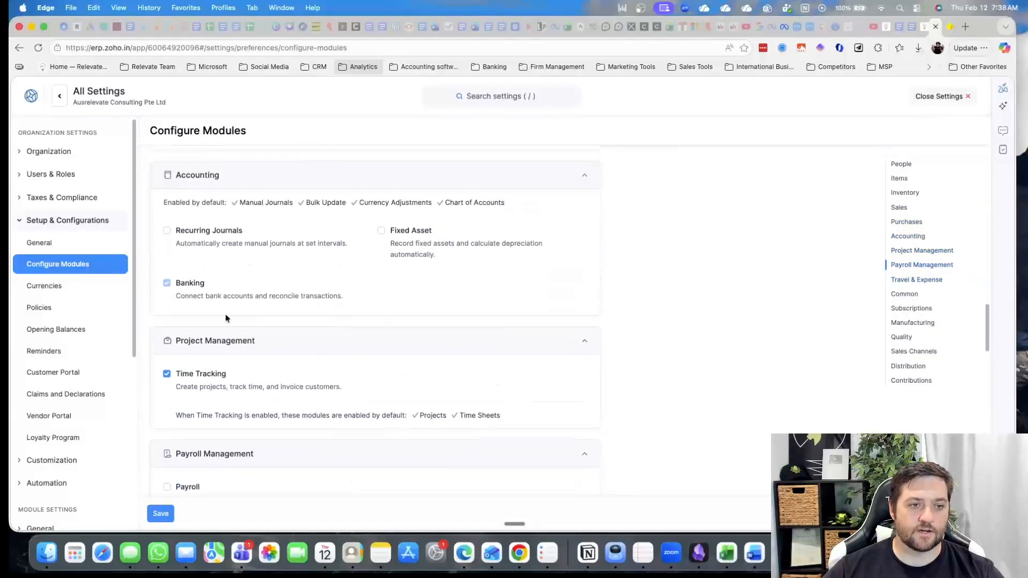
click(167, 237)
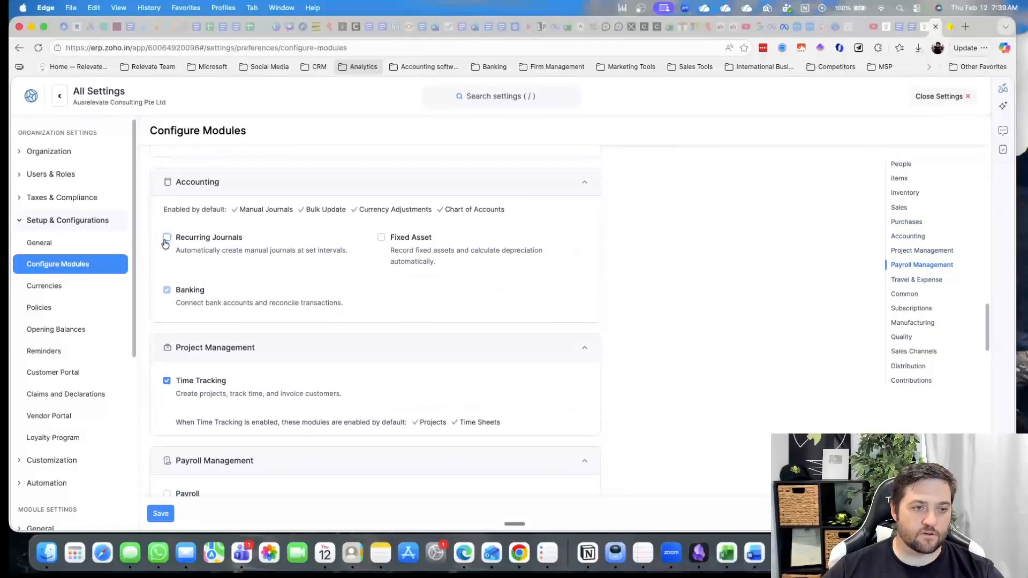
click(380, 237)
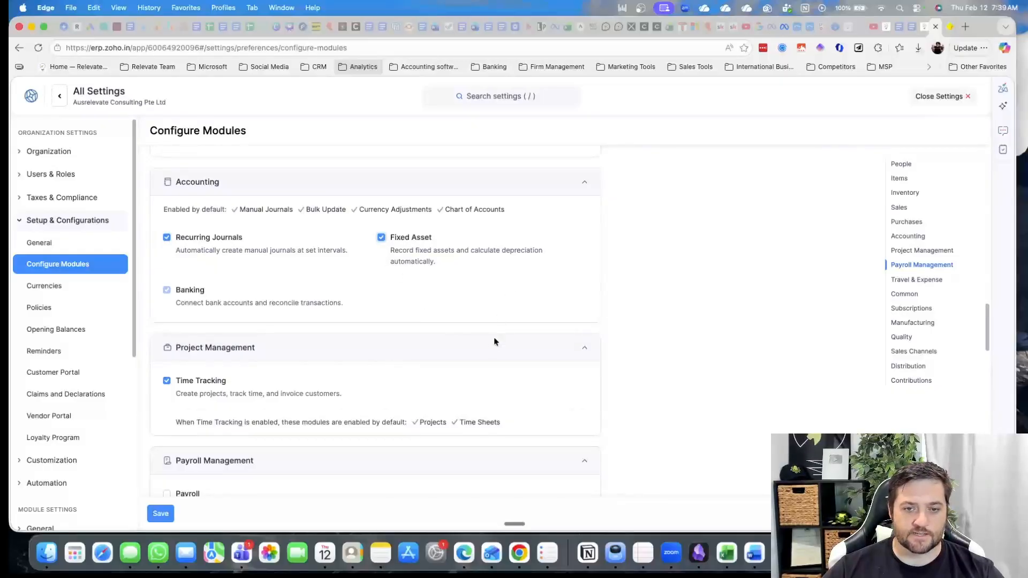
Enable the Payroll module under Payroll Management.
scroll(489, 348, down, 3)
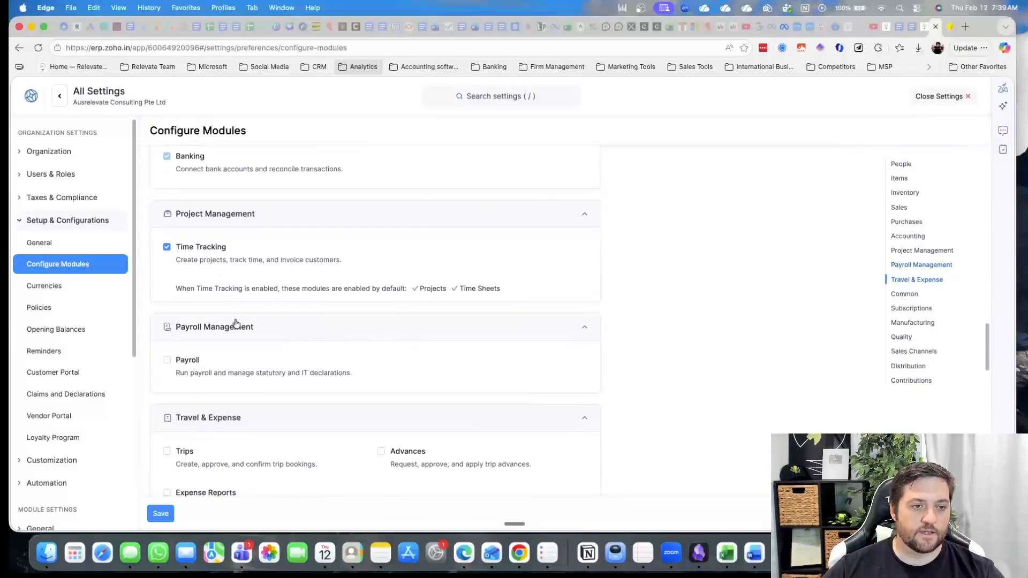
click(167, 360)
scroll(336, 357, down, 4)
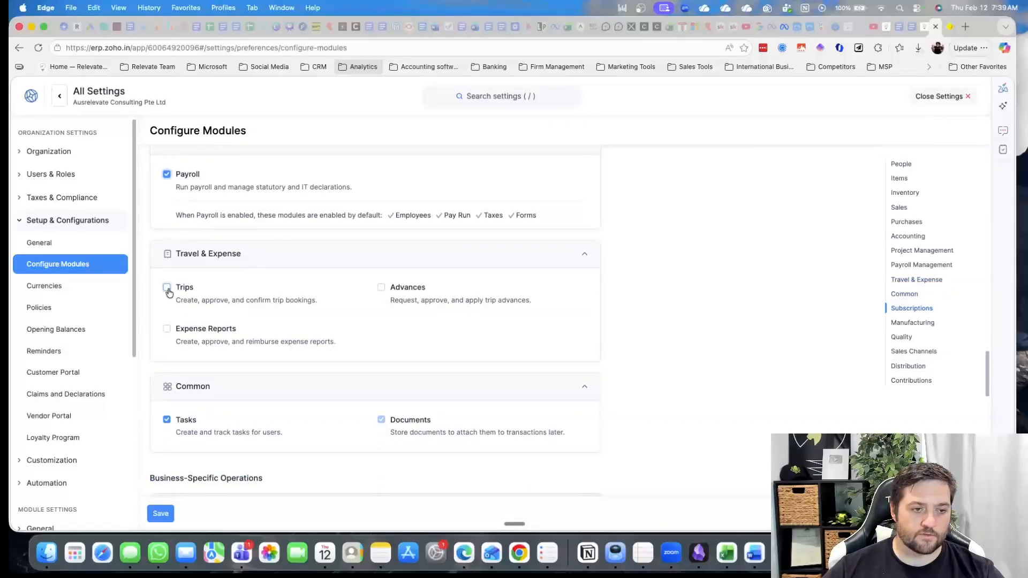
Enable the Trips, Expense Reports and Advances modules under Travel & Expense.
click(167, 288)
click(167, 328)
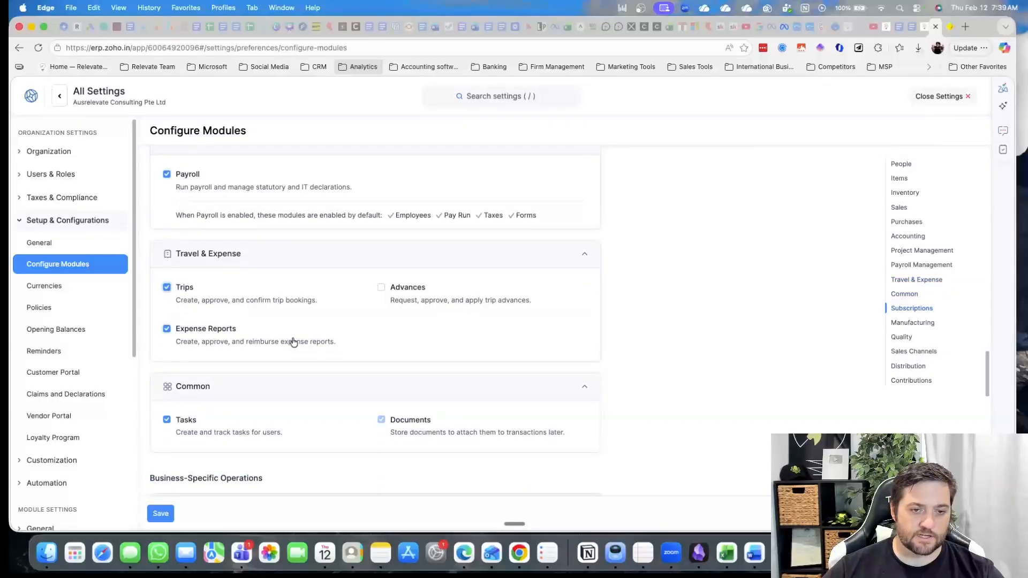
click(380, 289)
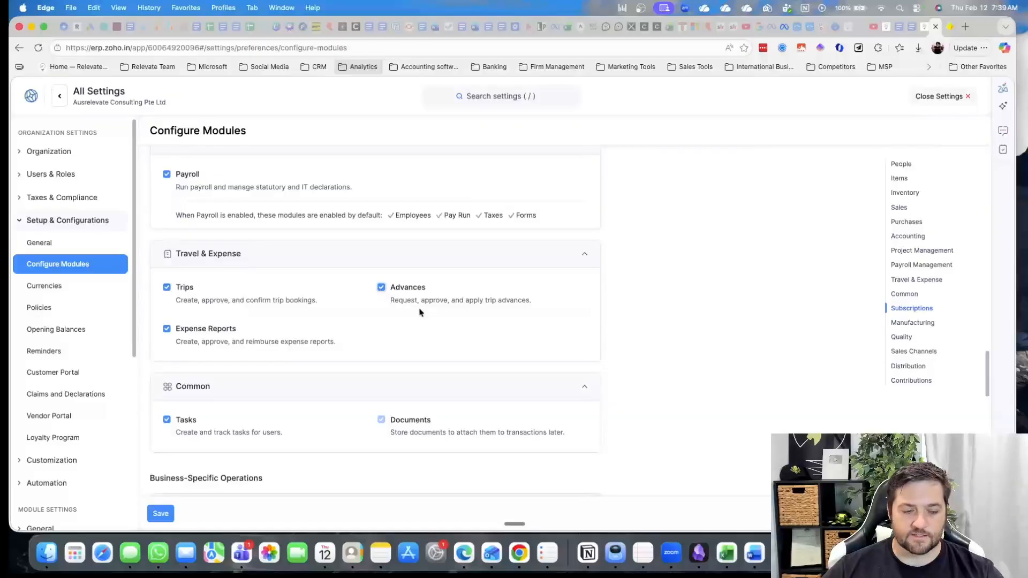
scroll(419, 313, down, 4)
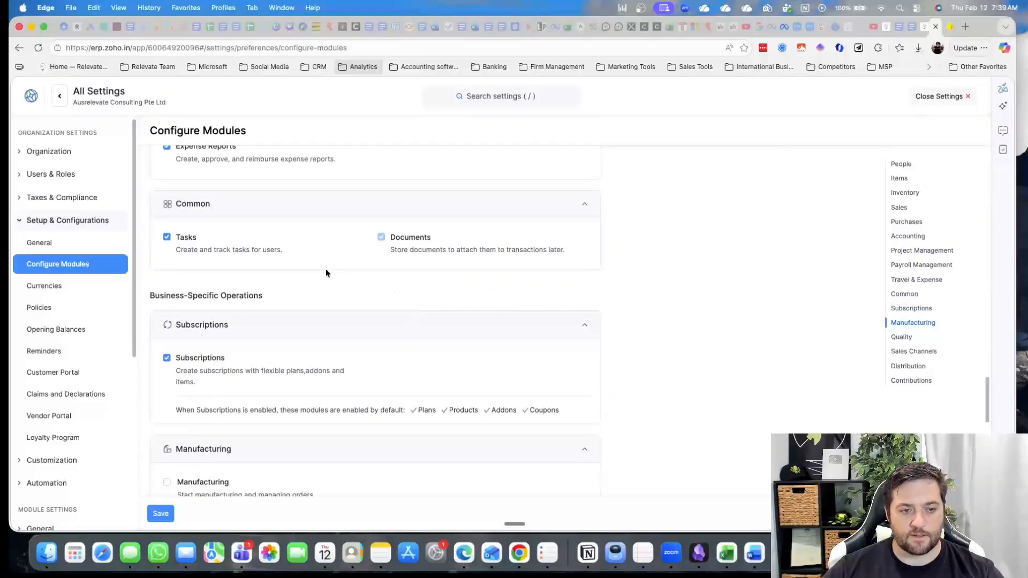
Enable the Manufacturing module and review the modules it enables by default.
scroll(322, 273, down, 2)
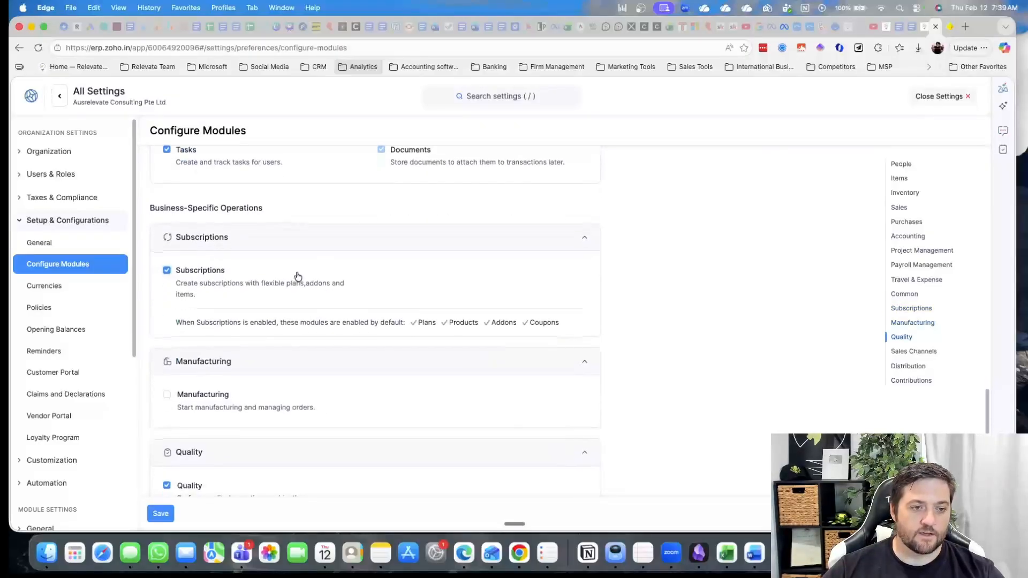
click(167, 386)
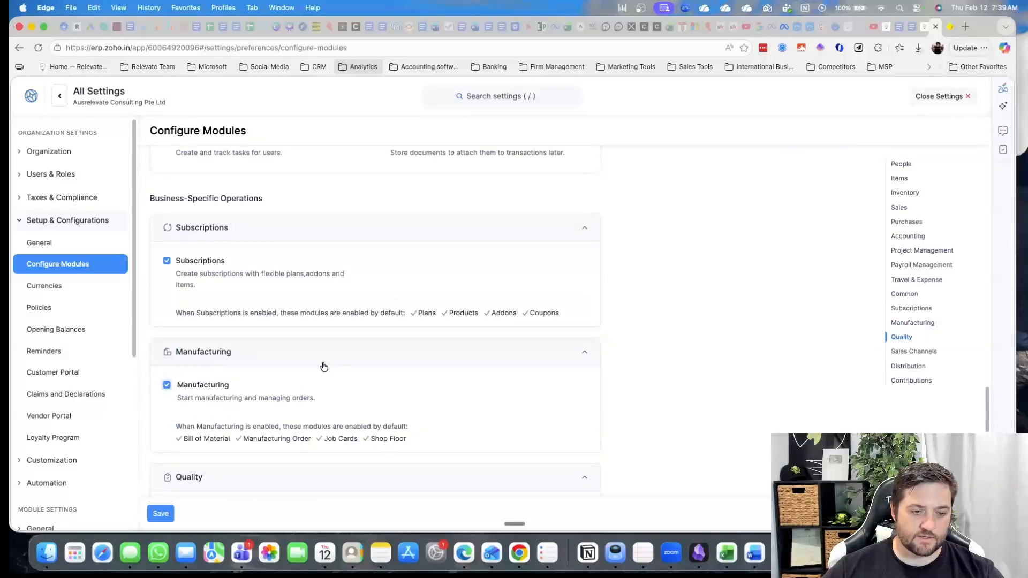
scroll(321, 367, down, 1)
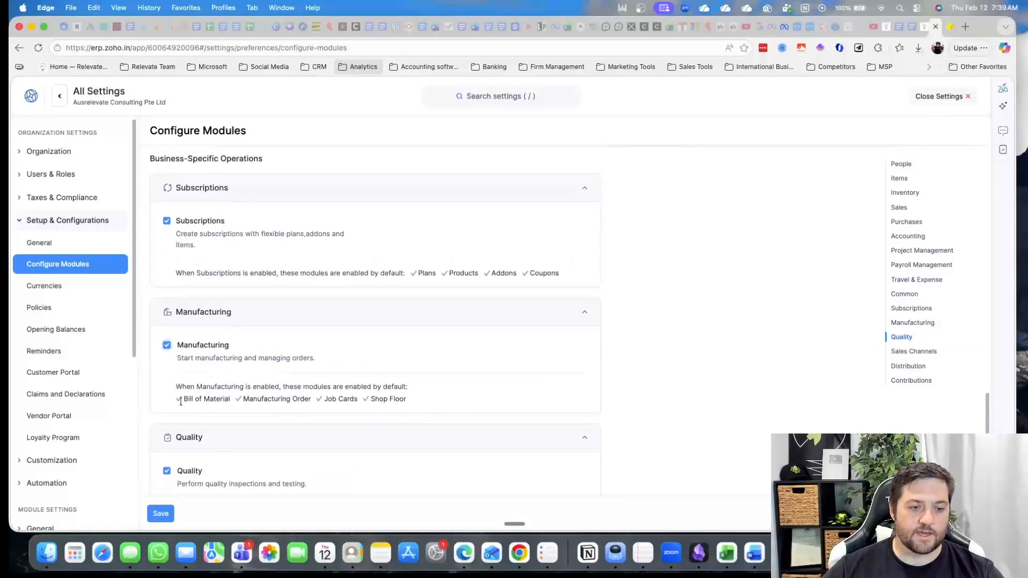
drag(184, 399, 427, 405)
click(433, 398)
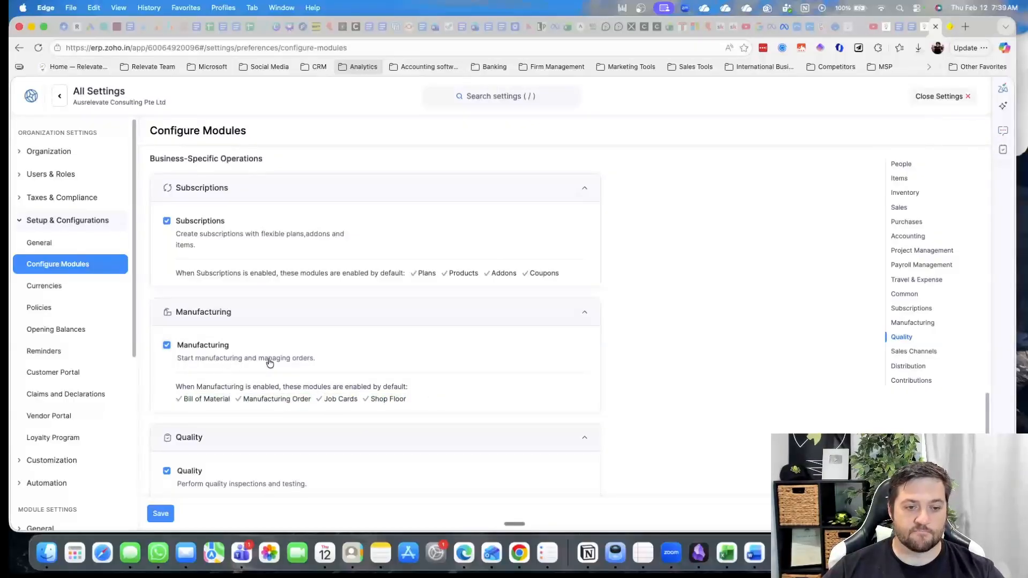
drag(184, 399, 406, 400)
scroll(455, 415, down, 2)
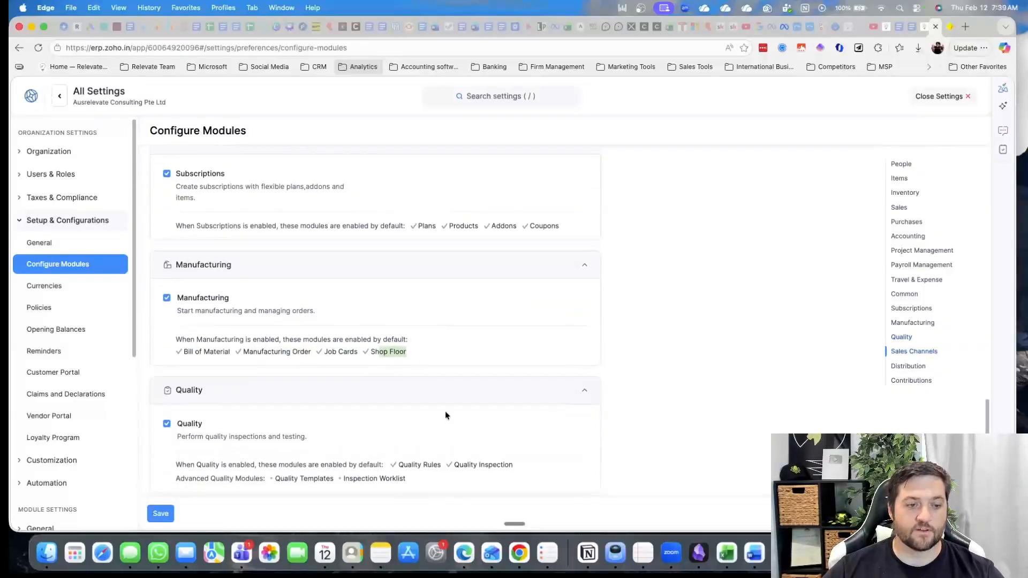
Examine the Quality, Sales Channels, Distribution and Contributions modules, including the Online Store and Beat Management early-access options.
scroll(375, 415, down, 5)
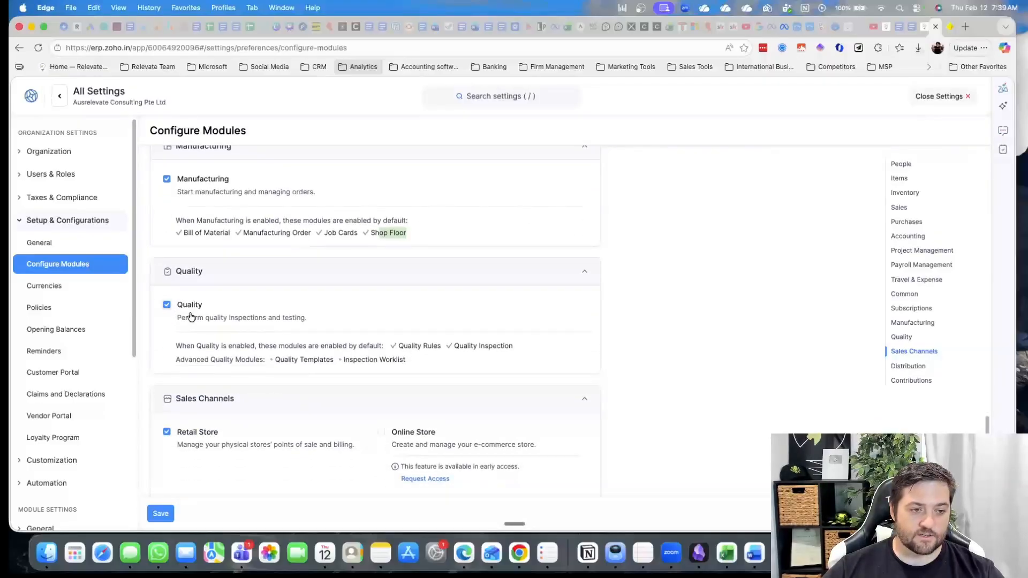
scroll(345, 362, down, 4)
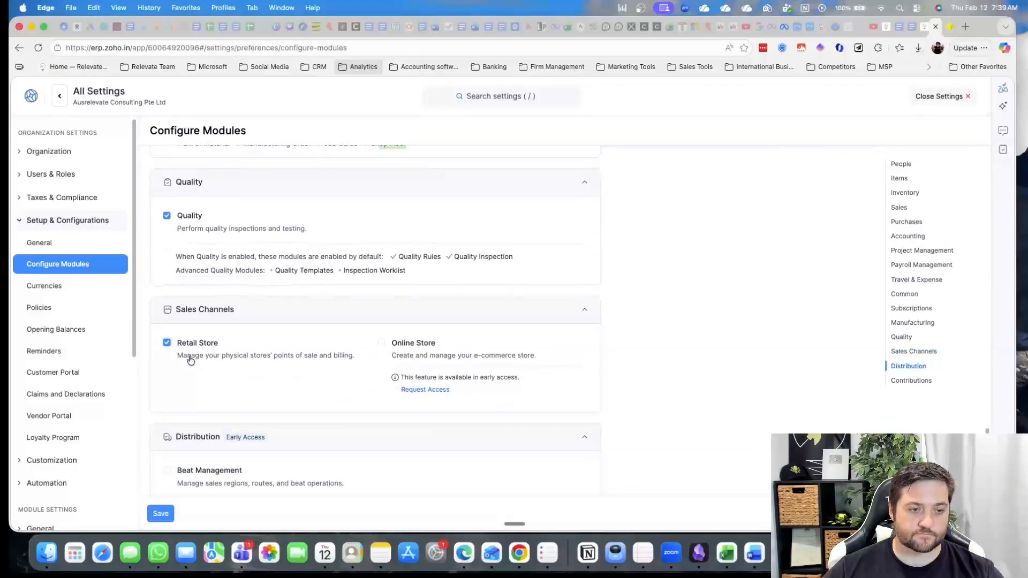
click(382, 344)
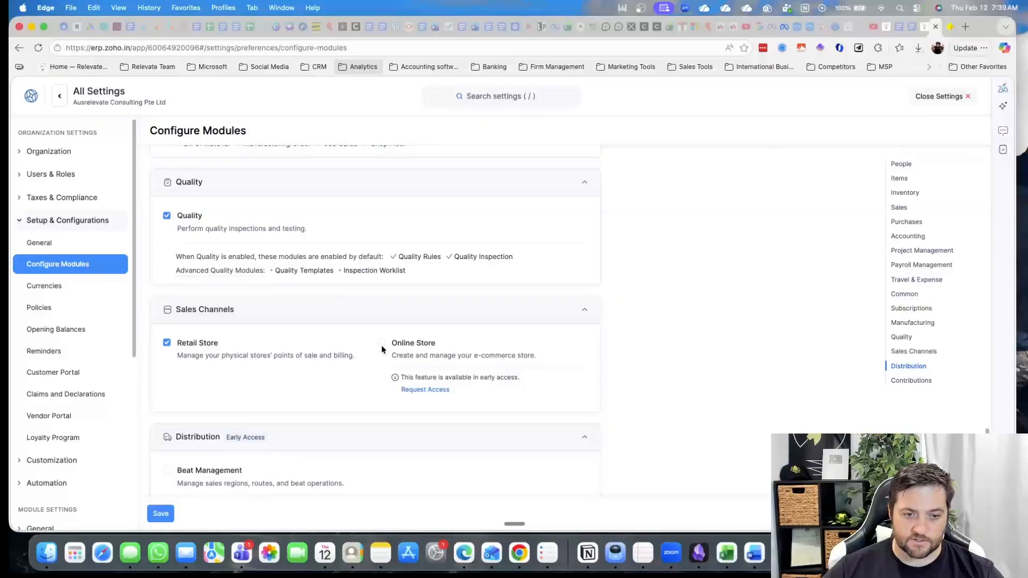
triple_click(381, 342)
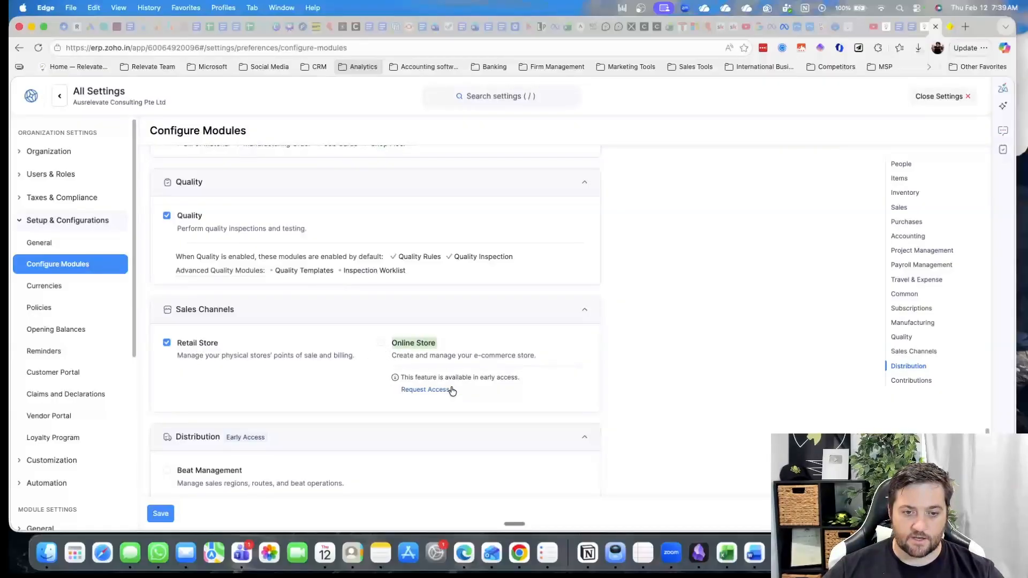
scroll(286, 411, down, 5)
scroll(286, 411, down, 1)
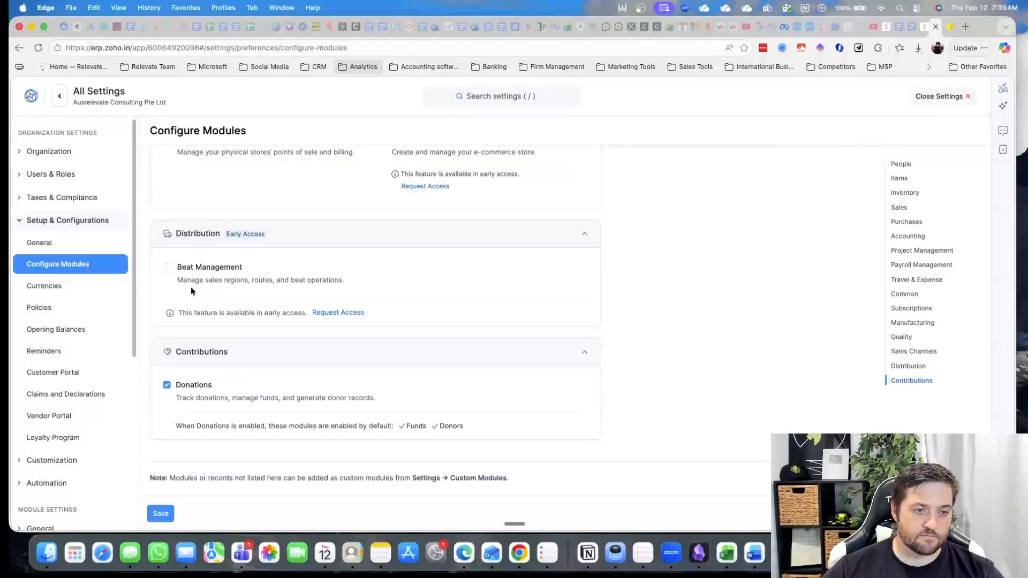
drag(205, 281, 325, 281)
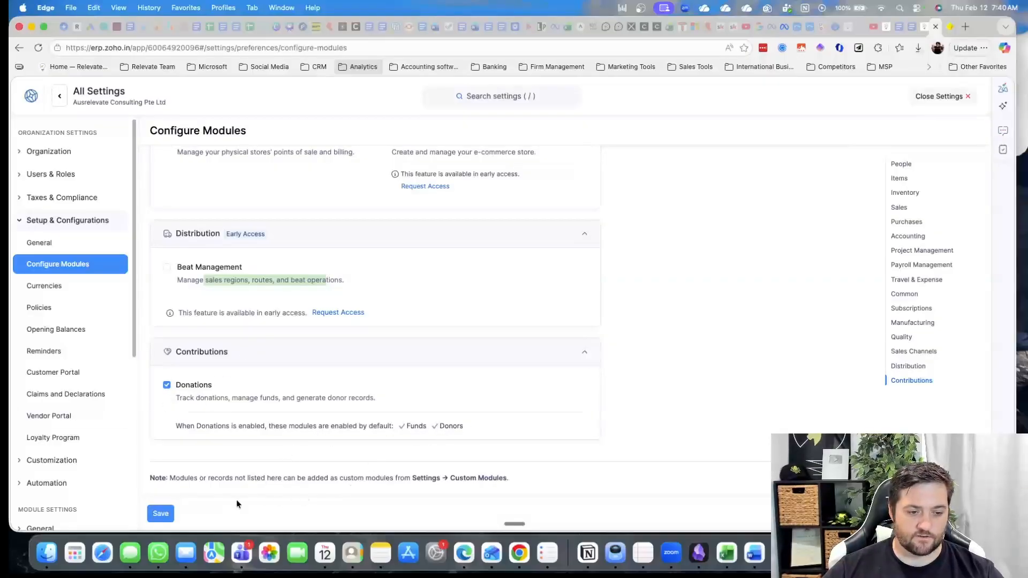
Try to save the module configuration, read the resulting message, and stay on the Configure Modules page.
click(163, 515)
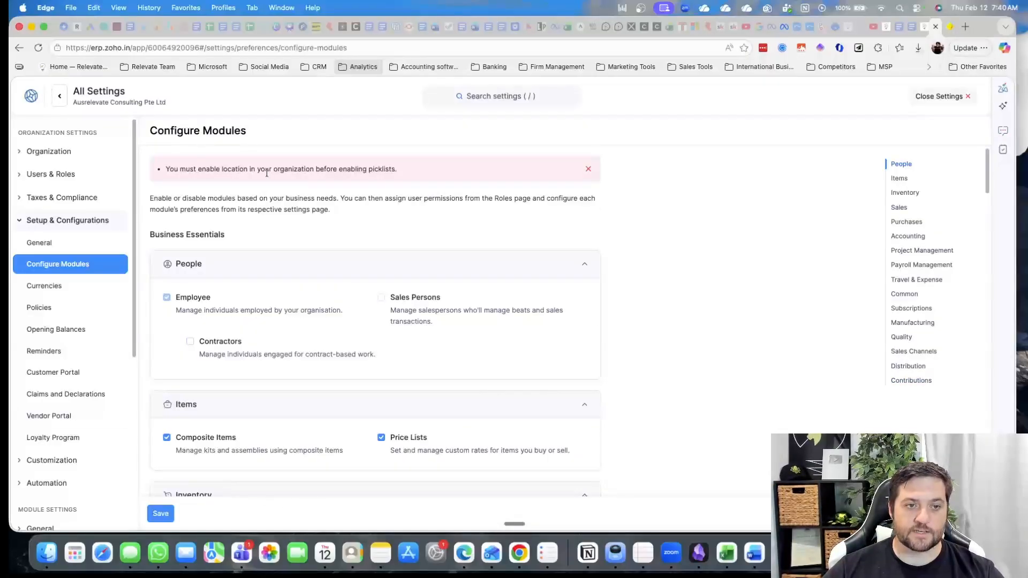
drag(291, 169, 399, 169)
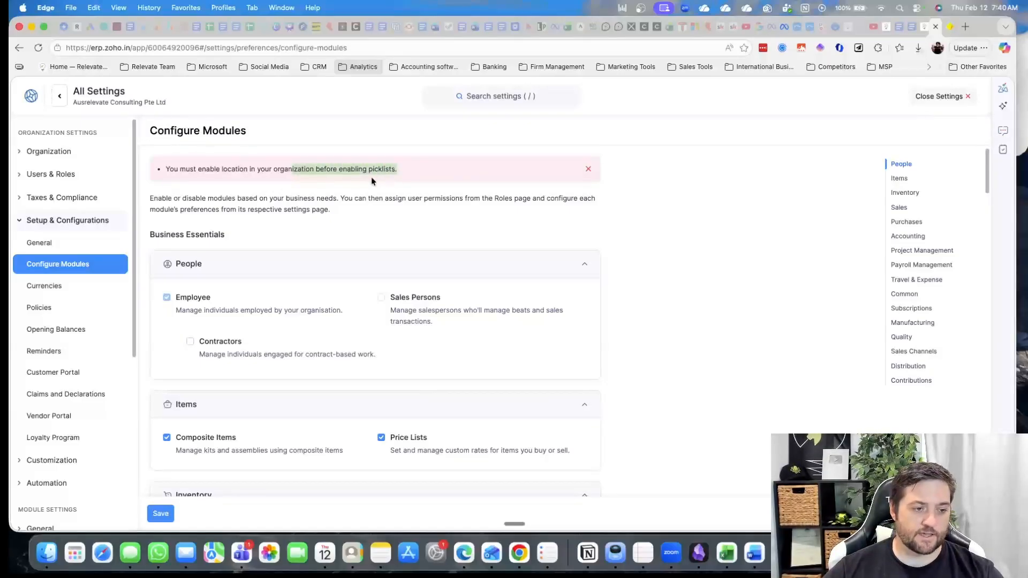
click(67, 287)
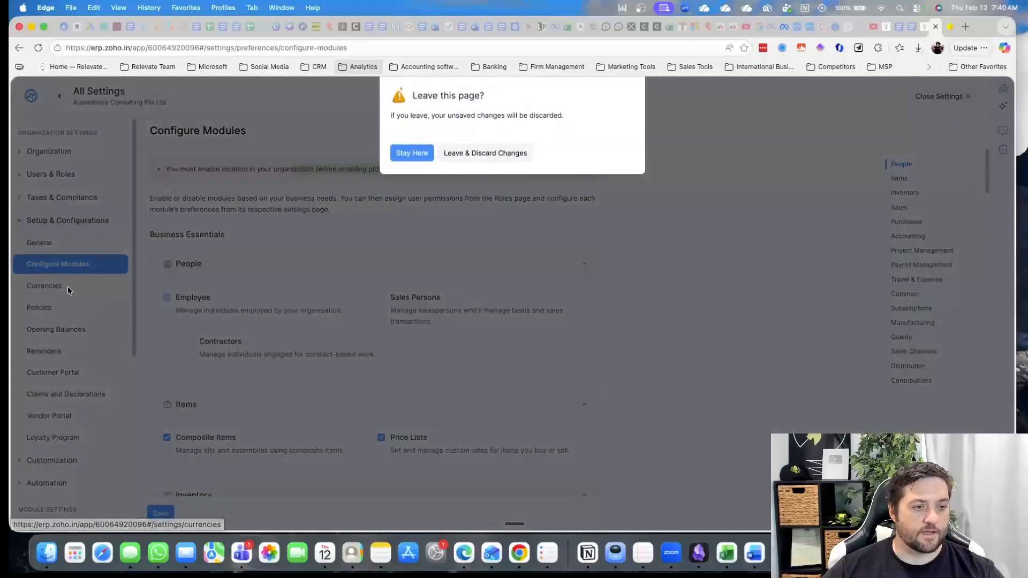
click(420, 159)
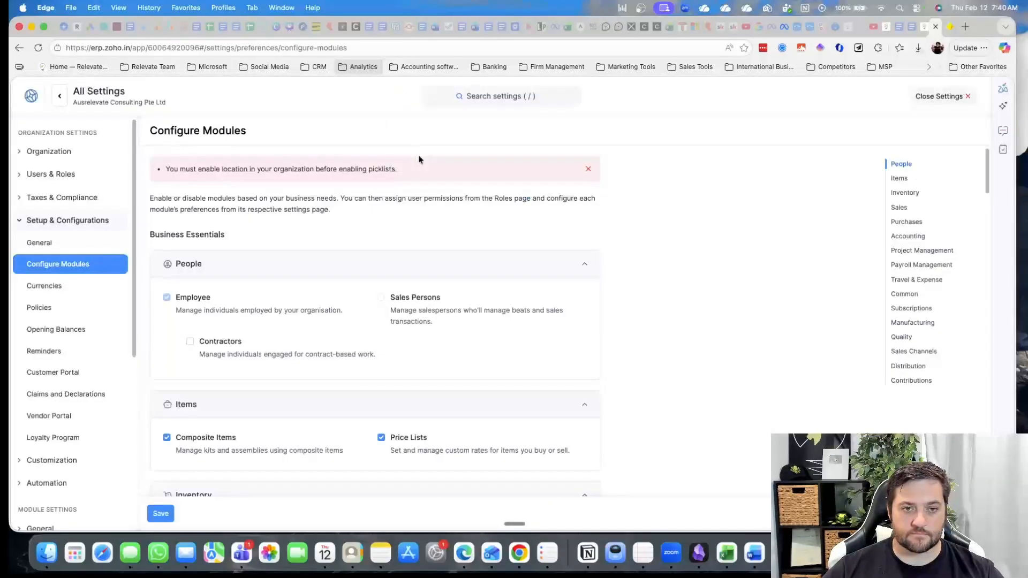
Review the selected modules and disable Picklists under Inventory.
scroll(438, 333, down, 2)
scroll(428, 364, down, 10)
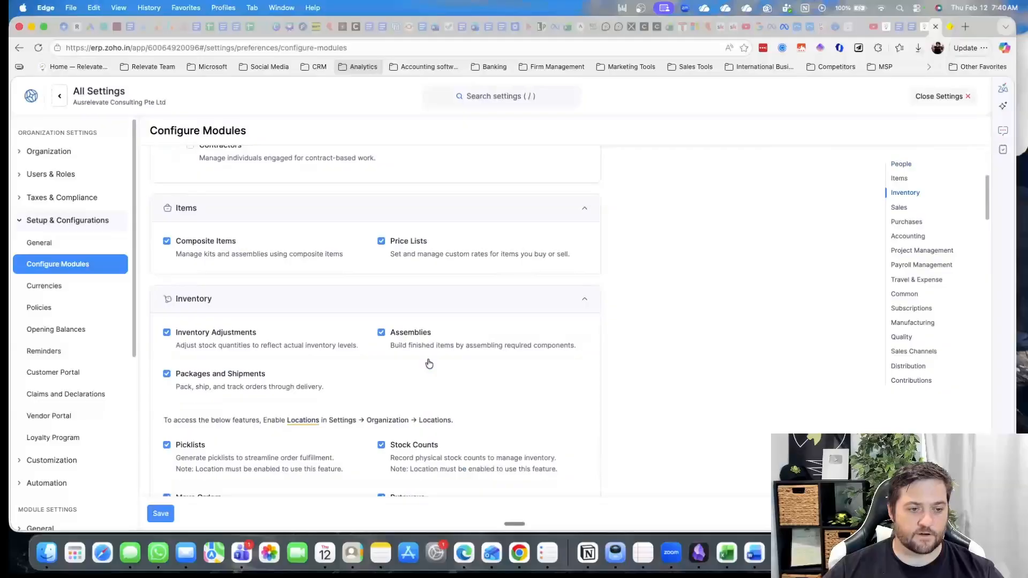
scroll(428, 364, down, 8)
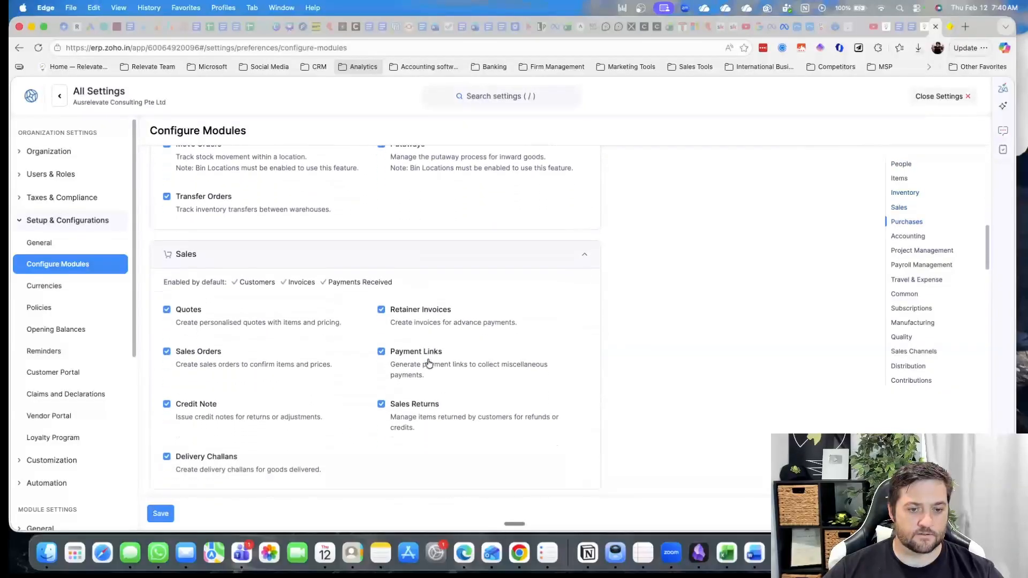
scroll(427, 362, down, 5)
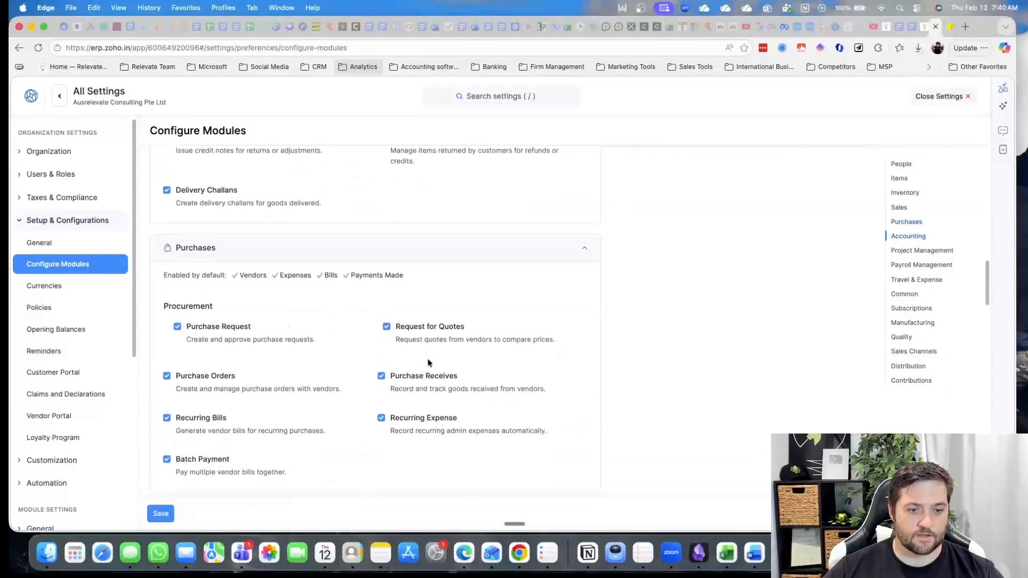
scroll(480, 360, down, 9)
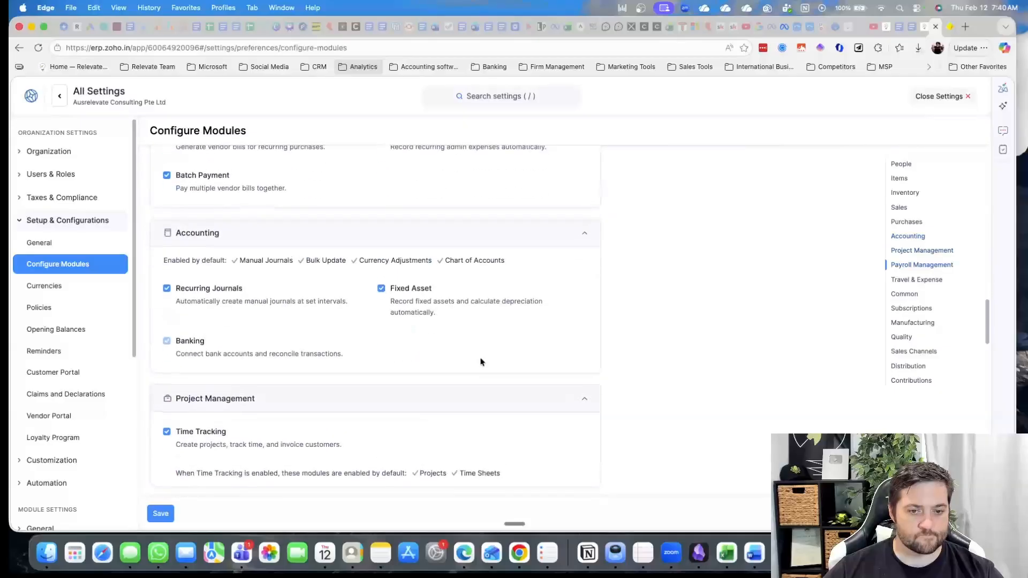
scroll(480, 360, up, 20)
click(167, 252)
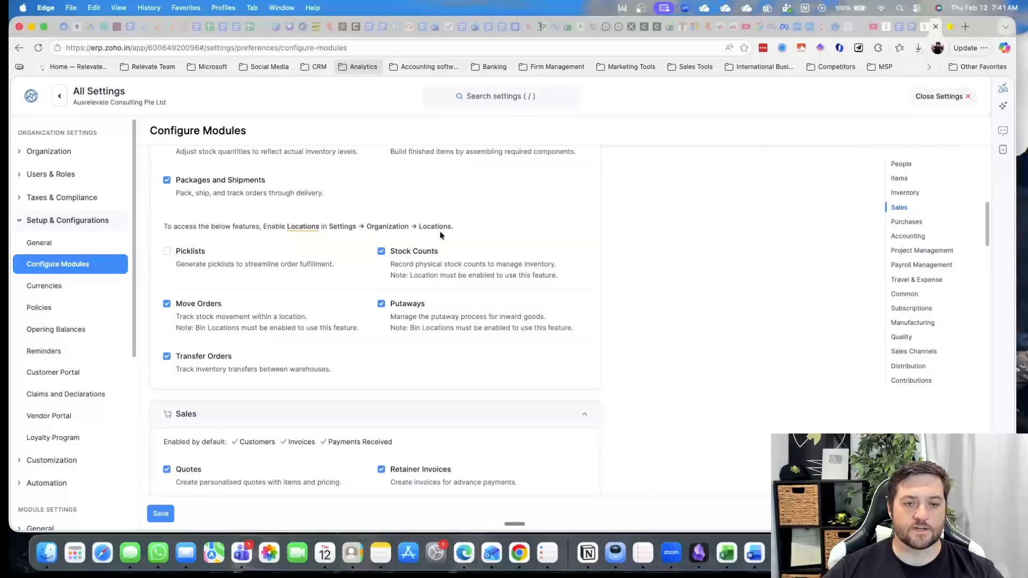
Open the organization's Locations settings, discarding the unsaved module changes, and enable Locations.
click(47, 151)
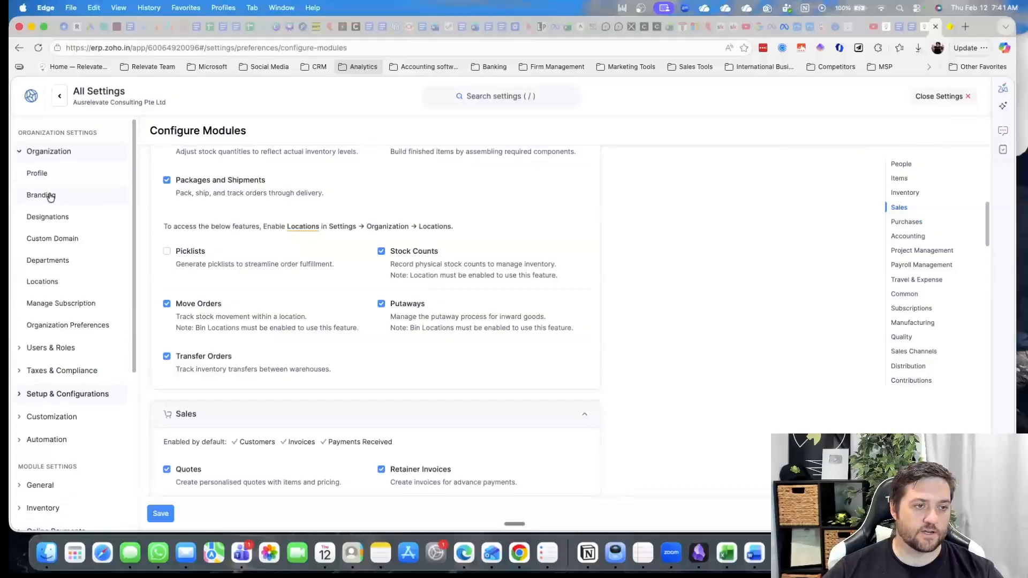
click(60, 281)
click(462, 159)
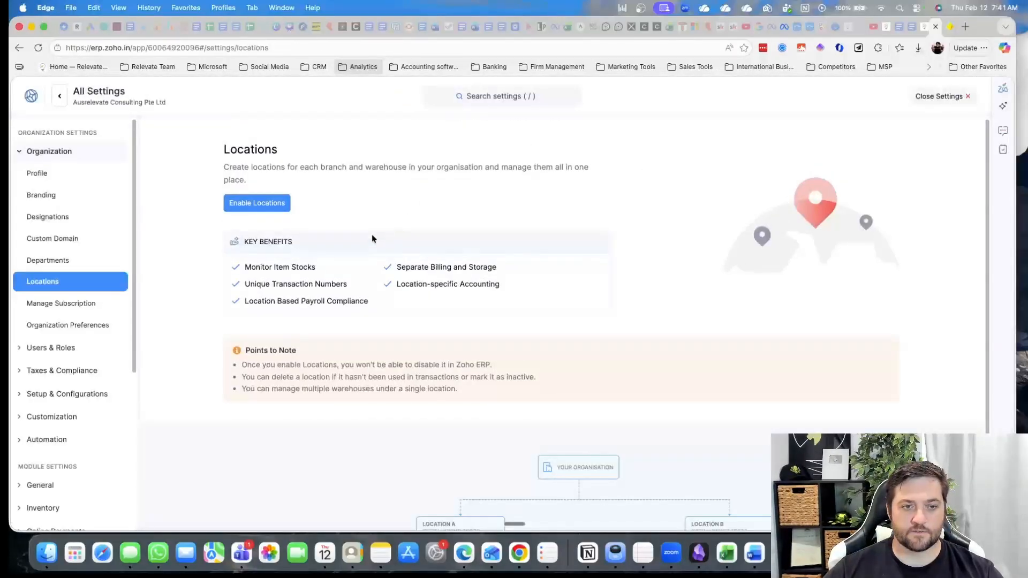
click(238, 204)
click(407, 212)
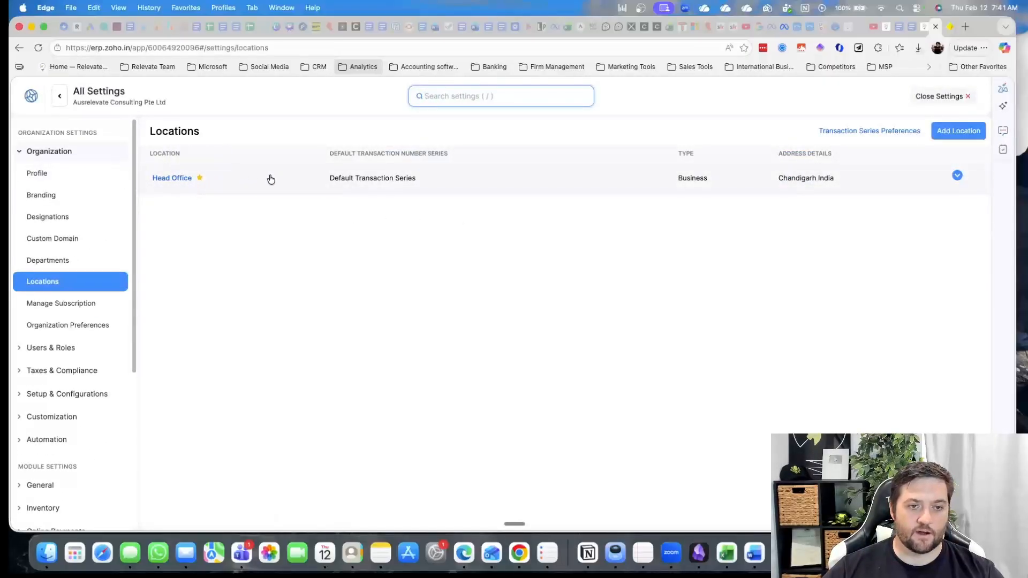
Open the Head Office location and examine its type, address, contact, transaction series and user access settings.
click(167, 179)
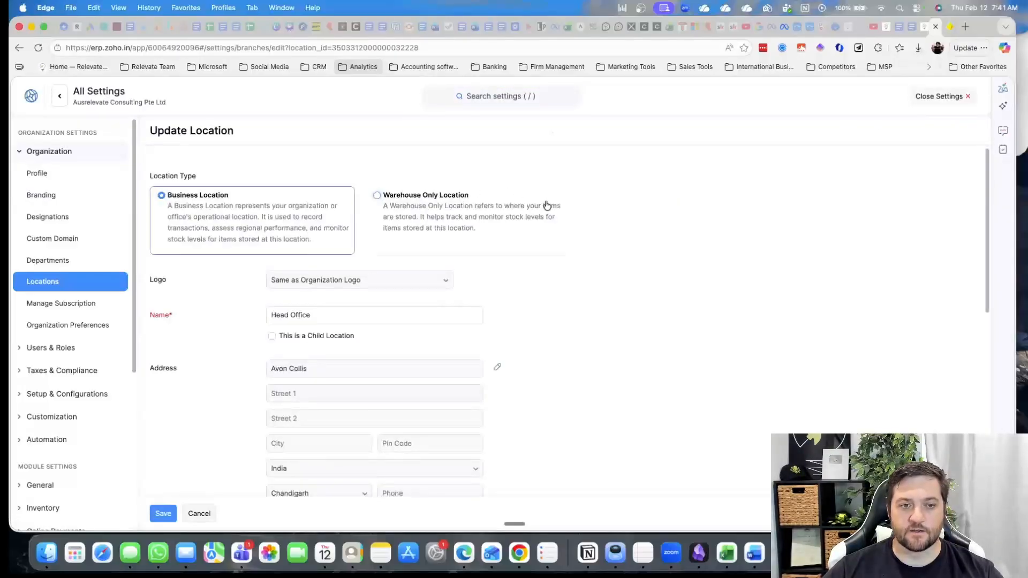
scroll(578, 287, down, 1)
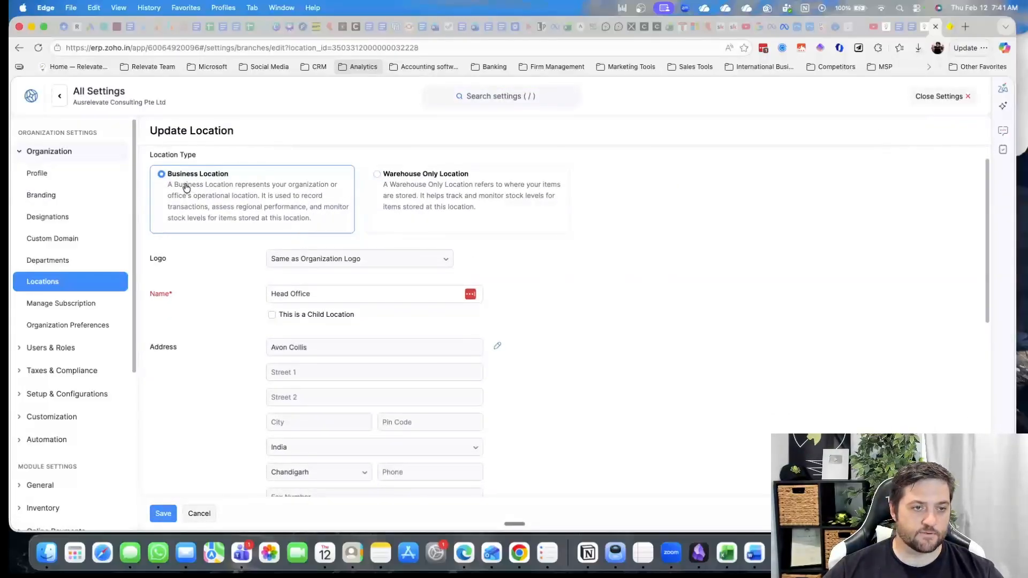
scroll(557, 295, down, 10)
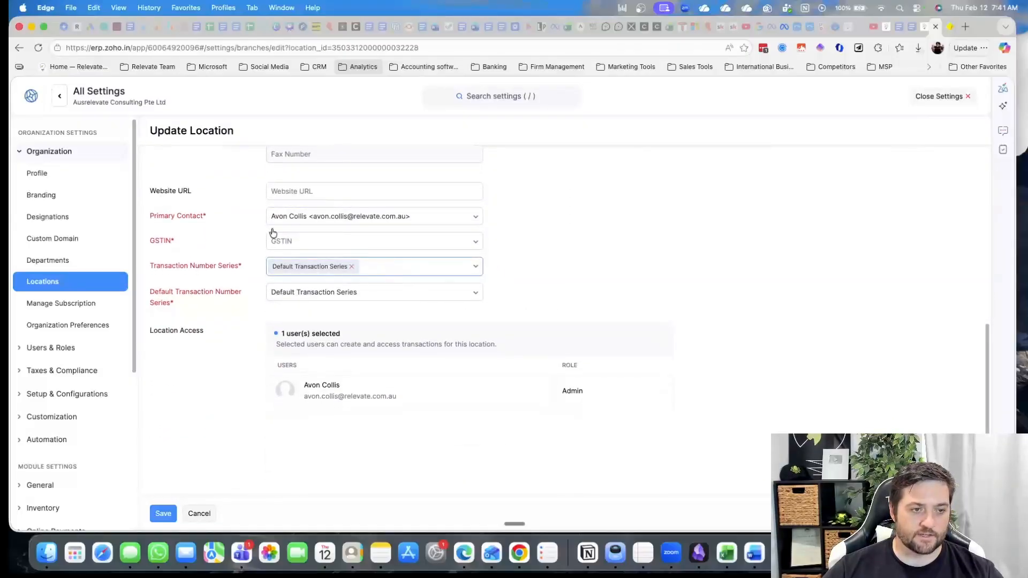
scroll(402, 416, down, 1)
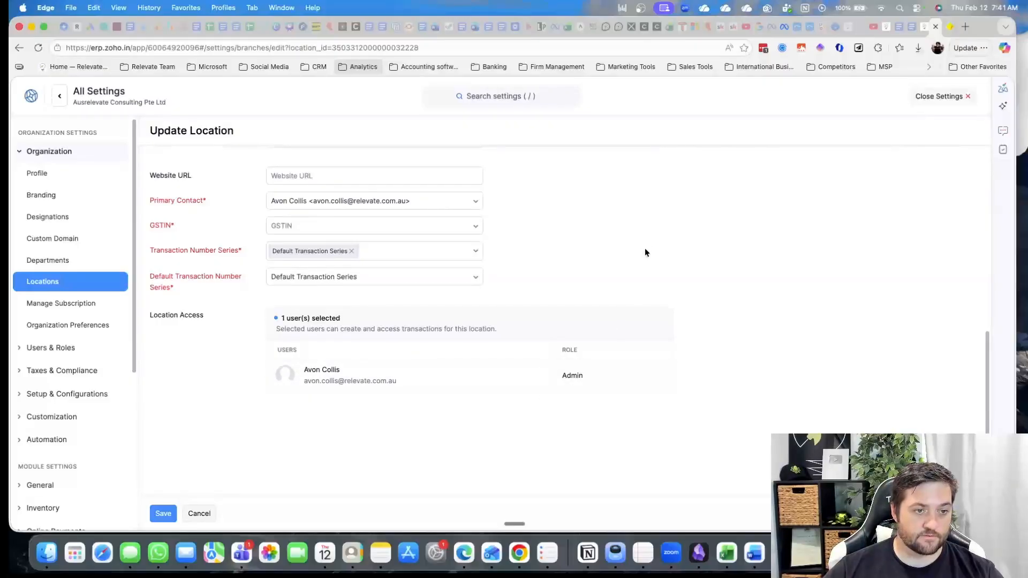
scroll(645, 250, up, 5)
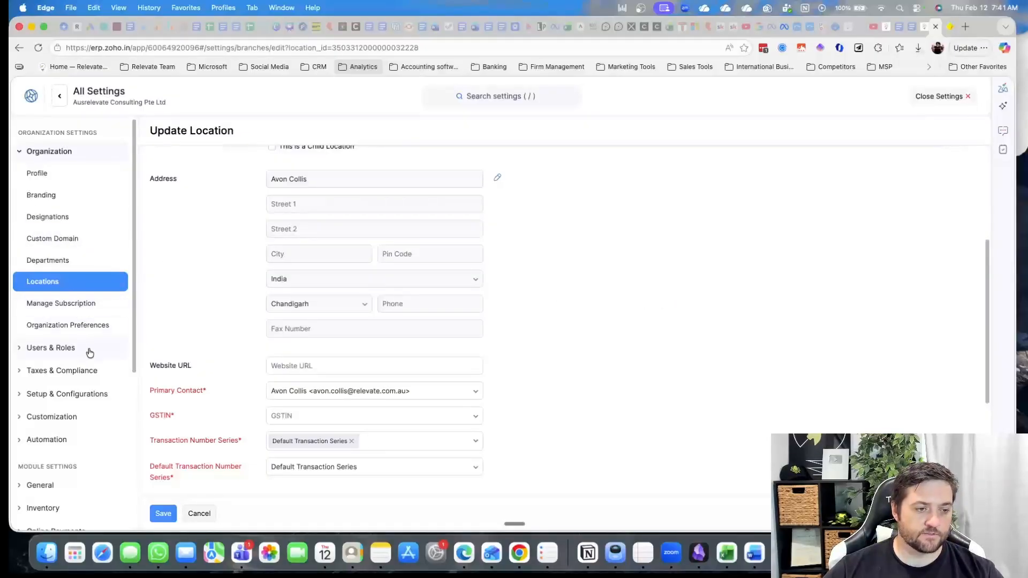
Open the Configure Modules settings, select Composite Items and Price Lists under Items, and try to save.
click(94, 395)
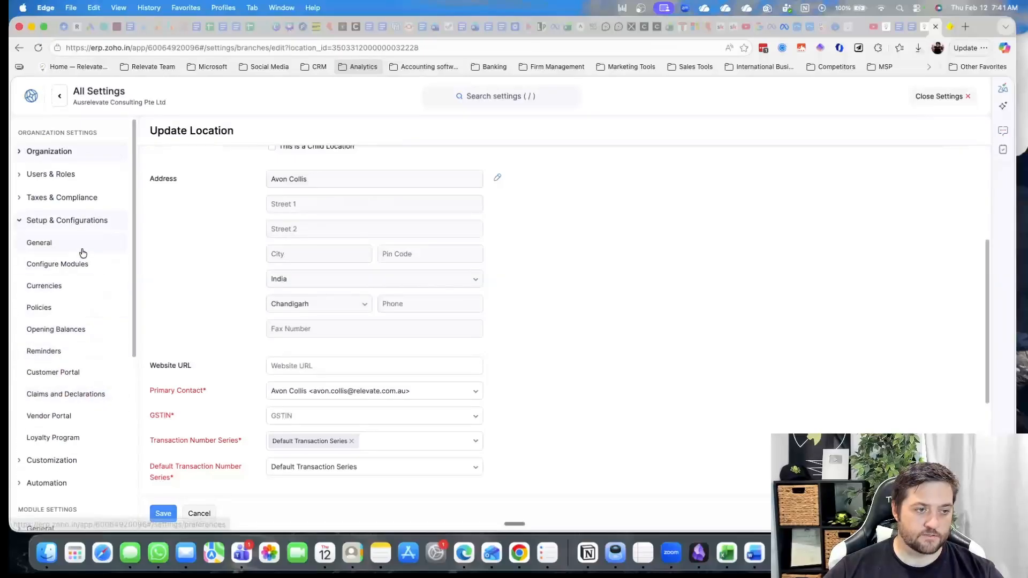
click(83, 265)
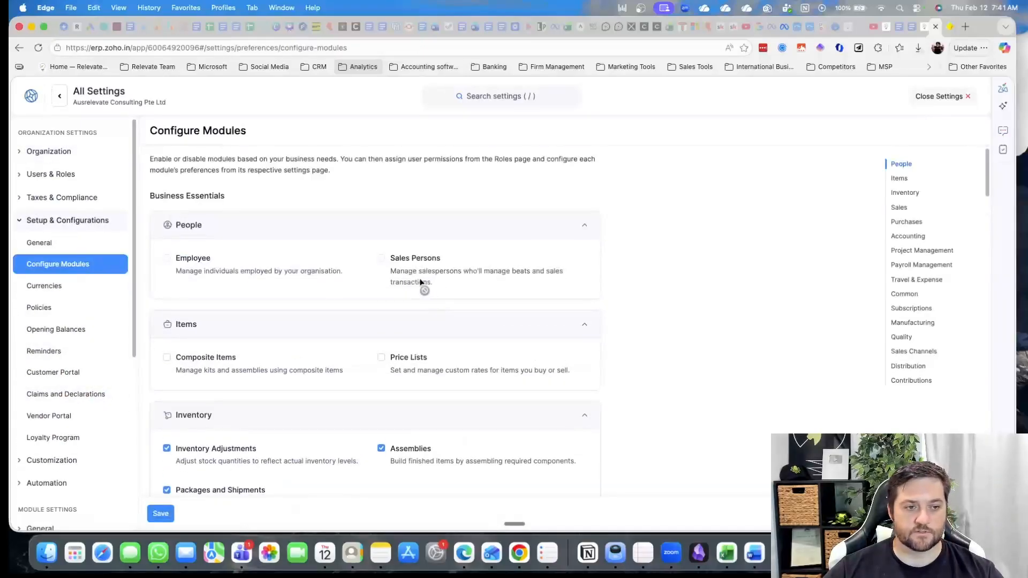
click(167, 357)
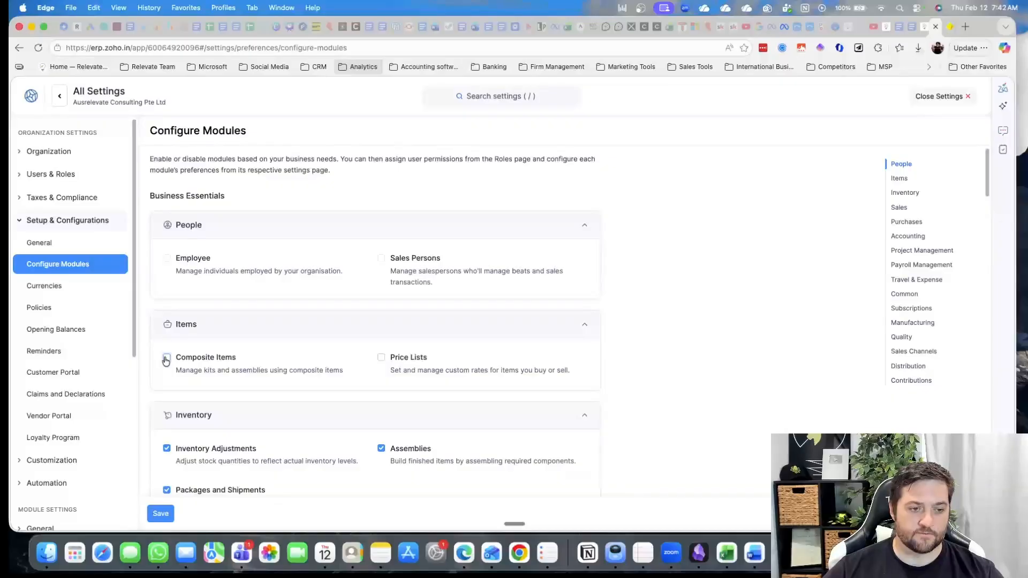
click(381, 357)
scroll(298, 454, down, 20)
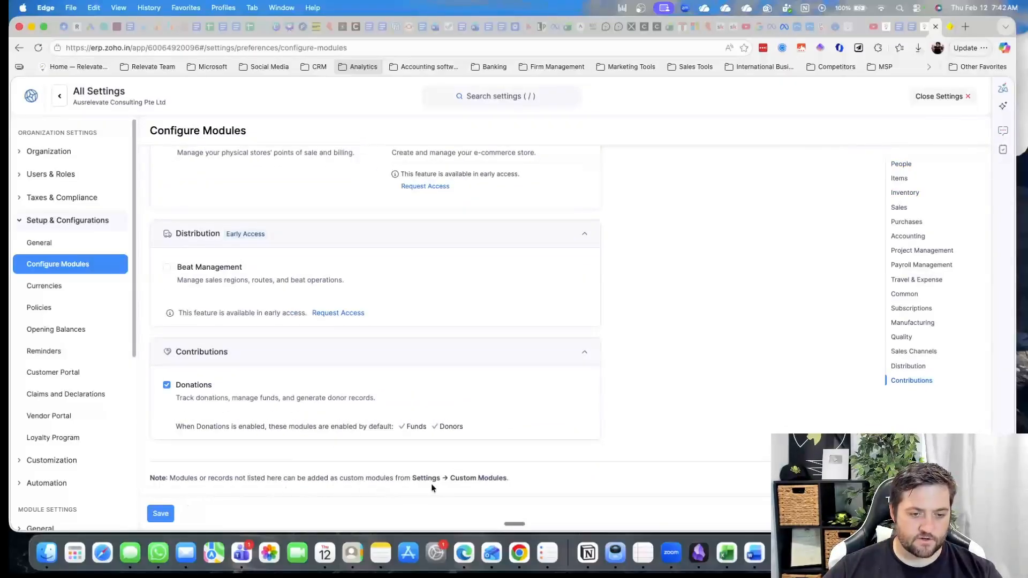
click(164, 515)
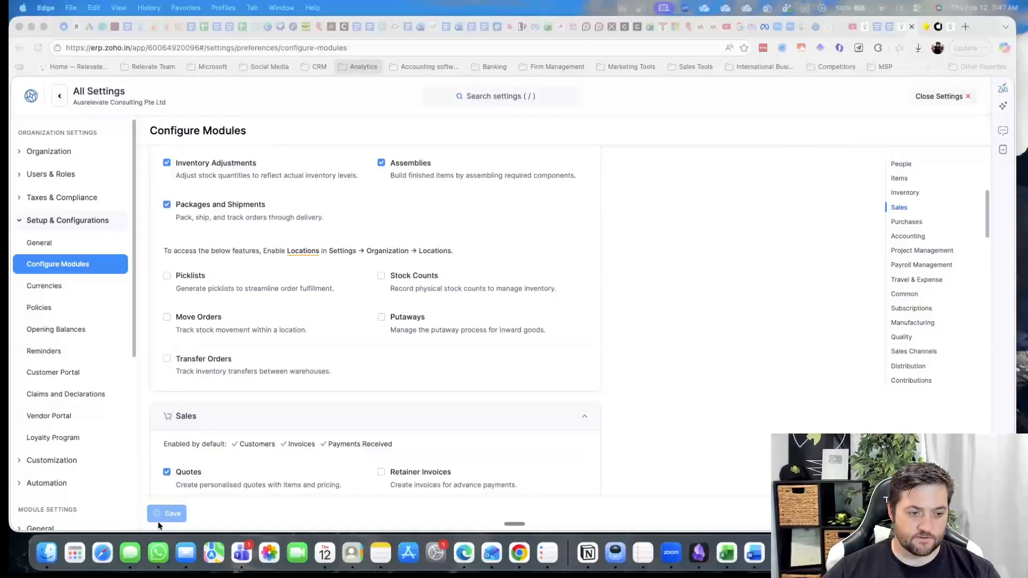
Try to enable Picklists, Move Orders and Transfer Orders under Inventory, and reload the page, discarding the unsaved changes.
click(167, 276)
click(166, 275)
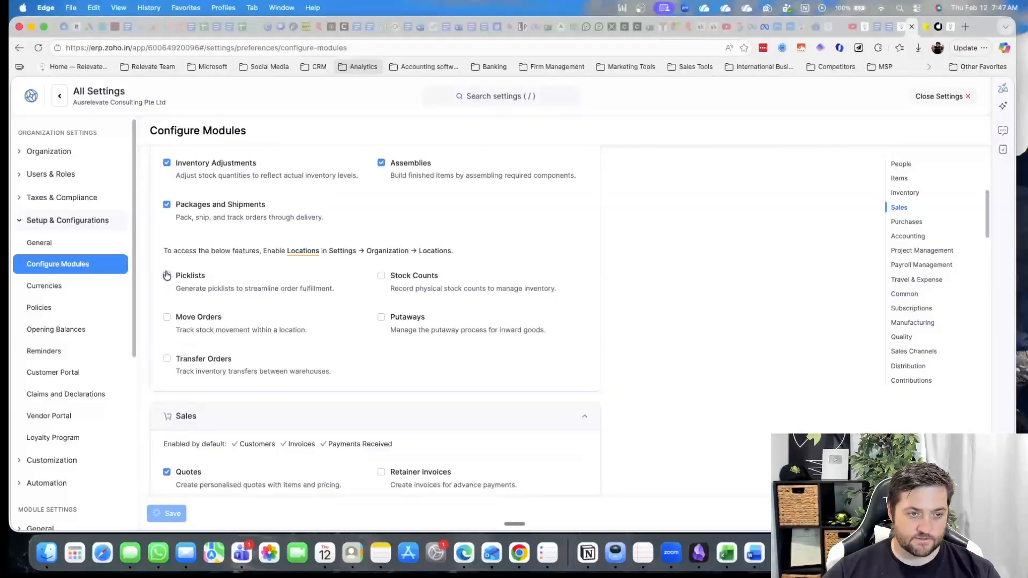
click(167, 317)
click(167, 370)
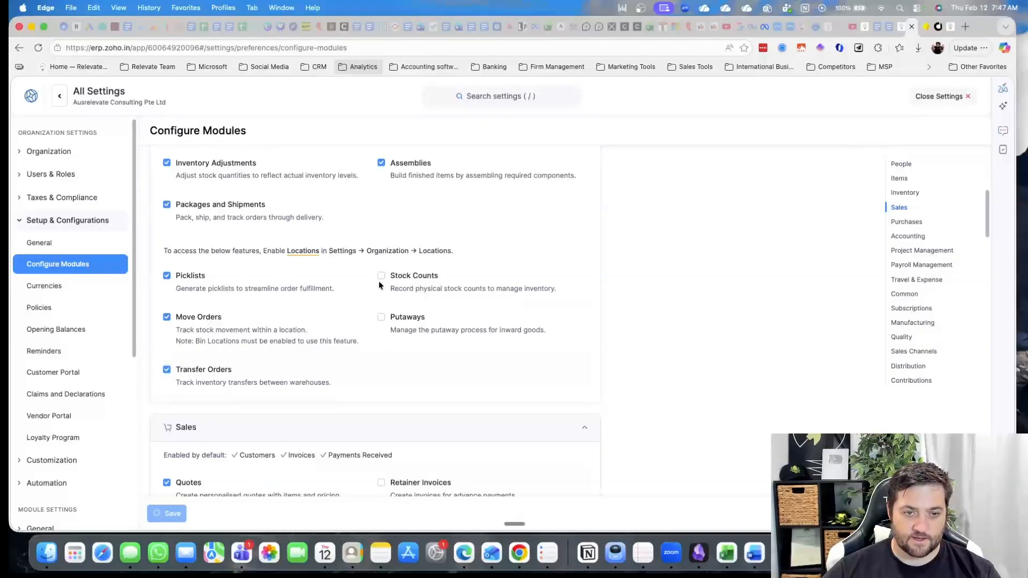
click(39, 48)
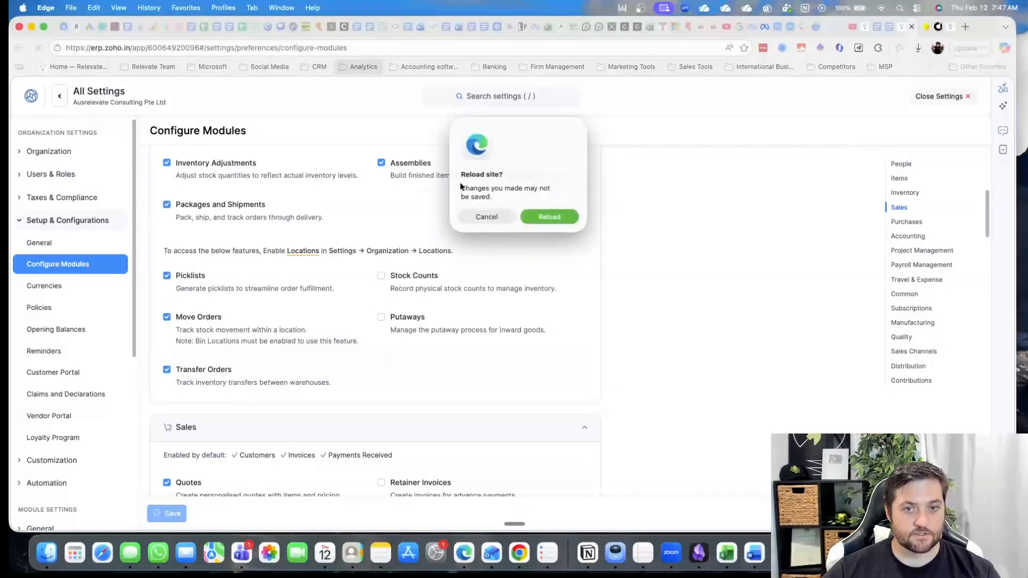
click(549, 218)
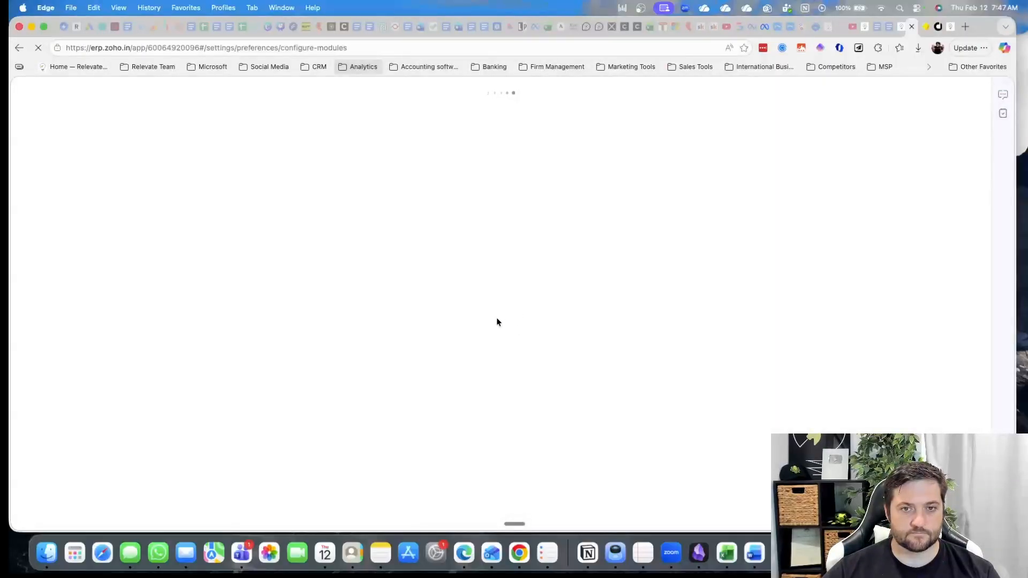
Review the module list from Items to Subscriptions, enable Manufacturing under Business-Specific Operations and save the configuration.
scroll(404, 352, down, 15)
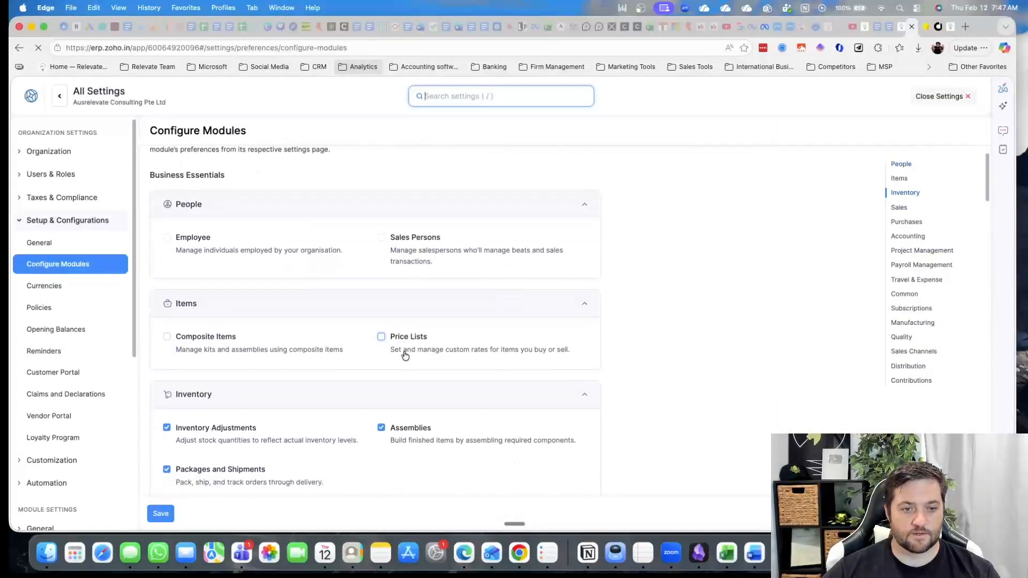
scroll(404, 355, down, 6)
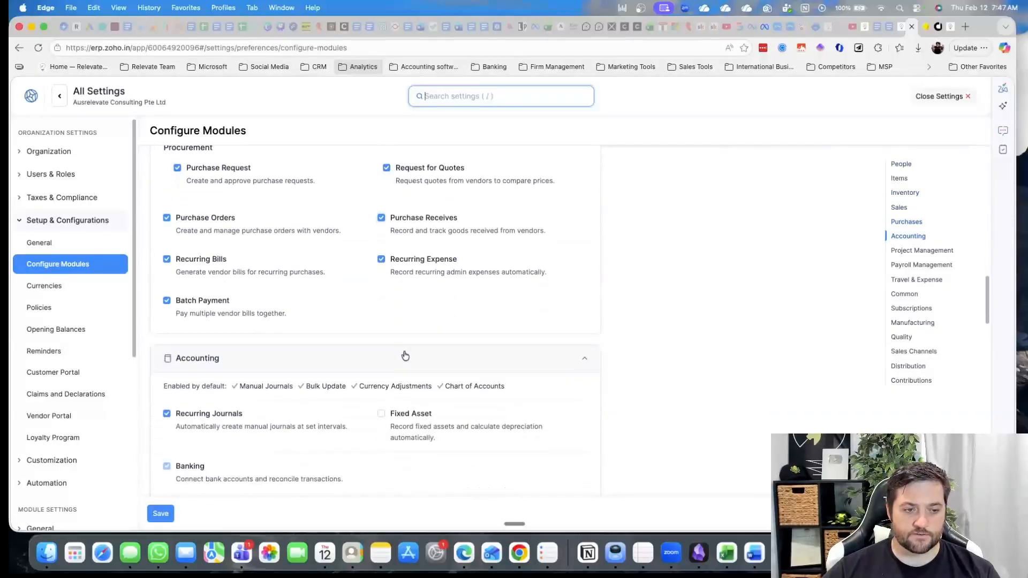
scroll(328, 314, up, 10)
scroll(407, 305, up, 10)
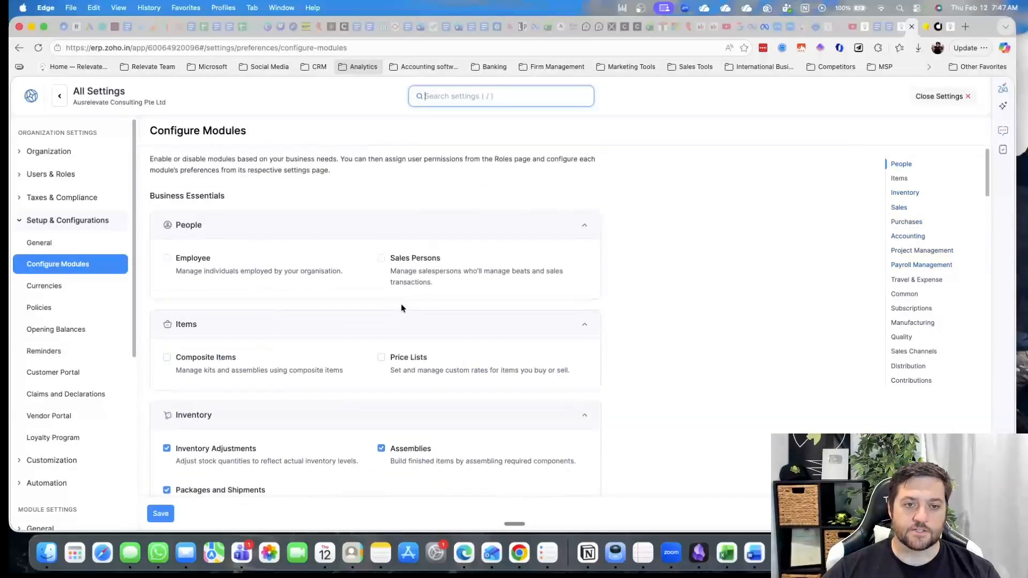
scroll(453, 341, down, 10)
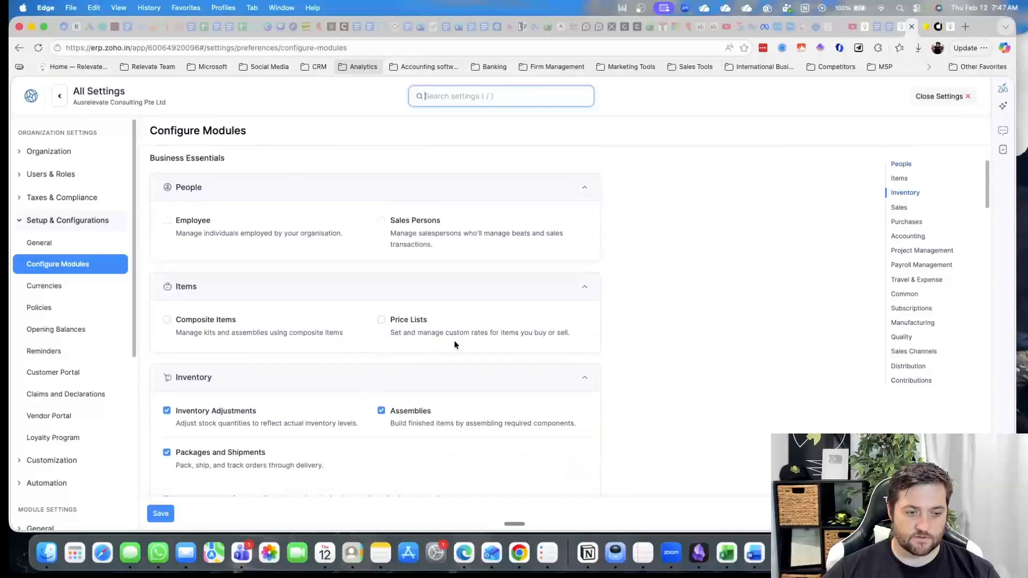
scroll(455, 343, down, 10)
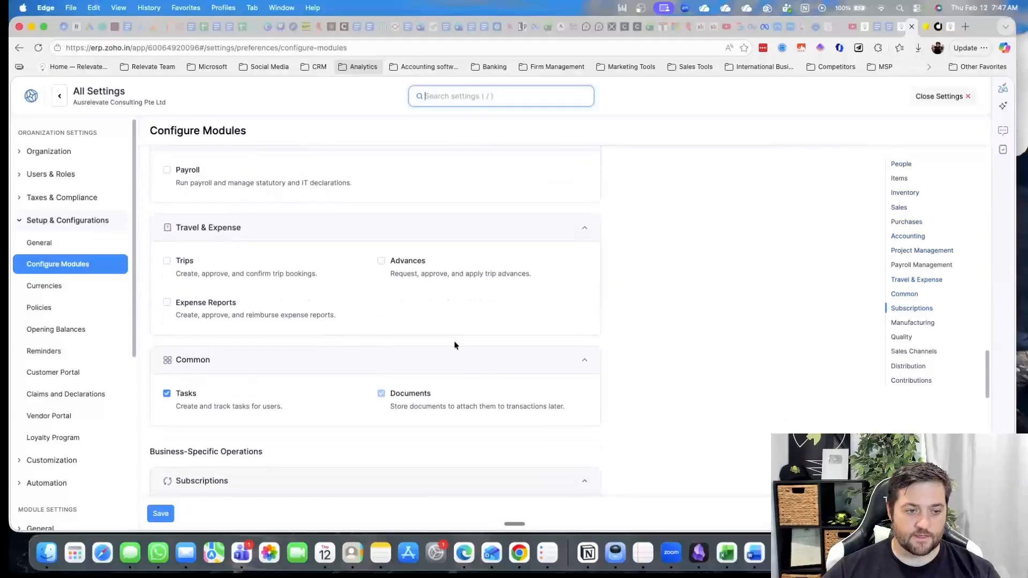
scroll(454, 346, down, 2)
click(166, 366)
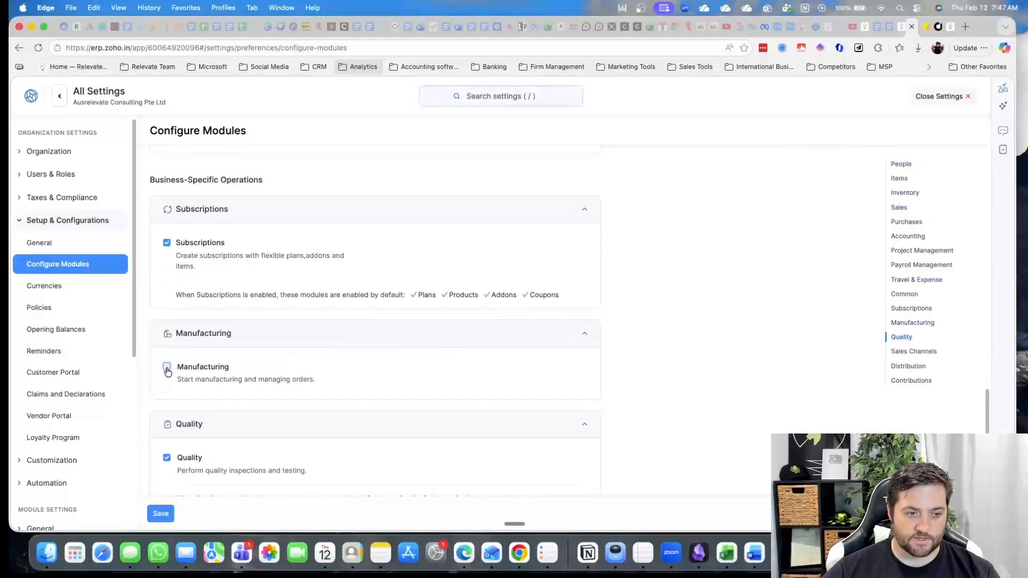
click(163, 514)
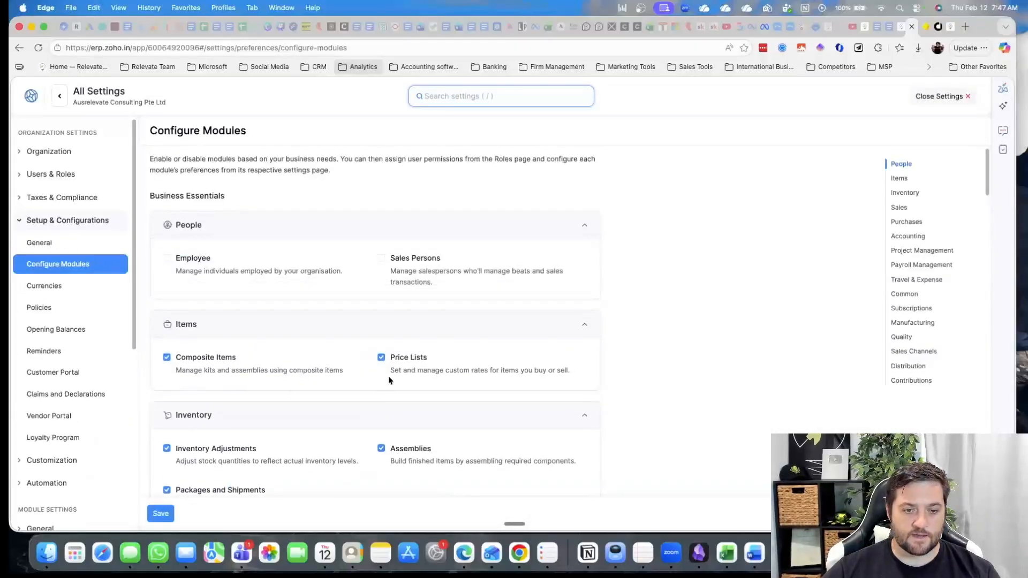
Enable Picklists, Move Orders, Transfer Orders, Stock Counts and Putaways under Inventory, and save the module configuration.
scroll(284, 364, down, 2)
scroll(432, 289, down, 4)
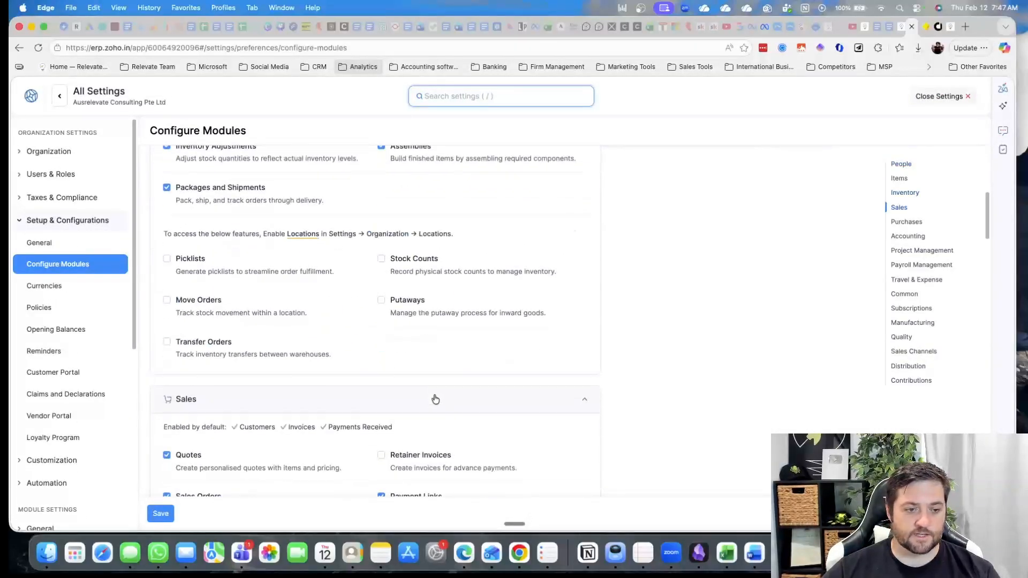
click(167, 258)
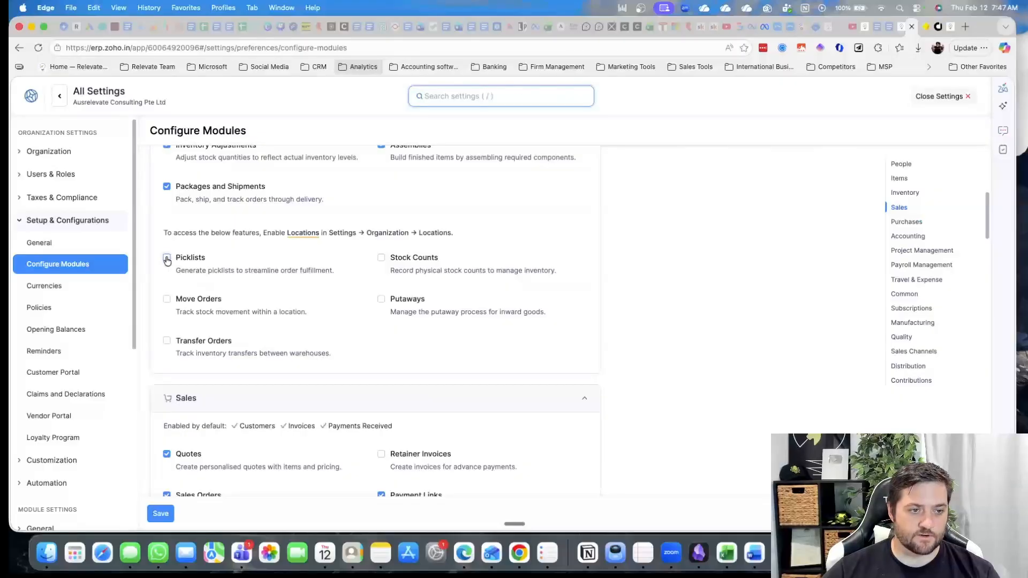
click(167, 299)
click(166, 351)
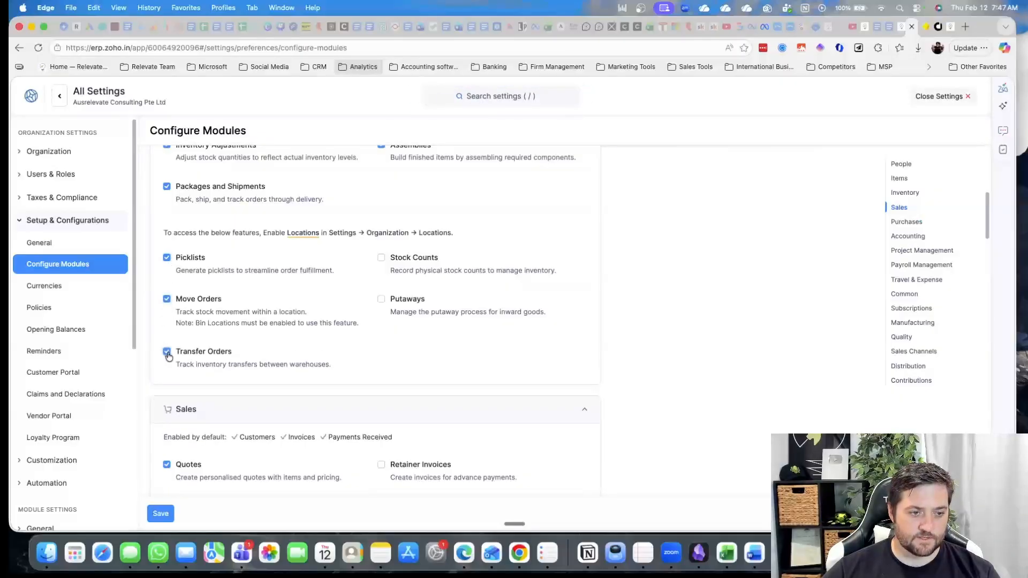
click(381, 258)
click(381, 300)
click(159, 515)
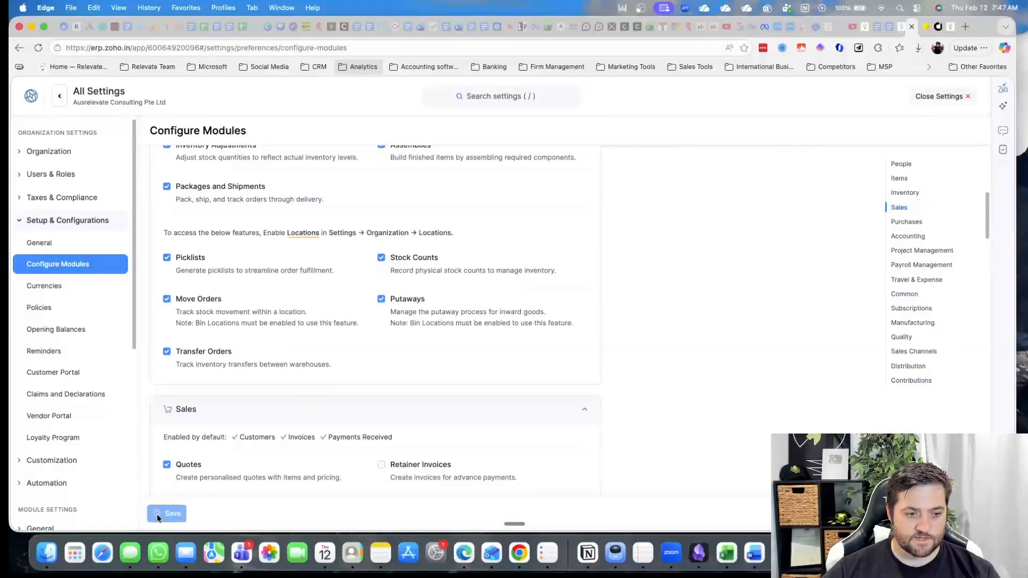
Enable Retainer Invoices and Sales Returns under Sales, saving the configuration after each one.
scroll(369, 345, down, 5)
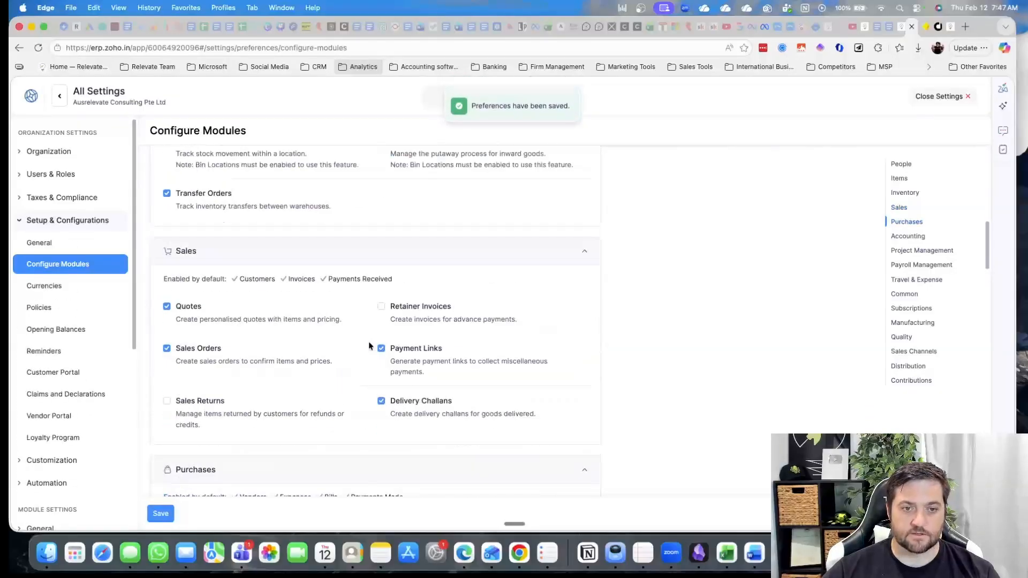
scroll(369, 346, down, 1)
click(381, 199)
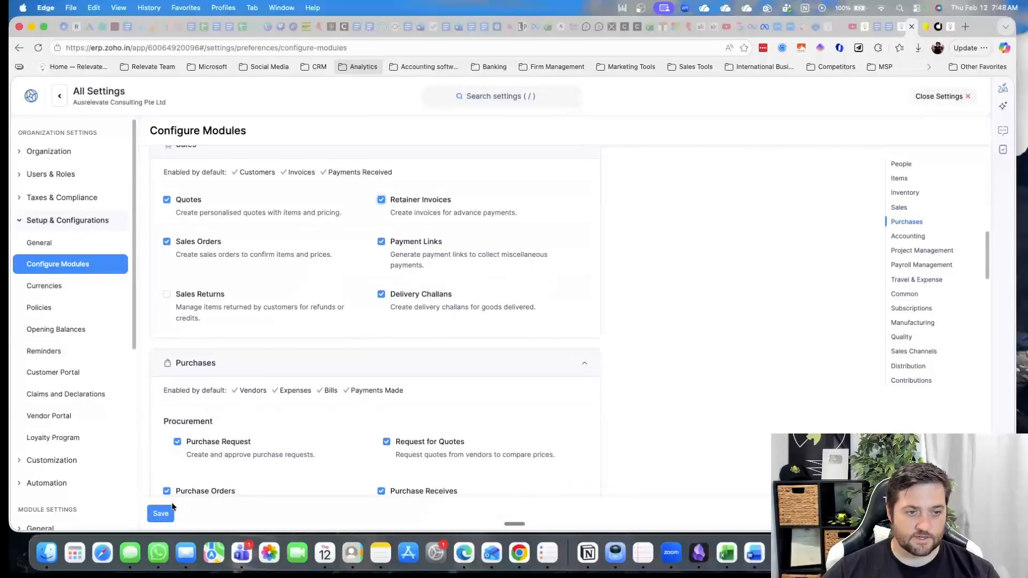
click(160, 514)
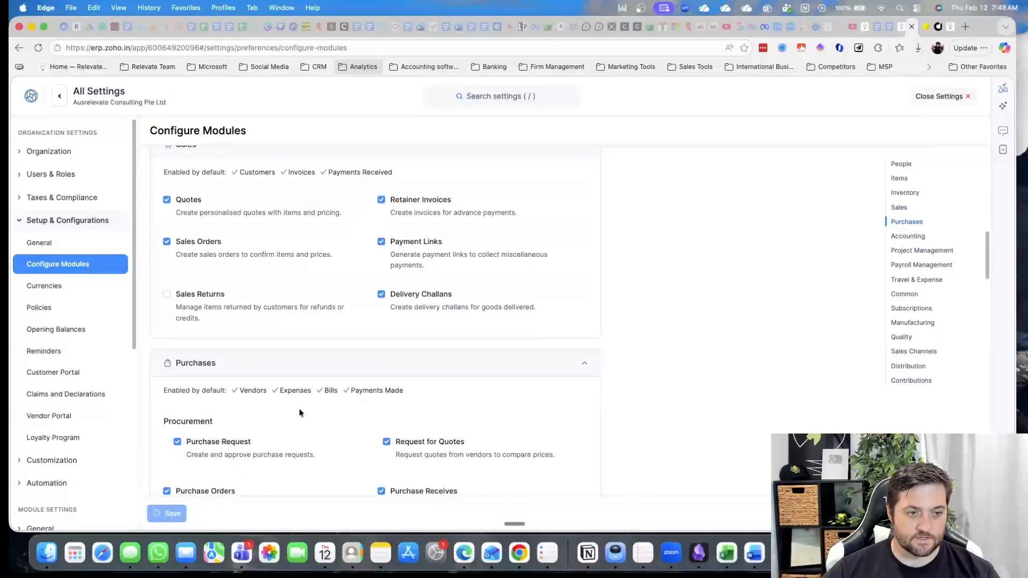
click(167, 294)
click(160, 513)
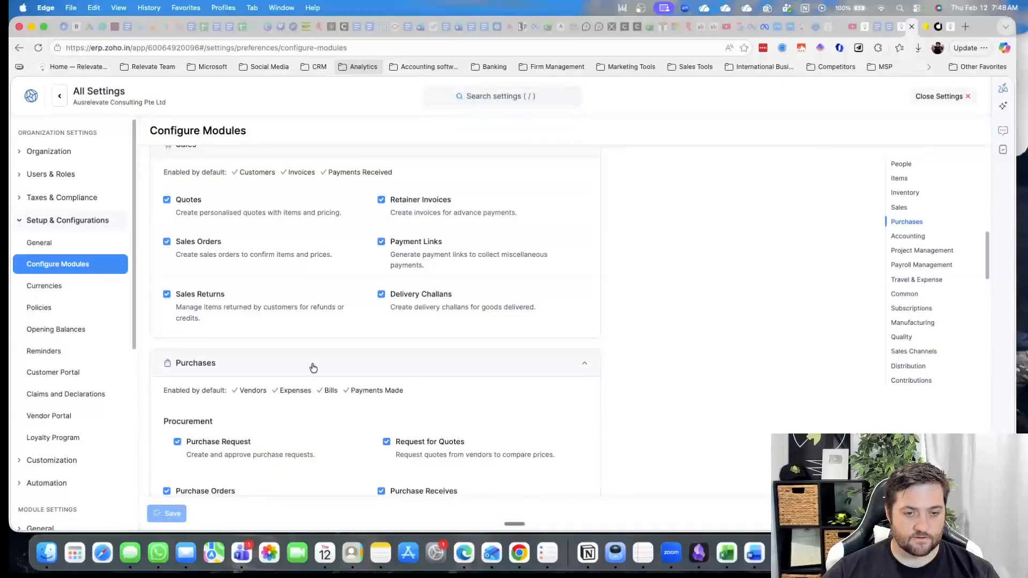
Enable Fixed Asset under Accounting and save the module configuration.
scroll(320, 363, down, 10)
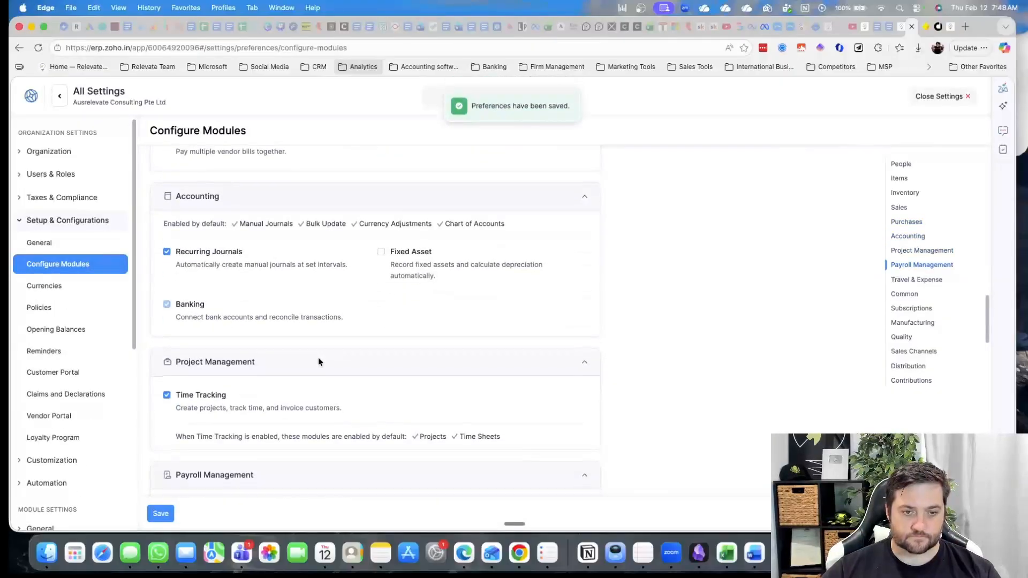
click(390, 256)
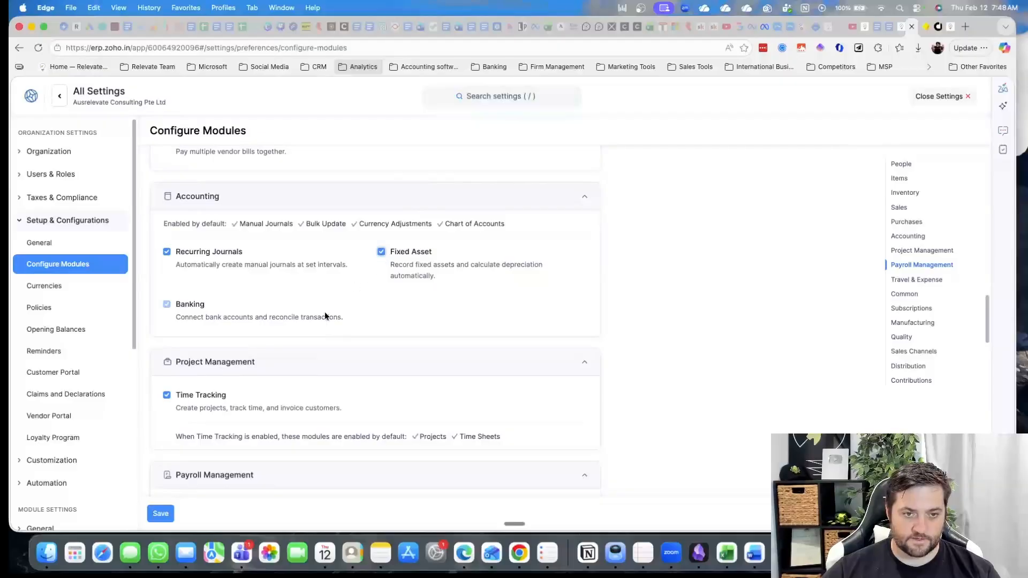
click(164, 514)
Enable Payroll and the Trips, Expense Reports and Advances modules under Travel & Expense, and save the configuration.
scroll(287, 431, down, 5)
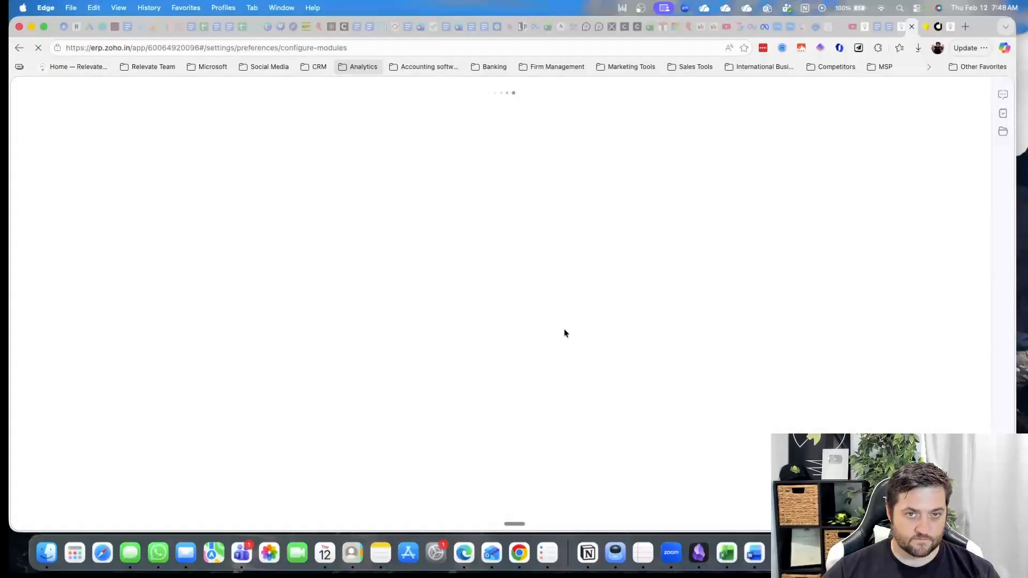
scroll(357, 362, down, 15)
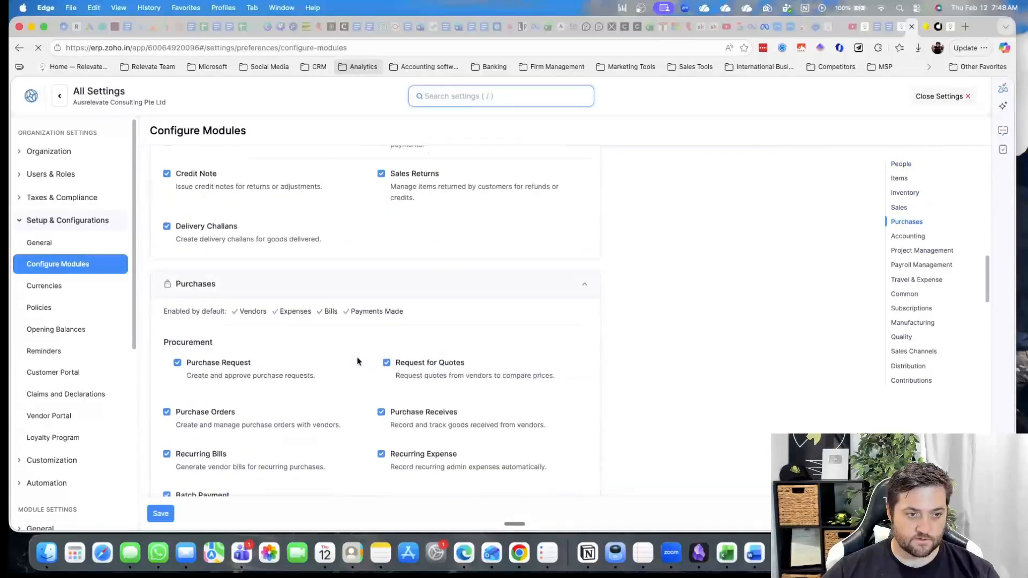
scroll(289, 375, down, 2)
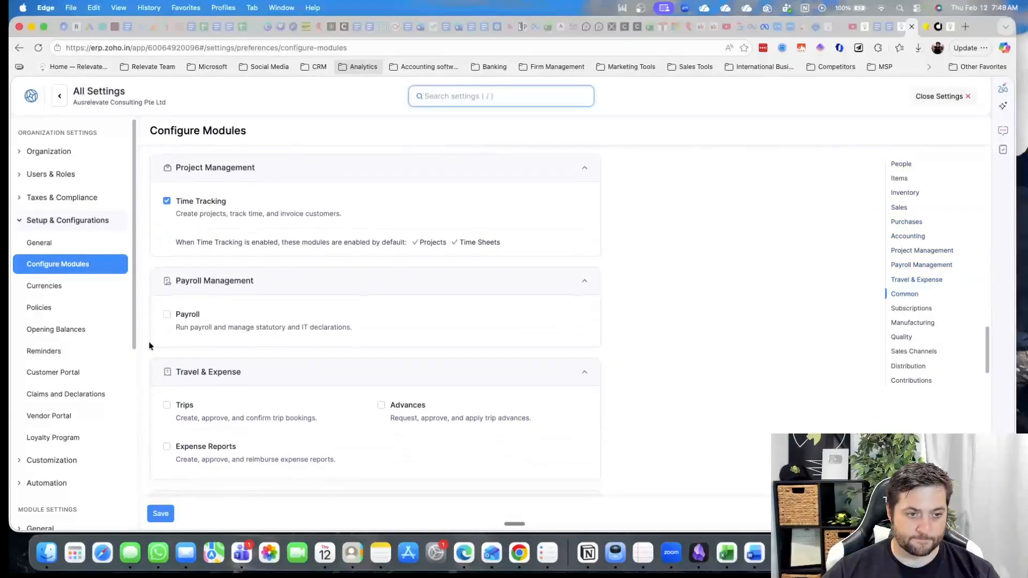
click(167, 315)
scroll(214, 369, down, 1)
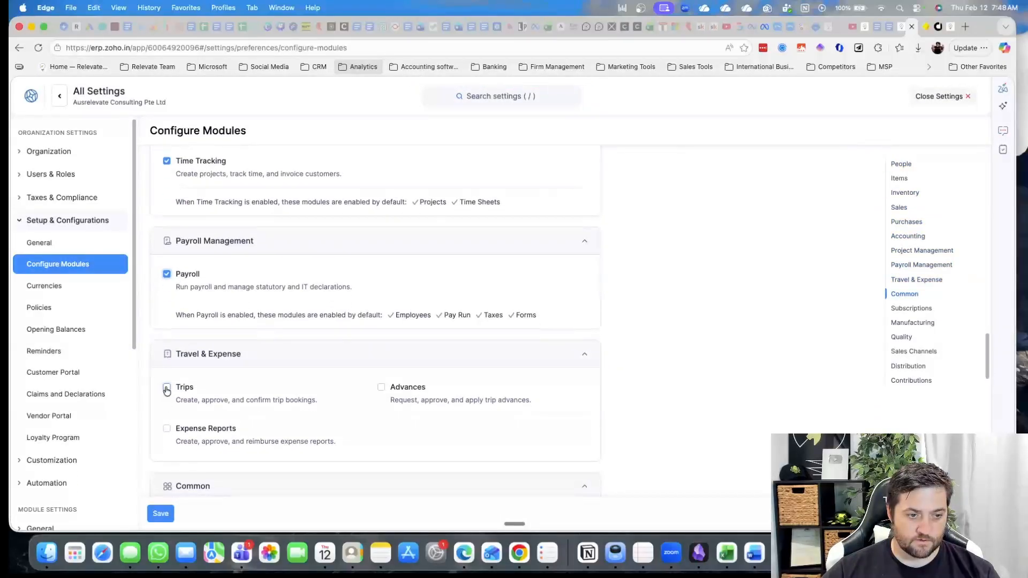
click(167, 387)
click(167, 428)
click(381, 387)
scroll(343, 424, down, 10)
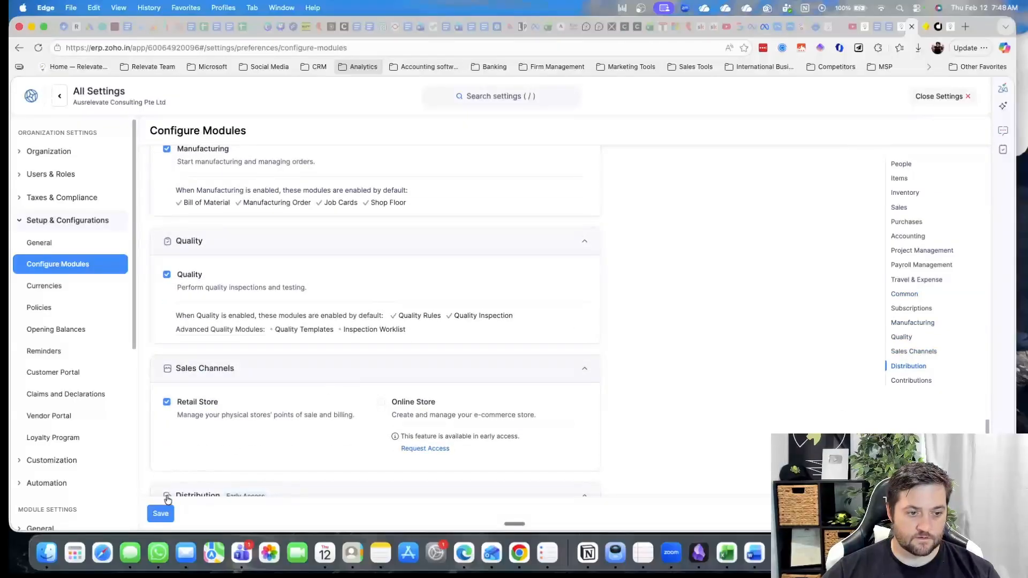
click(161, 514)
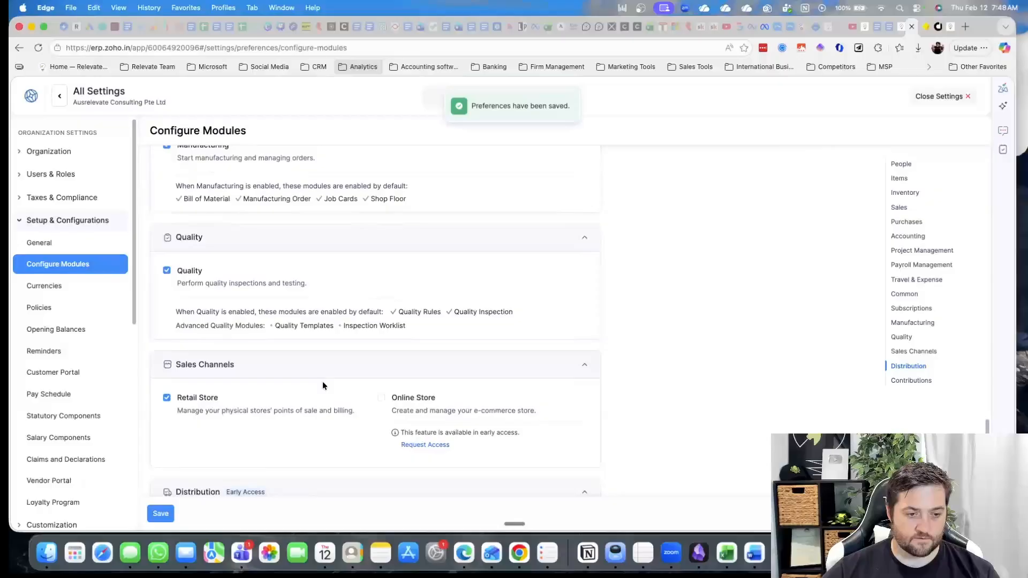
Check the remaining modules down to Contributions, and view the Currencies and Policies settings.
scroll(323, 381, down, 5)
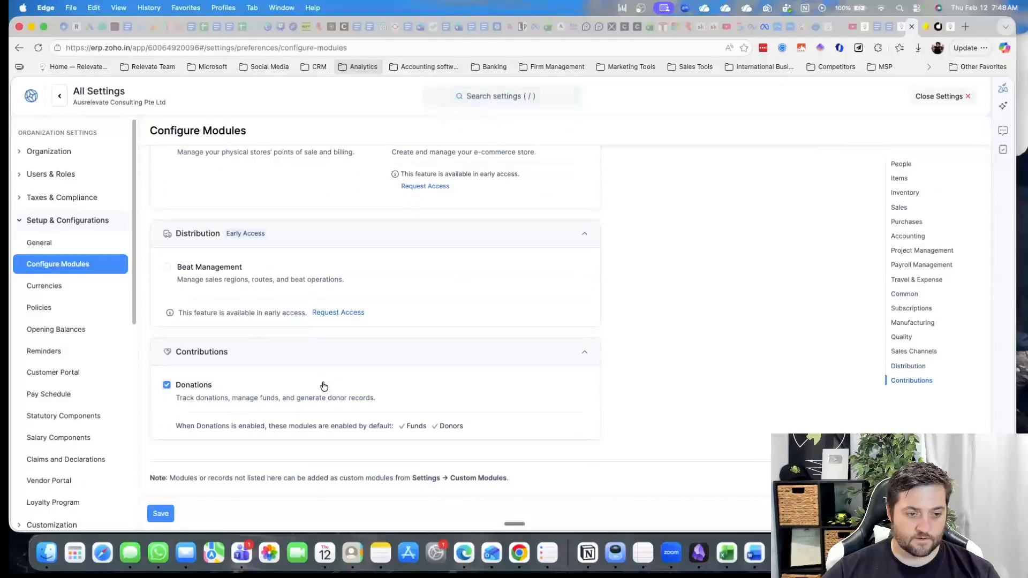
click(86, 295)
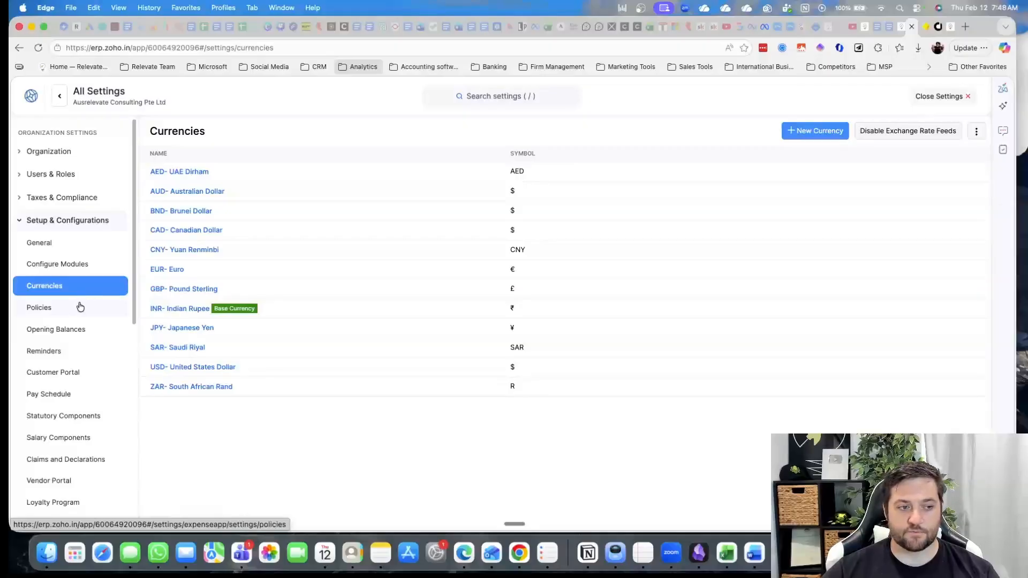
click(79, 309)
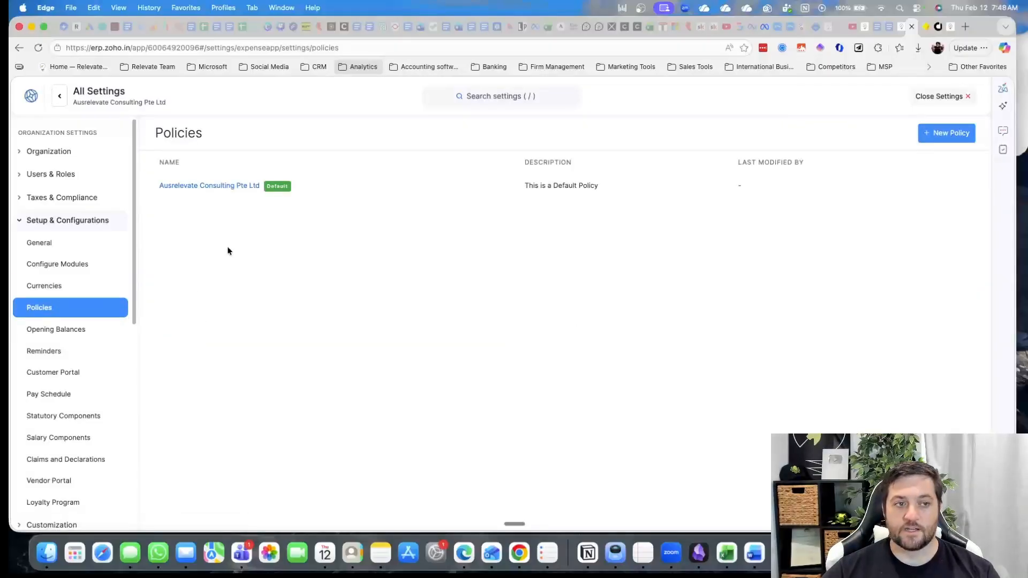
Open the default expense policy and examine its general settings, mileage options with default categories, and per diem setup.
click(166, 185)
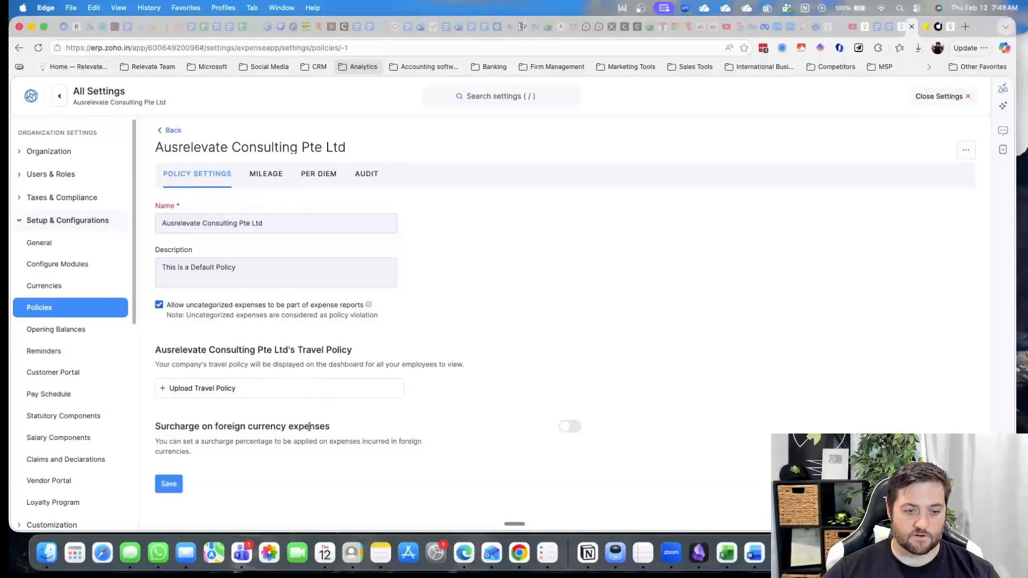
click(268, 176)
scroll(321, 251, down, 2)
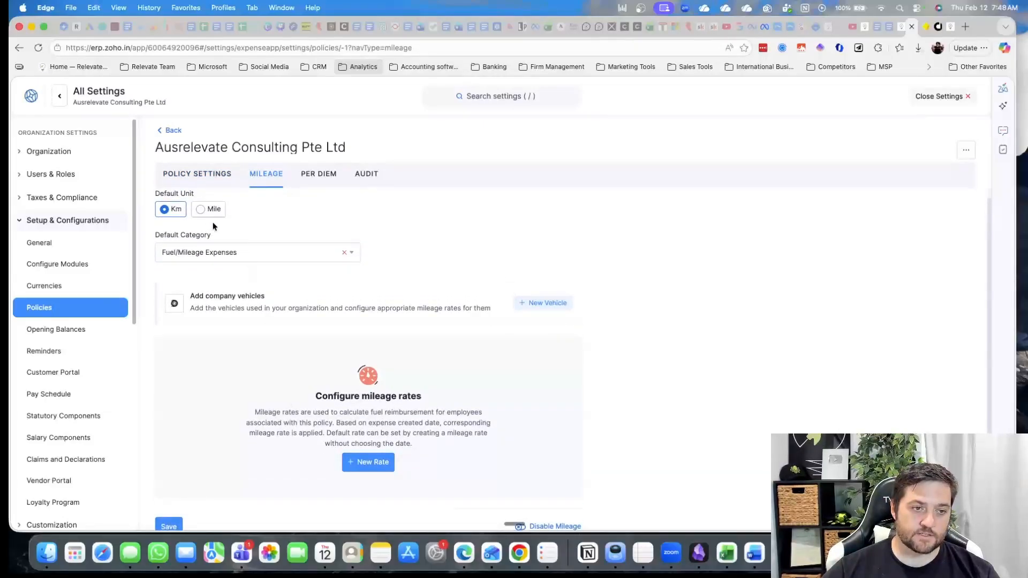
click(250, 257)
scroll(259, 362, down, 2)
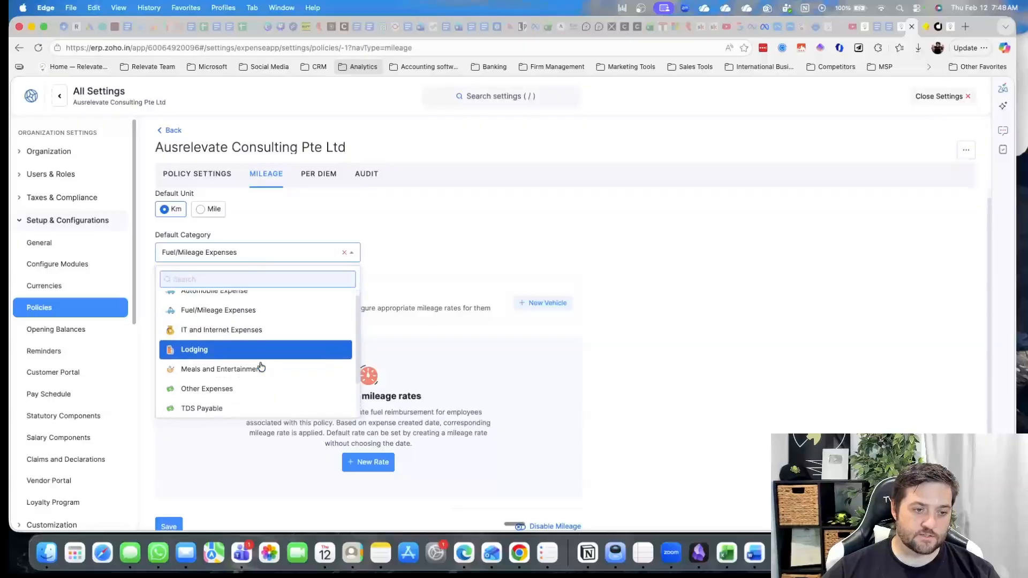
scroll(269, 358, up, 2)
click(447, 235)
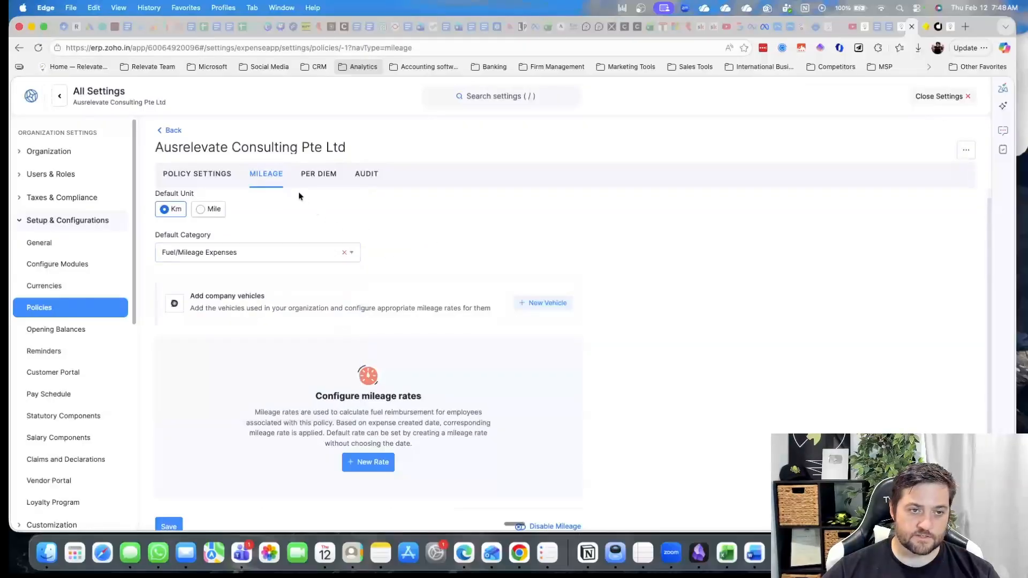
click(311, 175)
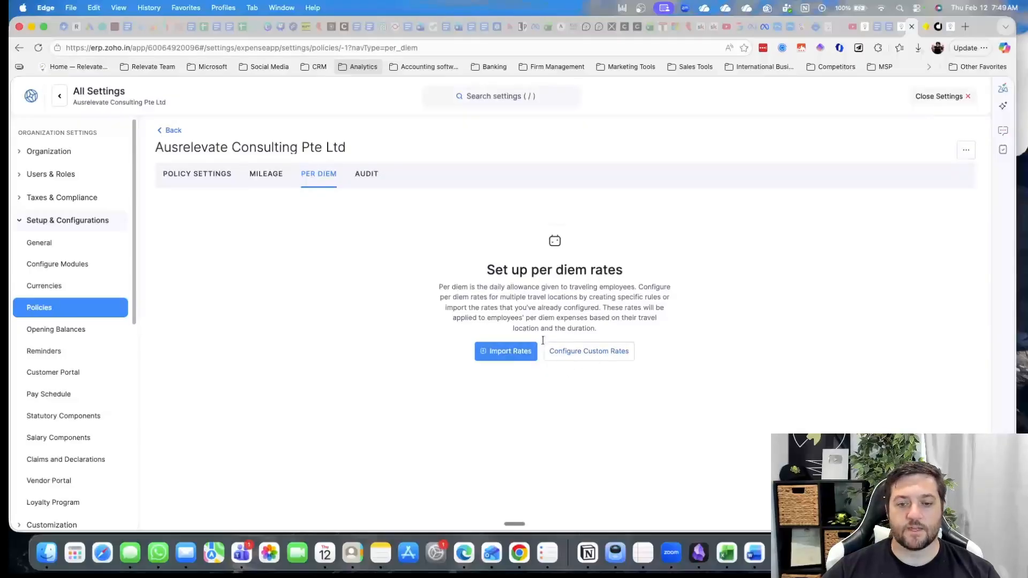
Enable auditing for the default expense policy and look through its list of audit checks.
click(366, 173)
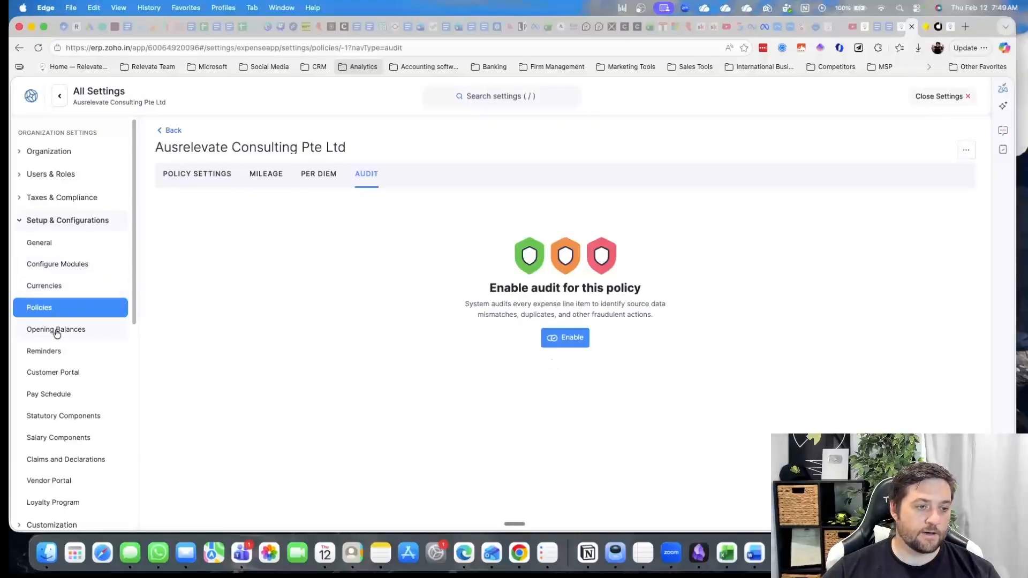
click(572, 339)
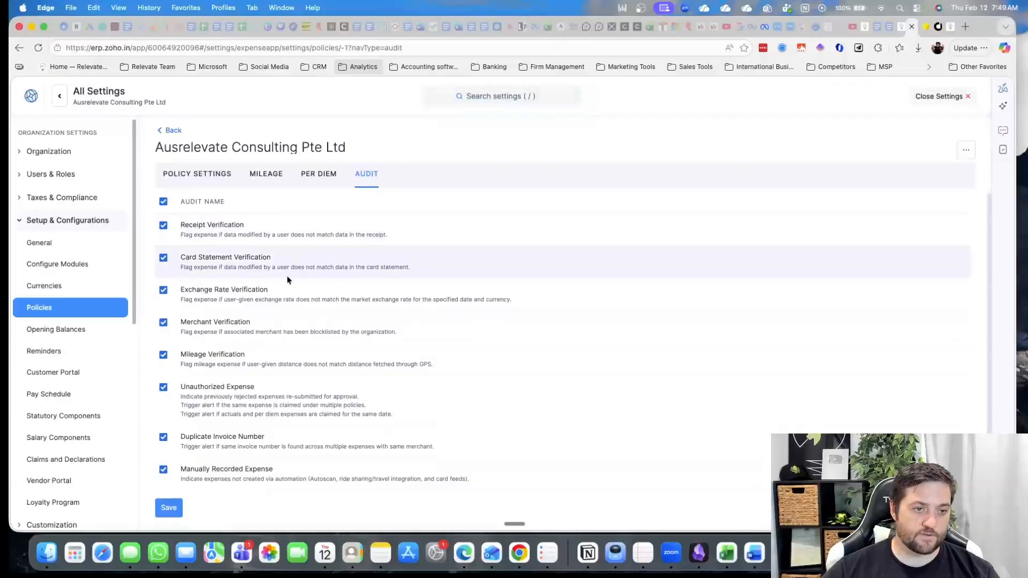
scroll(340, 326, down, 1)
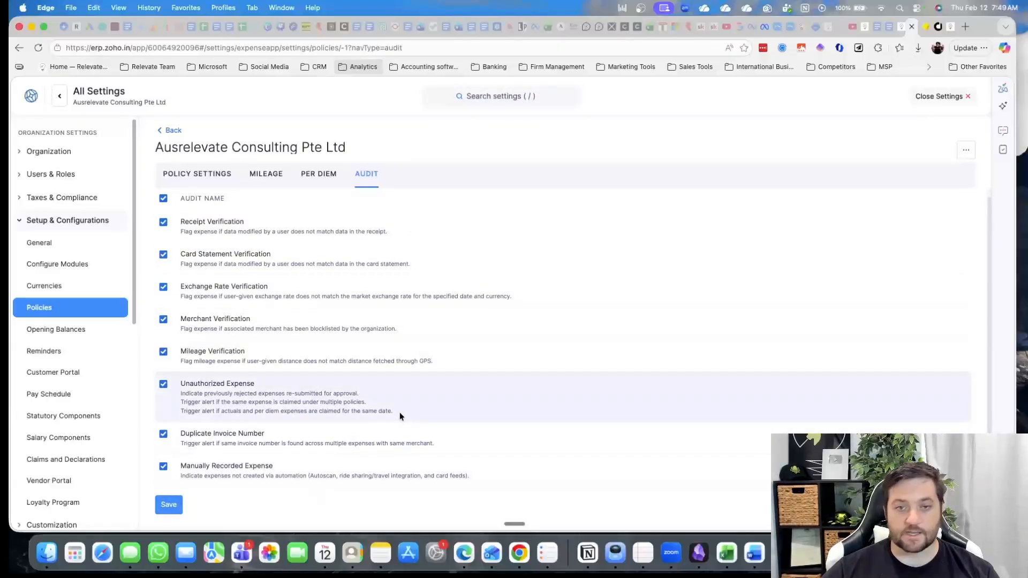
View the Opening Balances setup, checking its location, migration date and account categories.
click(75, 331)
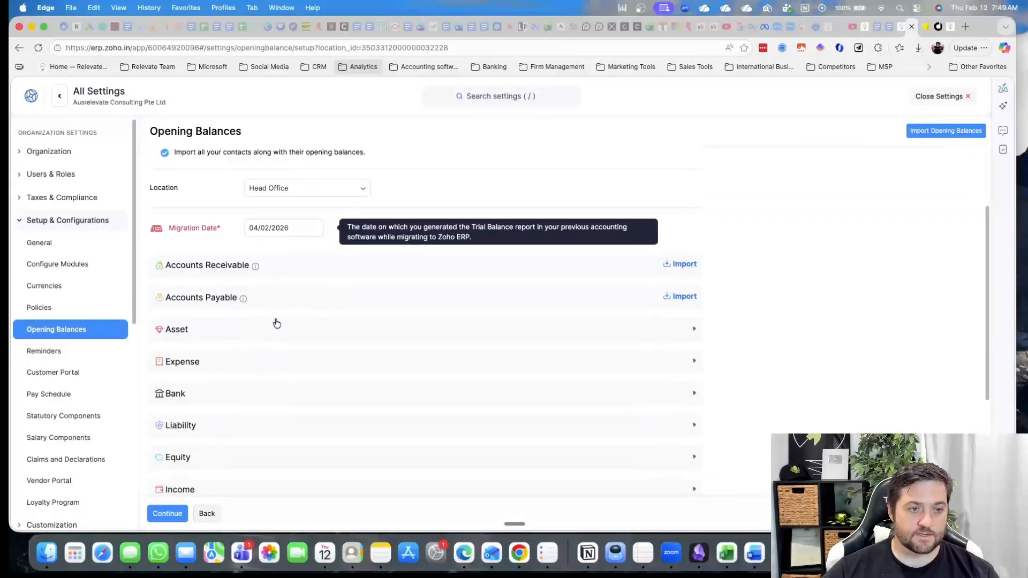
scroll(275, 323, down, 1)
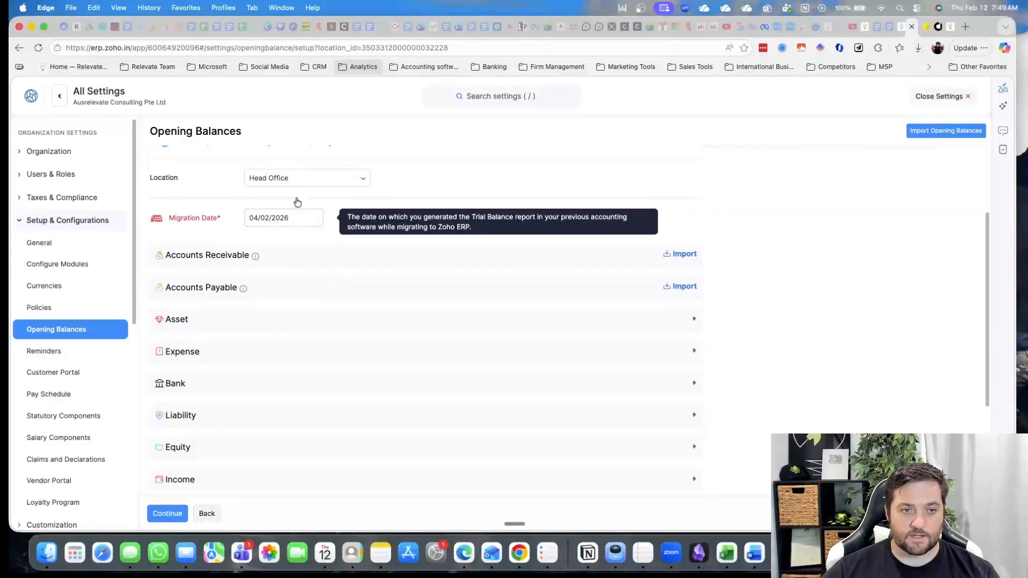
scroll(449, 293, down, 5)
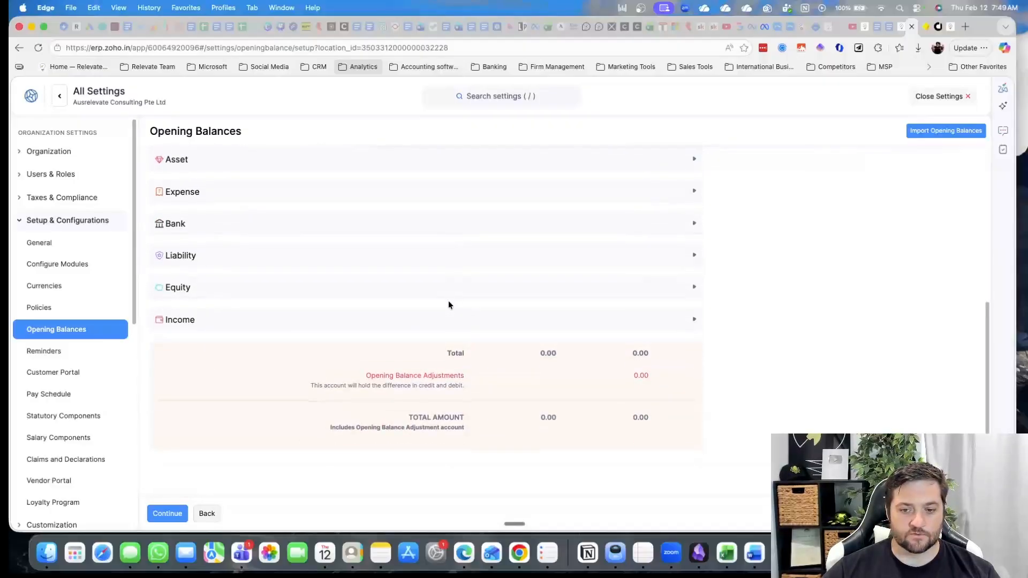
scroll(448, 304, up, 8)
scroll(492, 368, down, 4)
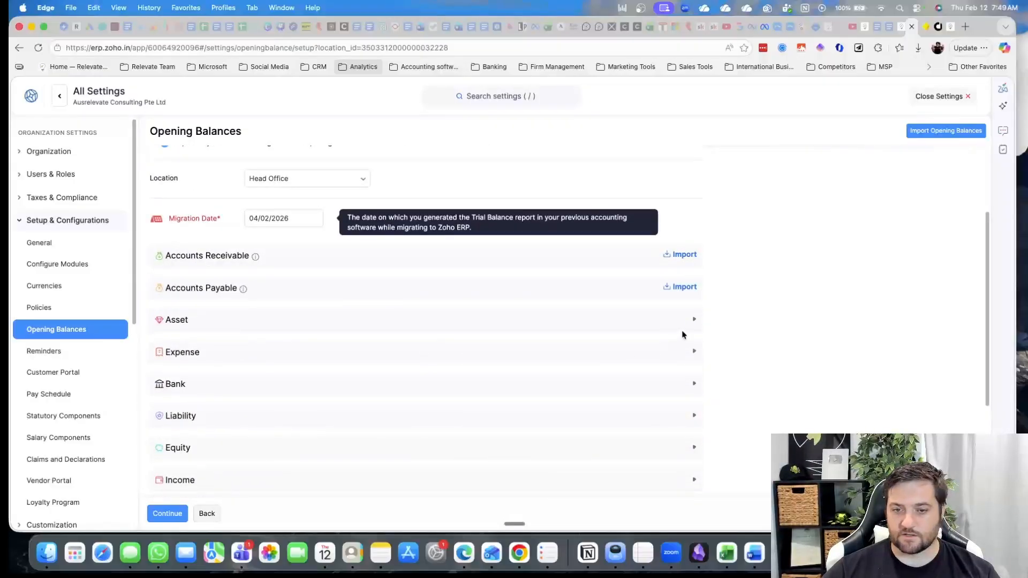
Expand the Asset, Bank and Liability categories of the opening balances and look through their accounts.
click(693, 320)
scroll(265, 342, down, 15)
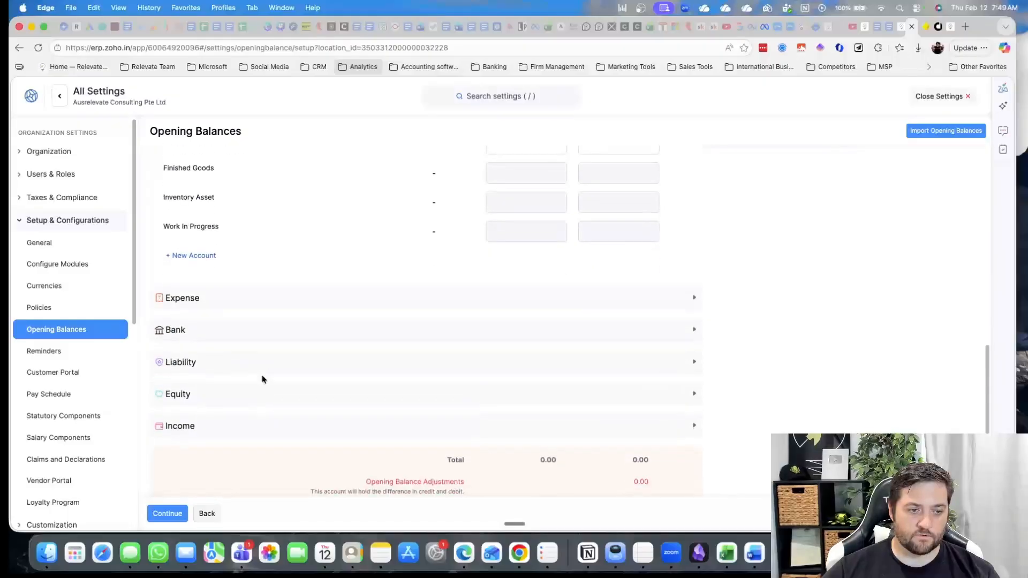
click(694, 329)
scroll(452, 332, down, 2)
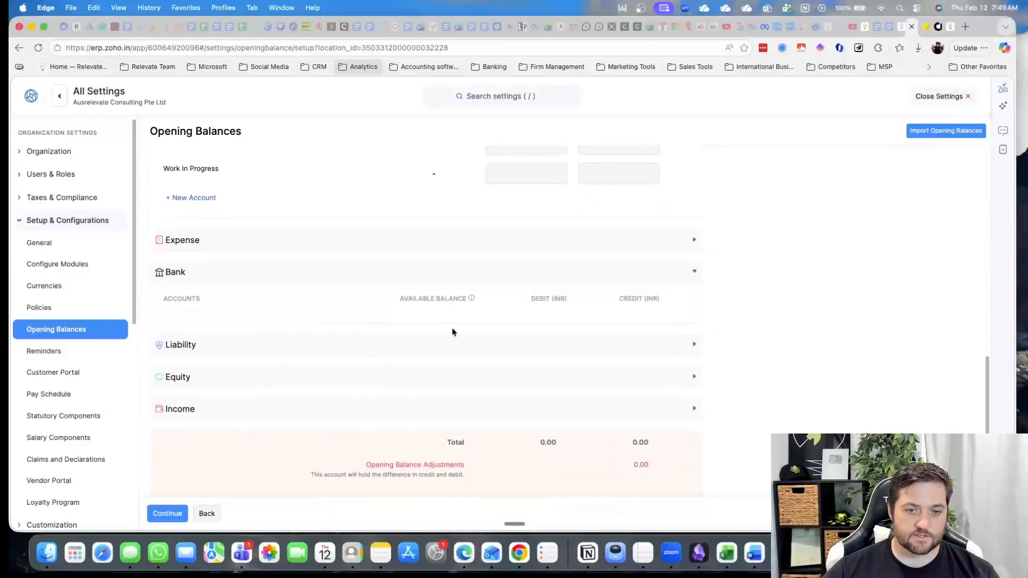
click(696, 344)
scroll(578, 354, down, 10)
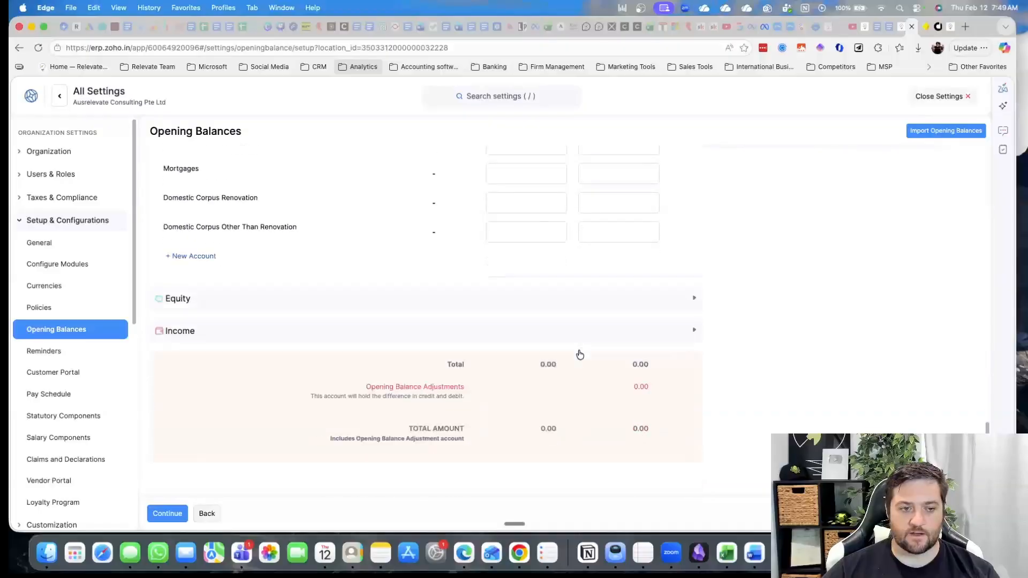
scroll(579, 355, down, 1)
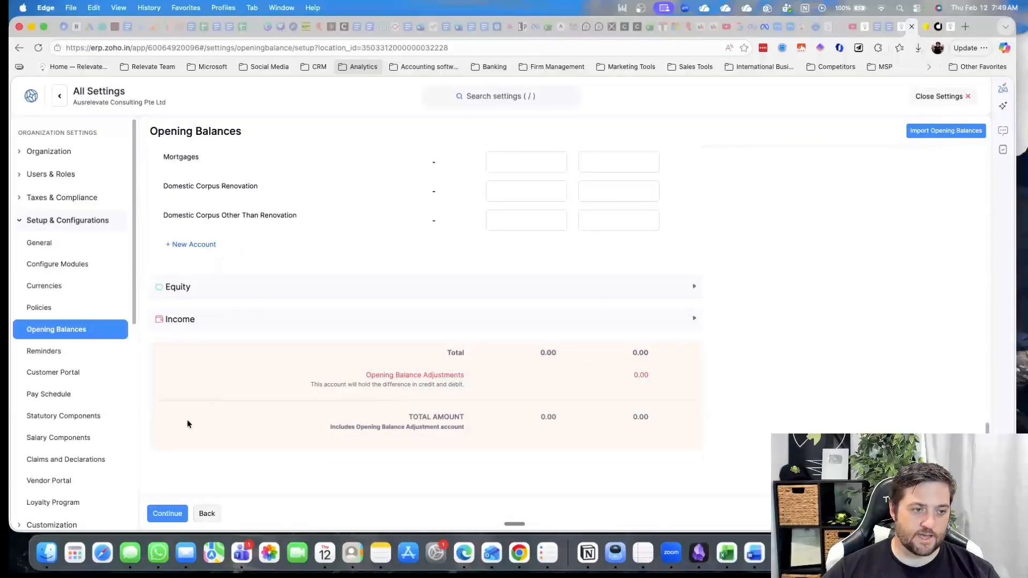
View the Reminders settings for both invoices and bills.
click(40, 352)
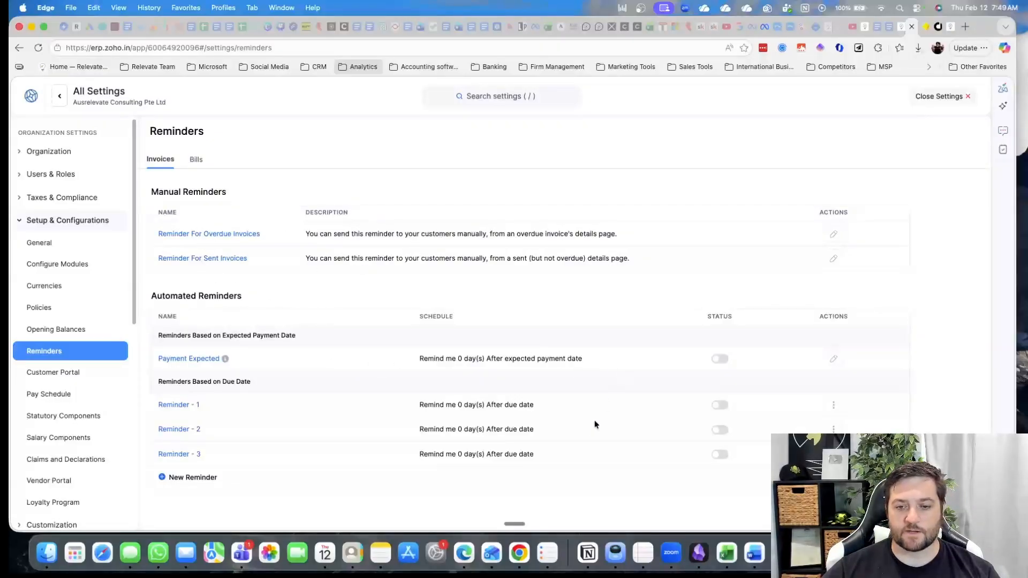
click(196, 158)
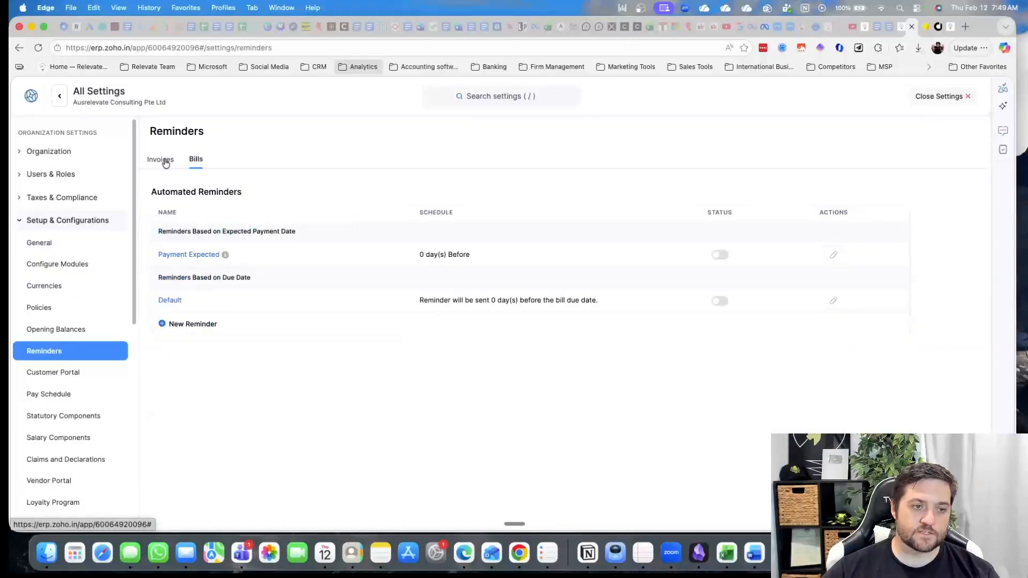
click(163, 160)
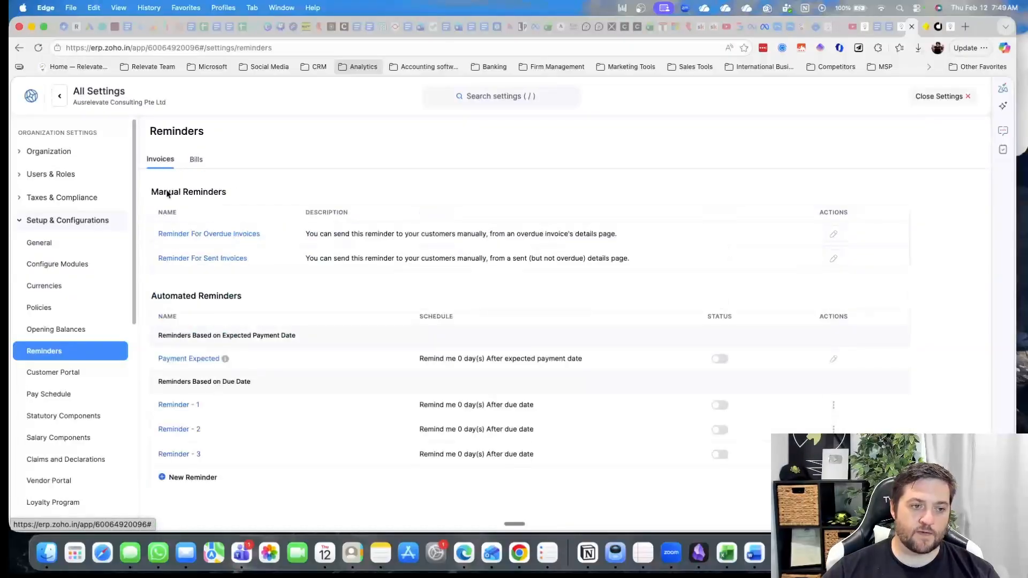
Examine the Customer Portal's general settings, from portal login through customer permissions to payment methods and secure public links.
click(71, 378)
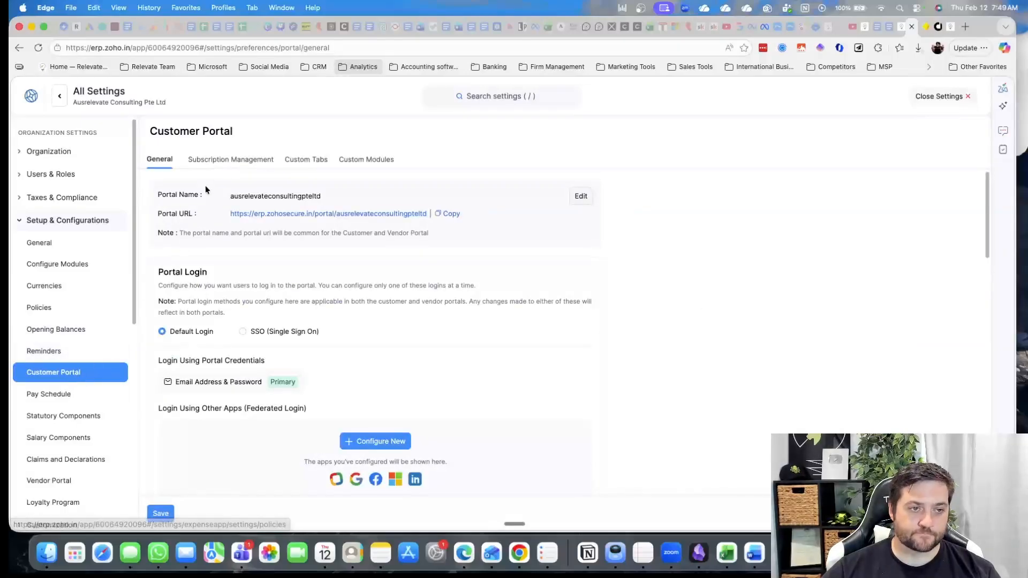
scroll(367, 333, down, 5)
scroll(290, 326, down, 10)
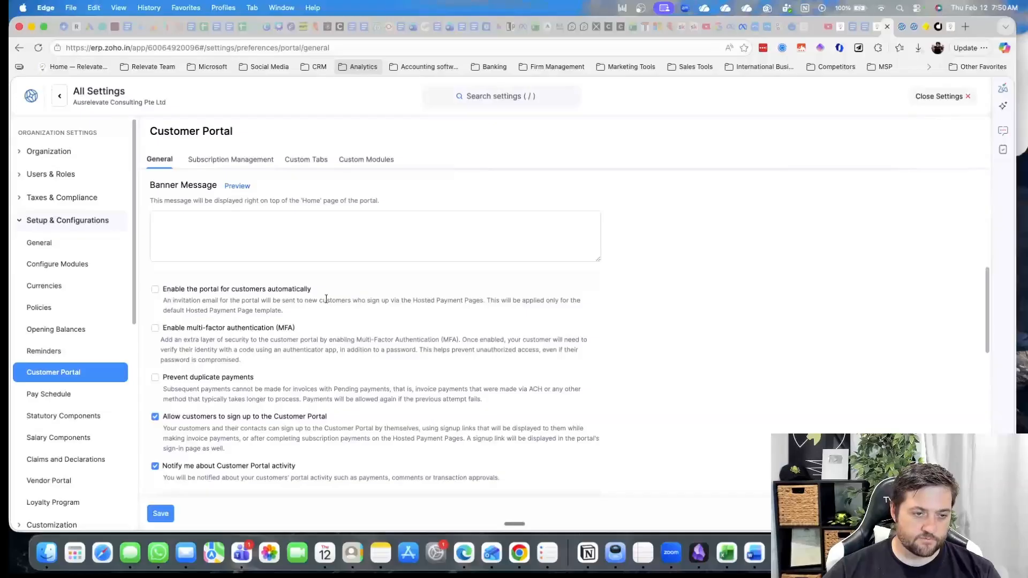
scroll(338, 326, down, 8)
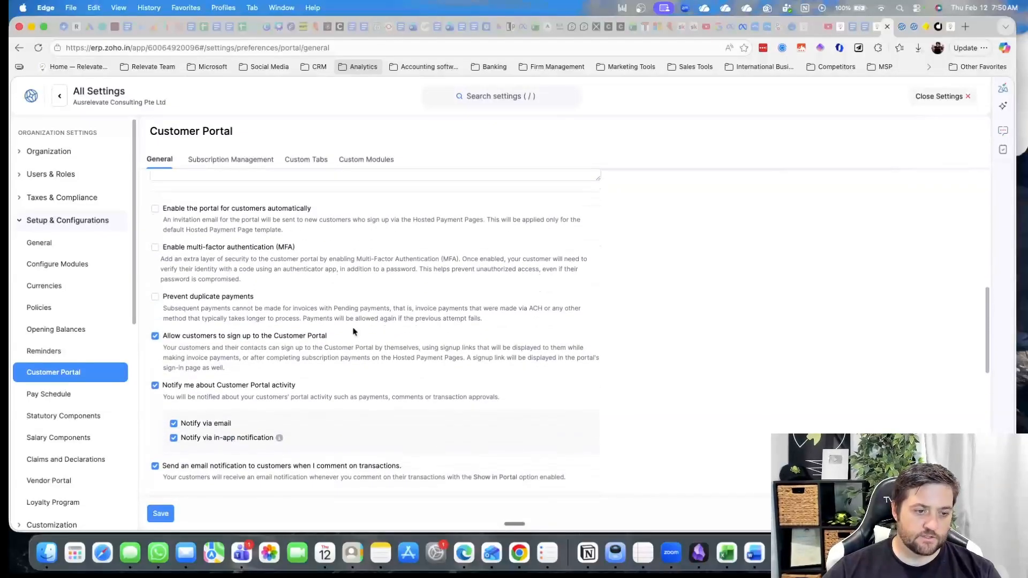
scroll(337, 343, down, 6)
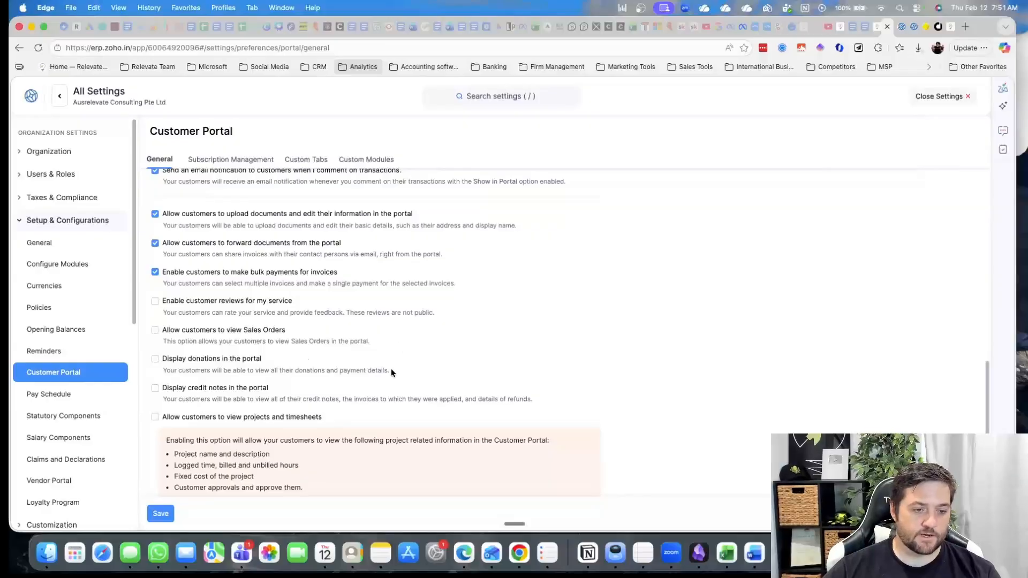
scroll(384, 391, down, 6)
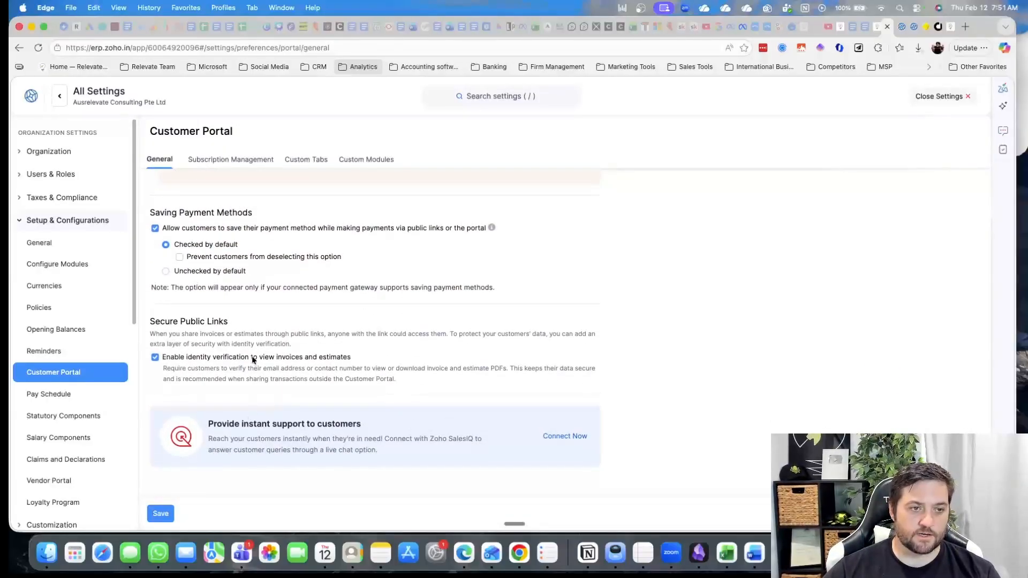
Enable Subscription Management for the Customer Portal, and review its options plus the Custom Tabs and Custom Modules pages.
click(219, 160)
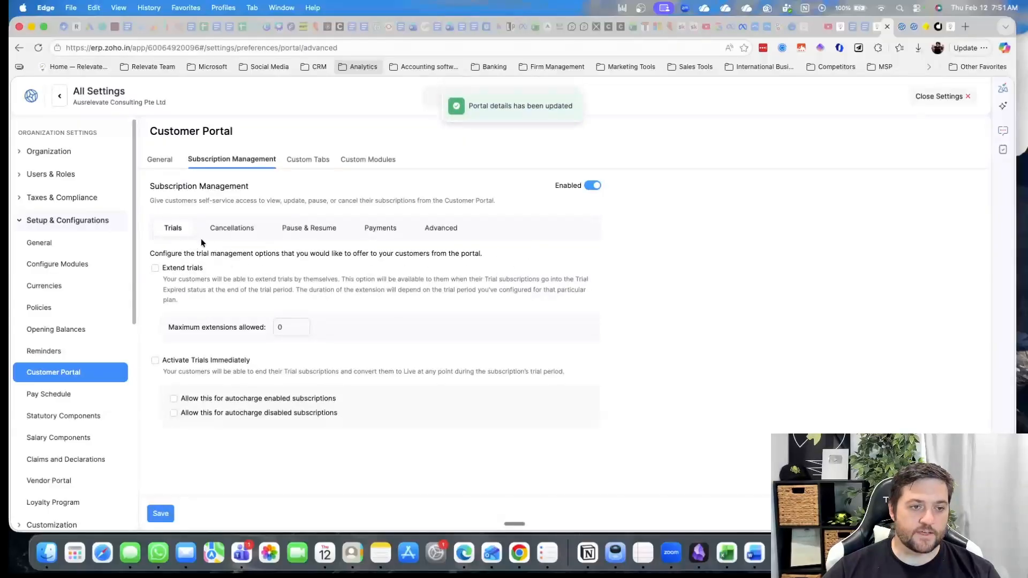
click(389, 233)
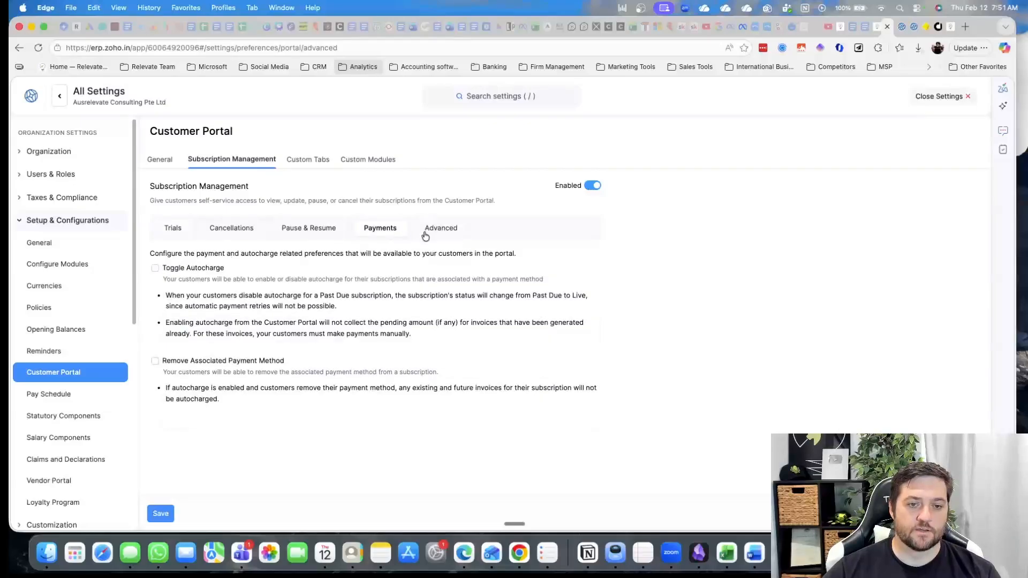
click(449, 233)
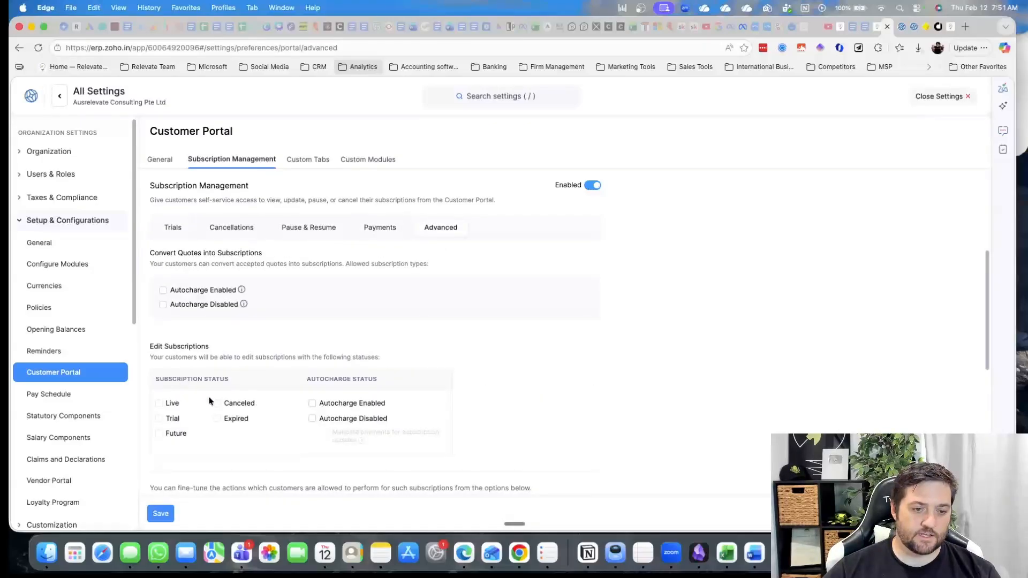
click(301, 228)
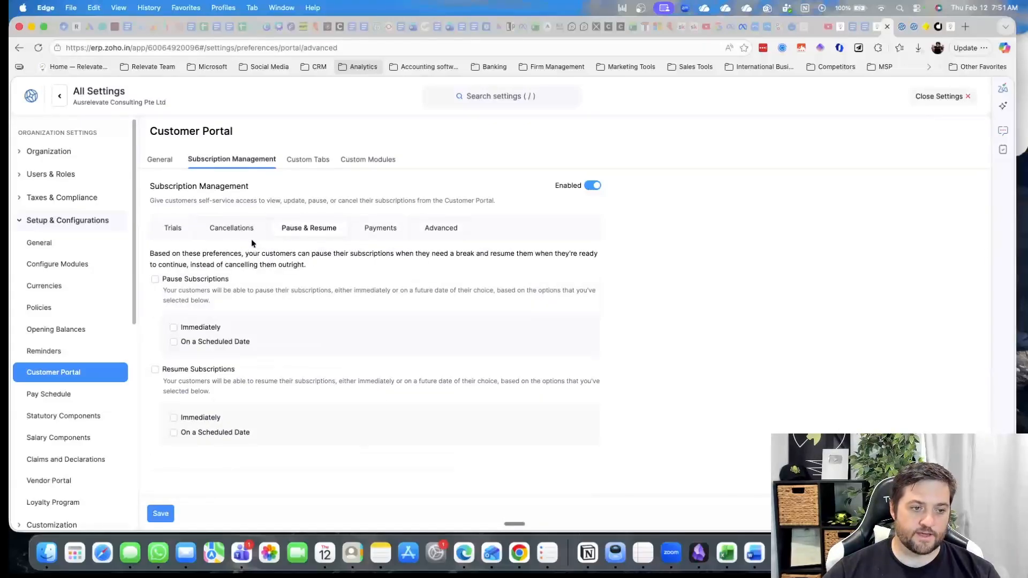
click(299, 159)
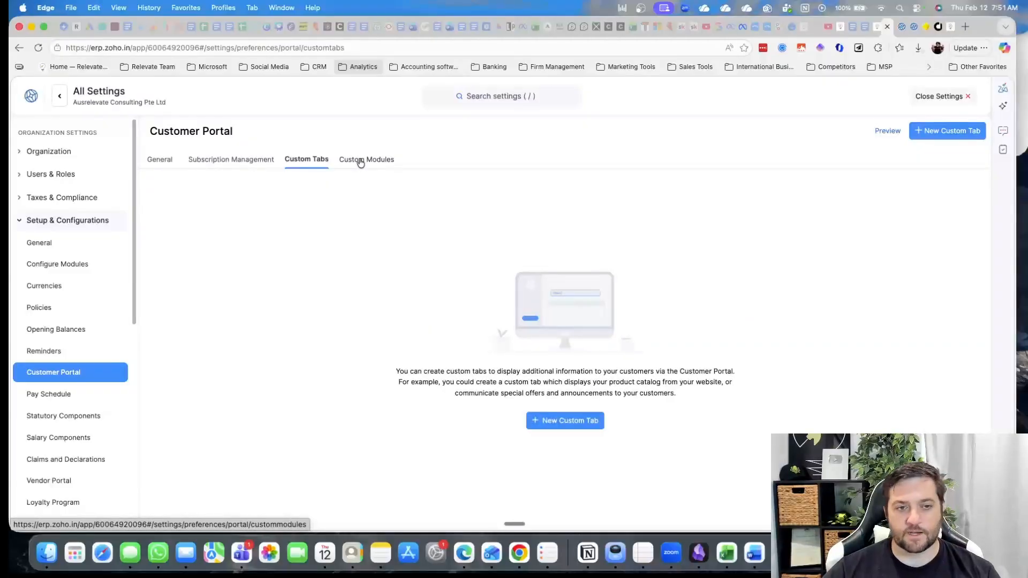
click(360, 160)
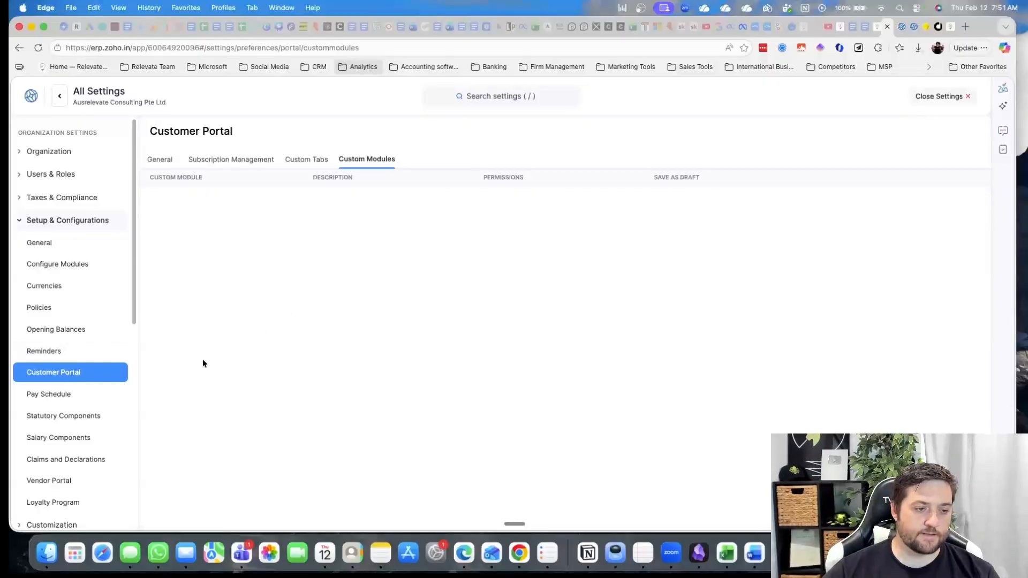
Review the payroll settings for Pay Schedule, Statutory Components, Salary Components, and Claims and Declarations.
scroll(64, 356, down, 5)
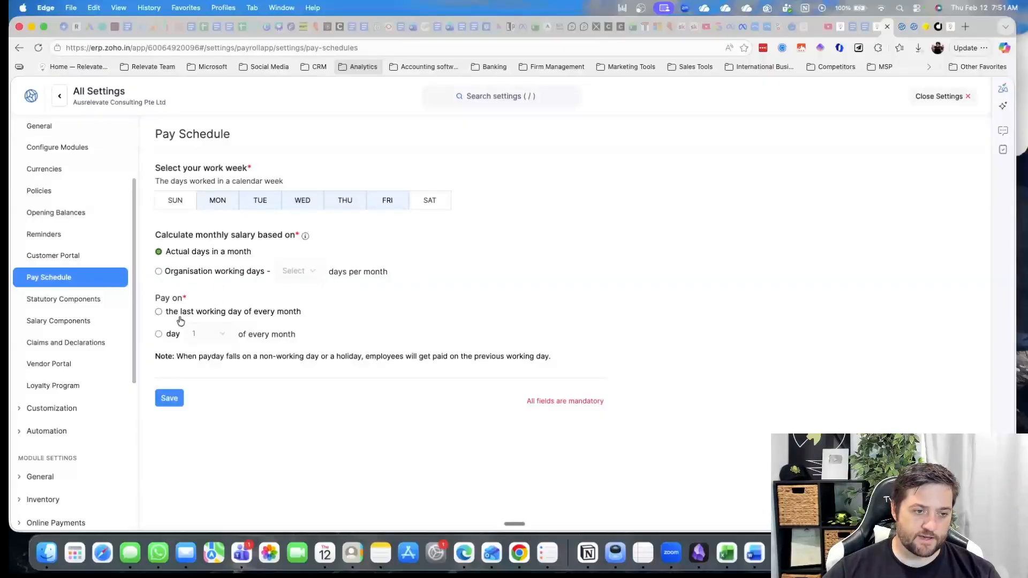
click(93, 299)
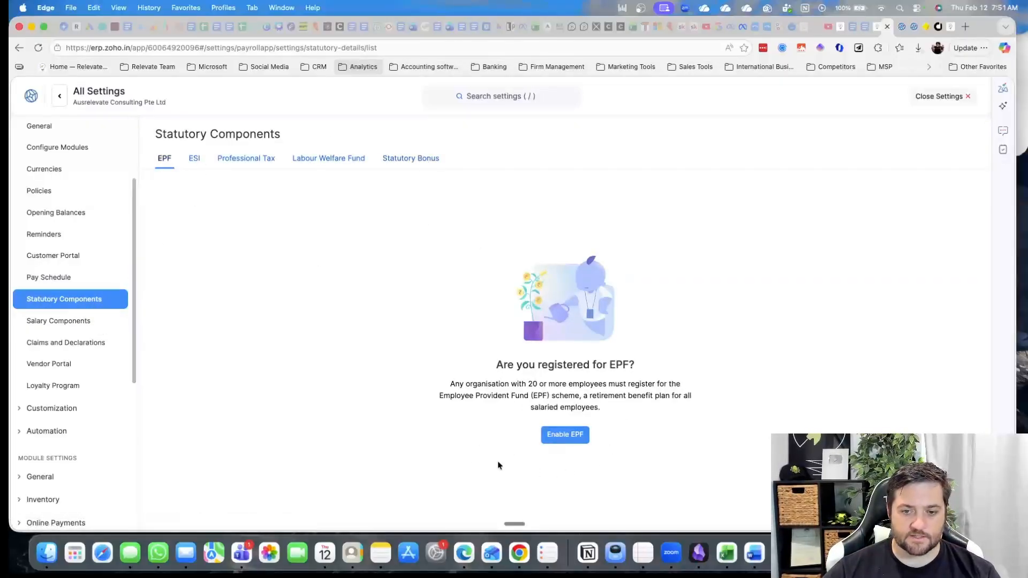
click(55, 324)
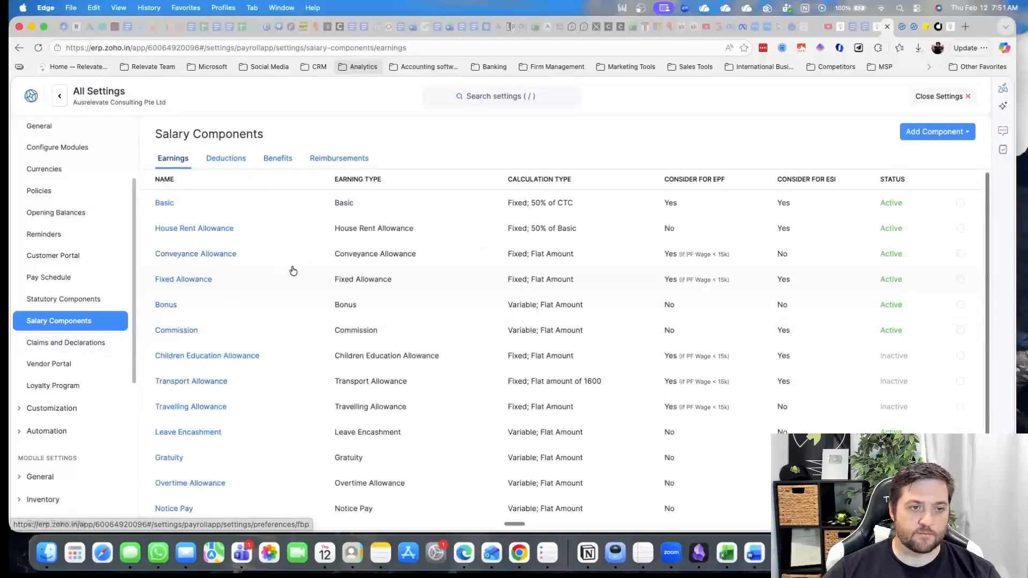
scroll(270, 364, down, 1)
scroll(271, 364, down, 3)
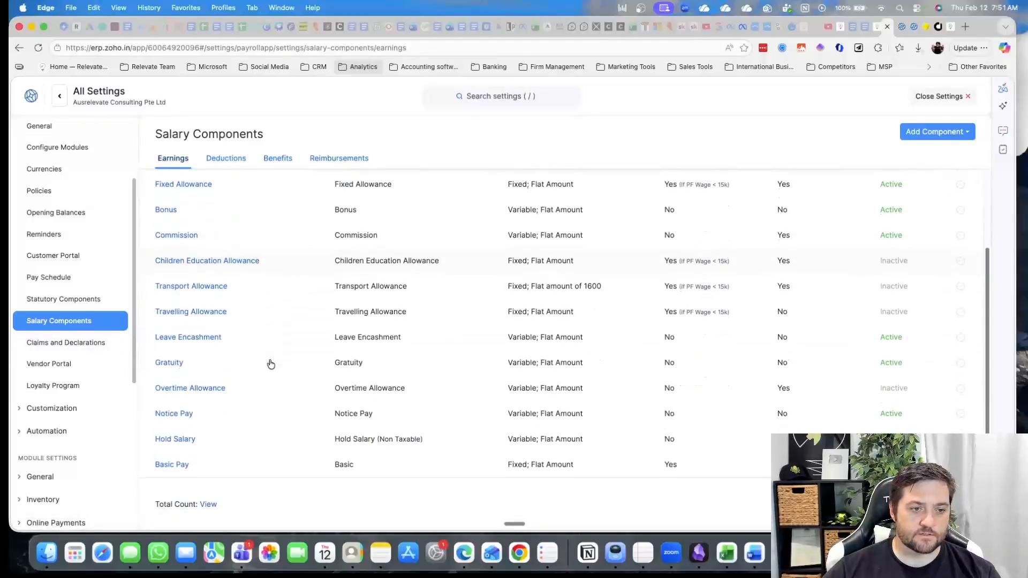
click(52, 344)
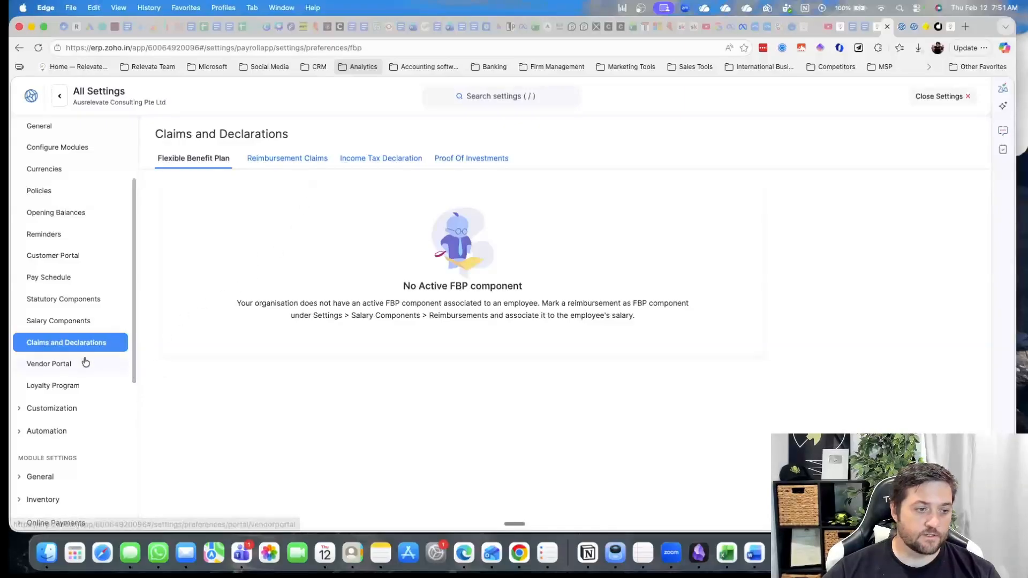
Review the Vendor Portal settings, from portal login through the banner message to vendor notifications and permissions.
click(64, 365)
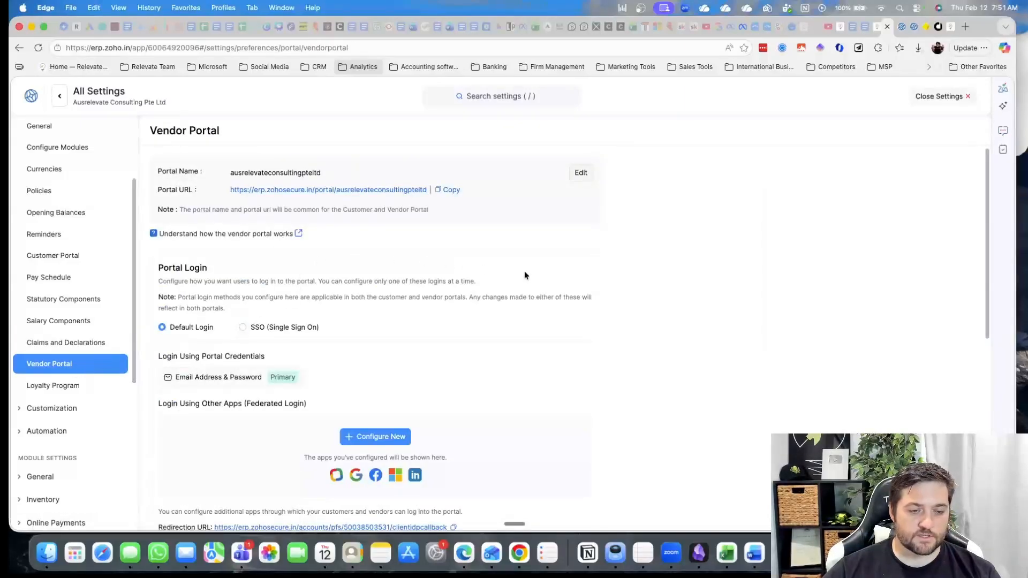
scroll(503, 293, down, 5)
scroll(502, 294, up, 5)
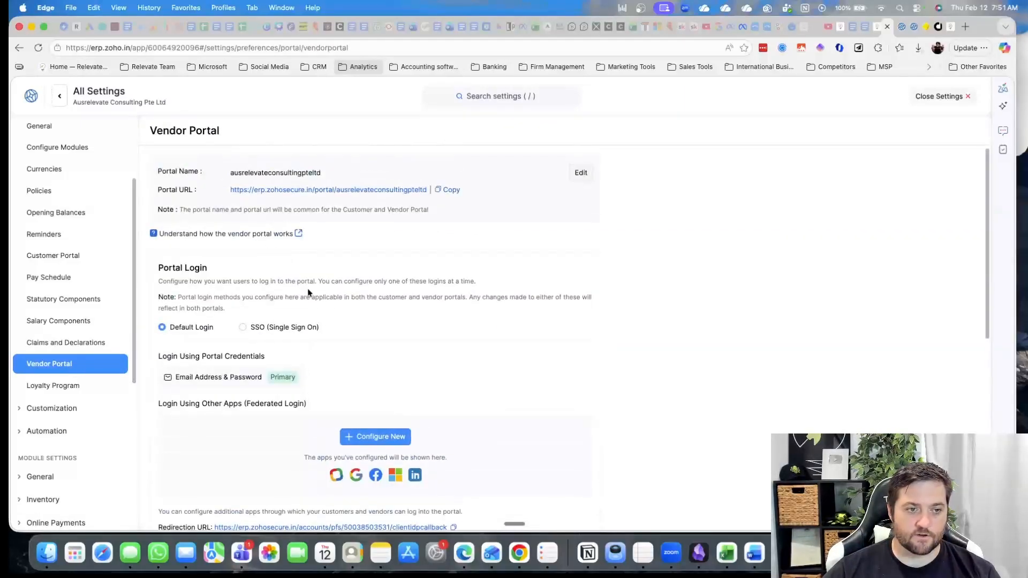
scroll(309, 292, down, 12)
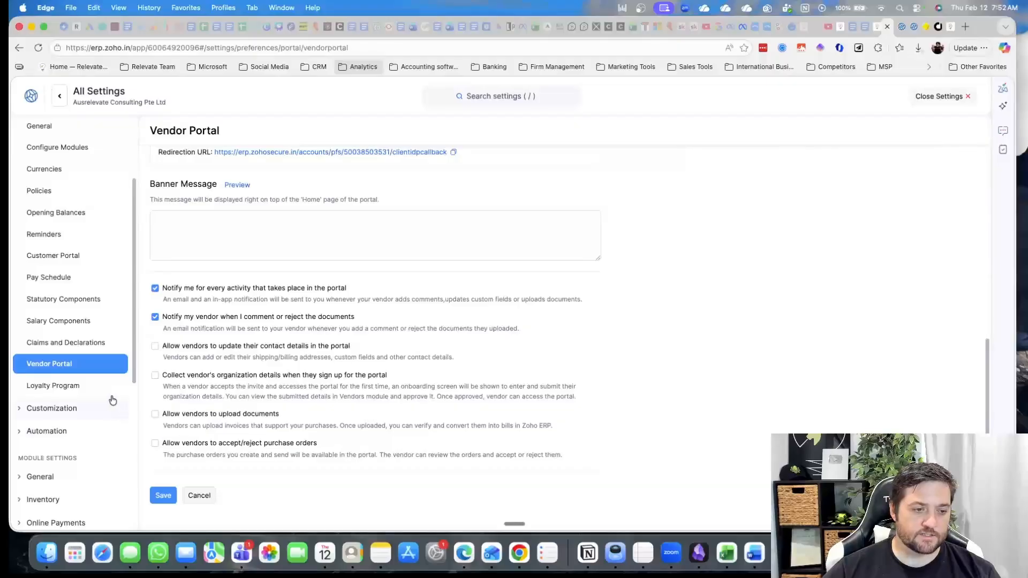
Enable the Loyalty Program, and browse the available loyalty points tracking accounts without choosing one.
click(92, 389)
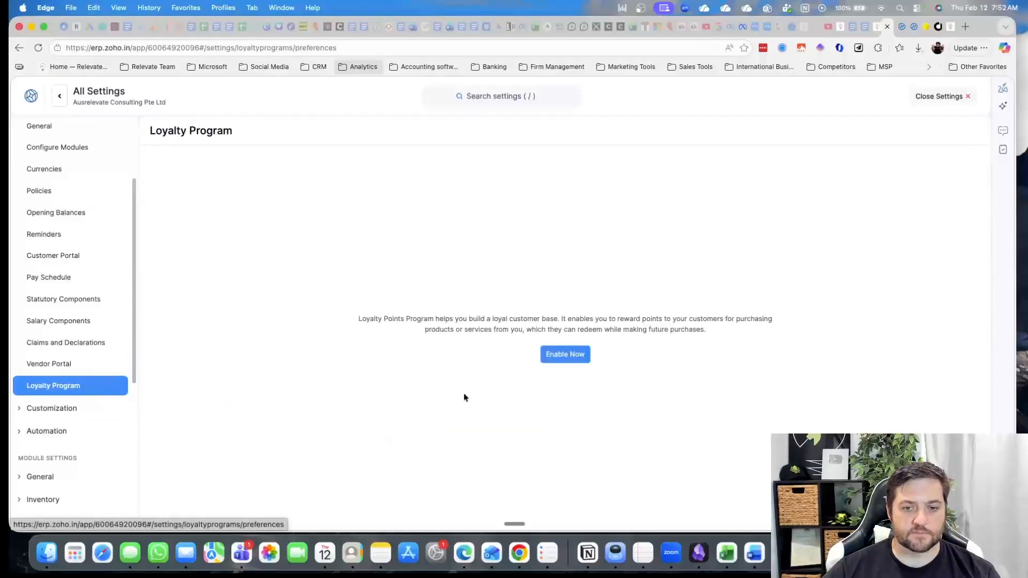
click(563, 354)
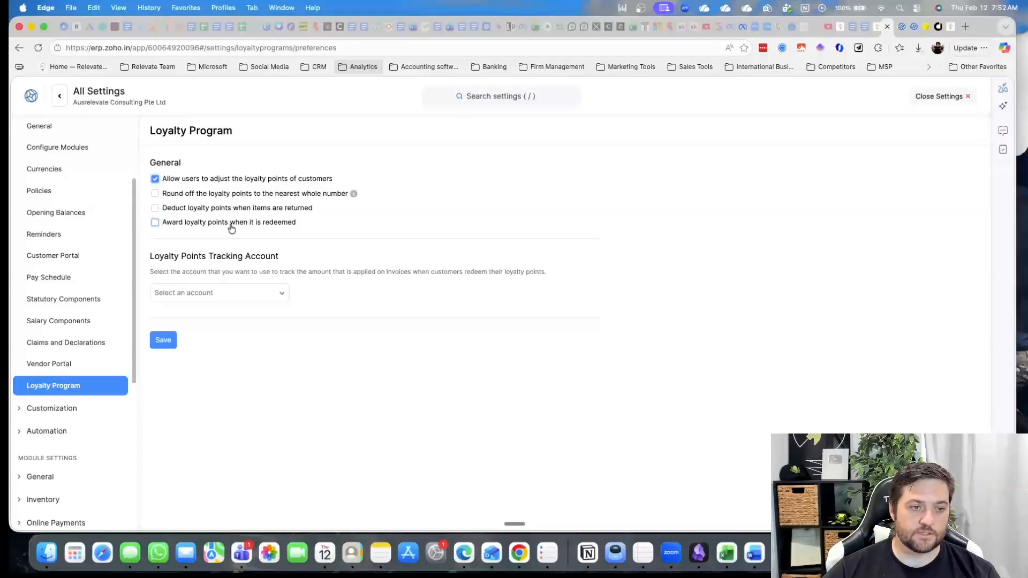
click(237, 296)
click(388, 335)
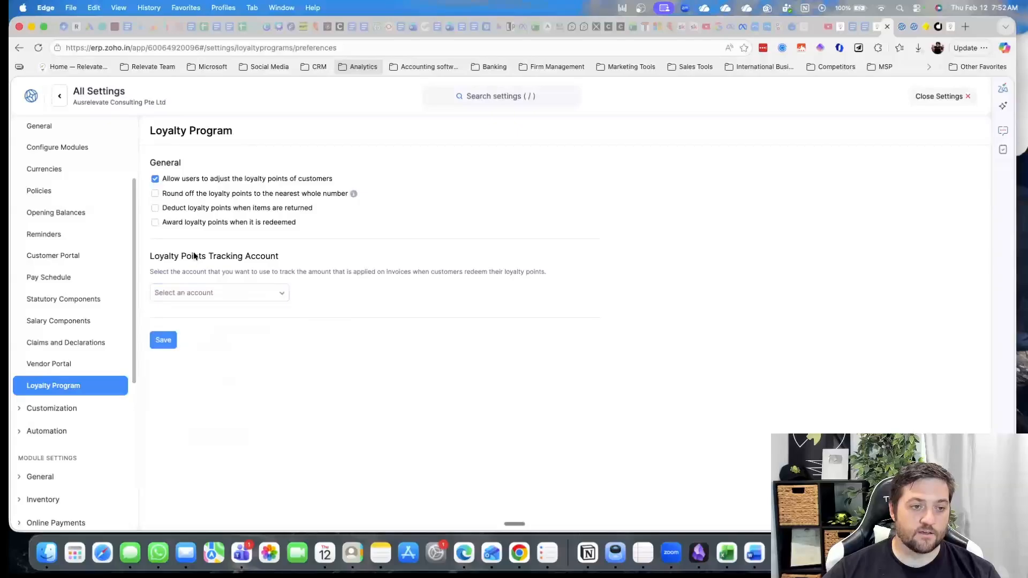
click(231, 294)
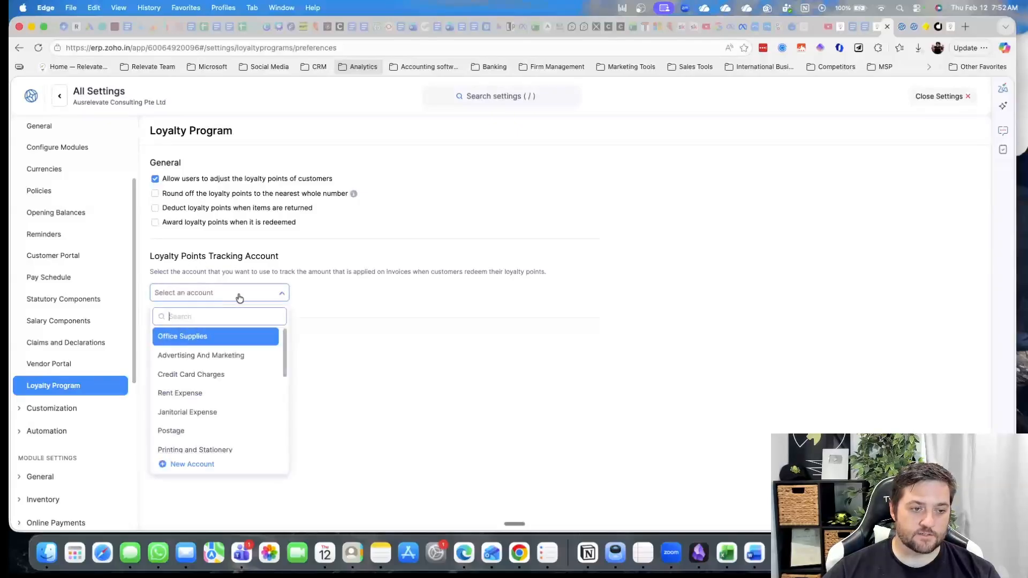
scroll(255, 391, down, 5)
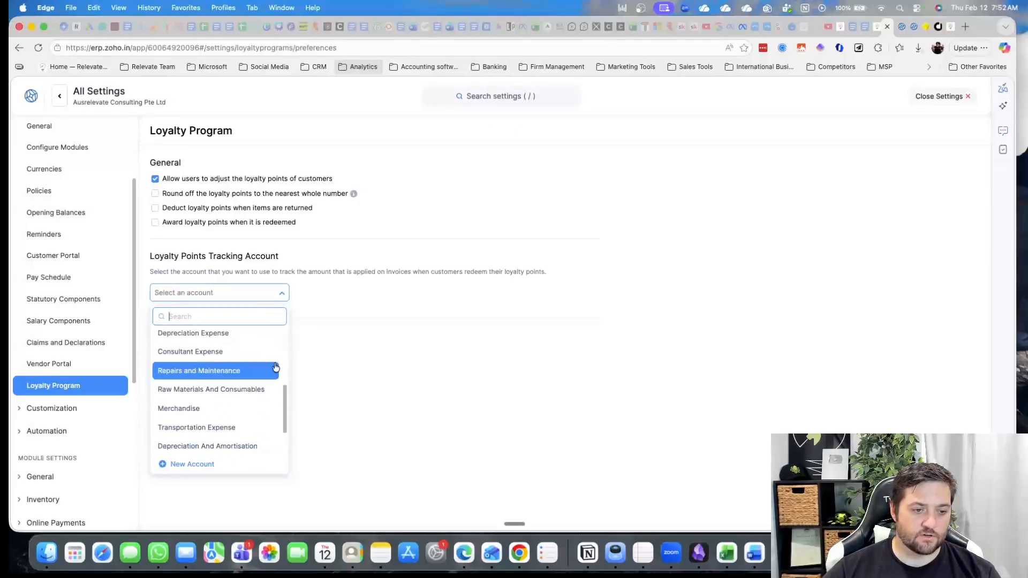
click(354, 356)
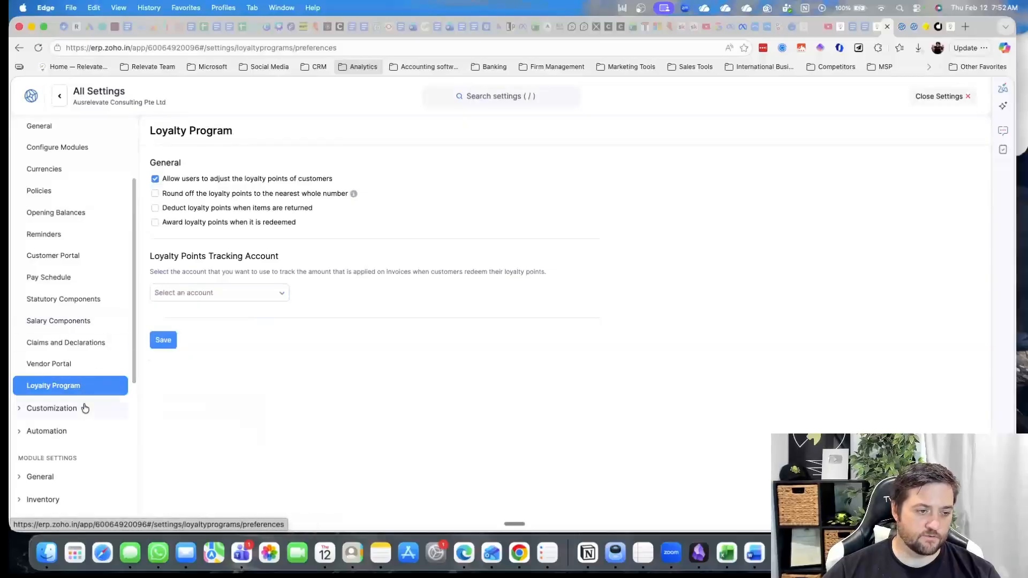
Open the Default hosted payment page template and walk through its checkout preview from order summary to payment information.
click(64, 410)
click(85, 149)
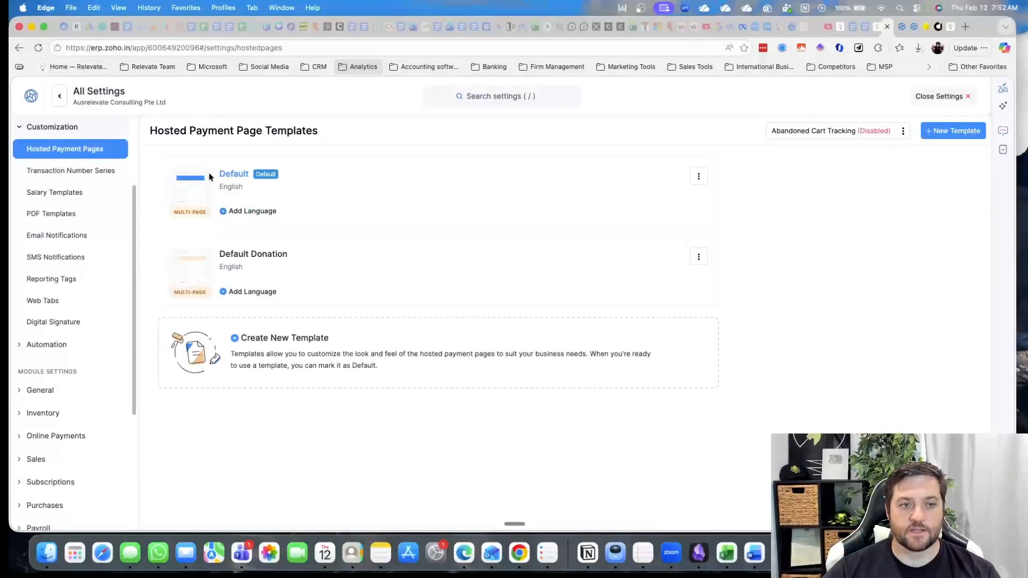
click(234, 174)
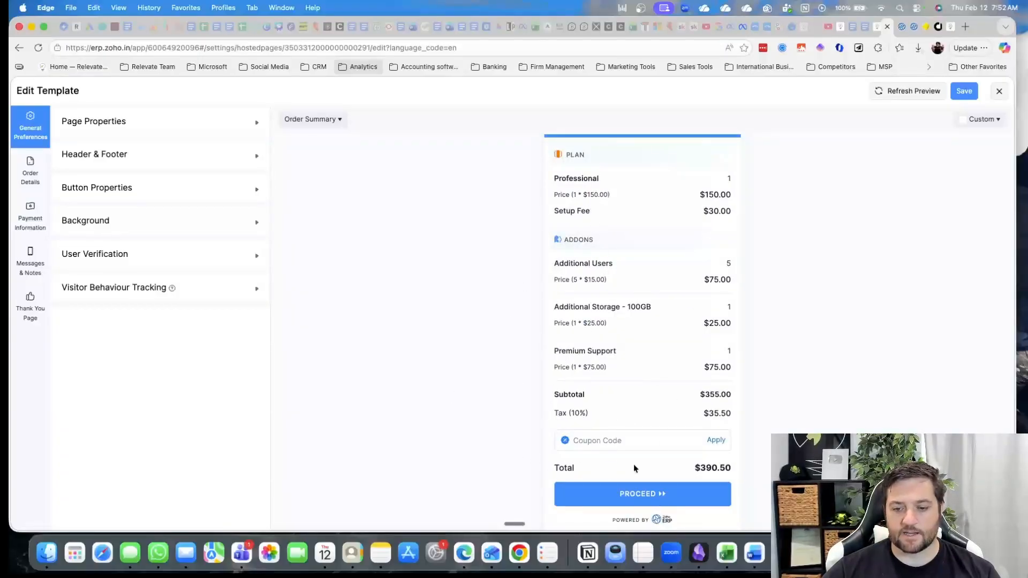
click(652, 494)
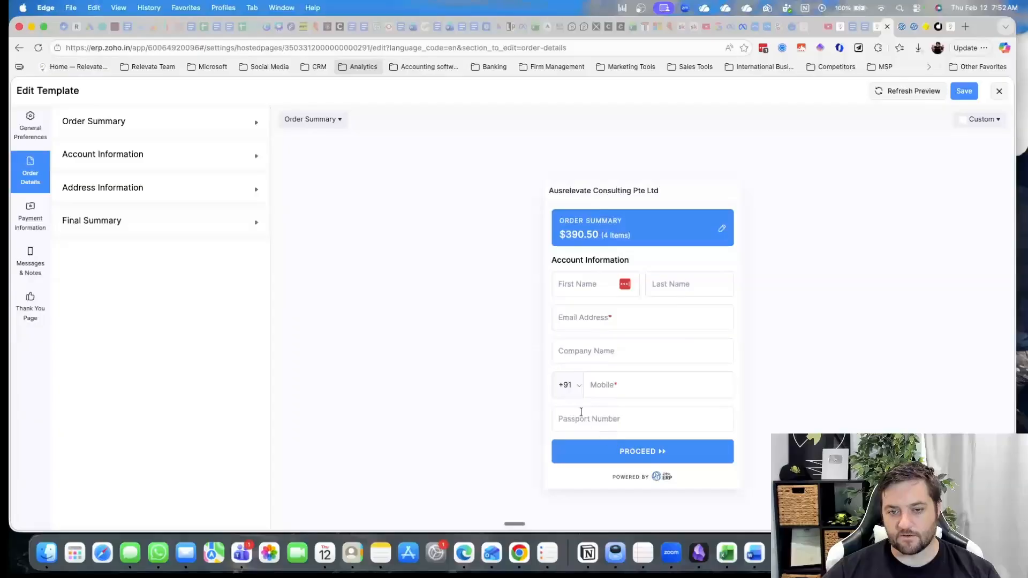
click(635, 450)
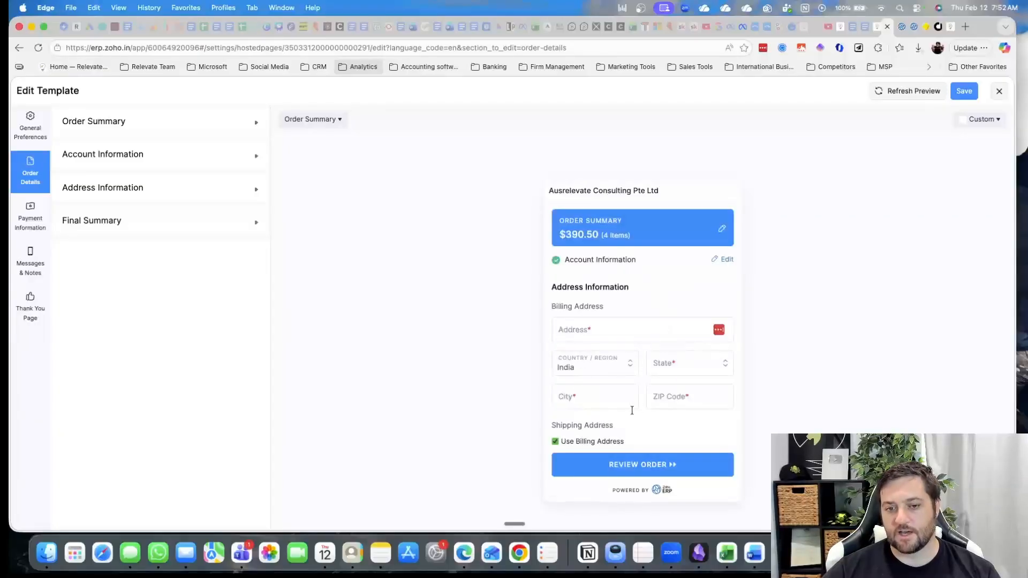
click(646, 478)
scroll(676, 377, down, 5)
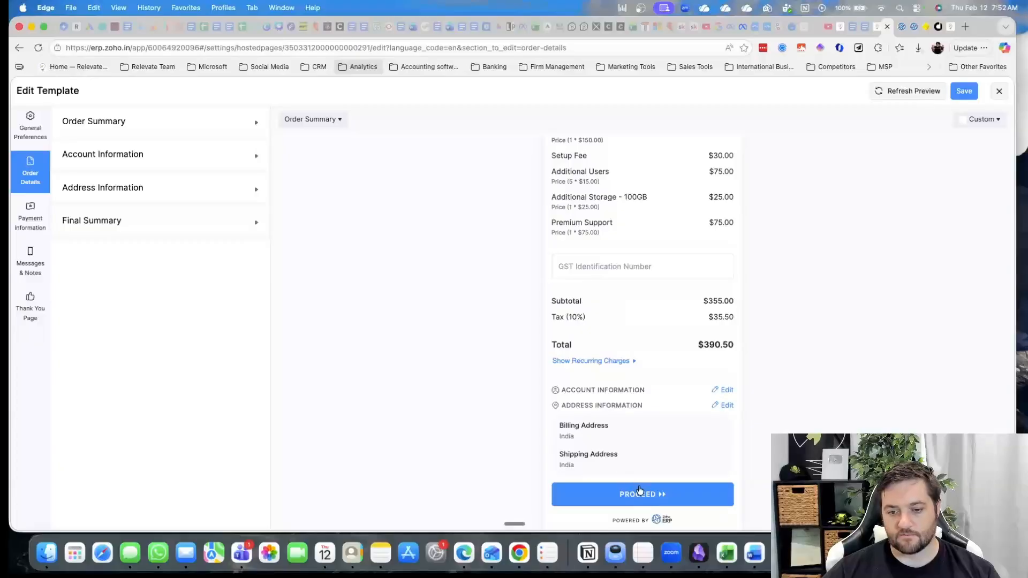
click(639, 491)
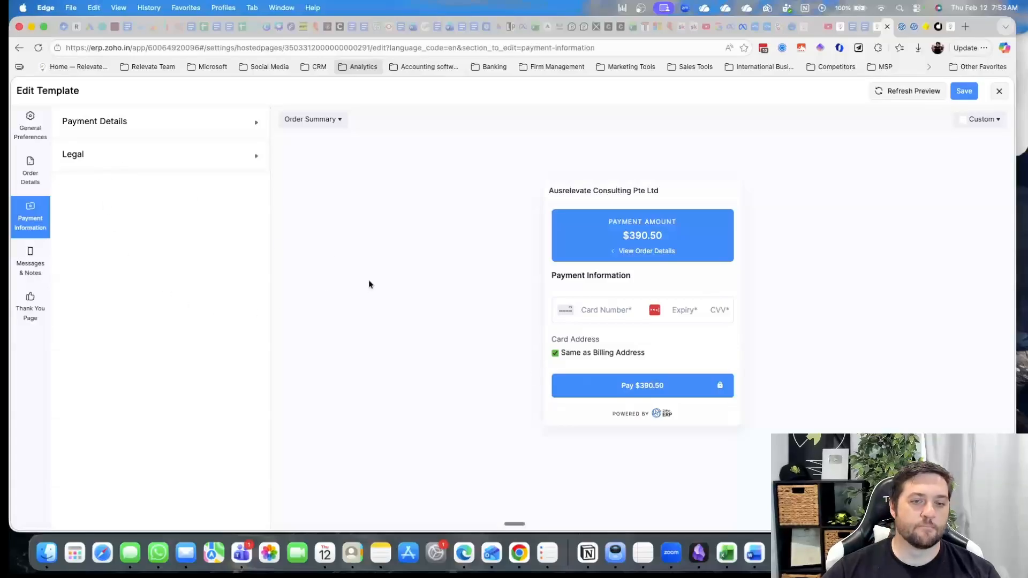
Review the template's Messages & Notes, Thank You Page and General Preferences options, and close the template without saving.
click(30, 261)
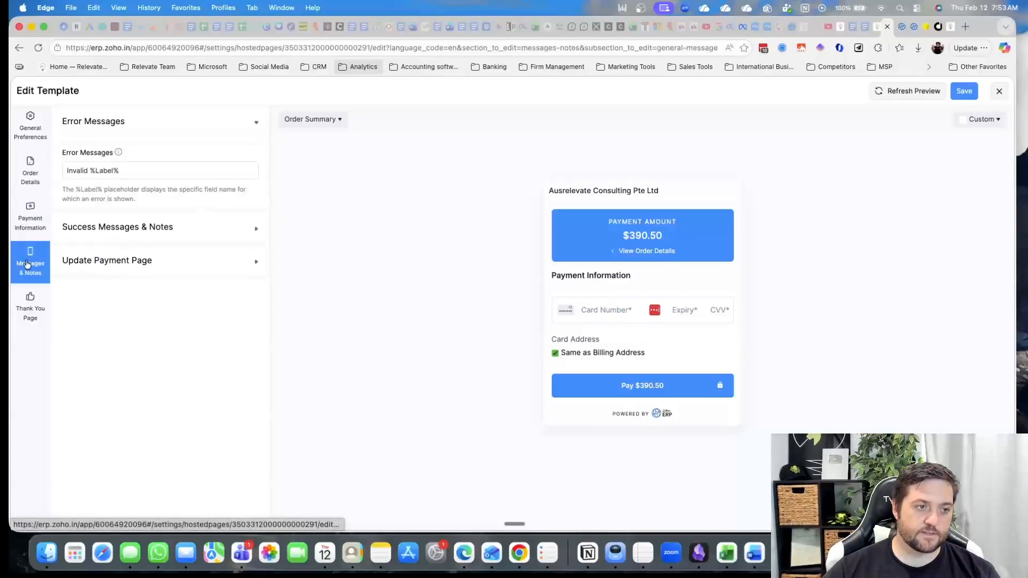
click(30, 306)
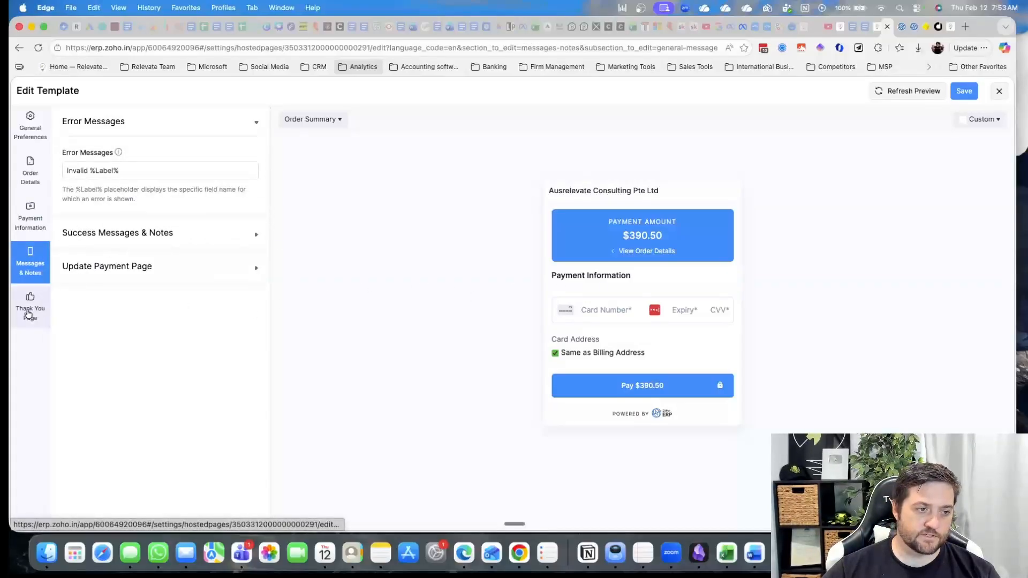
click(30, 134)
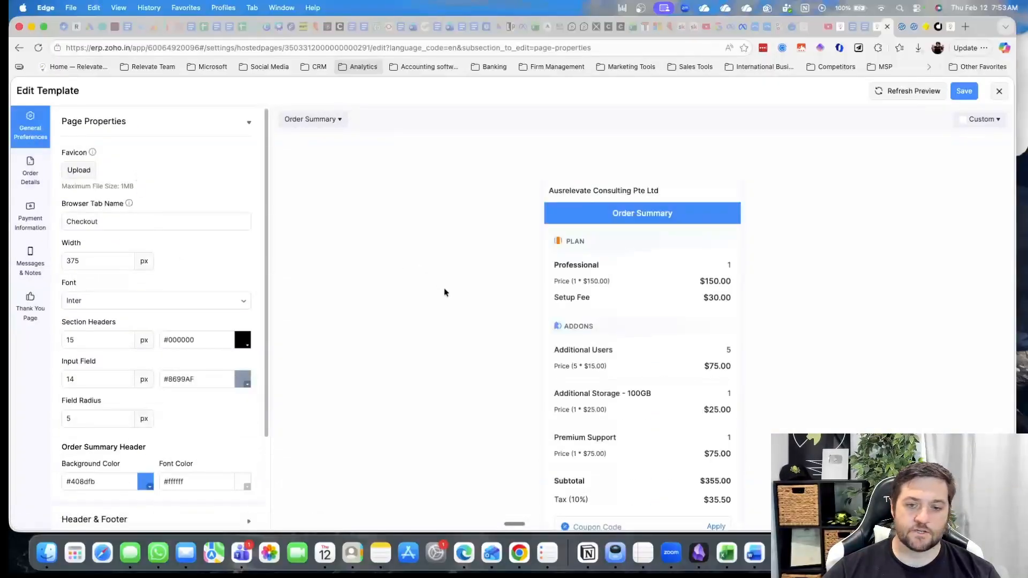
scroll(110, 243, down, 3)
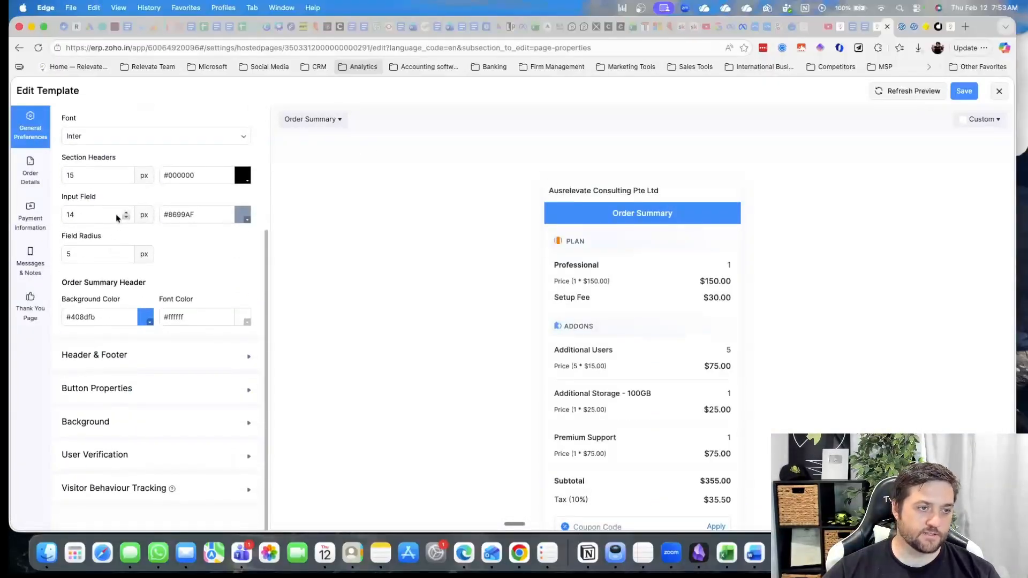
click(19, 49)
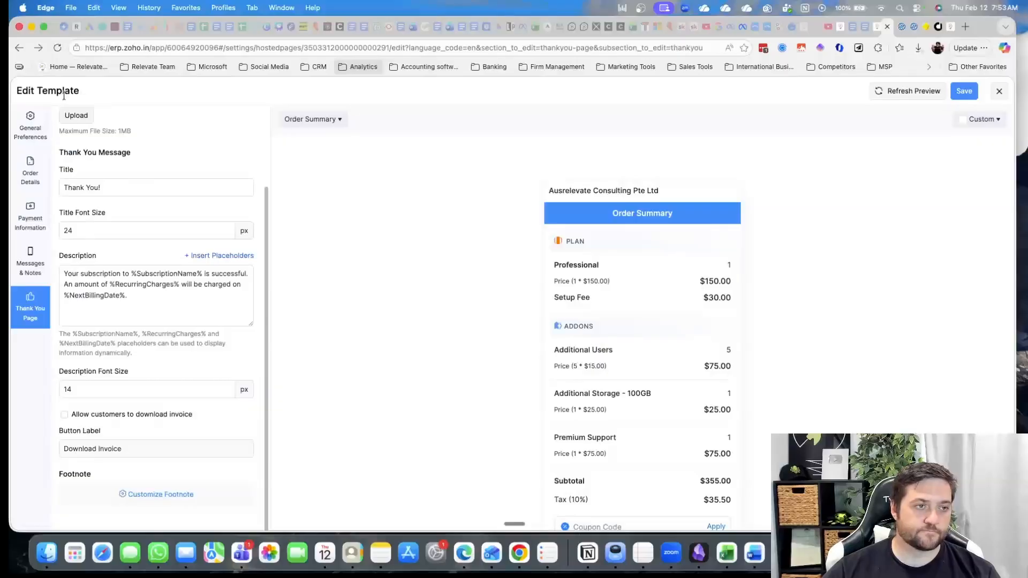
click(998, 91)
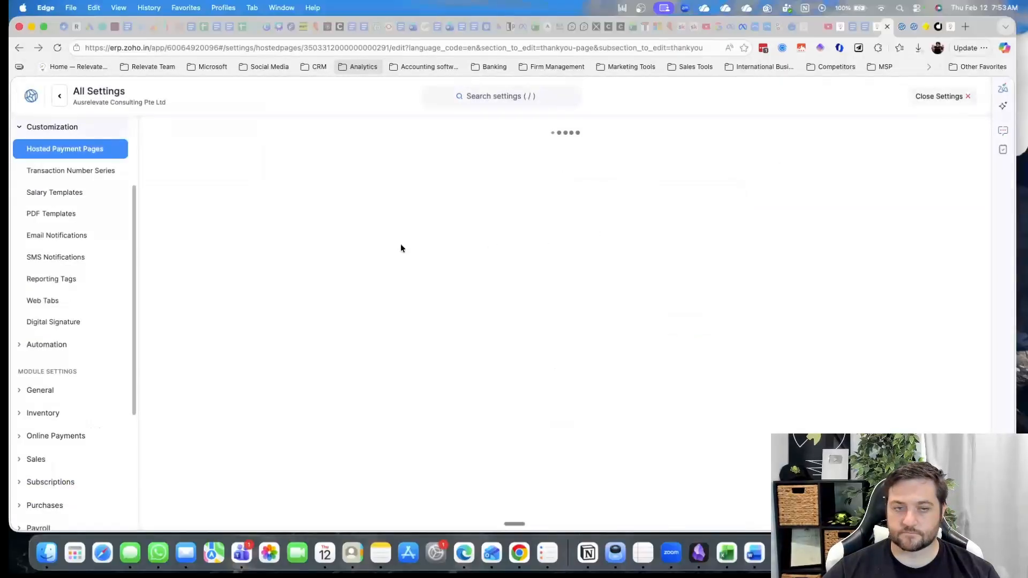
View the Transaction Number Series and Salary Templates pages, plus the invoice designs under PDF Templates.
click(88, 178)
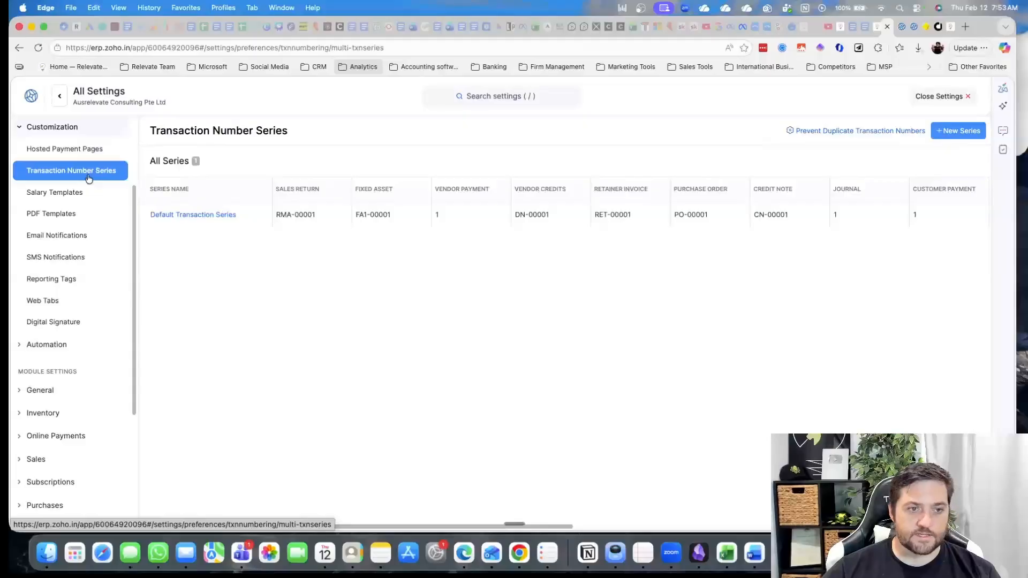
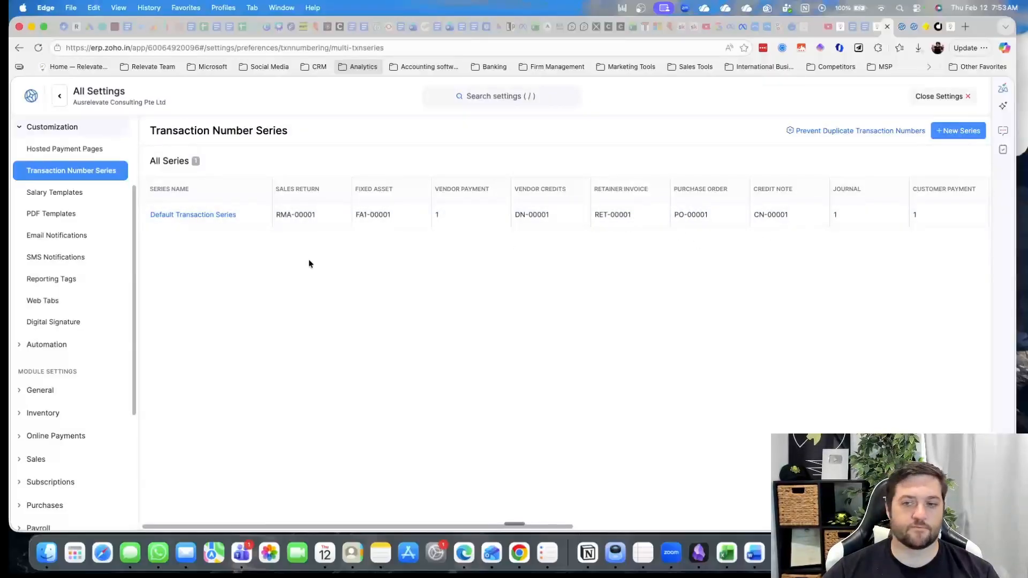
click(72, 194)
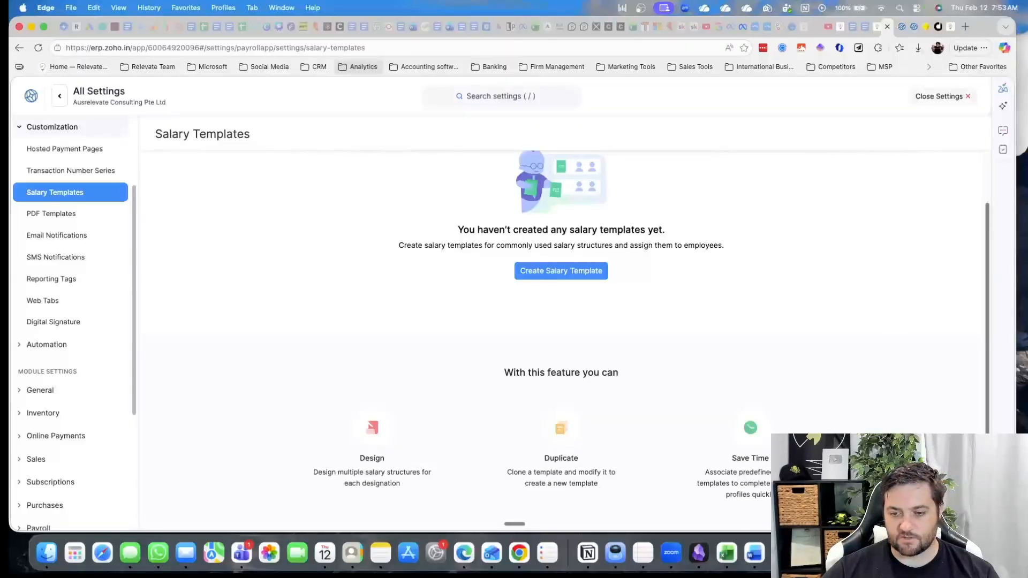
click(68, 214)
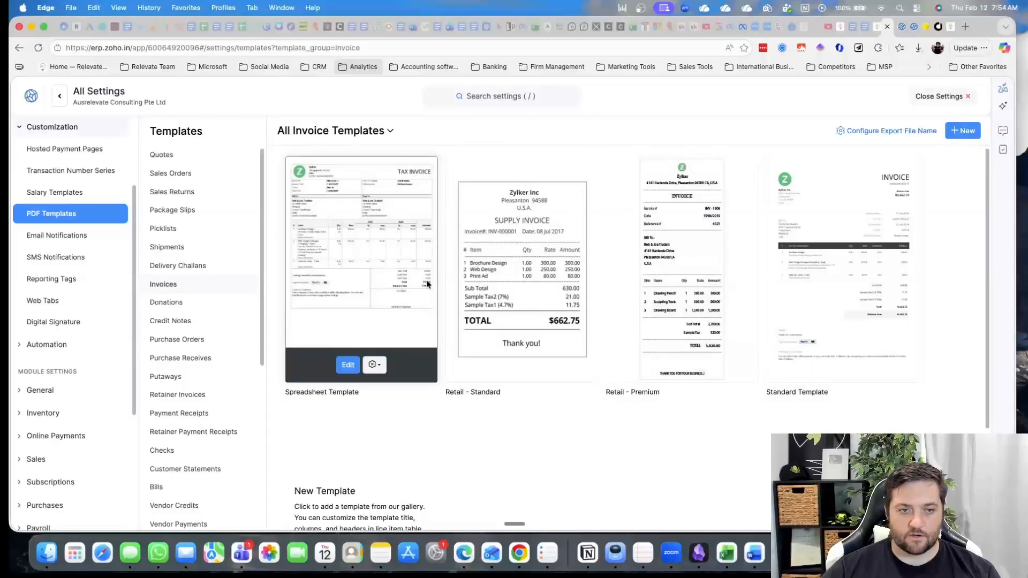
scroll(435, 287, down, 3)
scroll(625, 392, up, 3)
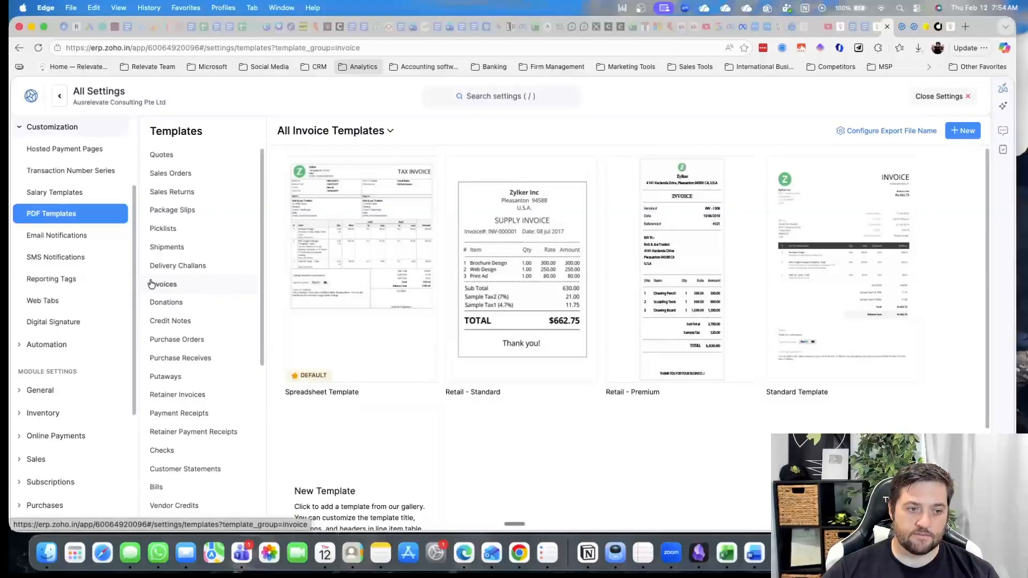
Browse the PDF templates for delivery challans, invoices, quotes, sales orders, sales returns and package slips.
click(185, 271)
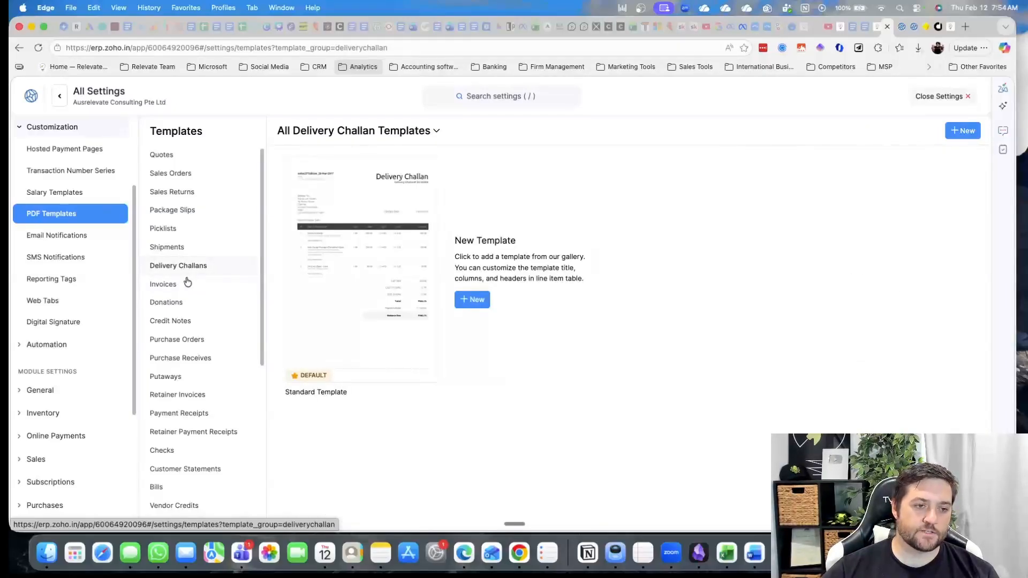
click(184, 287)
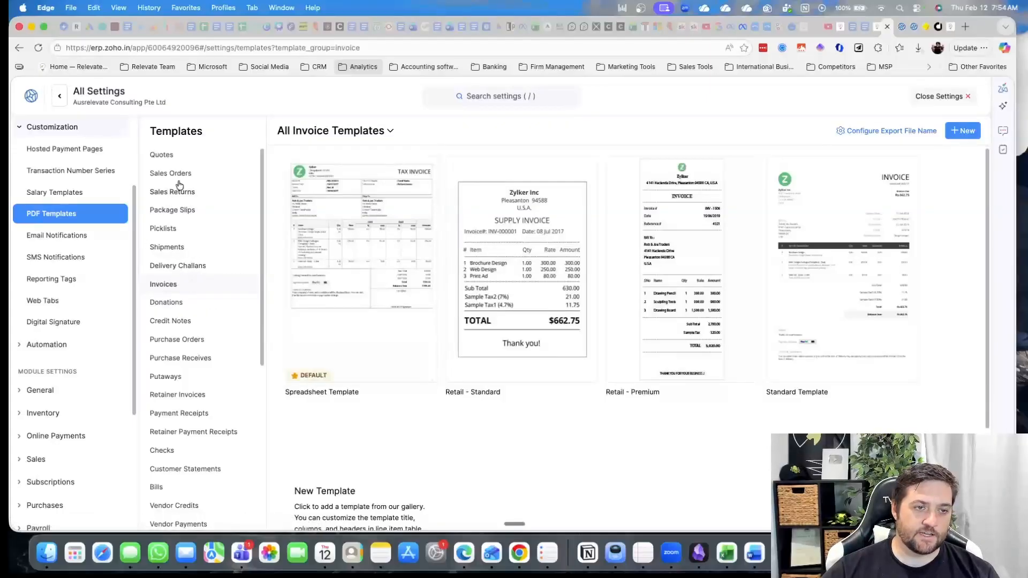
click(181, 157)
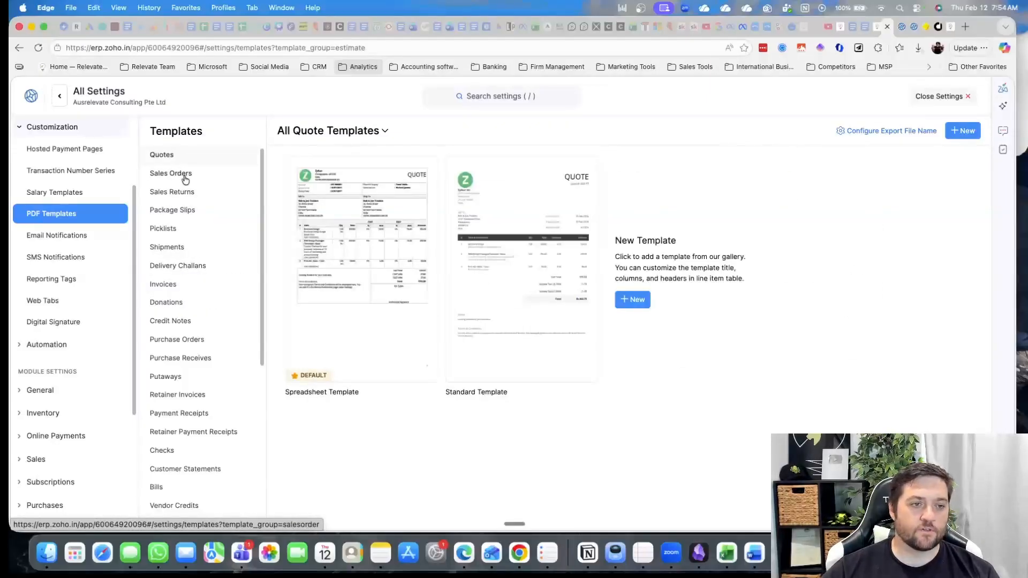
click(184, 177)
click(186, 193)
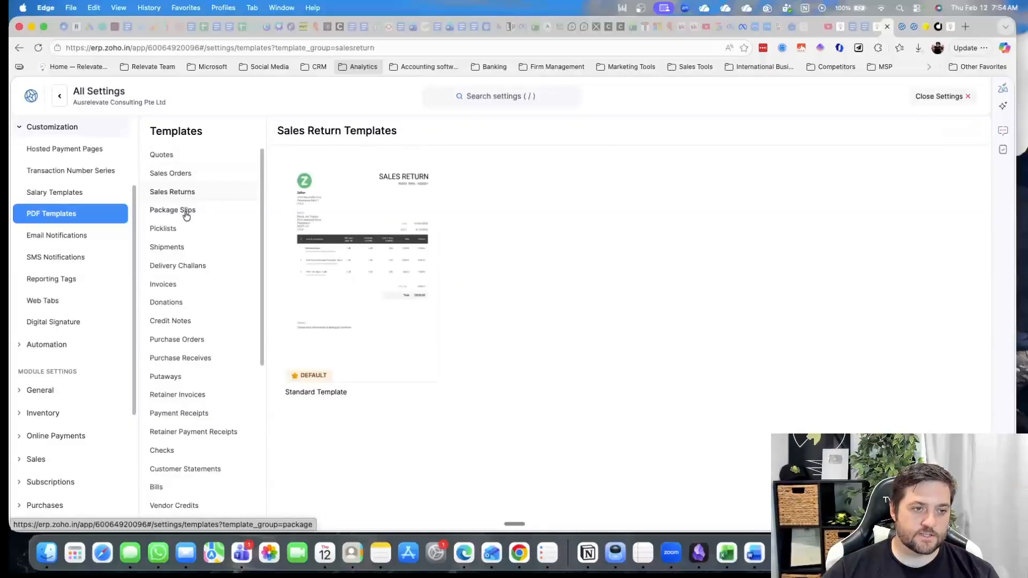
click(187, 214)
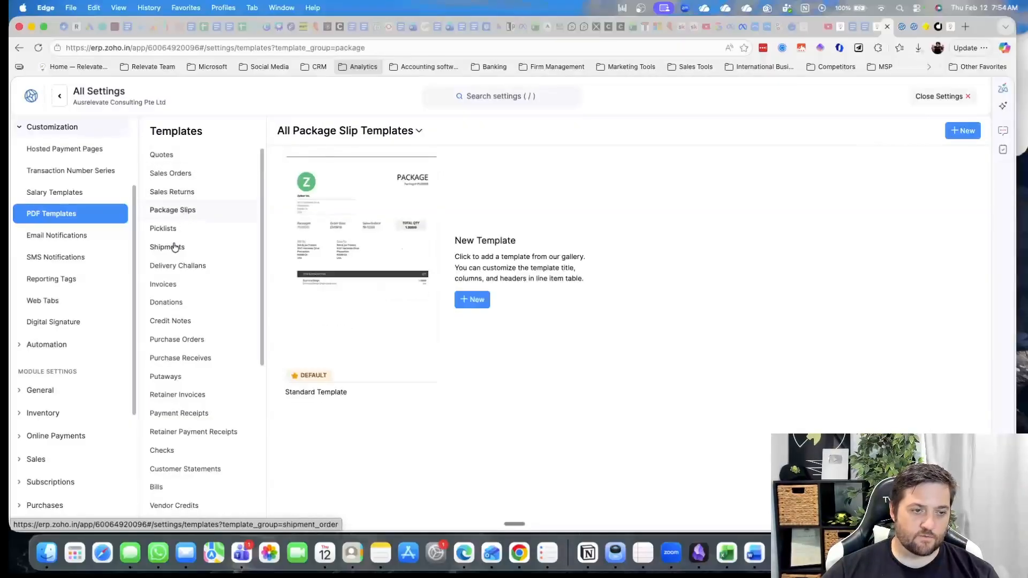
Look through all the invoice PDF templates again, followed by the donation and credit note templates.
click(173, 286)
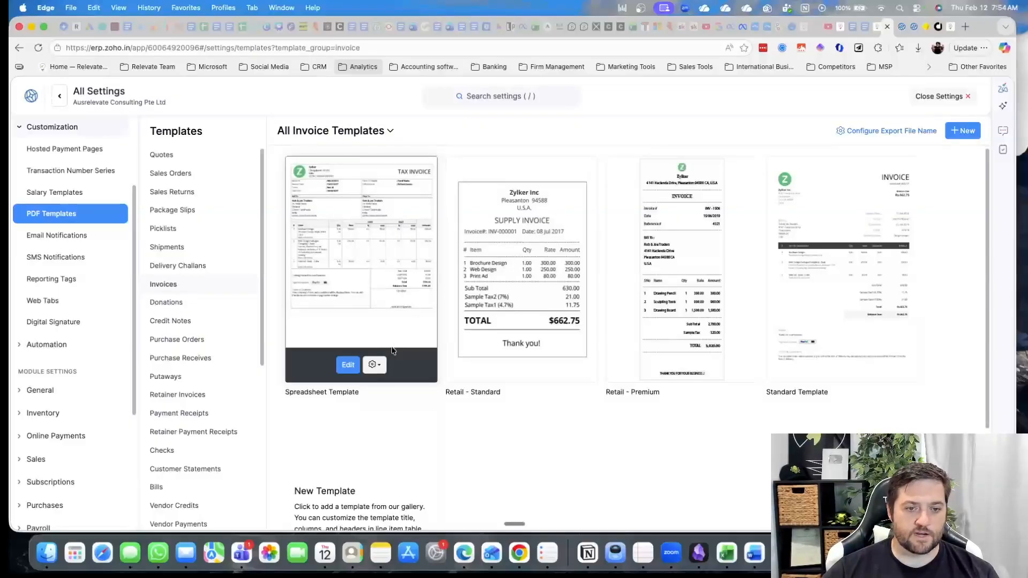
scroll(388, 351, down, 5)
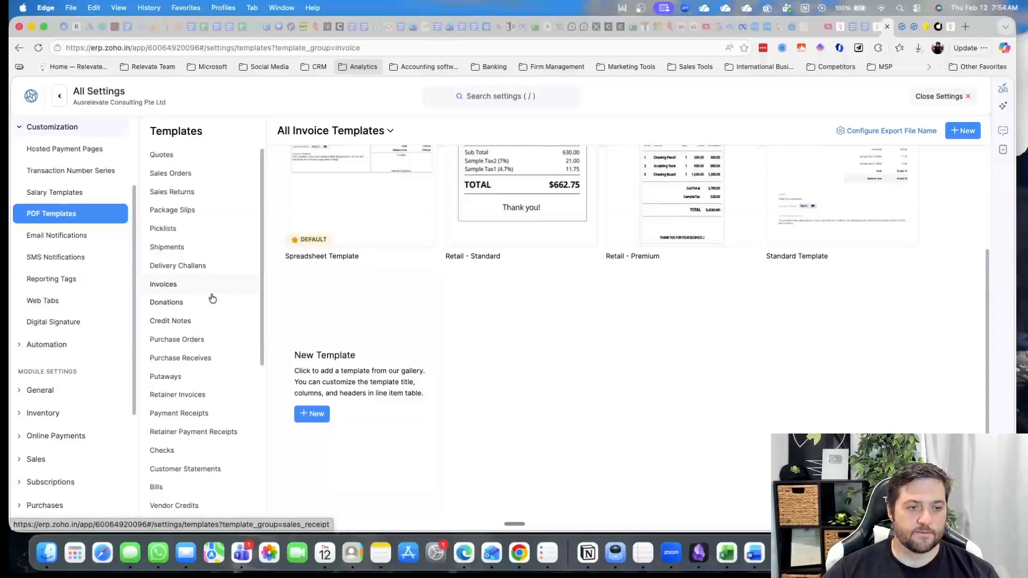
click(203, 307)
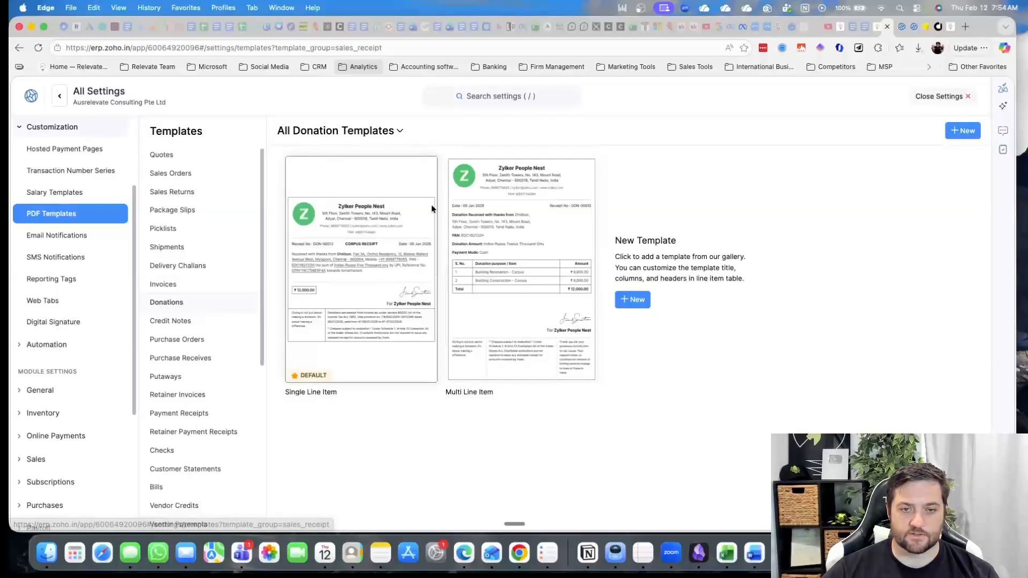
click(219, 323)
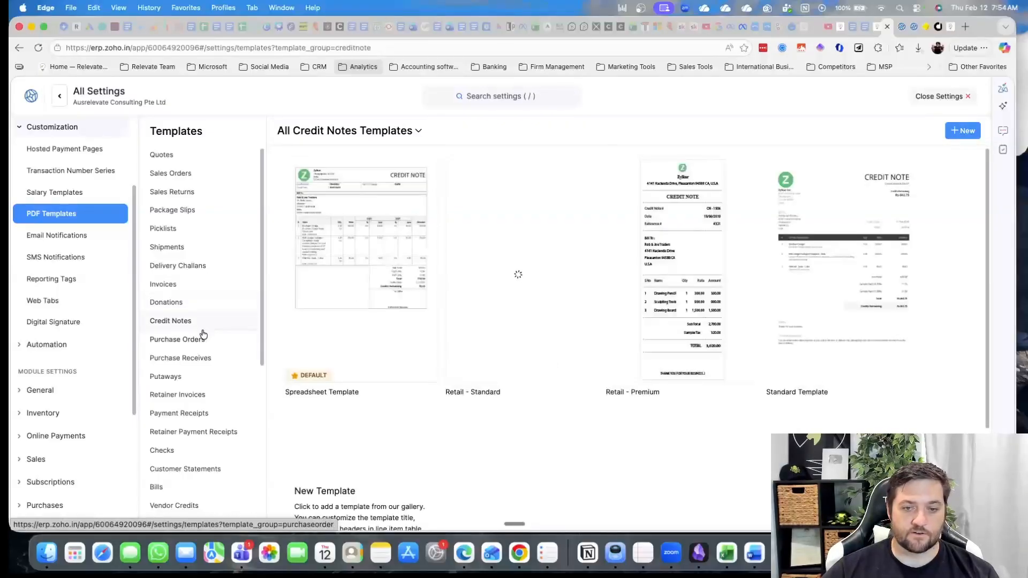
View the PDF templates for purchase orders, purchase receives, retainer invoices, putaways and vendor statements.
click(200, 343)
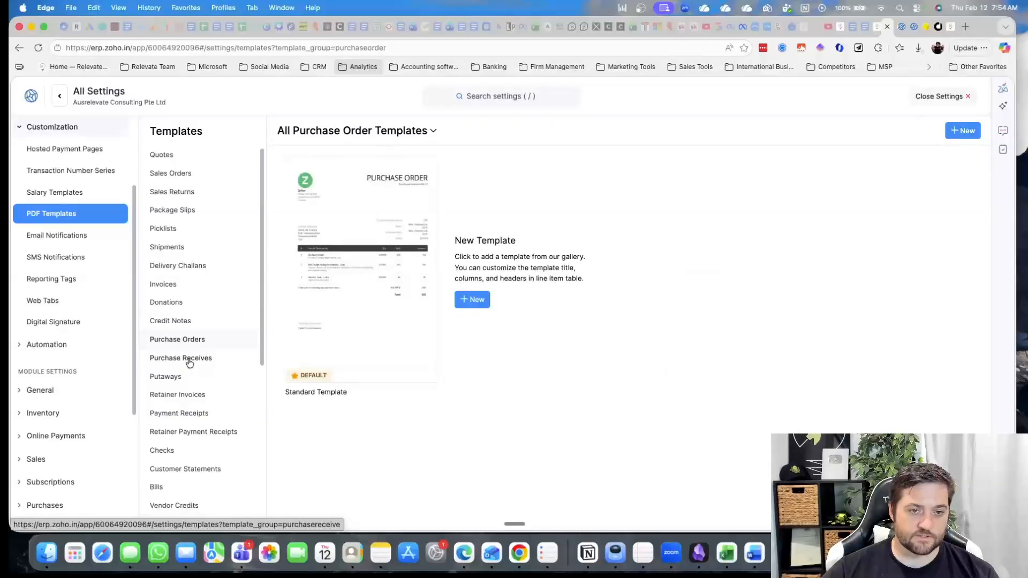
click(189, 361)
click(177, 392)
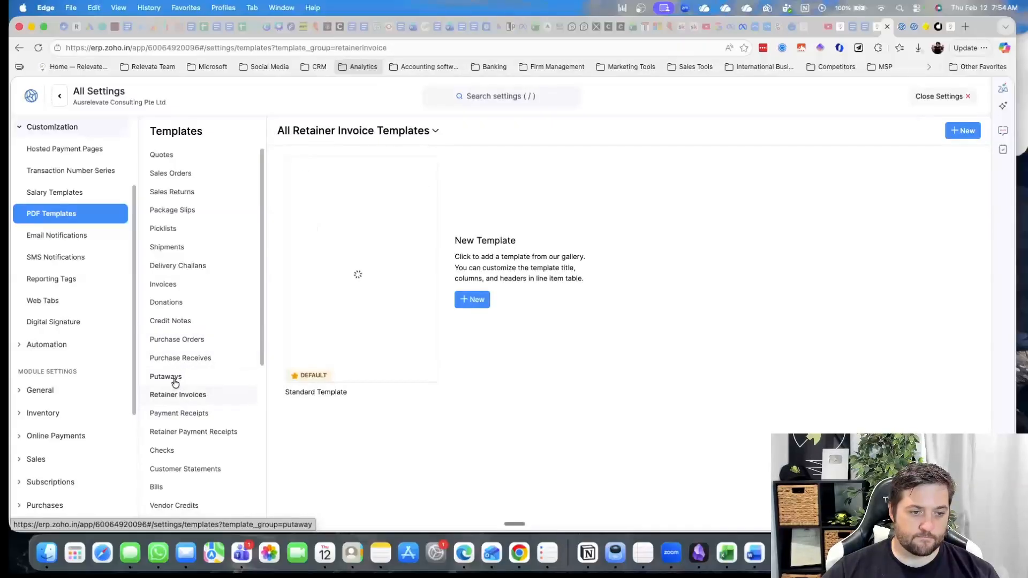
click(173, 378)
scroll(198, 370, down, 5)
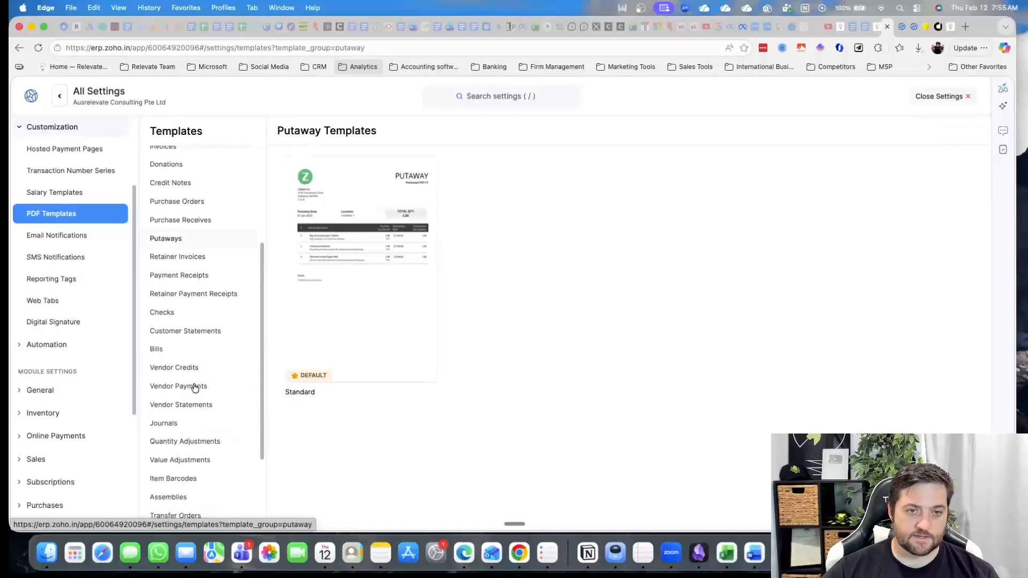
click(184, 295)
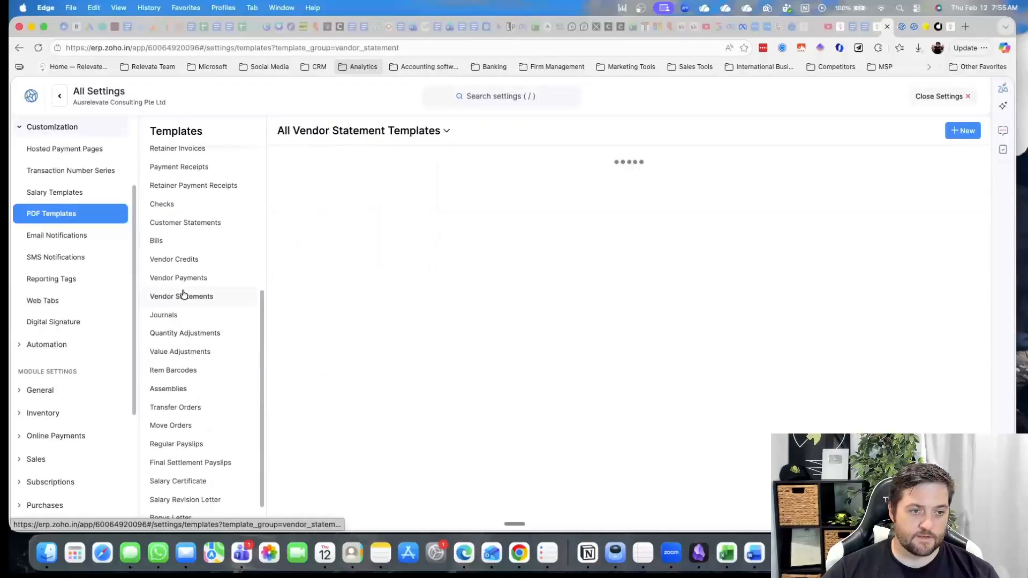
View the PDF templates for journals, quantity adjustments, item barcodes, assemblies and move orders.
click(187, 319)
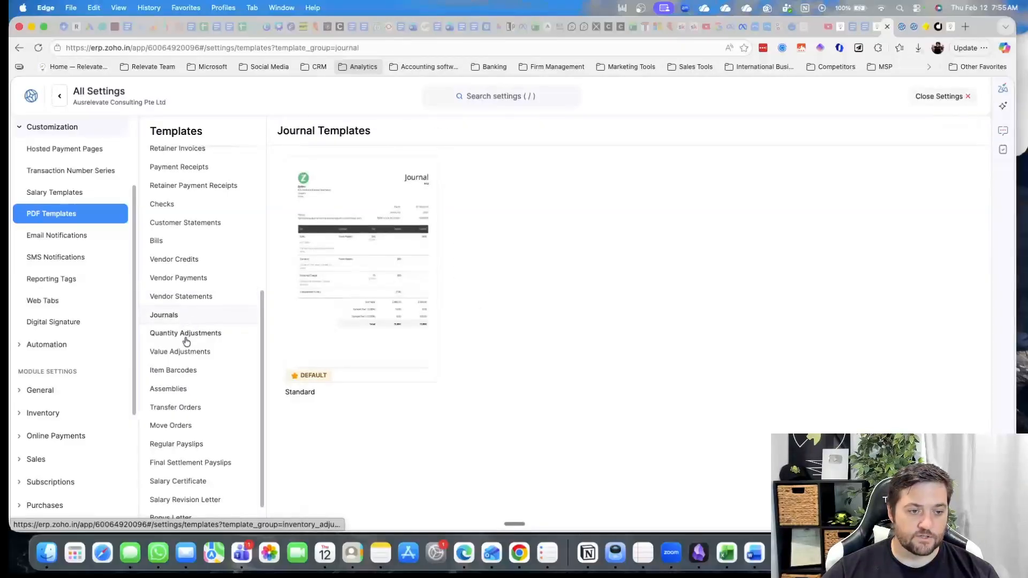
click(184, 335)
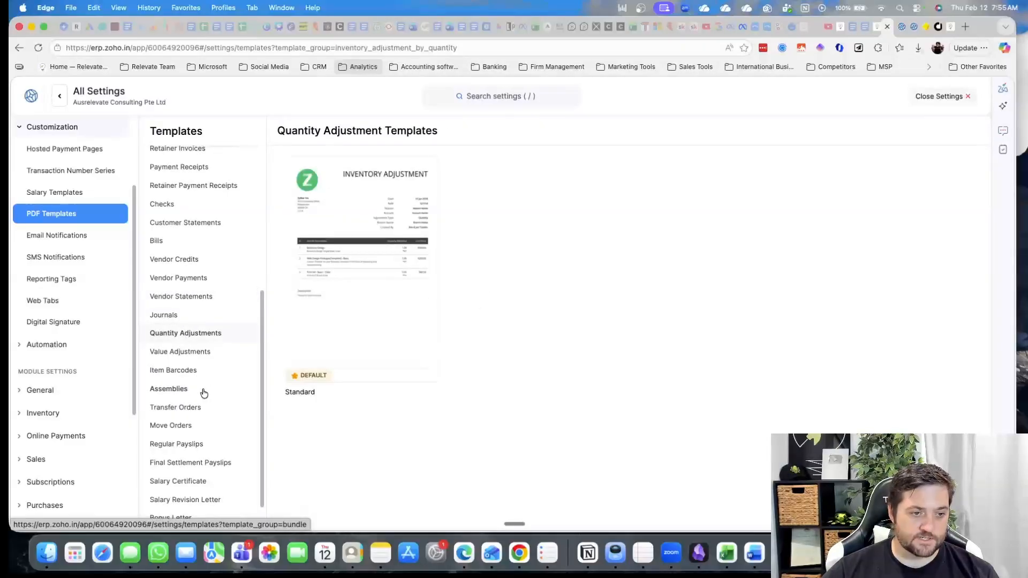
click(176, 372)
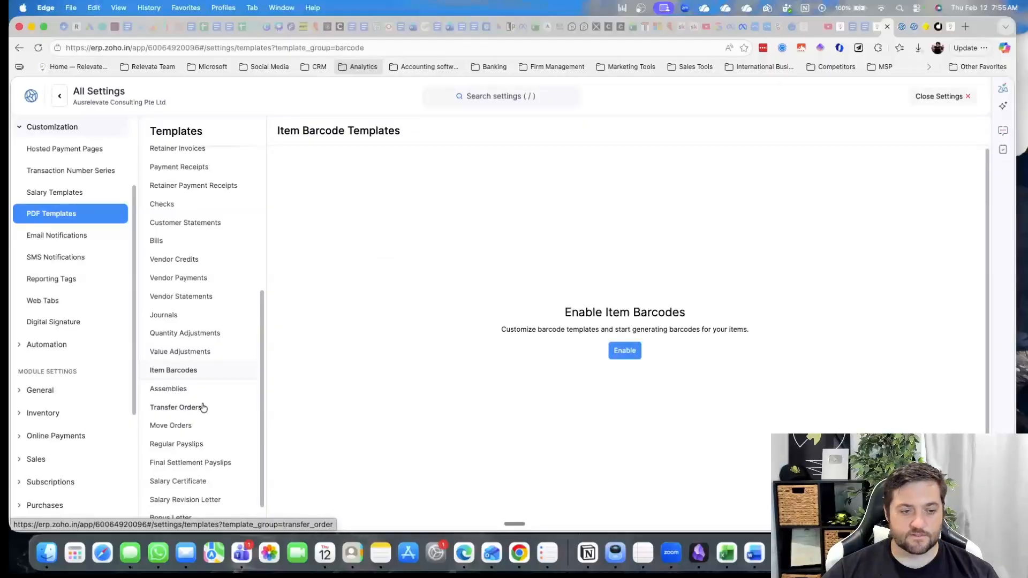
click(179, 389)
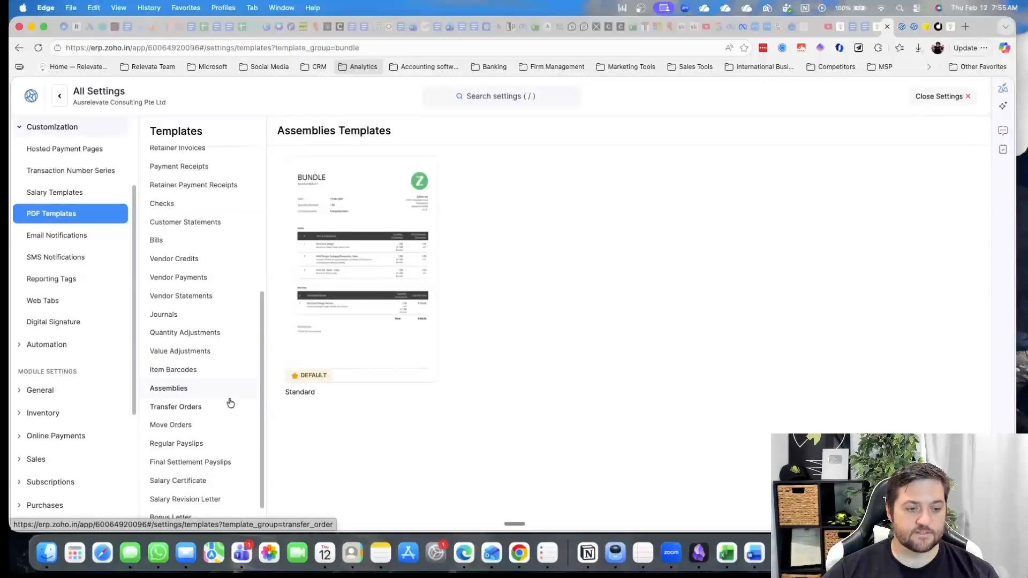
scroll(229, 401, down, 2)
click(177, 390)
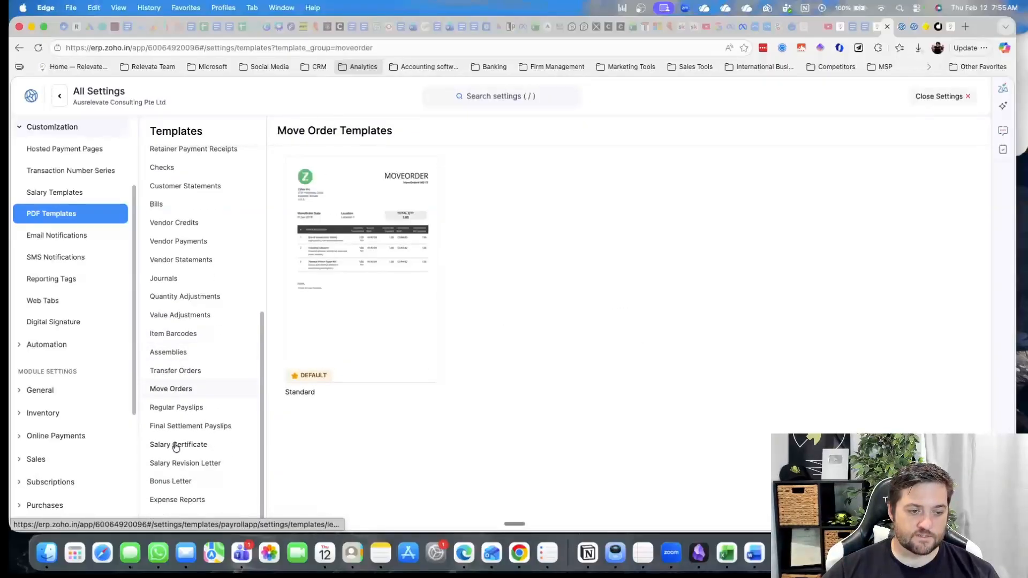
Look through the salary certificate, bonus letter and expense report PDF templates.
click(179, 445)
click(167, 482)
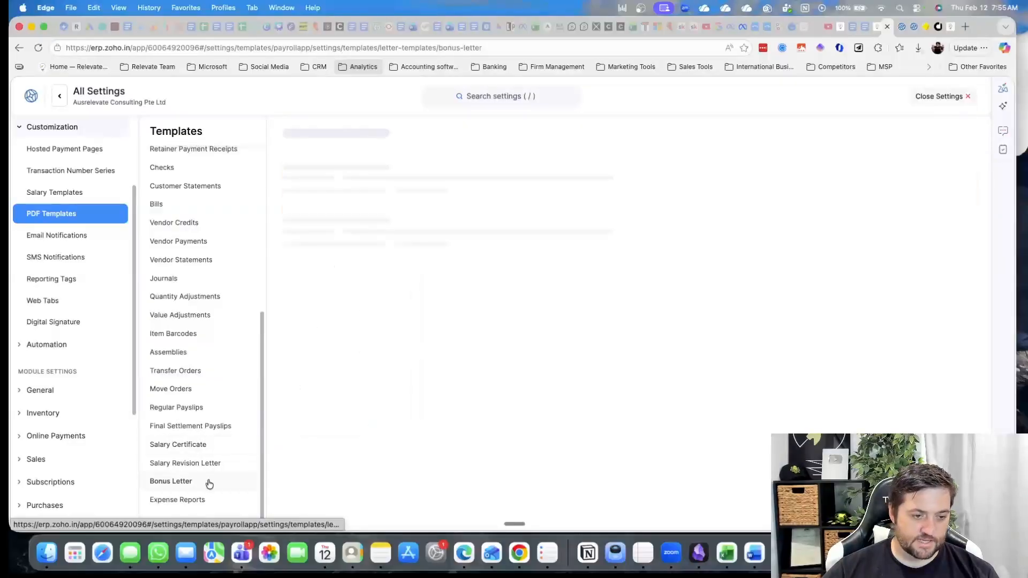
click(197, 501)
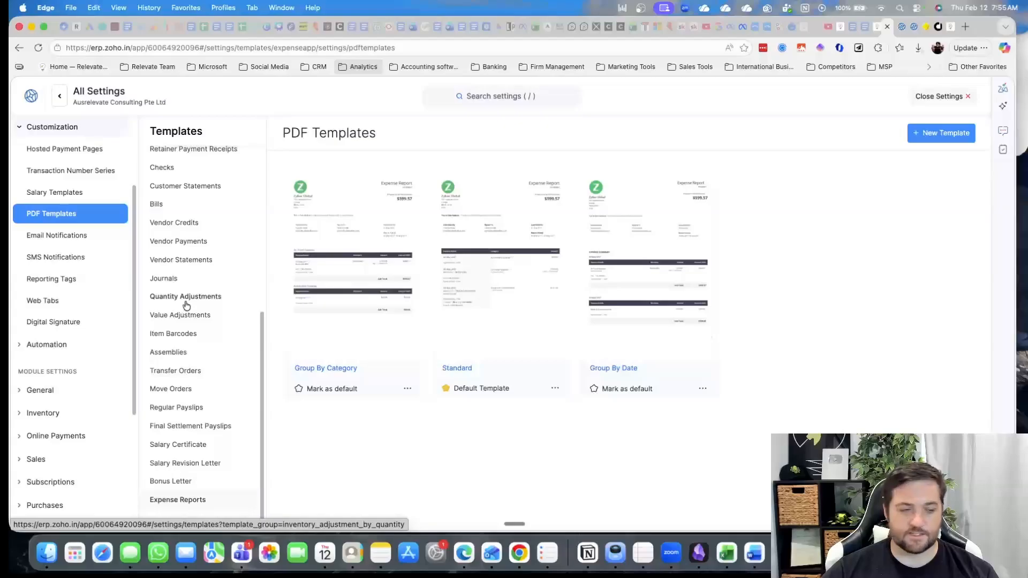
Browse the Email Notifications template list, including the accounting, customer payment, subscription, and expiry and cancellation groups.
click(61, 240)
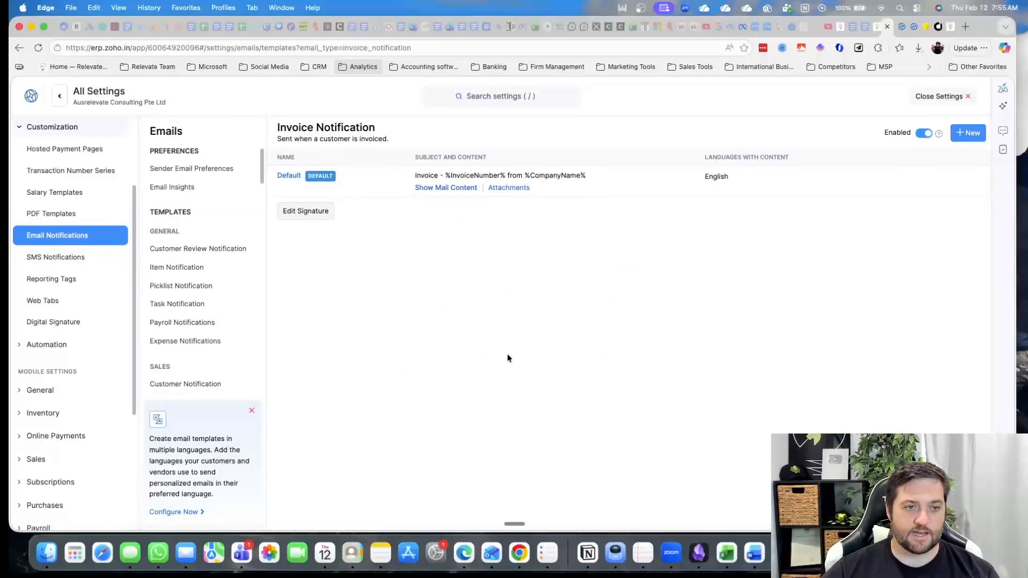
scroll(234, 296, down, 15)
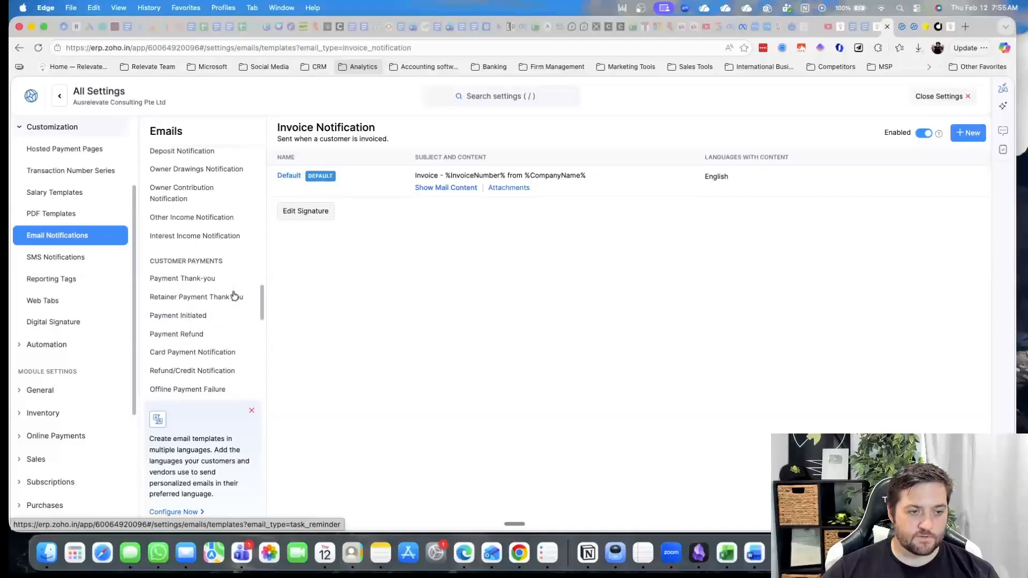
scroll(233, 296, down, 10)
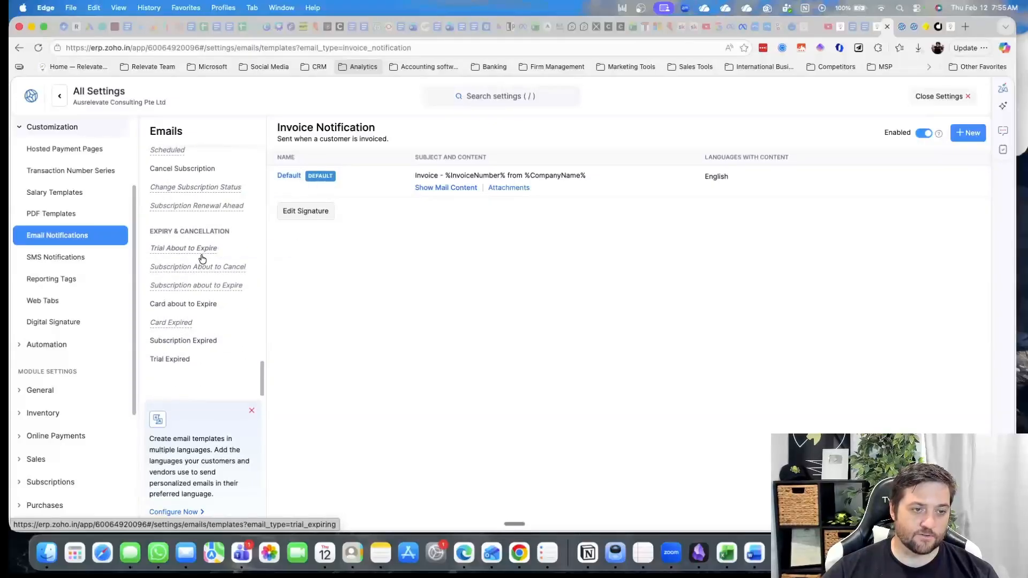
scroll(202, 259, up, 1)
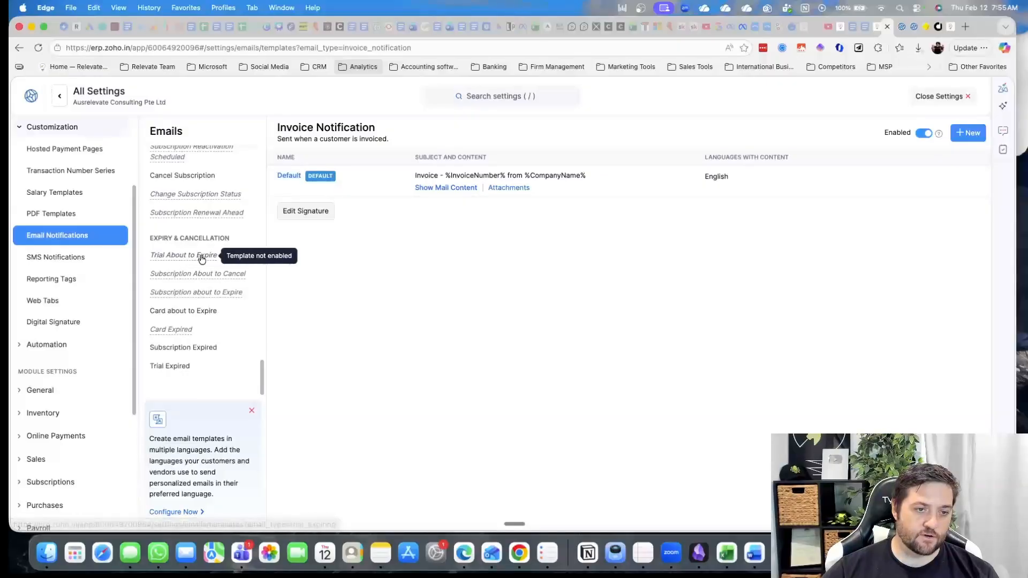
scroll(202, 257, up, 5)
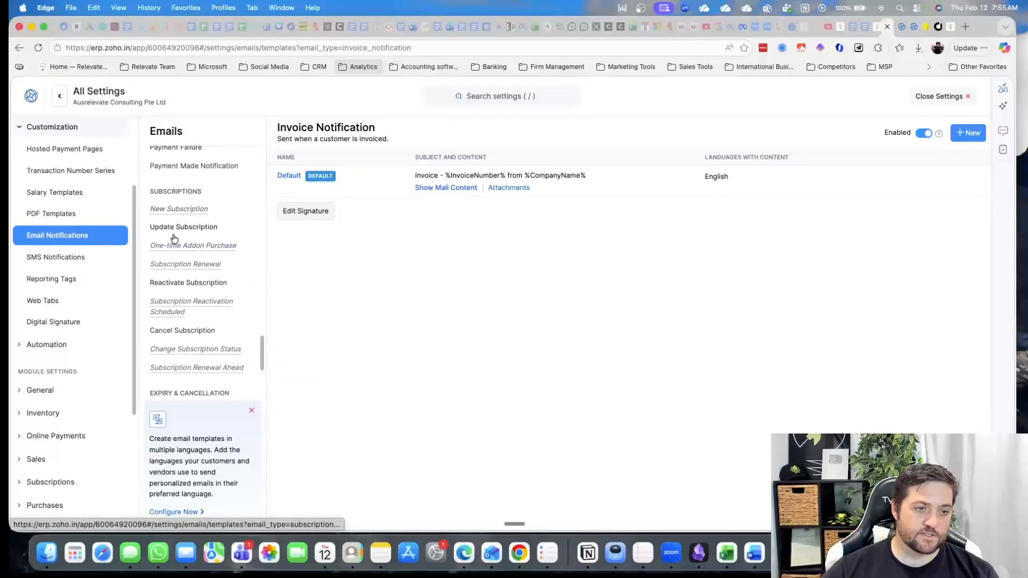
scroll(174, 238, up, 10)
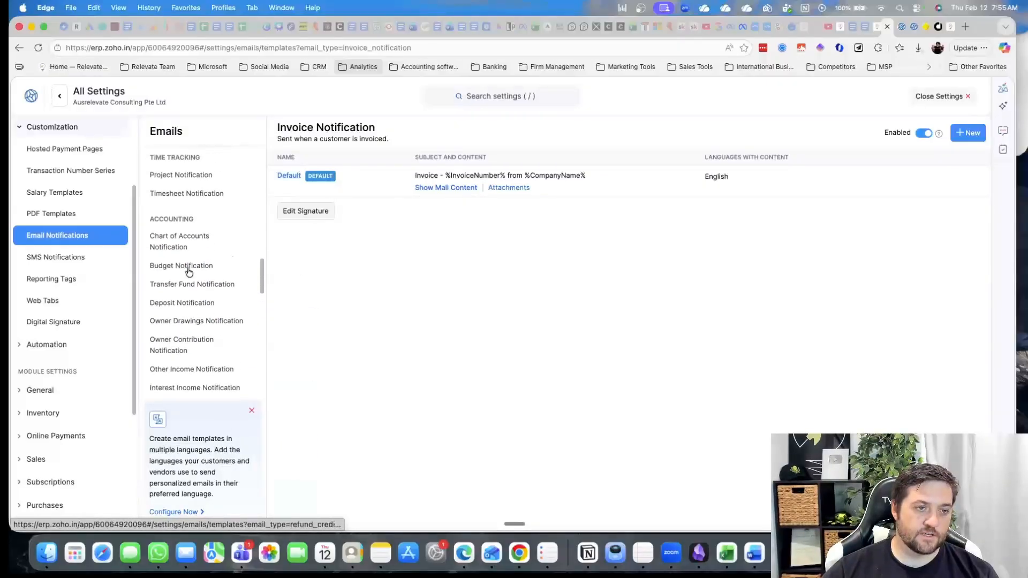
scroll(189, 272, up, 5)
scroll(187, 271, down, 10)
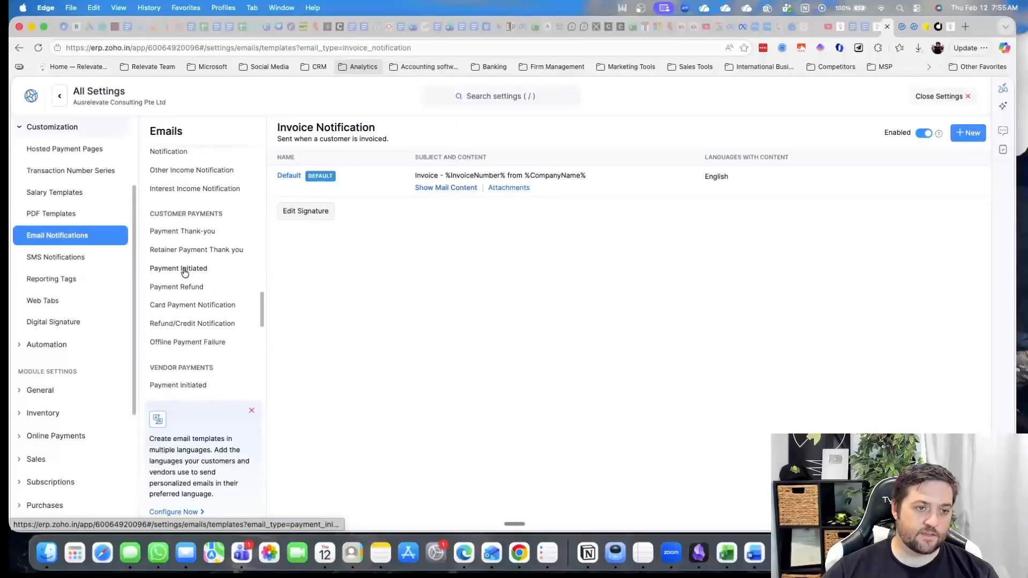
scroll(192, 257, up, 4)
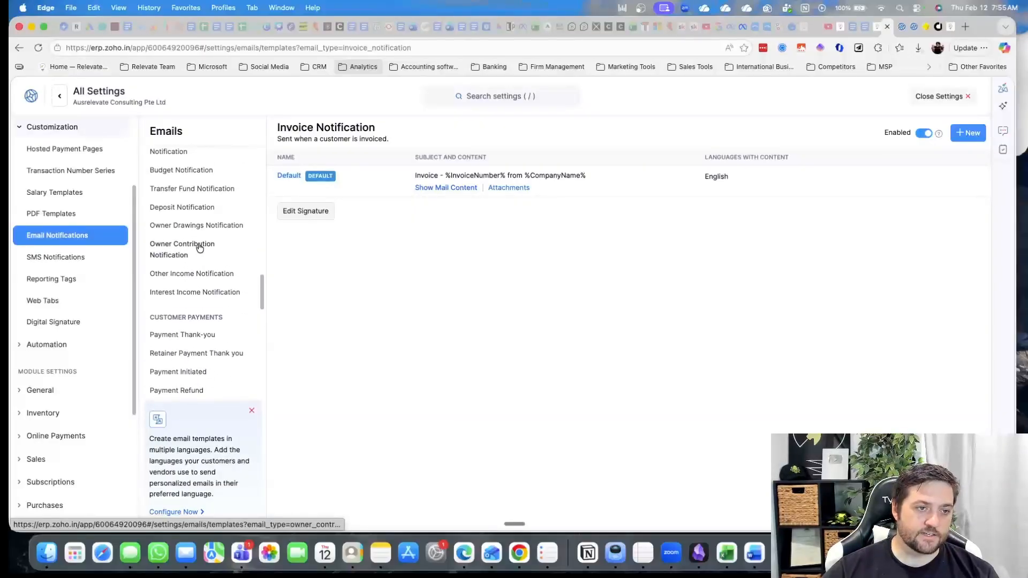
scroll(199, 247, up, 5)
scroll(193, 257, down, 5)
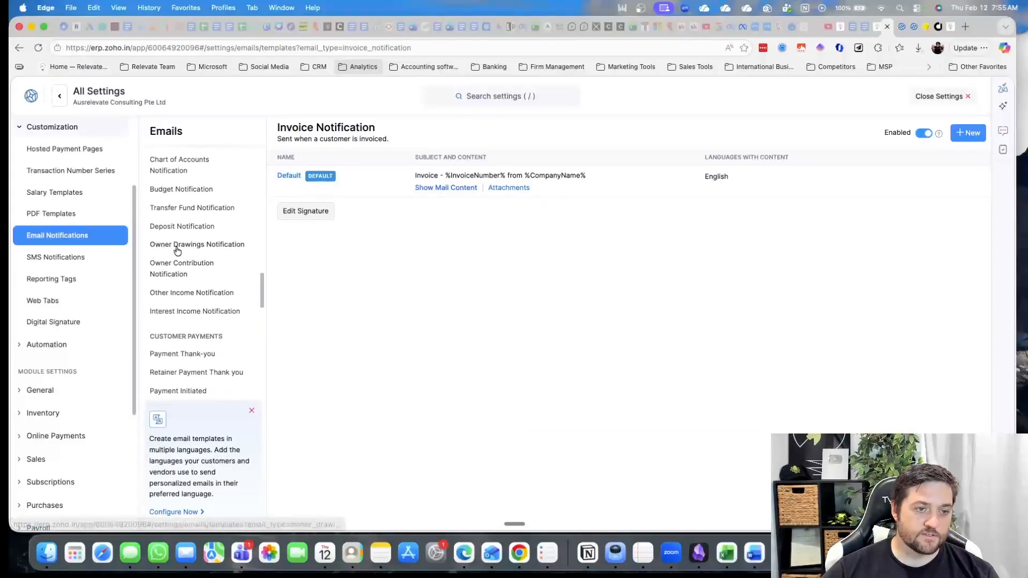
View the Owner Drawings, Owner Contribution and Other Income email notification templates.
click(177, 248)
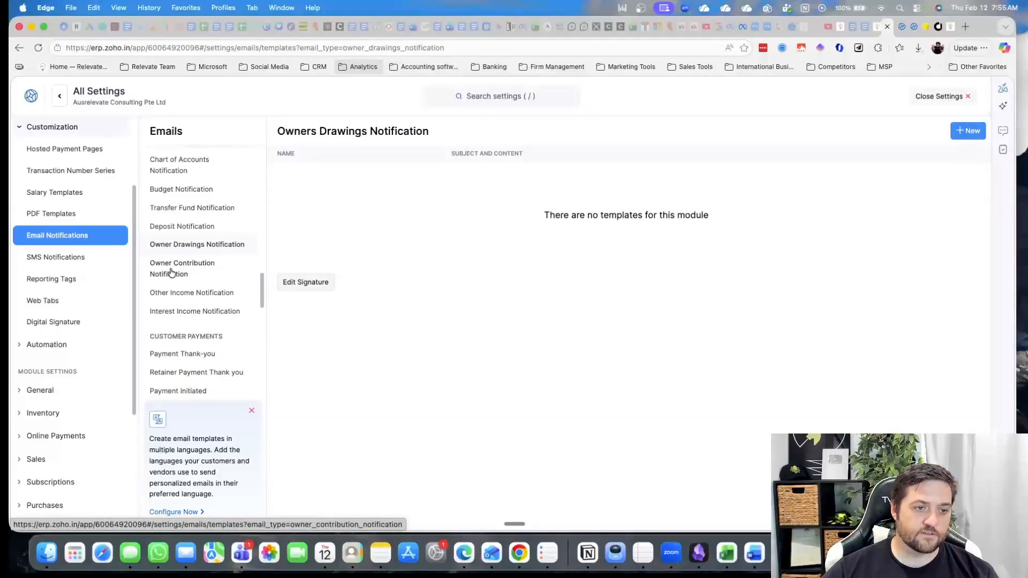
click(179, 271)
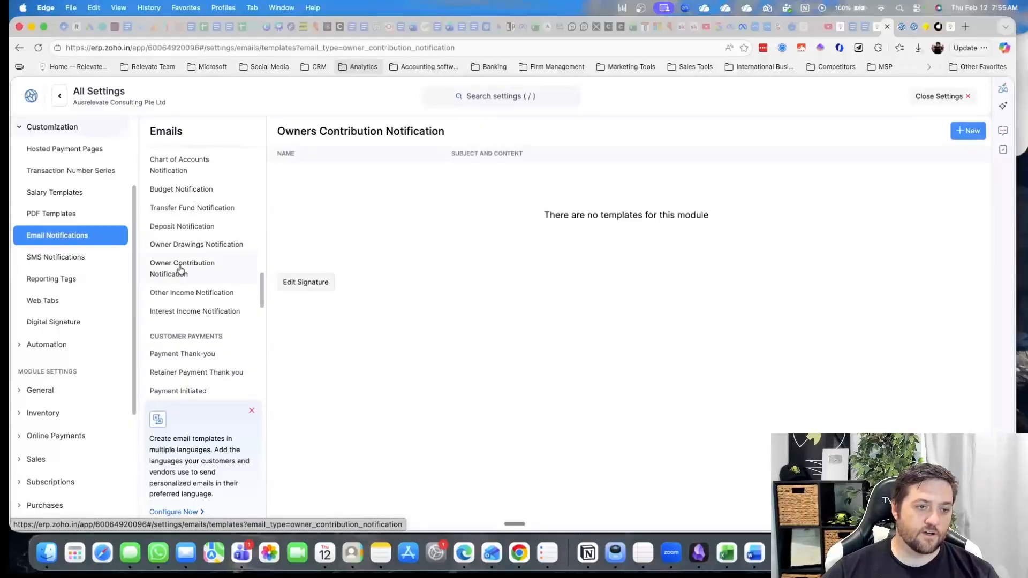
click(194, 297)
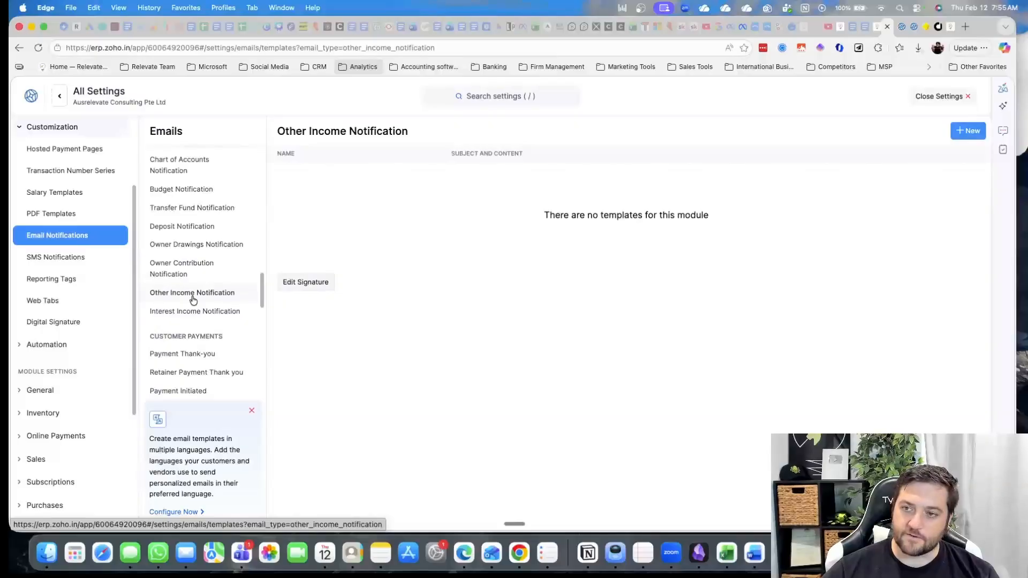
View the SMS Notifications page, and review the new reporting tag form's module associations, tagging levels and configurations.
click(73, 262)
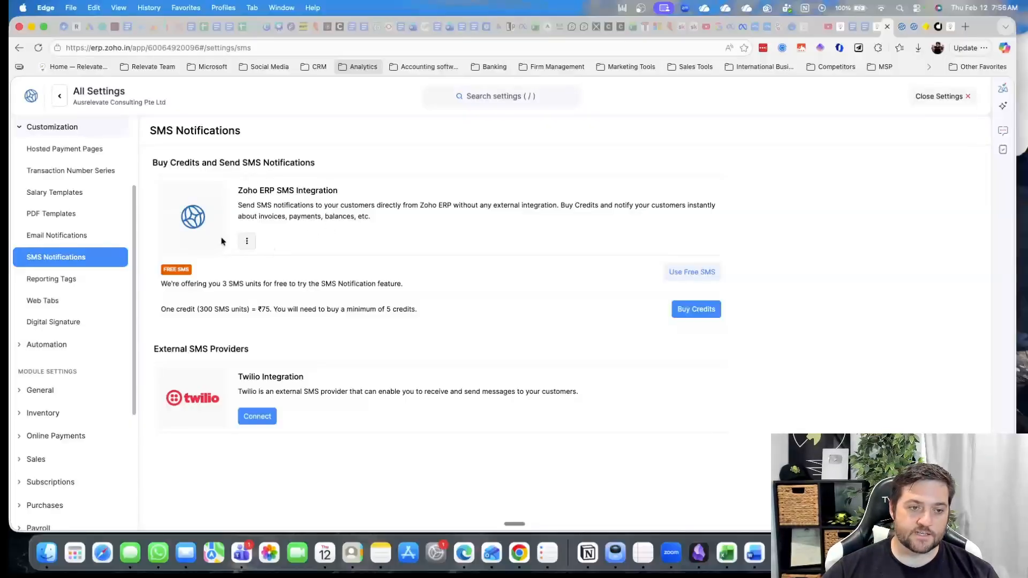
click(71, 283)
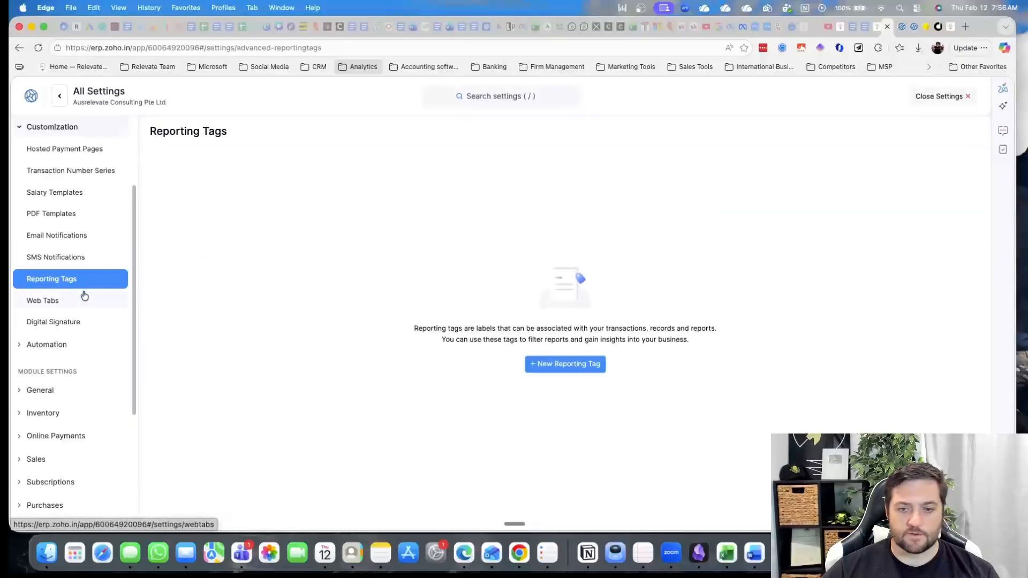
click(567, 367)
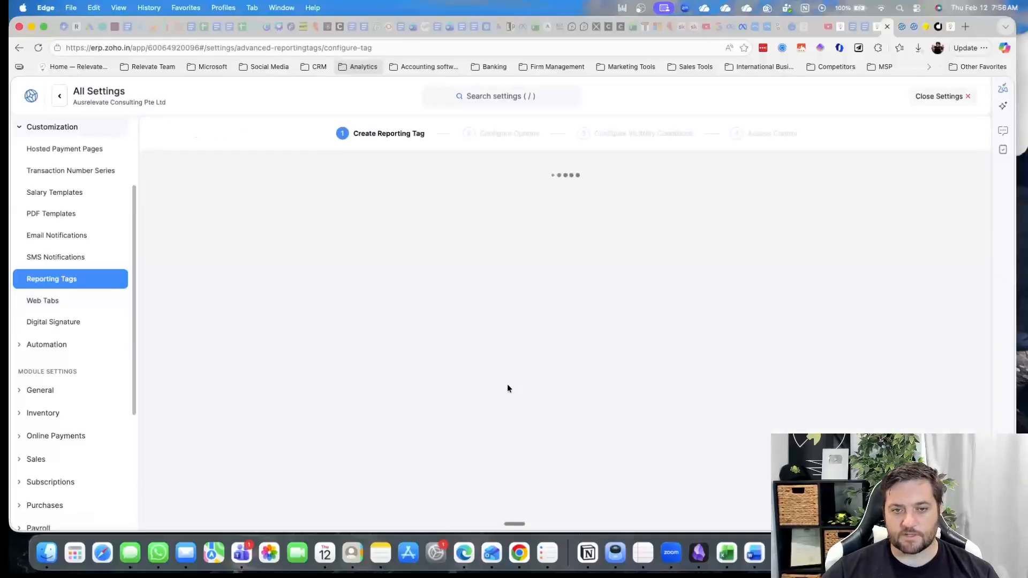
scroll(357, 364, down, 1)
scroll(357, 375, down, 2)
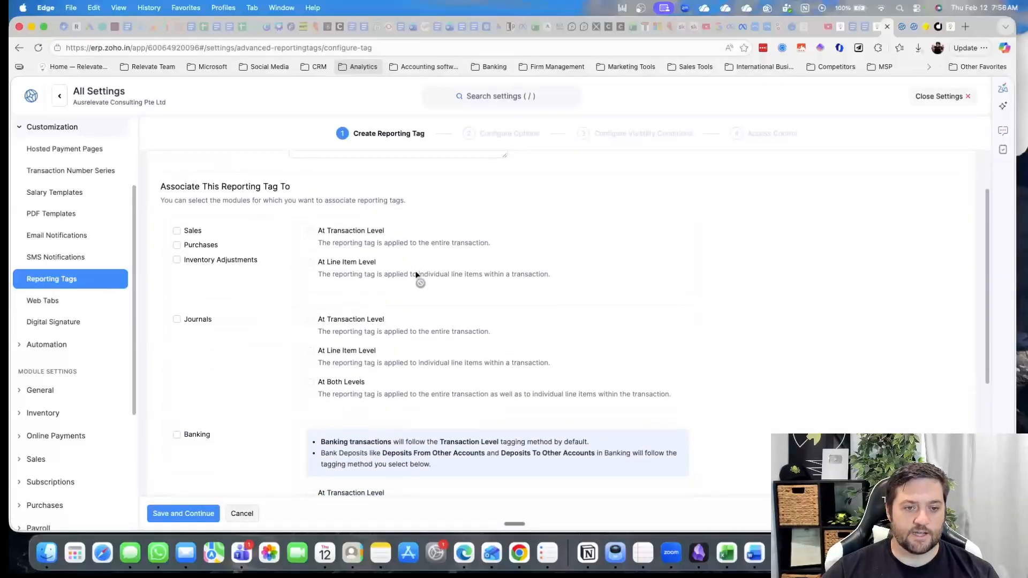
scroll(404, 319, down, 3)
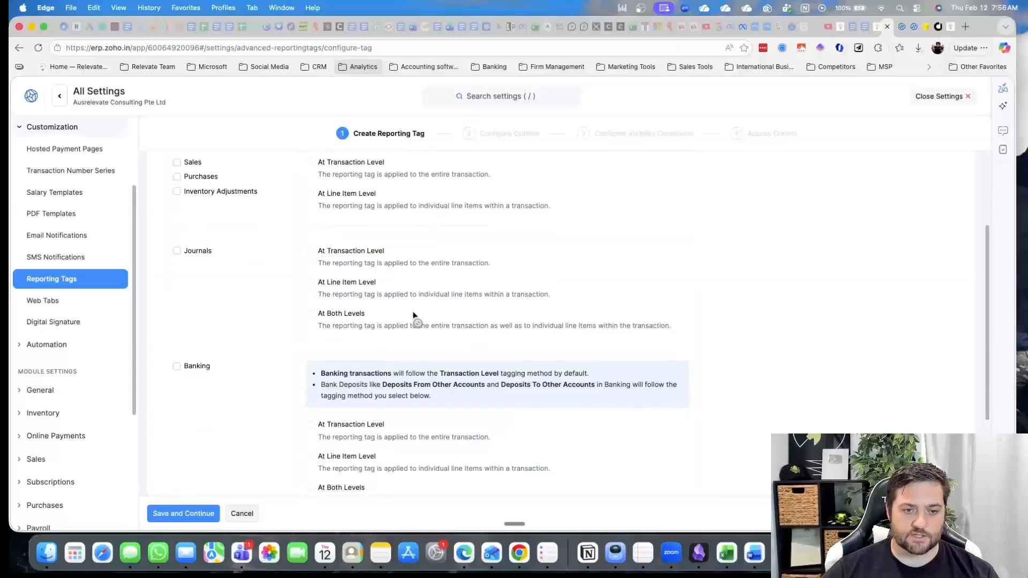
scroll(447, 304, down, 8)
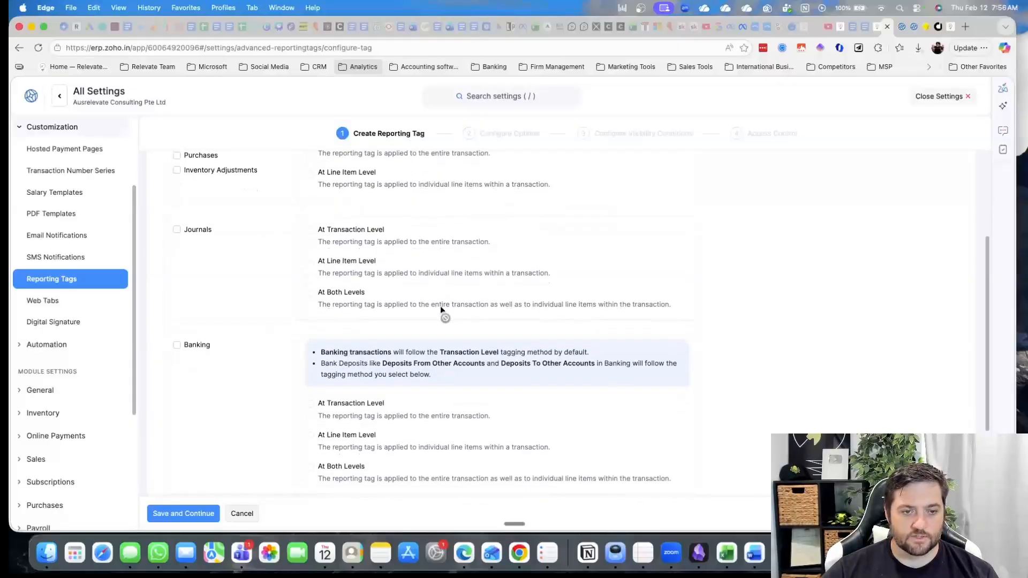
scroll(389, 269, down, 1)
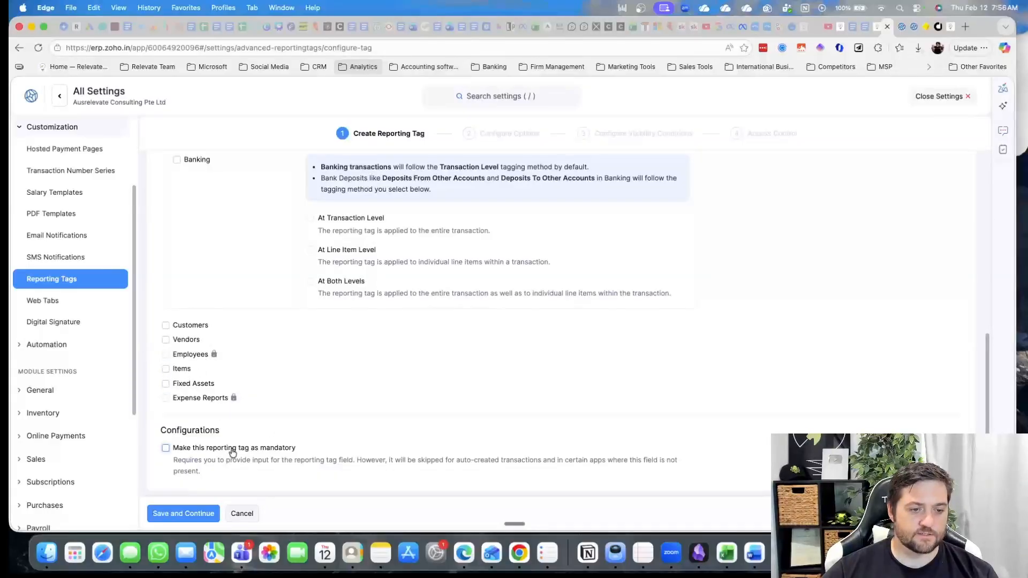
Review the New Web Tab form's name, URL and visibility options, and close it without saving.
click(60, 304)
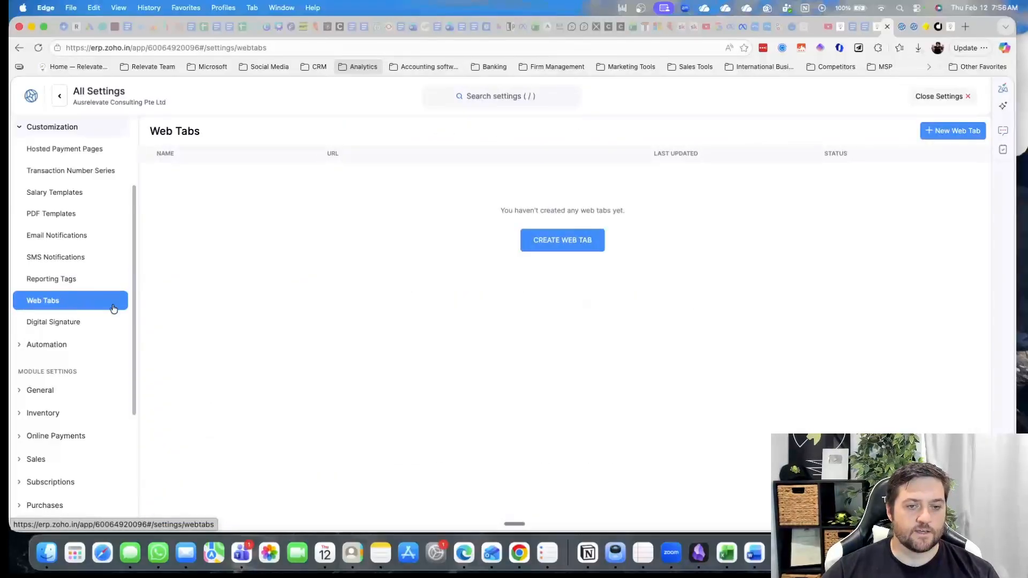
click(578, 247)
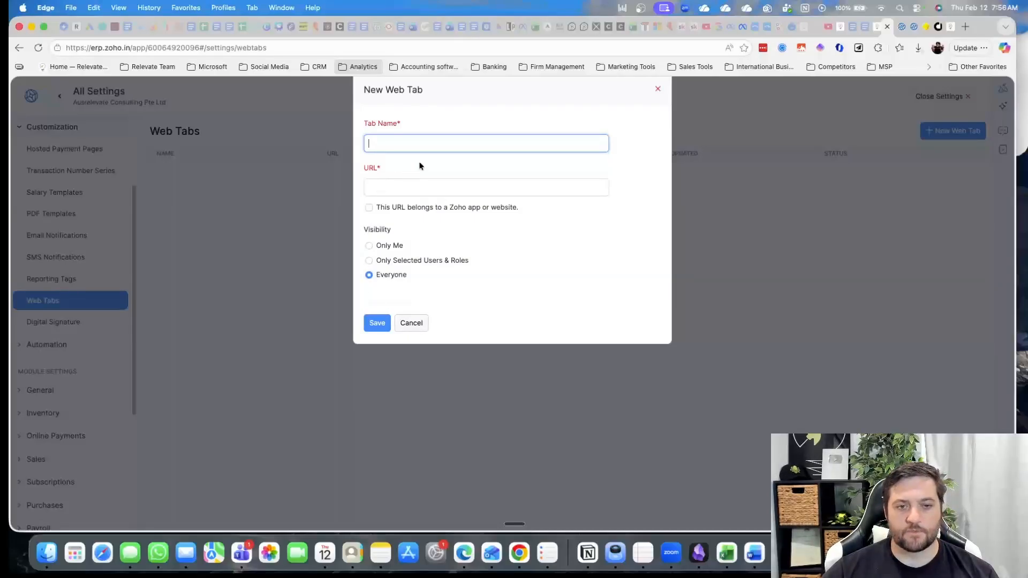
click(410, 324)
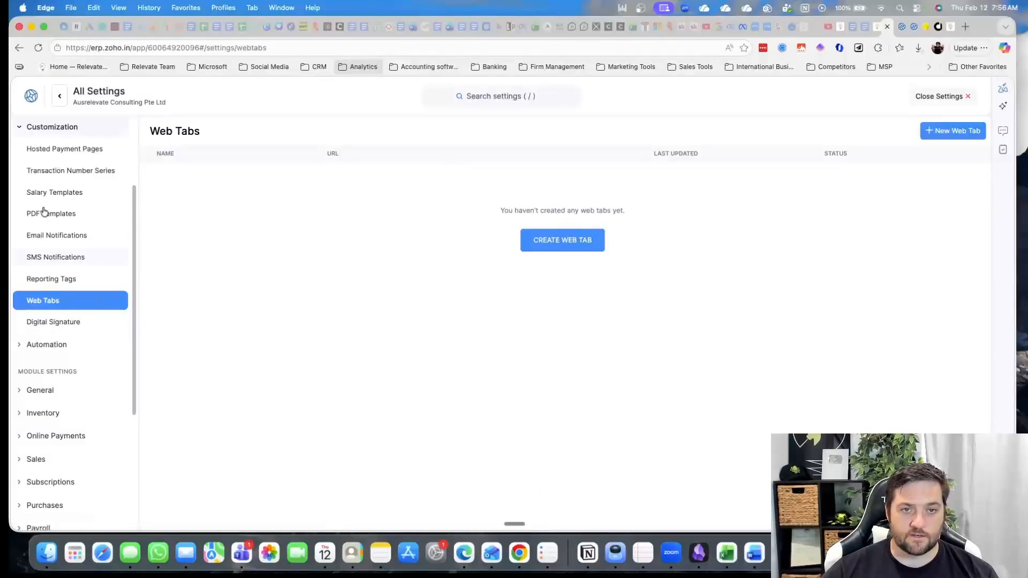
click(51, 322)
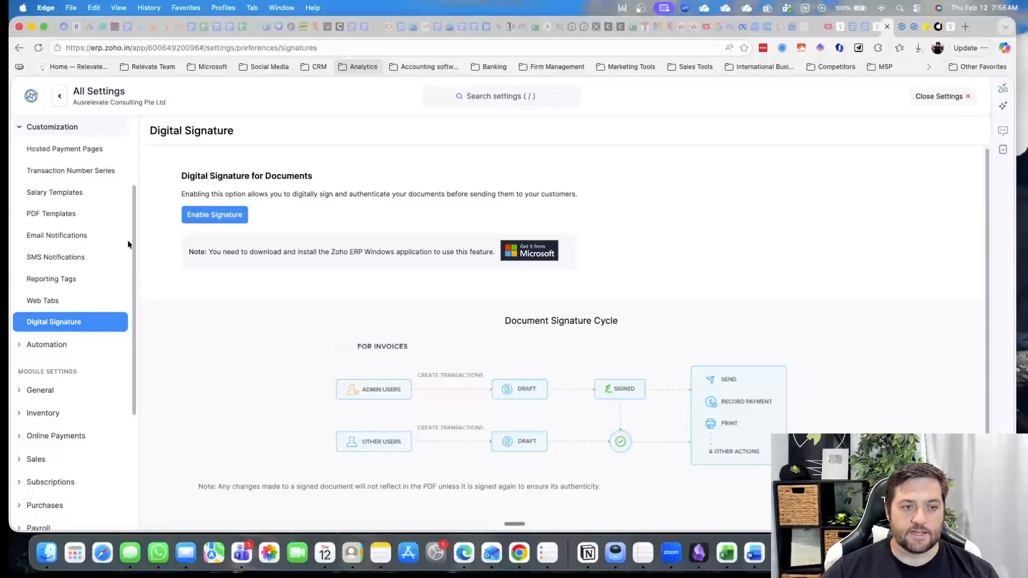
click(80, 301)
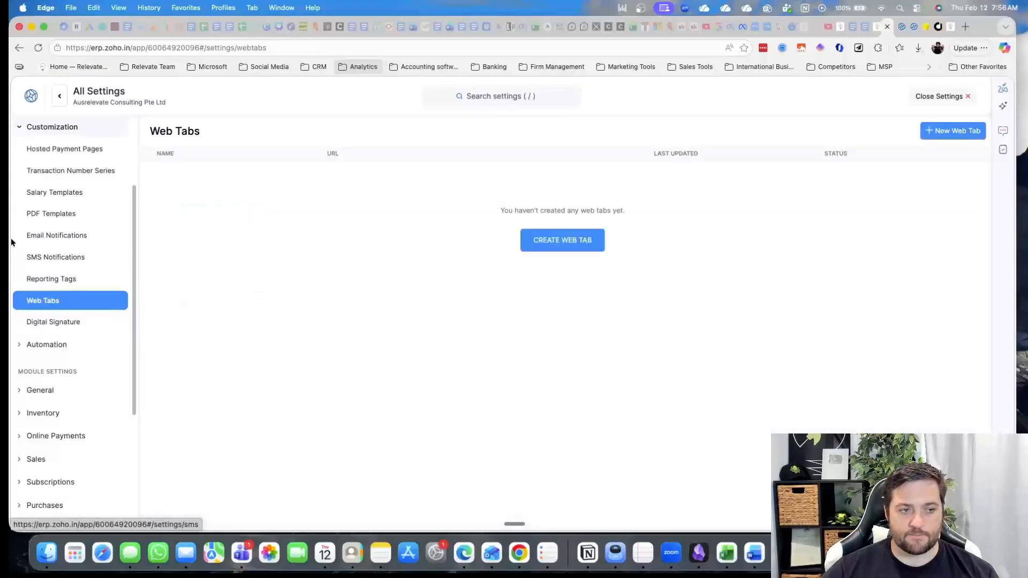
click(563, 247)
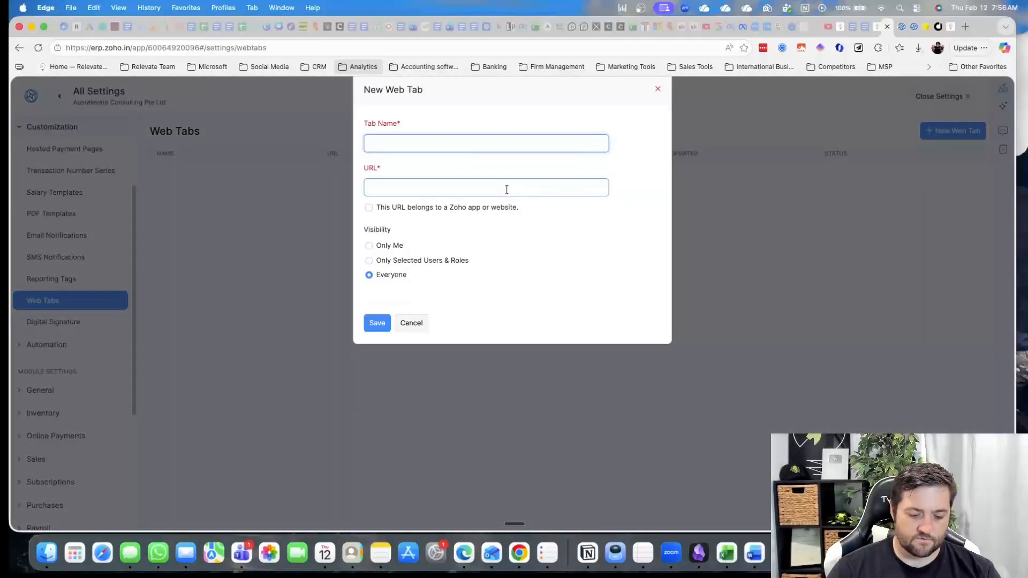
text(Relevate)
key(Tab)
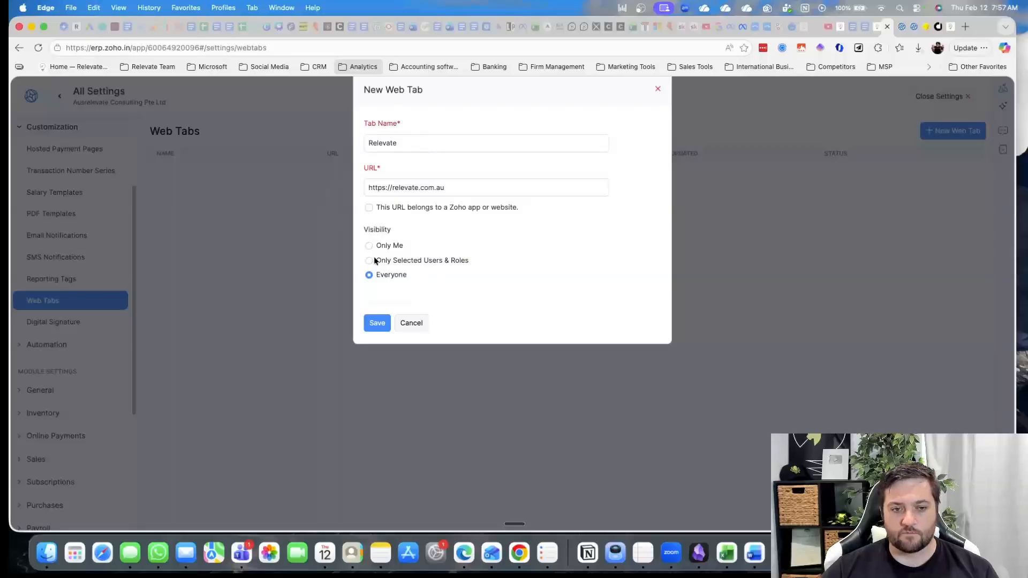
click(377, 321)
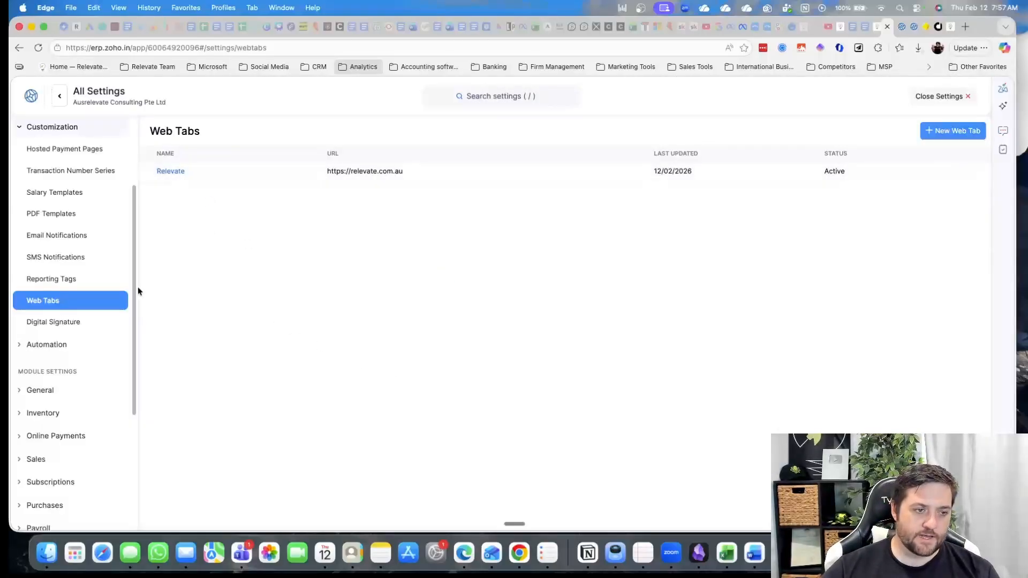
Review the digital signature settings and the automation settings for workflow rules, actions, logs, schedules and expense report automation.
click(74, 323)
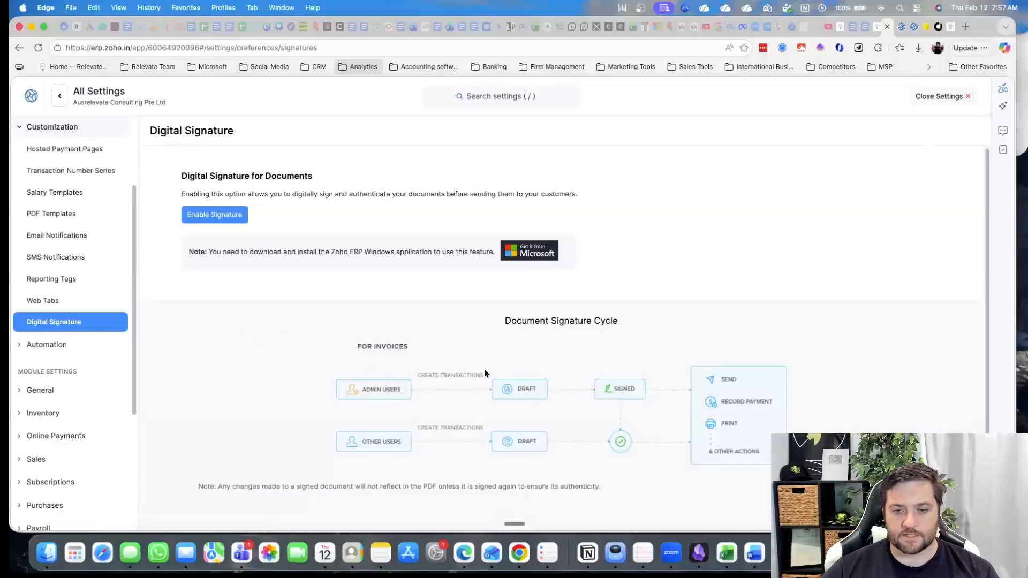
scroll(320, 311, down, 1)
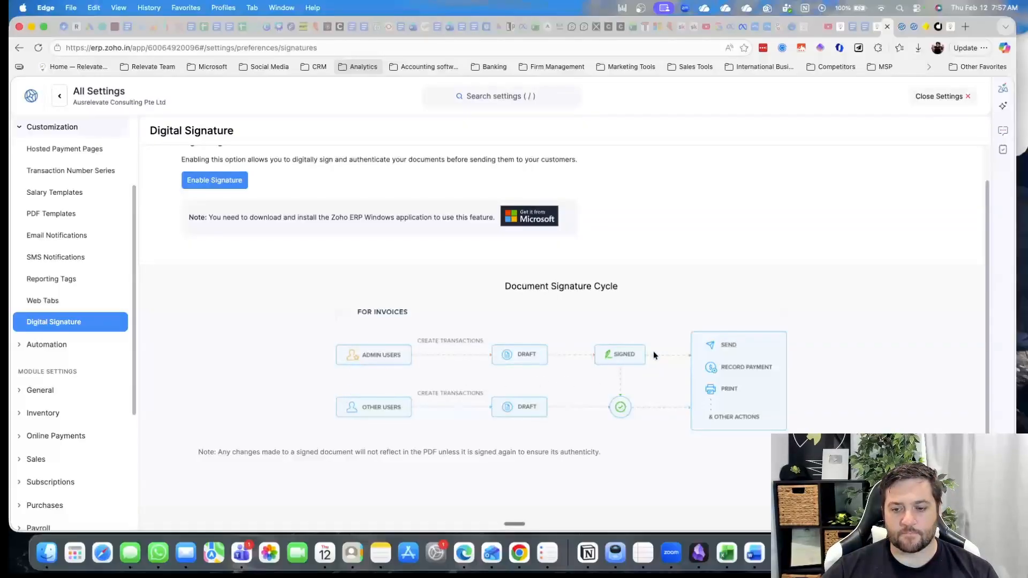
click(49, 346)
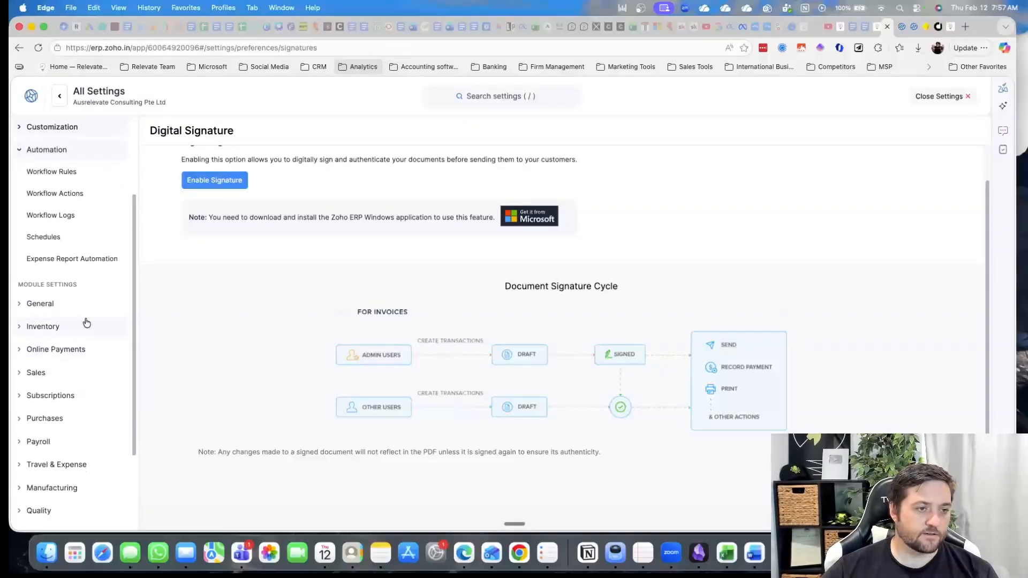
click(65, 172)
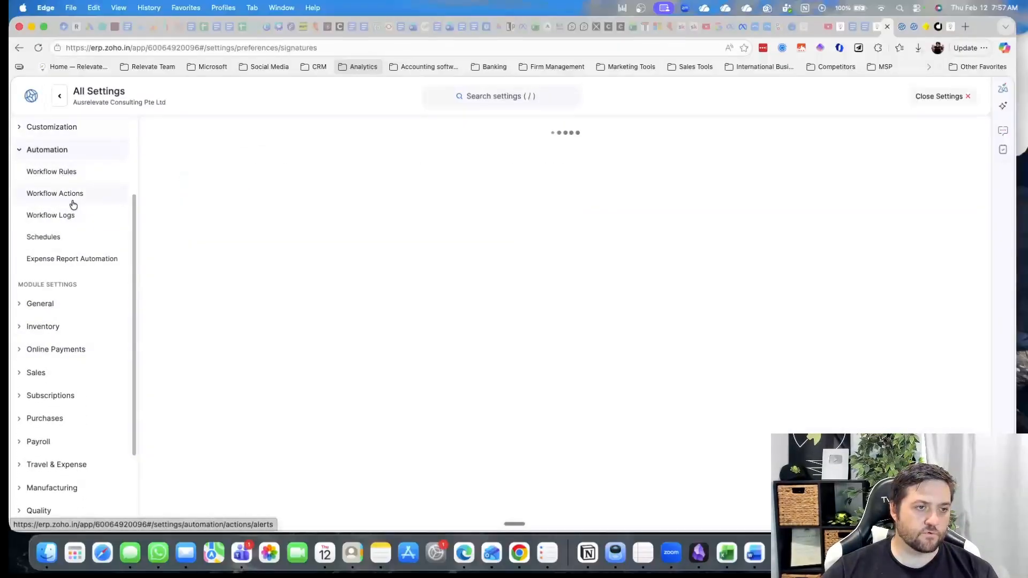
click(72, 198)
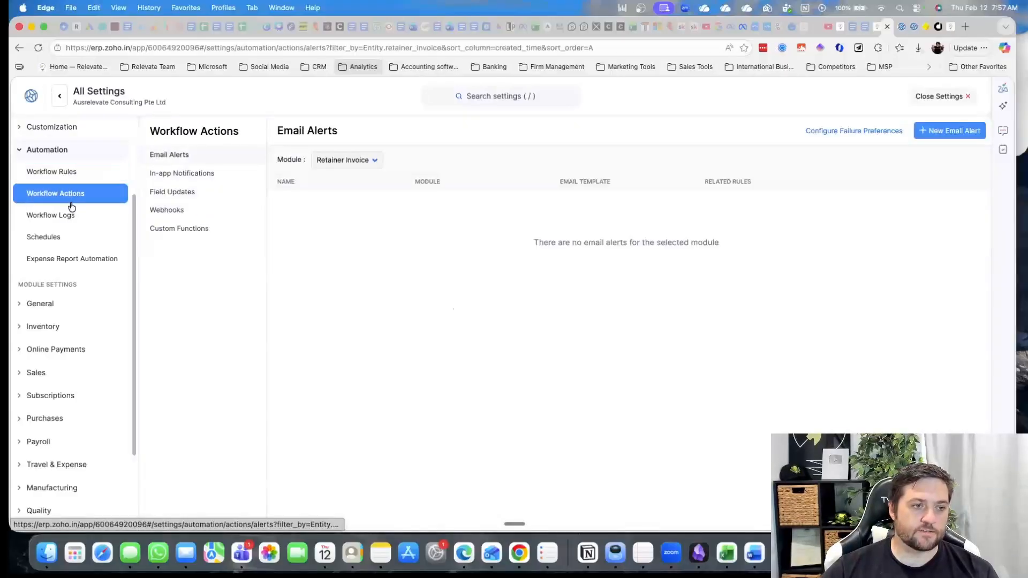
click(66, 217)
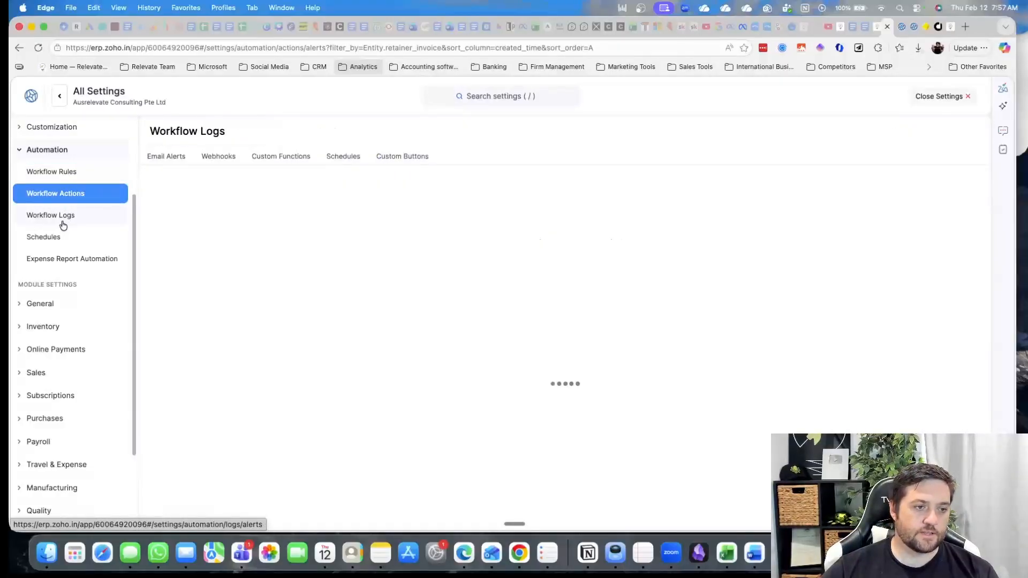
click(60, 237)
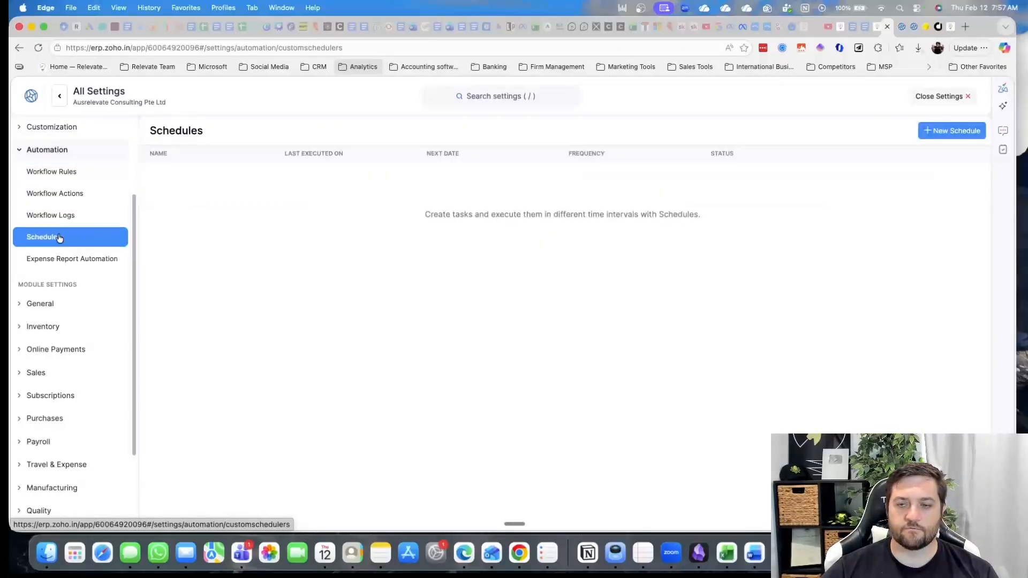
click(92, 264)
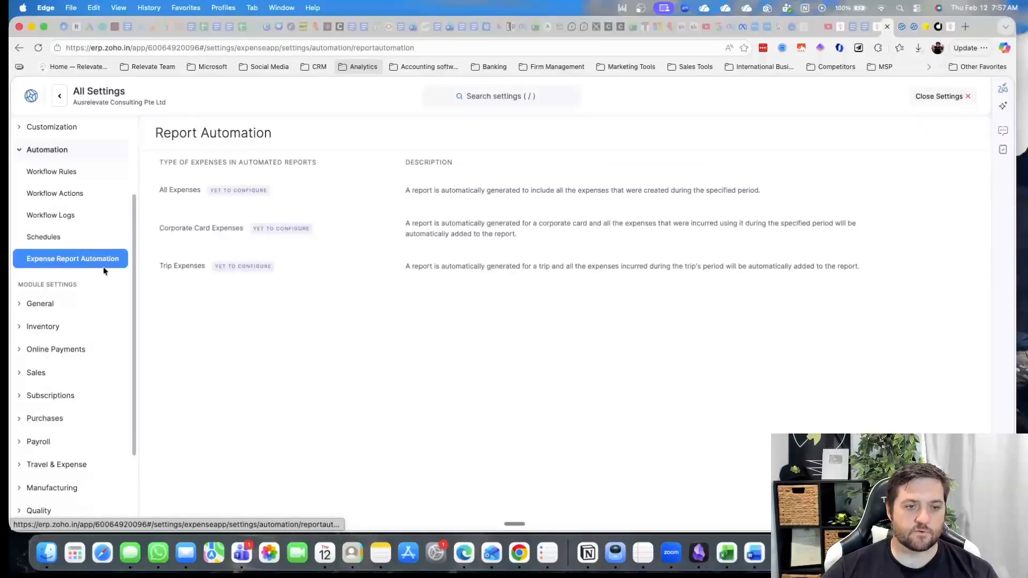
Look through the general module settings for employees and contractors, including contractor preferences, custom fields and custom buttons.
click(51, 307)
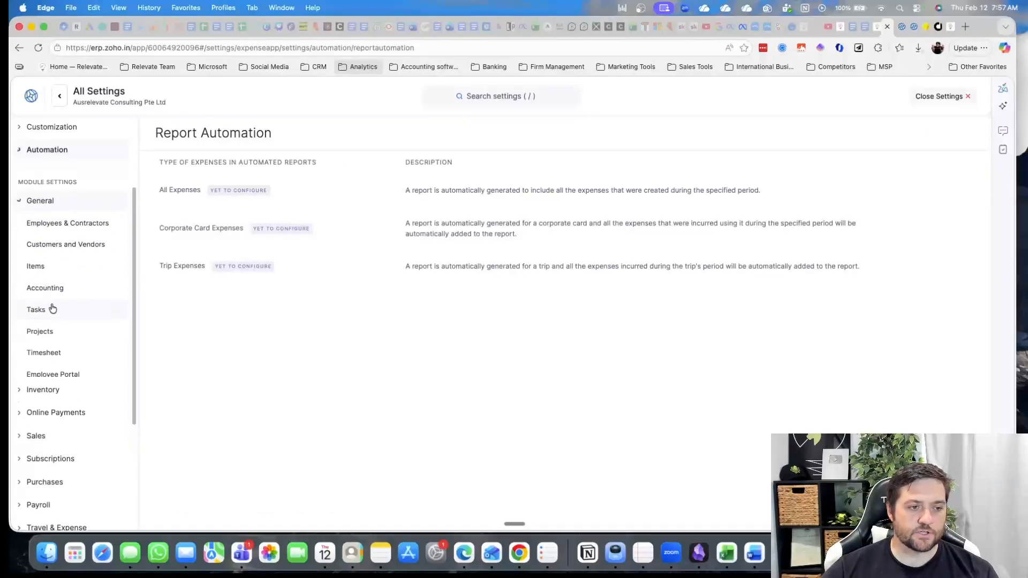
click(70, 216)
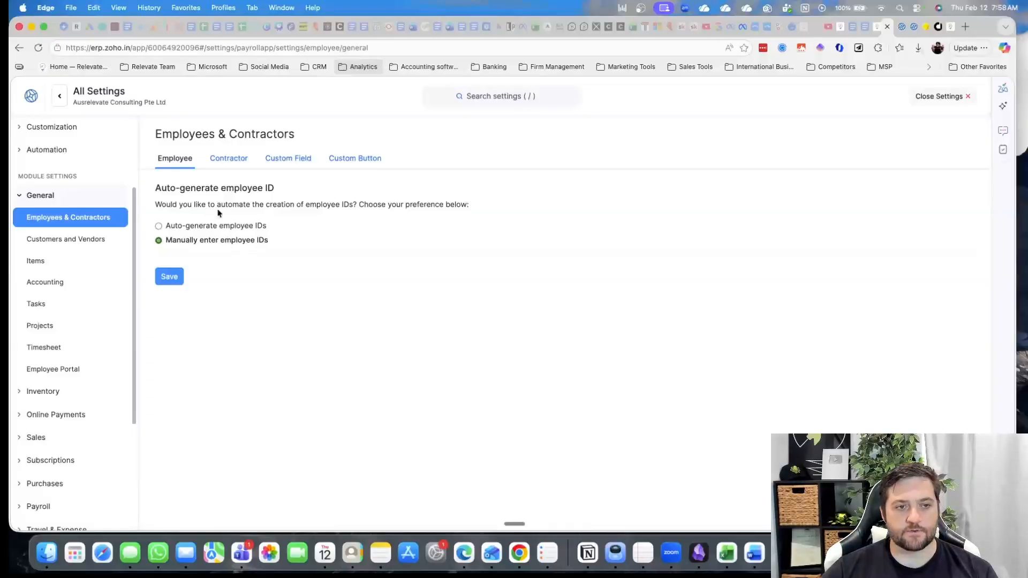
click(230, 161)
click(281, 161)
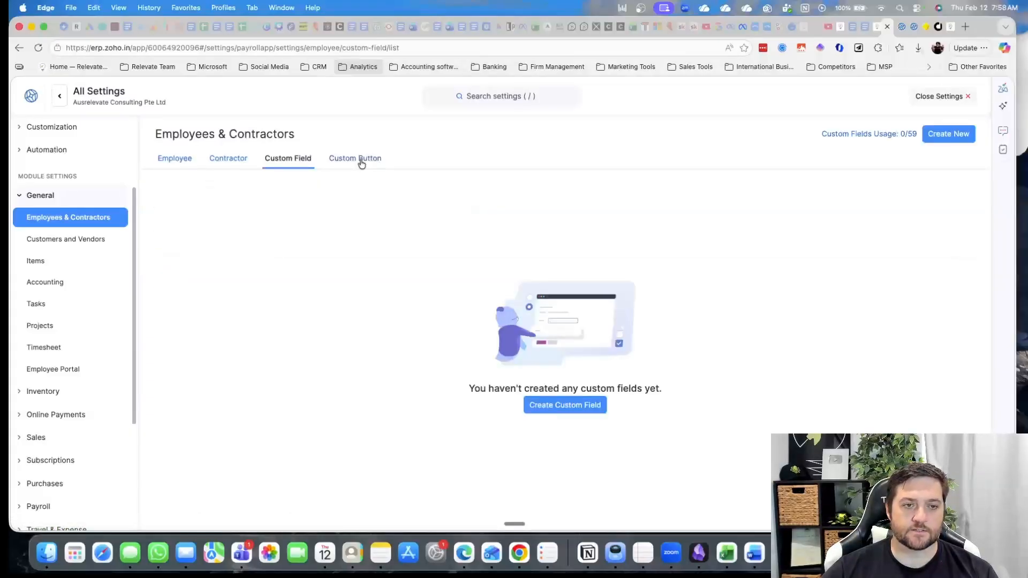
click(362, 161)
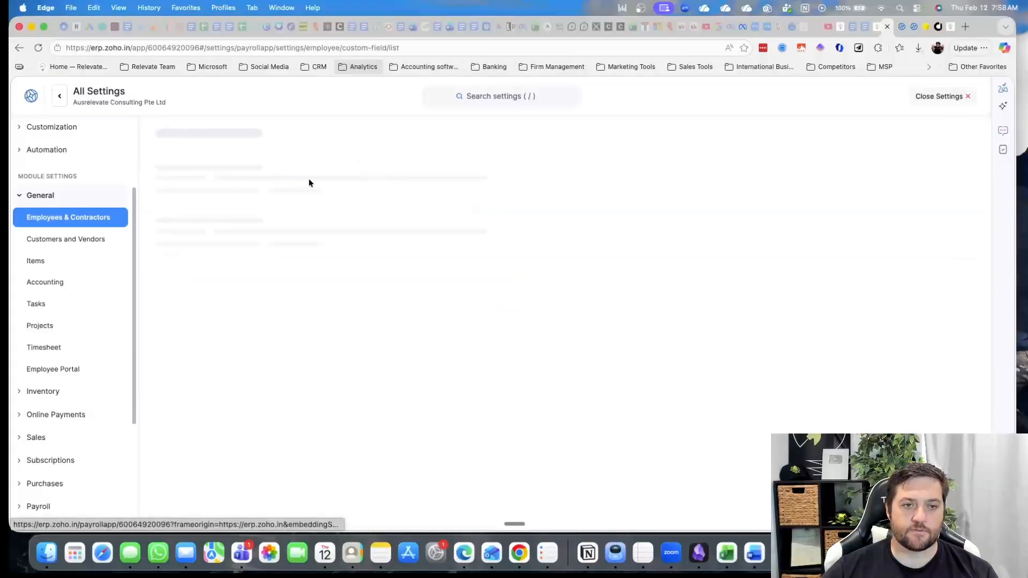
Review the general customer and vendor preferences, switching the customer credit limit on and off again to inspect its options.
click(92, 239)
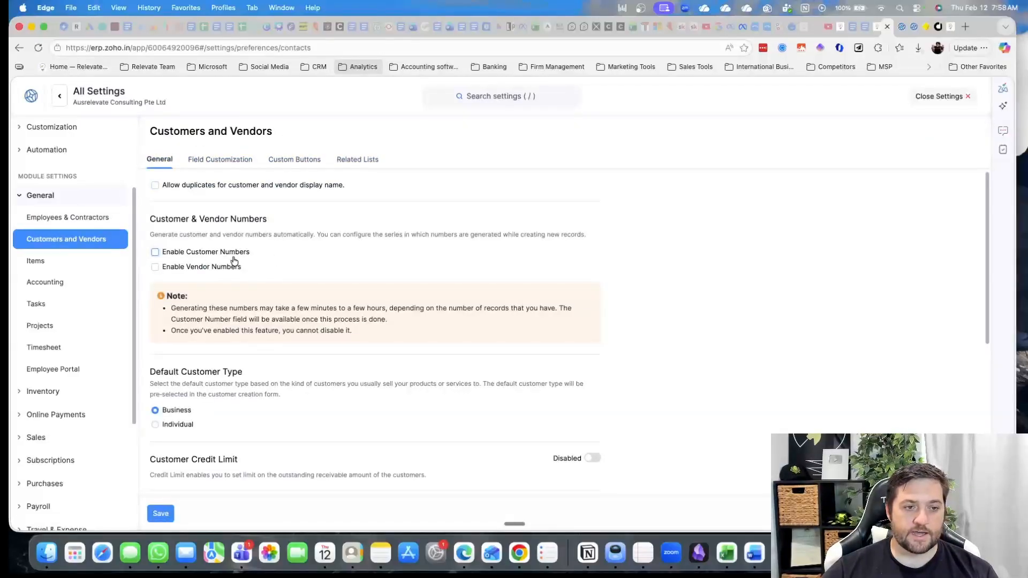
scroll(355, 277, down, 3)
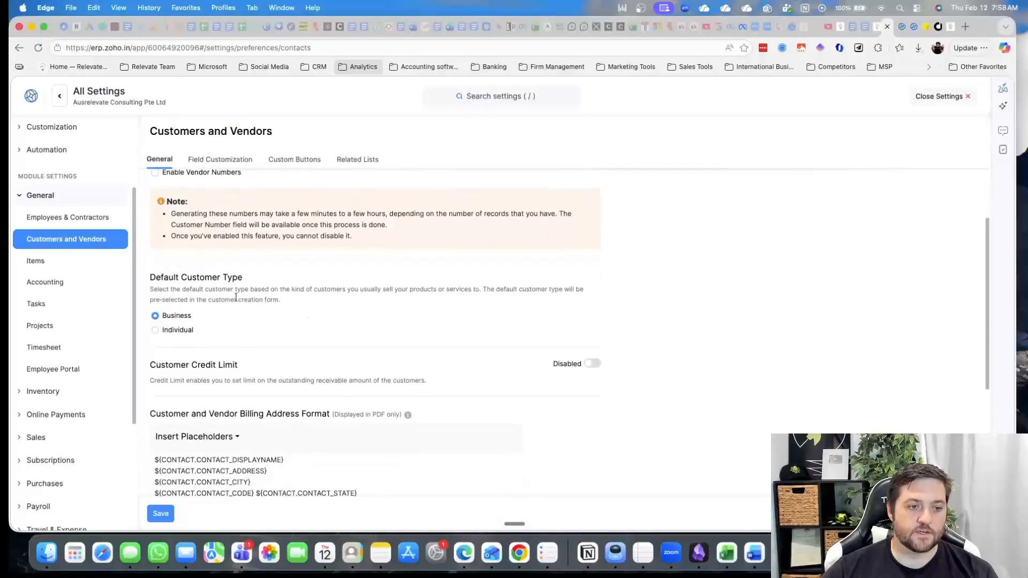
scroll(251, 319, down, 7)
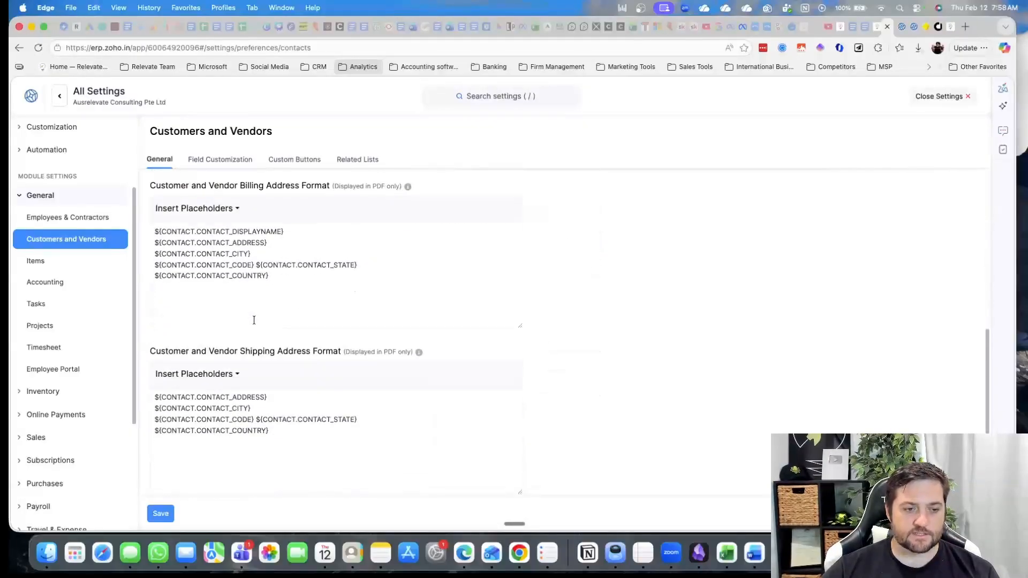
scroll(177, 208, up, 3)
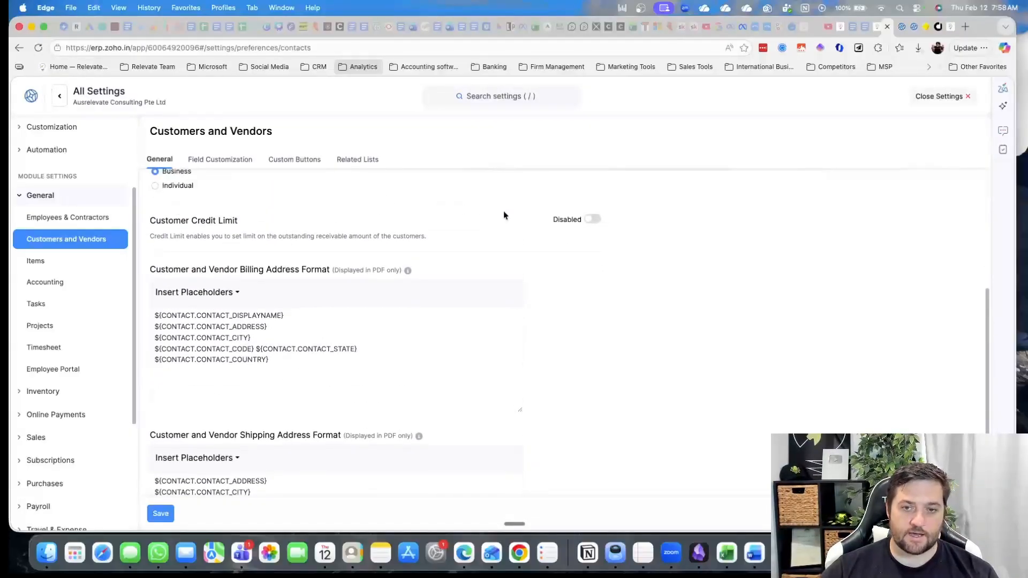
click(593, 220)
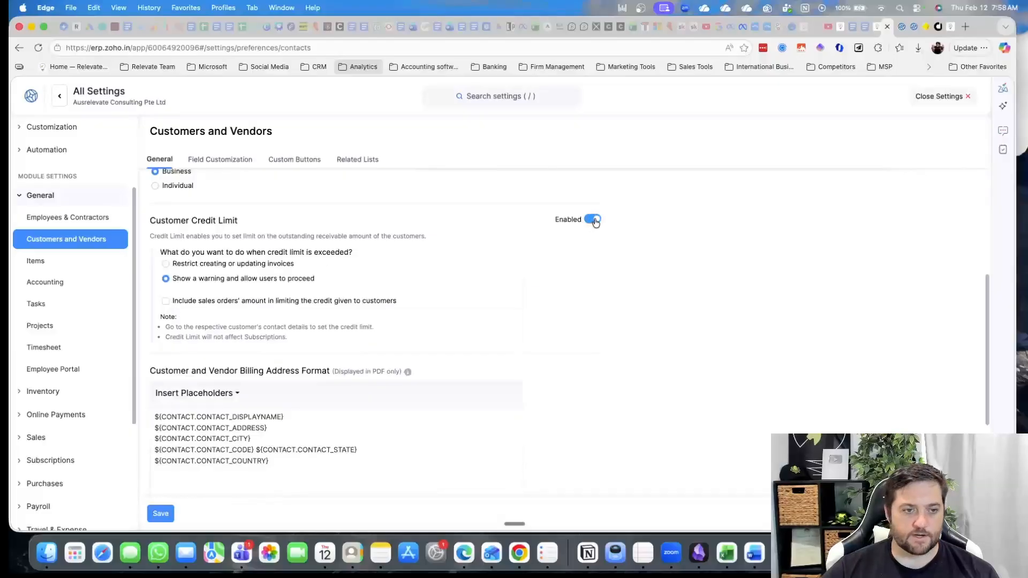
click(593, 220)
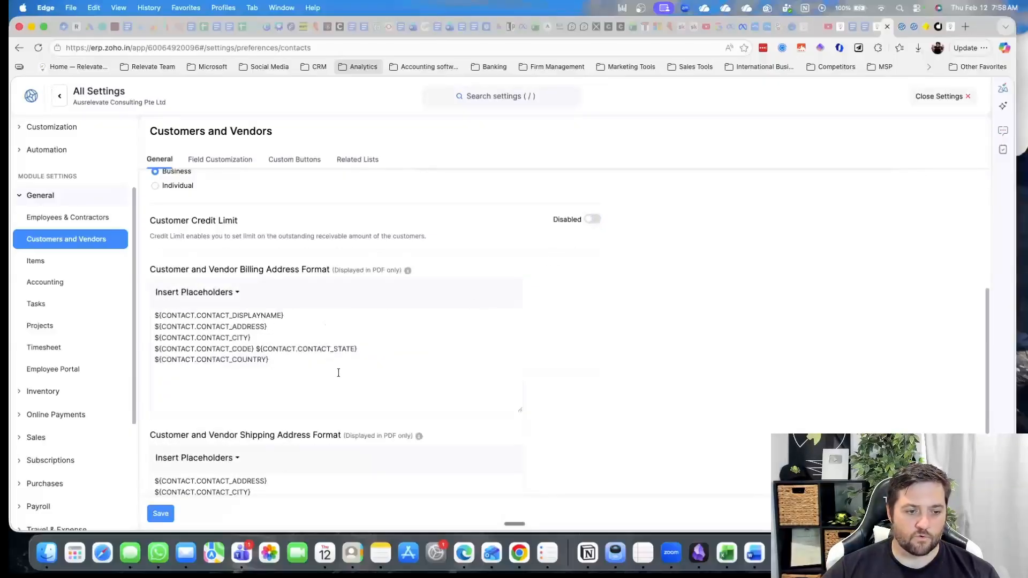
scroll(340, 371, down, 4)
scroll(275, 333, up, 10)
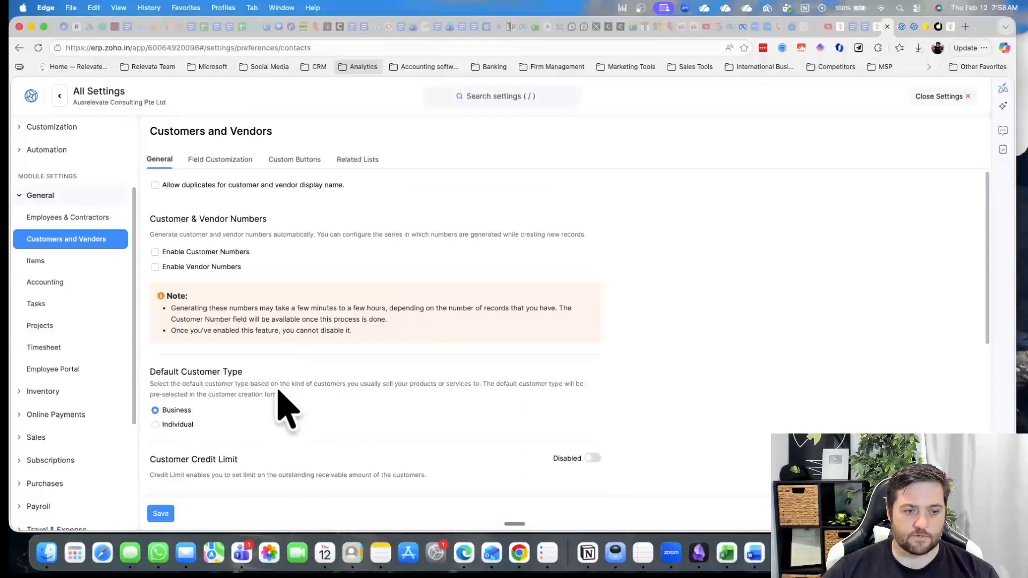
View the field customization, custom buttons and related lists for customers and vendors.
click(211, 160)
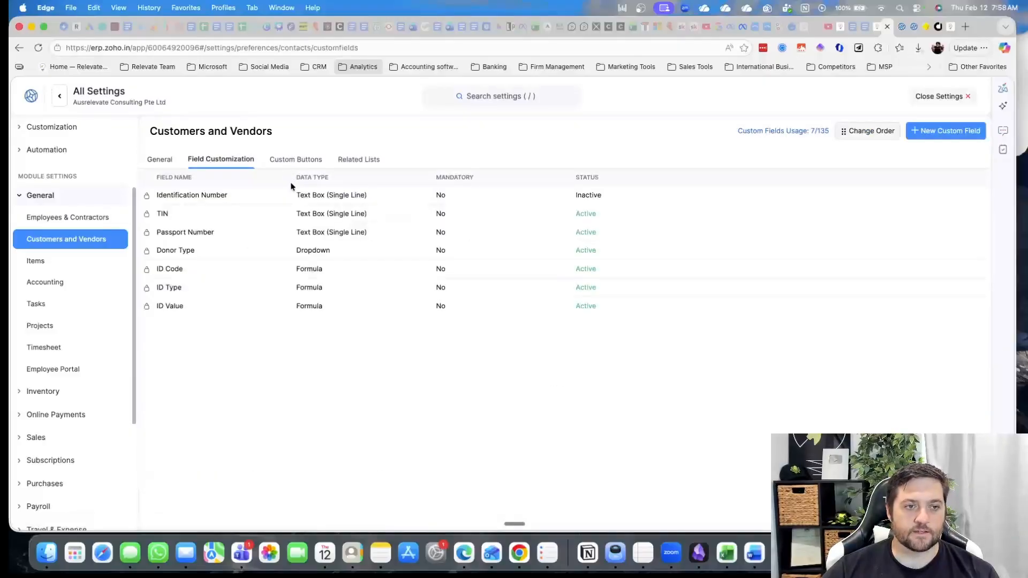
click(311, 162)
click(354, 160)
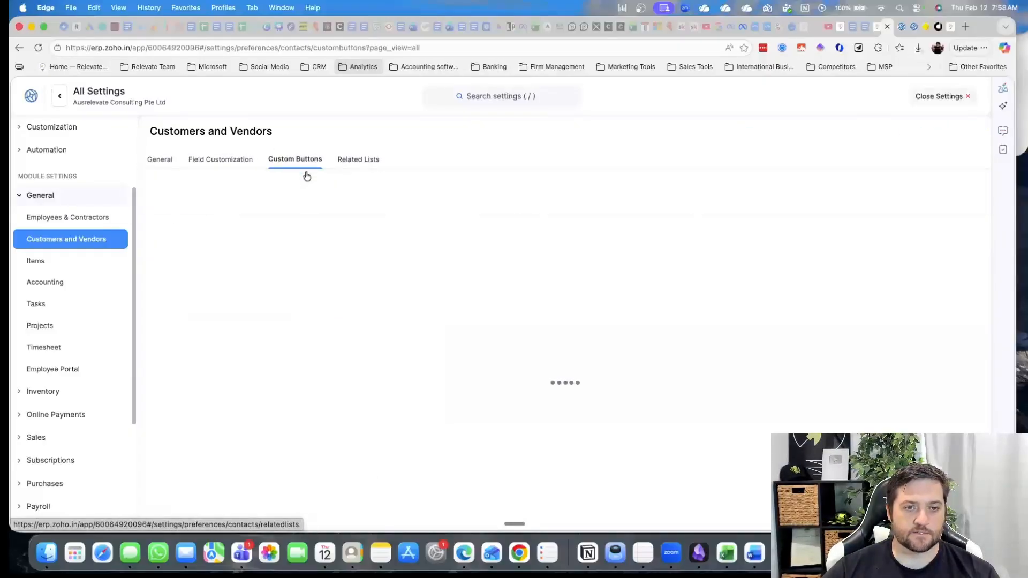
Examine the general item preferences, including price lists, inventory tracking, advanced tracking and stock notification options.
click(66, 262)
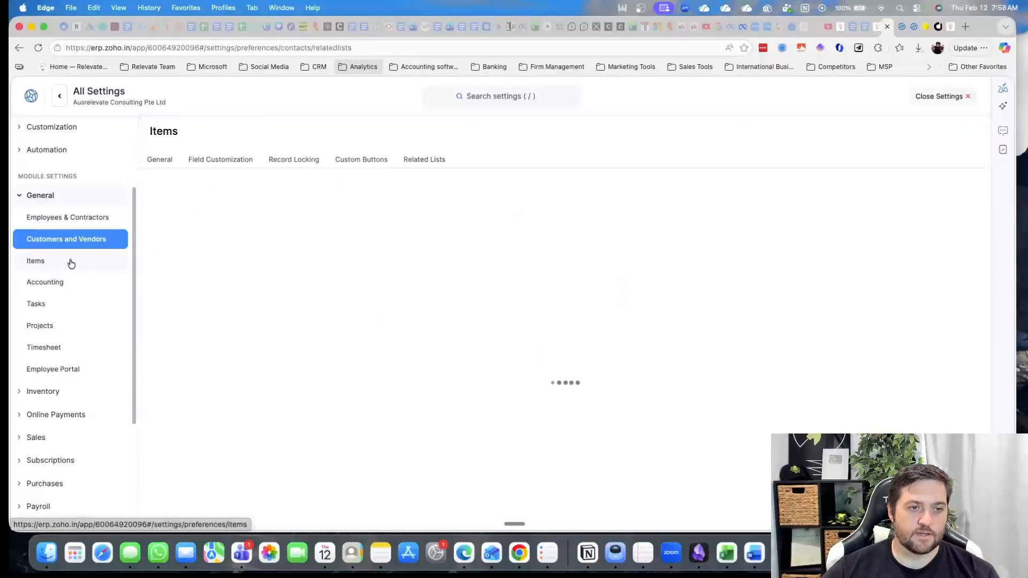
scroll(303, 358, down, 5)
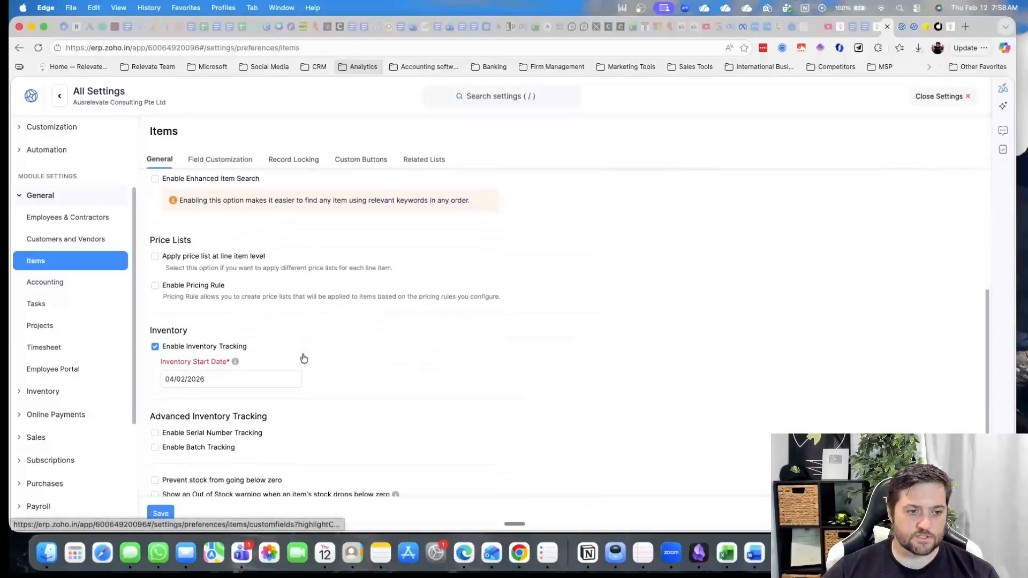
scroll(304, 358, down, 2)
scroll(304, 357, down, 2)
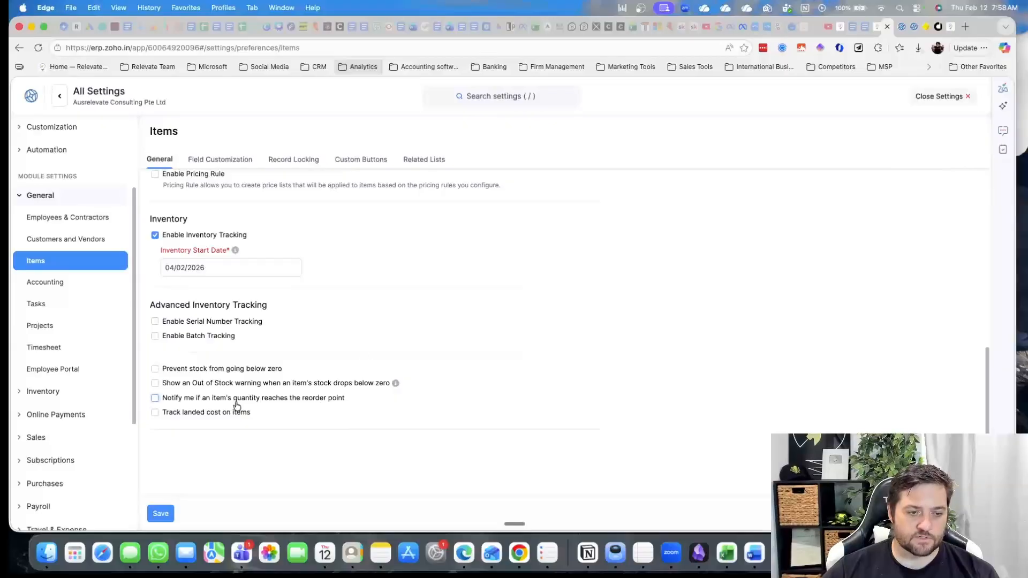
Review the general accounting preferences, including chart of accounts, currency exchange gain/loss, journal and recurring journal options.
click(69, 285)
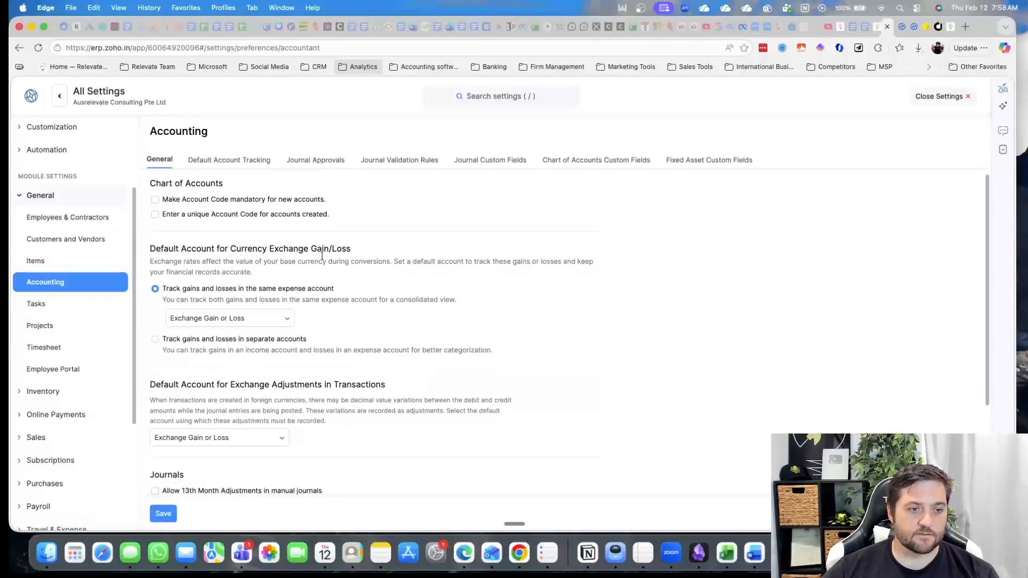
scroll(323, 260, down, 1)
scroll(324, 260, up, 1)
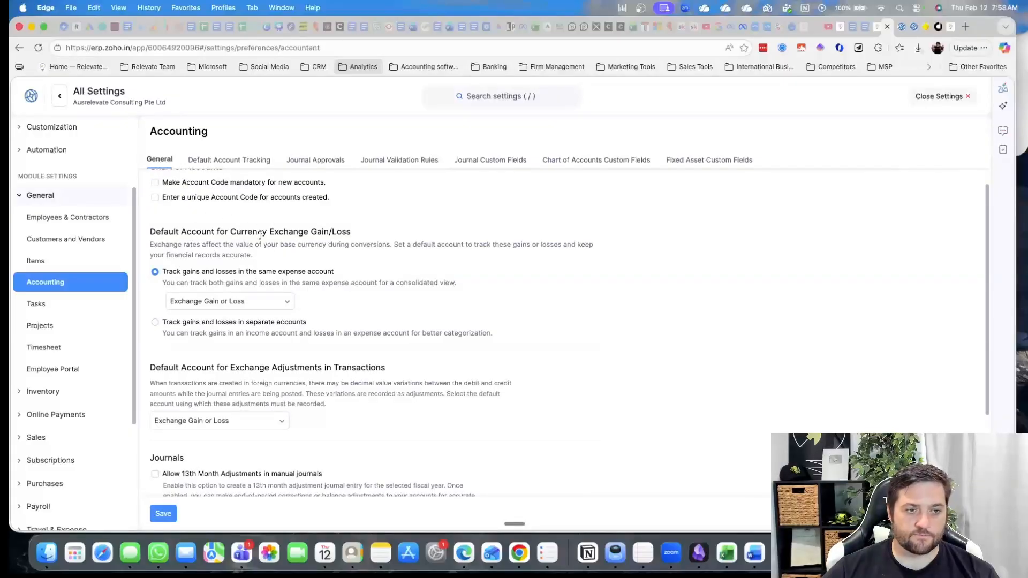
scroll(378, 261, down, 5)
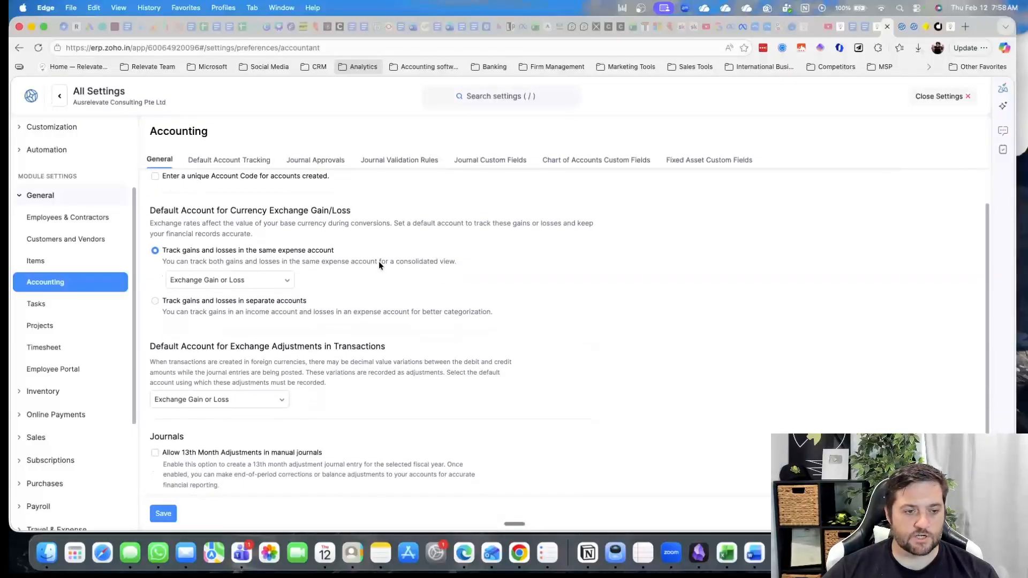
scroll(323, 223, up, 2)
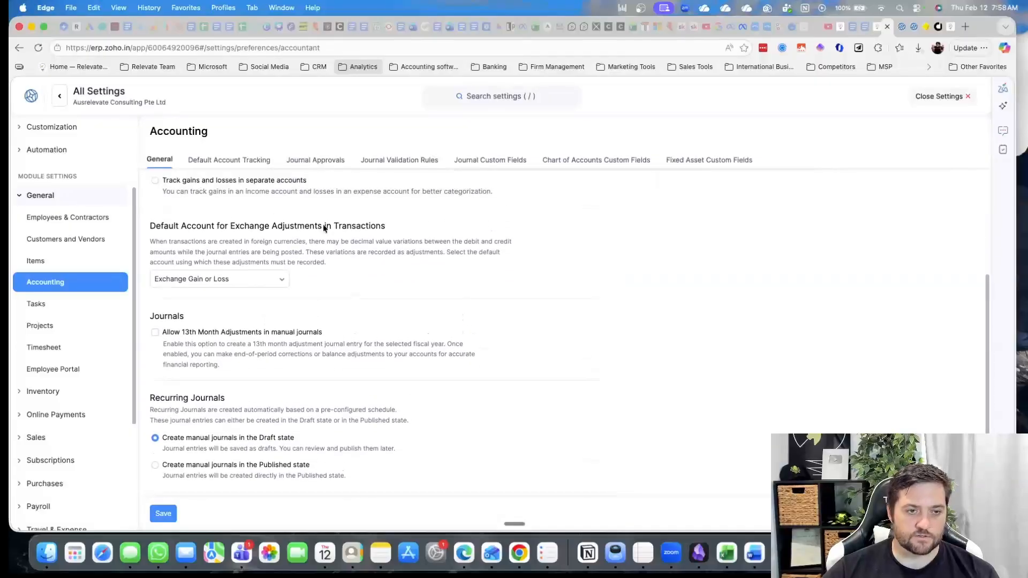
View the accounting settings for journal validation rules, journal approvals, default account tracking, and journal and chart of accounts custom fields.
click(397, 162)
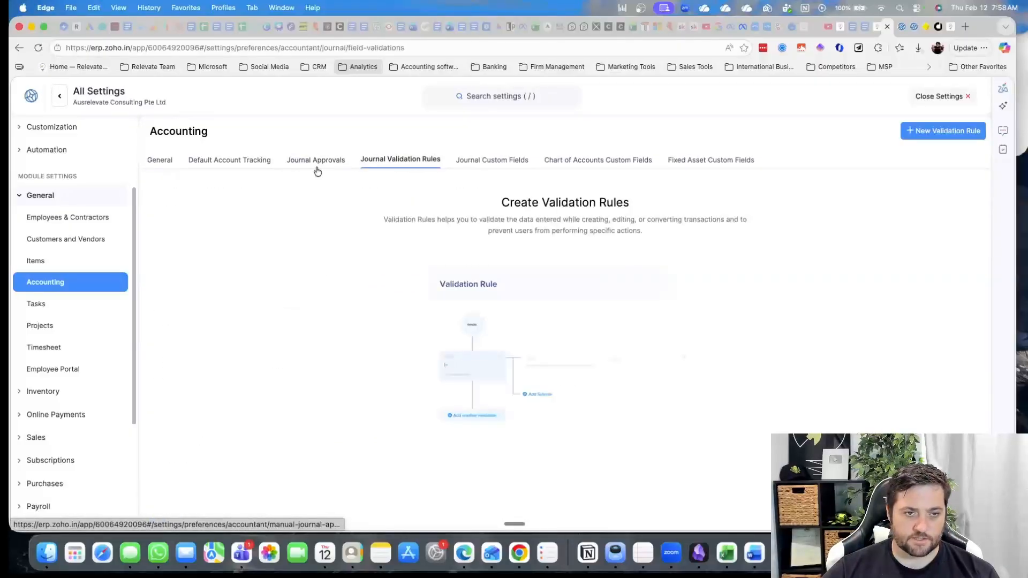
click(316, 164)
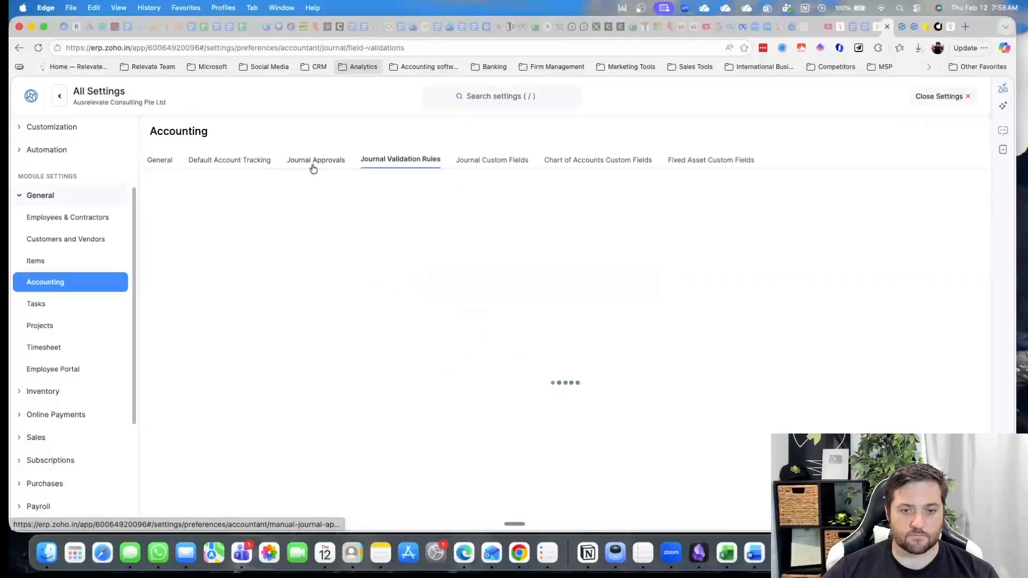
click(220, 161)
click(498, 163)
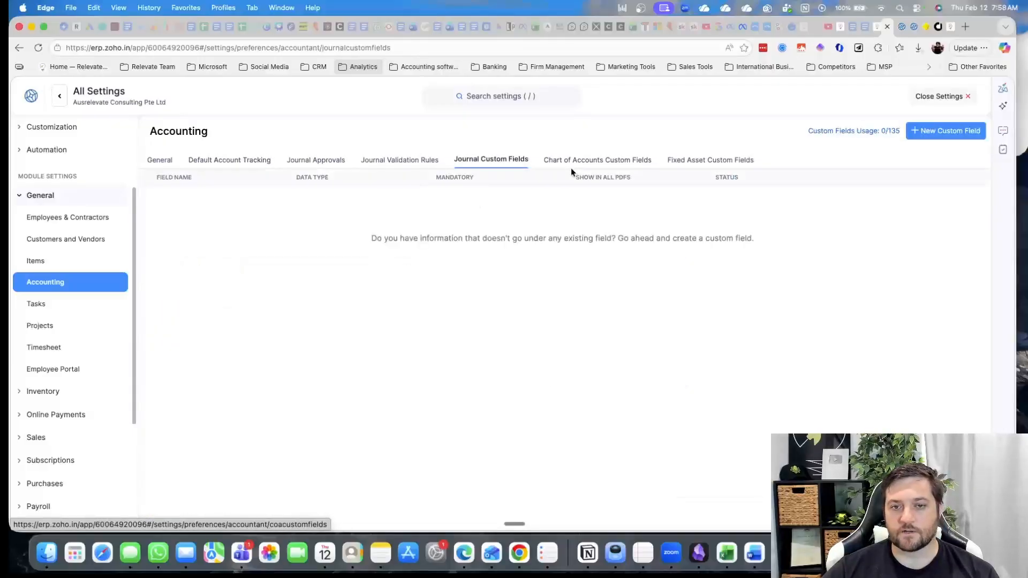
click(575, 167)
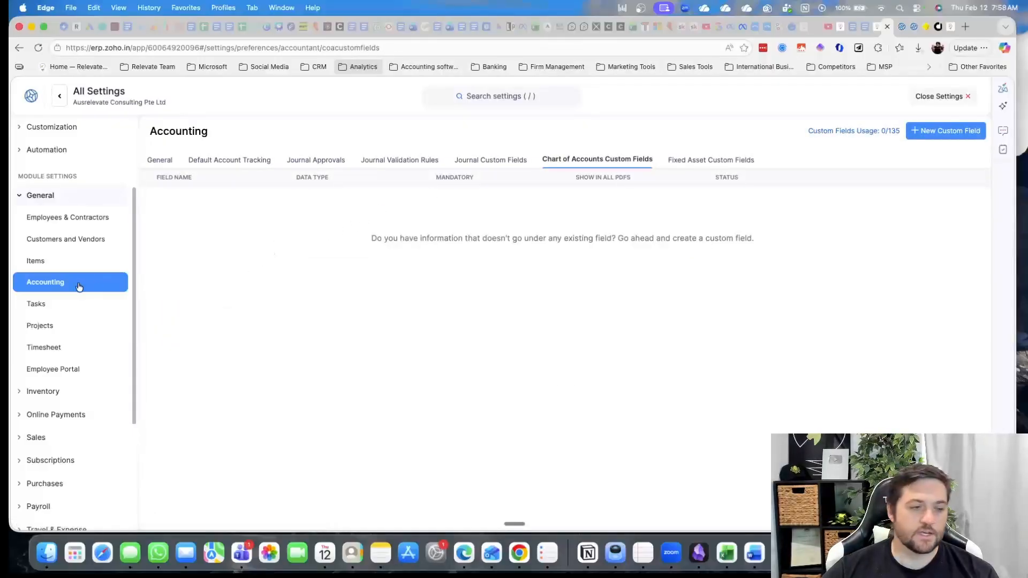
Look through the Tasks, Projects and Timesheet settings, inspecting the timesheet's time round-off options without changing the selection.
click(65, 304)
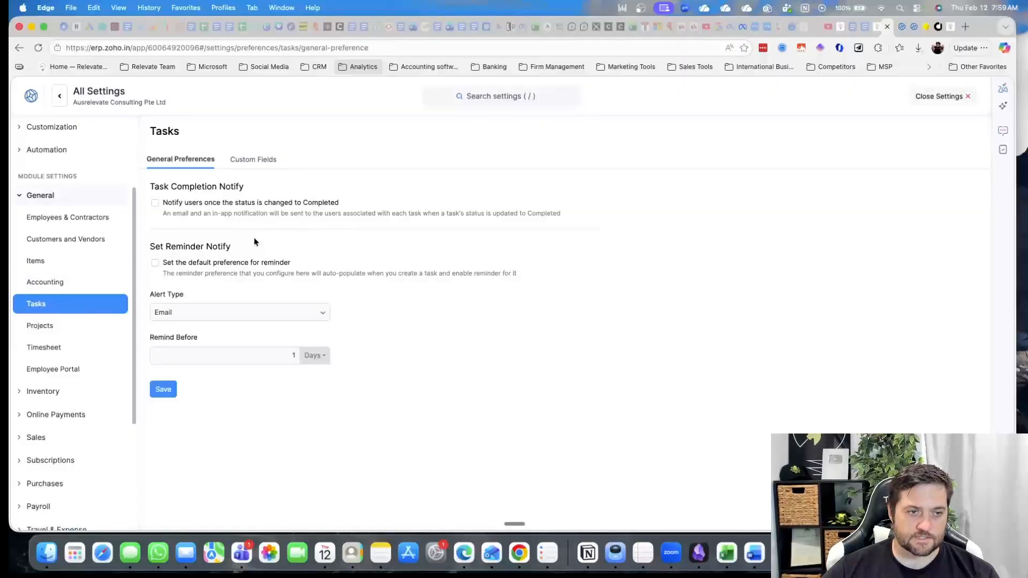
click(60, 325)
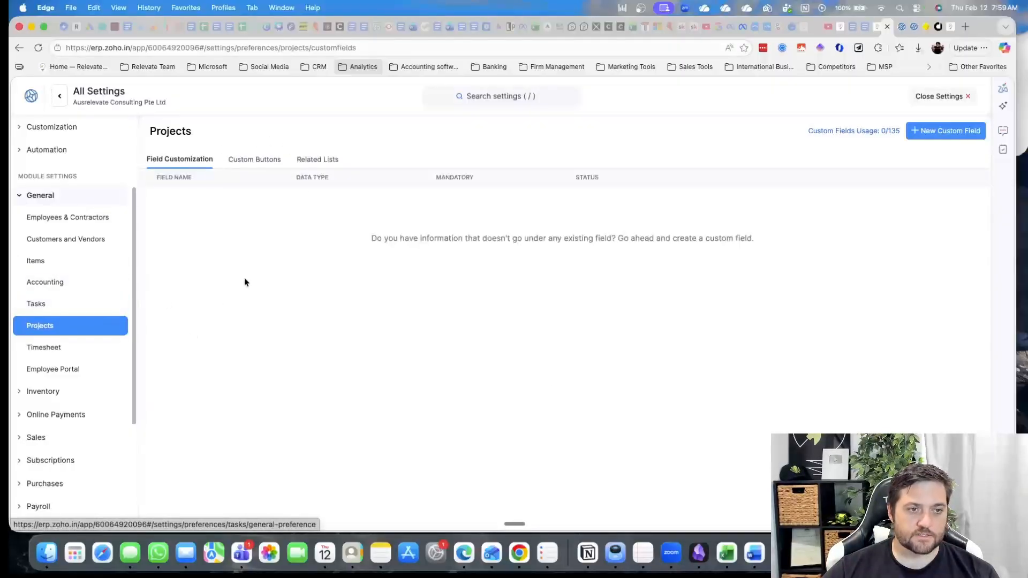
click(92, 348)
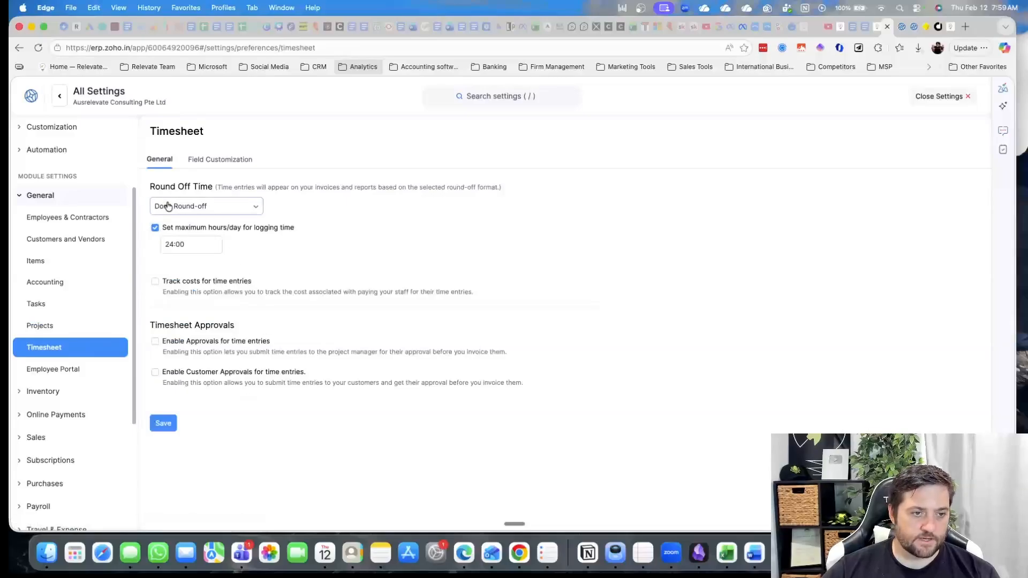
click(203, 206)
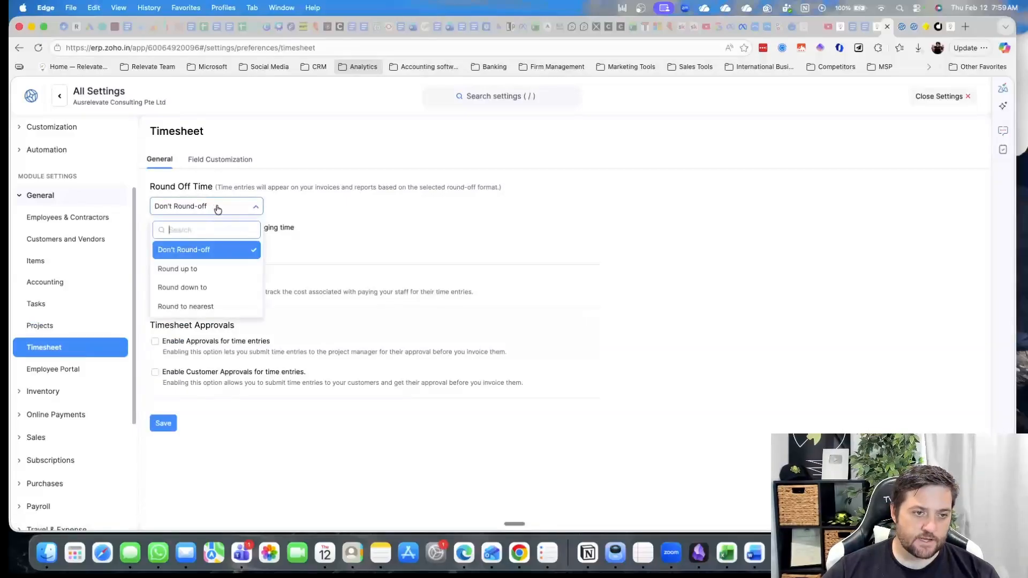
click(385, 249)
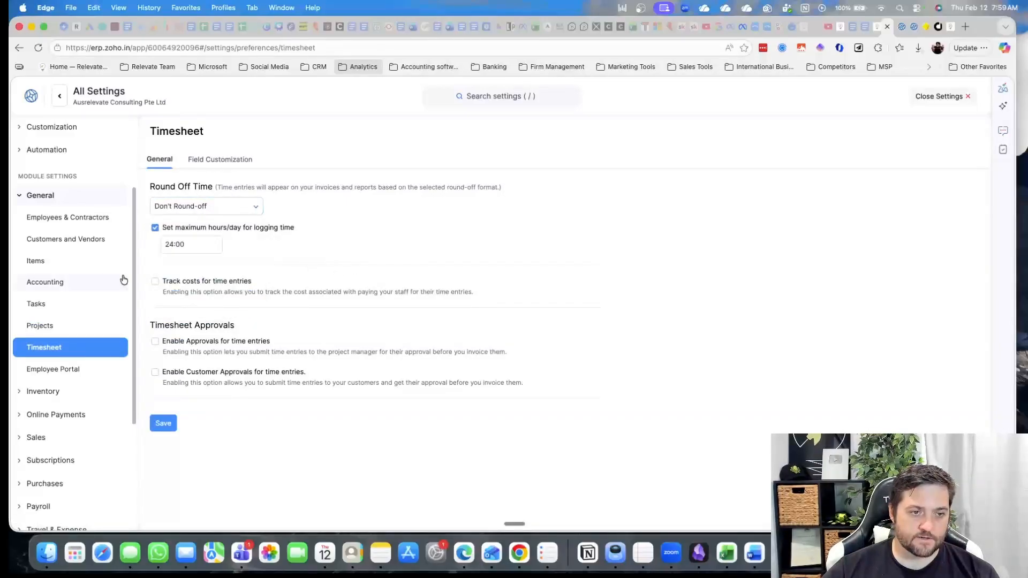
Examine the Employee Portal settings, including the banner message, display date, portal contact information, document management and quick links.
click(77, 375)
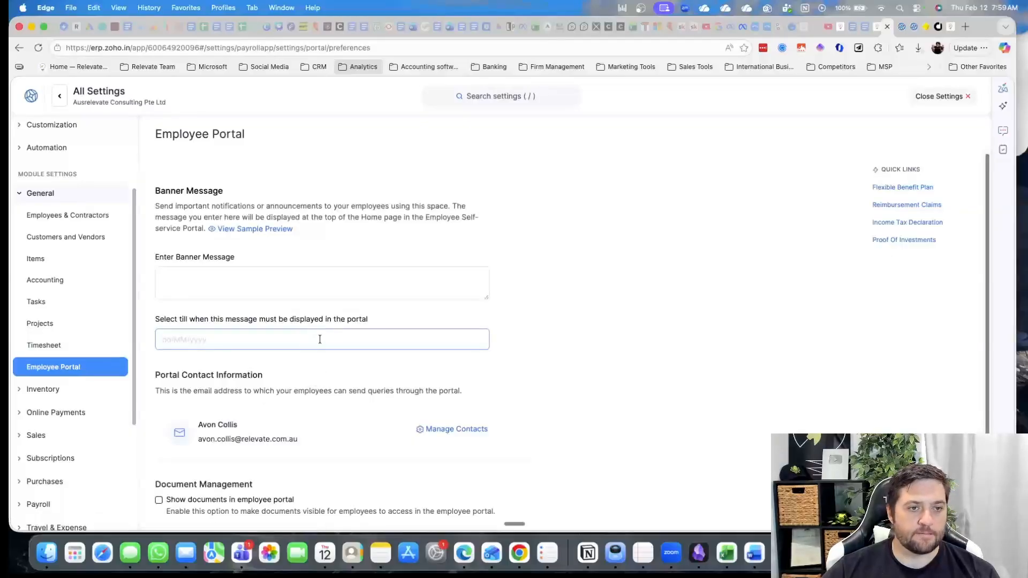
scroll(392, 271, down, 2)
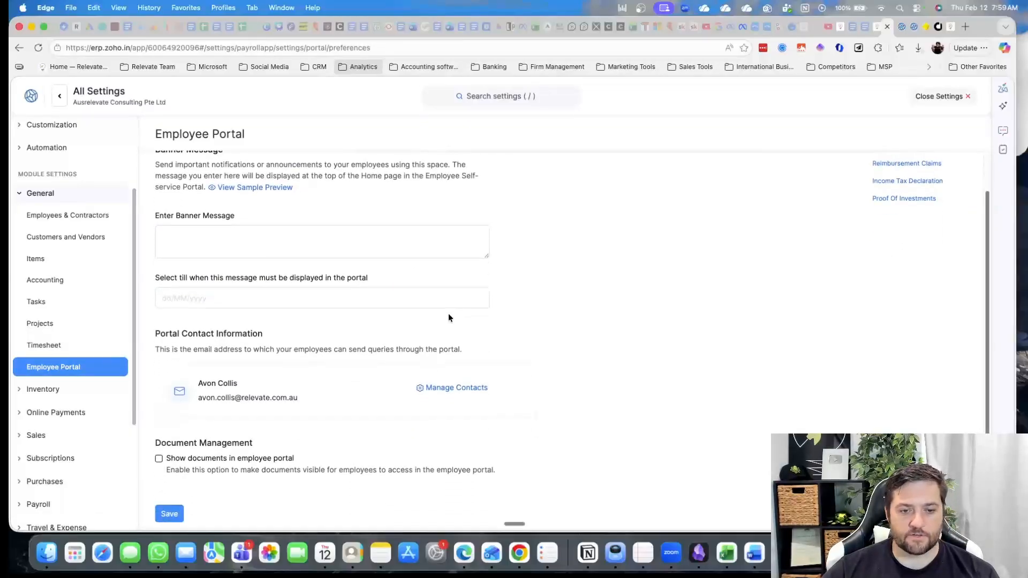
scroll(440, 315, up, 2)
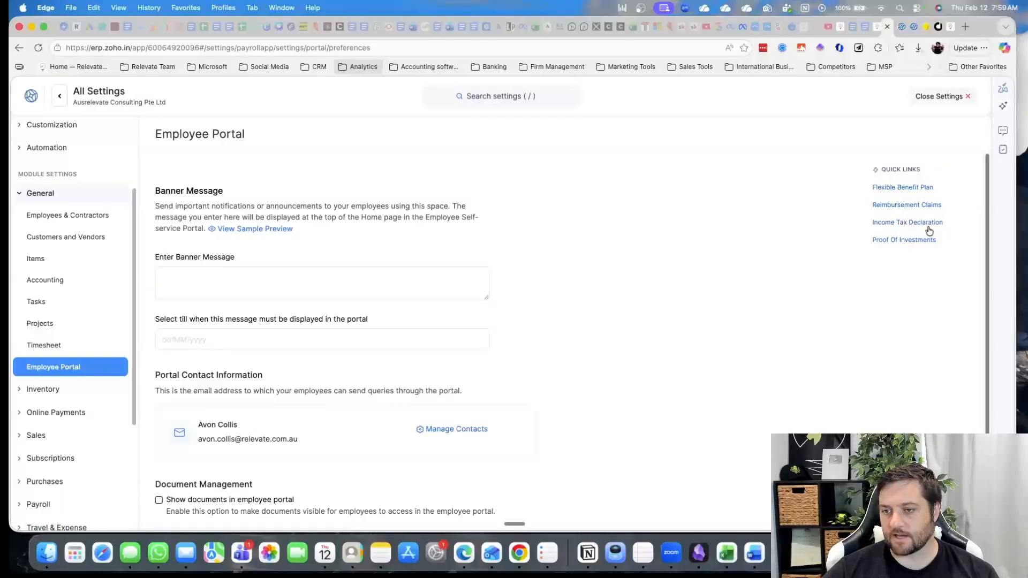
scroll(587, 320, down, 2)
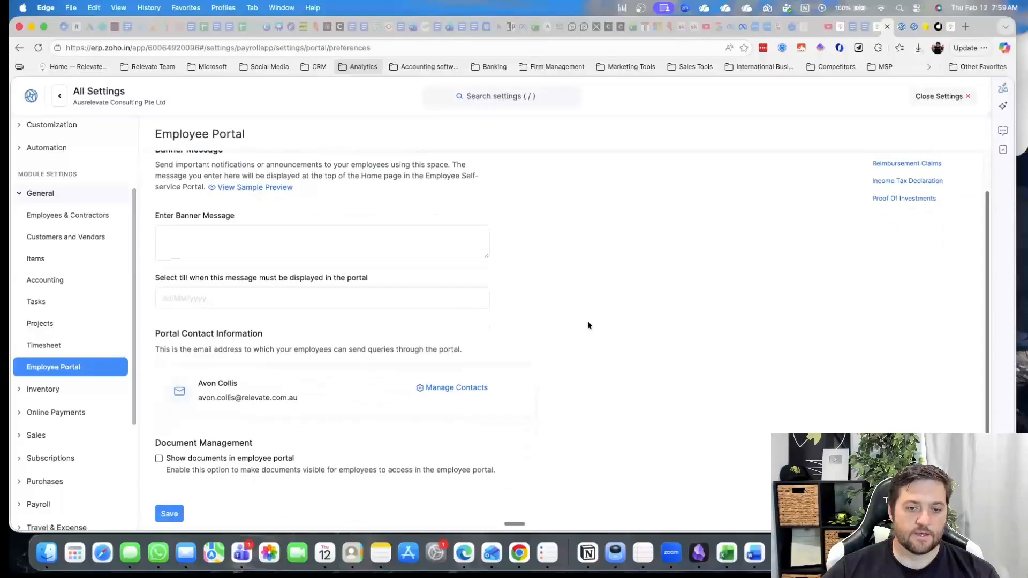
click(320, 303)
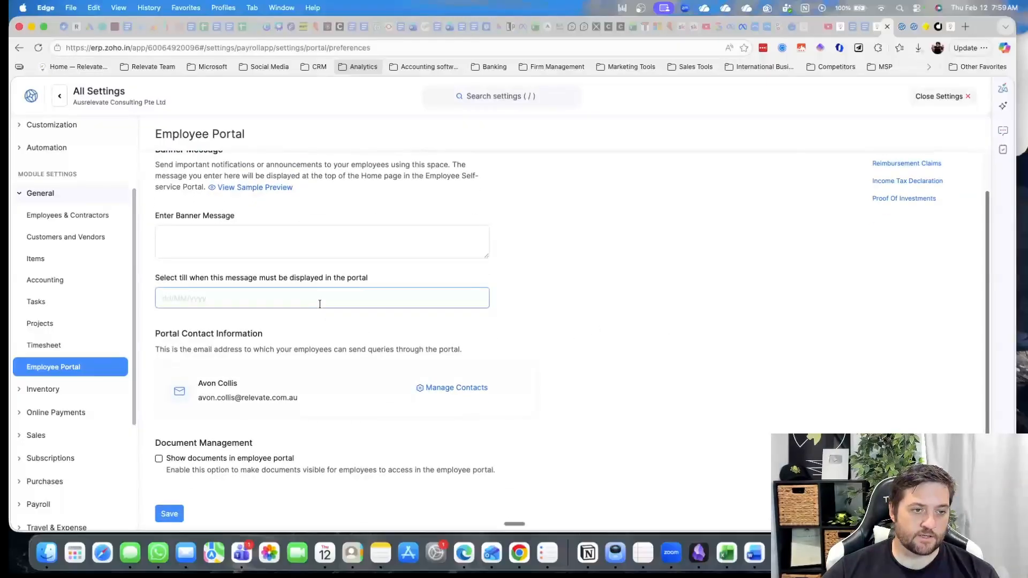
scroll(321, 311, up, 2)
click(287, 394)
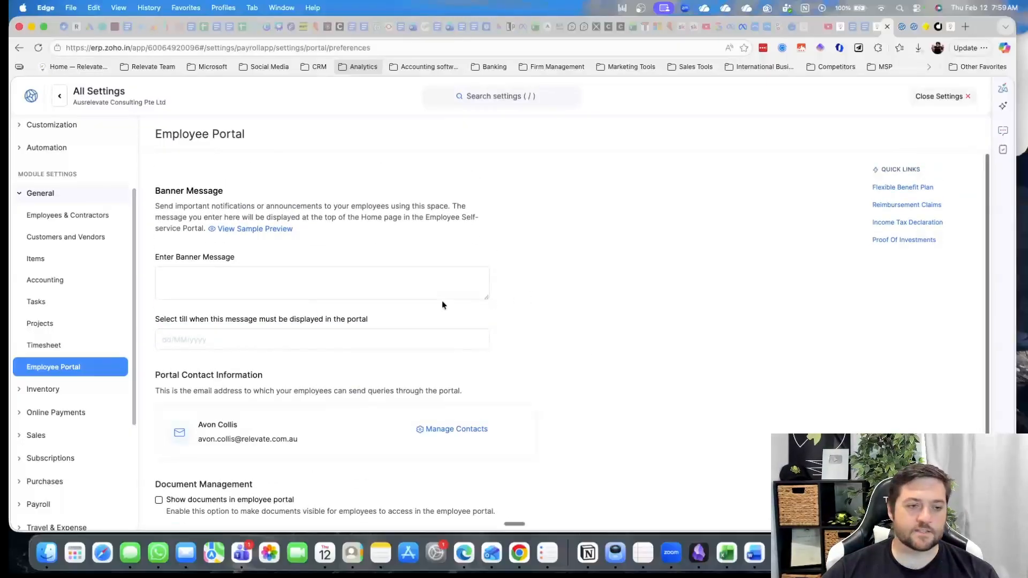
scroll(91, 332, down, 2)
Look through the inventory module settings for units of measurement, assemblies, embedded barcodes and inventory adjustments.
click(46, 337)
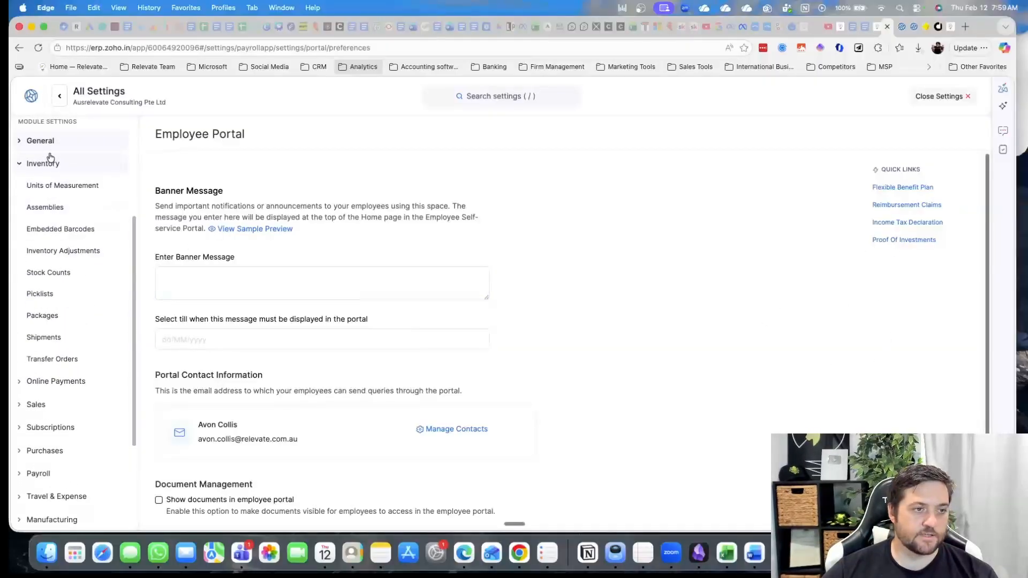
click(53, 187)
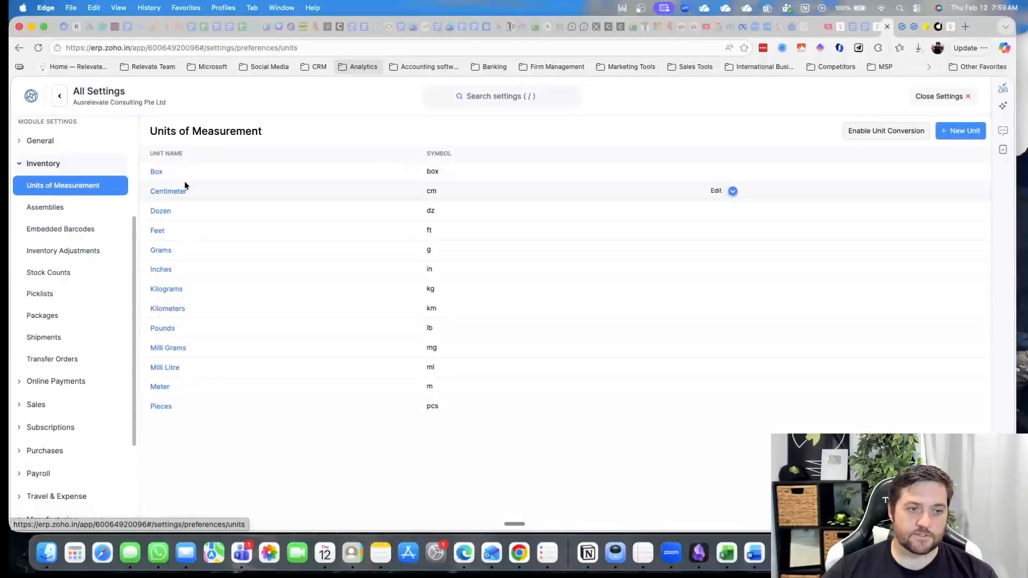
click(110, 209)
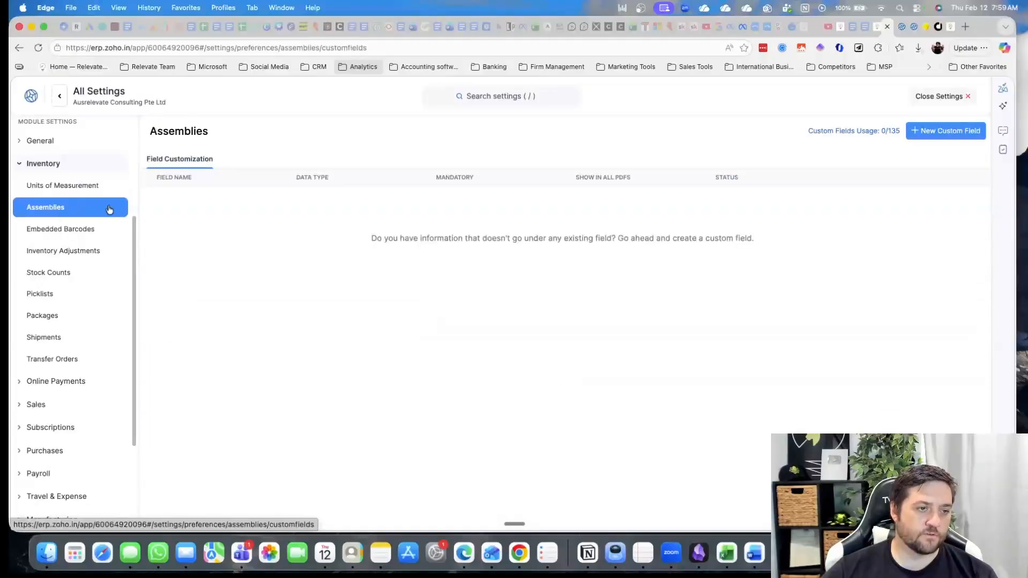
click(93, 232)
click(84, 251)
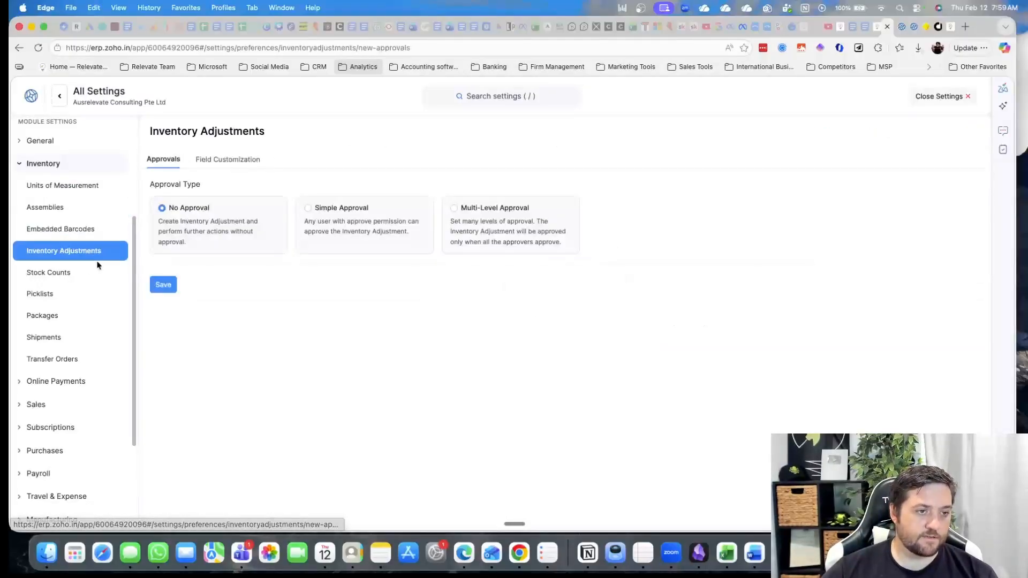
Look through the inventory module settings for stock counts, picklists, packages, shipments and transfer orders.
click(85, 271)
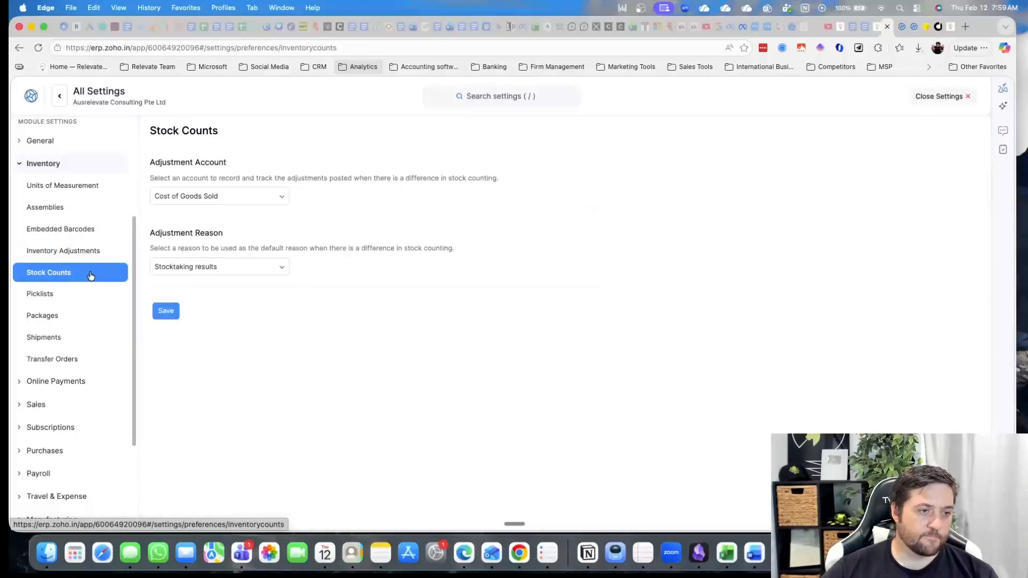
click(73, 299)
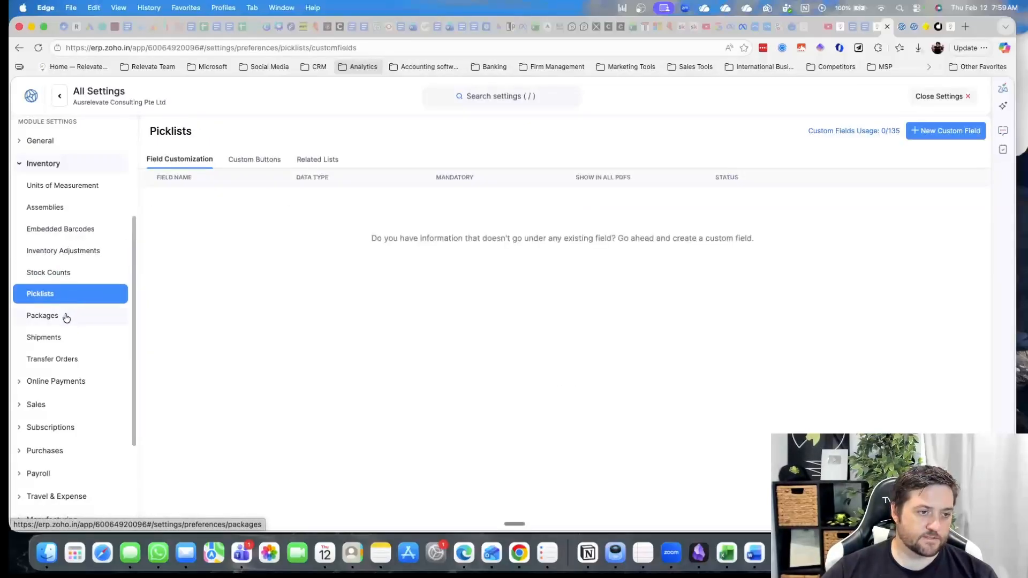
click(66, 318)
click(59, 343)
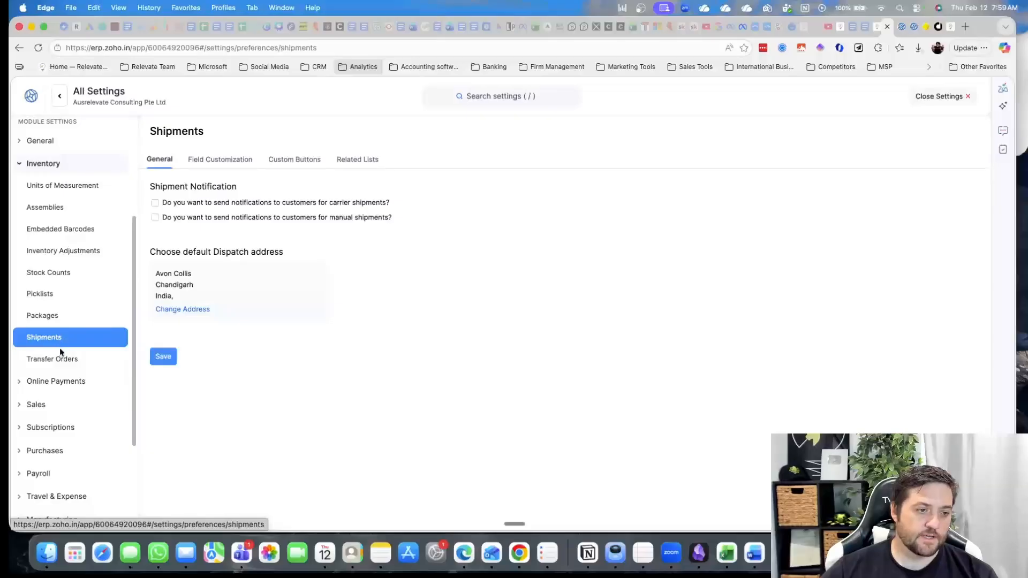
click(57, 359)
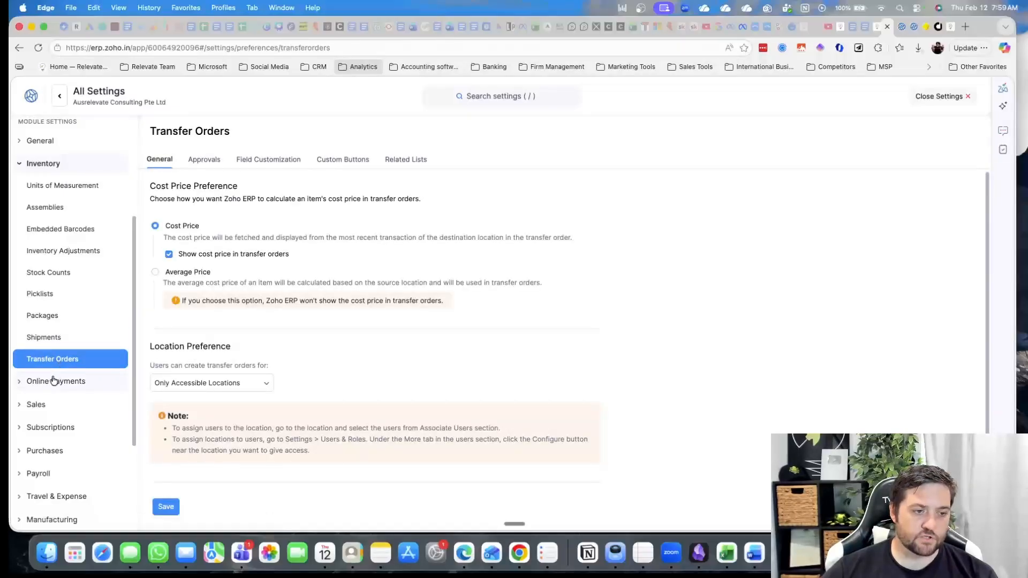
Review the online payment options for customer payments, vendor payments and employee salary direct deposits.
click(54, 381)
scroll(261, 270, down, 1)
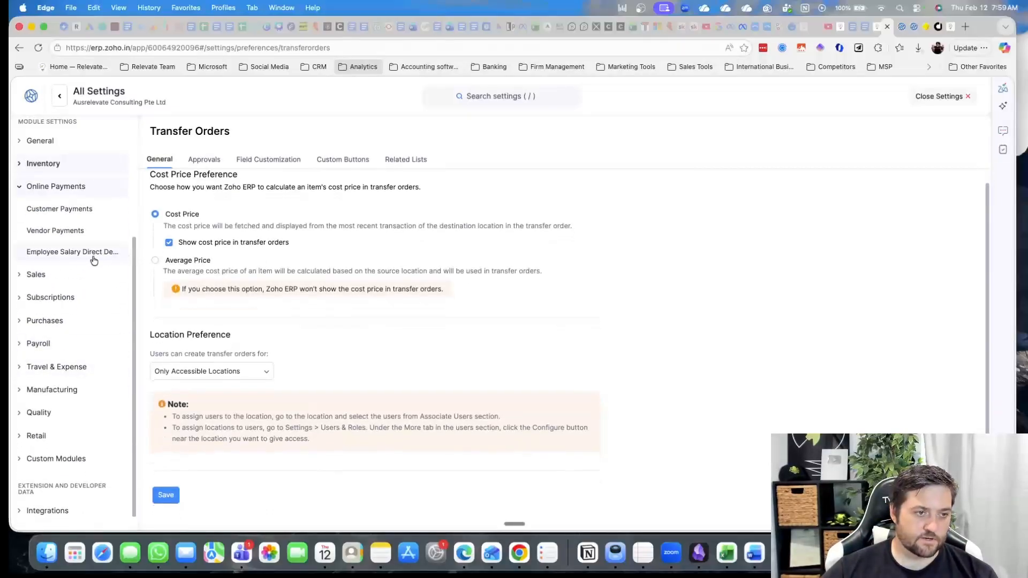
click(56, 209)
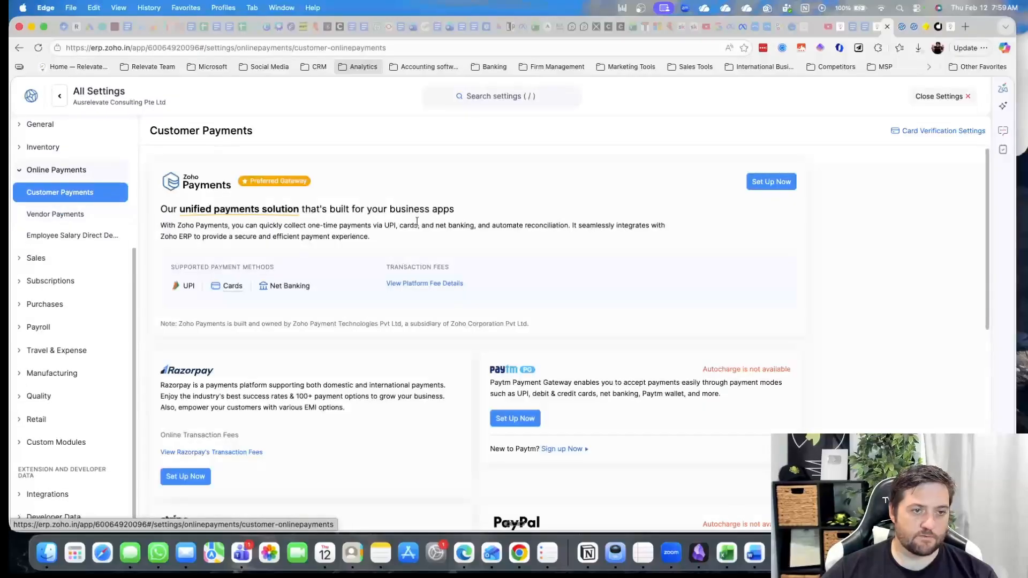
scroll(374, 311, down, 4)
scroll(374, 312, up, 4)
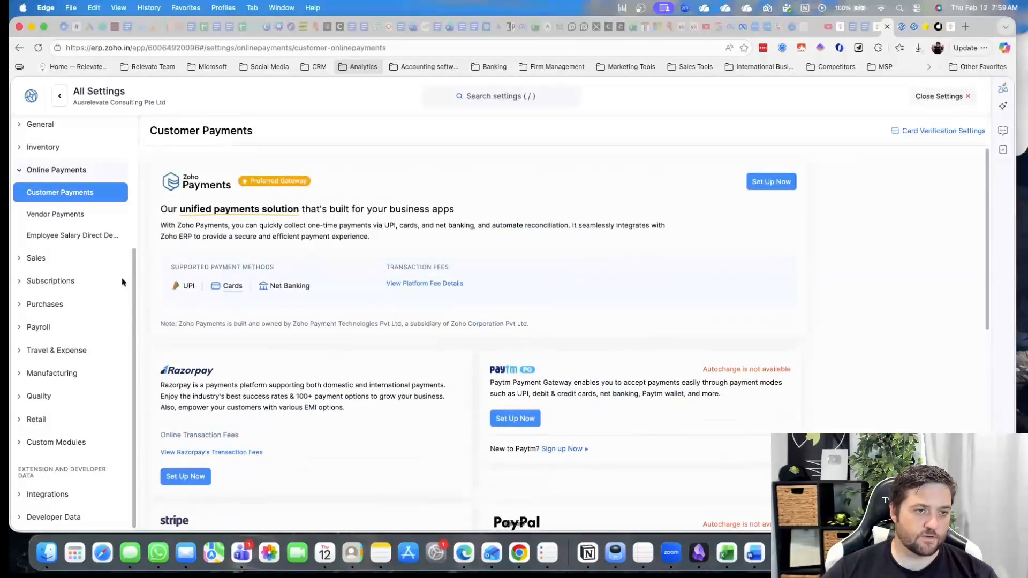
click(33, 219)
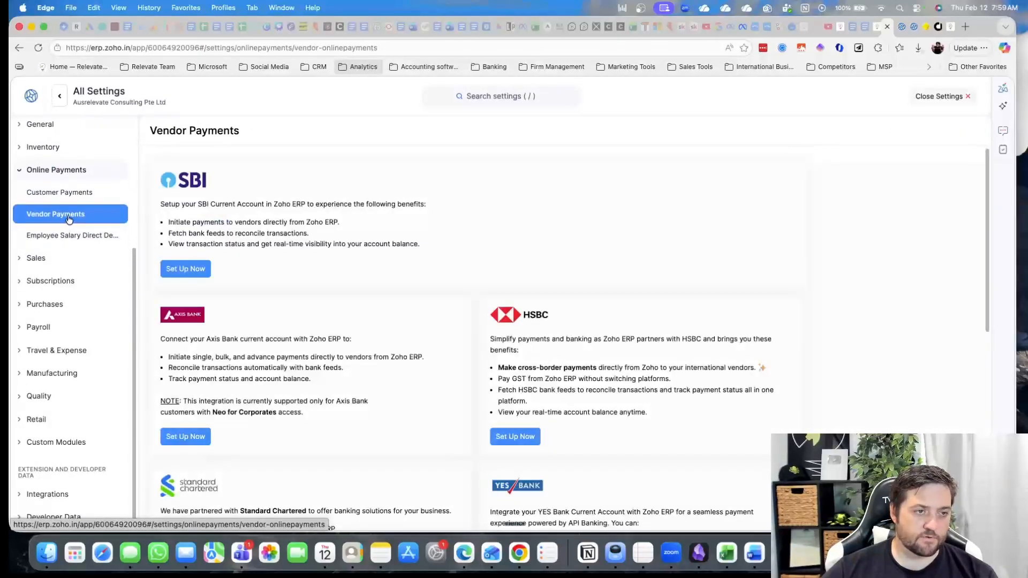
click(69, 234)
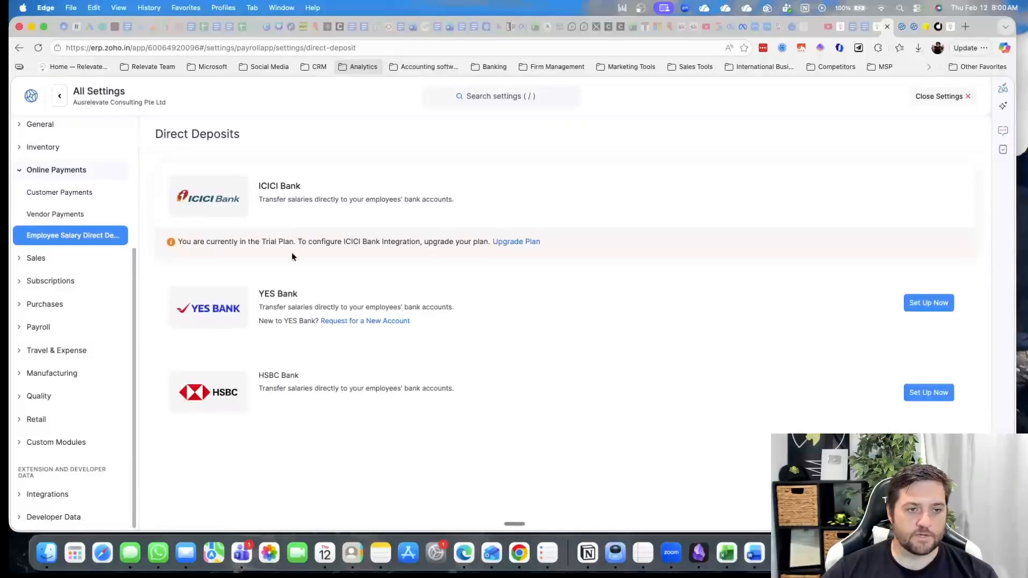
Review the general sales quote preferences, including invoice and subscription conversion, progress invoices, zero-value line items and retained fields.
click(45, 257)
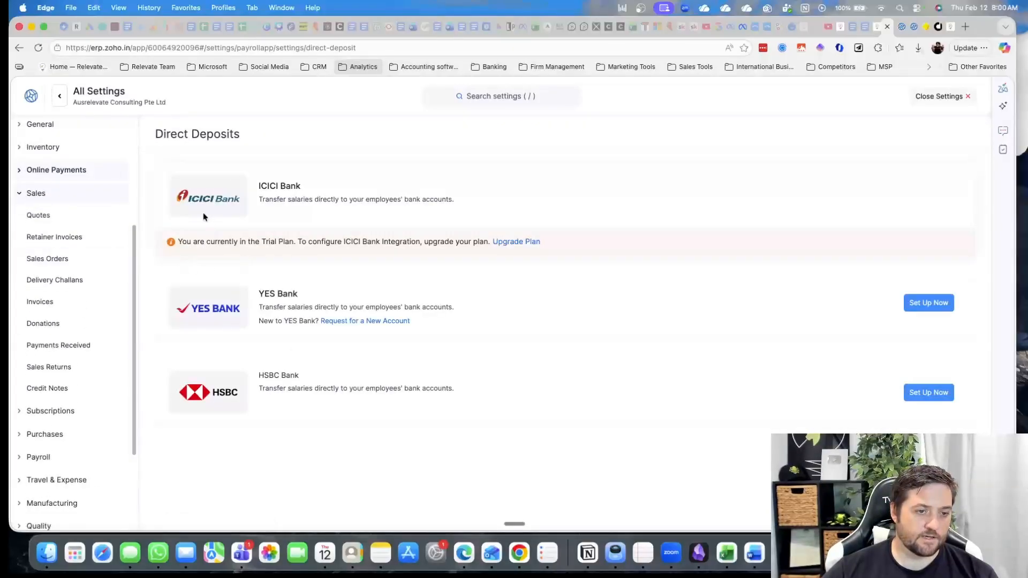
click(49, 224)
scroll(203, 304, down, 3)
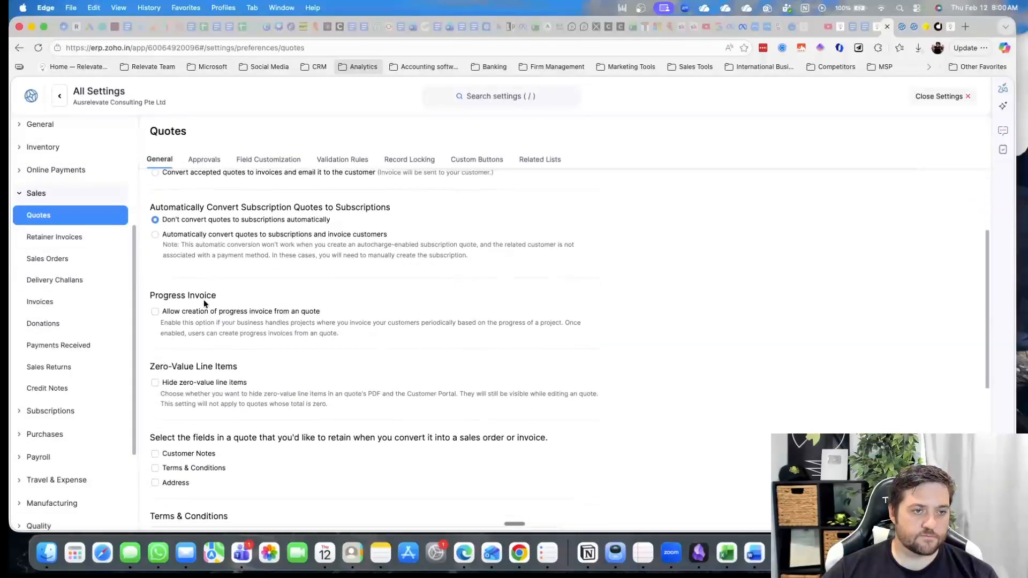
scroll(234, 223, up, 4)
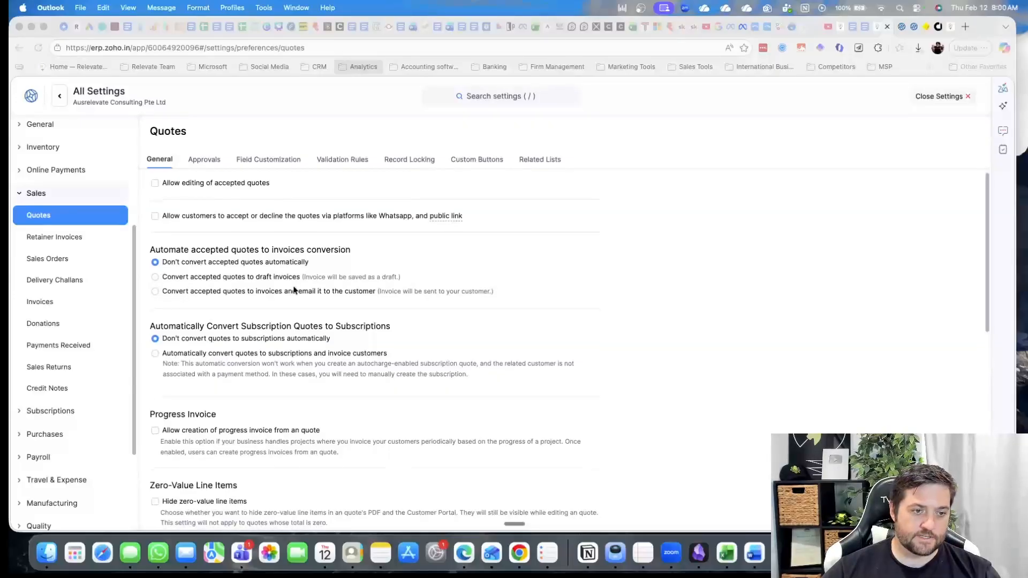
Review the rest of the sales quote preferences down to terms and customer notes, plus the quote approvals and field customization.
scroll(201, 232, down, 2)
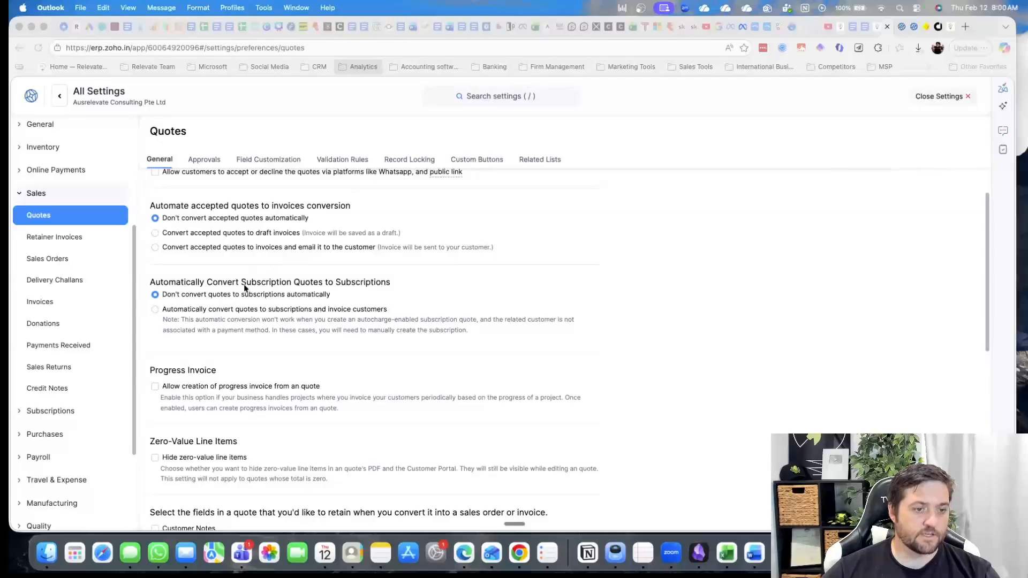
scroll(269, 301, down, 5)
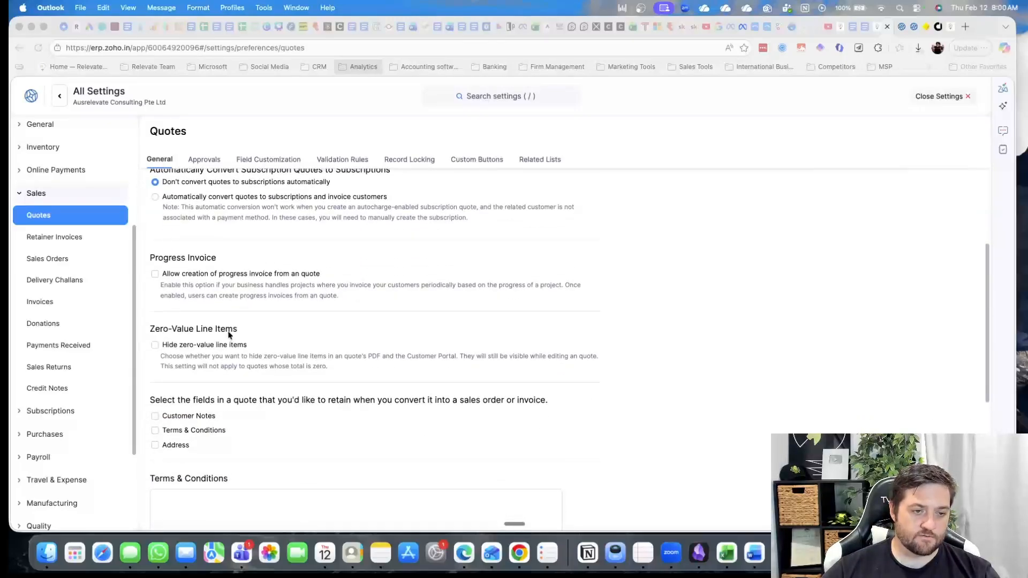
scroll(246, 379, down, 3)
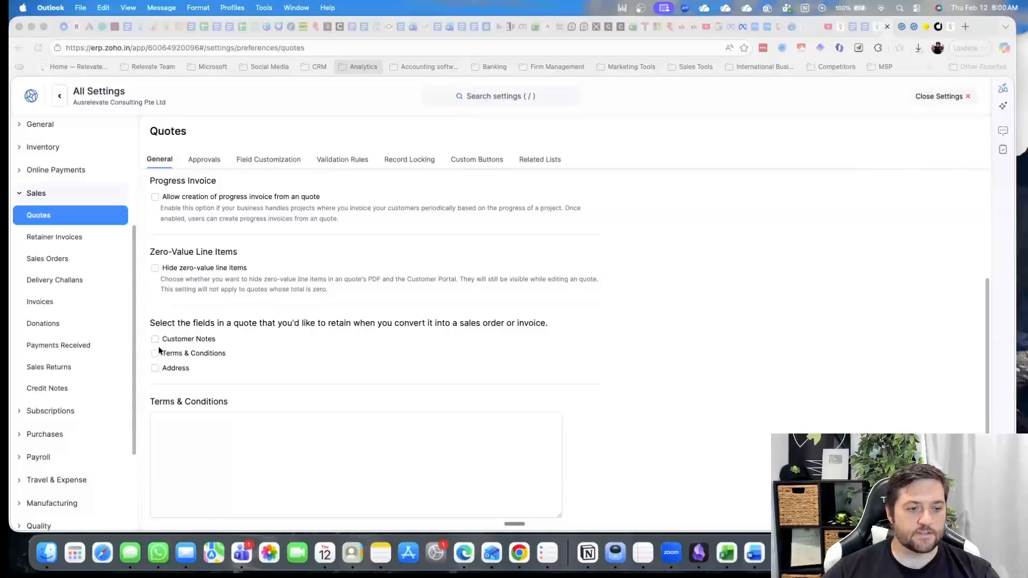
scroll(454, 371, down, 8)
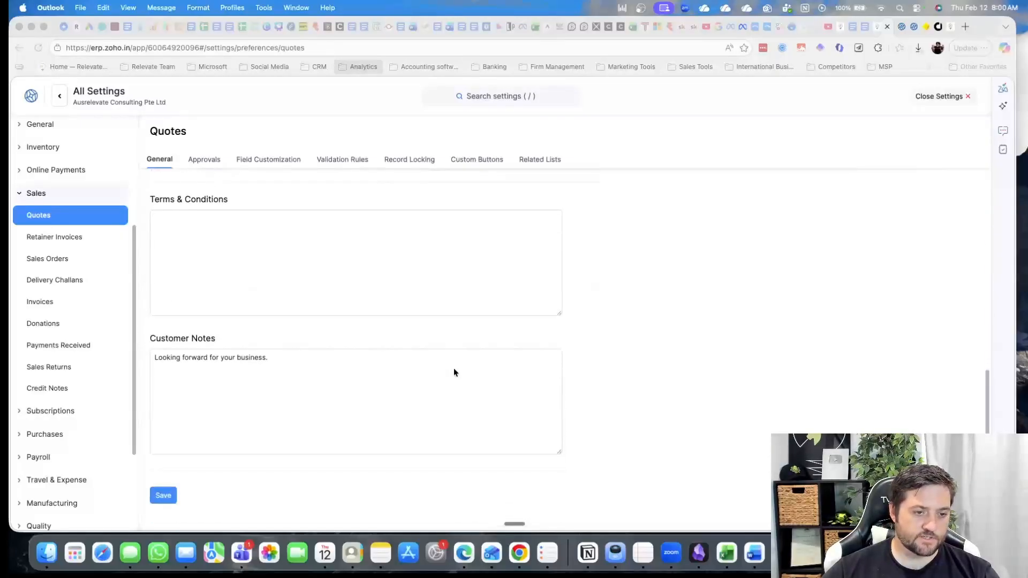
scroll(454, 368, up, 15)
click(209, 163)
click(209, 162)
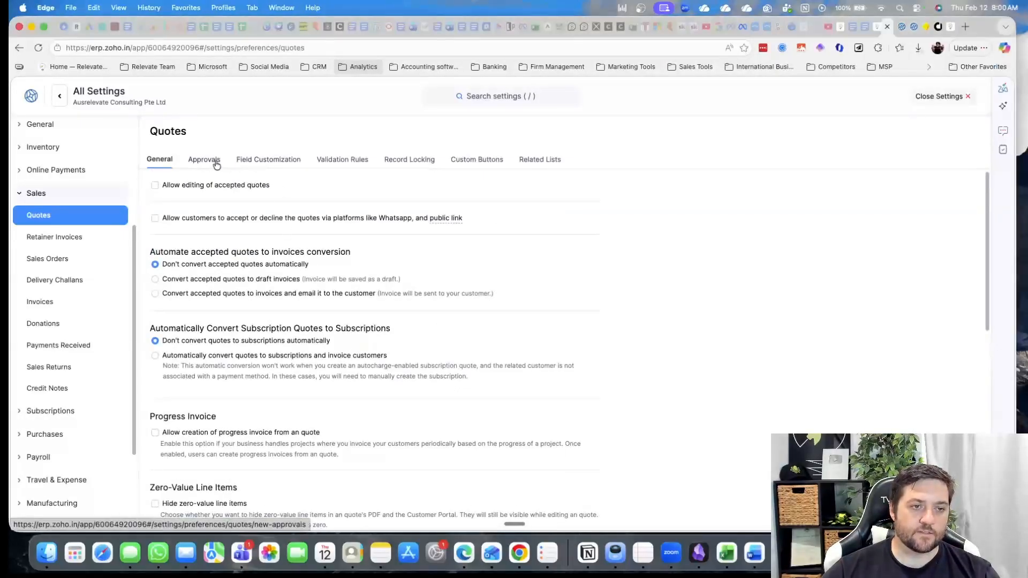
click(266, 162)
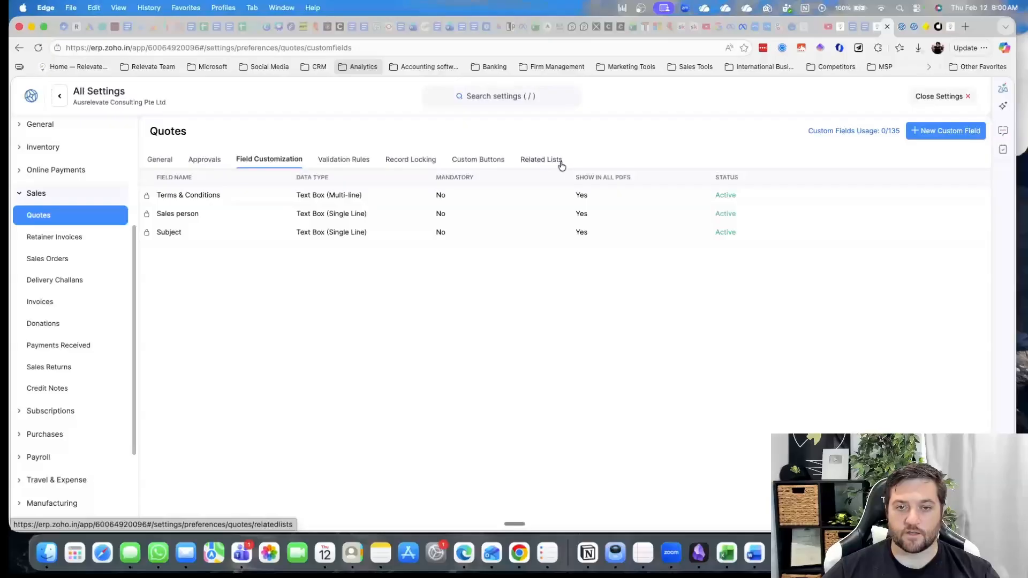
Look through the retainer invoice settings for general preferences, approvals, field customization and custom buttons.
click(101, 242)
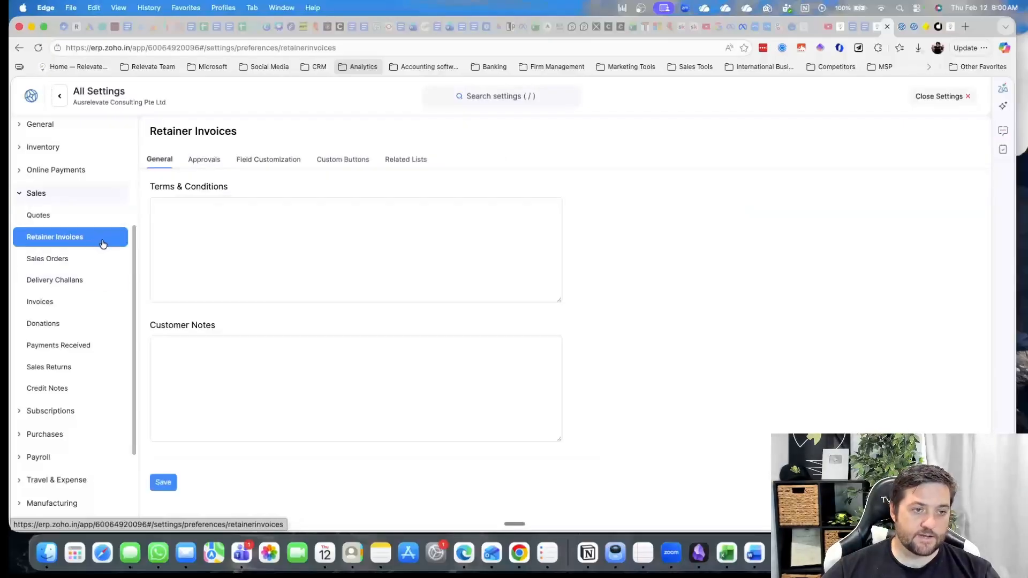
click(203, 161)
click(262, 161)
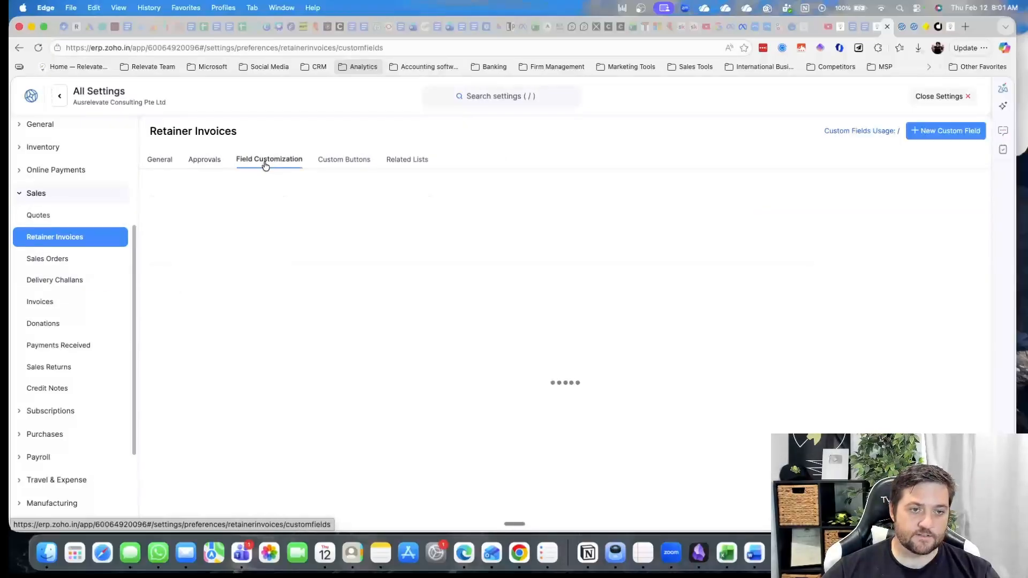
click(348, 159)
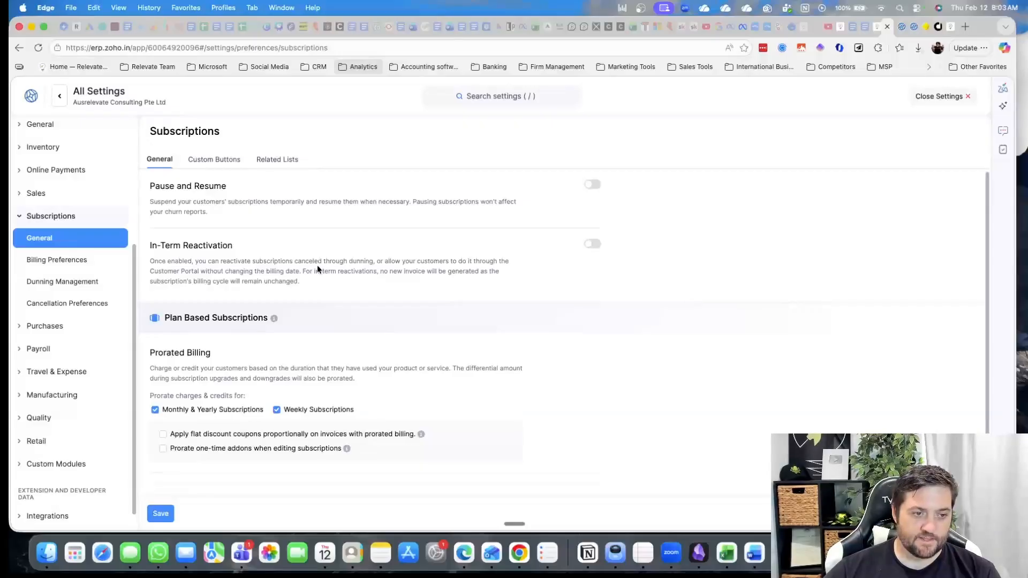
Review the general subscription settings and the billing preferences, including prorated, consolidated, unbilled and metered billing.
scroll(239, 279, down, 1)
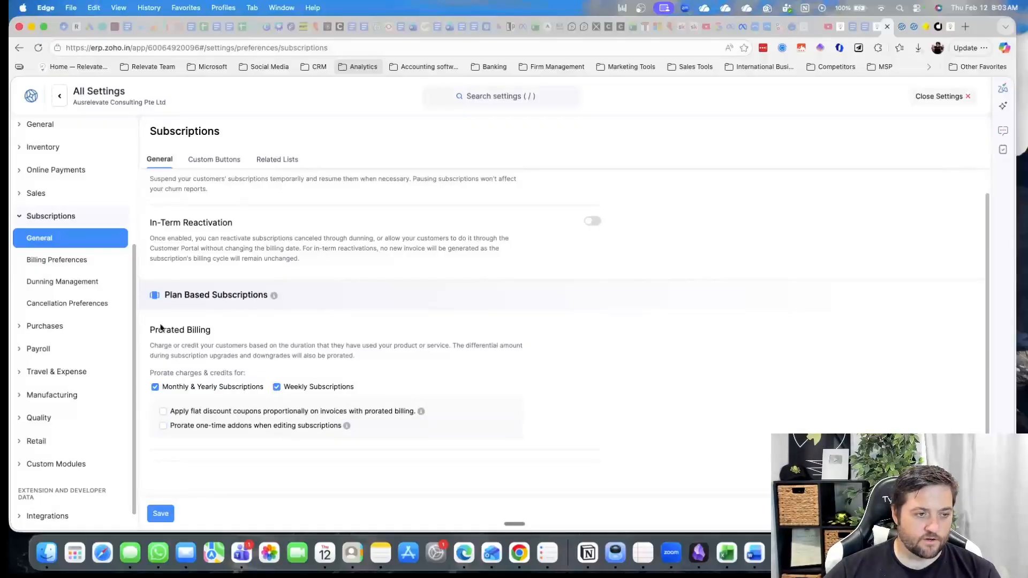
click(68, 263)
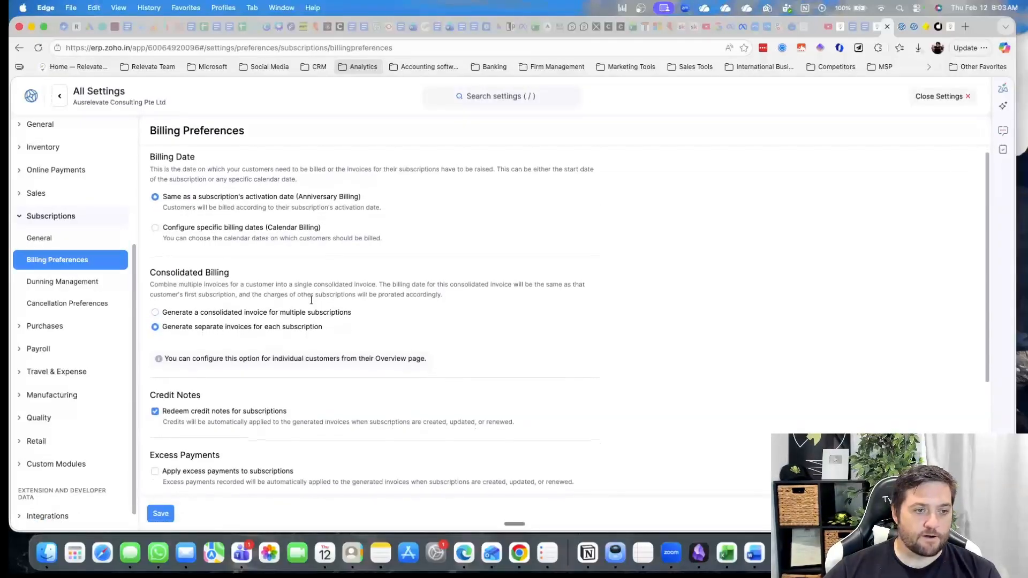
scroll(202, 317, down, 1)
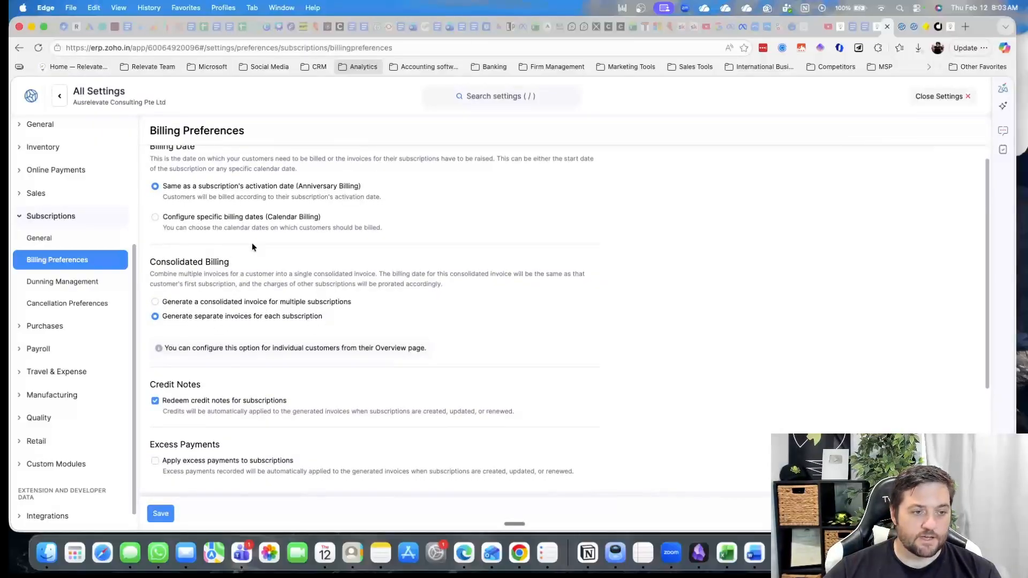
scroll(252, 246, down, 5)
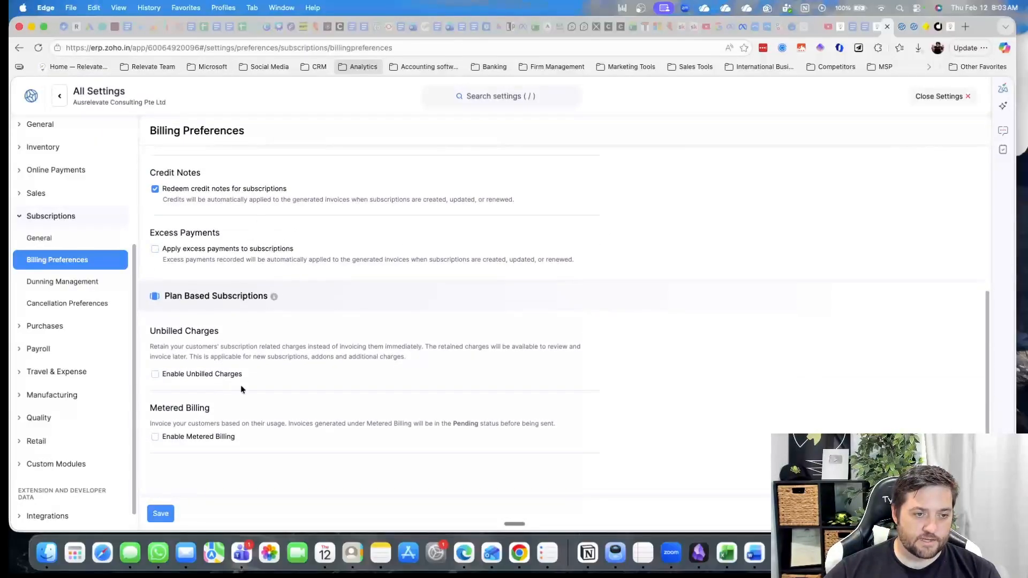
Compare the Simple Option and Advanced Option for subscription cancellation reasons in the cancellation preferences.
click(79, 300)
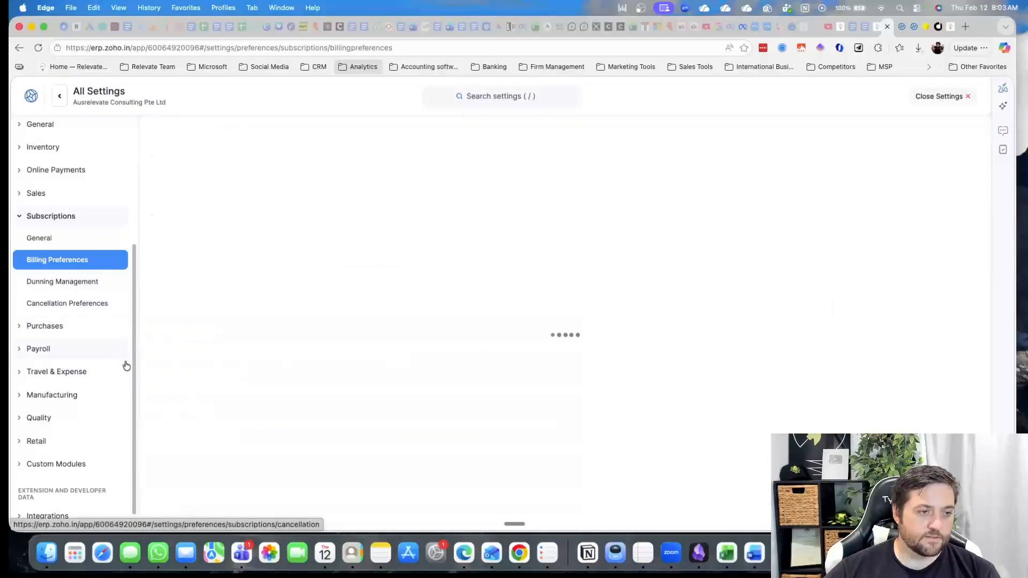
click(72, 306)
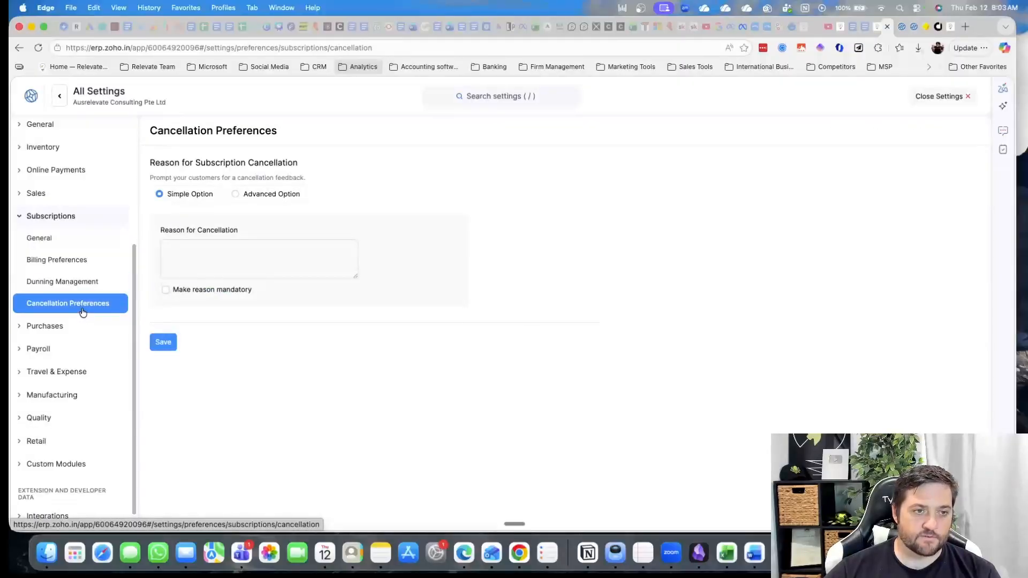
click(269, 195)
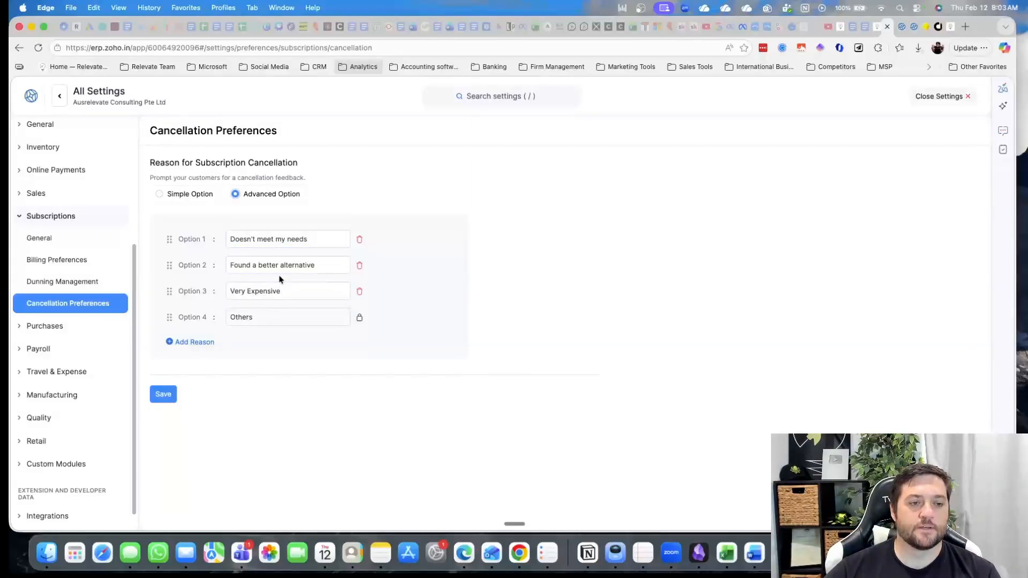
click(184, 194)
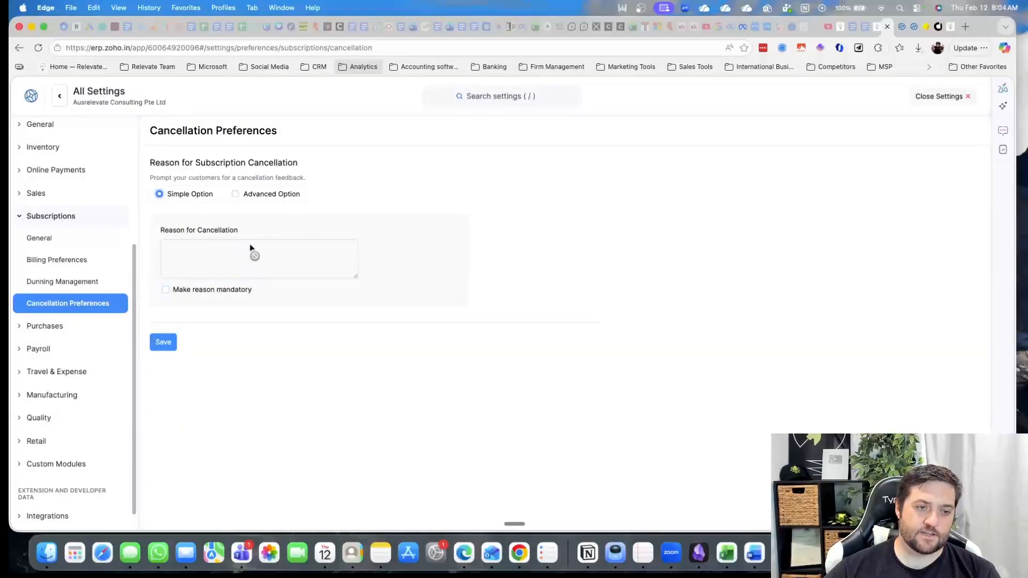
click(272, 195)
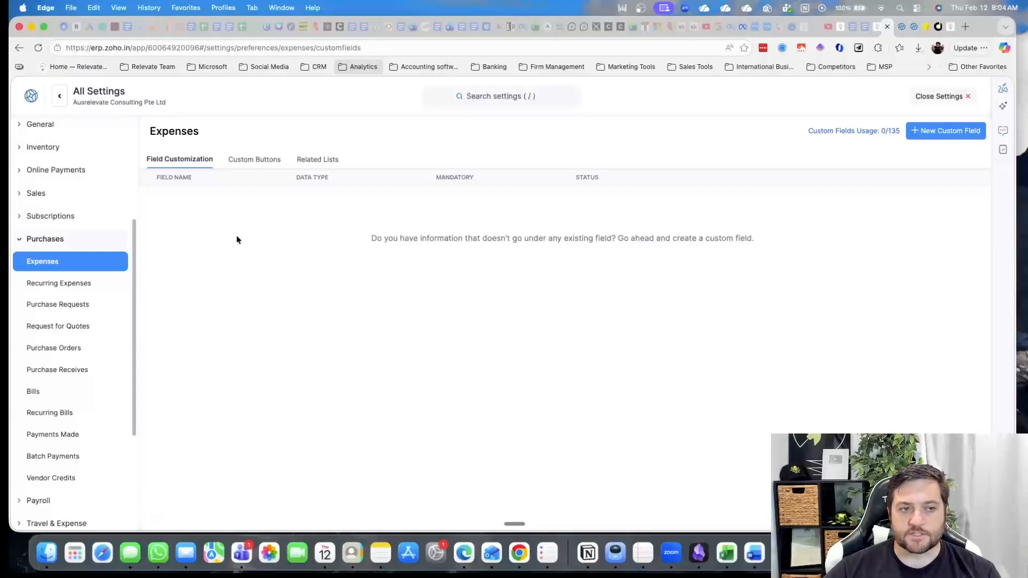
Check the recurring expense settings and review the purchase request preferences for numbering, custom statuses, restrictions, approvals and notifications.
click(91, 283)
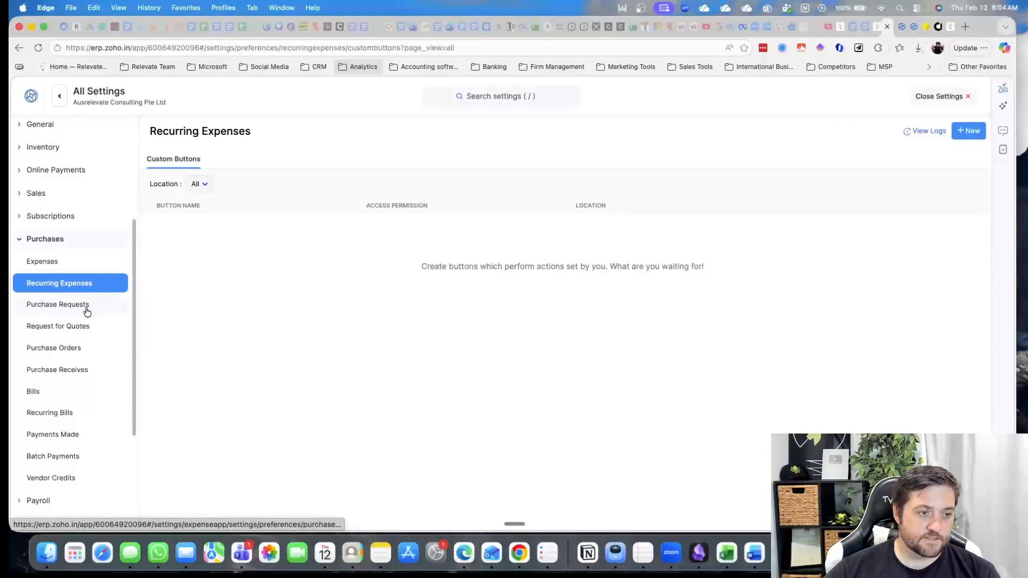
click(86, 312)
scroll(208, 347, down, 3)
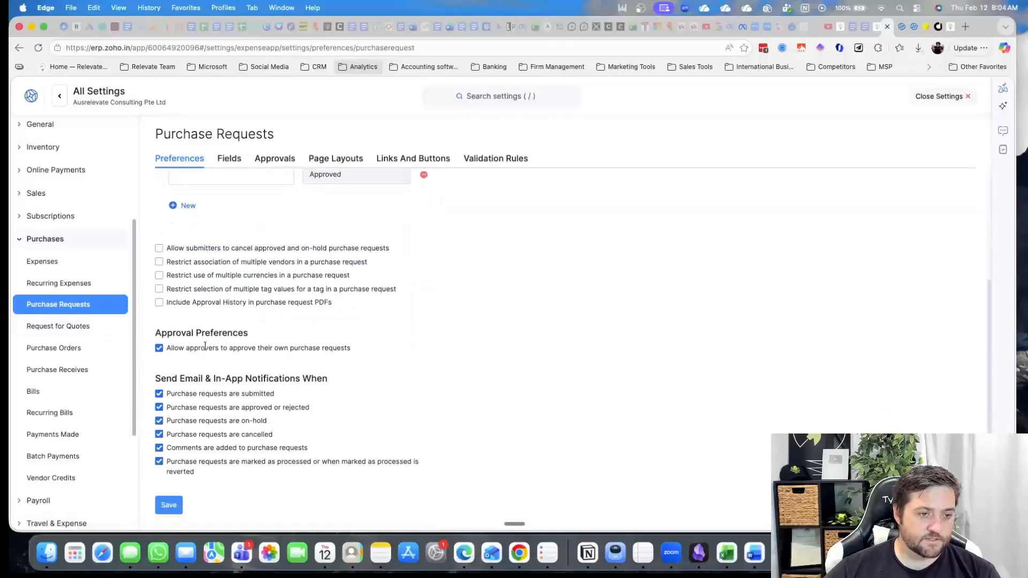
scroll(570, 311, up, 3)
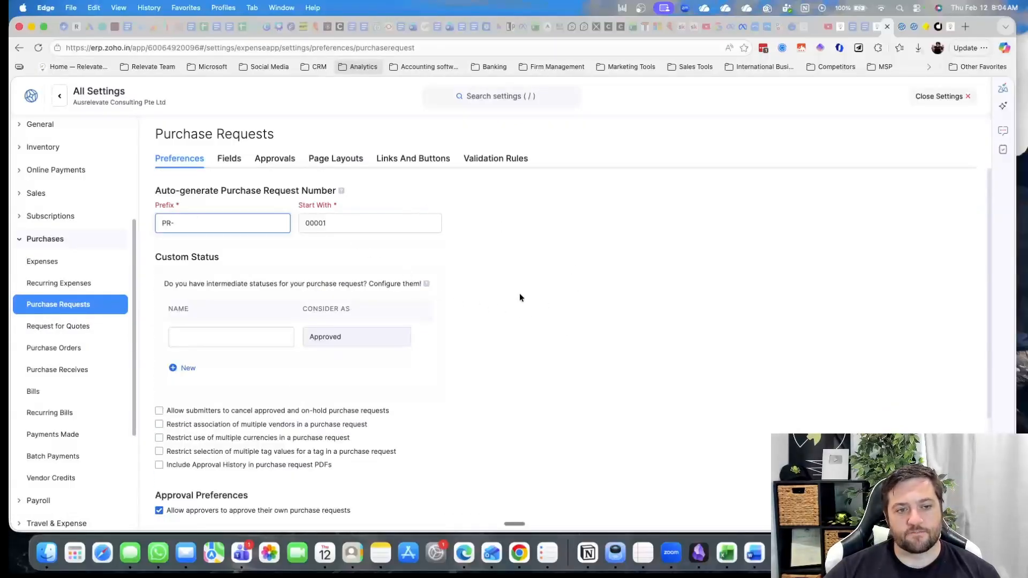
scroll(571, 297, down, 3)
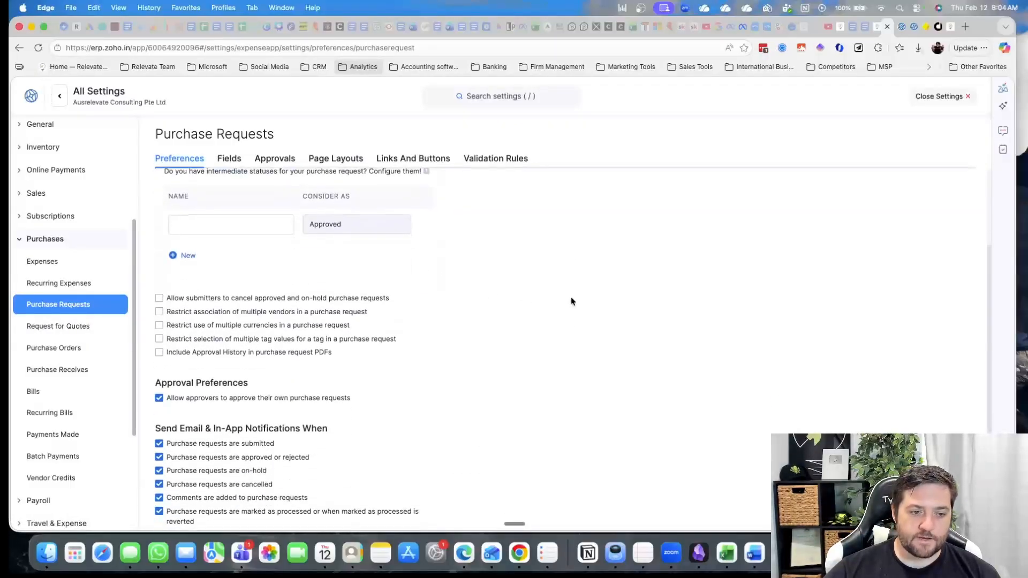
scroll(460, 300, down, 1)
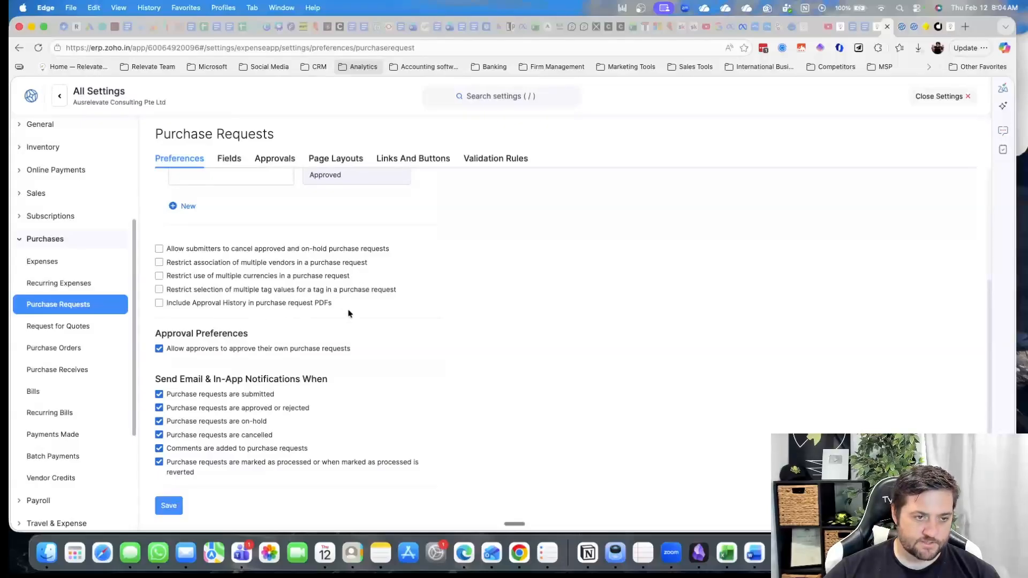
Look through the purchase request settings for fields, approvals, page layouts, validation rules, and links and buttons.
scroll(205, 354, up, 5)
click(230, 159)
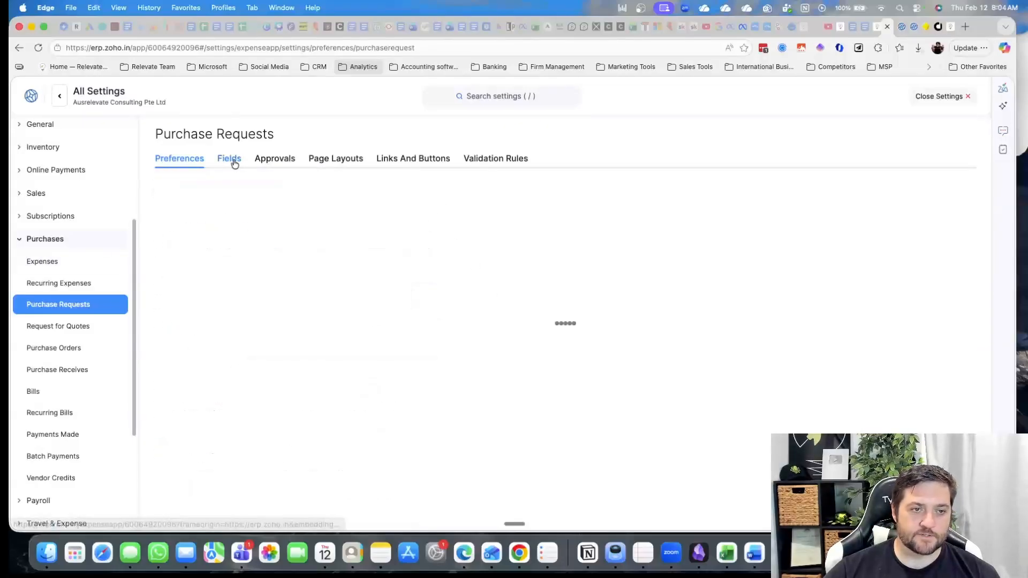
scroll(331, 294, down, 4)
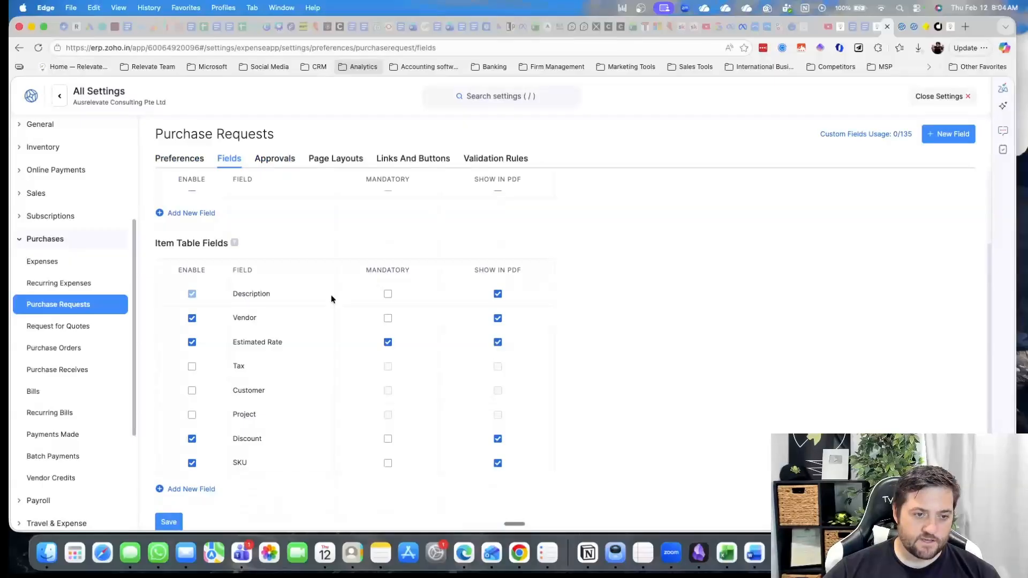
click(272, 160)
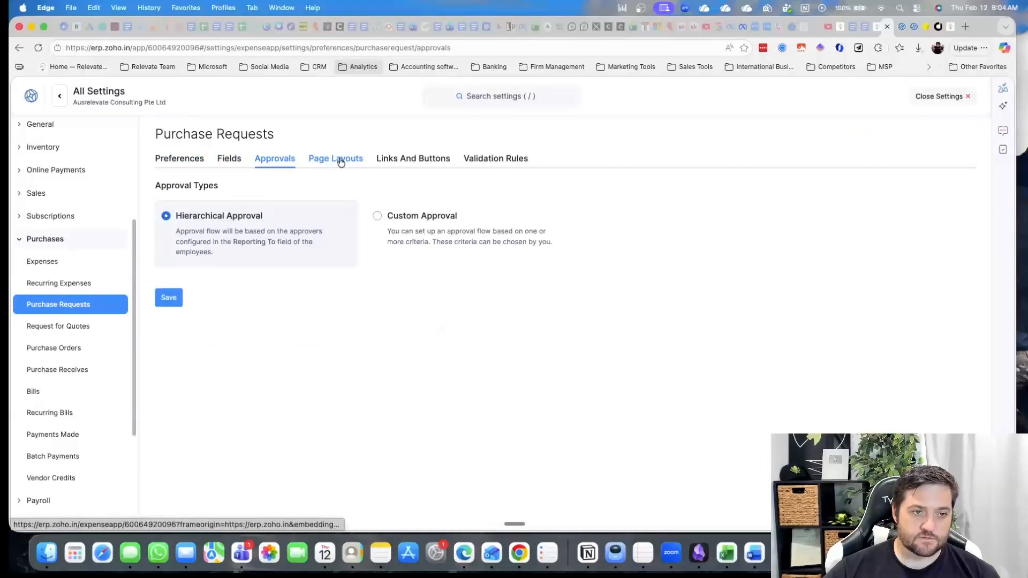
click(340, 161)
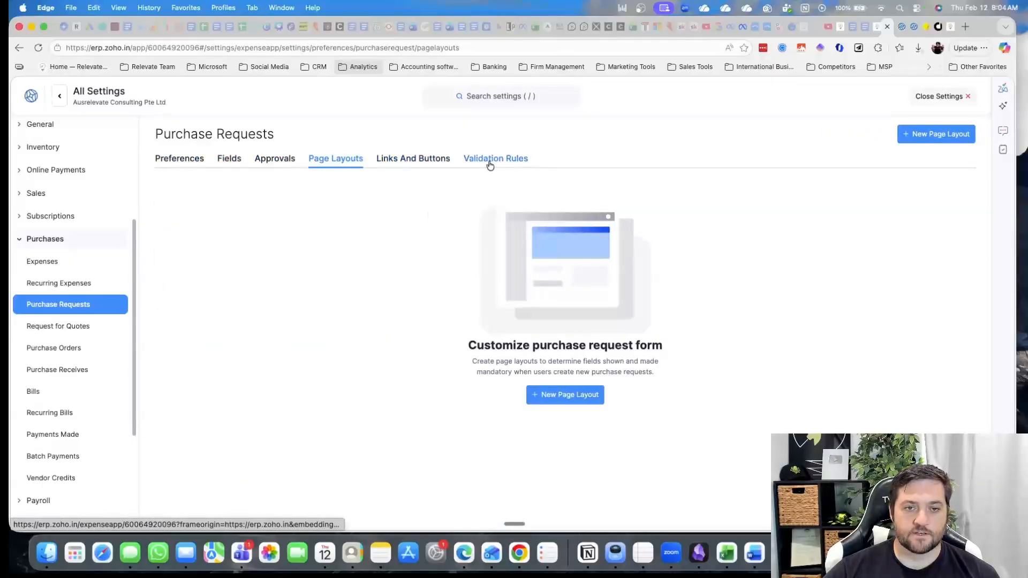
click(491, 160)
click(415, 160)
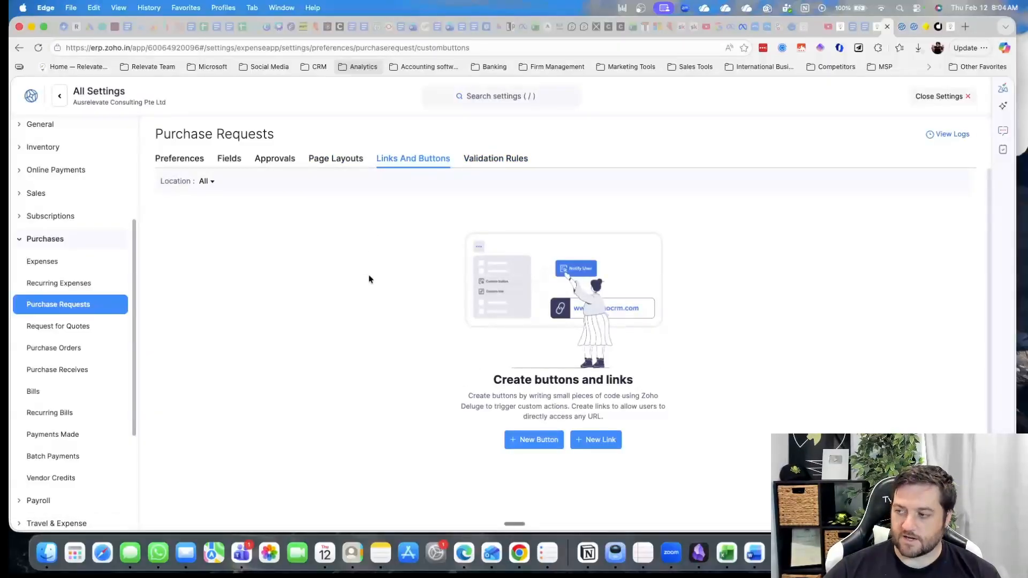
Review the purchases module preferences for requests for quotes, purchase orders and purchase receives.
click(69, 326)
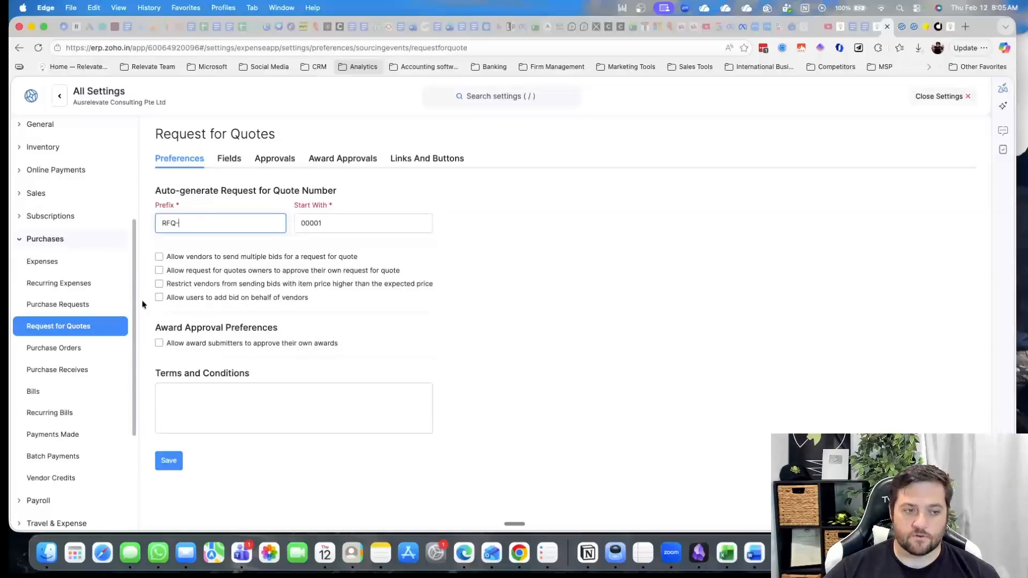
click(90, 351)
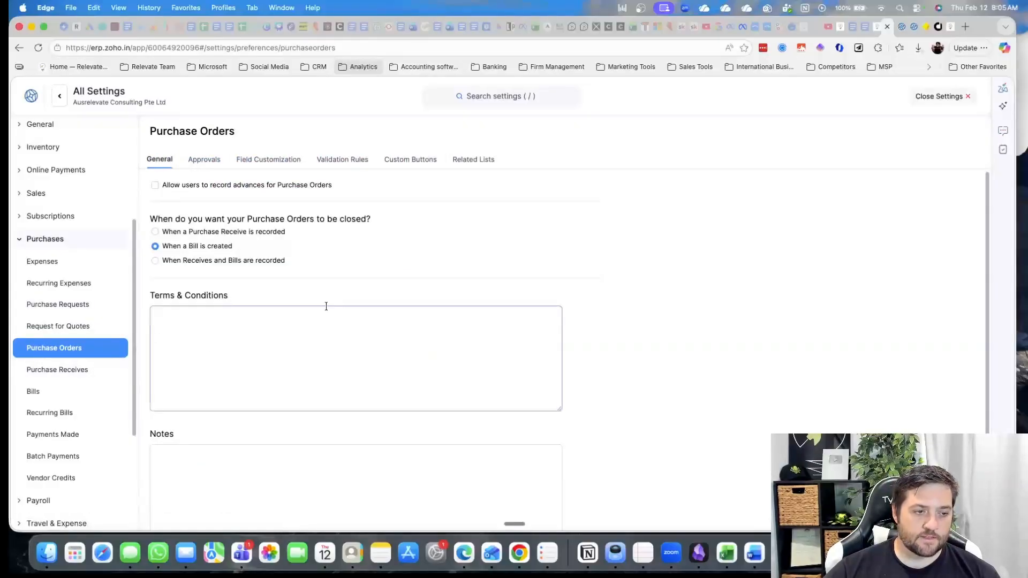
scroll(289, 315, down, 2)
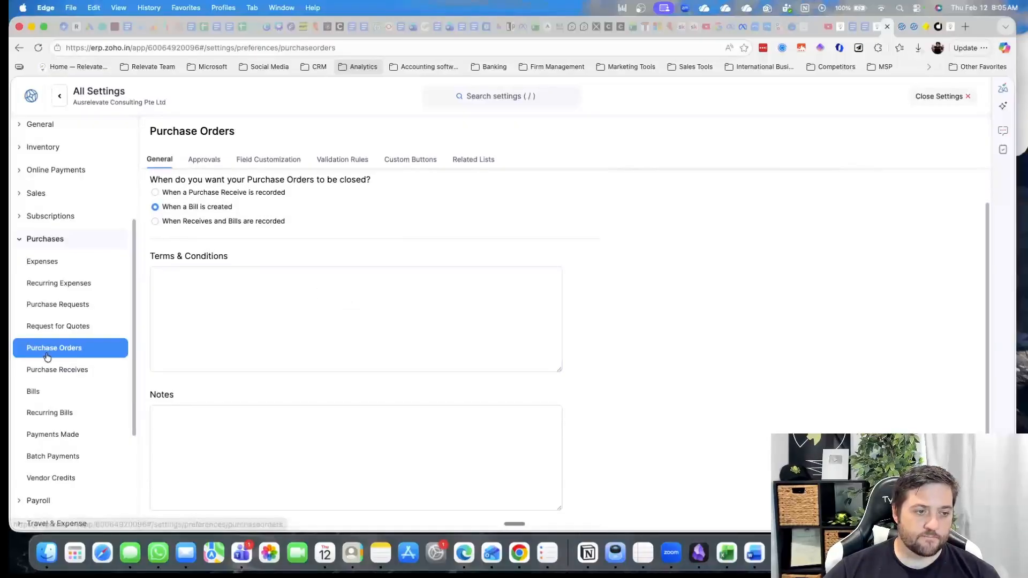
click(49, 370)
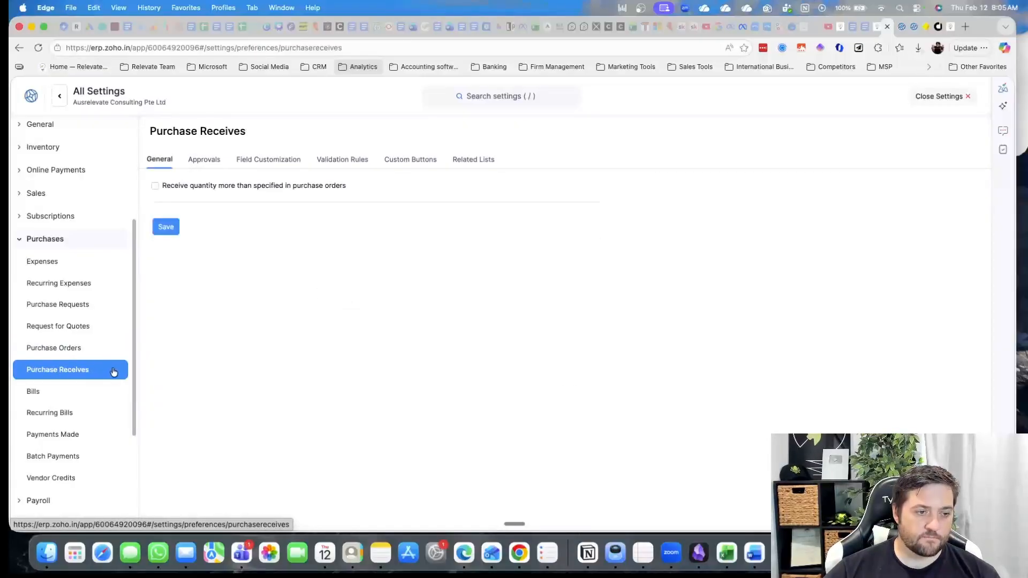
Look through the purchases module settings for bills, recurring bills, payments made and batch payments.
click(70, 393)
click(83, 413)
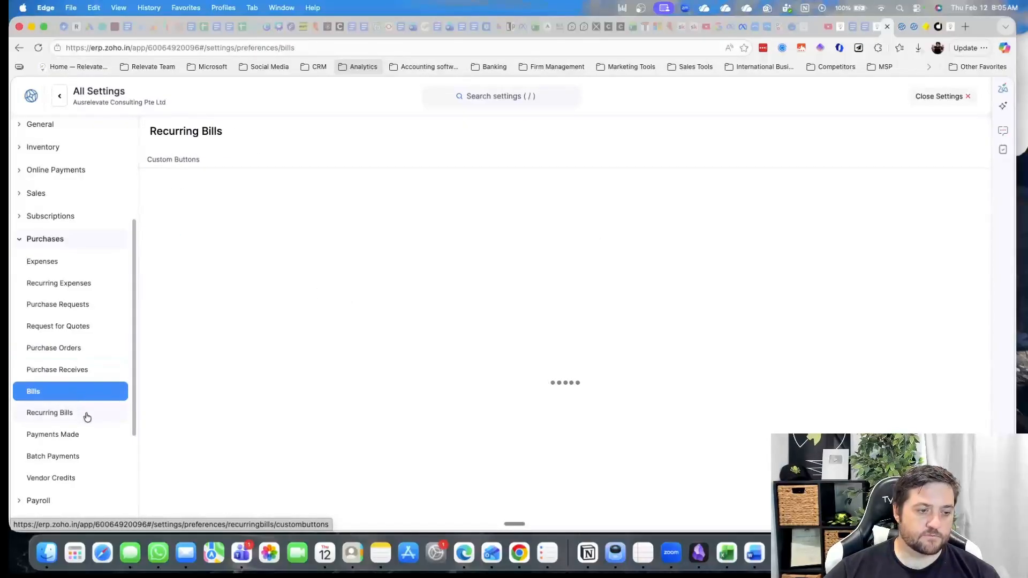
scroll(83, 373, down, 5)
click(85, 292)
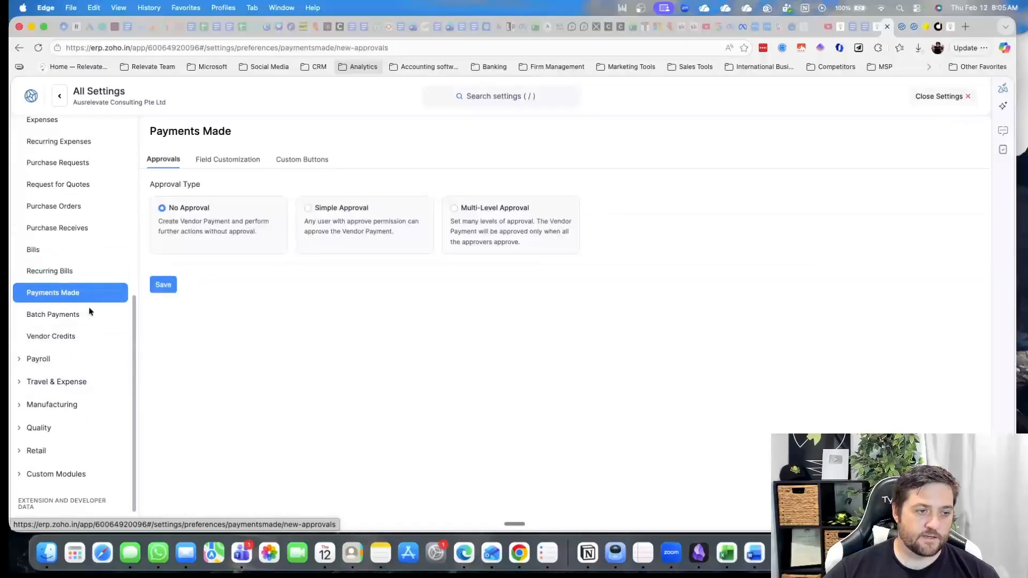
click(90, 316)
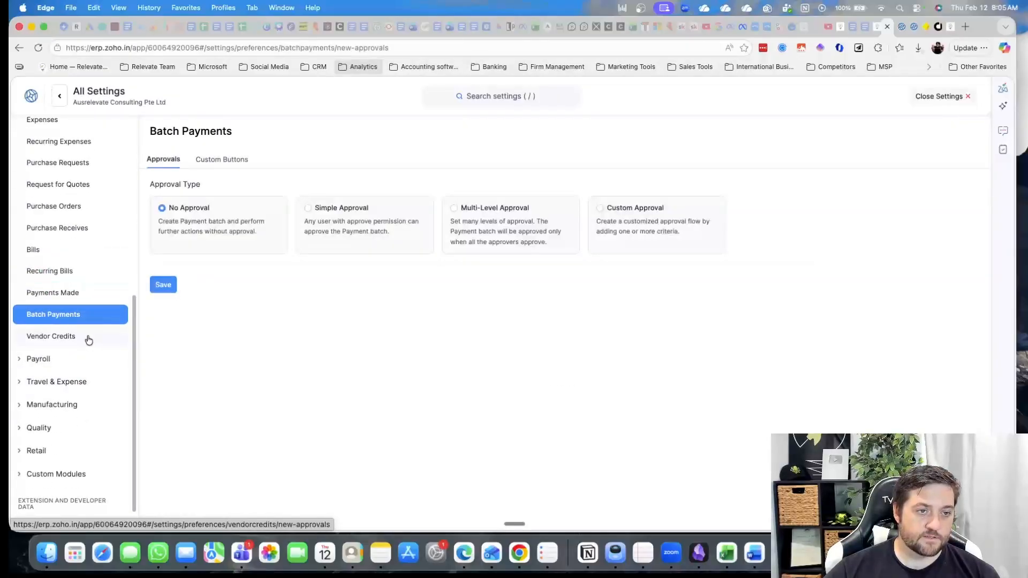
Check the vendor credits approvals and review the payroll settings for pay runs, salary revisions, loans and payroll journal accounting.
click(87, 339)
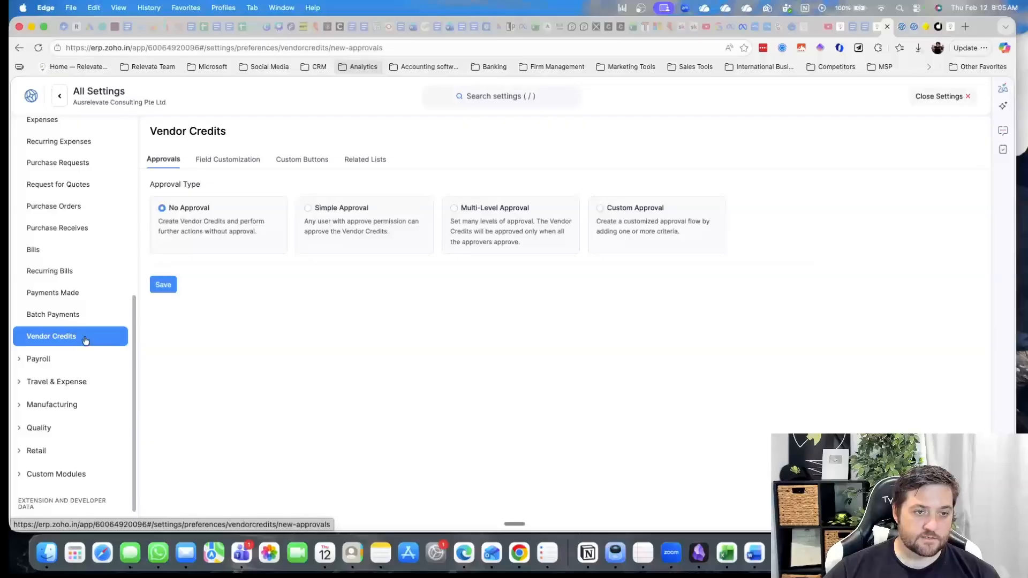
click(85, 359)
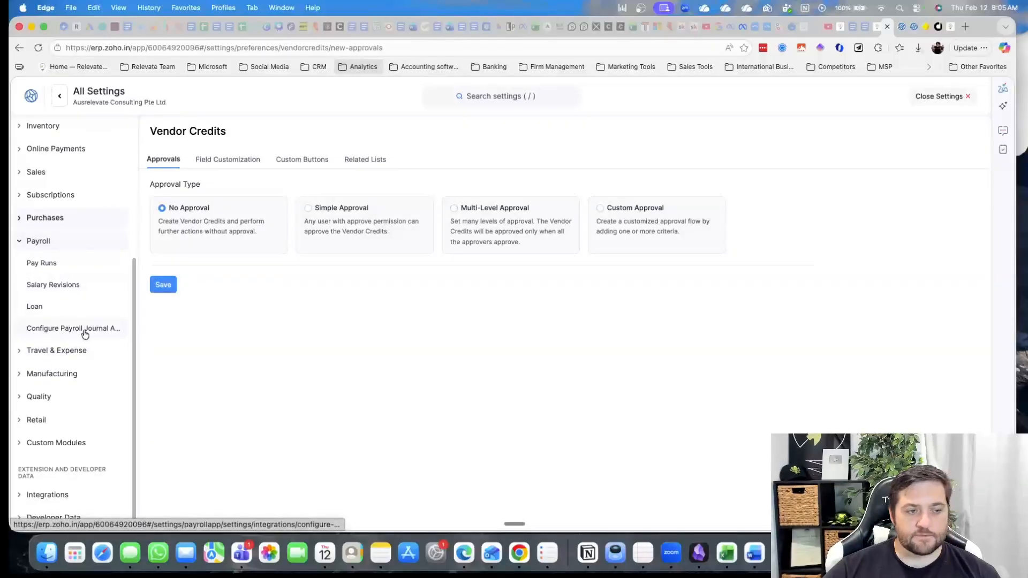
click(83, 265)
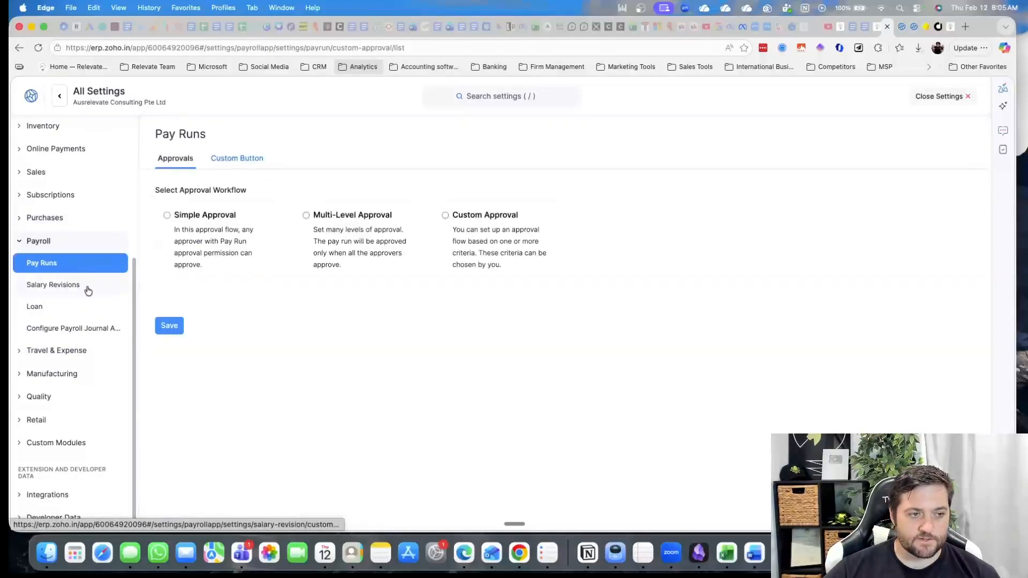
click(88, 290)
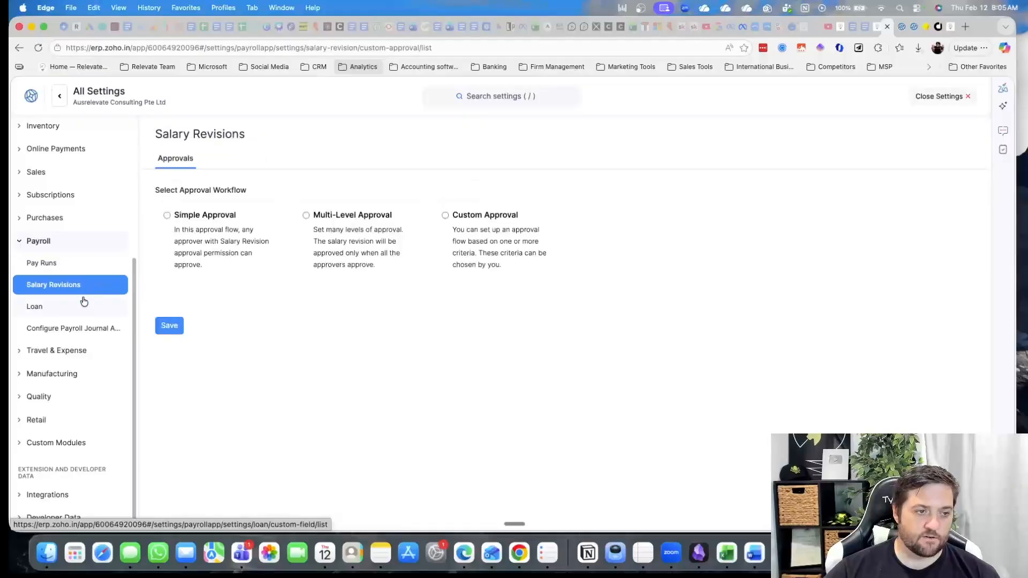
click(81, 304)
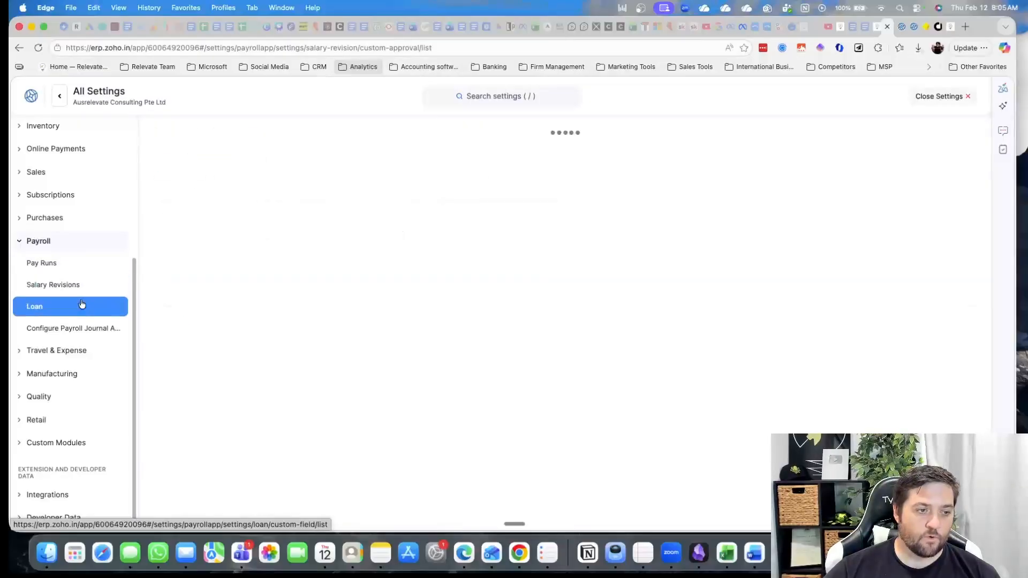
click(84, 328)
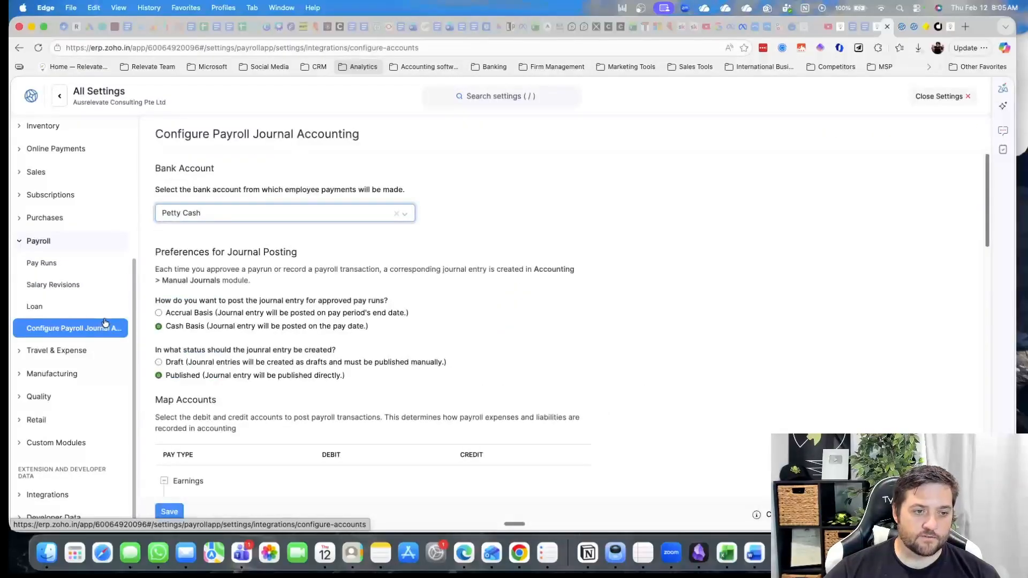
Look through the Travel & Expense settings for categories, merchants and trips.
click(64, 356)
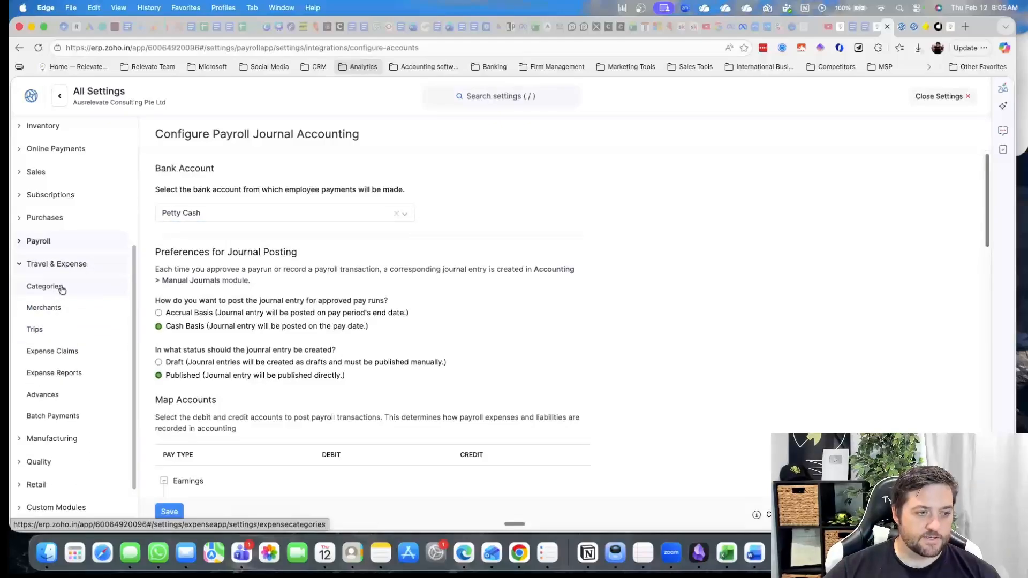
click(61, 289)
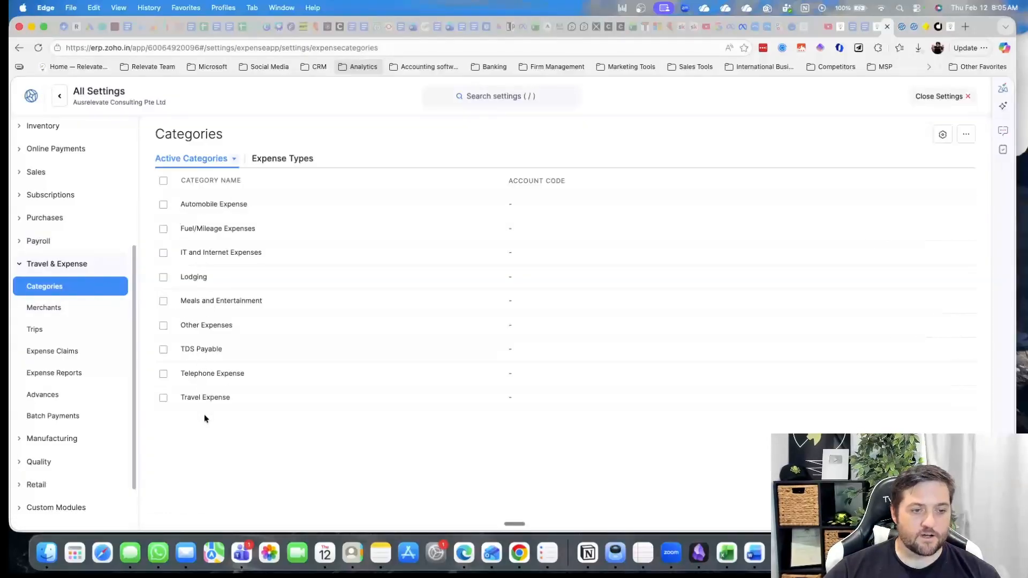
click(74, 319)
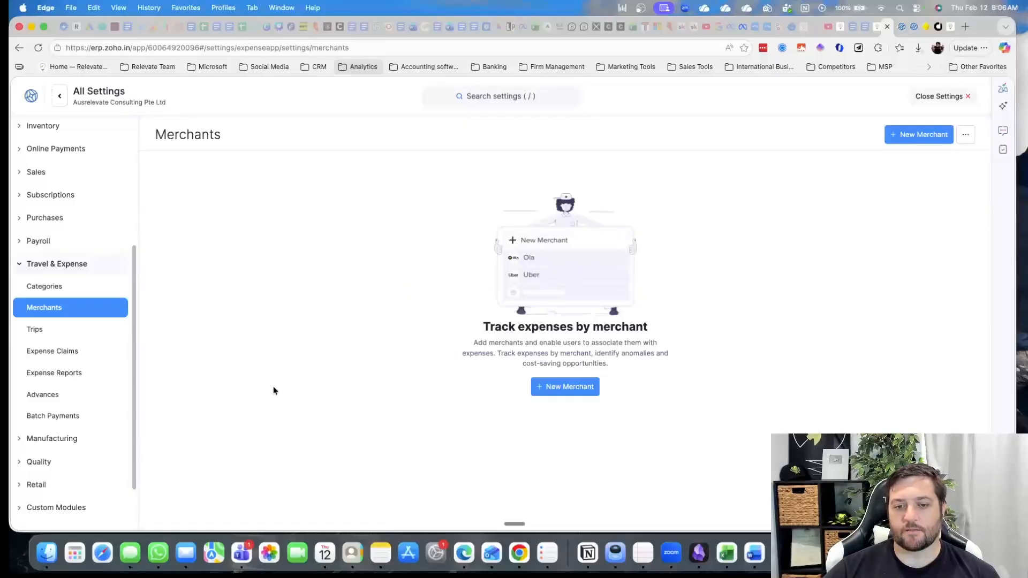
click(89, 334)
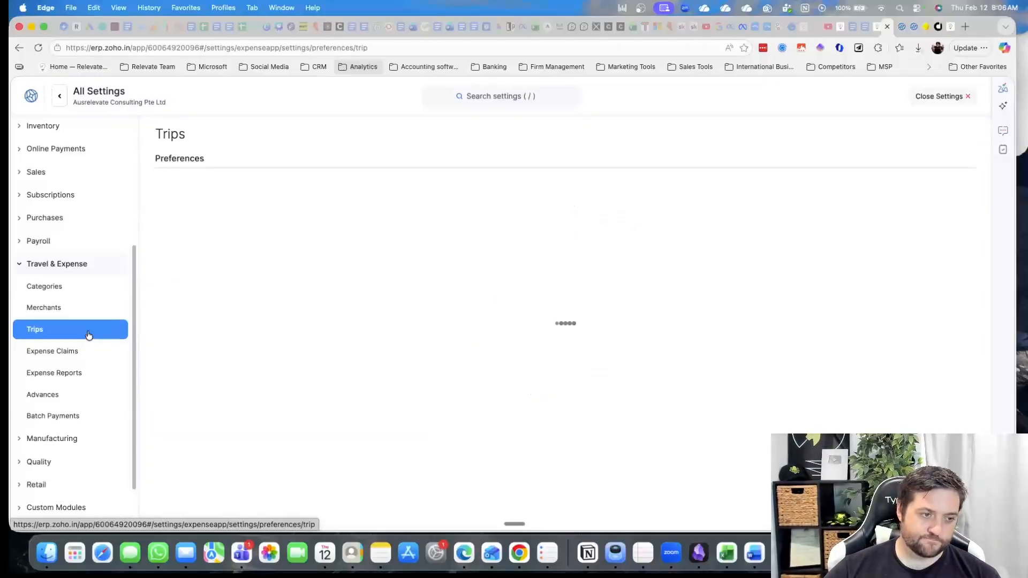
click(86, 315)
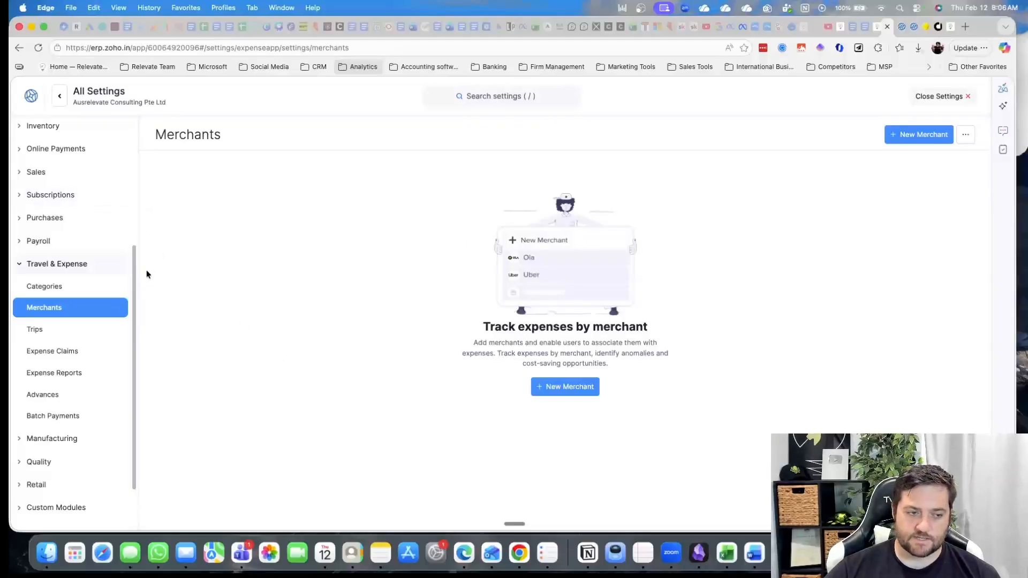
click(92, 332)
Review the Travel & Expense preferences for expense claims, expense reports, advances and batch payments.
click(94, 353)
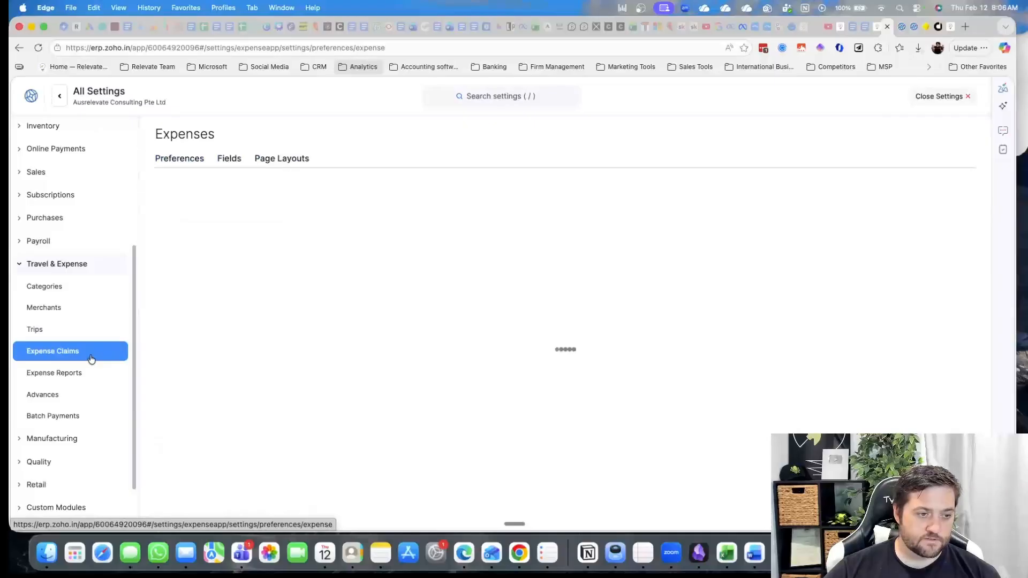
scroll(303, 332, down, 1)
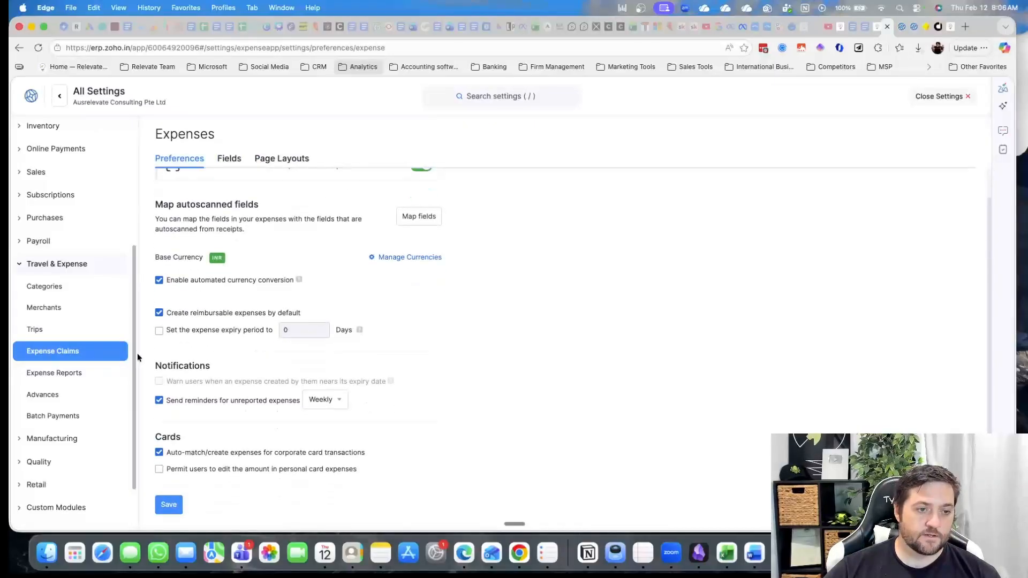
click(89, 373)
click(82, 396)
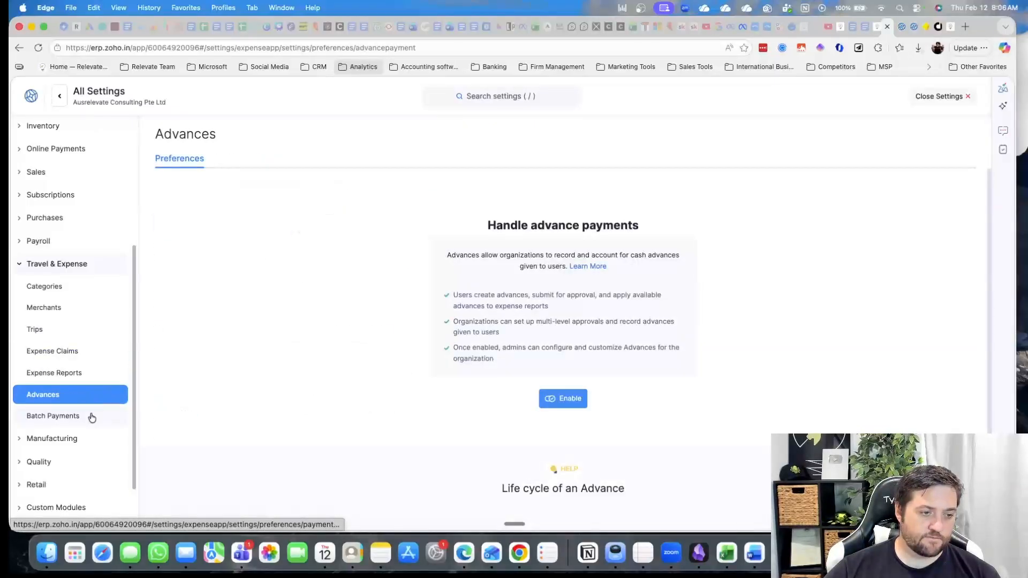
click(92, 418)
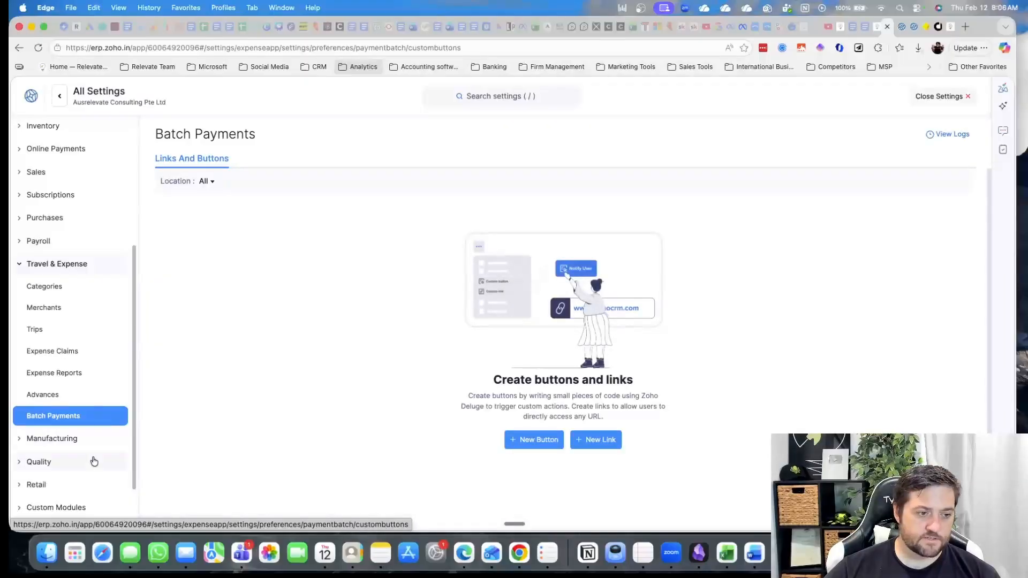
Create a manufacturing cost template named test with an hourly cost item test, rate 1 and cost account Accounts Payable.
click(87, 440)
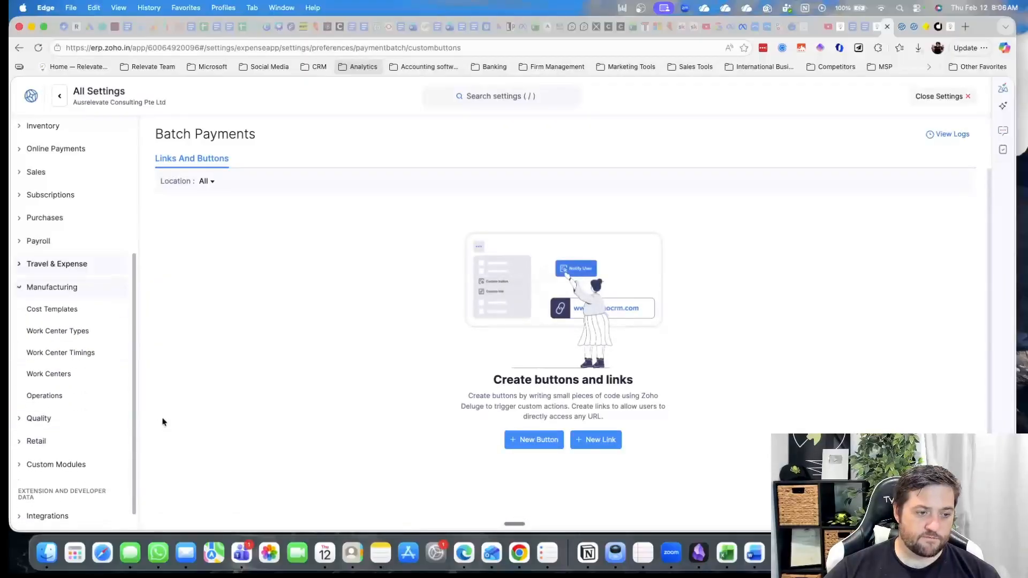
click(88, 313)
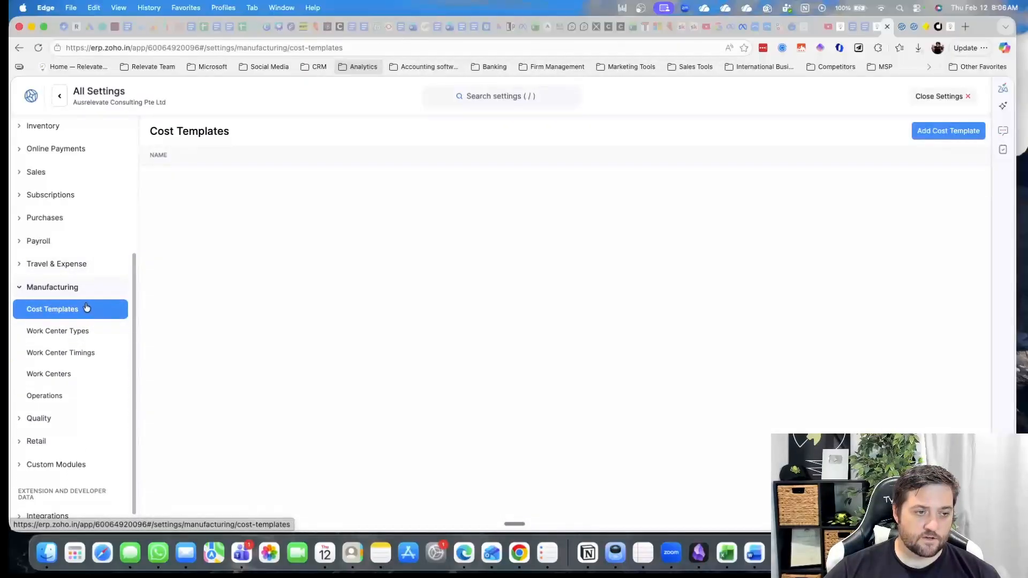
click(950, 135)
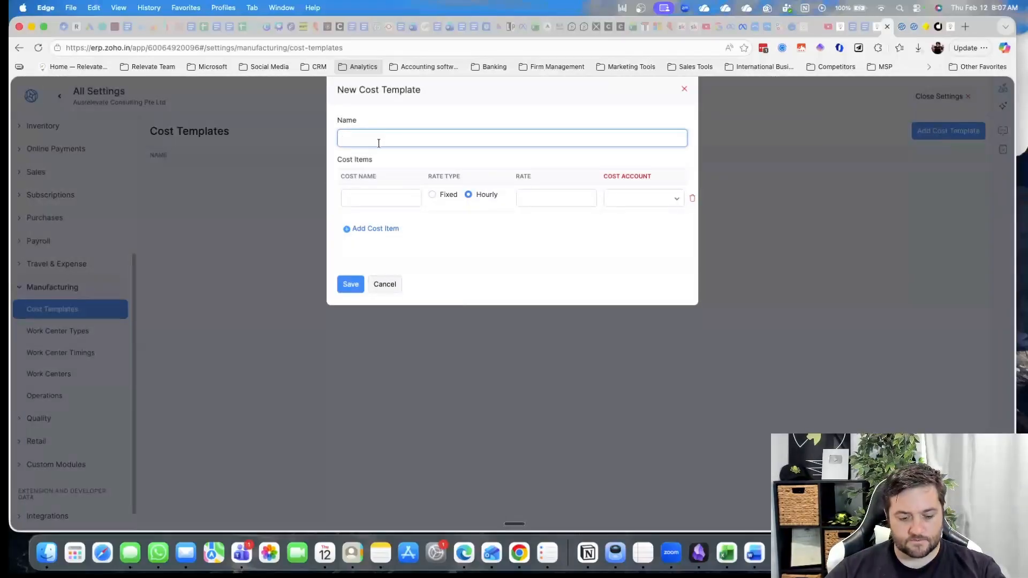
click(366, 196)
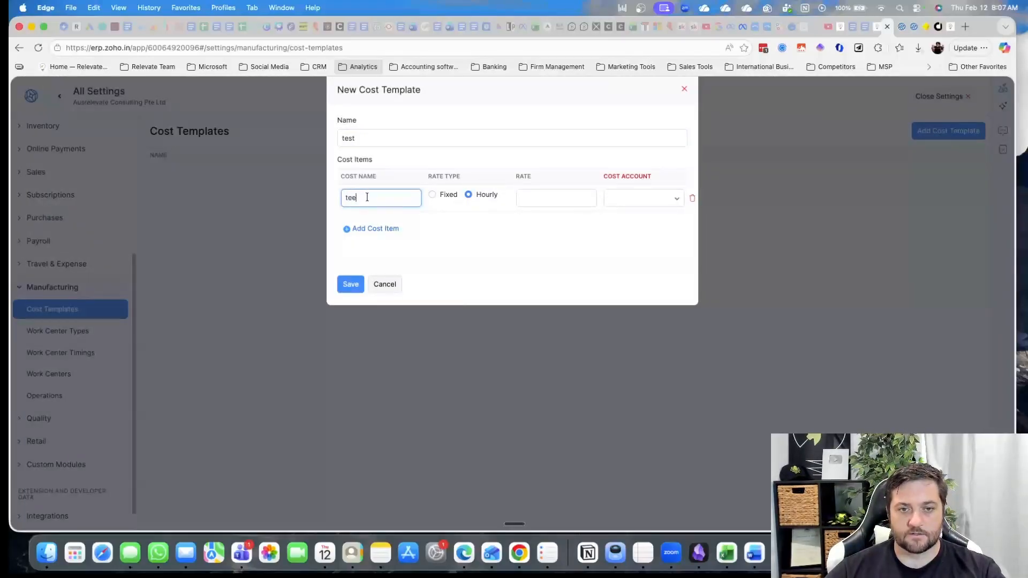
text(tee)
key(BackSpace)
text(st)
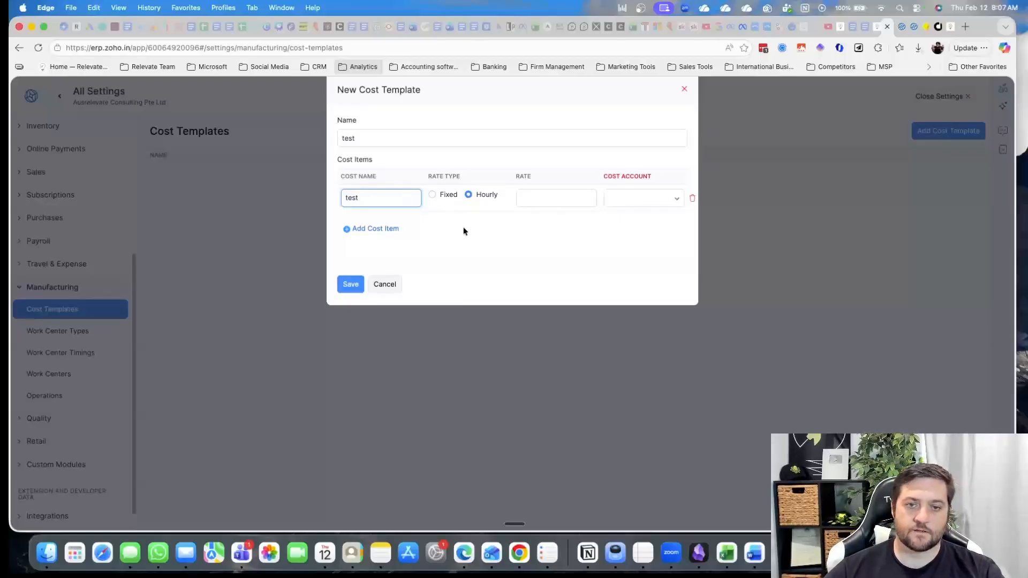
click(553, 200)
text(1)
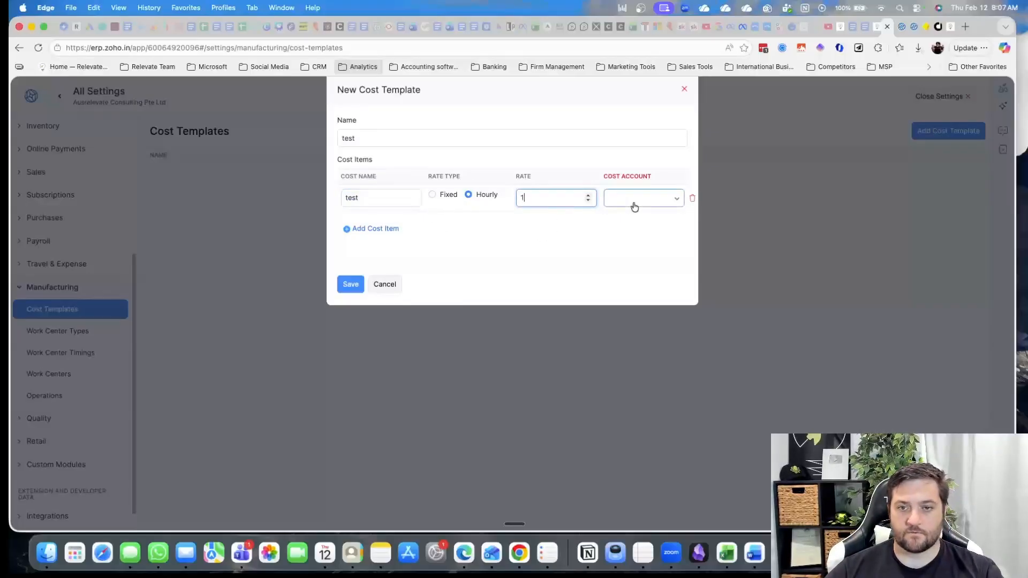
click(631, 203)
click(643, 252)
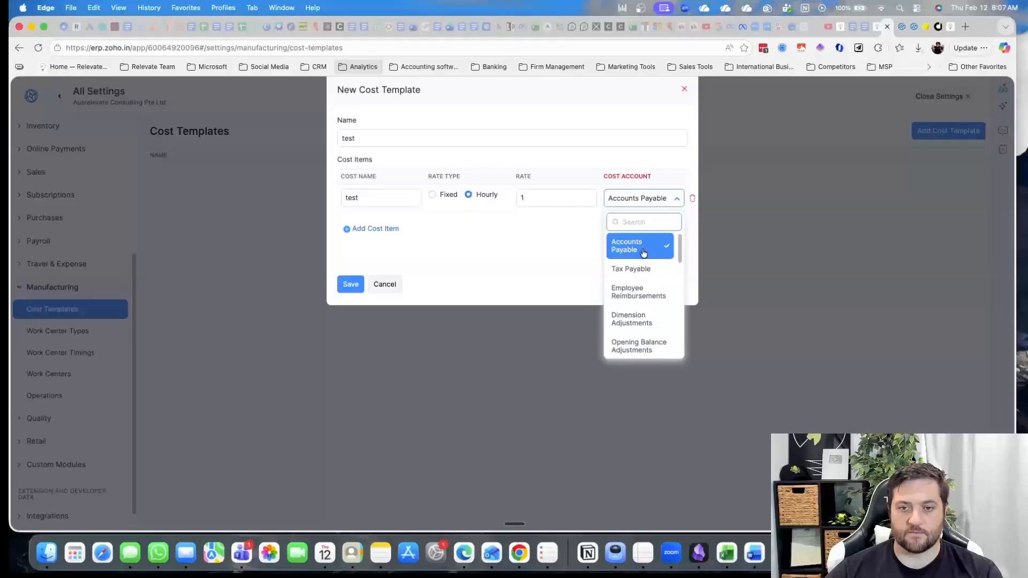
click(644, 251)
click(350, 284)
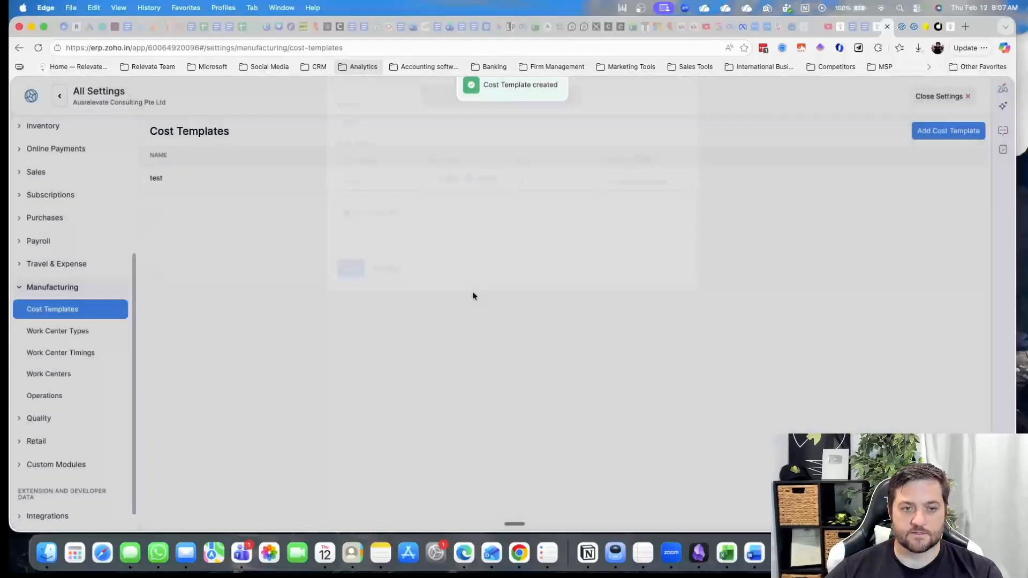
Add a work center type named test that uses the test cost template.
click(64, 331)
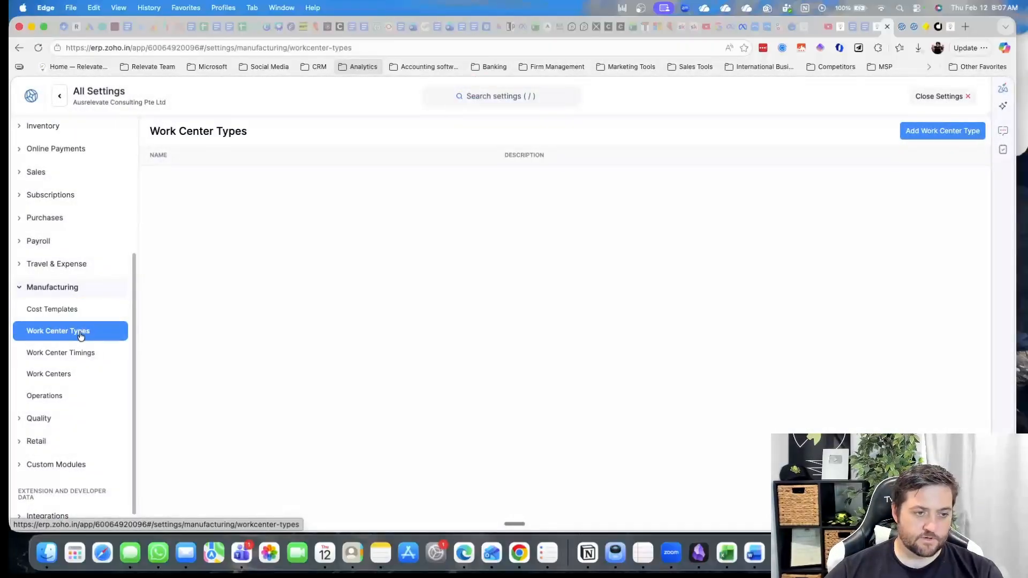
click(942, 131)
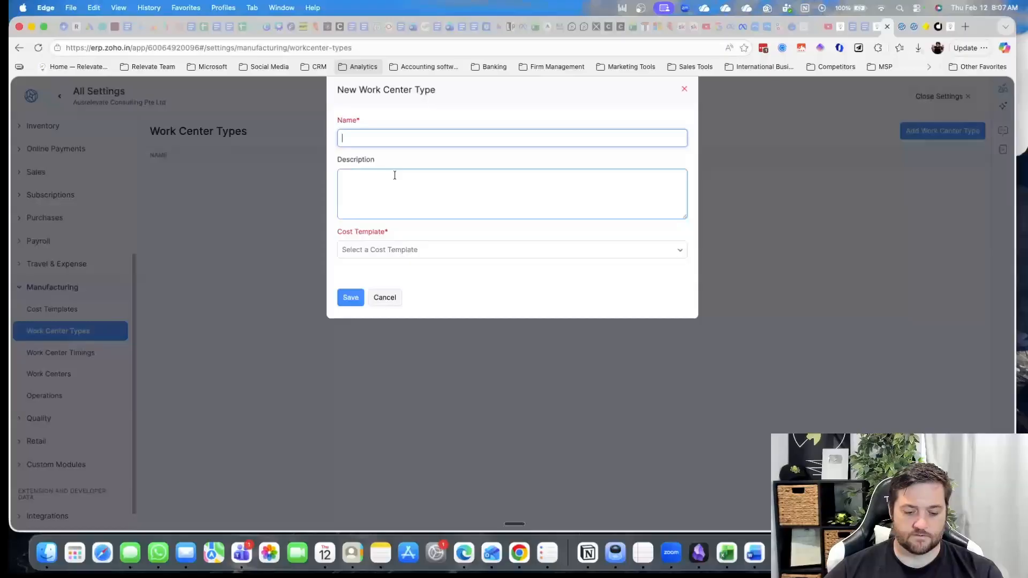
text(t)
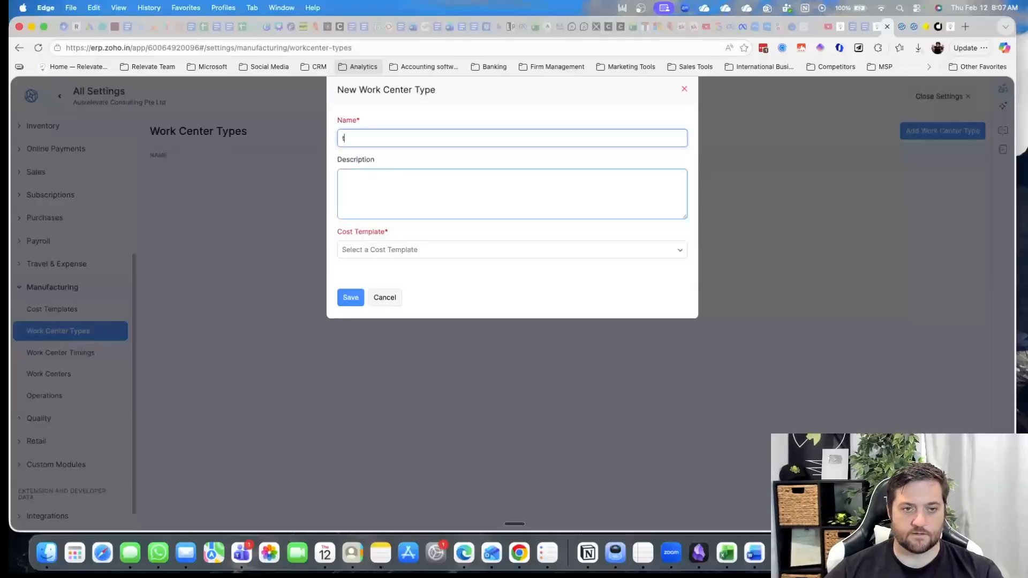
text(est)
click(390, 251)
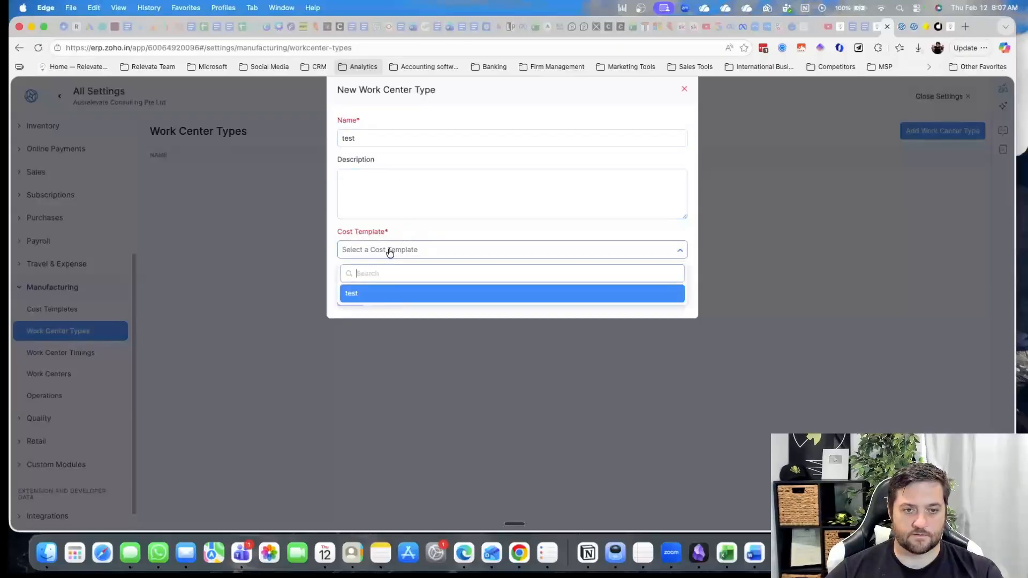
click(381, 294)
click(353, 302)
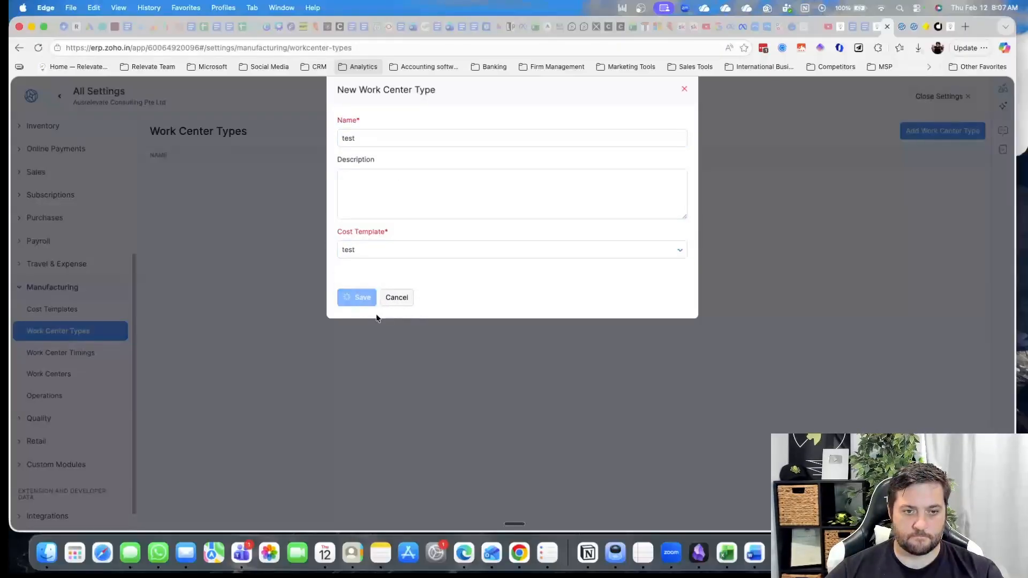
Start a new work center timing and examine its configuration types, work calendar and schedule timing options.
click(59, 353)
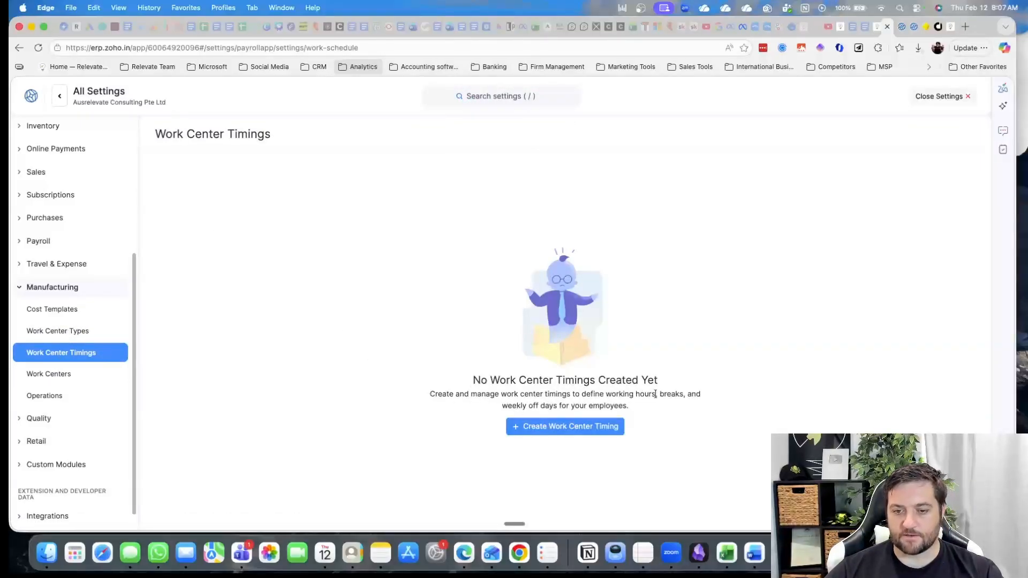
click(561, 428)
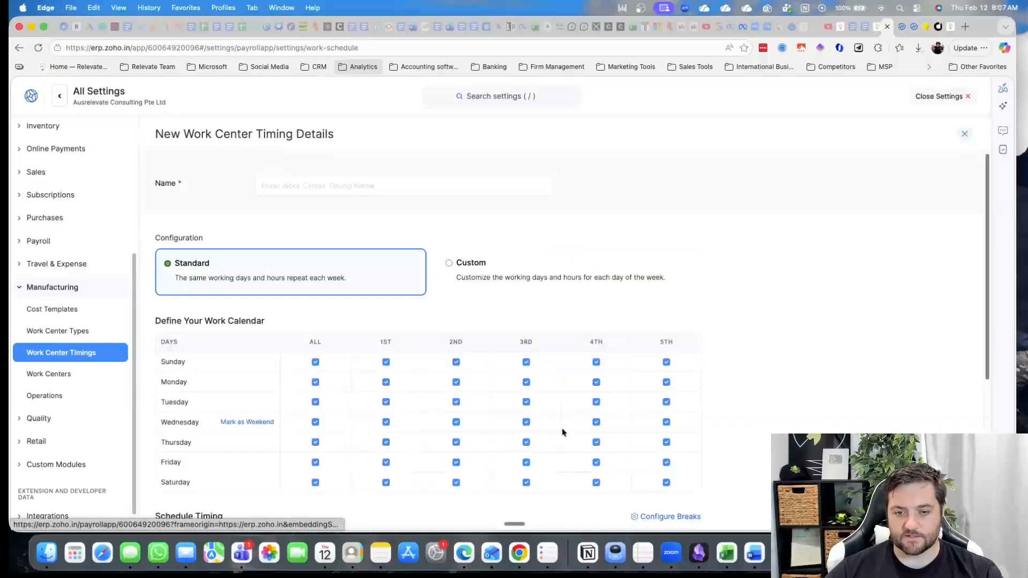
scroll(323, 332, down, 3)
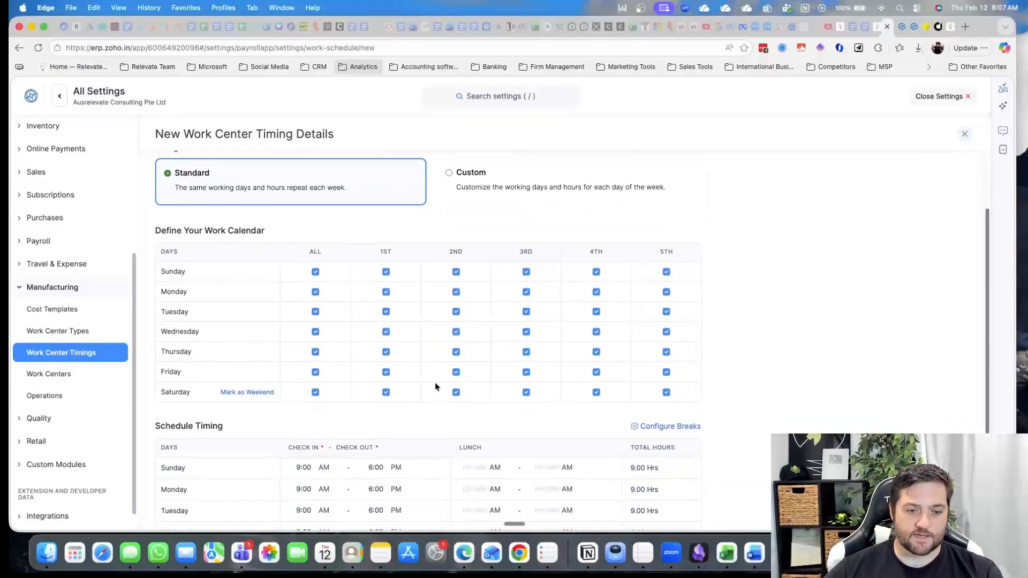
scroll(434, 382, down, 2)
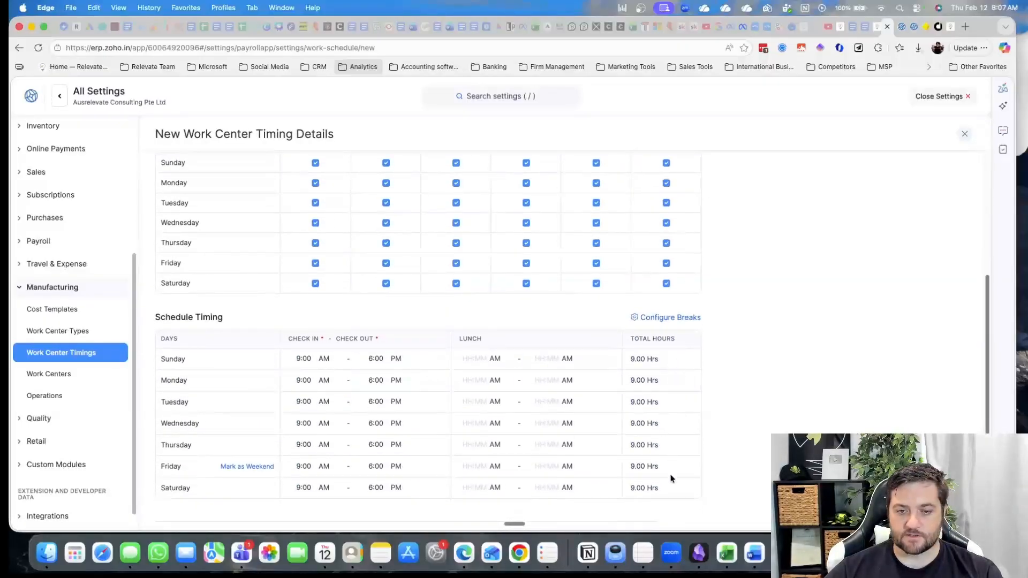
scroll(714, 392, down, 1)
scroll(720, 396, down, 1)
scroll(754, 375, up, 5)
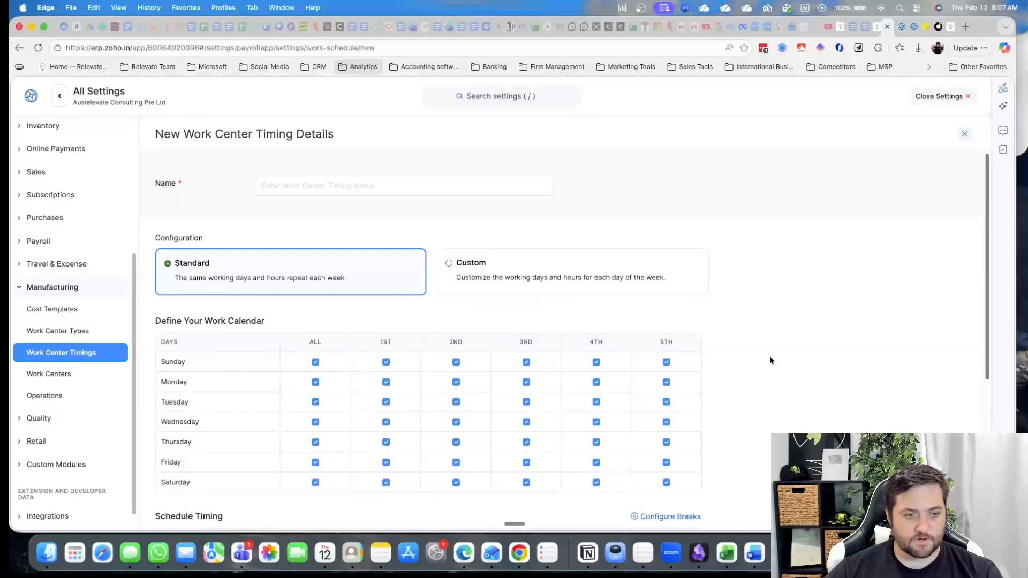
scroll(795, 389, down, 2)
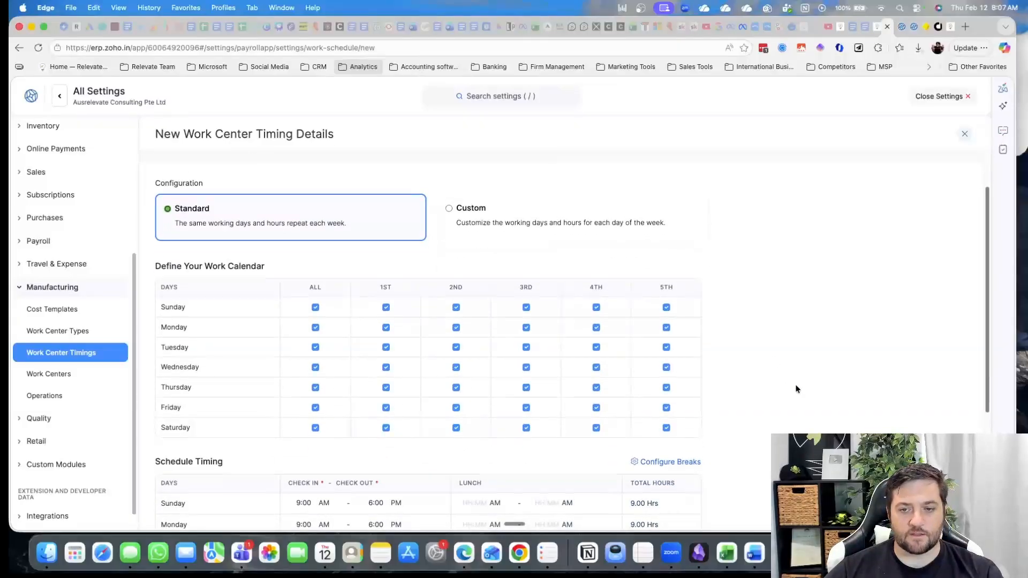
scroll(252, 393, down, 2)
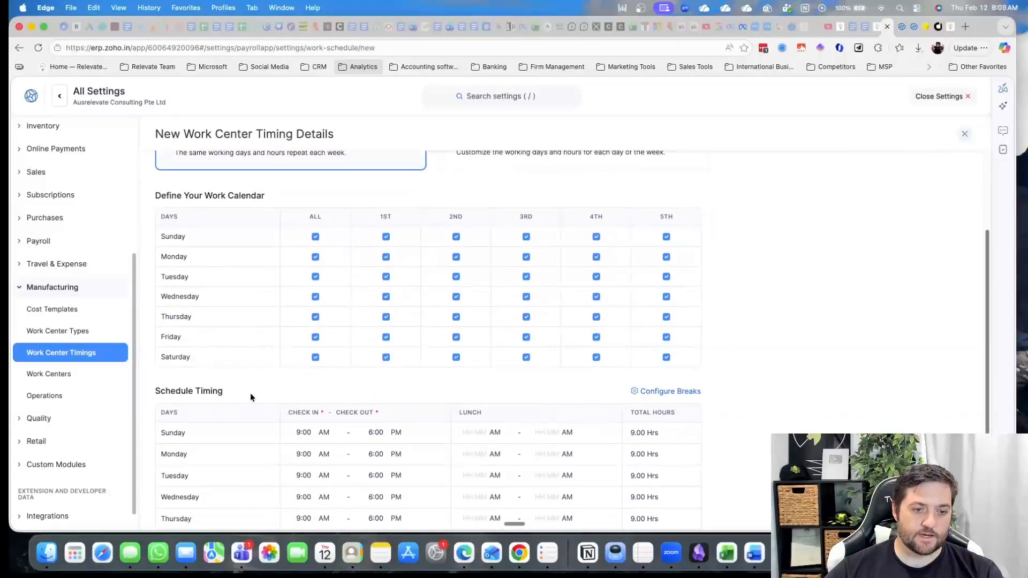
Name the new work center timing test, keep the Standard configuration and save it.
scroll(455, 401, down, 4)
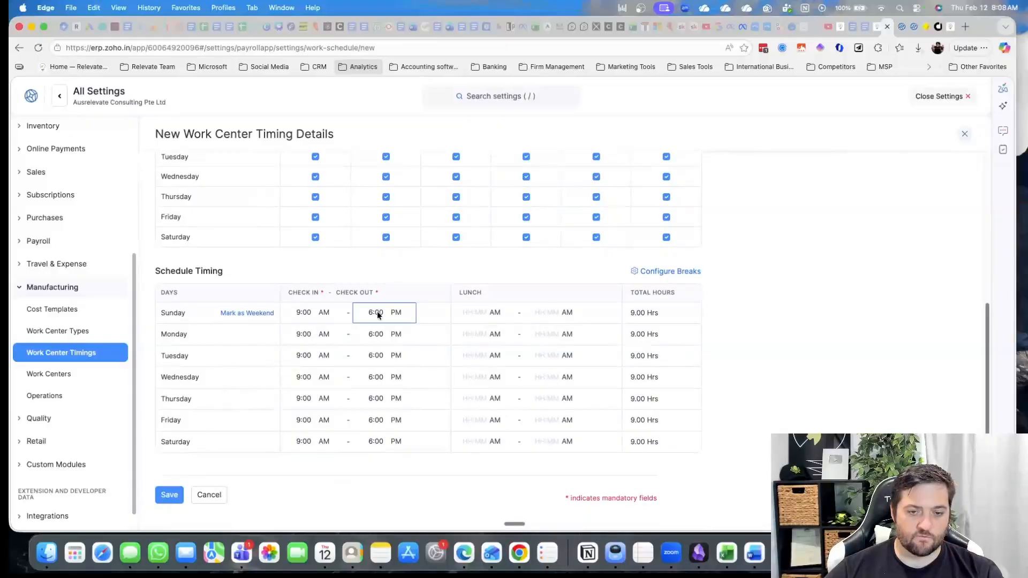
click(170, 495)
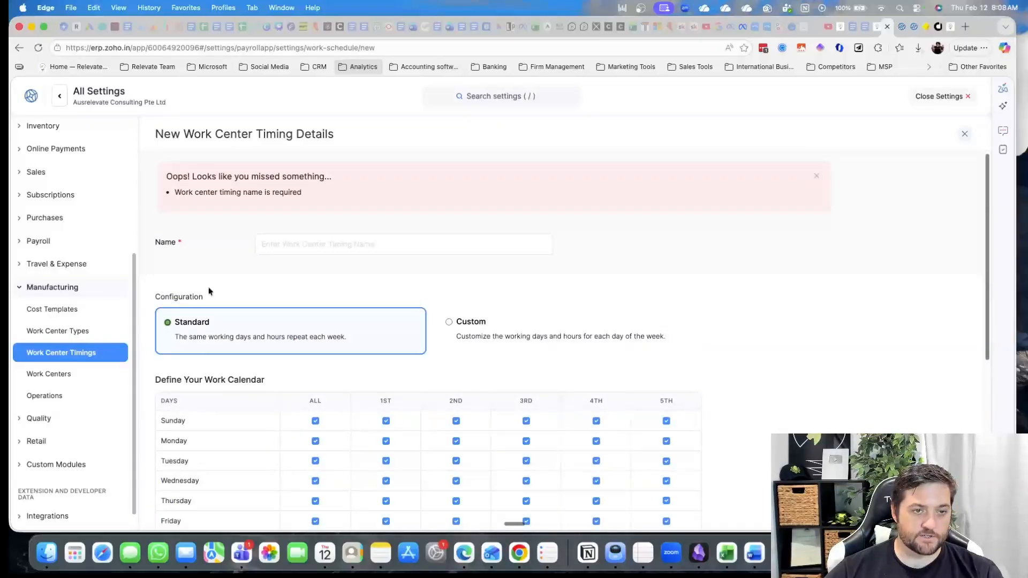
click(307, 244)
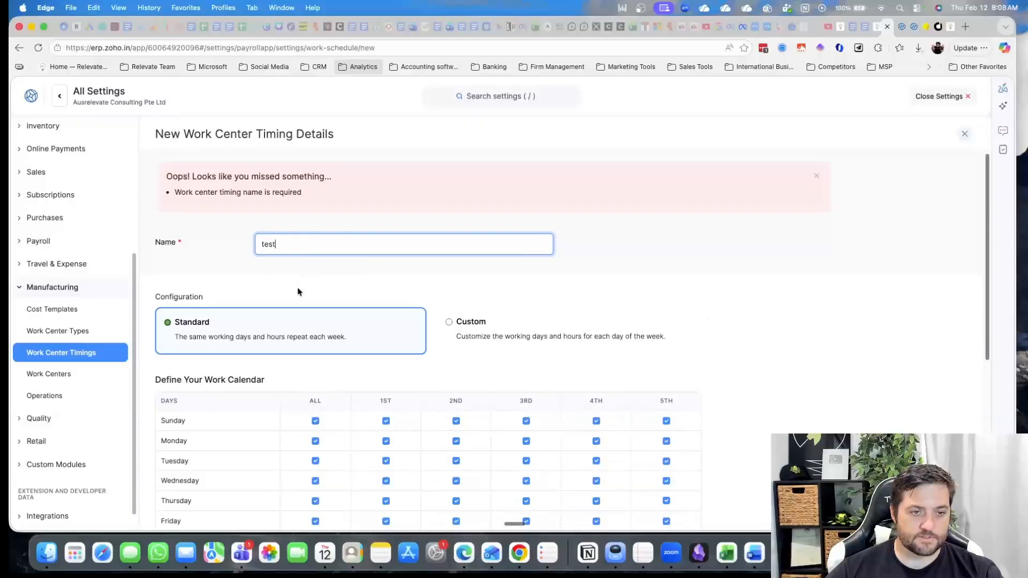
click(284, 291)
scroll(253, 412, down, 6)
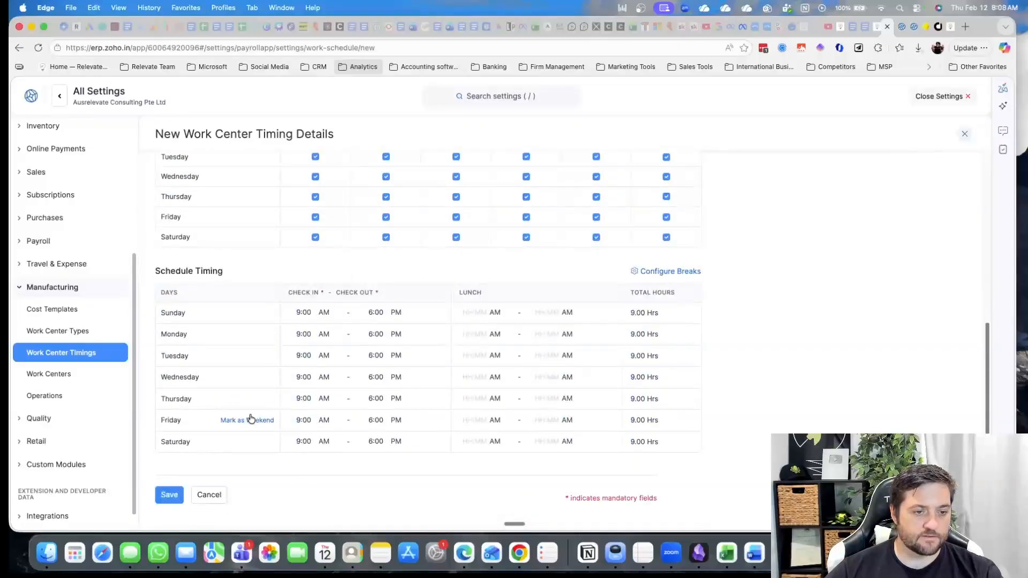
click(169, 496)
Set up a new work center named test with work center type test, cost template test and work center timing test.
click(81, 377)
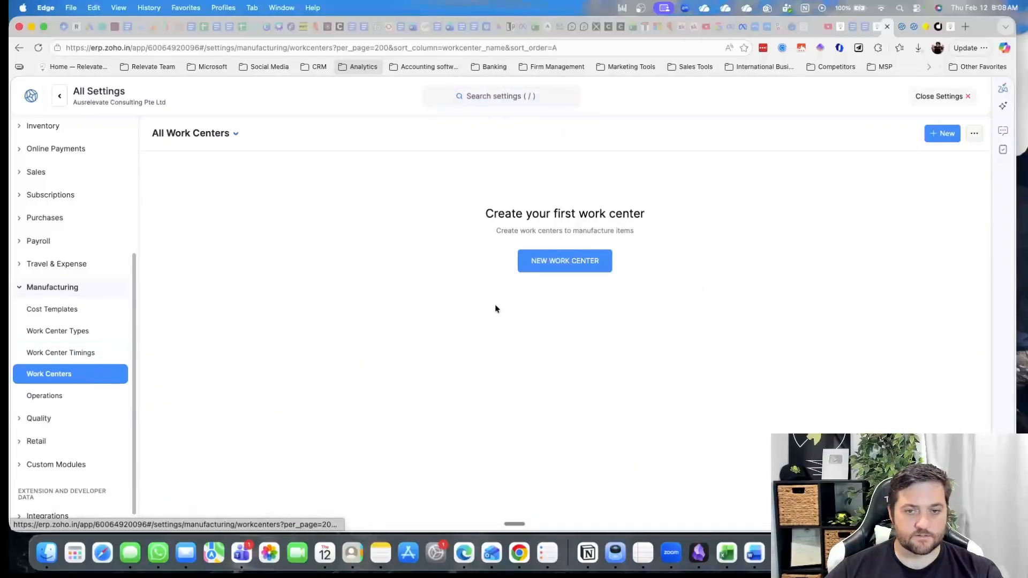
click(564, 260)
text(t)
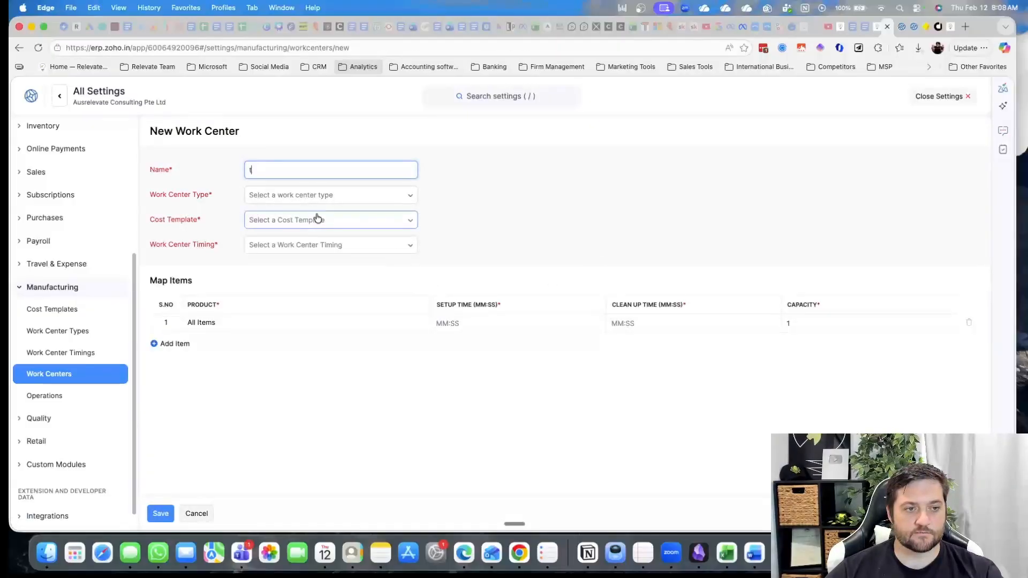
text(est)
click(318, 197)
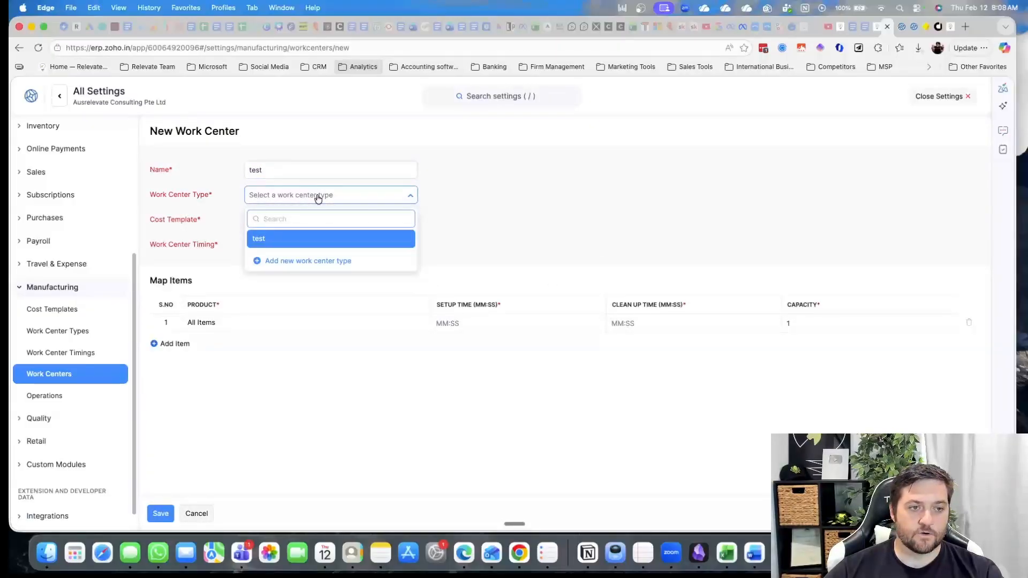
click(312, 239)
click(316, 226)
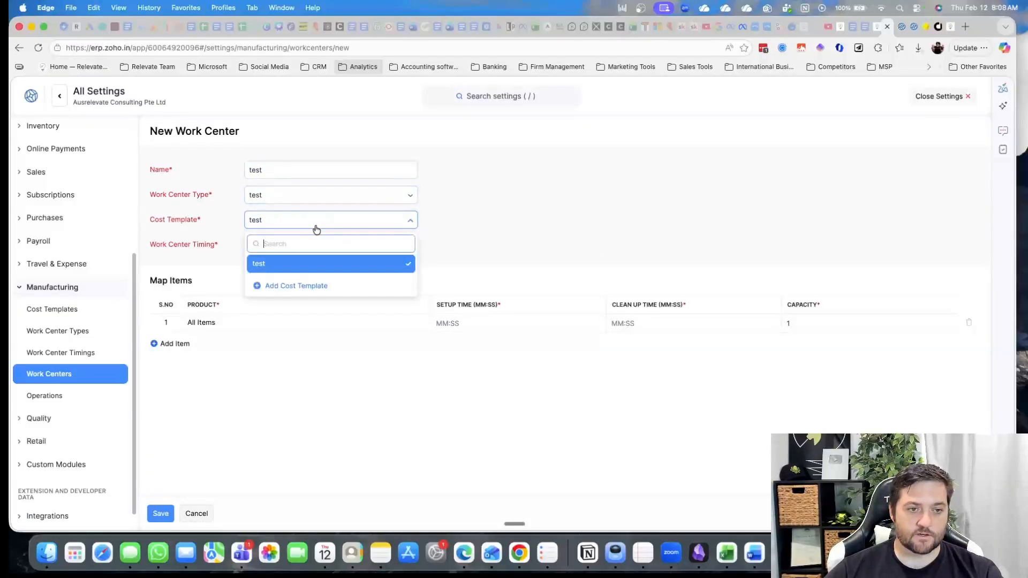
click(314, 270)
click(313, 249)
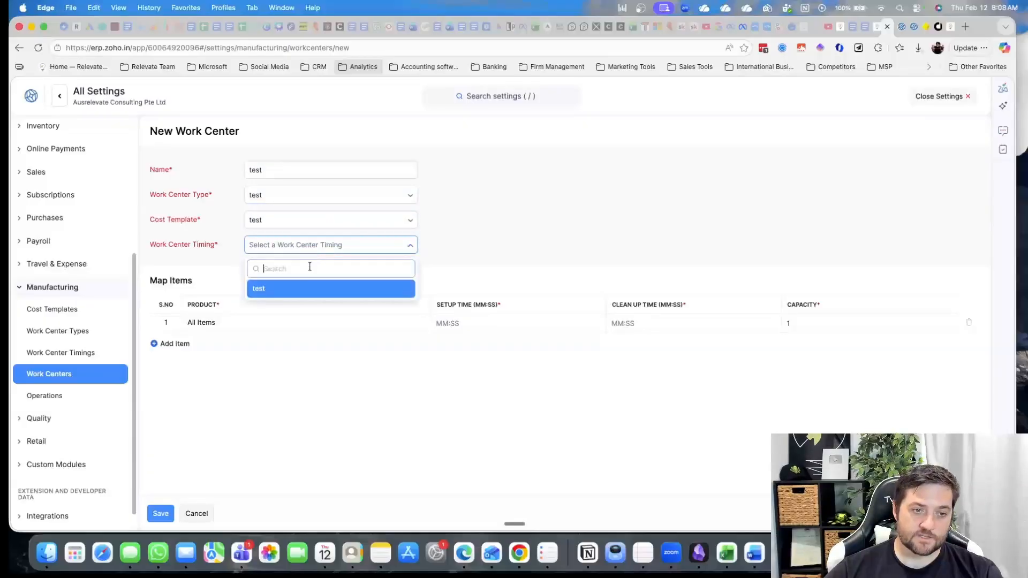
click(303, 291)
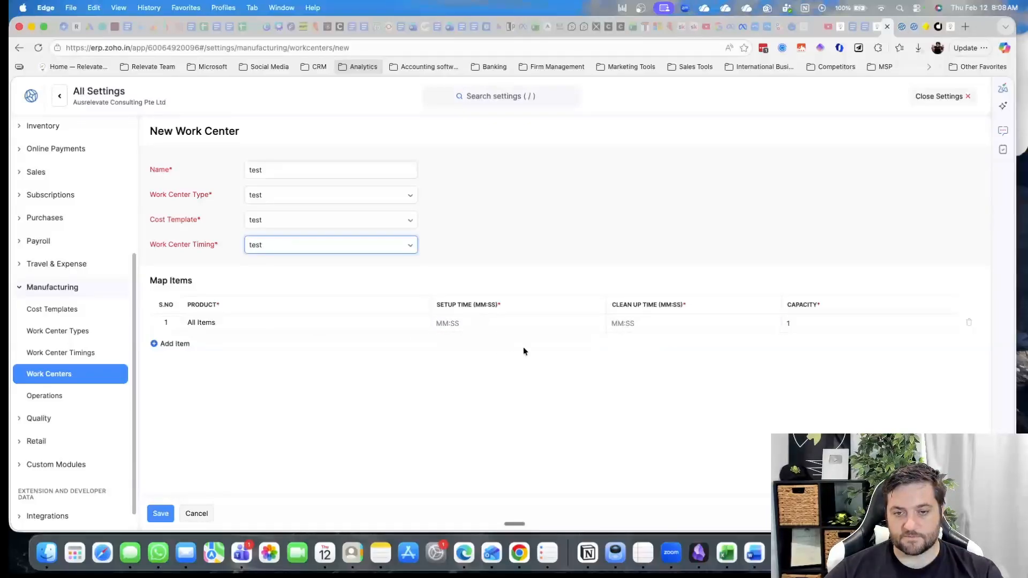
click(160, 514)
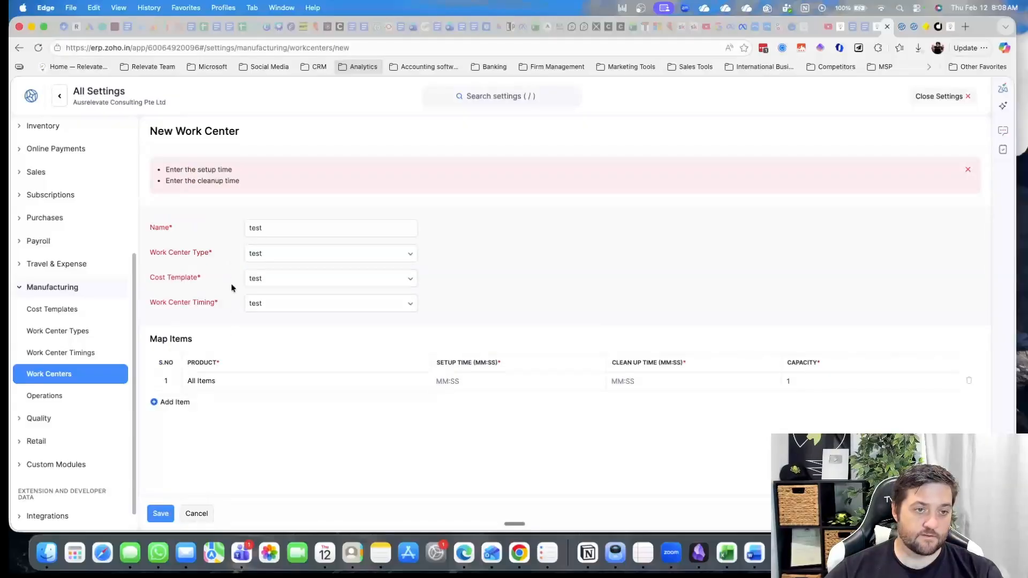
Set the All Items setup time to 60 minutes and clean up time to 30 minutes, and save the work center.
click(443, 383)
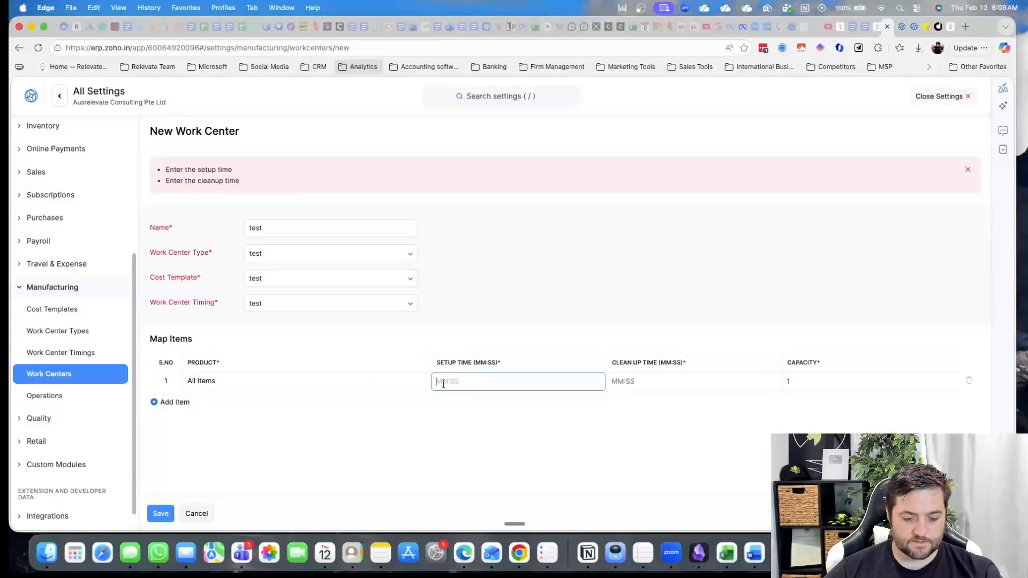
text(60)
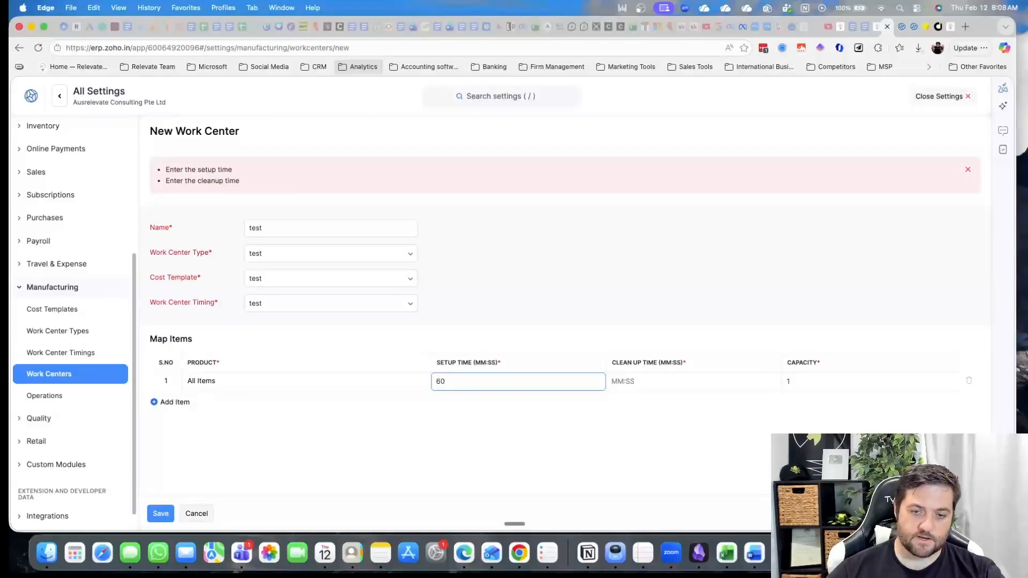
click(677, 382)
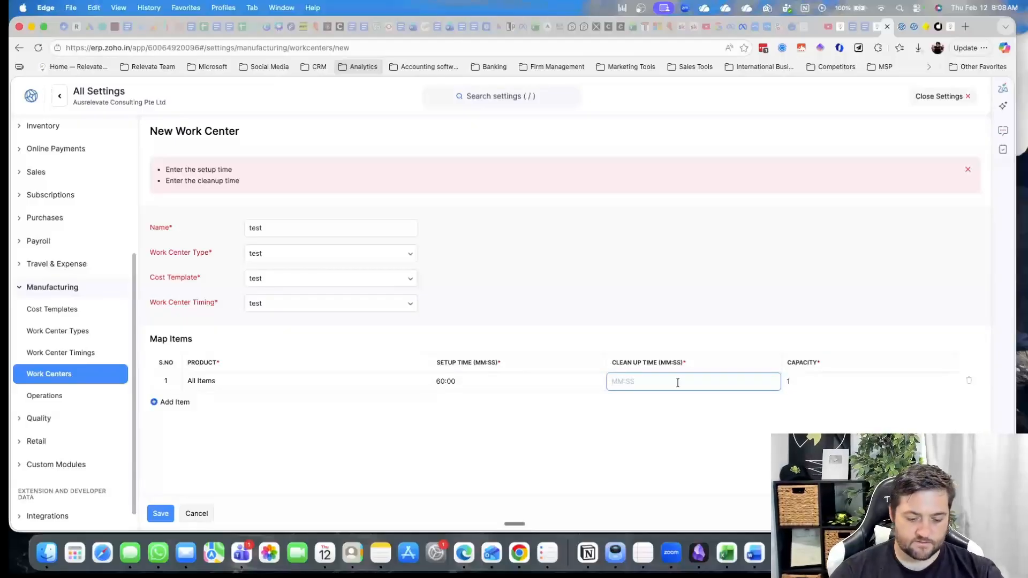
text(30)
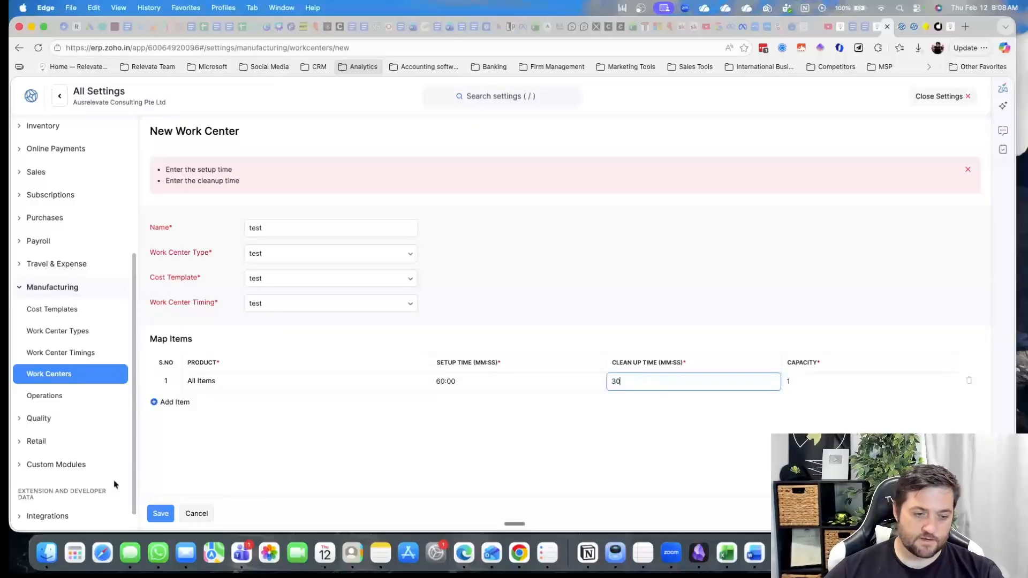
click(160, 514)
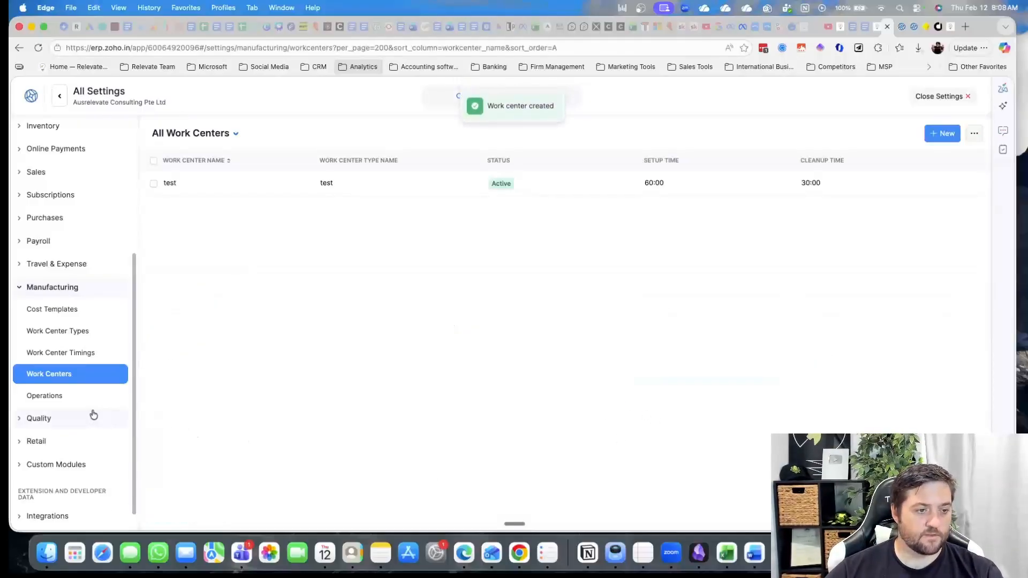
Create a manufacturing operation named test that uses the test work center type.
click(62, 399)
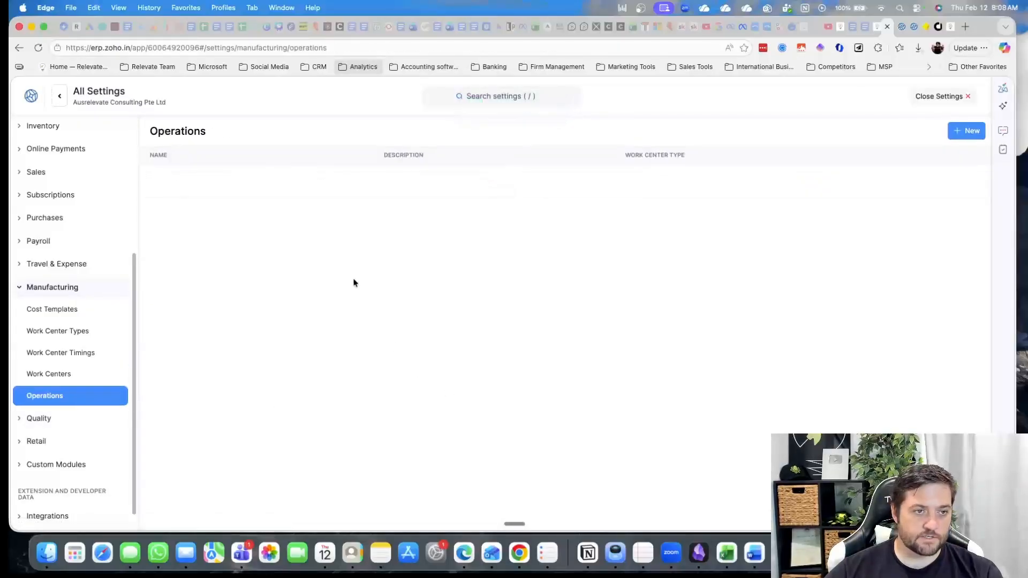
click(966, 130)
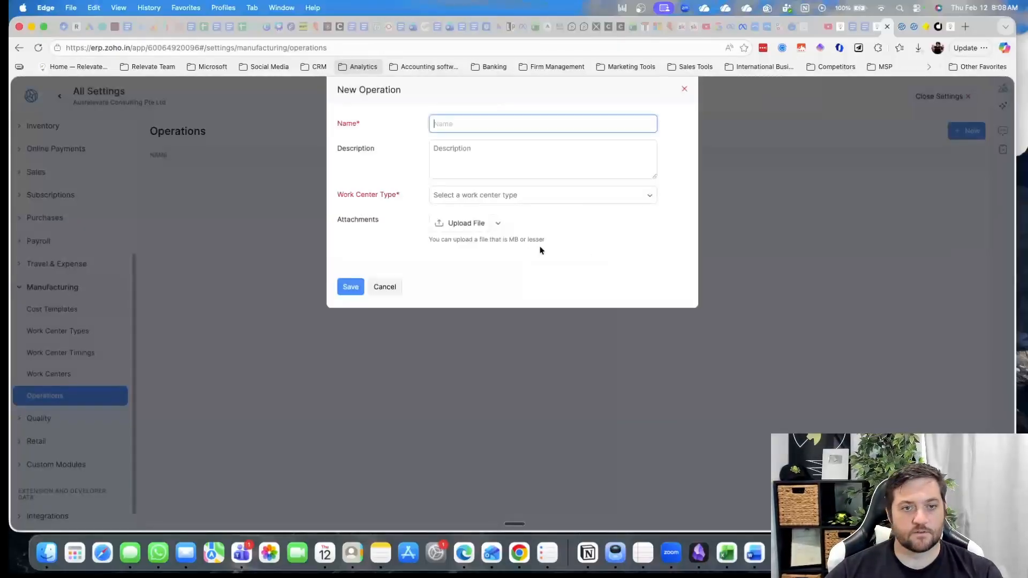
text(tet)
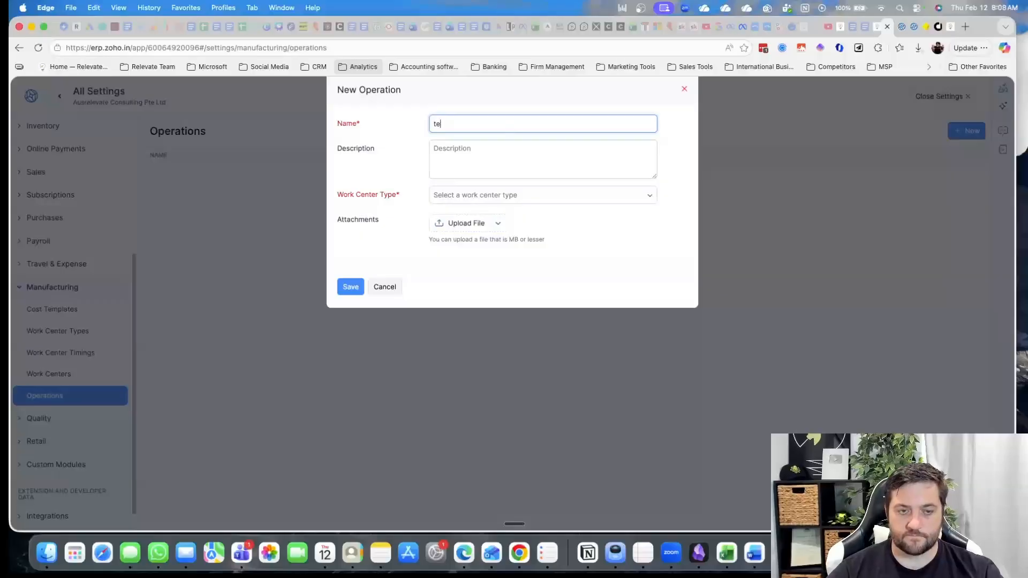
click(550, 197)
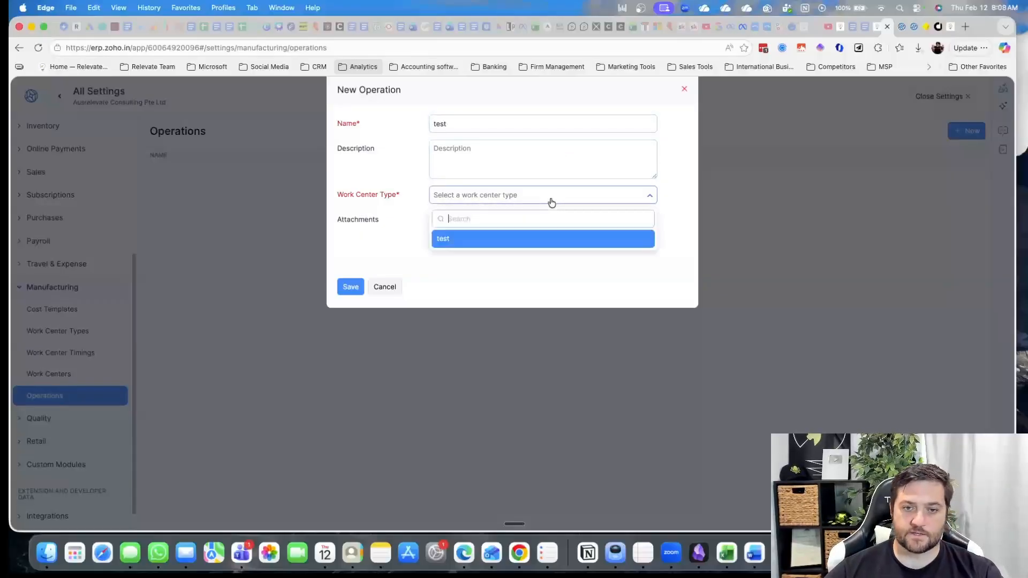
click(539, 243)
click(349, 287)
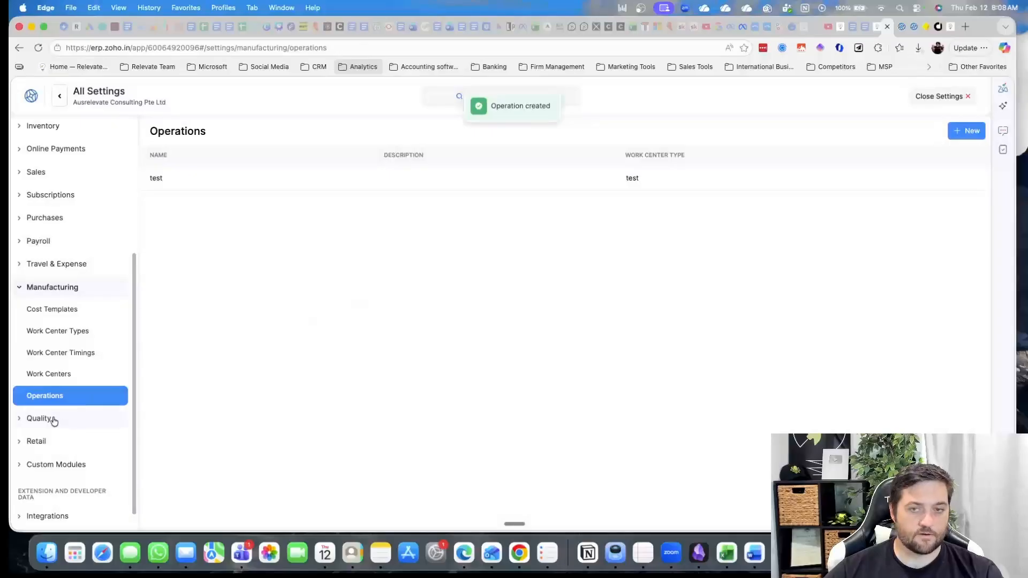
Set the Quality module's quality mode to Advanced and save the preference.
click(53, 419)
click(64, 402)
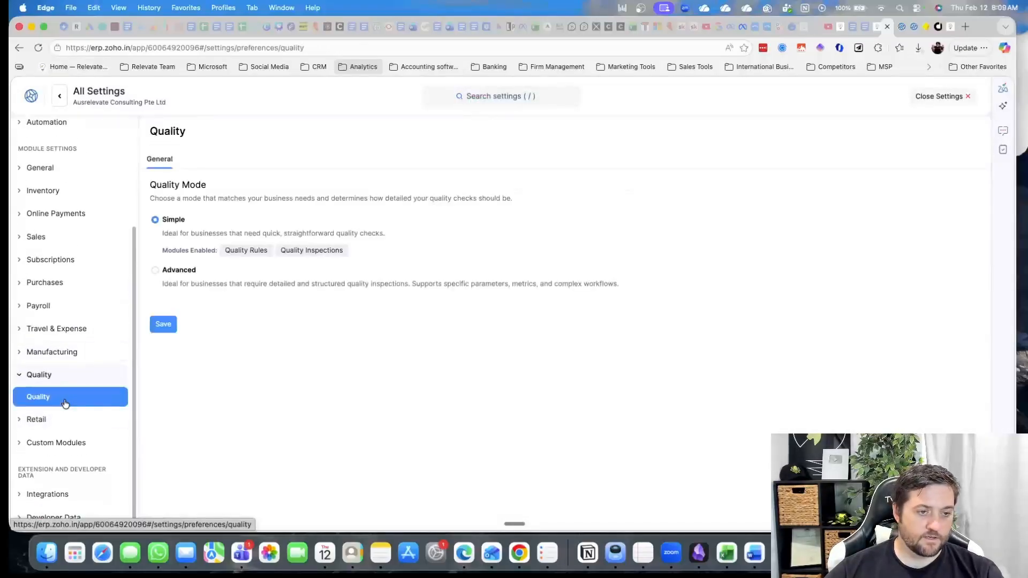
click(182, 270)
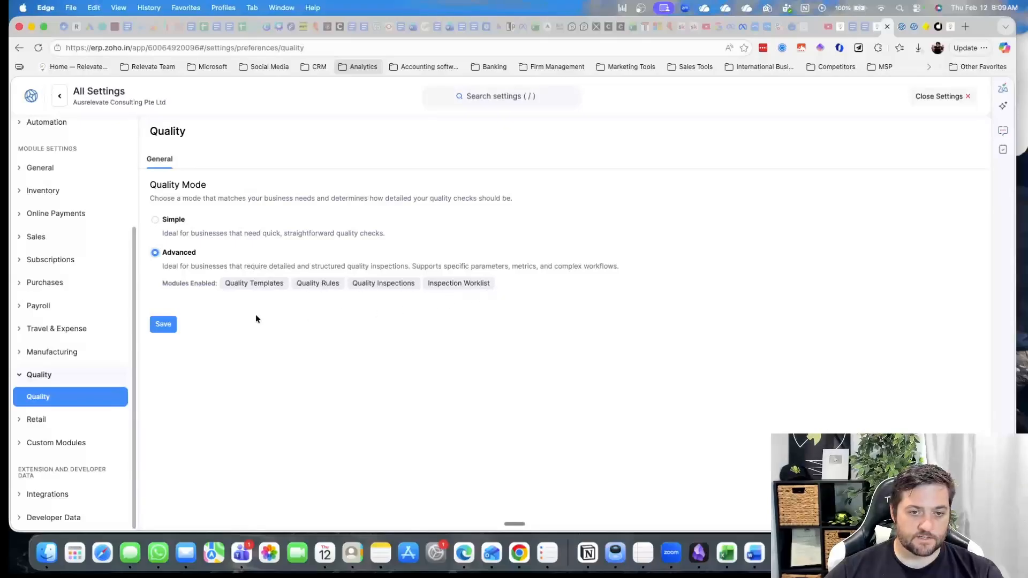
click(163, 324)
In the general Retail settings, enable Automate print receipt, leave Mandate Customer for a Sale off, and save.
click(69, 420)
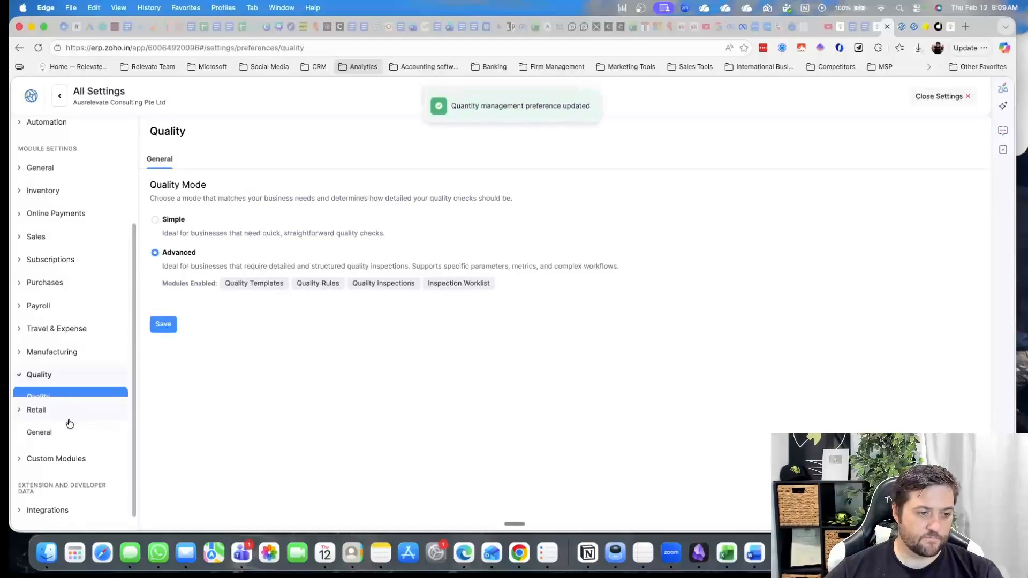
click(91, 420)
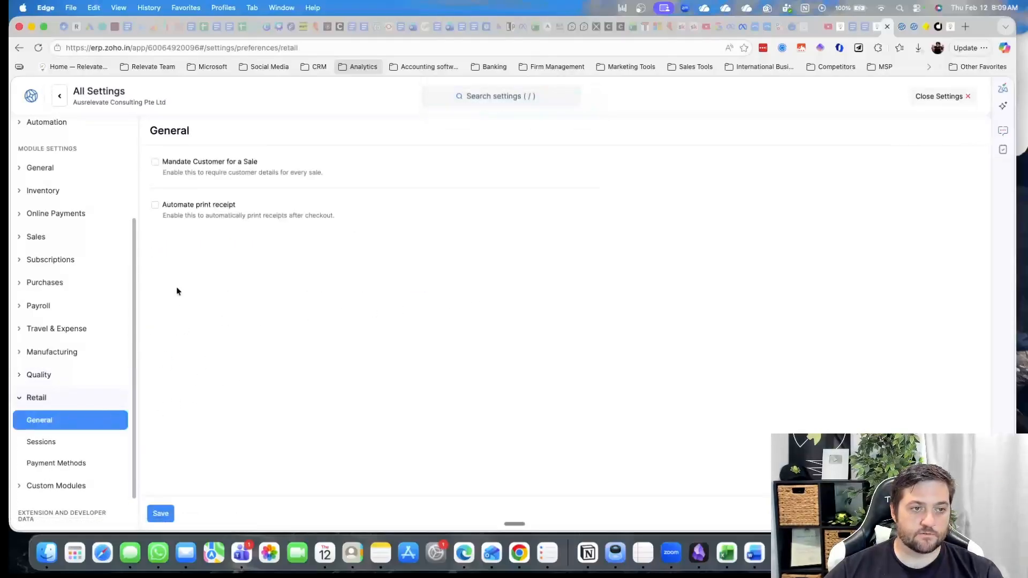
click(156, 163)
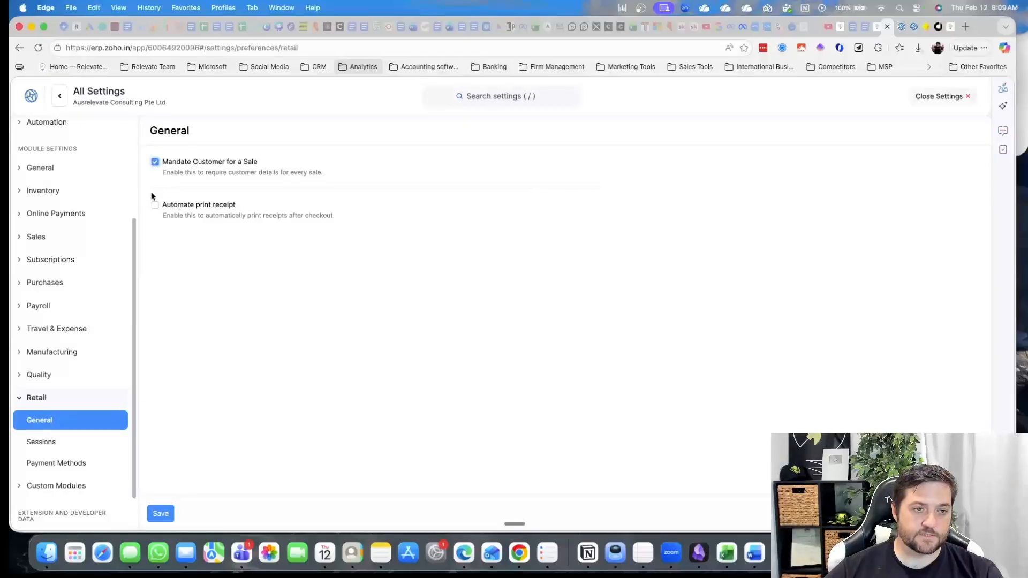
click(154, 165)
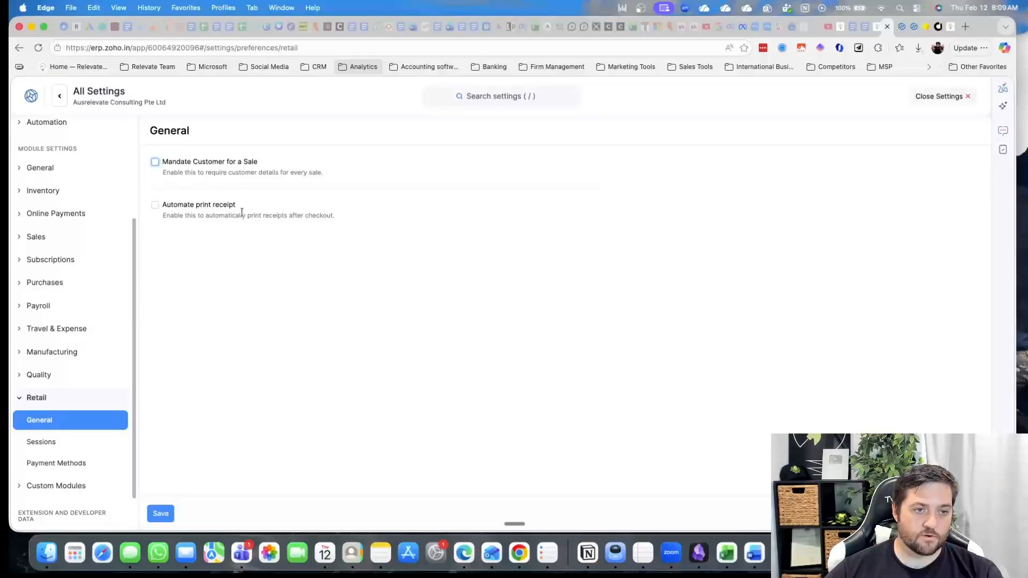
click(155, 207)
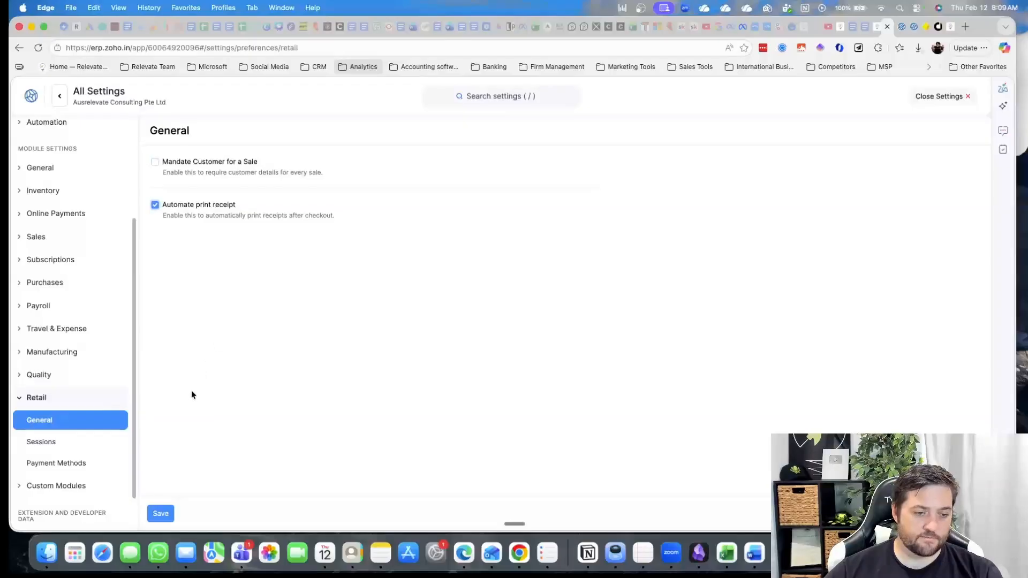
click(160, 513)
Enable retail Sessions, review the opening amount and session report options, and enable Cash Denominations.
click(81, 401)
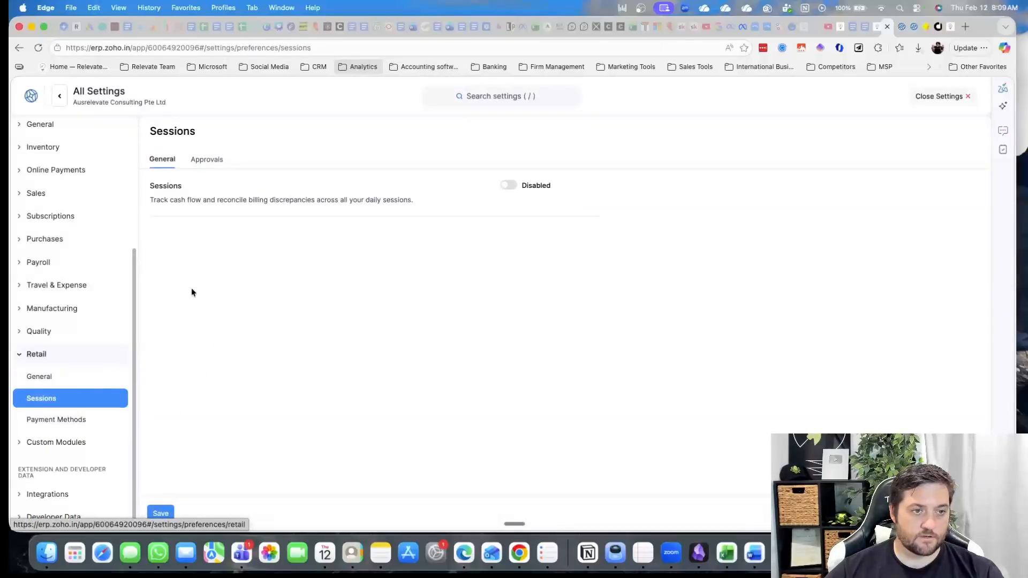
click(505, 188)
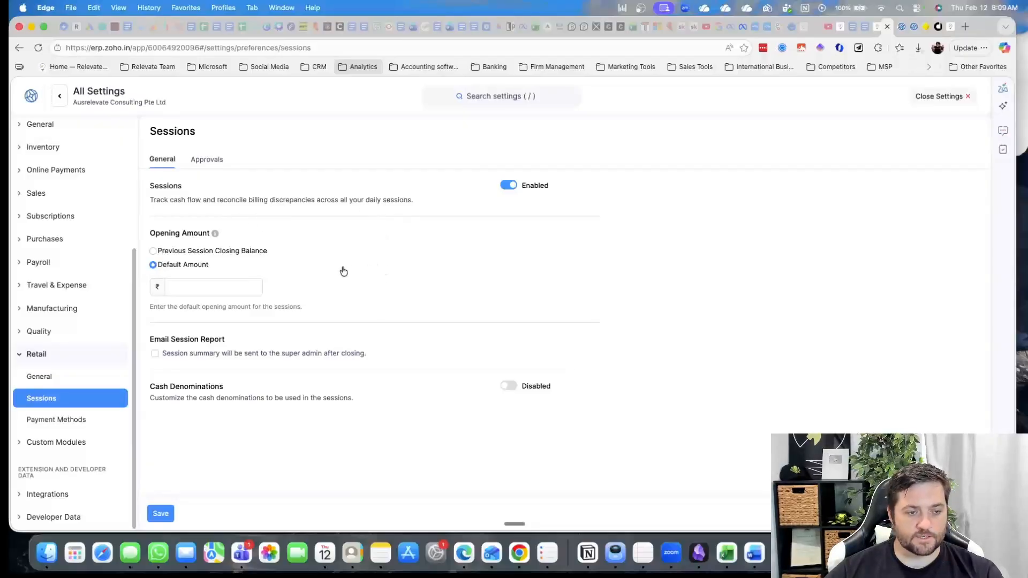
click(192, 290)
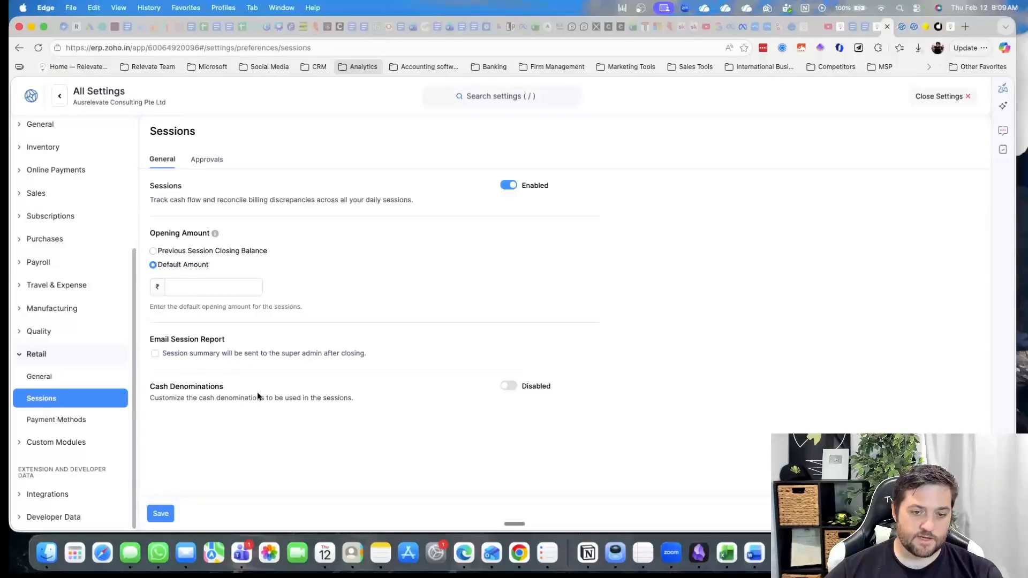
click(504, 386)
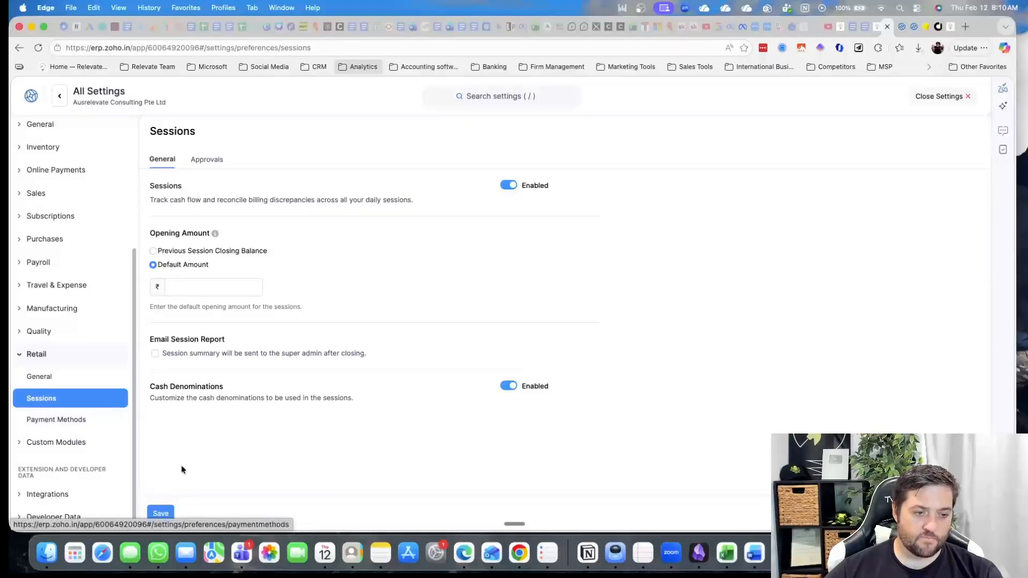
Look over the retail payment methods, the Custom Modules overview and the available integration categories.
click(109, 428)
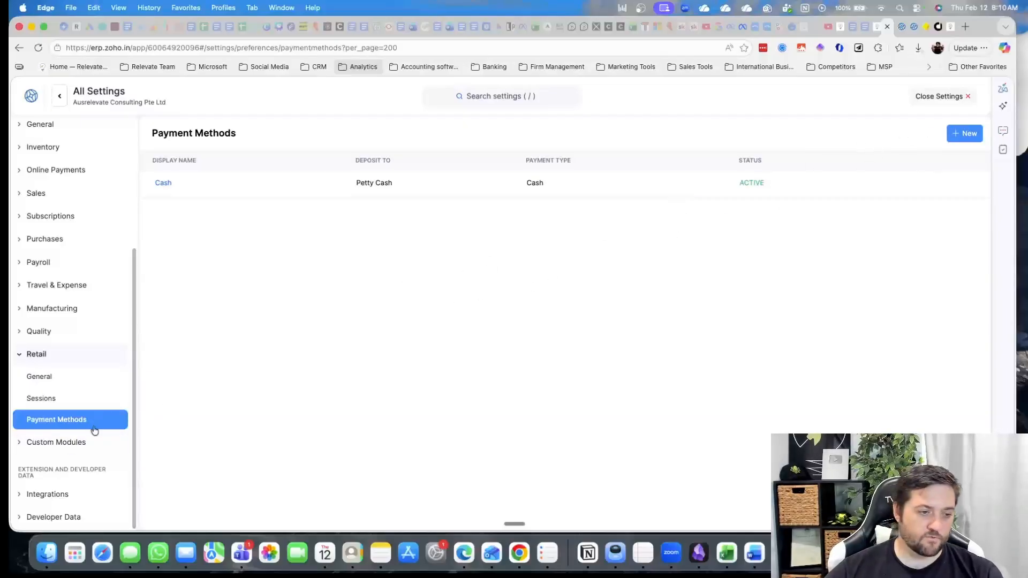
click(53, 444)
click(43, 442)
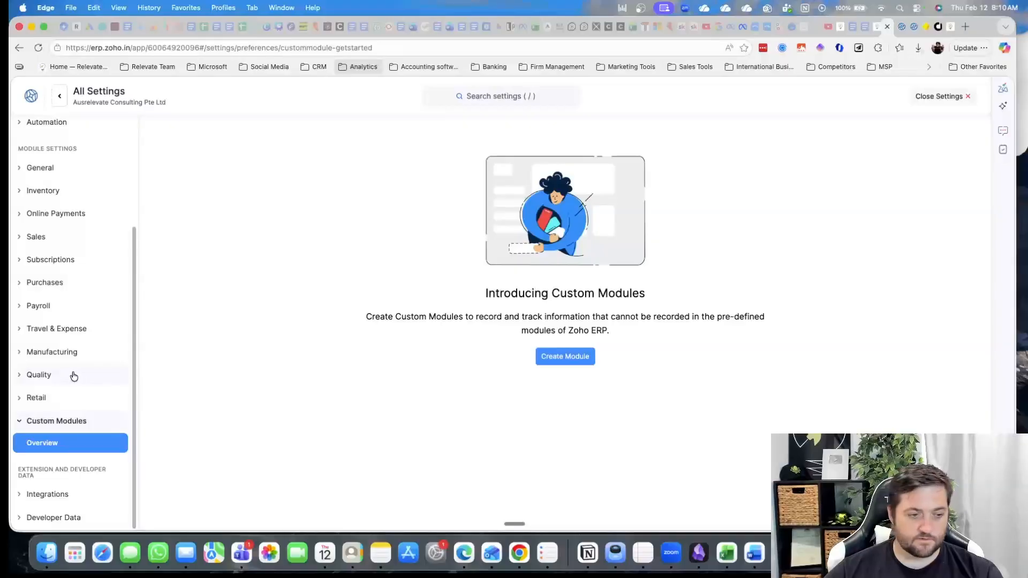
click(69, 496)
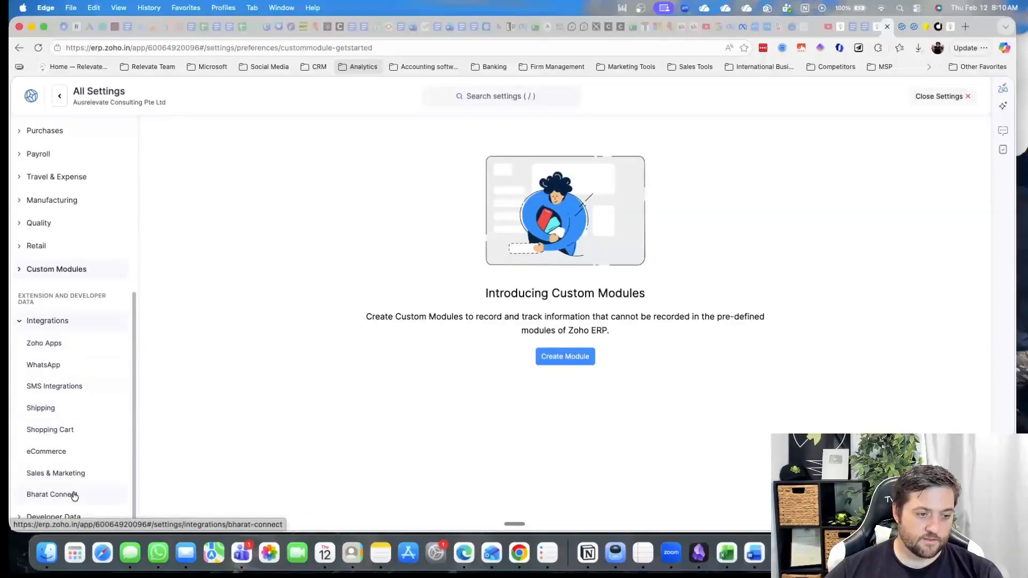
Check the Developer Data options, and close the settings to look over the Organisation checklist in First-Time Setup.
click(73, 516)
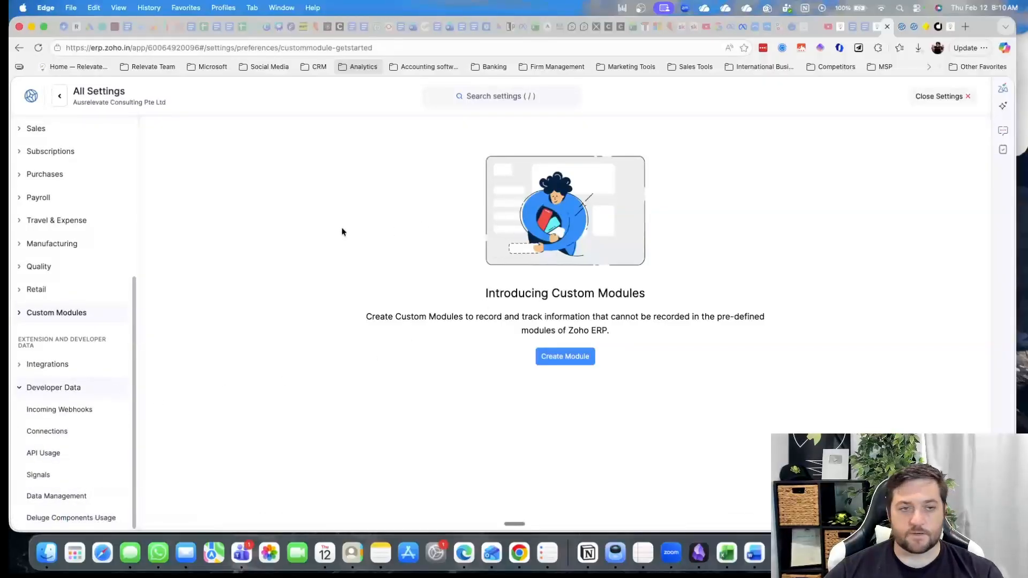
click(968, 97)
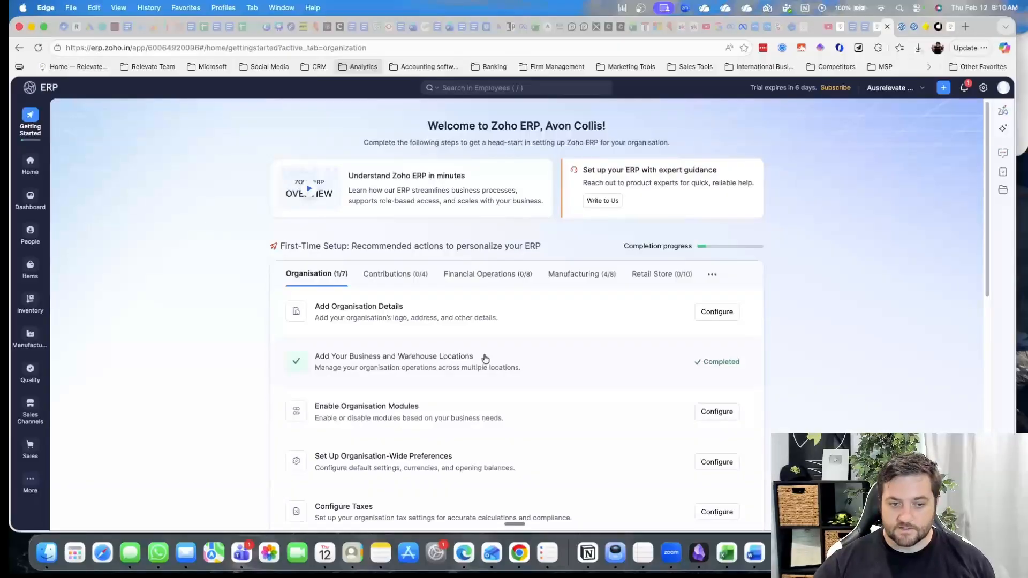
scroll(485, 358, down, 5)
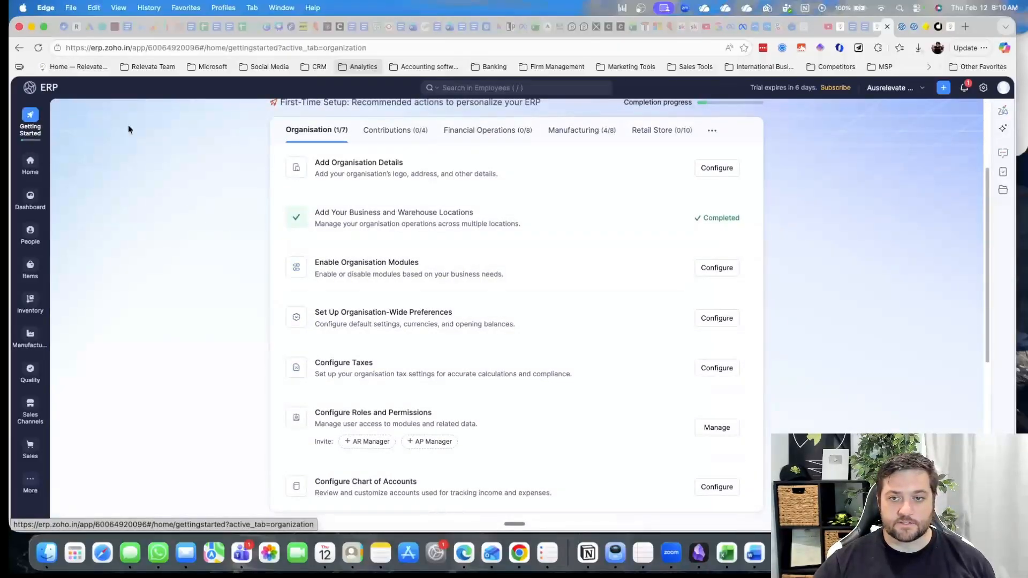
scroll(681, 136, up, 1)
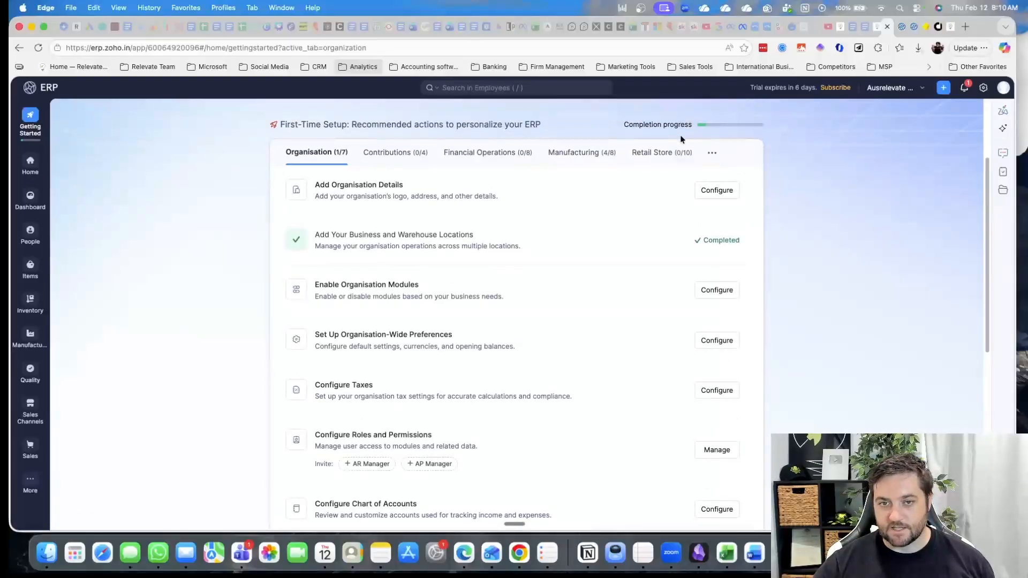
Look through the Manufacturing and Retail Store setup checklists, including the other features and resources offered below them.
click(568, 155)
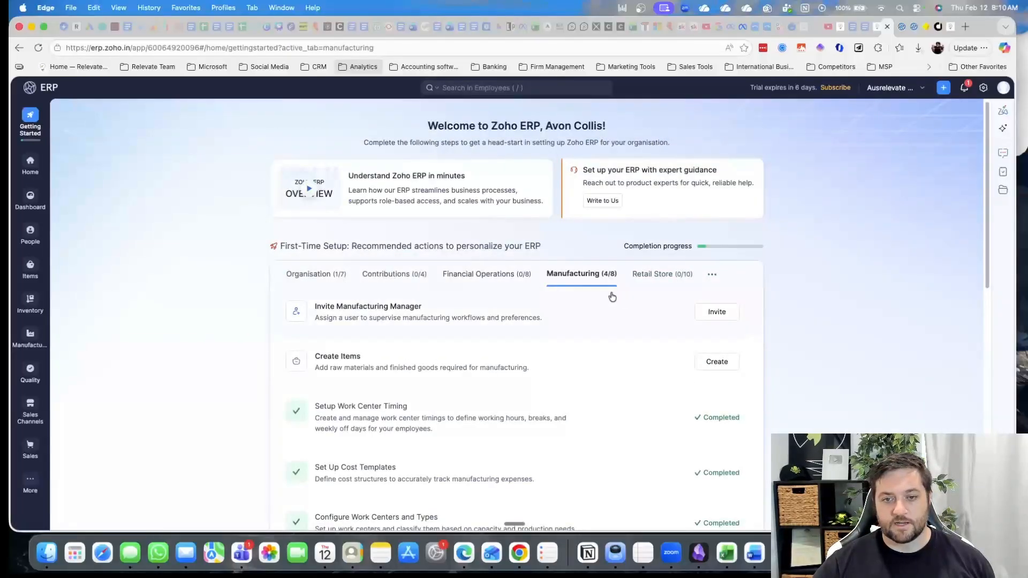
scroll(516, 326, down, 5)
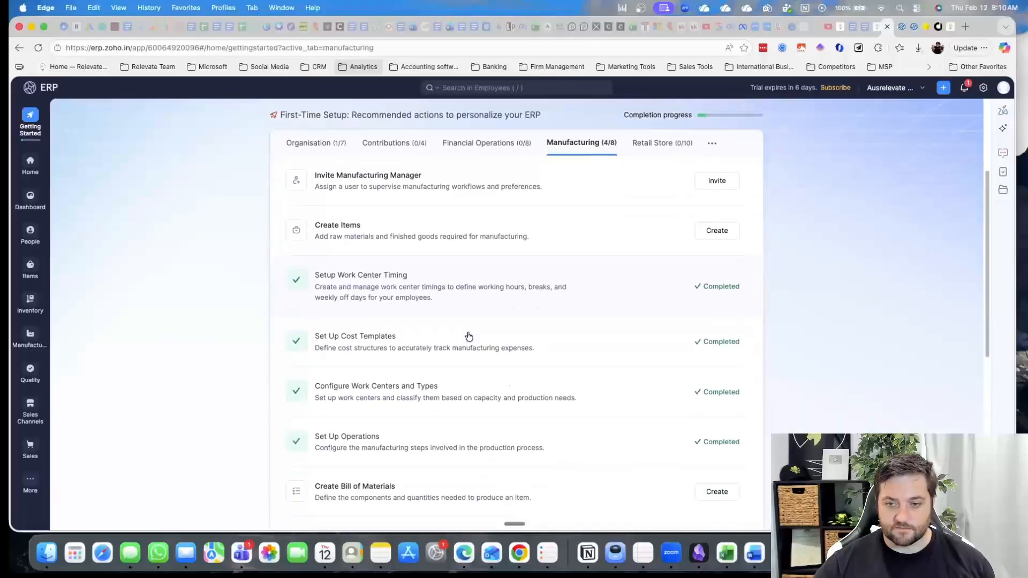
scroll(468, 336, up, 4)
click(664, 182)
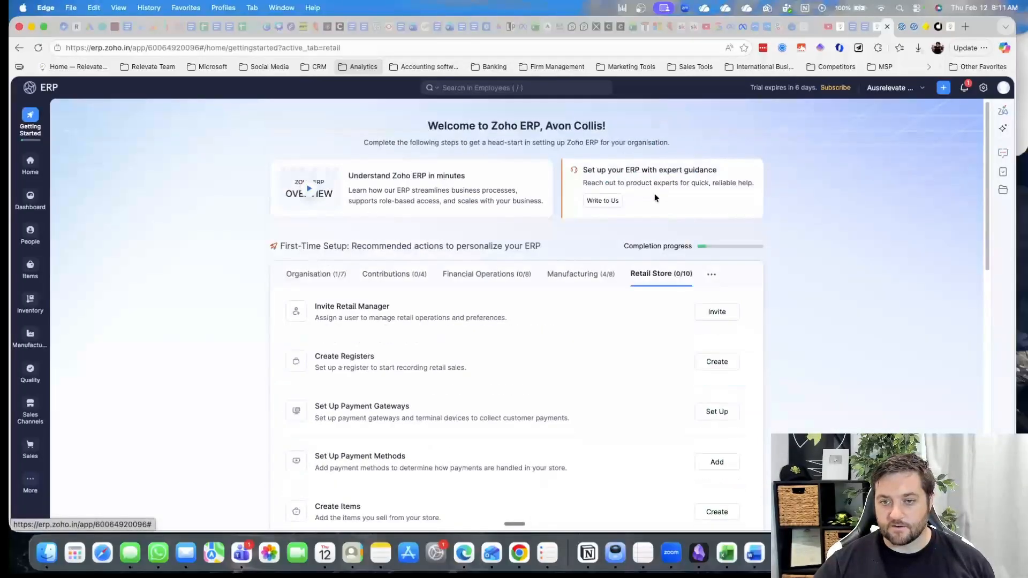
scroll(623, 314, down, 4)
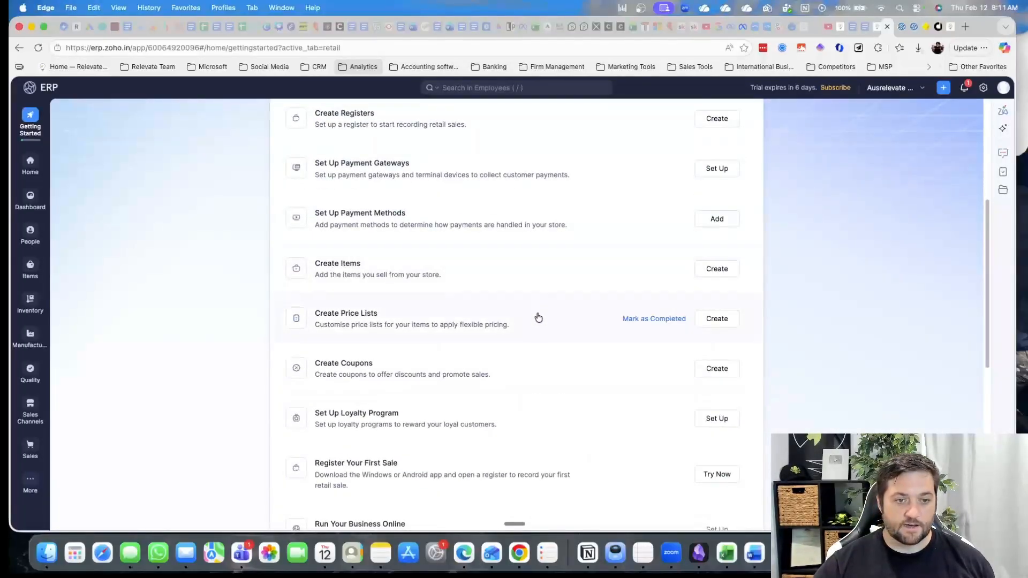
scroll(557, 416, down, 2)
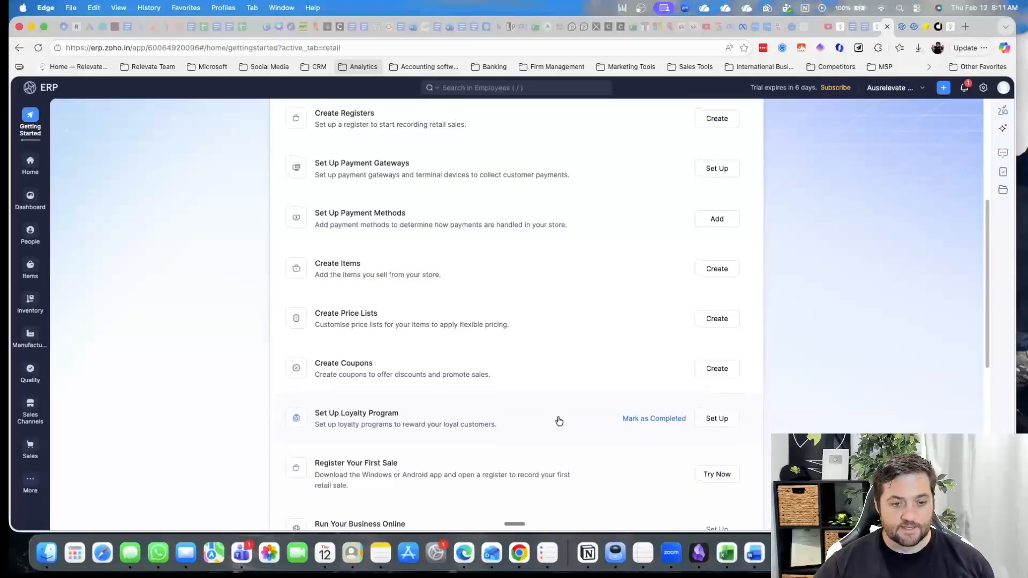
scroll(571, 386, down, 4)
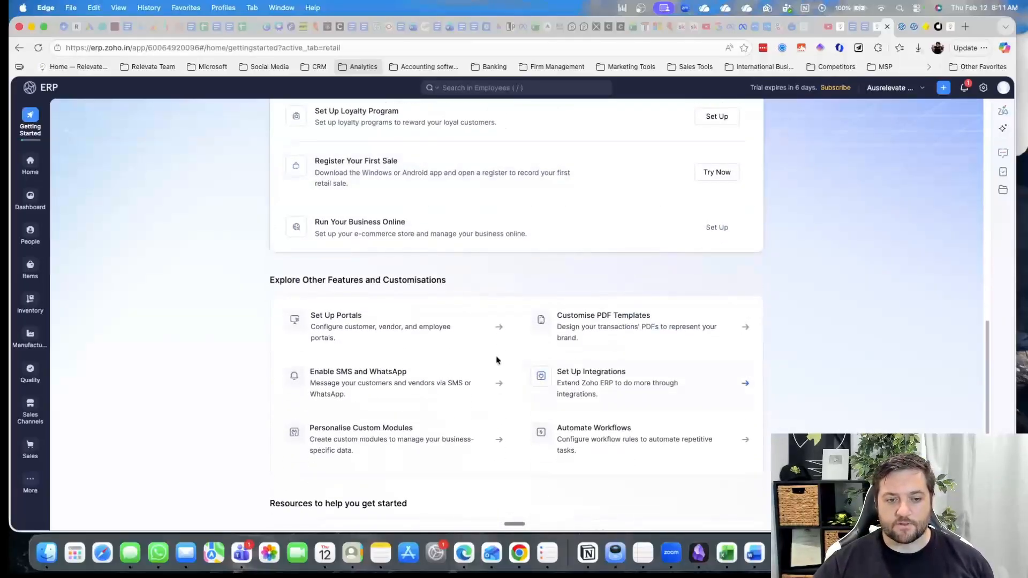
scroll(604, 394, down, 3)
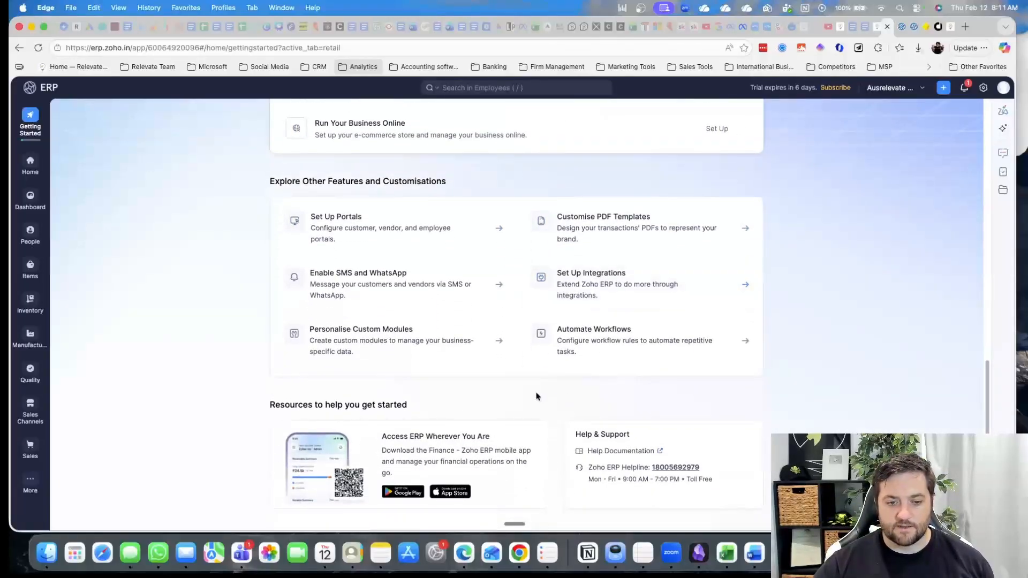
scroll(298, 332, up, 5)
scroll(298, 333, up, 5)
Look at the Home page and the Business Overview dashboard.
click(30, 162)
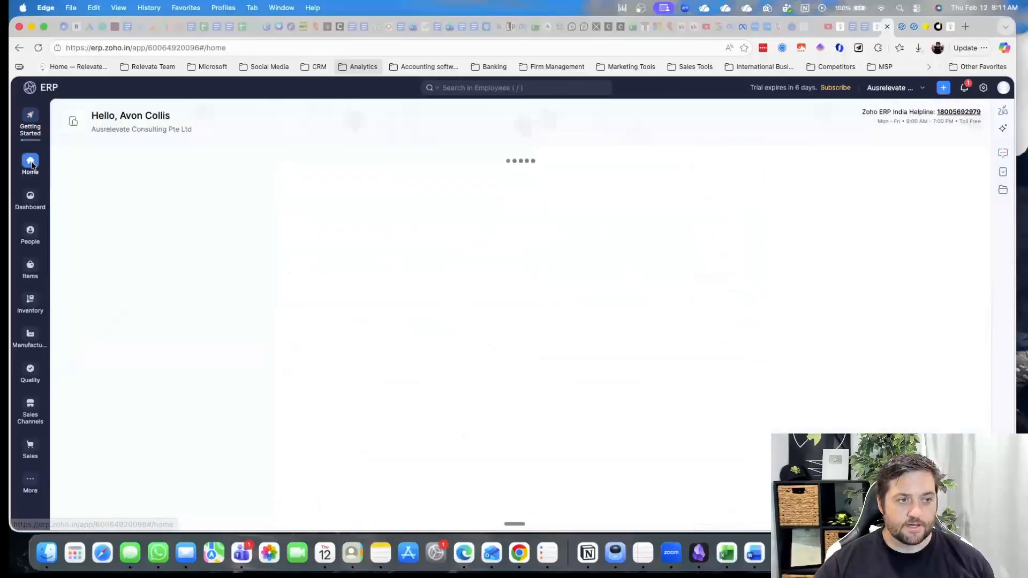
click(30, 197)
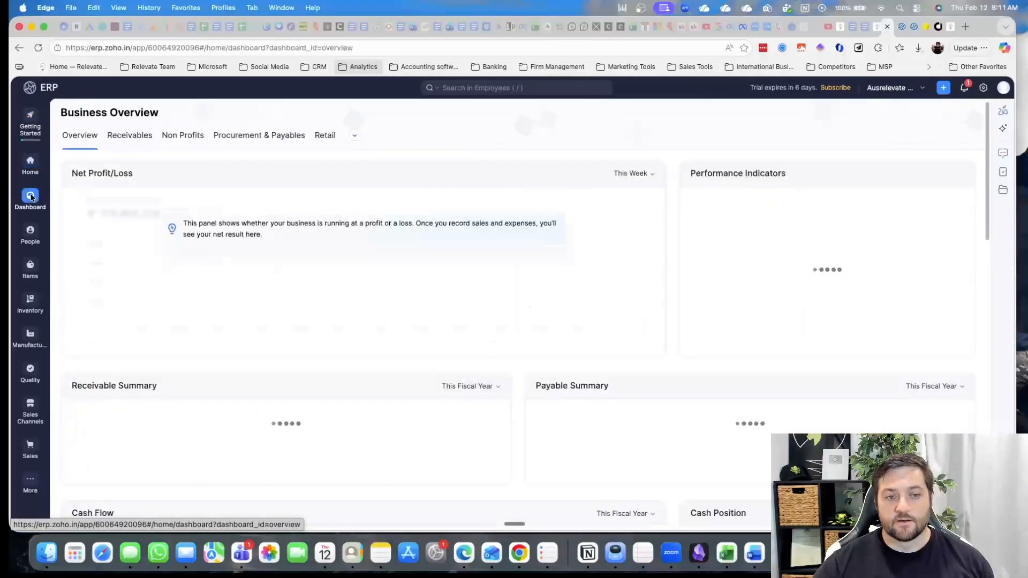
Start adding an employee in the People module and enter the employee's first name and work email.
click(29, 233)
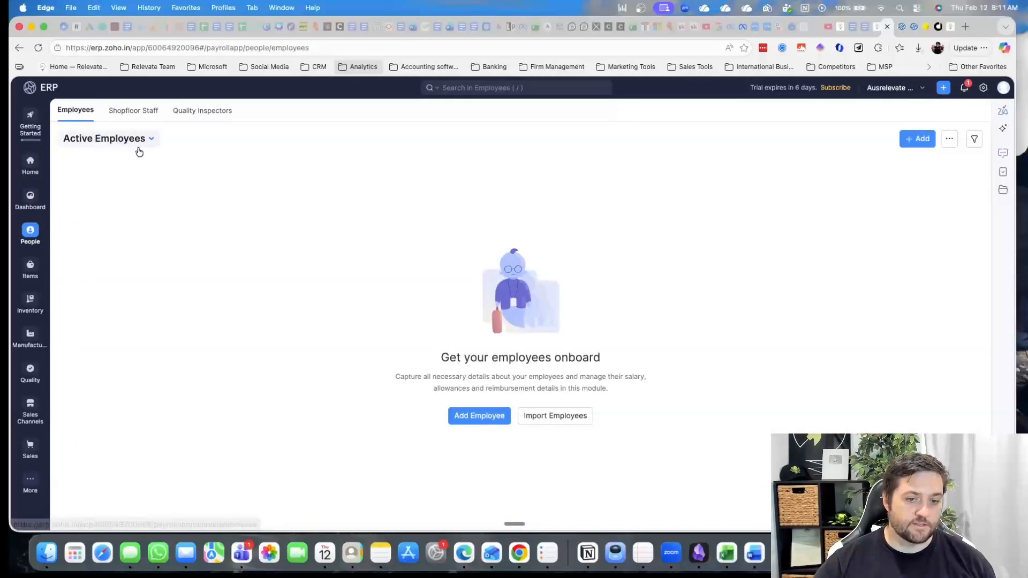
click(479, 416)
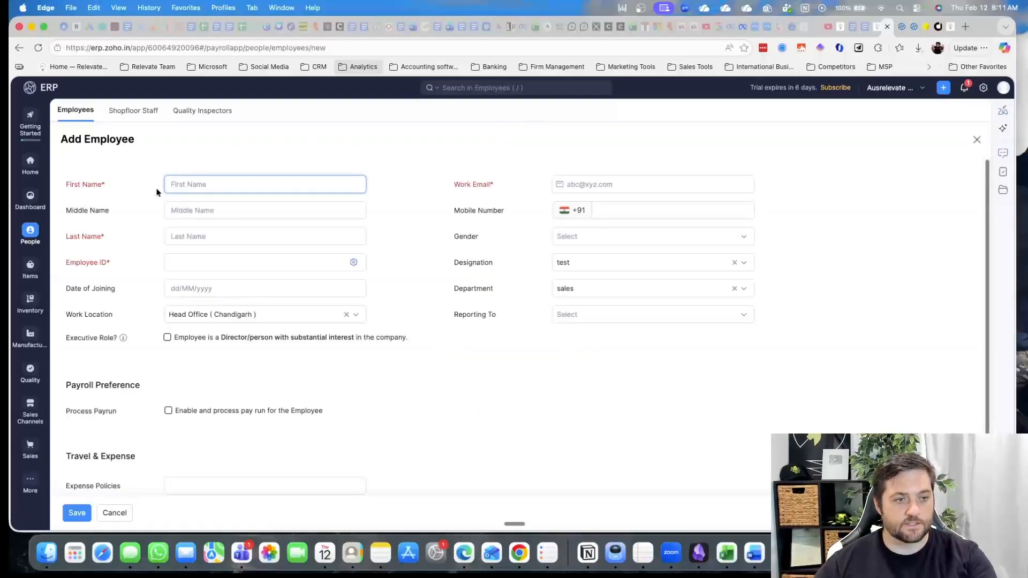
text(b)
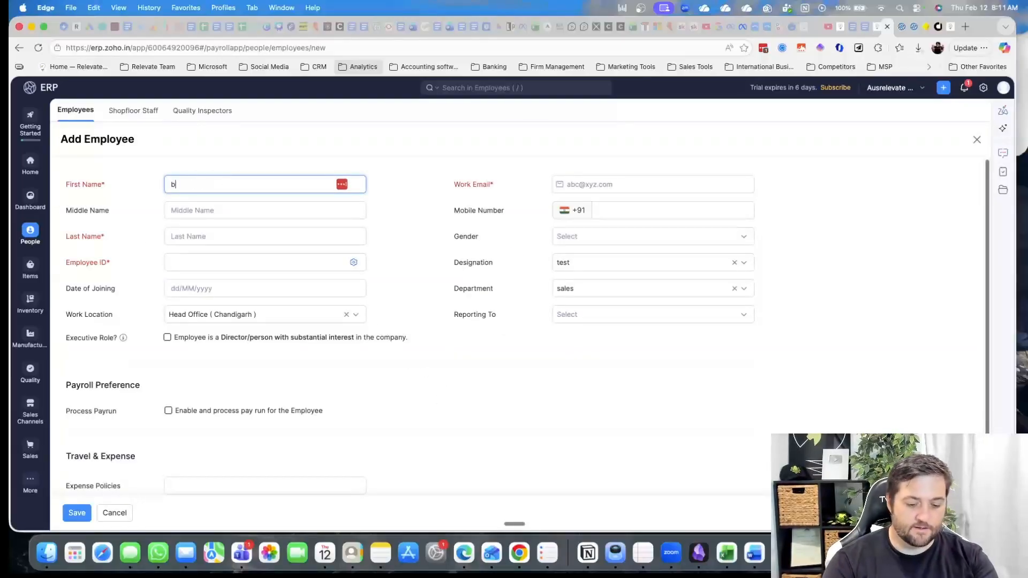
text(ill)
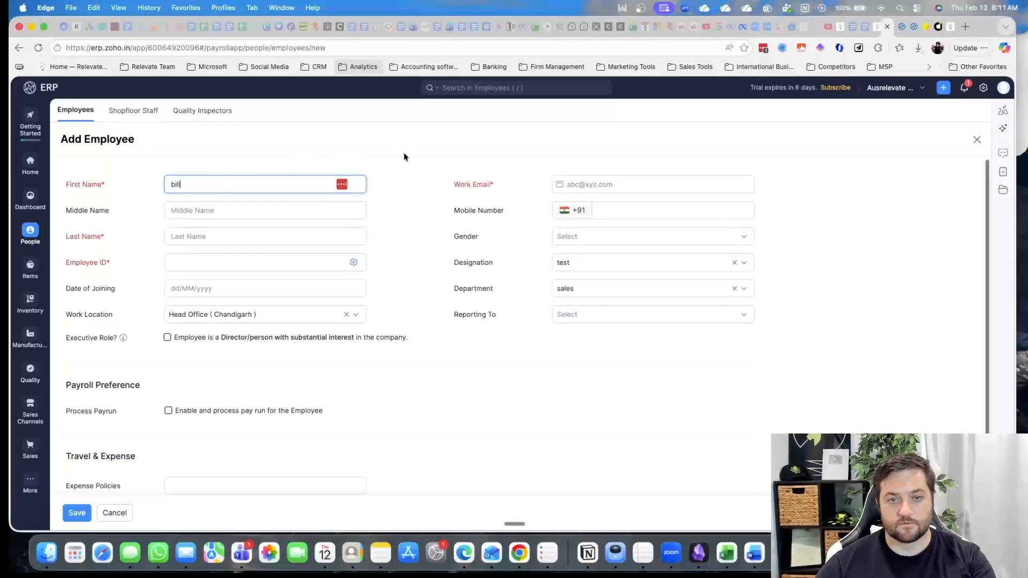
click(592, 187)
text(a)
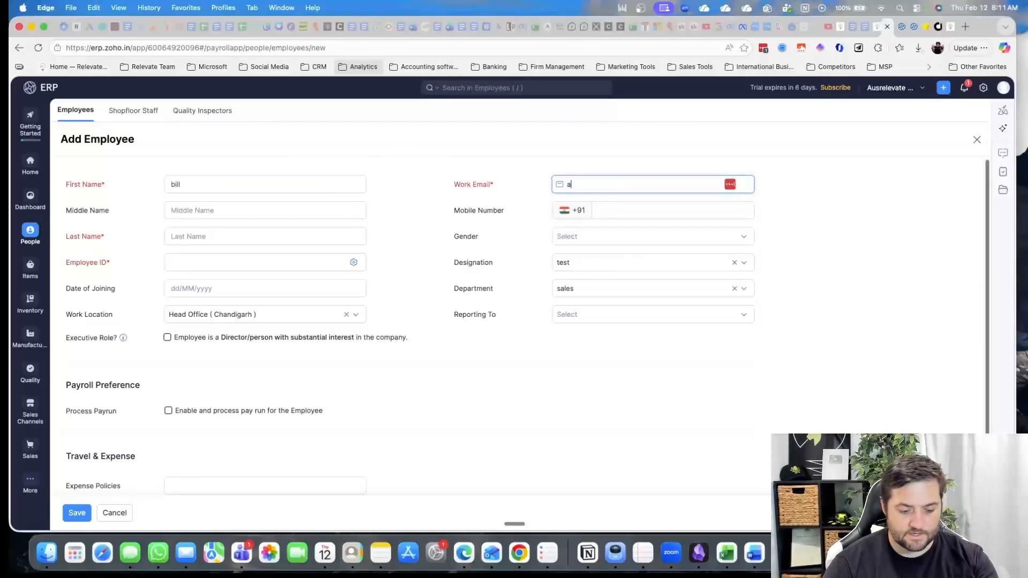
text(@a.com)
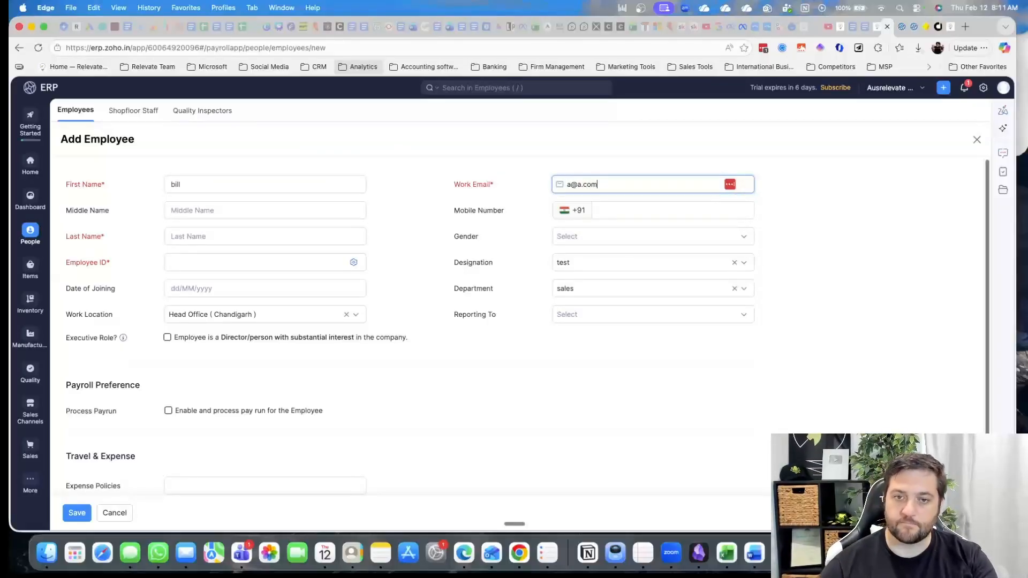
click(878, 253)
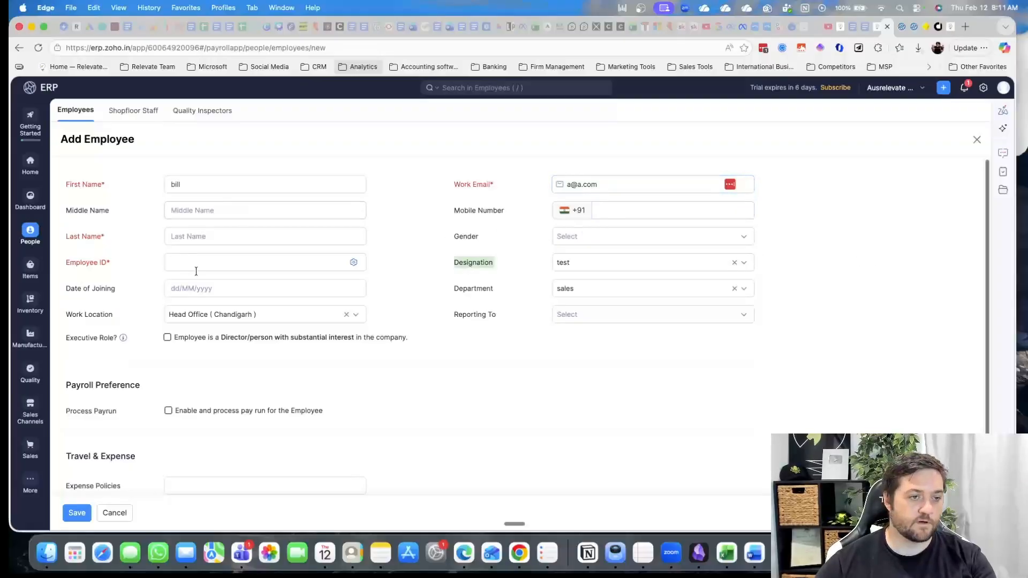
Fill in the employee's last name and employee ID, leave pay run processing and portal access off, and save the employee.
click(214, 240)
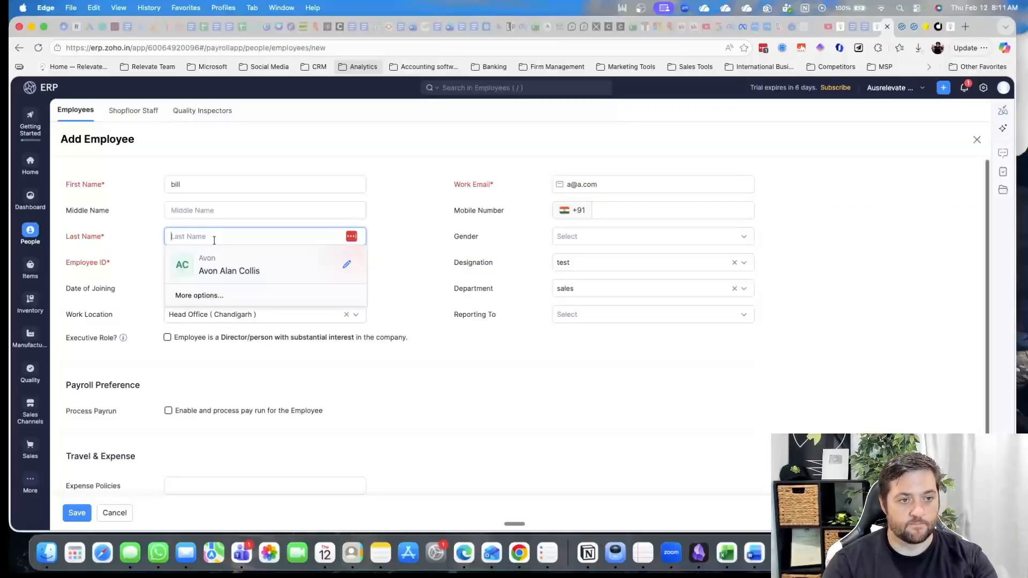
text(s preston esquire)
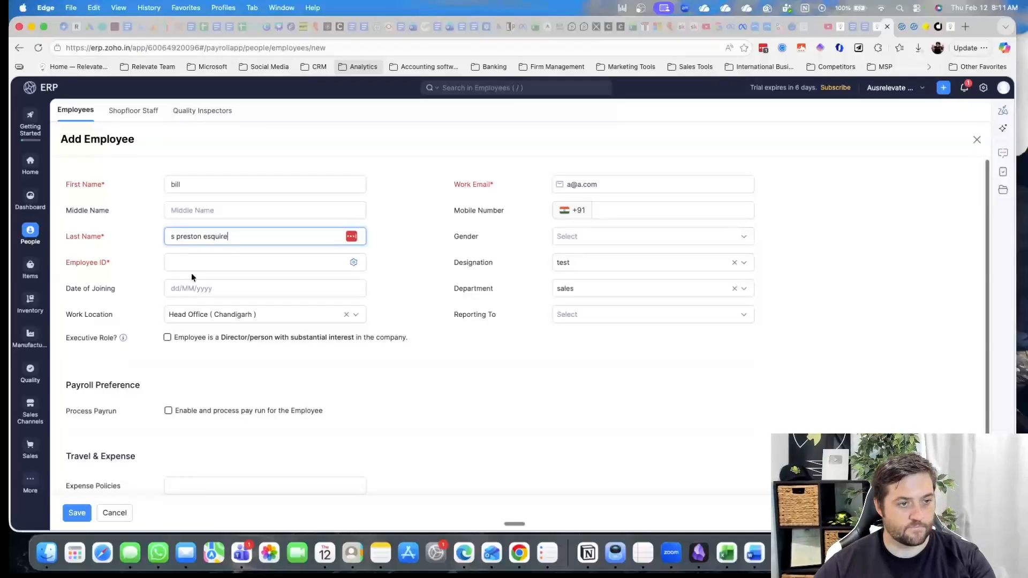
click(208, 265)
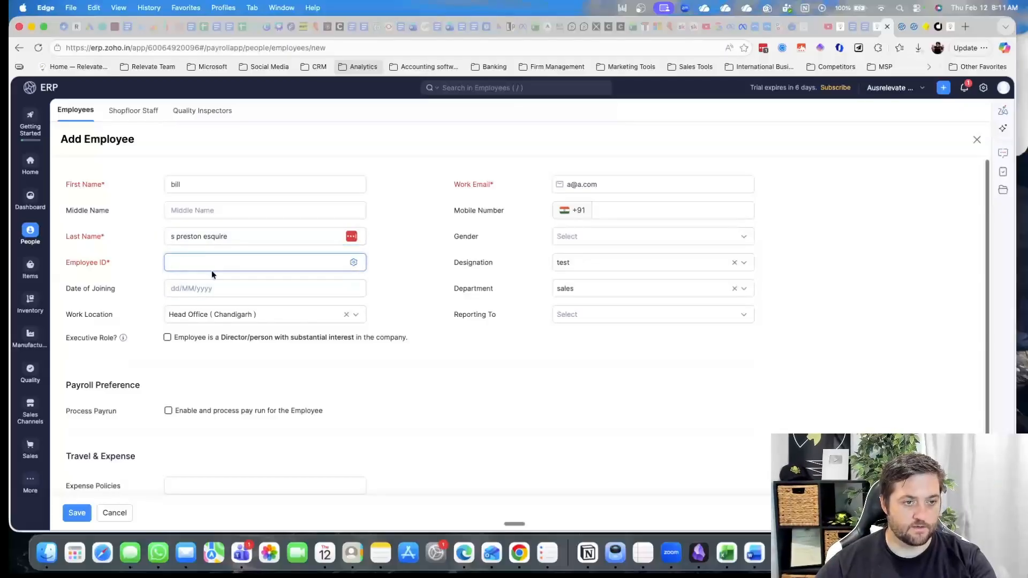
text(1)
click(373, 303)
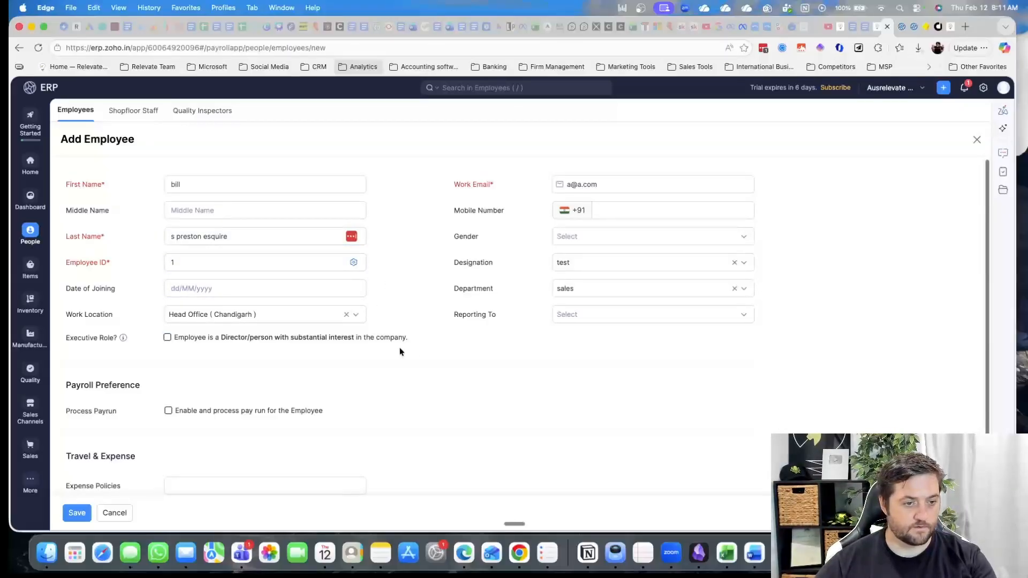
scroll(400, 352, down, 3)
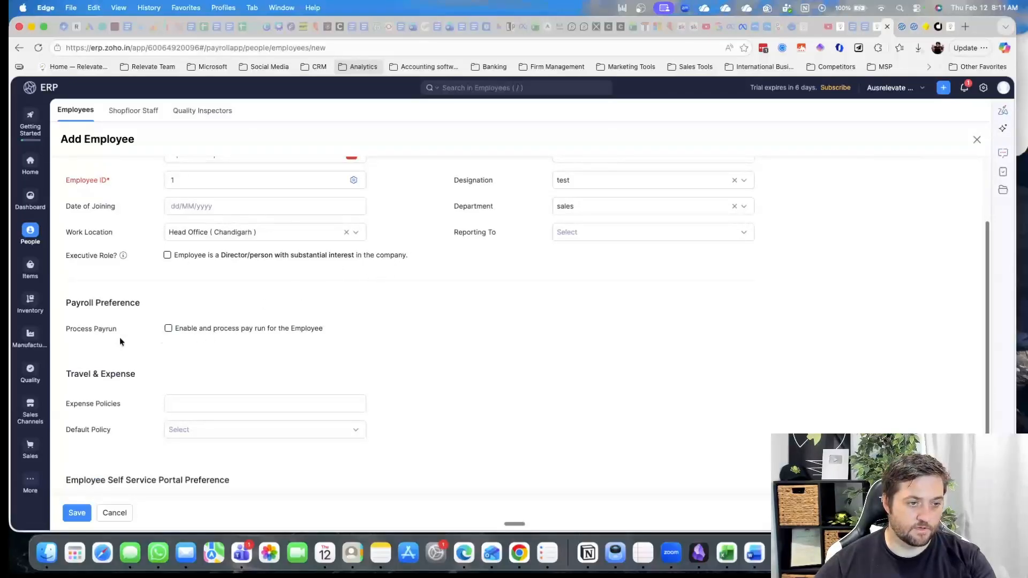
scroll(314, 389, down, 2)
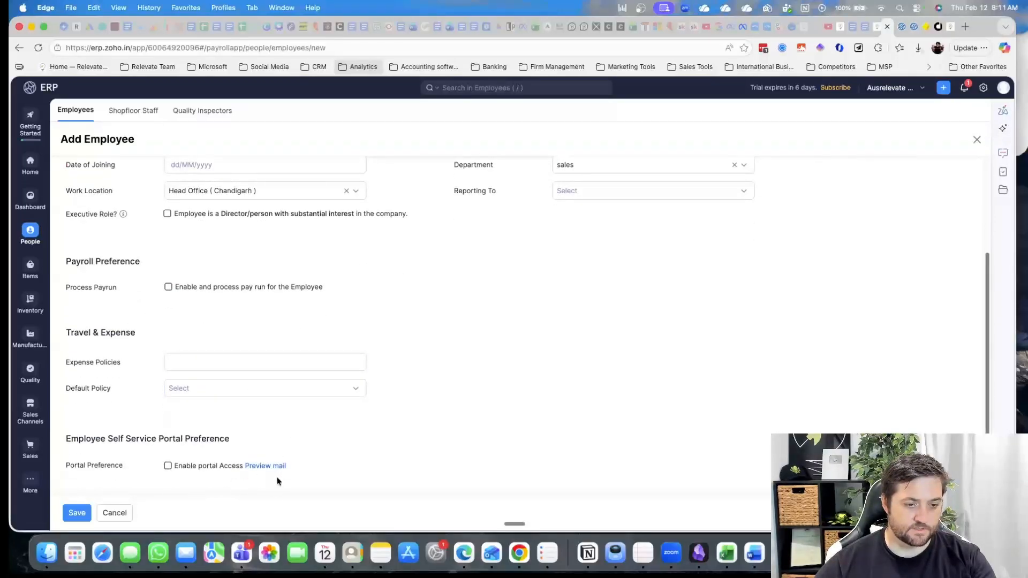
click(77, 512)
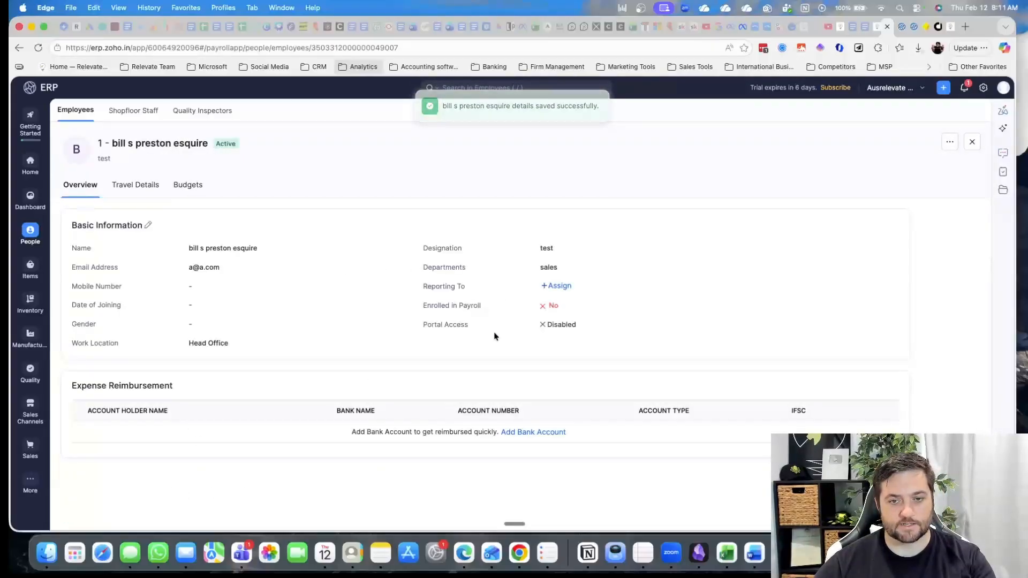
Look over the New Shopfloor Staff form's name, email, mobile and staff number fields, entering a placeholder name.
click(127, 110)
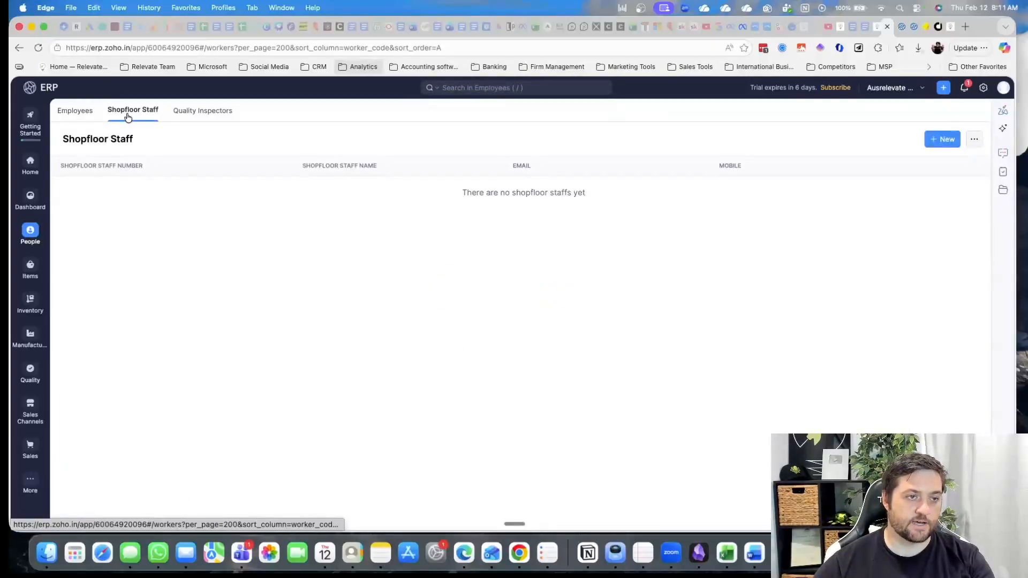
click(941, 139)
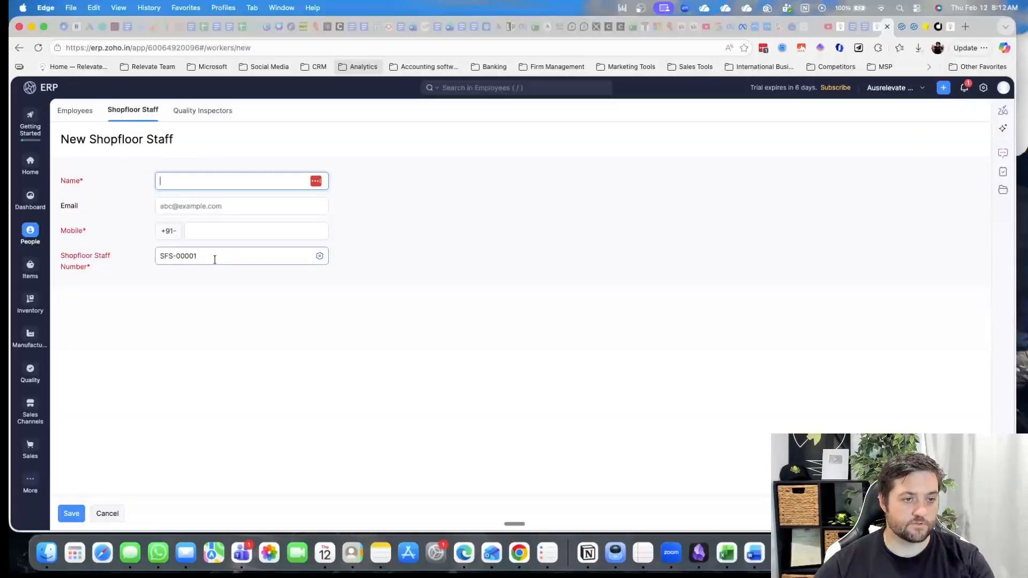
text(a)
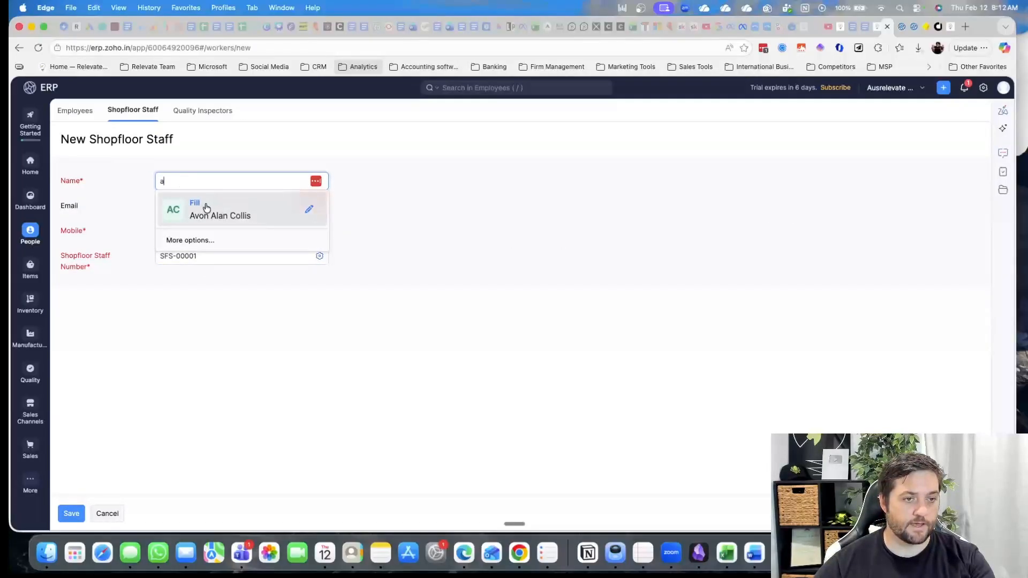
click(516, 233)
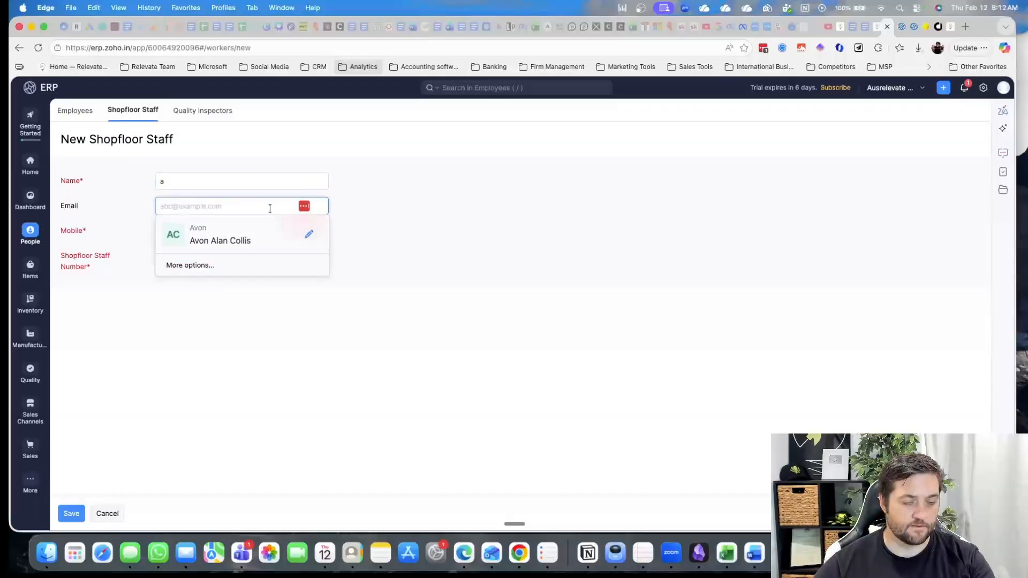
click(216, 231)
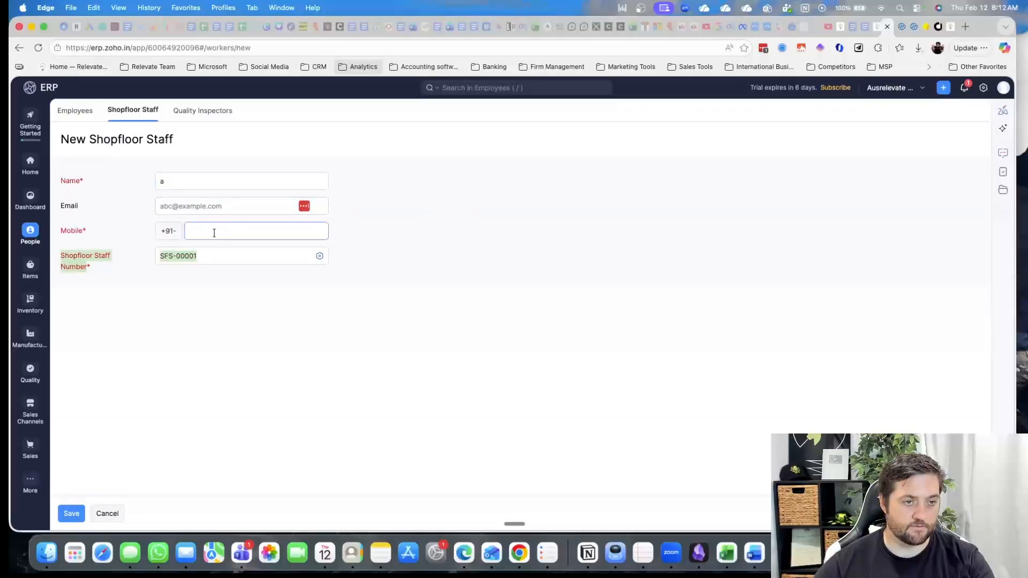
Look over the New Quality Inspector form without saving a record, and return to the list of active employees.
click(205, 114)
click(955, 138)
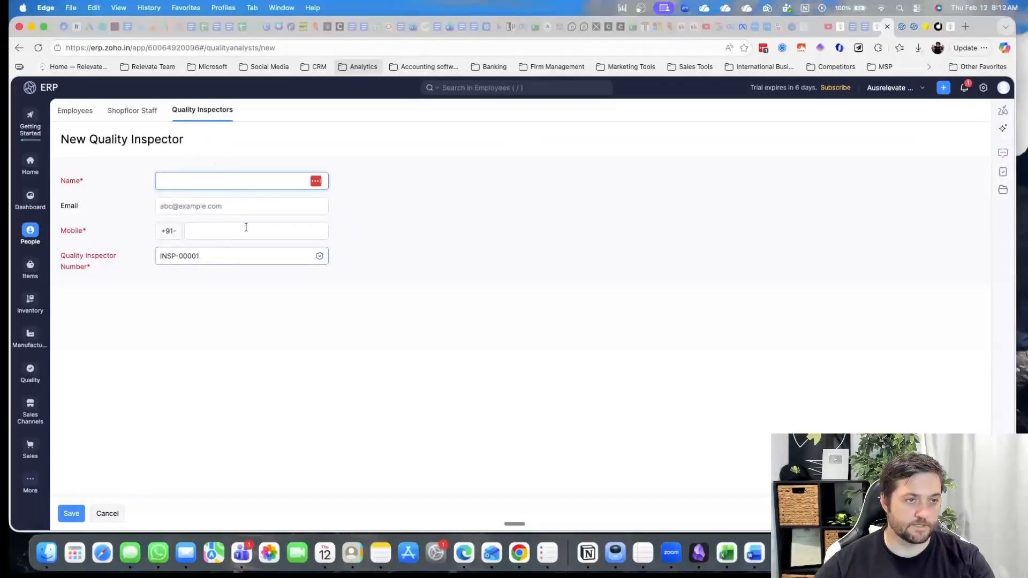
click(74, 111)
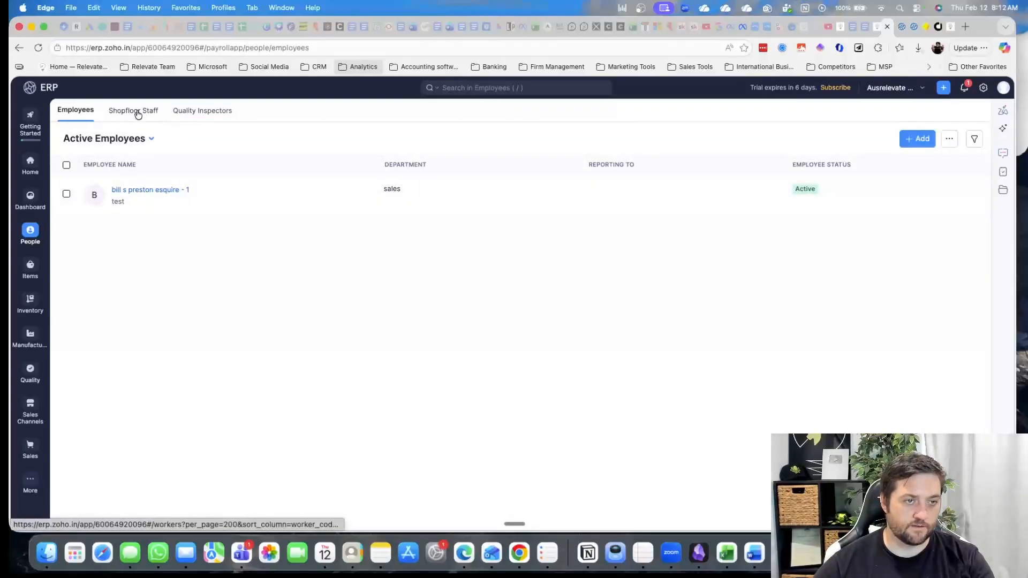
Start a new item in the Items module, name it widget, and look over the rest of its form.
click(30, 271)
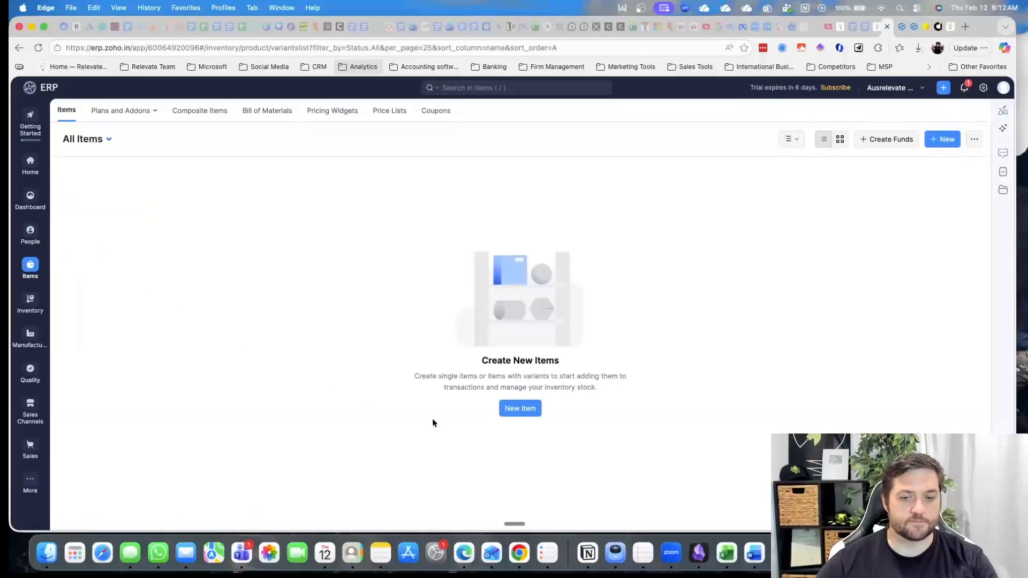
click(513, 409)
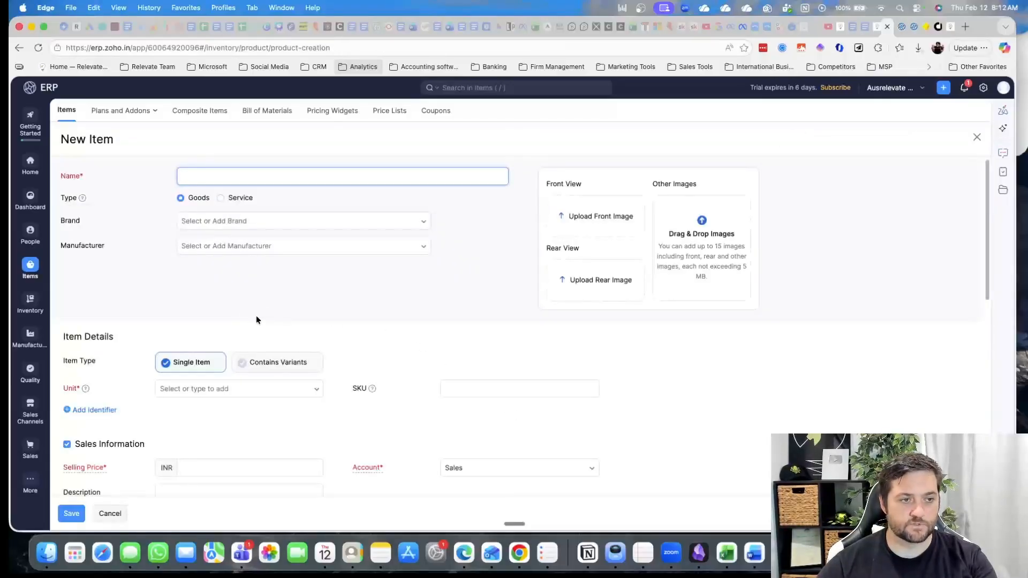
text(we)
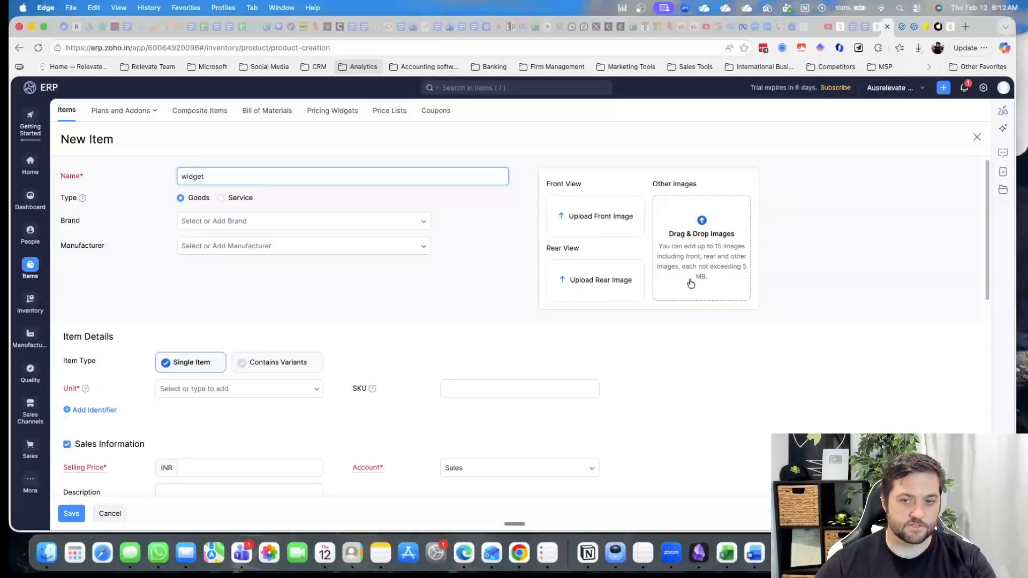
scroll(375, 307, down, 5)
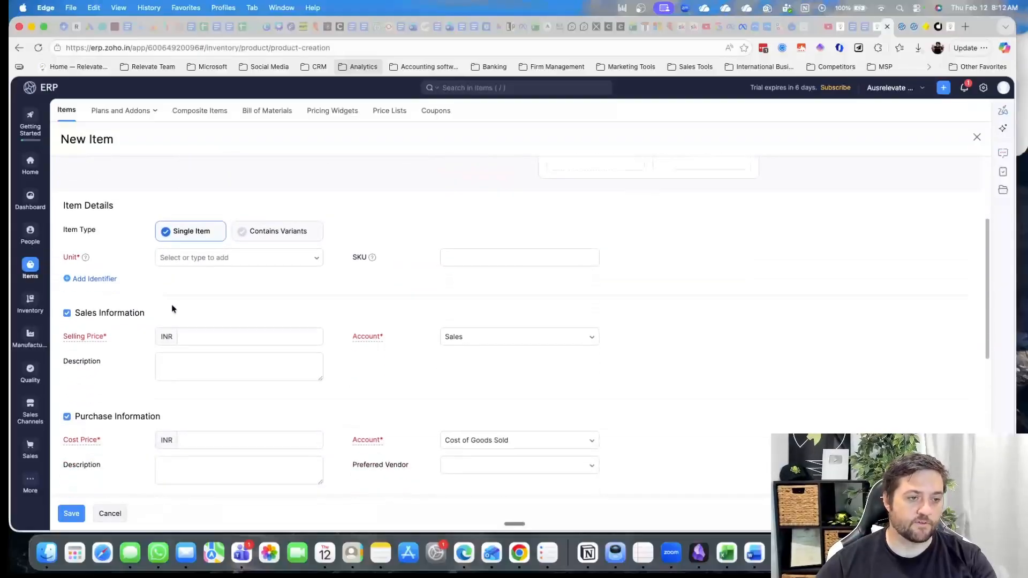
scroll(259, 306, down, 6)
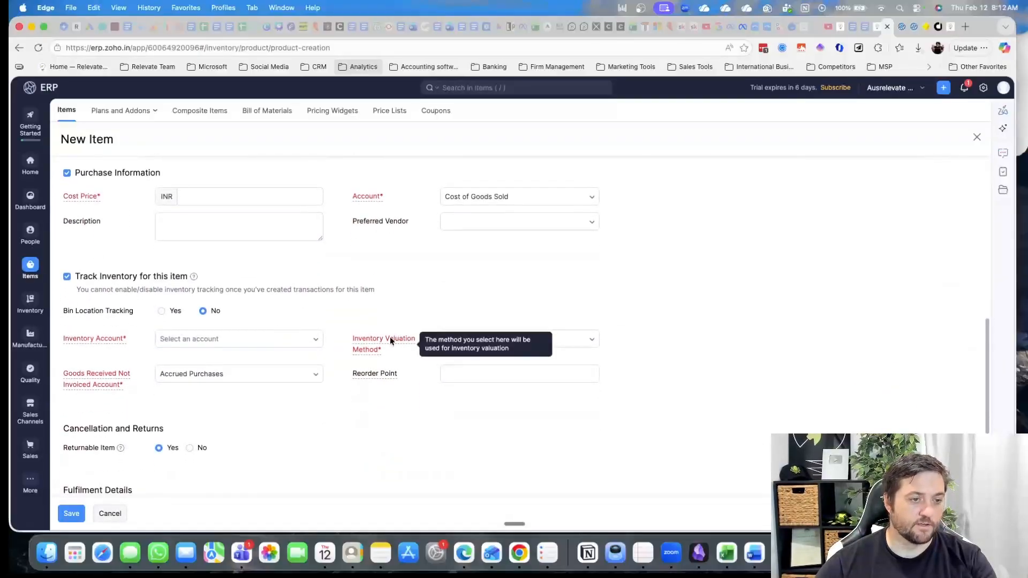
scroll(390, 336, down, 2)
mouse_move(118, 313)
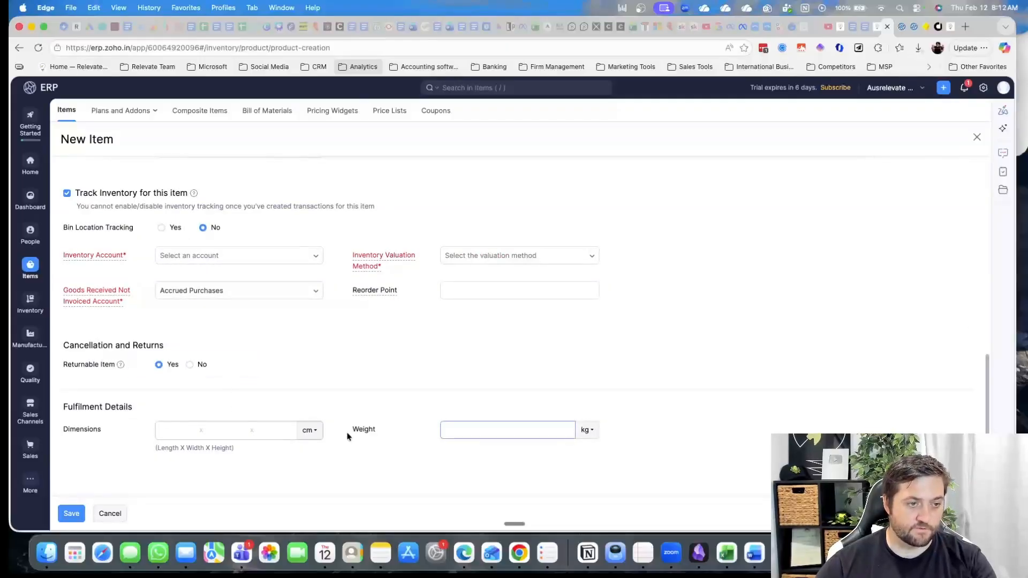
Set the item's inventory account to Finished Goods and its inventory valuation method to FIFO (First In First Out).
scroll(347, 436, up, 2)
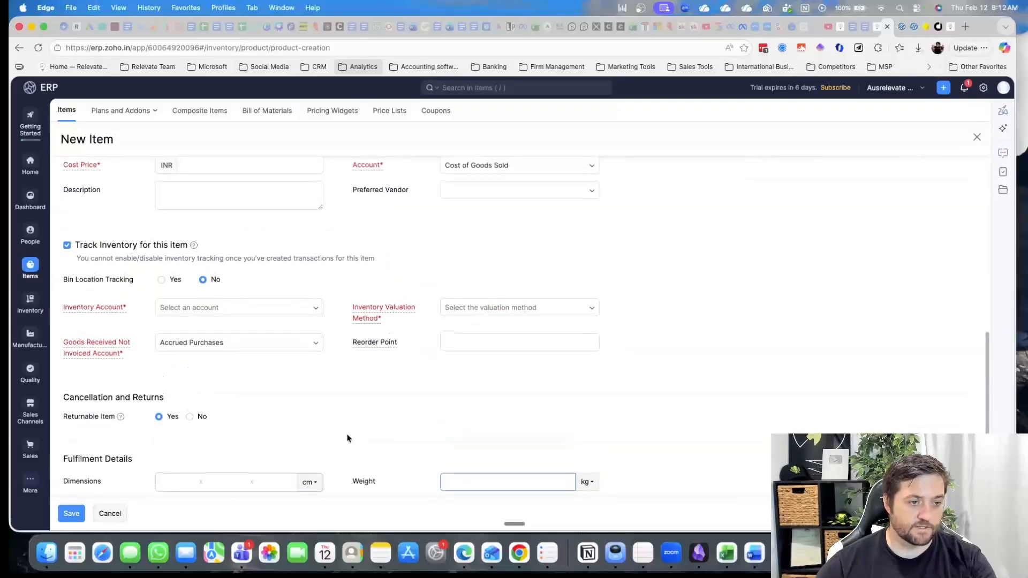
click(264, 314)
click(245, 372)
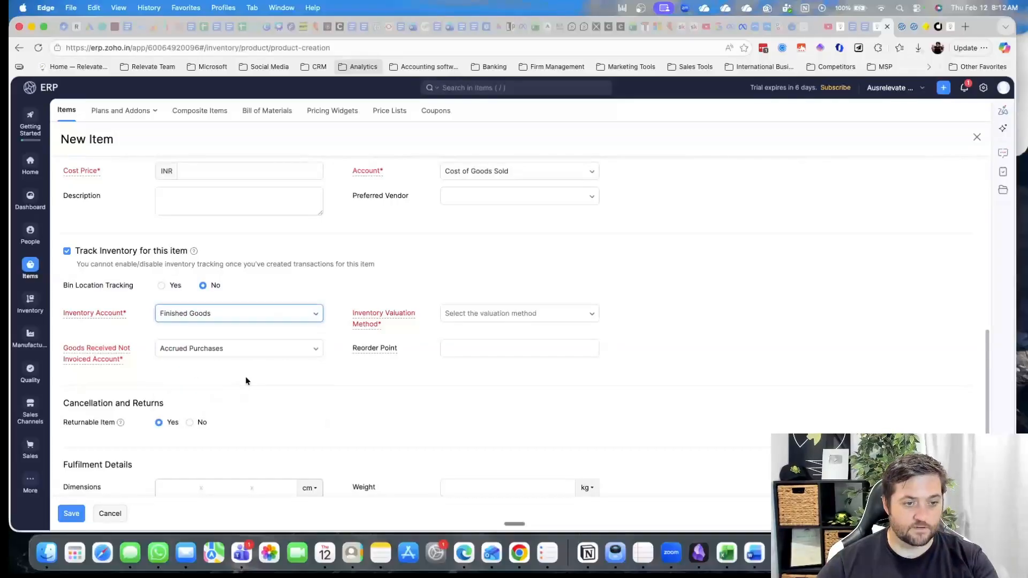
click(530, 314)
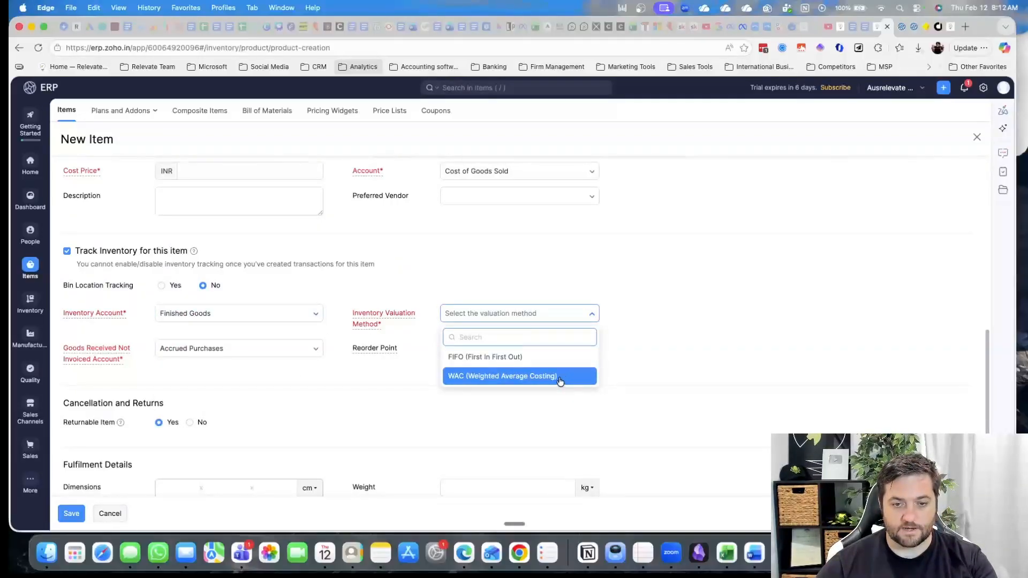
click(556, 357)
Keep Cost of Goods Sold as the item's purchase account and set the cost price to INR 1.
scroll(361, 324, up, 3)
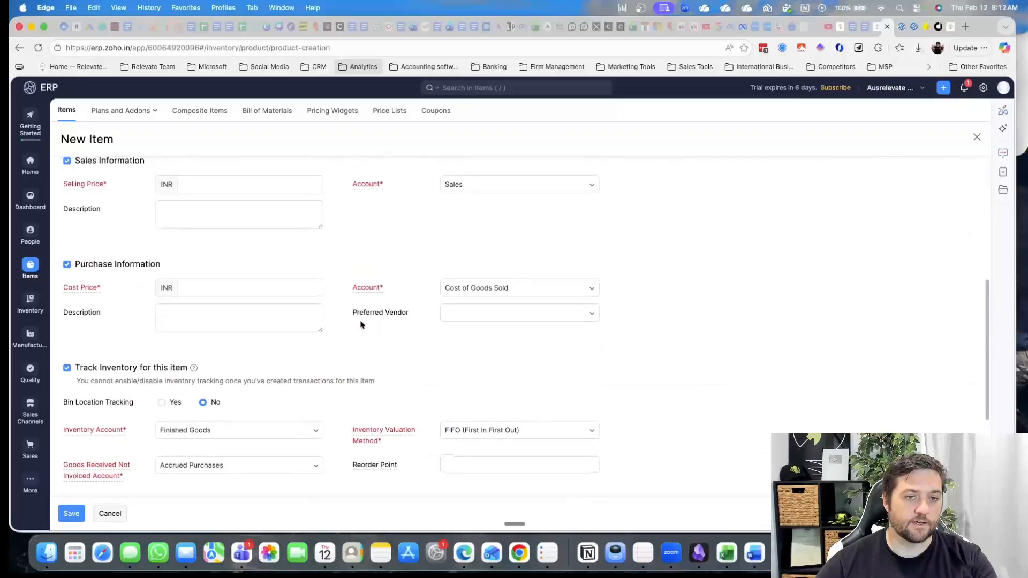
click(470, 288)
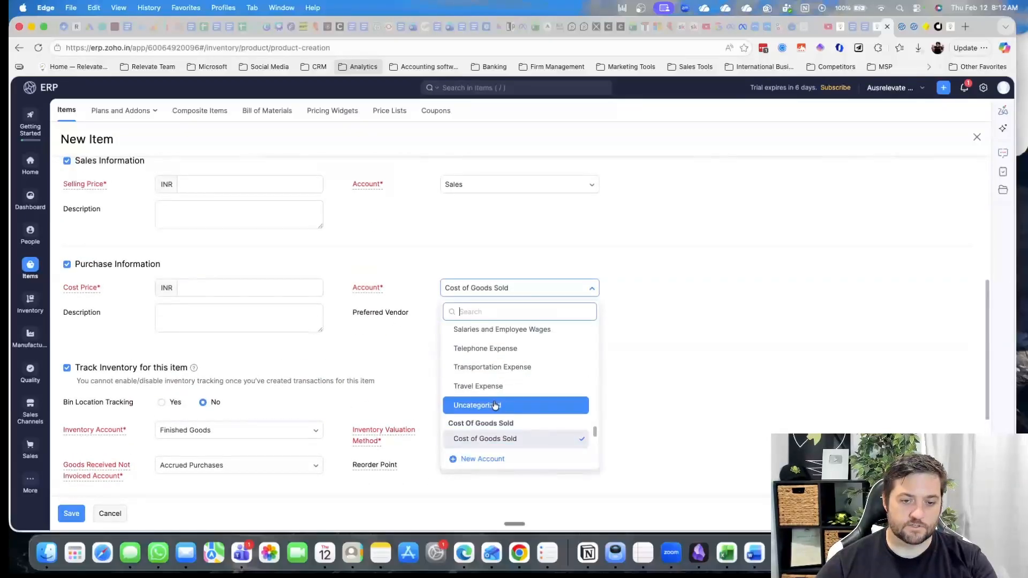
click(521, 442)
click(212, 290)
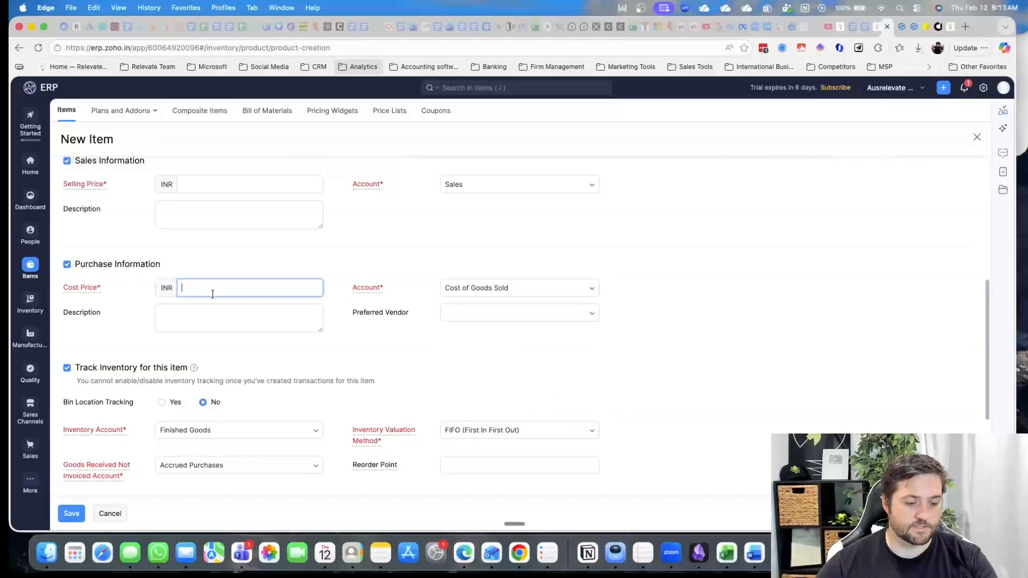
text(1)
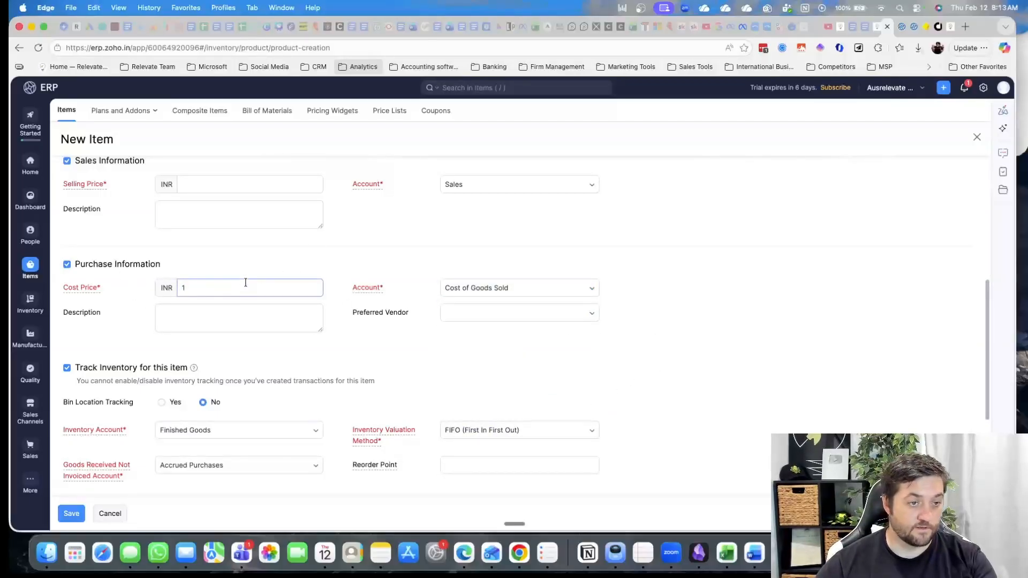
Set the item's selling price to INR 2 and keep Sales as its sales account.
scroll(266, 294, up, 5)
click(223, 387)
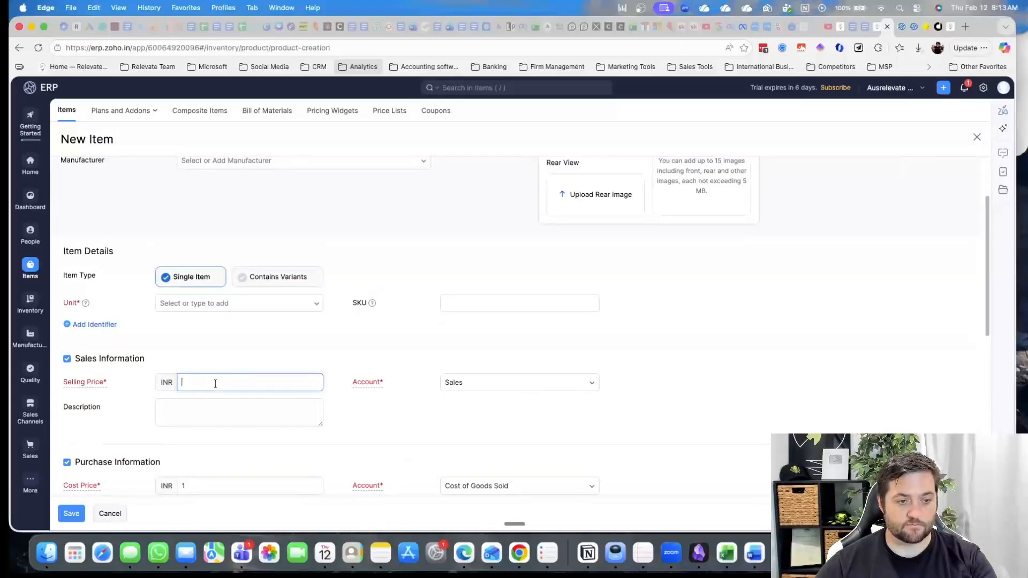
text(1)
click(497, 388)
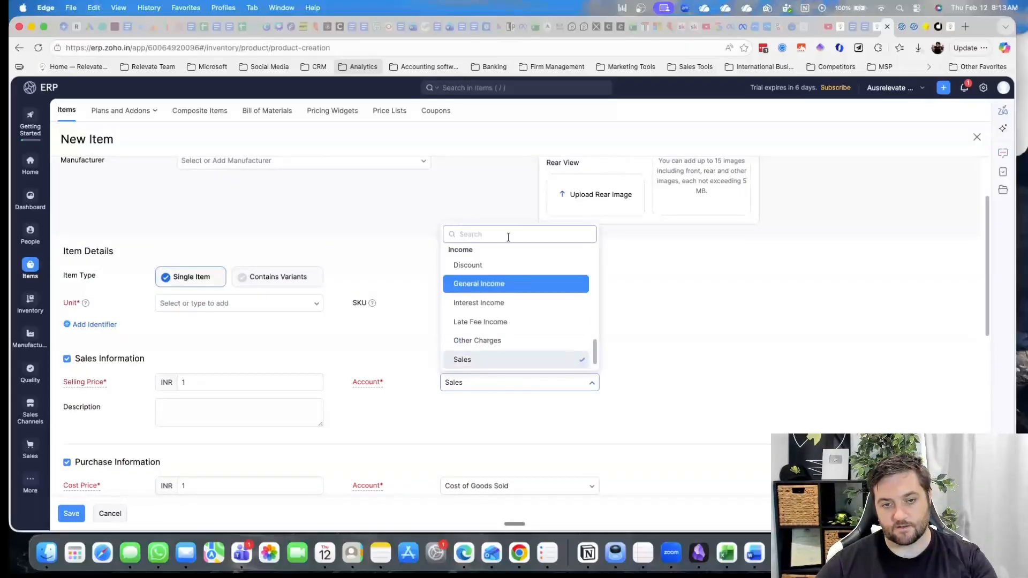
click(496, 356)
click(154, 381)
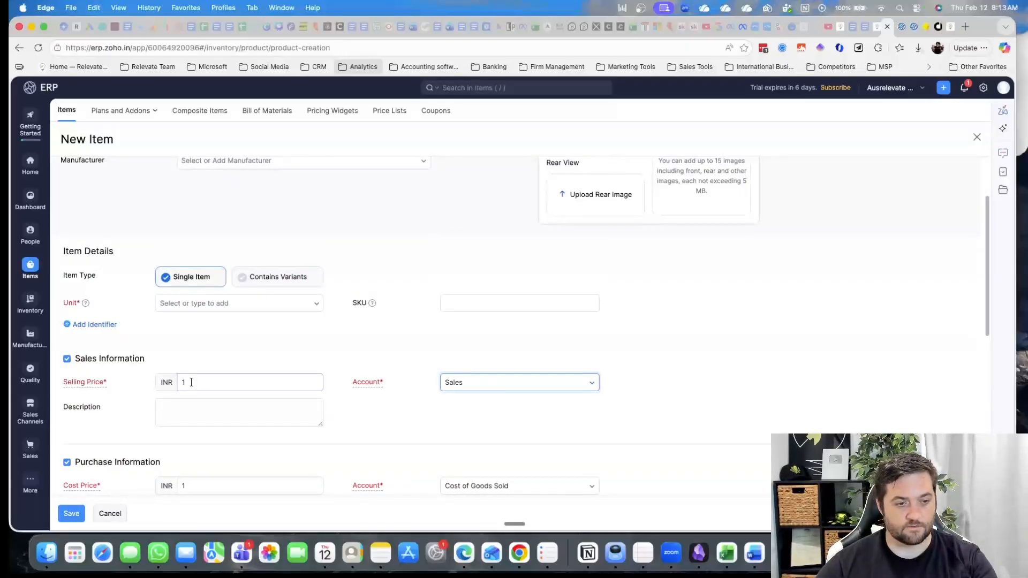
text(2)
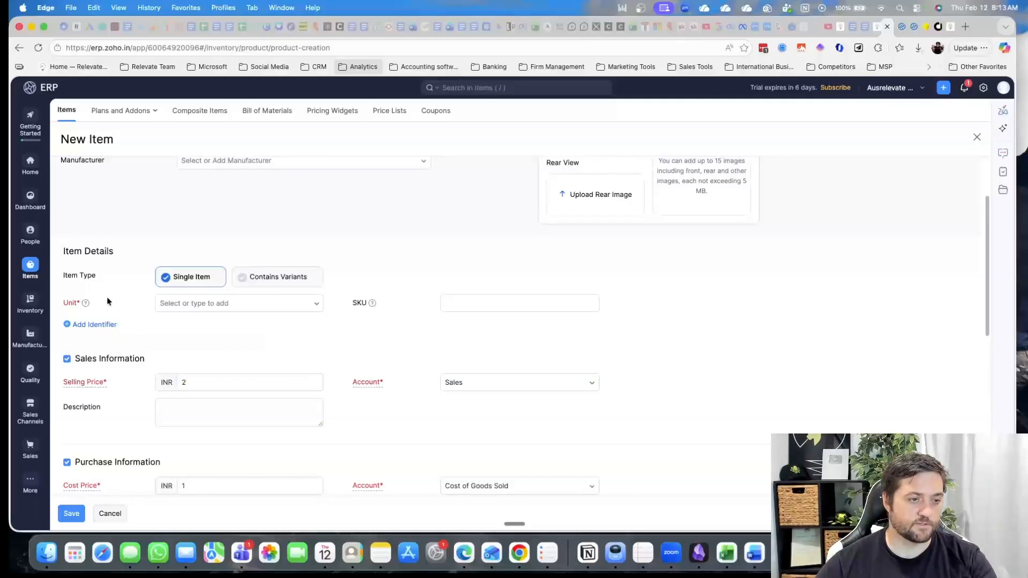
Set the item's unit to pcs and view the Contains Variants option, returning the item type to Single Item.
click(159, 304)
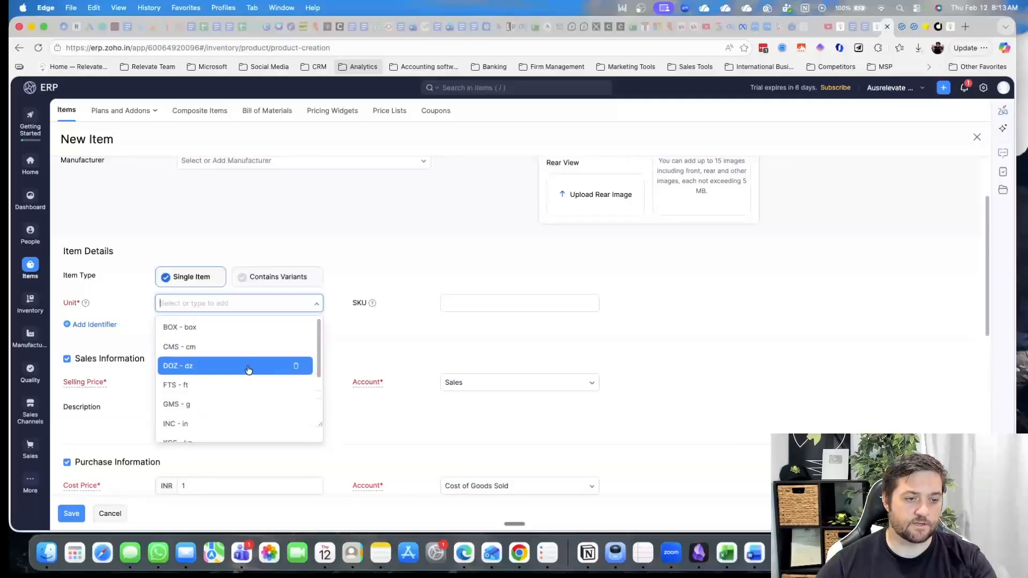
scroll(240, 373, down, 5)
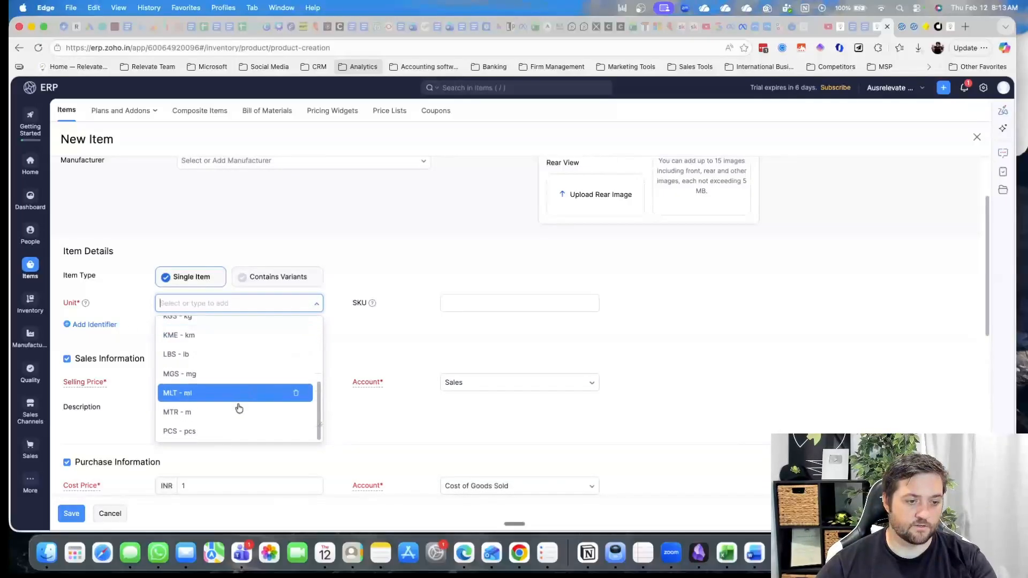
click(224, 430)
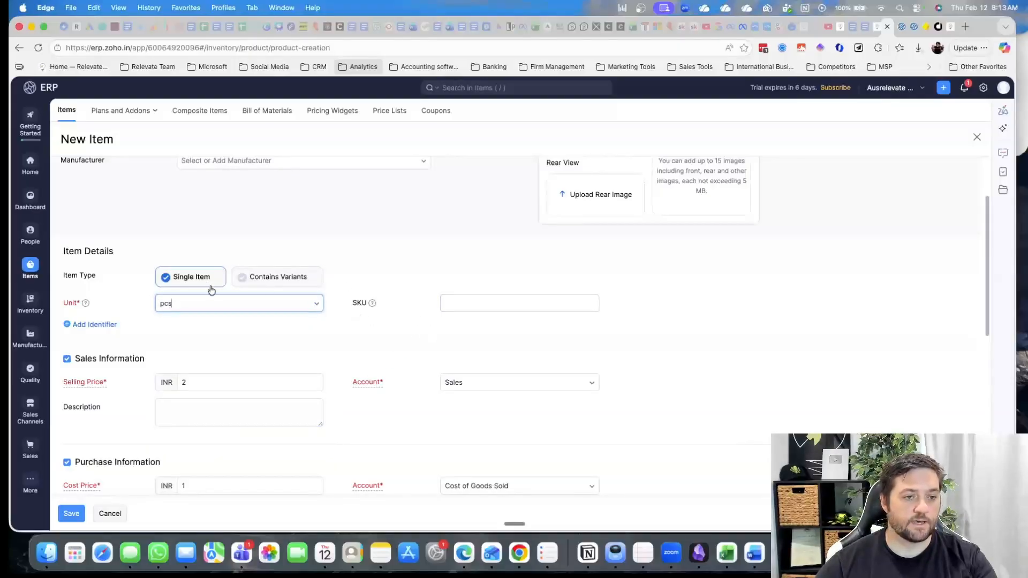
click(289, 280)
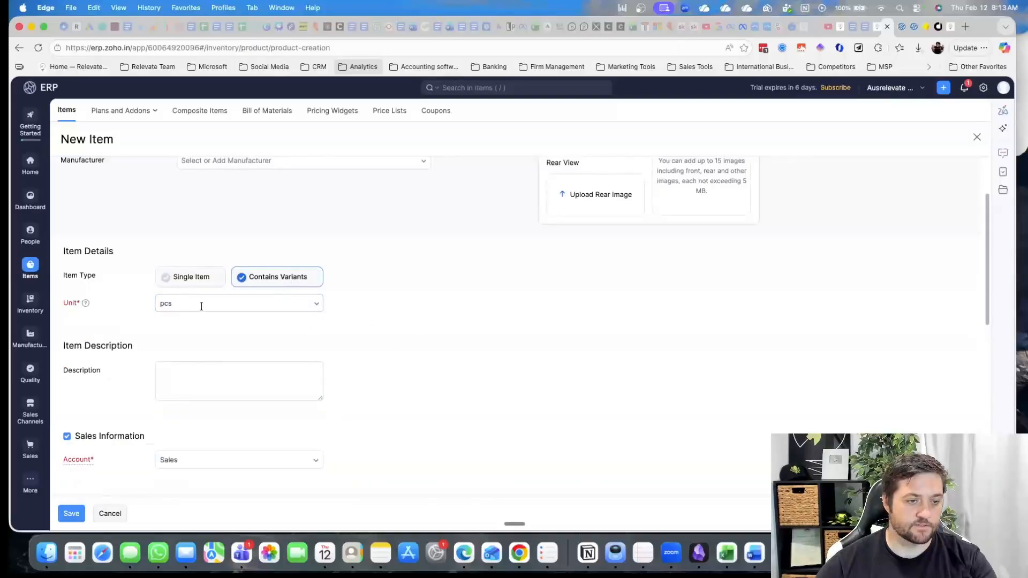
click(179, 277)
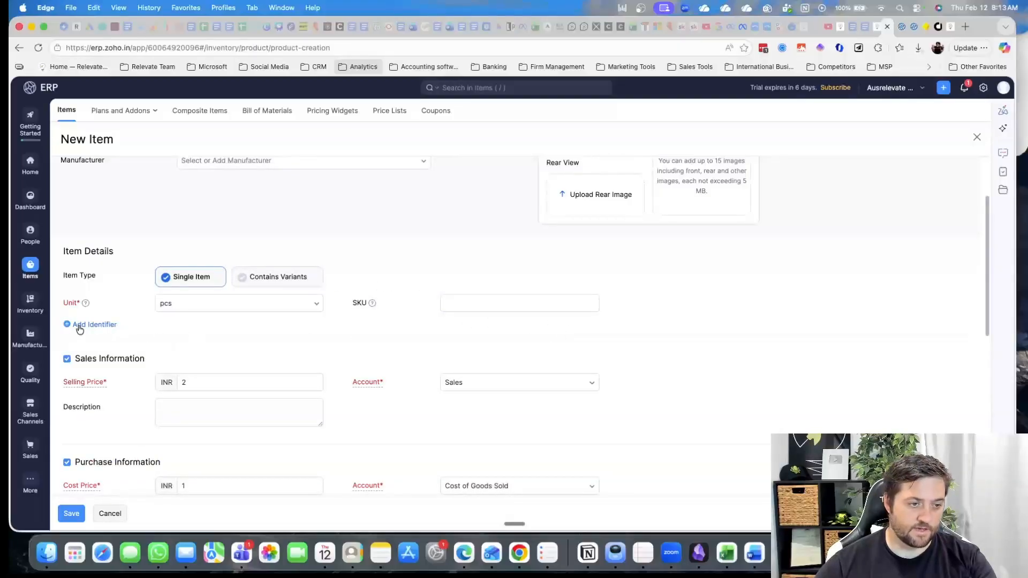
Review the completed widget form from the item name to the fulfilment details and save the item.
scroll(748, 341, up, 3)
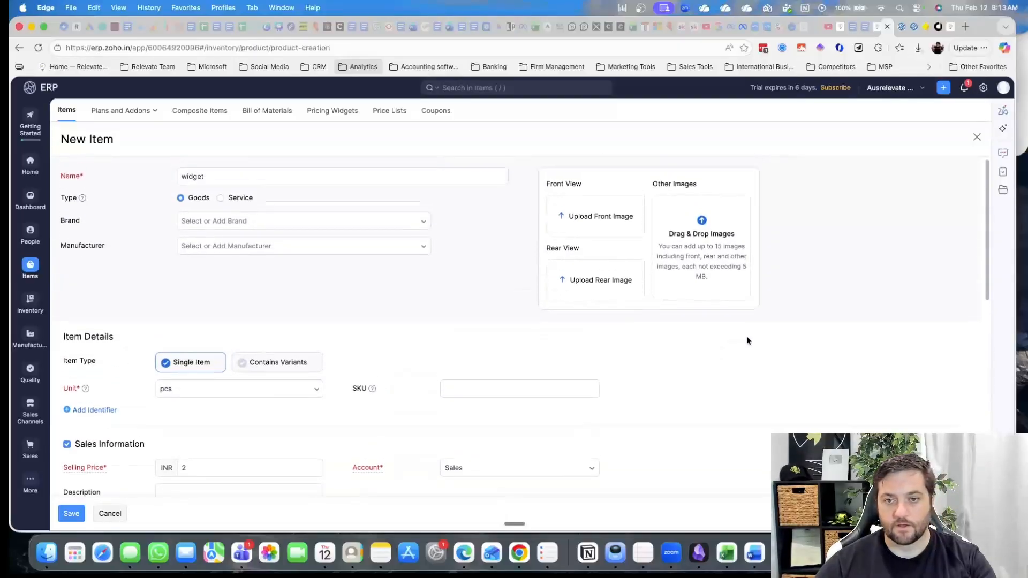
scroll(336, 304, down, 5)
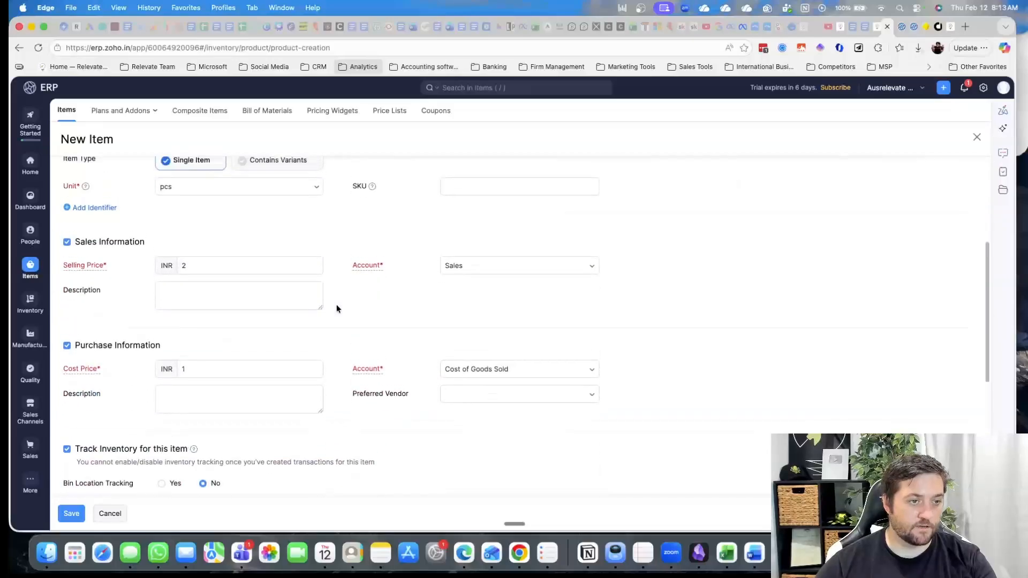
scroll(337, 304, up, 5)
scroll(337, 304, down, 10)
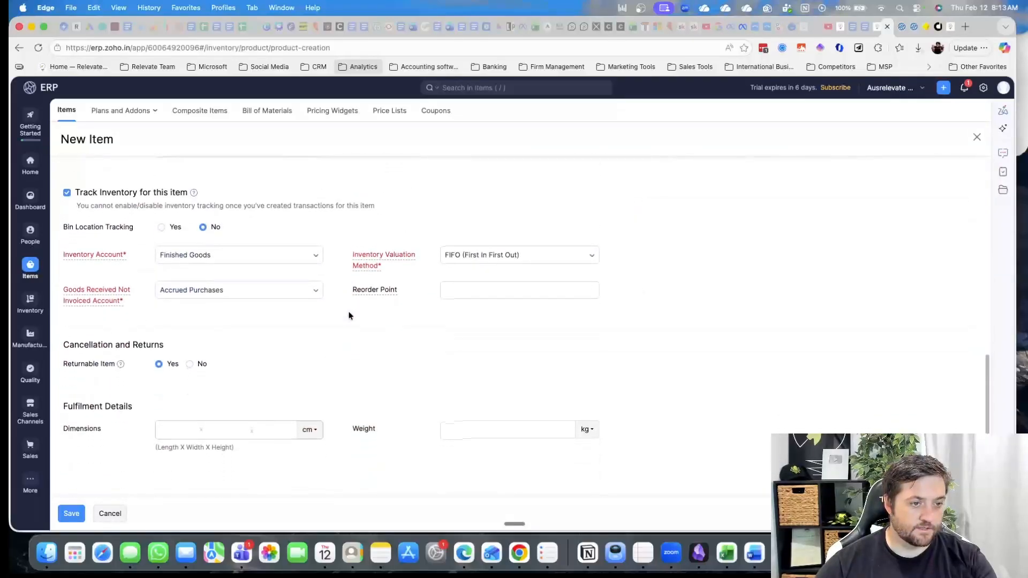
click(71, 514)
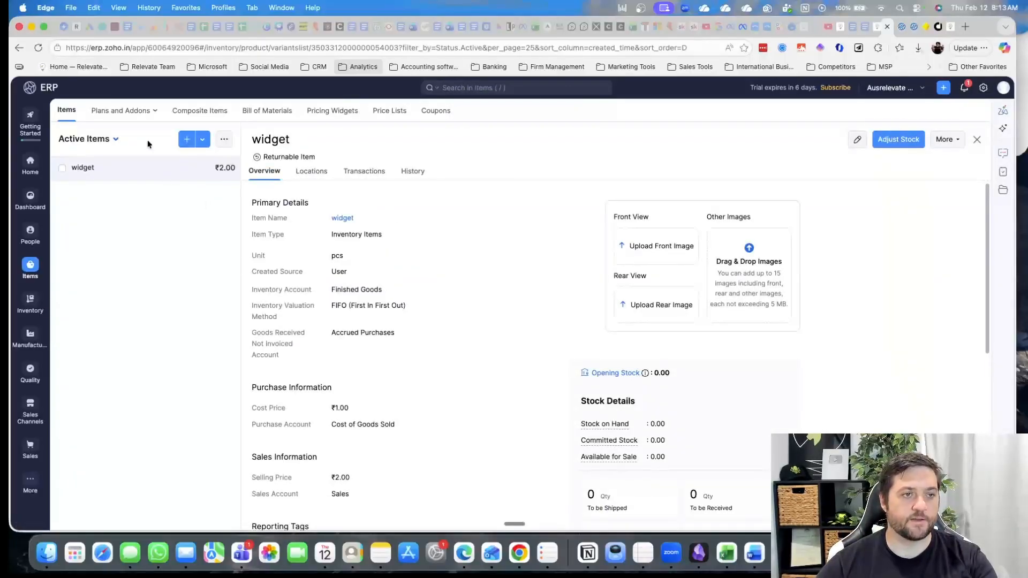
Start a new subscription plan under Plans and Addons with Ausrelevate Consulting Pte Ltd as its product.
click(134, 110)
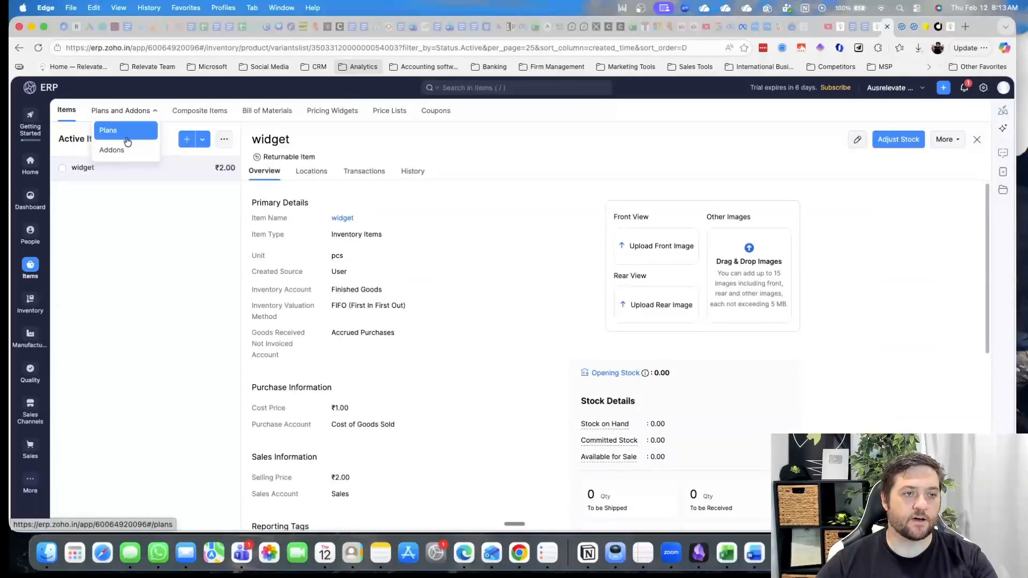
click(123, 134)
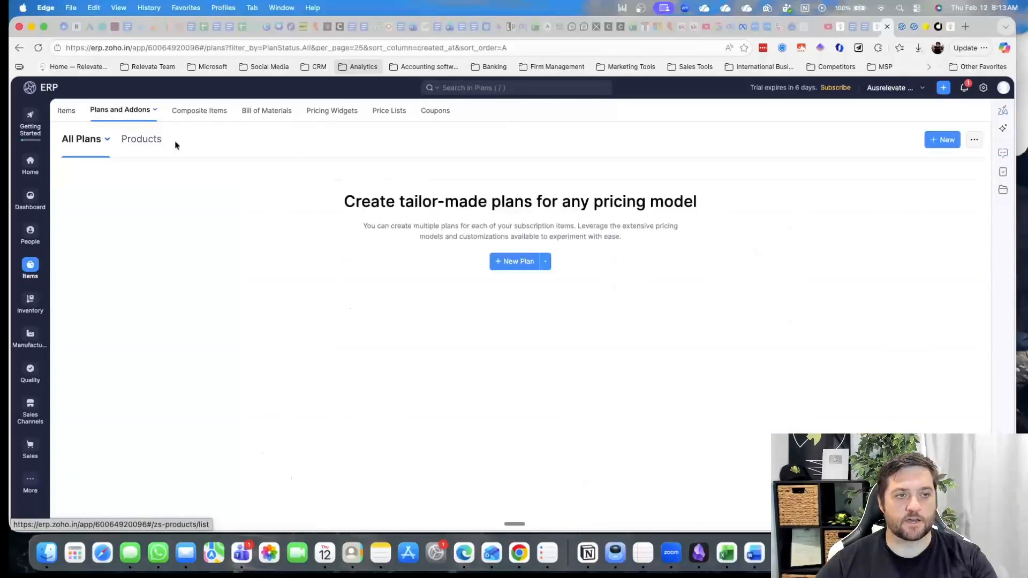
click(517, 262)
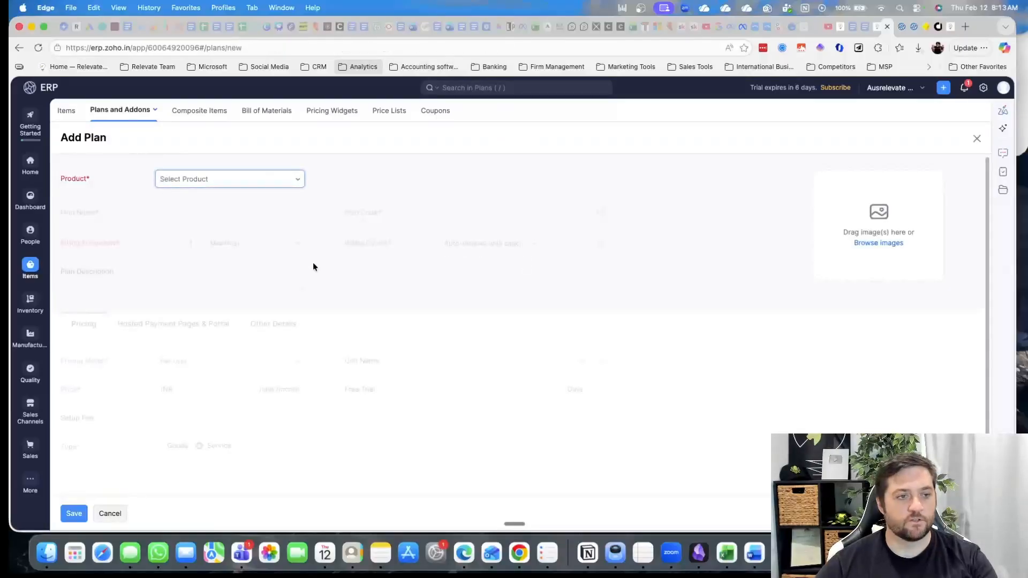
click(231, 175)
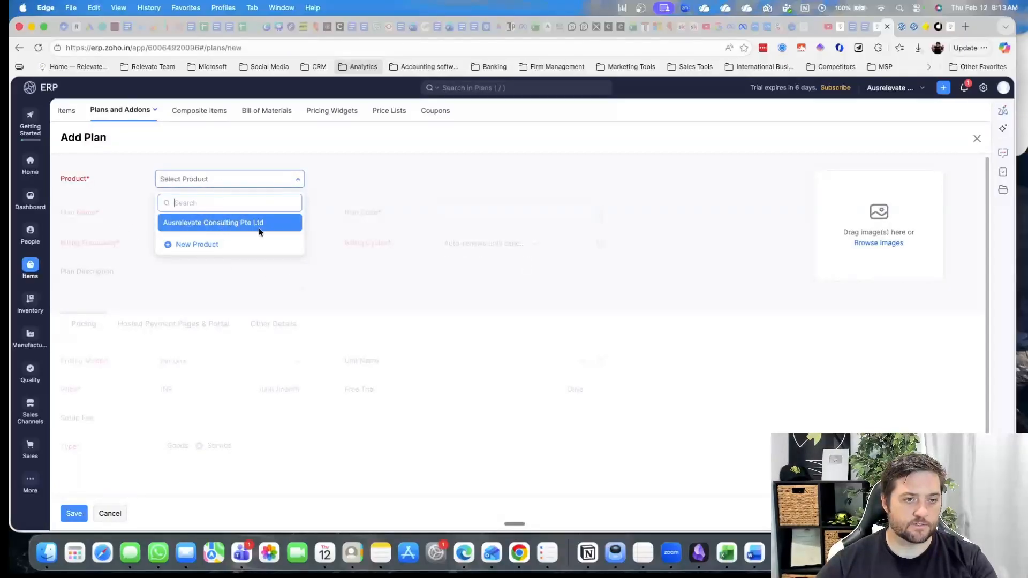
click(258, 230)
Enter test as both the plan name and plan code, and check the billing cycle options without changing them.
click(212, 214)
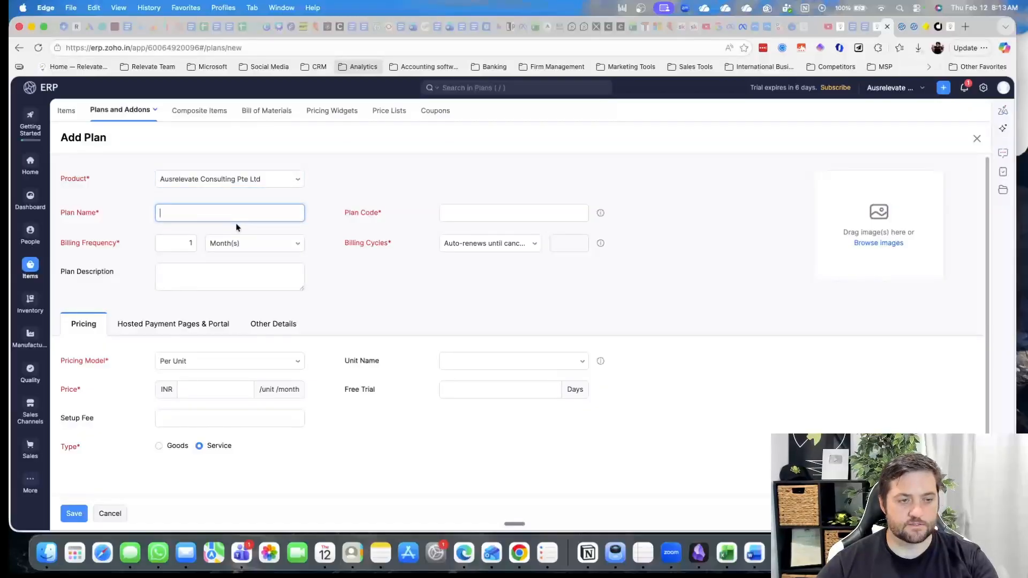
text(test)
click(510, 218)
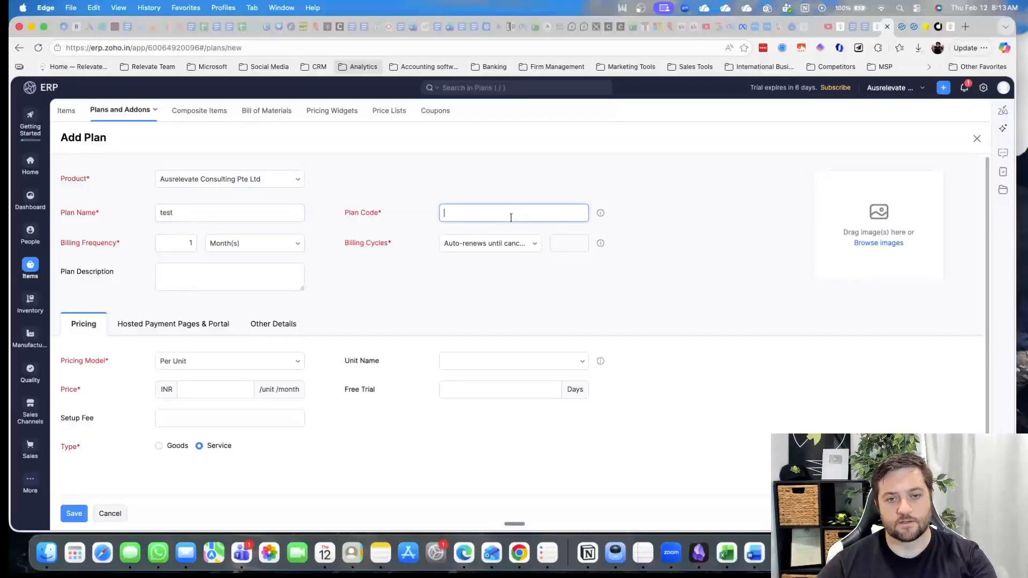
text(test)
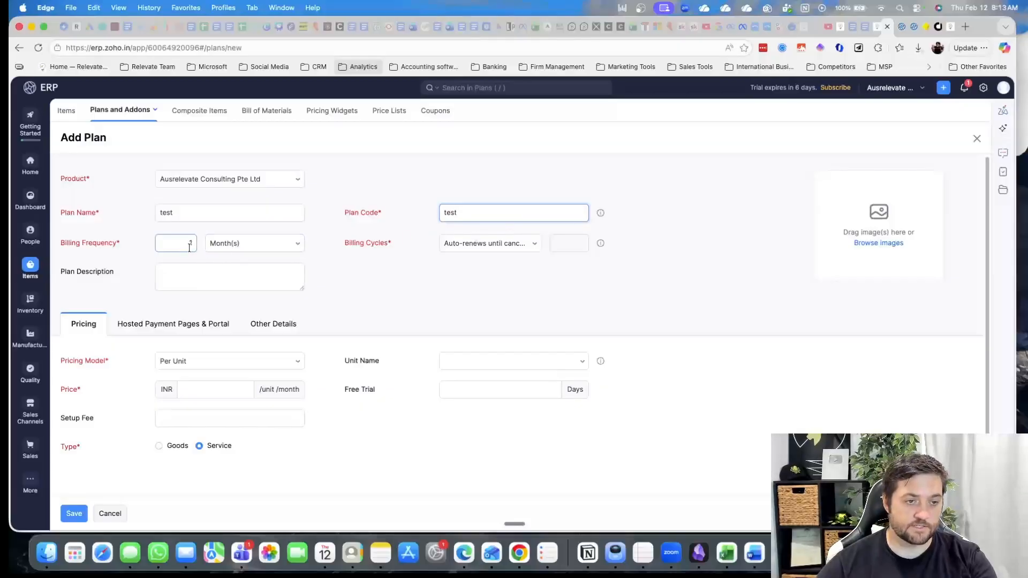
click(515, 245)
click(271, 305)
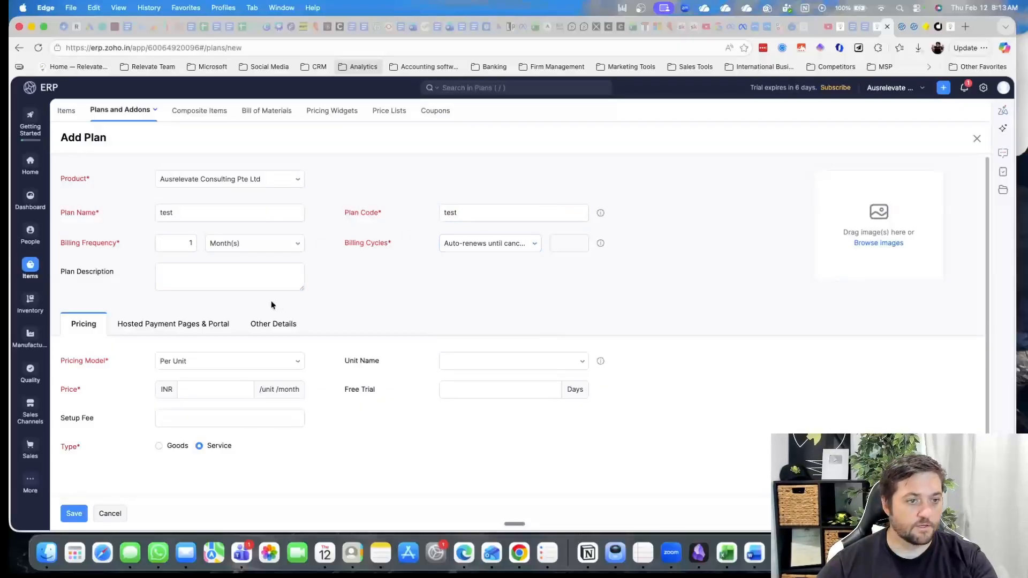
scroll(207, 307, down, 1)
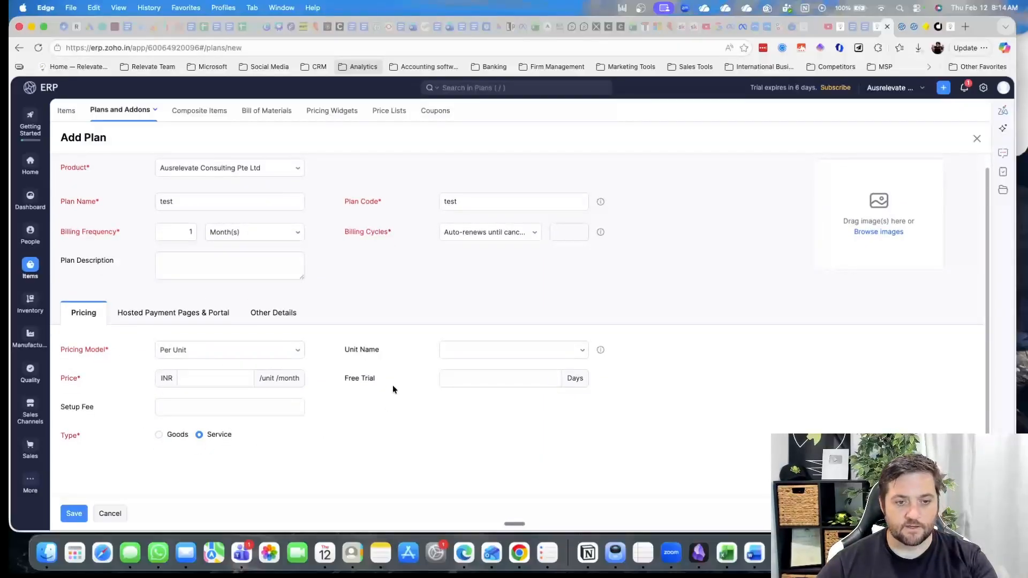
Check the new plan's Hosted Payment Pages & Portal options and its Other Details accounts without changing them.
click(163, 317)
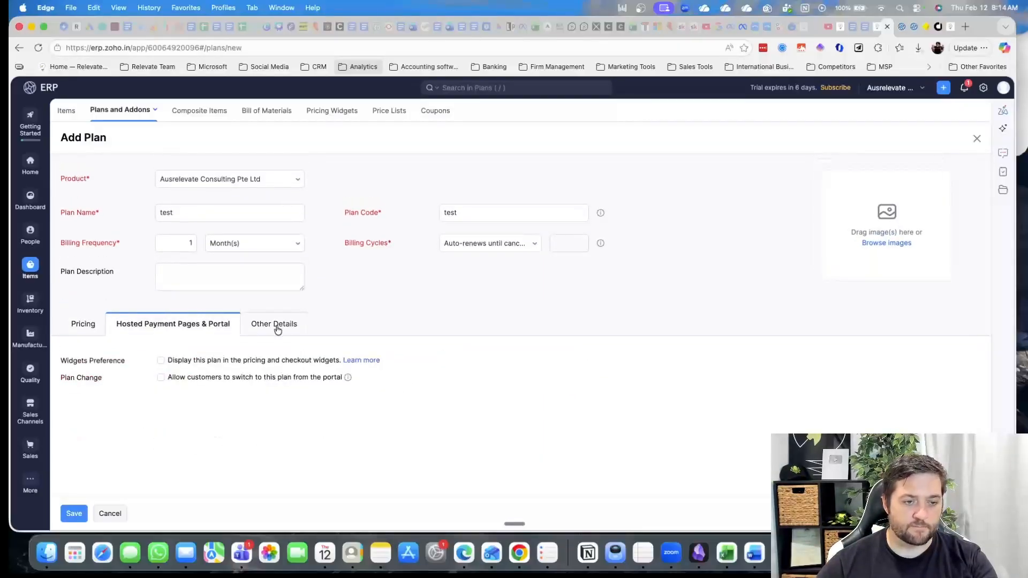
click(286, 325)
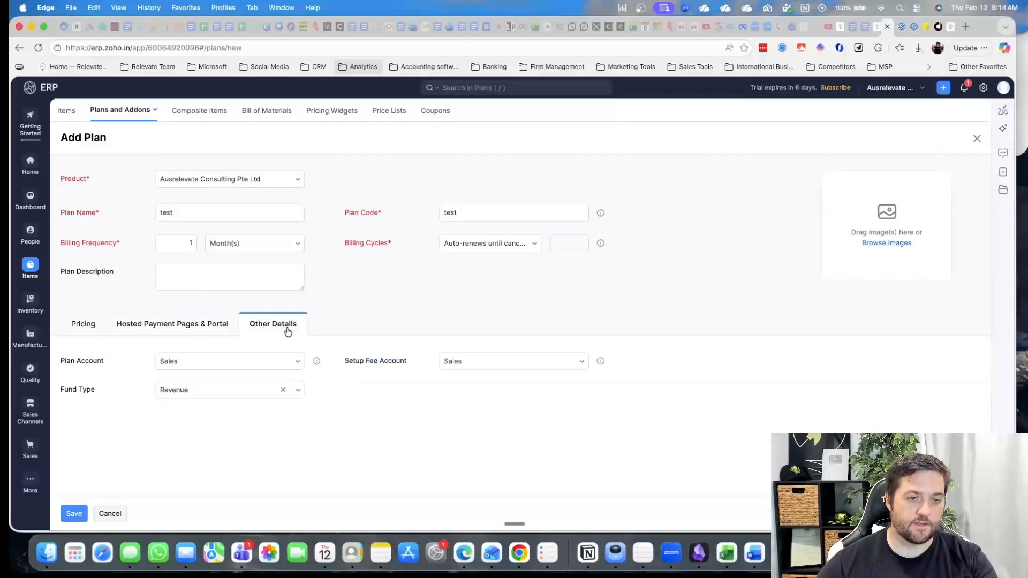
click(183, 329)
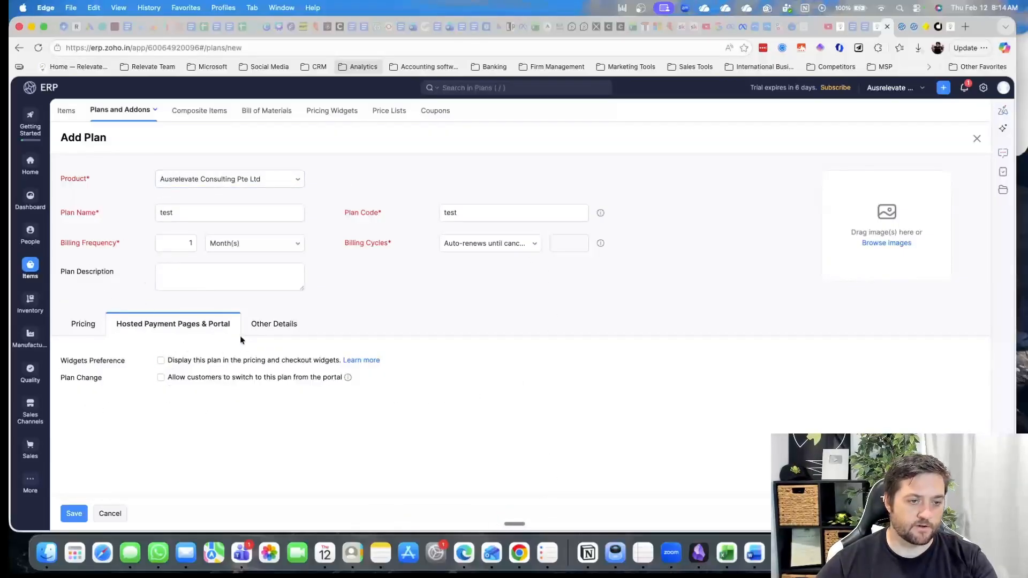
click(276, 333)
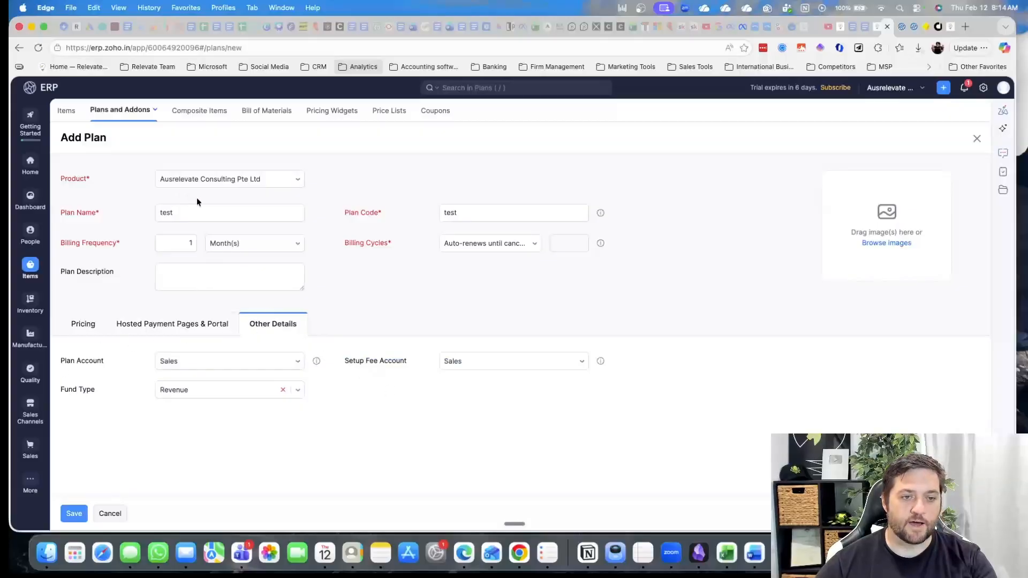
Set the test plan's price to INR 1 per unit per month and save the plan.
click(65, 512)
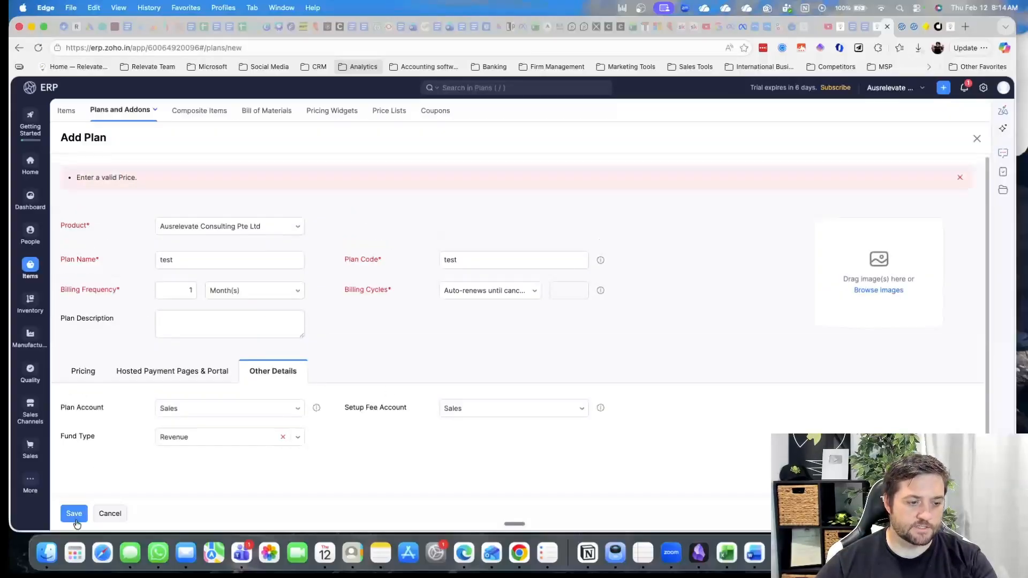
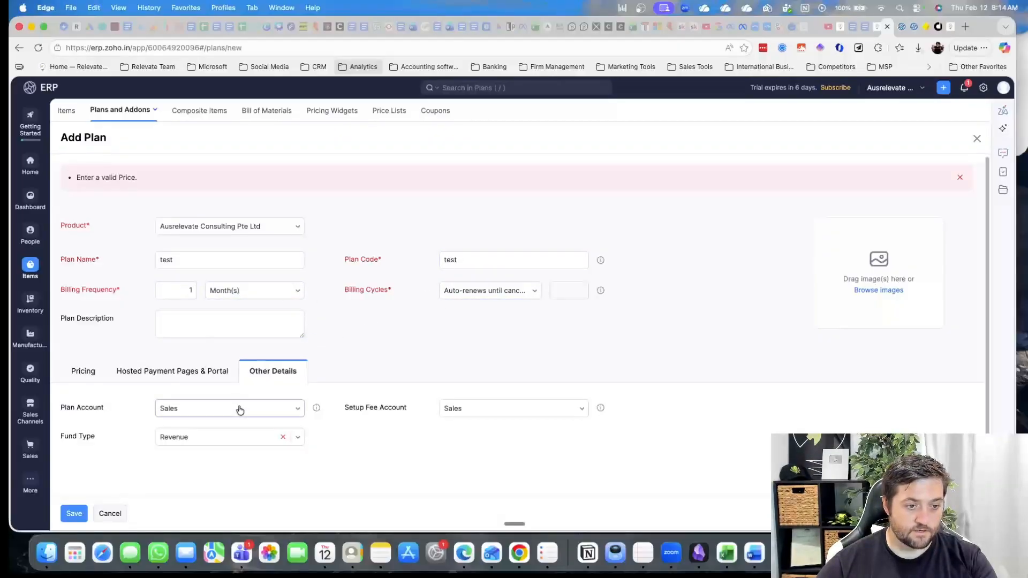
click(177, 371)
click(94, 375)
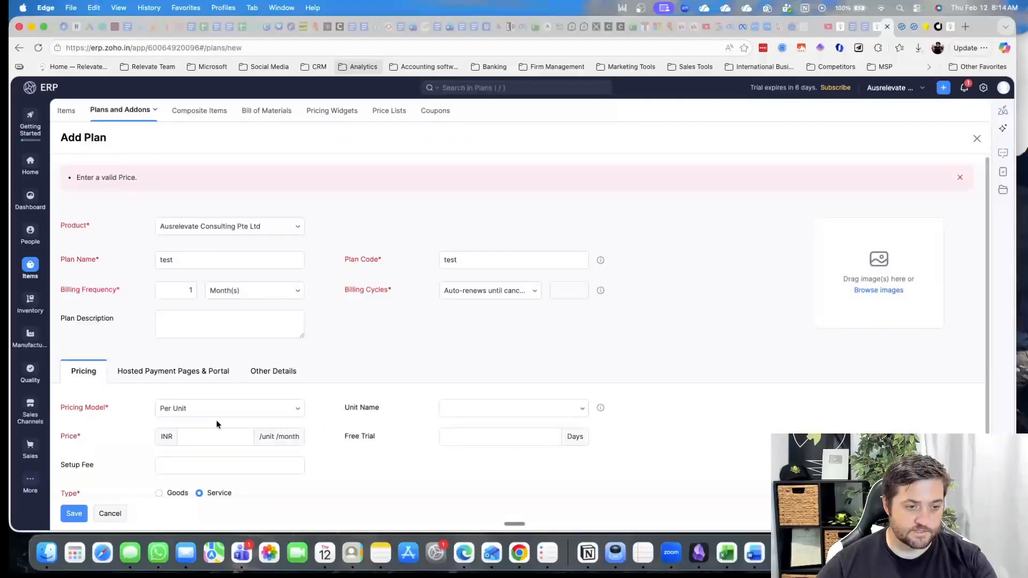
click(201, 438)
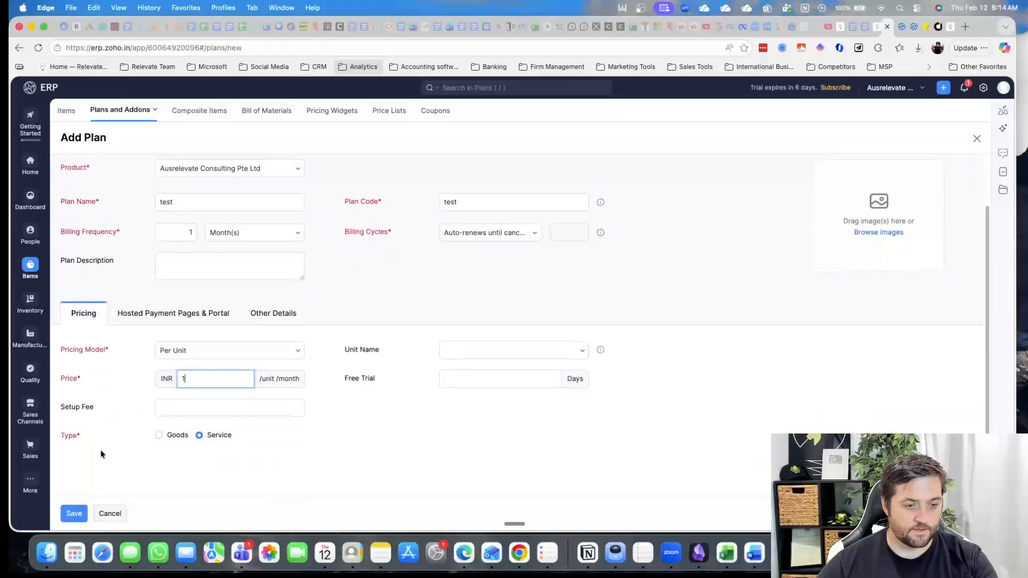
click(75, 513)
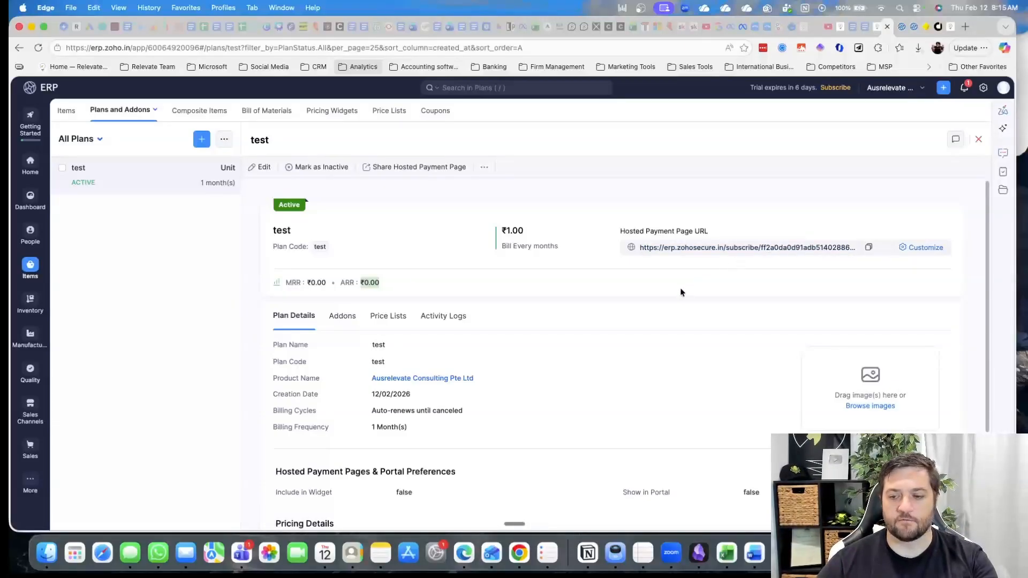
Review the saved test plan's details, addons, price lists and activity logs.
scroll(680, 288, down, 5)
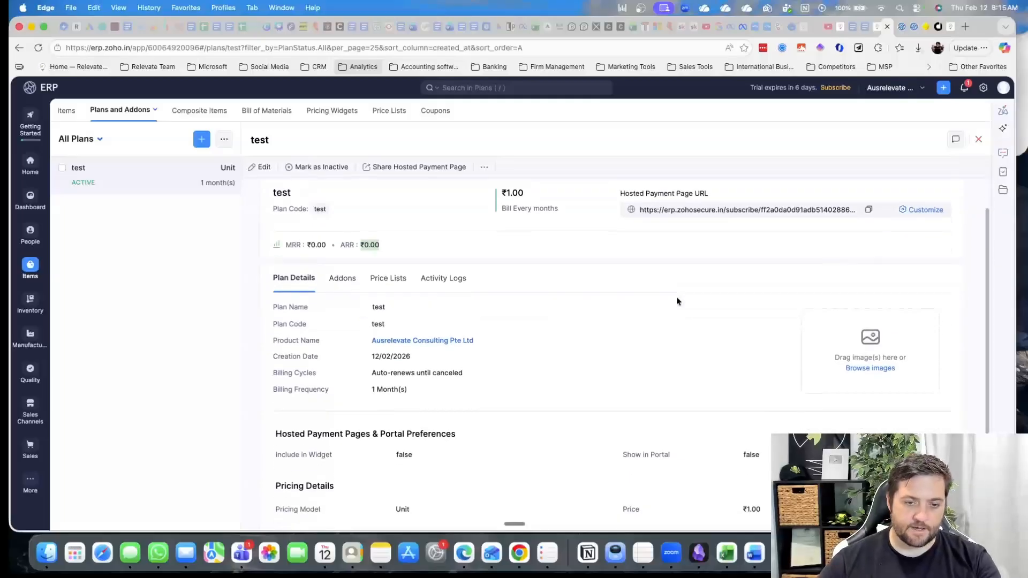
scroll(507, 264, up, 5)
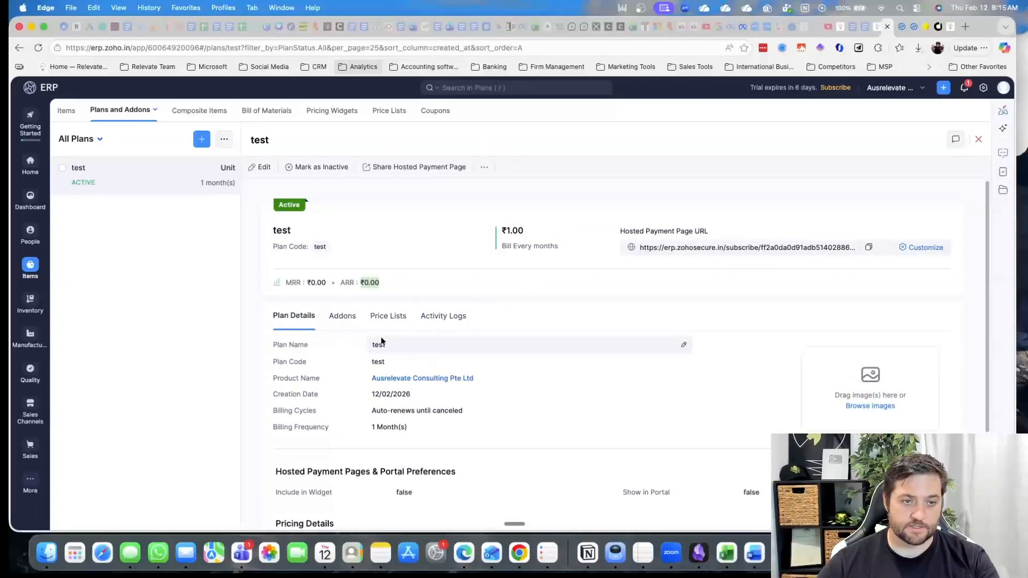
click(336, 316)
scroll(653, 366, down, 1)
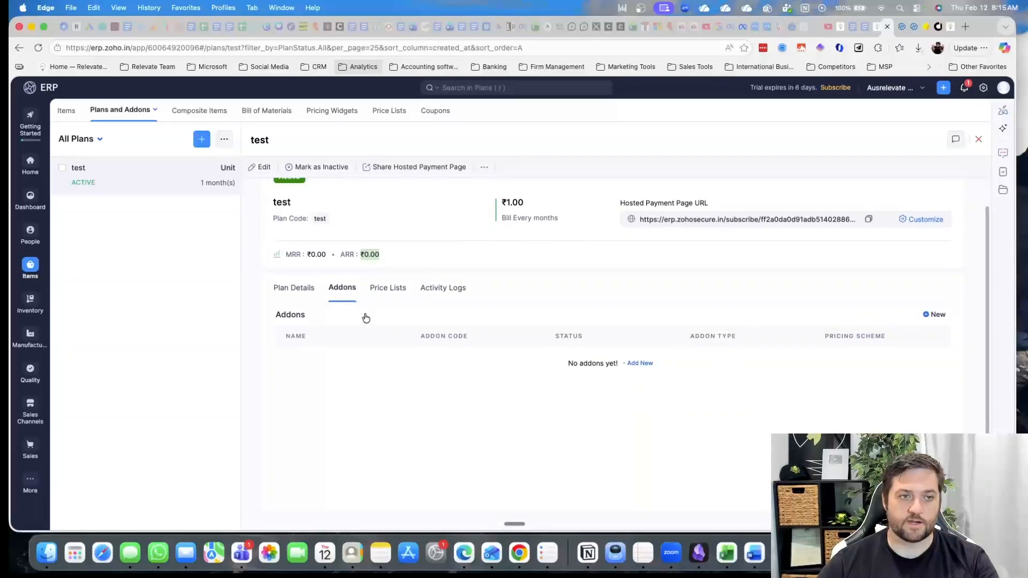
scroll(369, 322, up, 1)
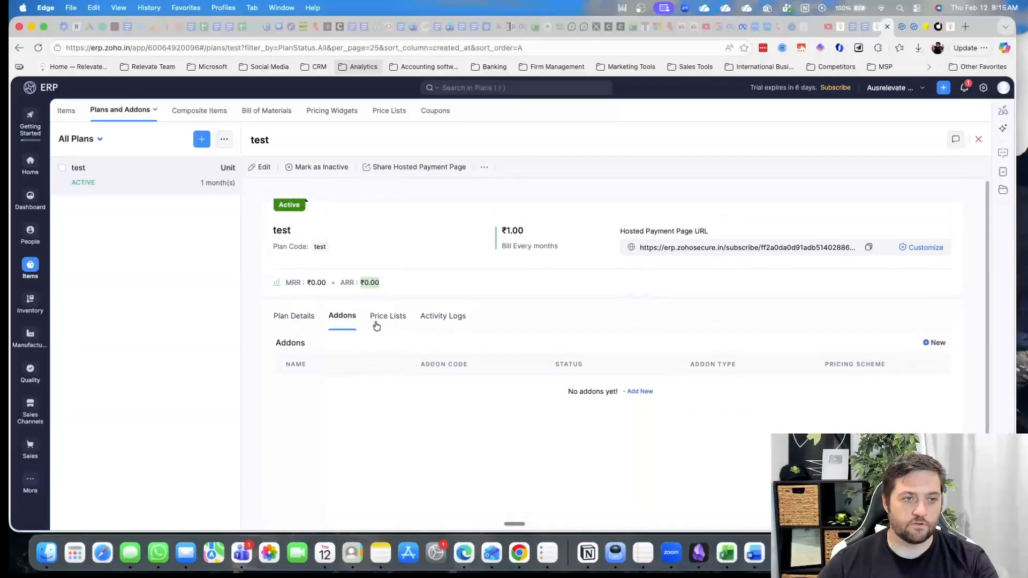
click(153, 110)
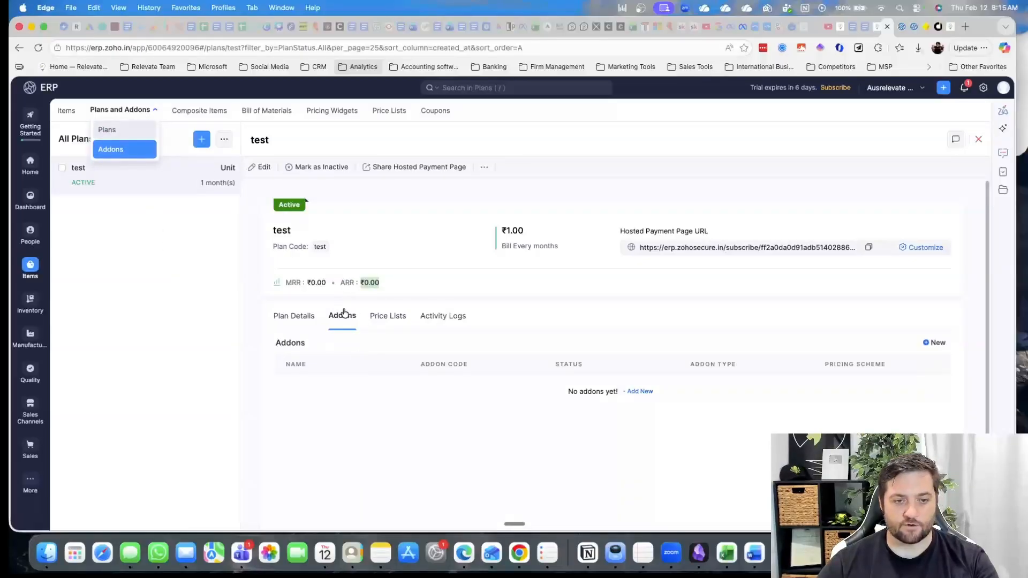
click(393, 322)
click(440, 322)
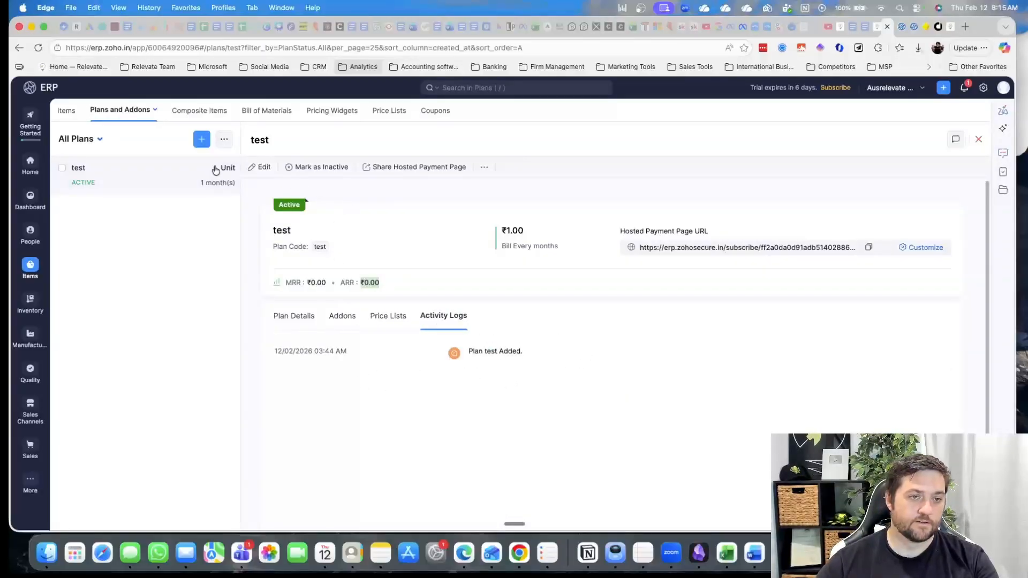
Open a new composite item form and examine its item types, associated items, sales, purchase and inventory fields.
click(199, 110)
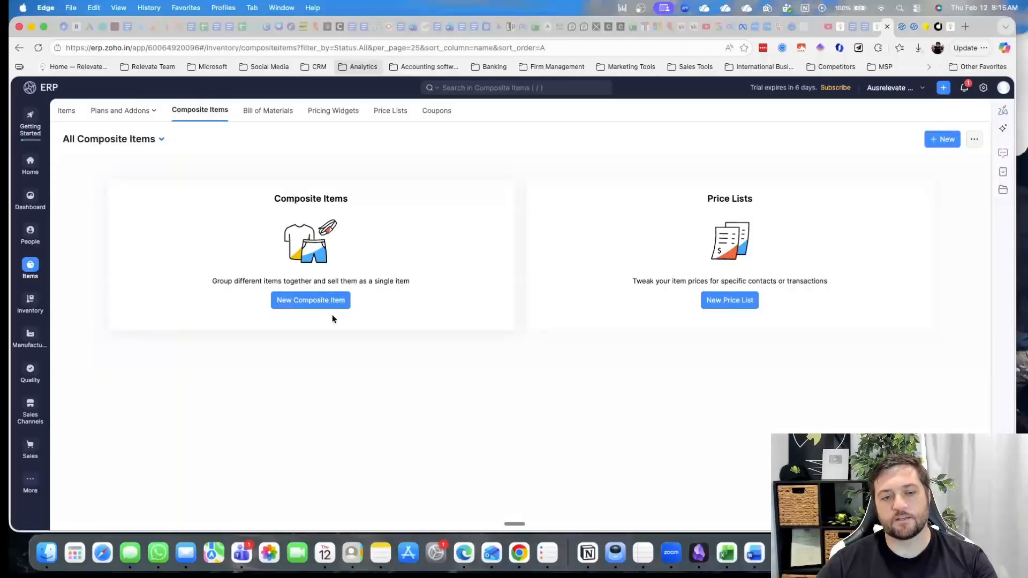
click(300, 308)
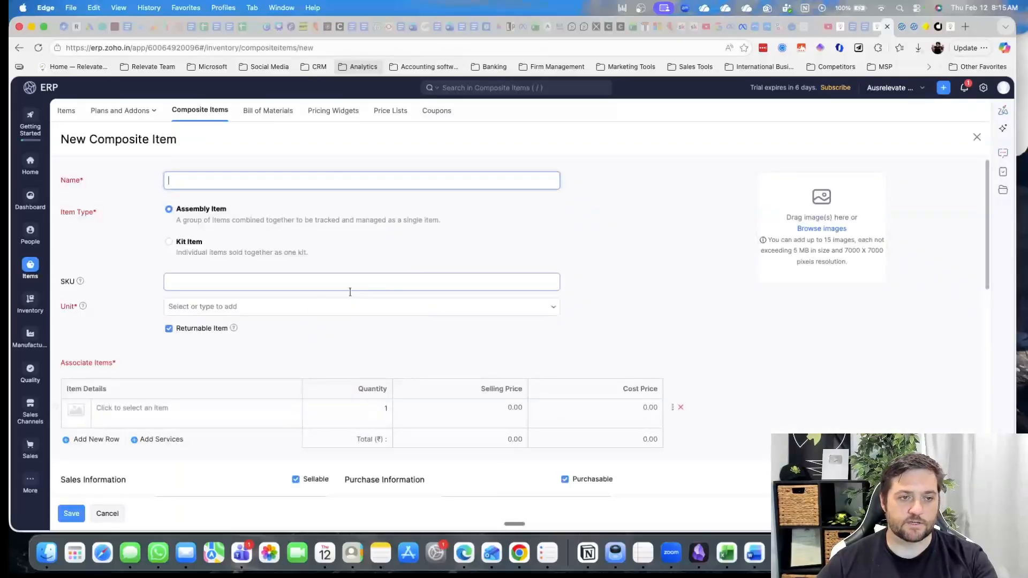
scroll(387, 299, down, 4)
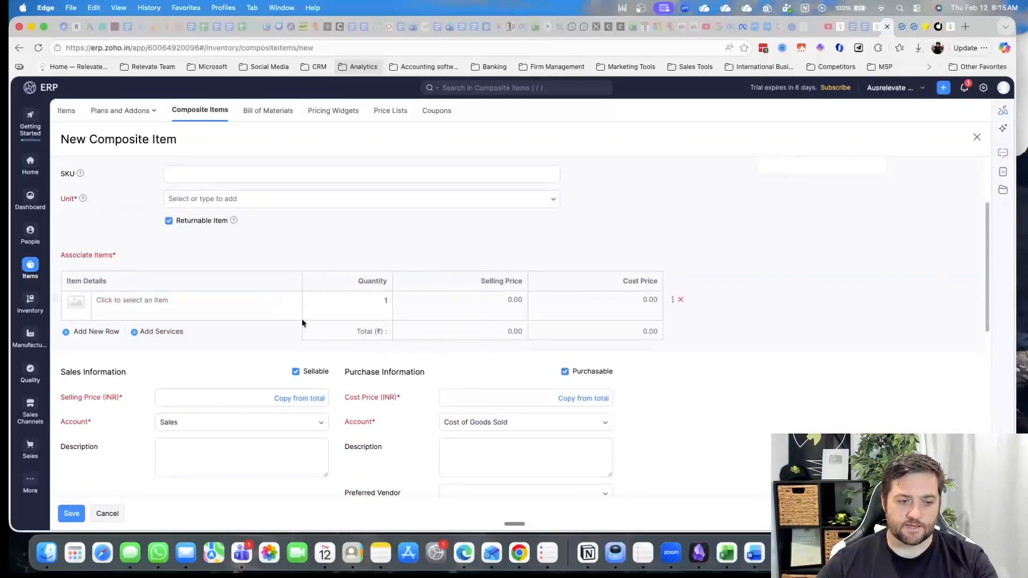
click(381, 293)
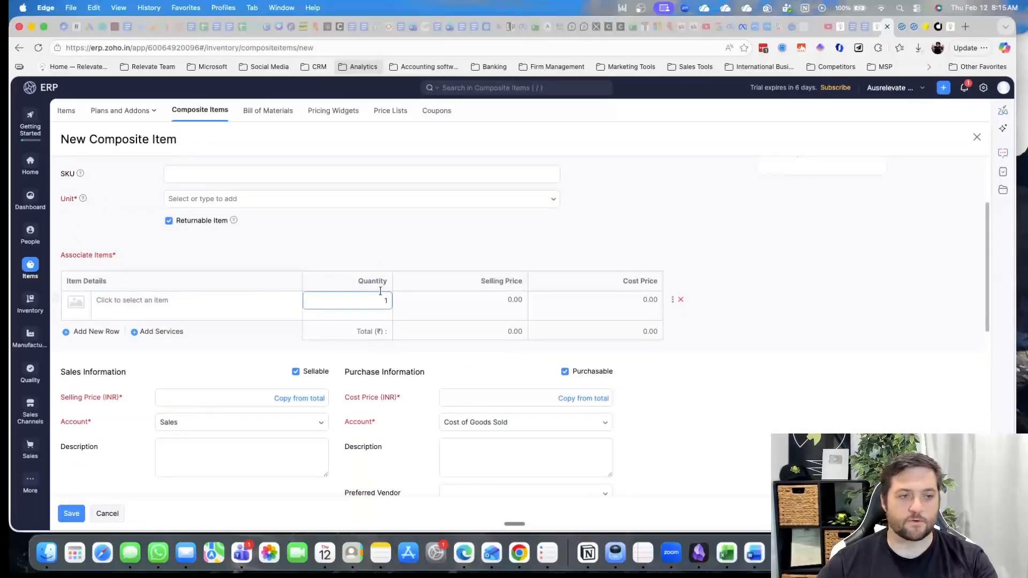
scroll(400, 294, down, 5)
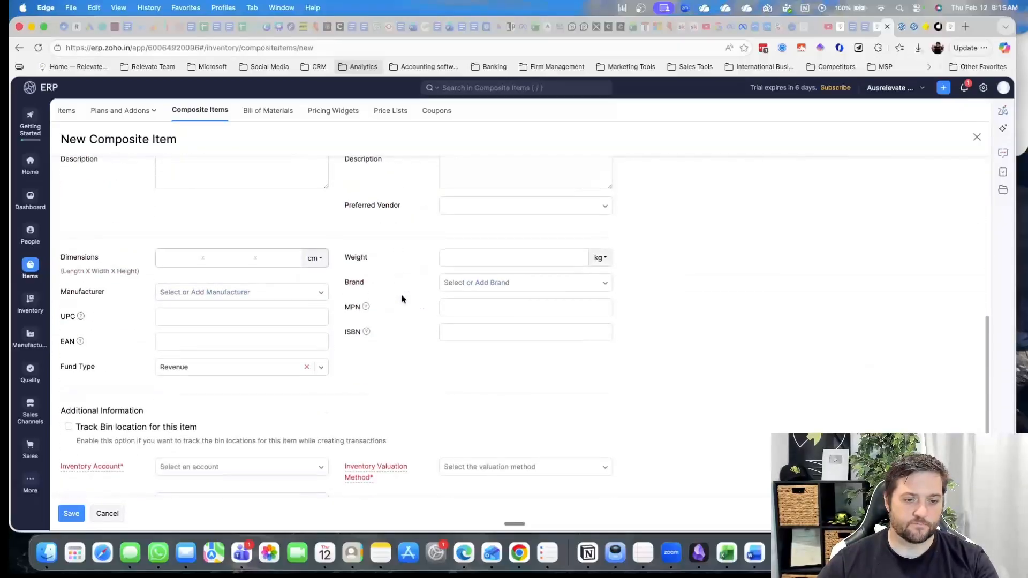
scroll(401, 295, up, 10)
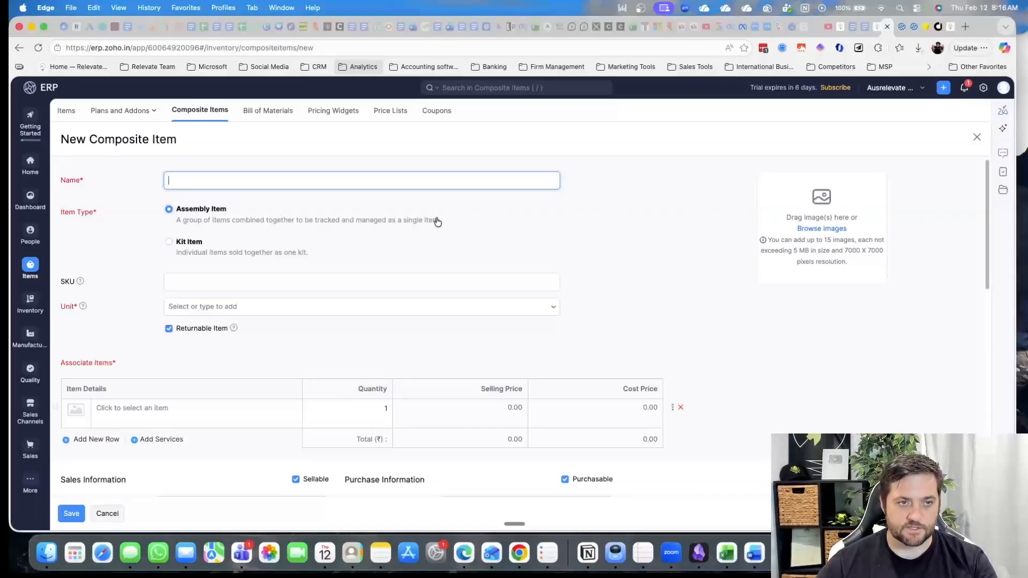
scroll(344, 161, down, 1)
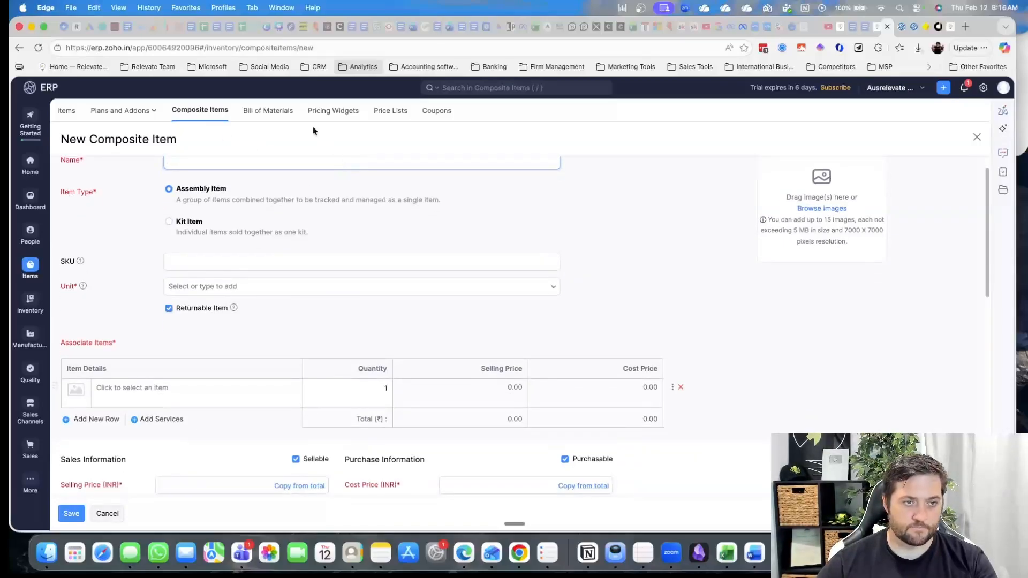
Start a new bill of materials named test that produces a quantity of 1 of the widget item.
click(263, 111)
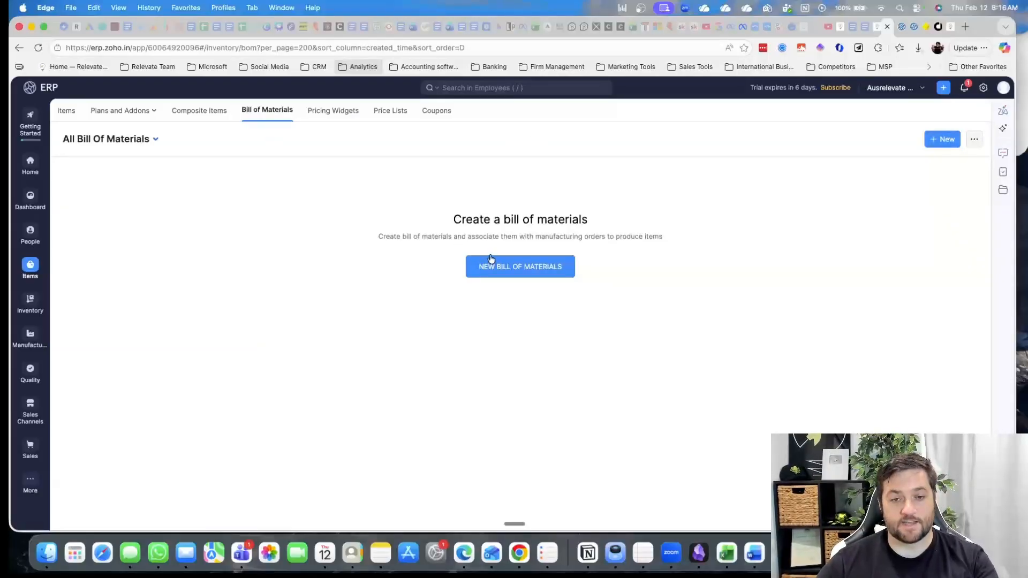
click(531, 272)
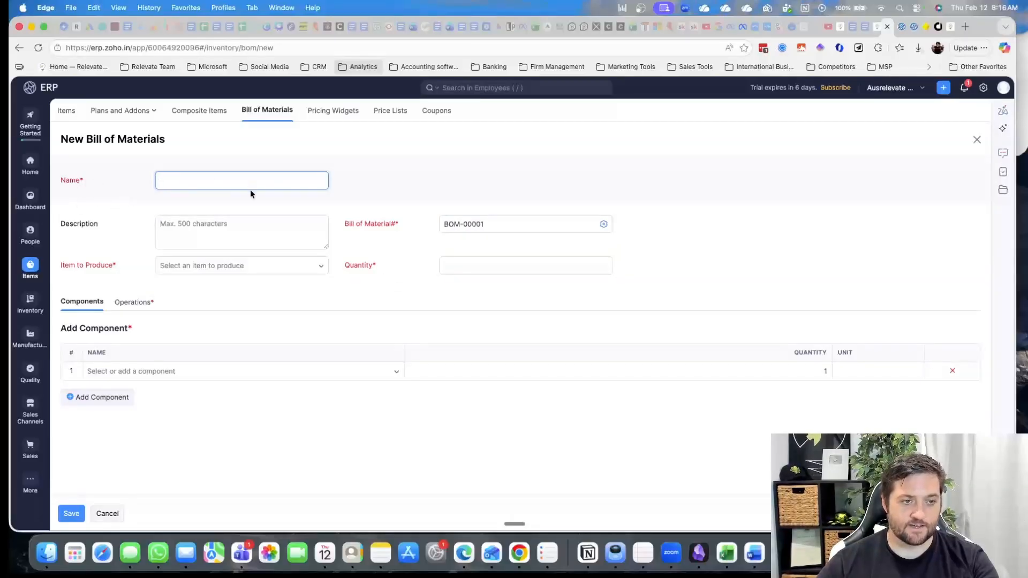
text(tess)
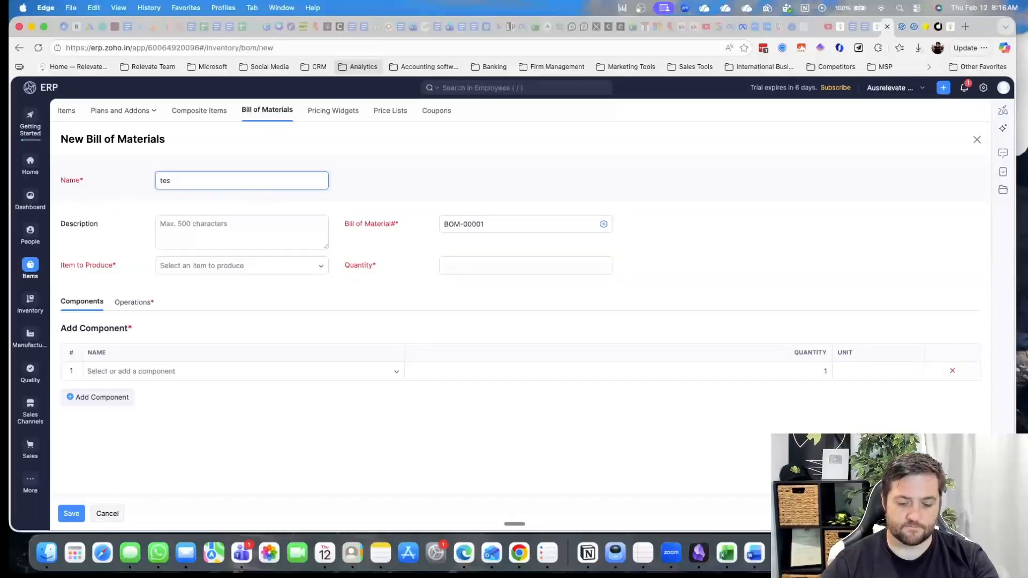
click(527, 268)
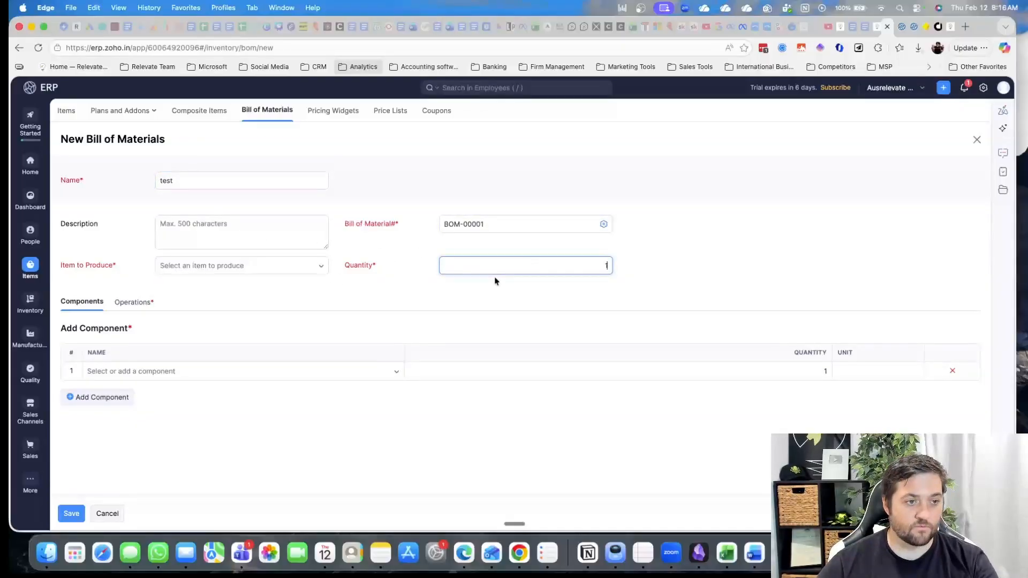
click(196, 270)
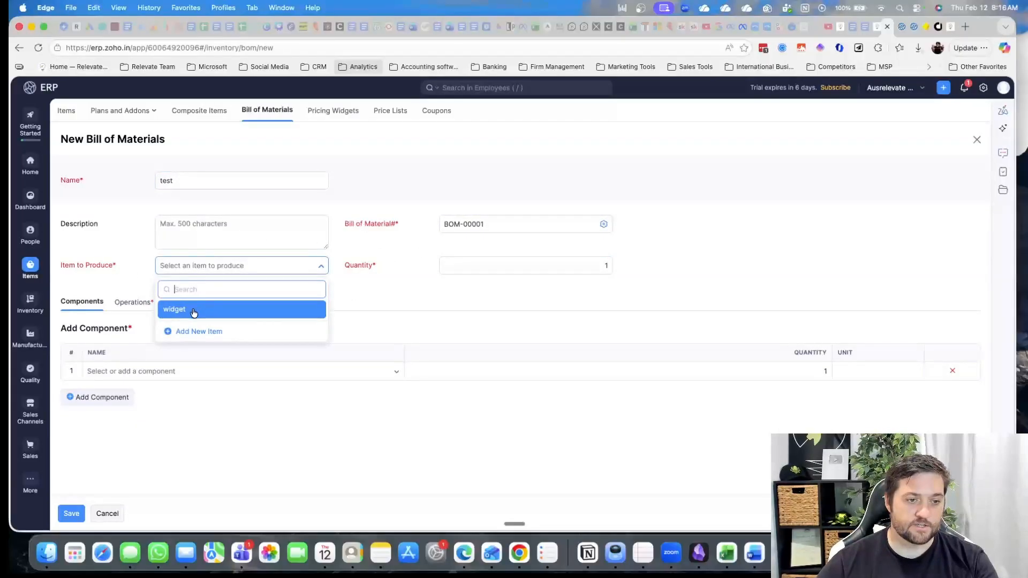
click(193, 312)
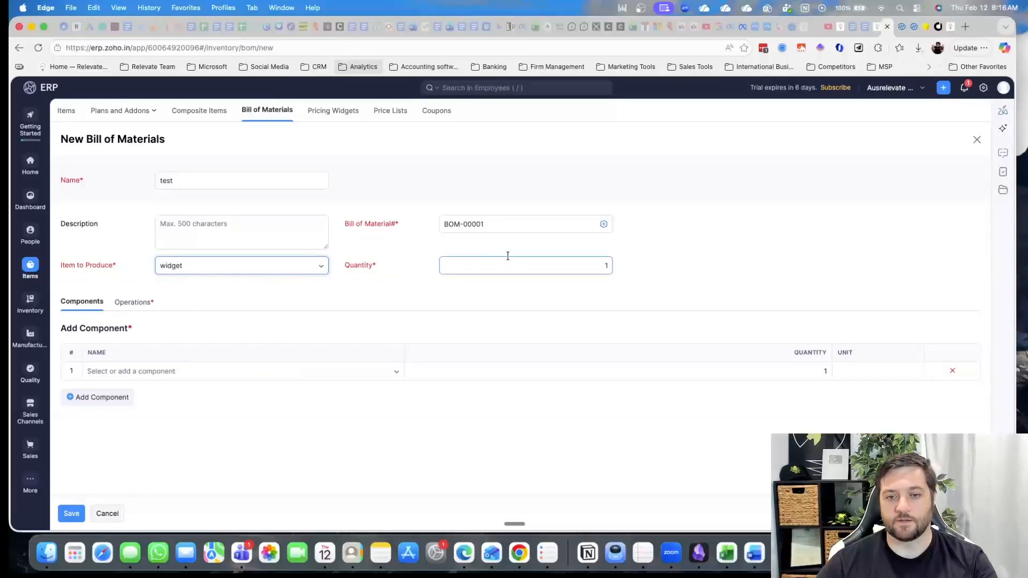
Add widget as the first component of the bill of materials and insert a second component row.
click(128, 370)
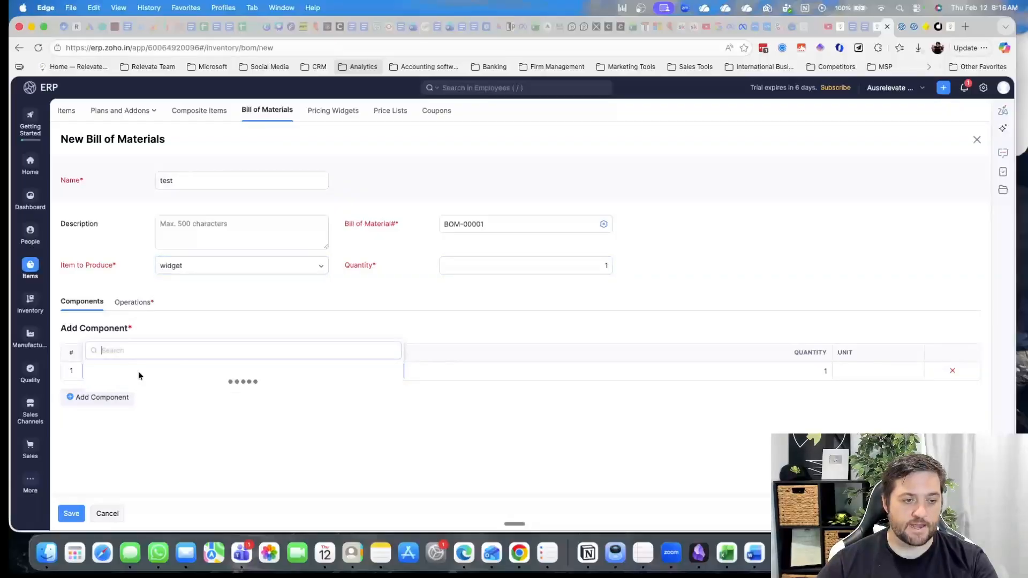
click(115, 328)
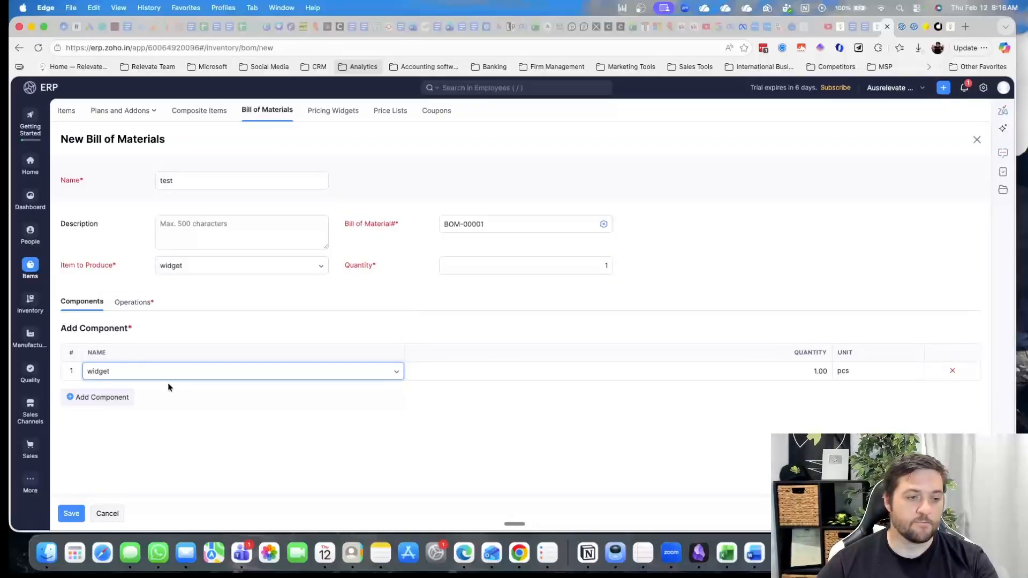
click(105, 398)
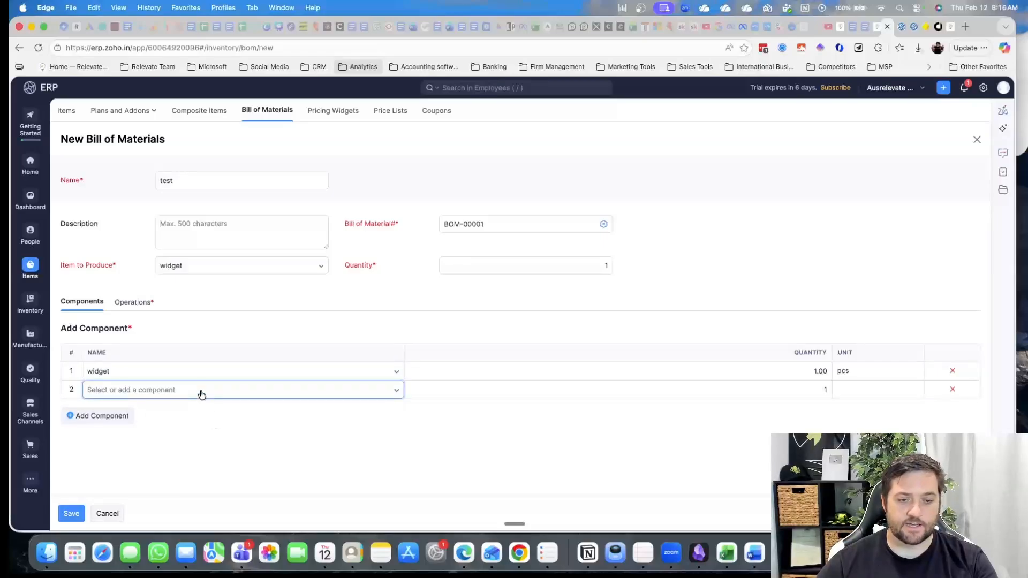
Start a new item named item setup for the second component row and look through its form.
click(201, 395)
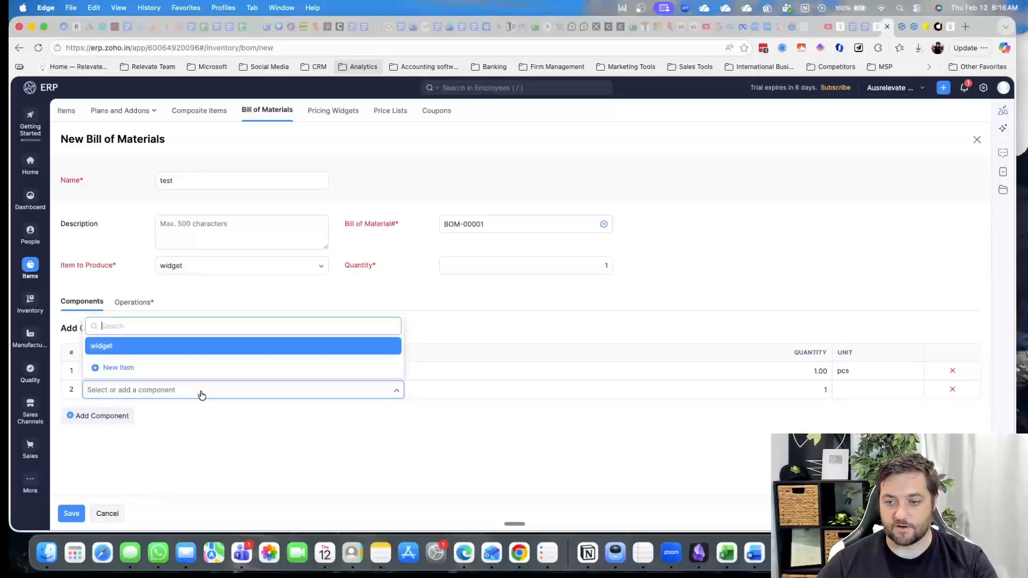
click(123, 372)
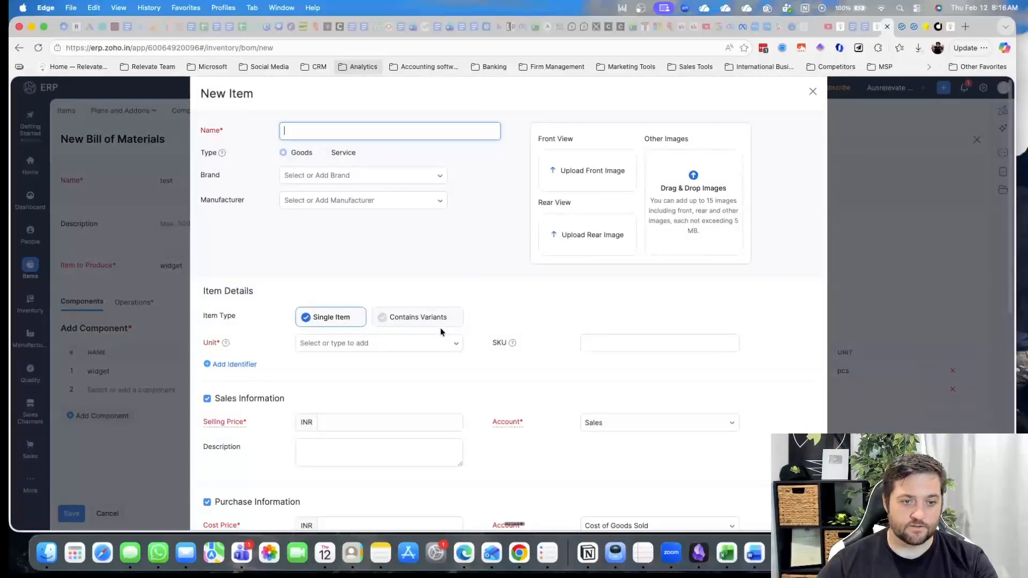
scroll(439, 332, down, 5)
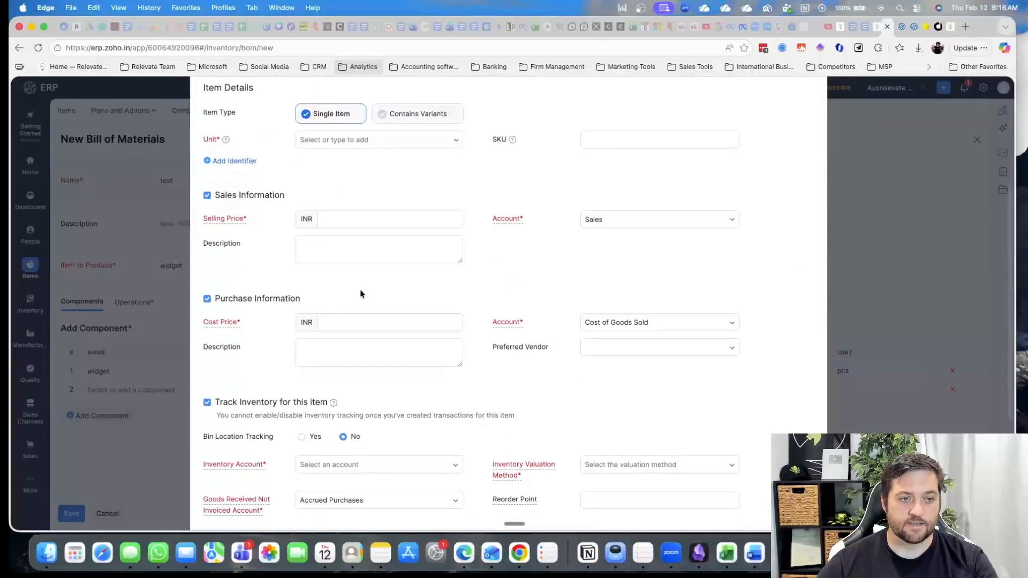
scroll(360, 294, up, 5)
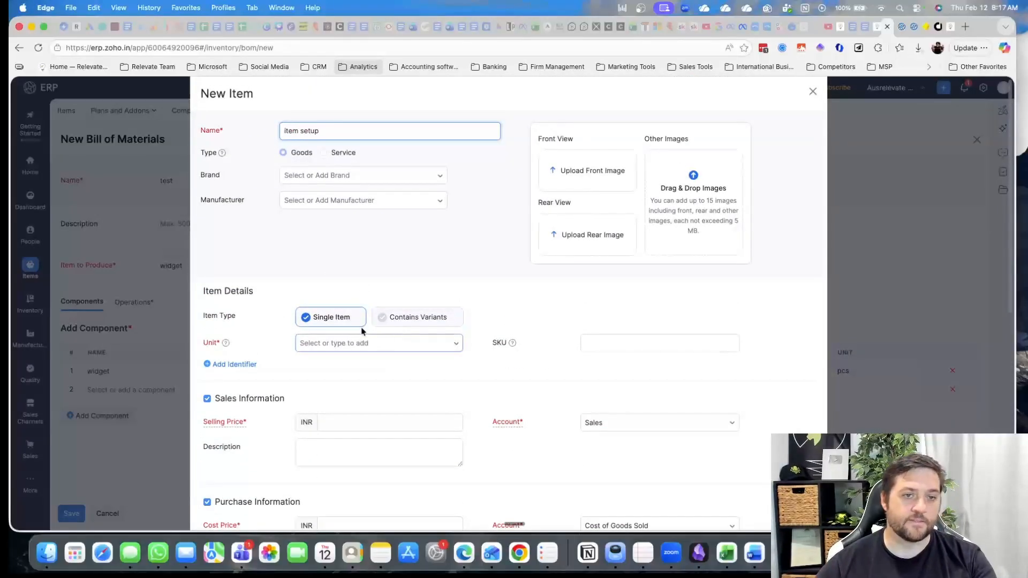
click(349, 155)
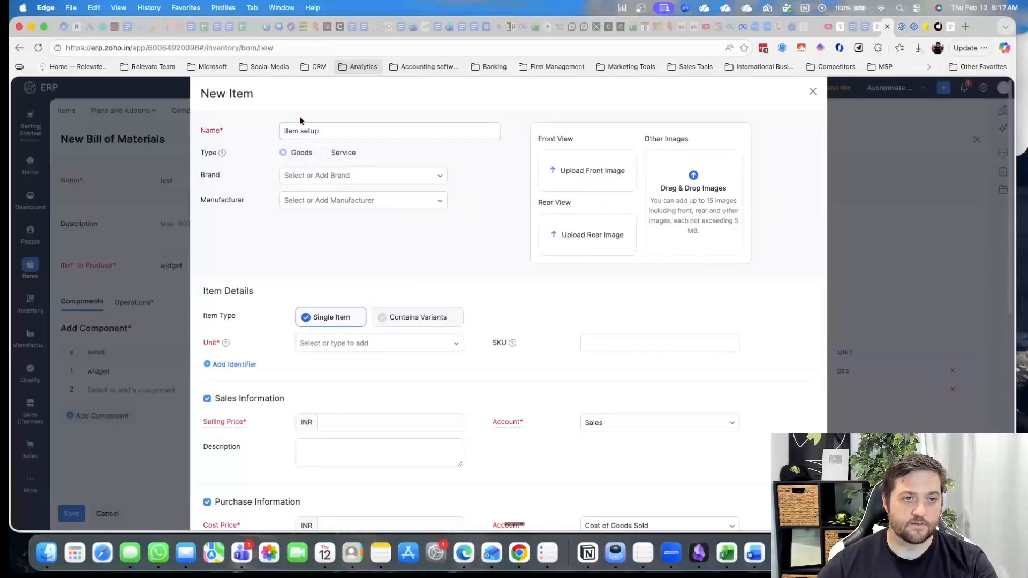
scroll(344, 259, down, 3)
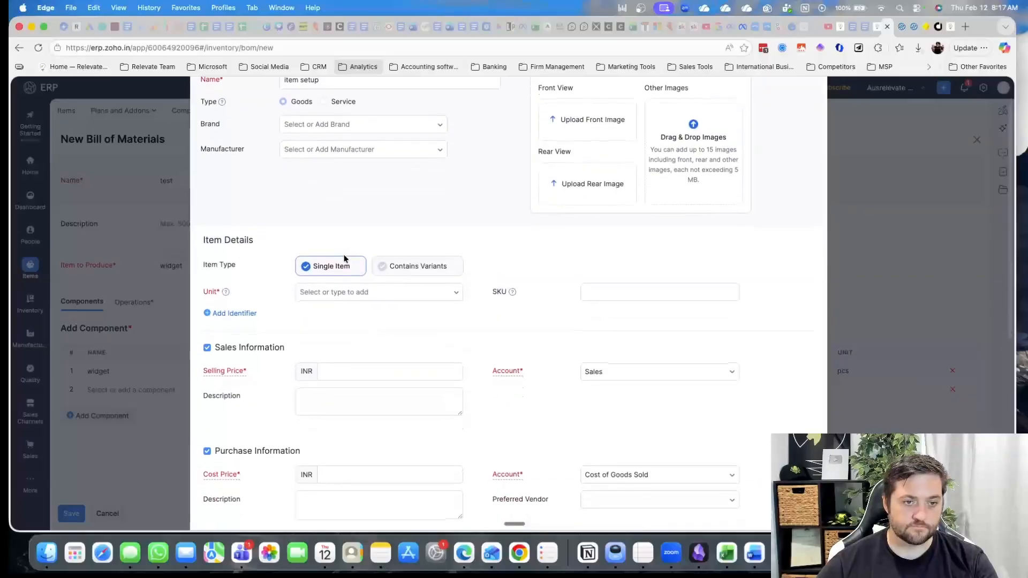
Set the new item's cost price to INR 1.
scroll(344, 259, down, 1)
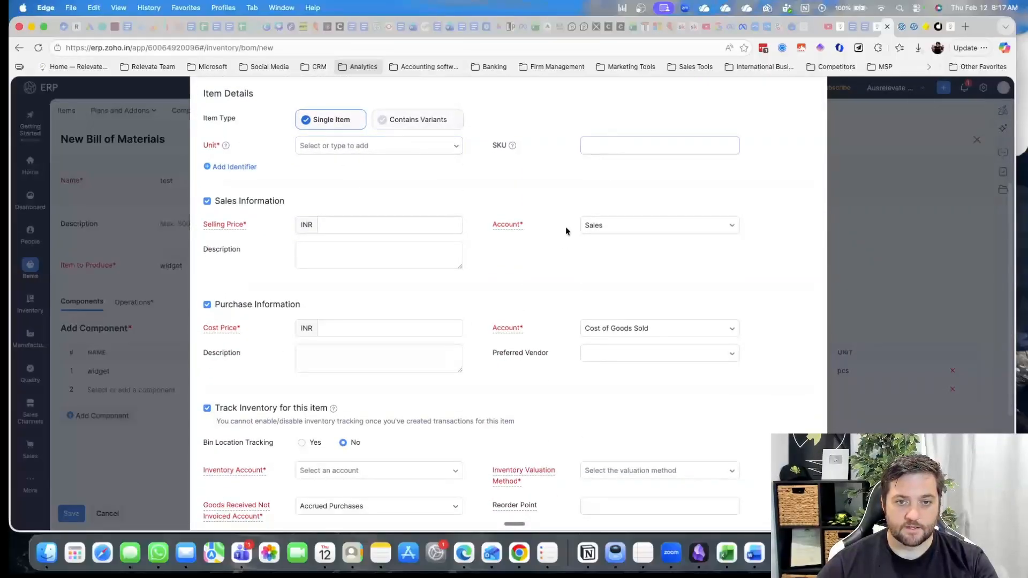
click(419, 334)
scroll(419, 334, down, 4)
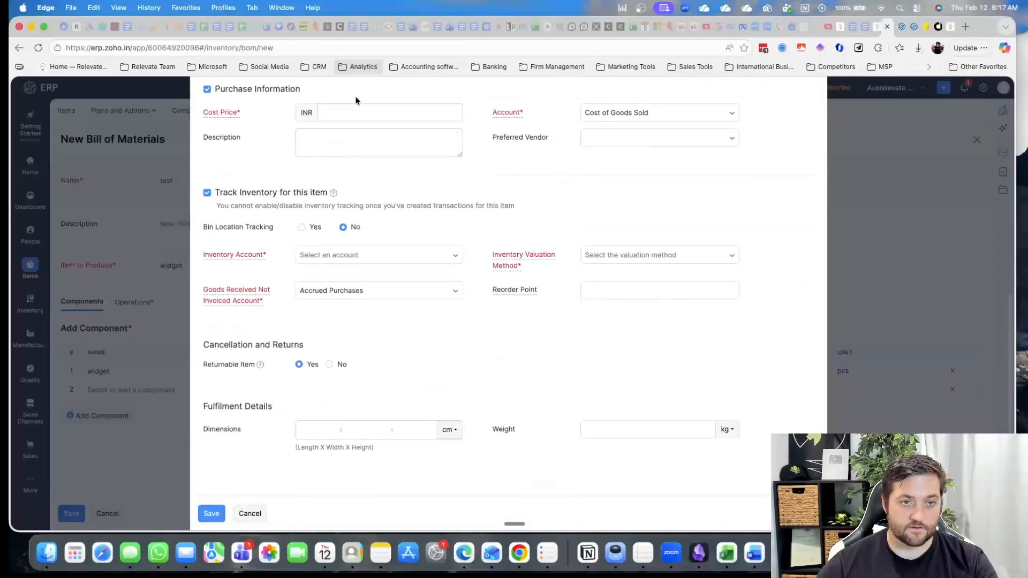
click(349, 113)
text(1)
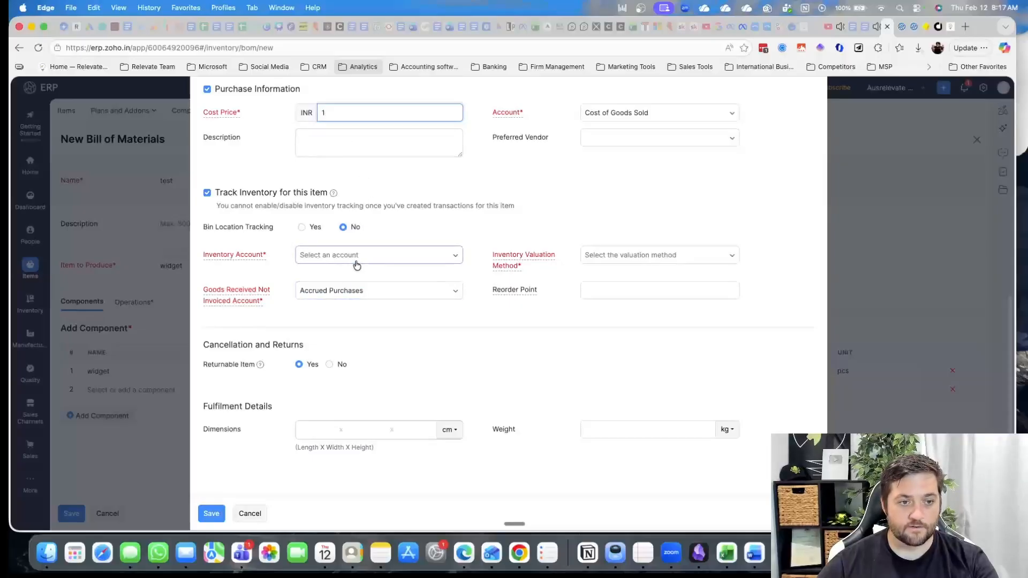
Set the item's inventory account to Inventory Asset and valuation method to FIFO (First In First Out), and try to save it.
click(352, 262)
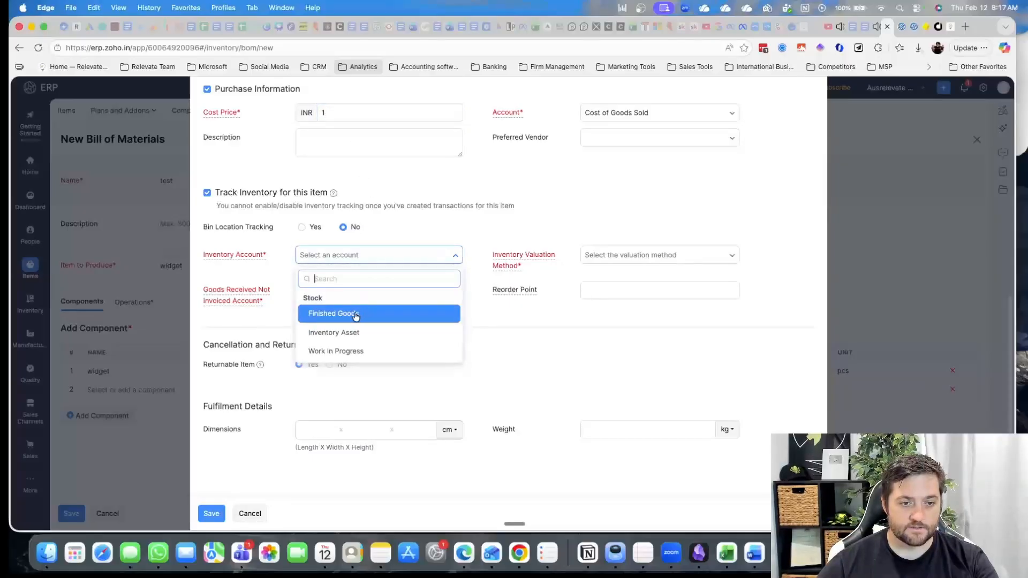
click(343, 332)
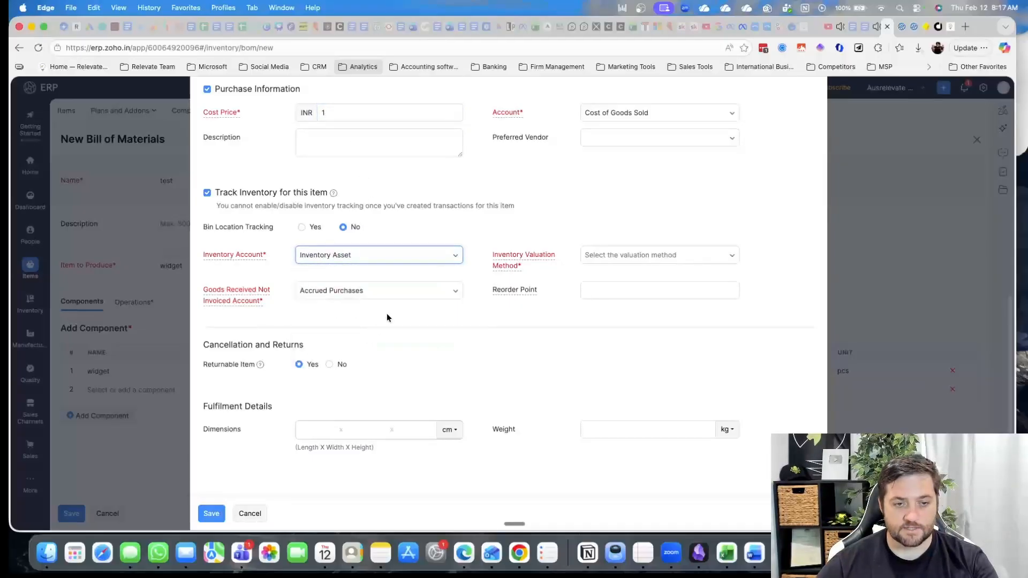
click(636, 261)
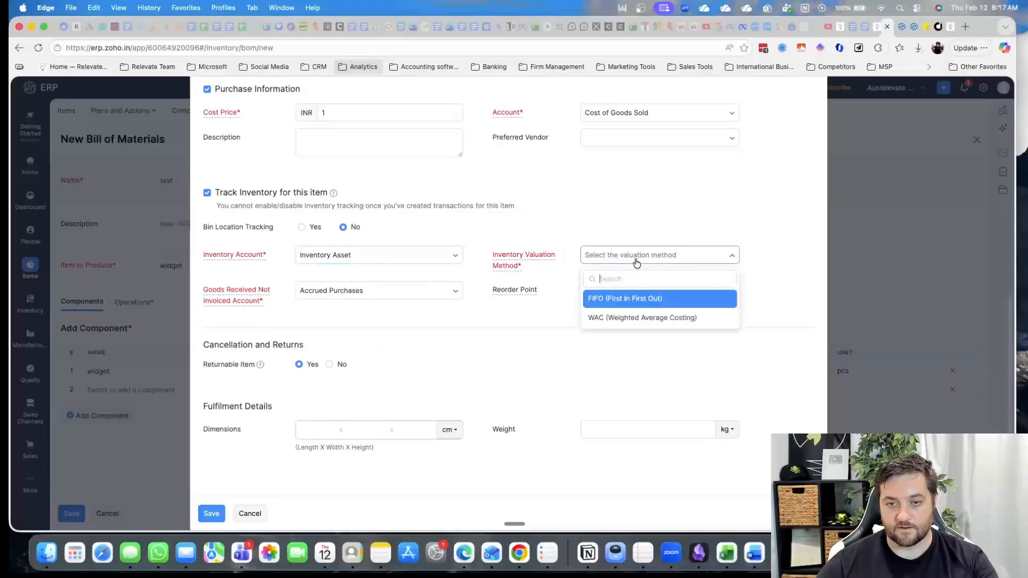
click(622, 301)
click(211, 514)
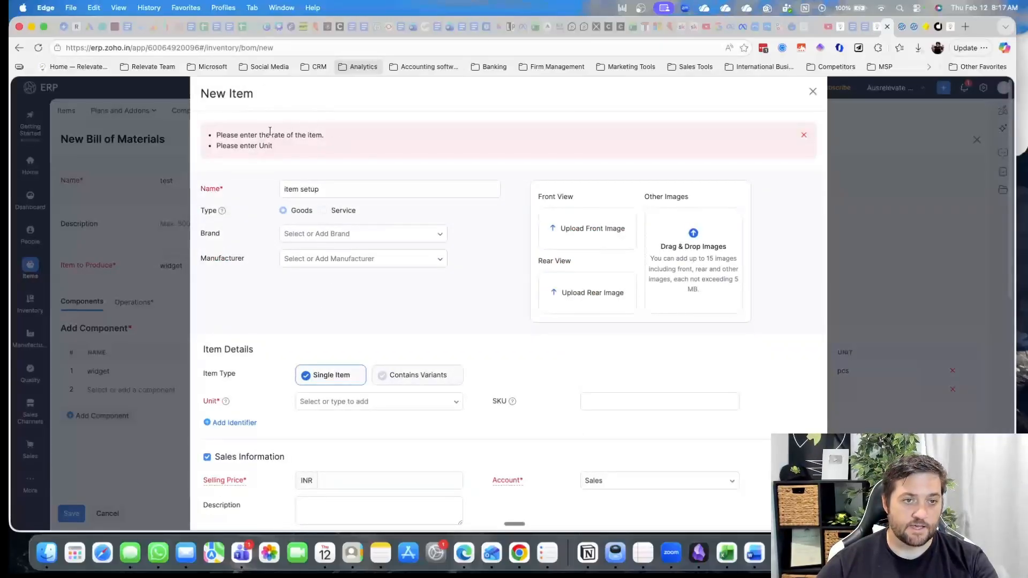
Set the item's selling price to INR 2 and try to save the item again.
scroll(496, 340, down, 2)
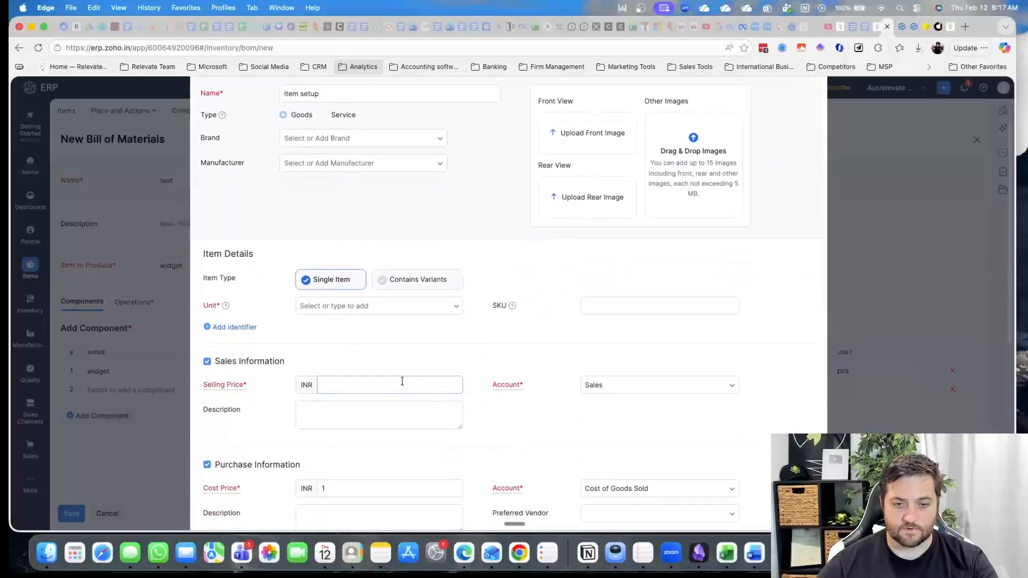
click(353, 385)
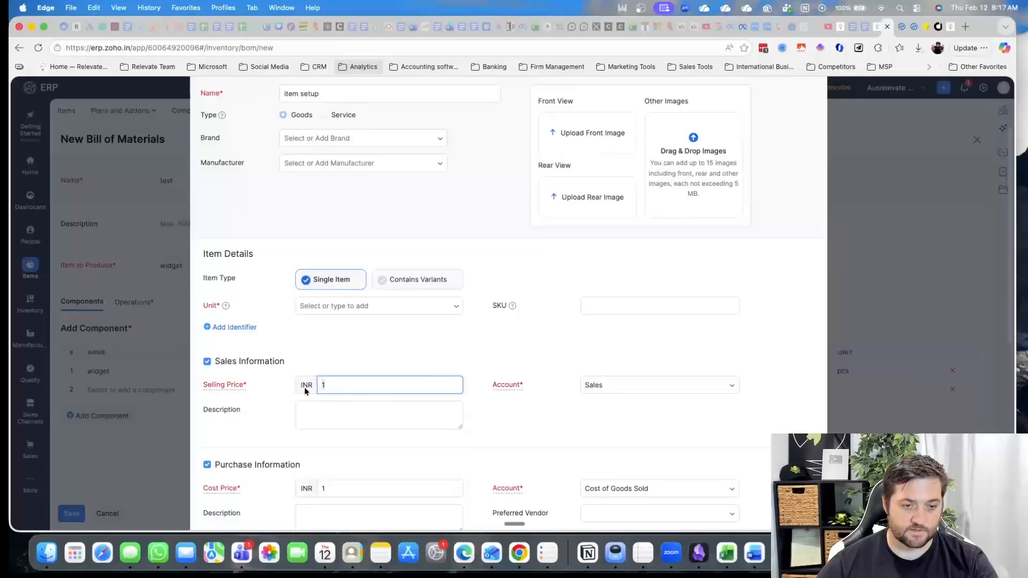
scroll(408, 300, up, 2)
scroll(423, 326, down, 10)
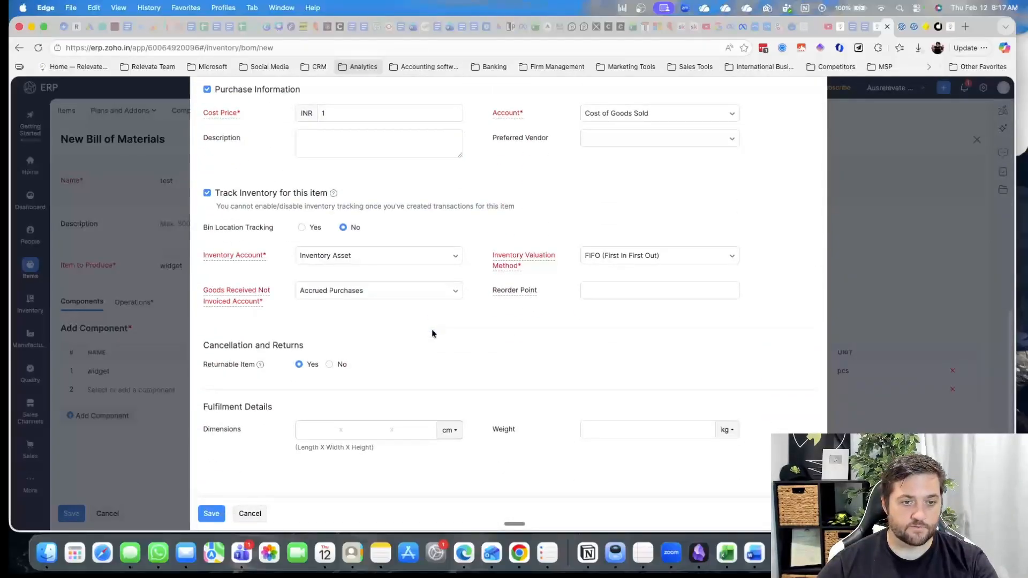
click(212, 513)
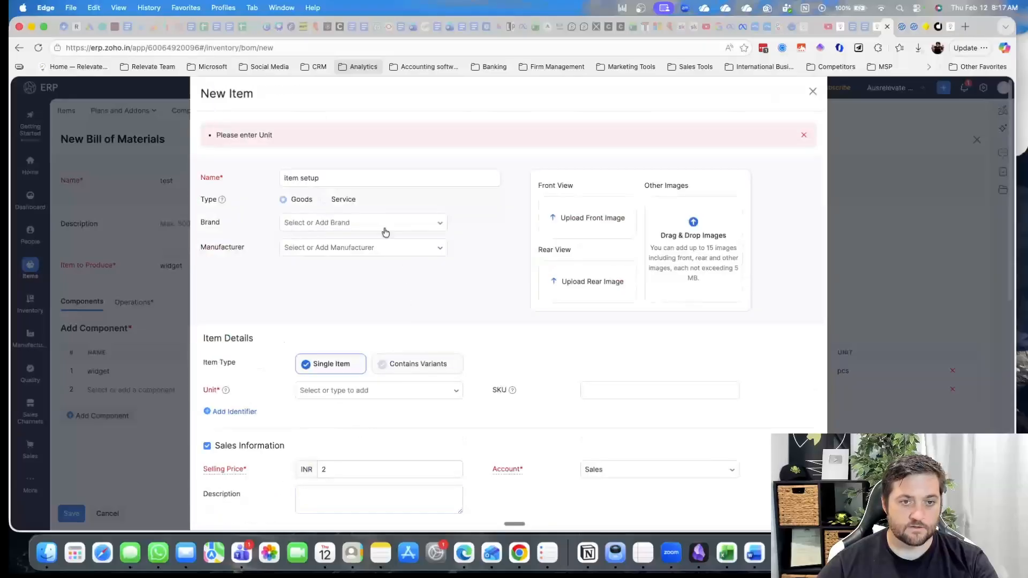
Set the item's unit to PCS - pcs and save the item as a component of the bill of materials.
scroll(426, 282, down, 1)
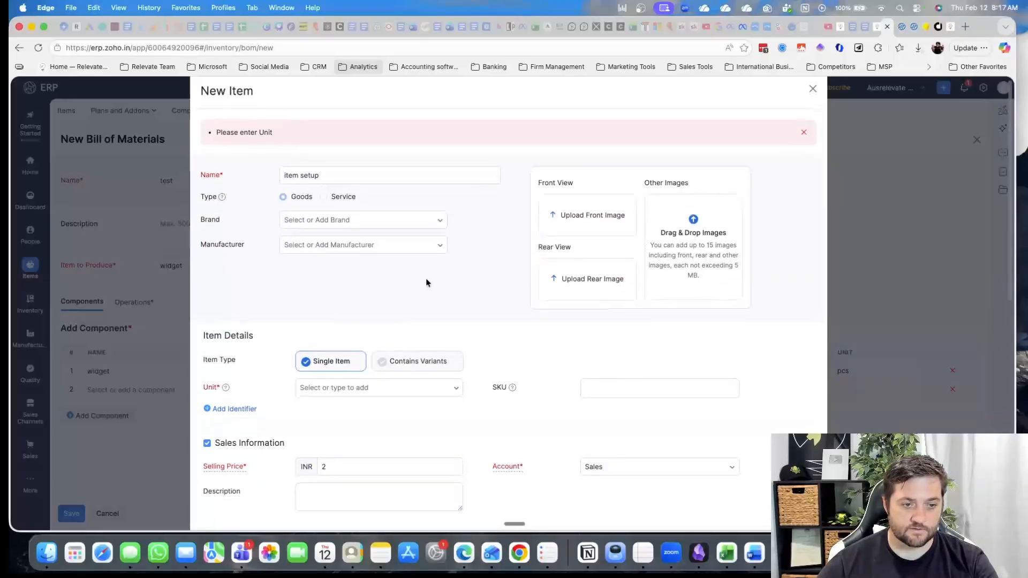
click(321, 374)
scroll(369, 455, down, 3)
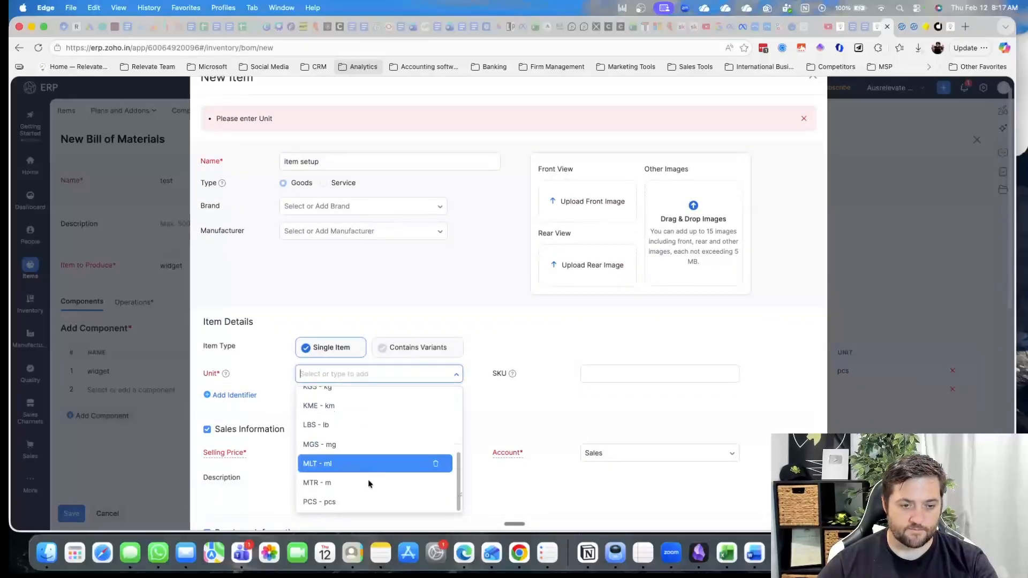
click(367, 501)
scroll(289, 476, down, 10)
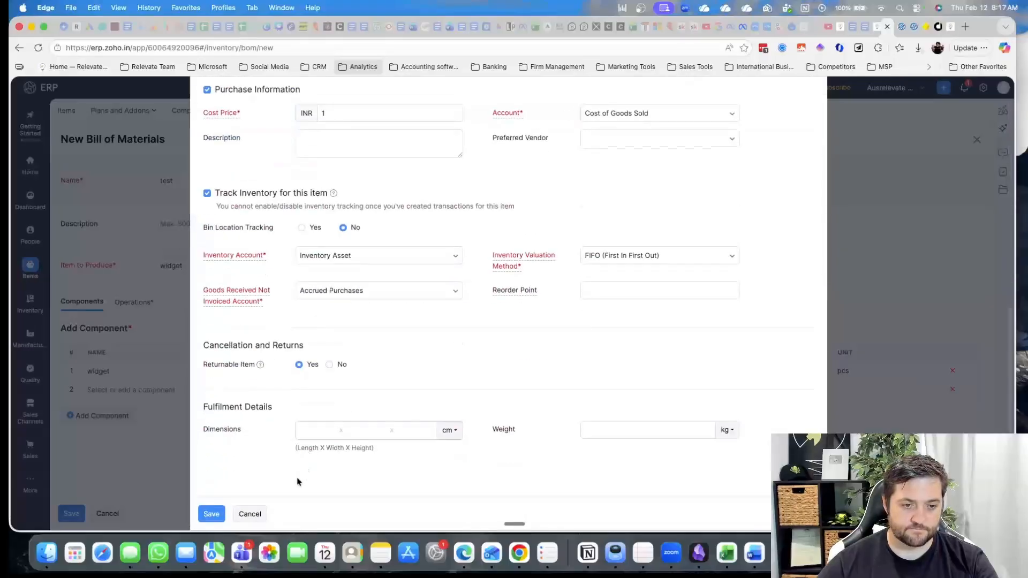
click(214, 514)
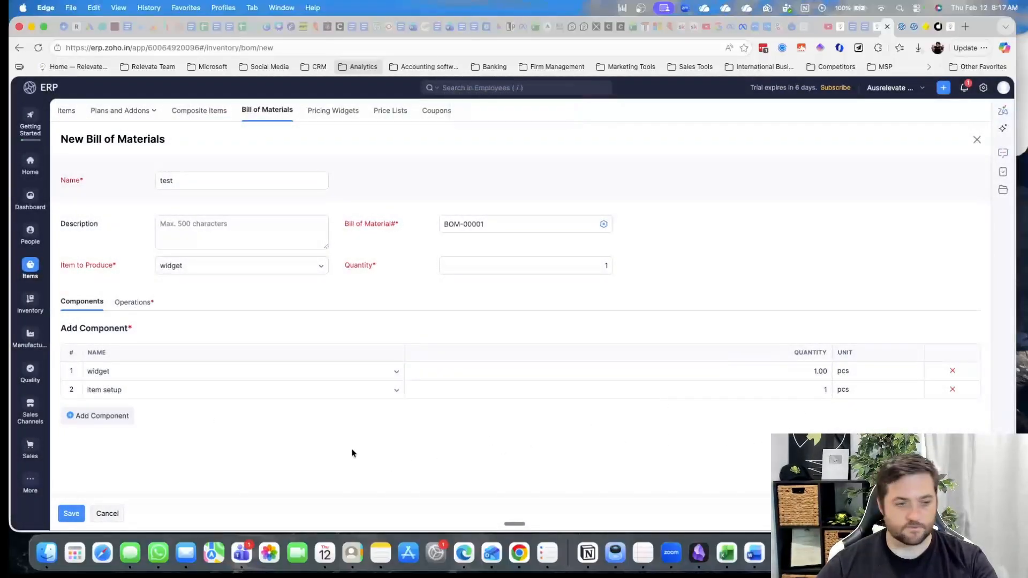
Try to save the bill of materials, and select test as its first operation.
click(73, 514)
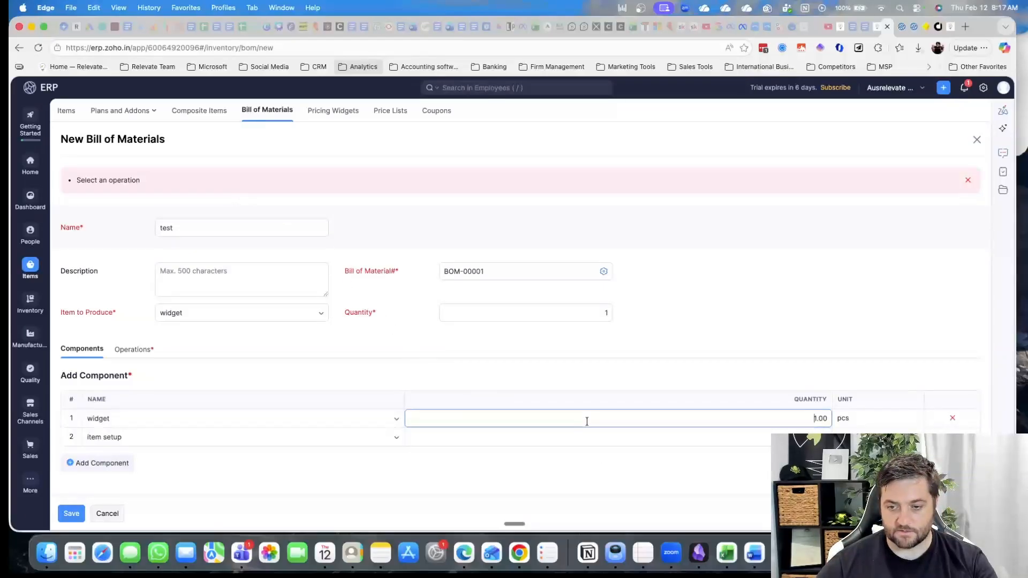
click(703, 438)
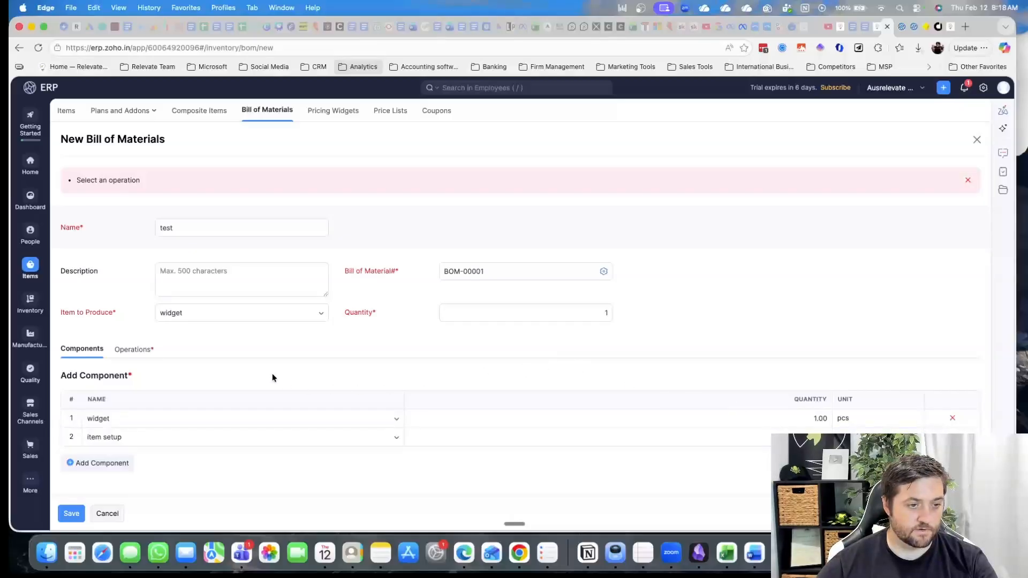
click(133, 354)
click(159, 423)
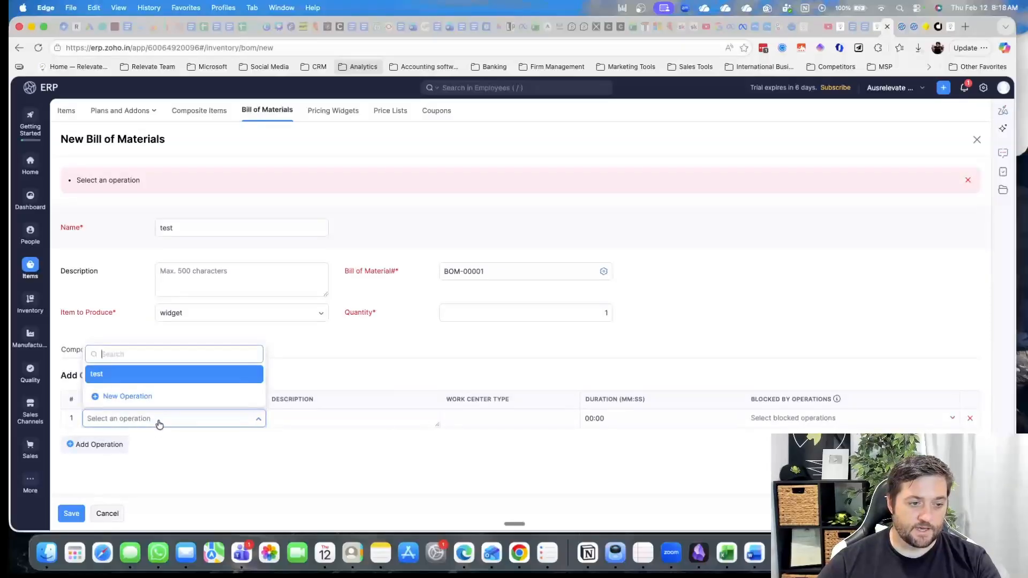
click(210, 378)
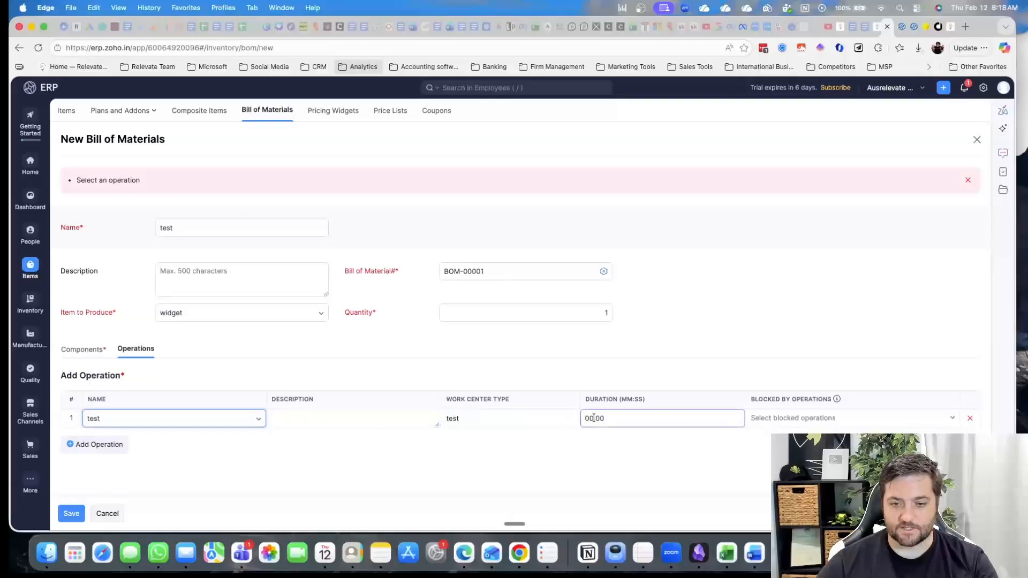
Check the test operation's duration and blocked-by options, and try to save the bill of materials without changing them.
click(613, 418)
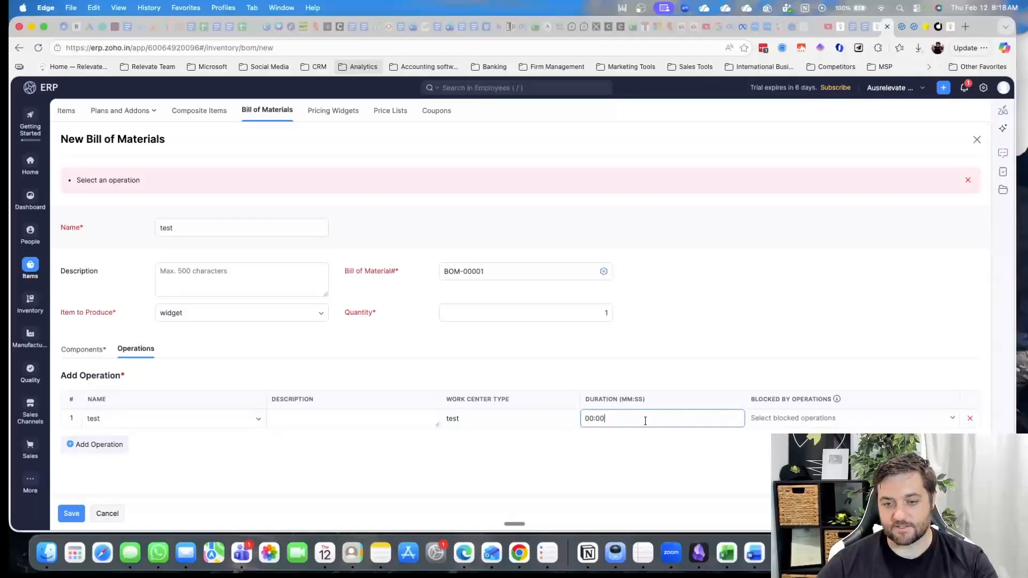
click(779, 421)
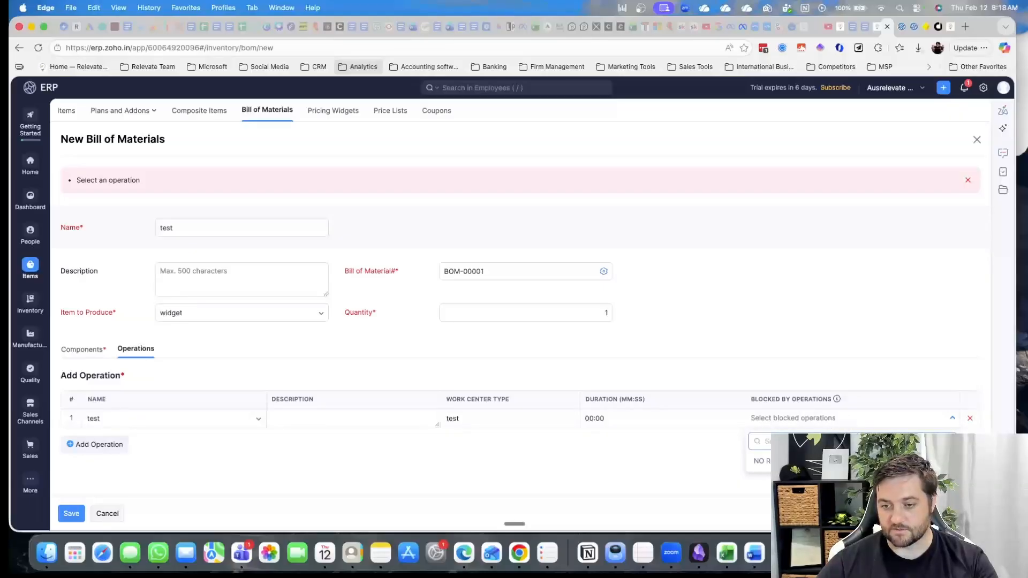
mouse_move(836, 397)
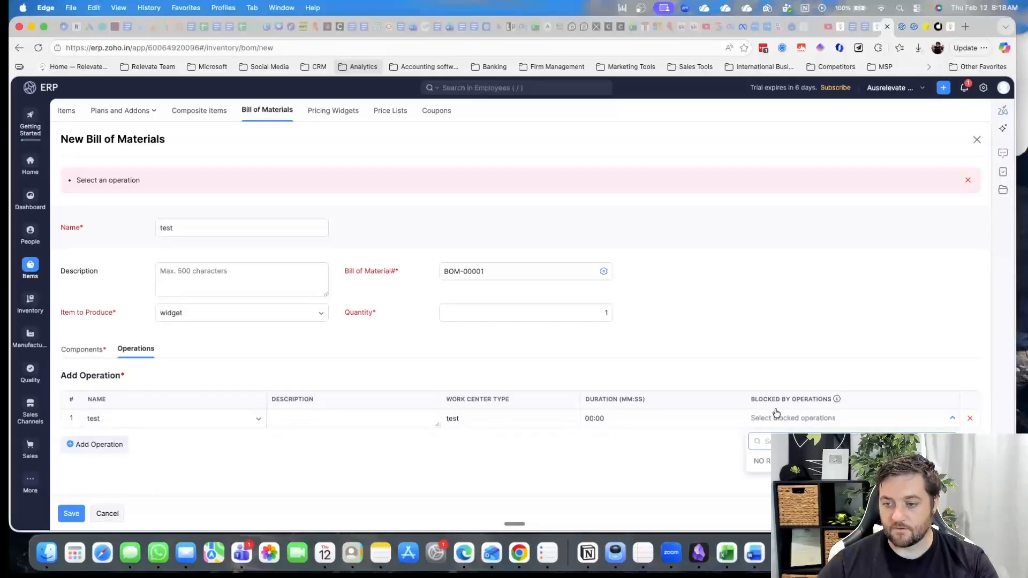
click(149, 464)
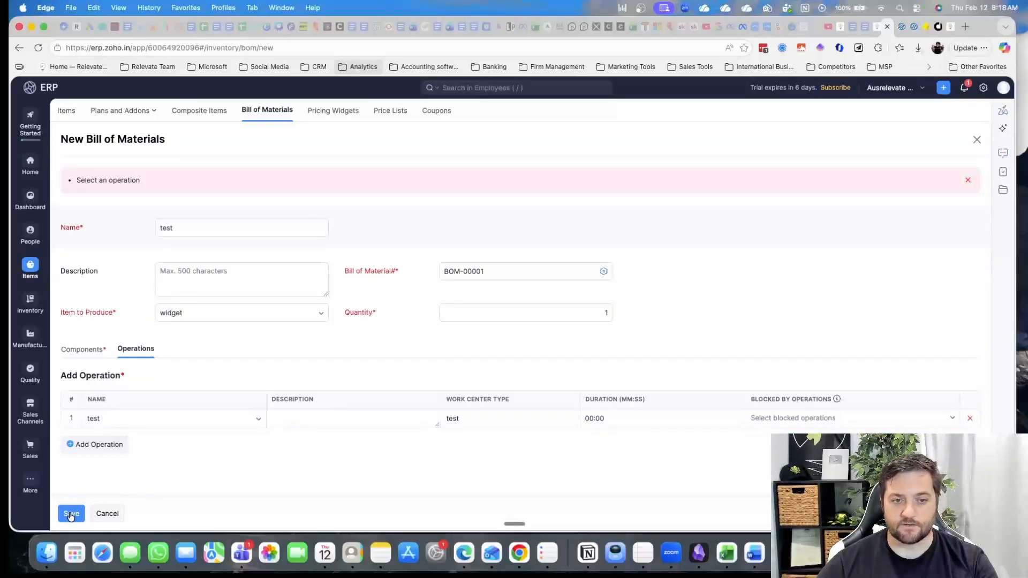
click(71, 515)
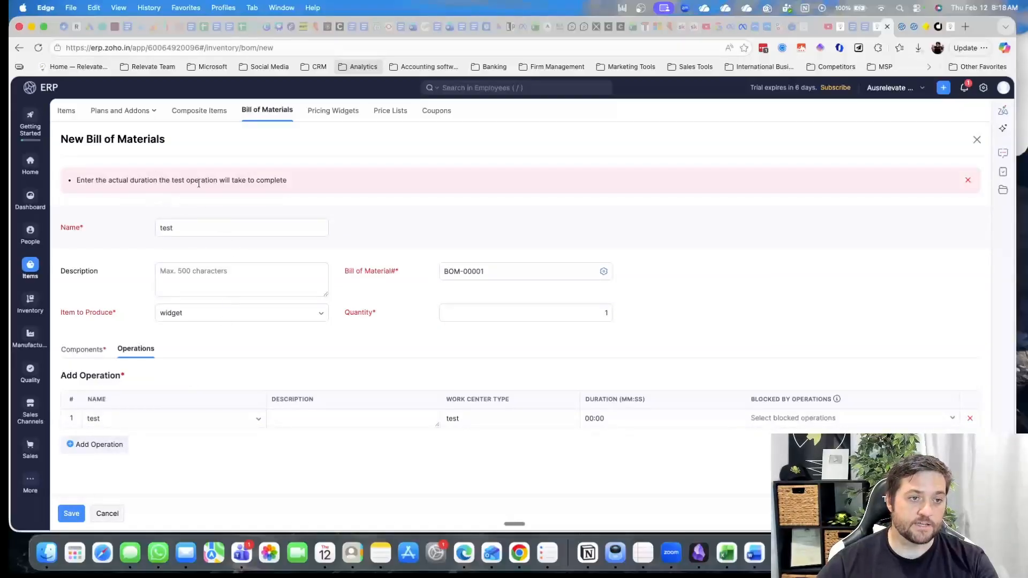
Set the test operation's duration to 01:00 and try to save the bill of materials.
click(591, 418)
text(1)
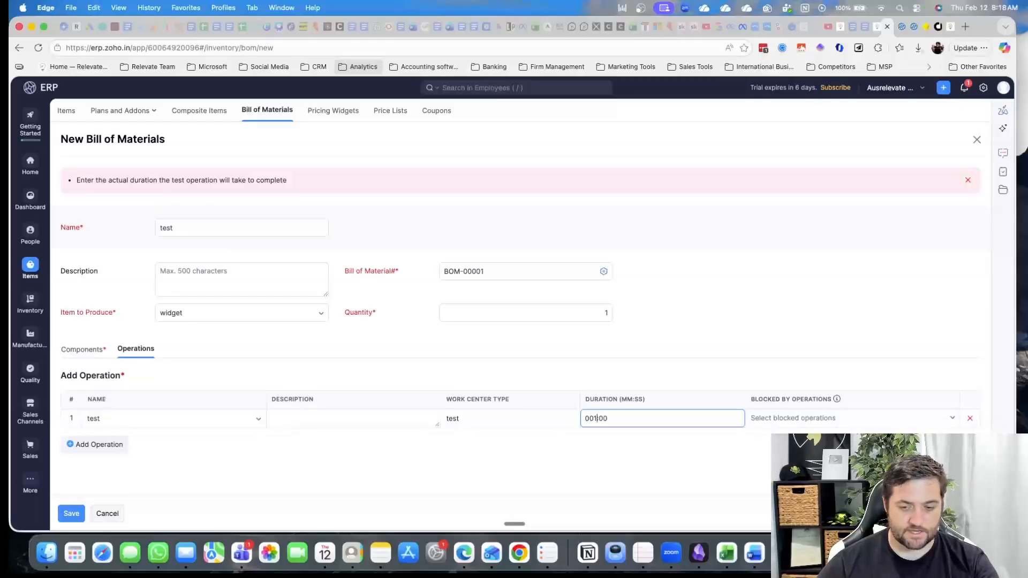
drag(614, 417, 558, 420)
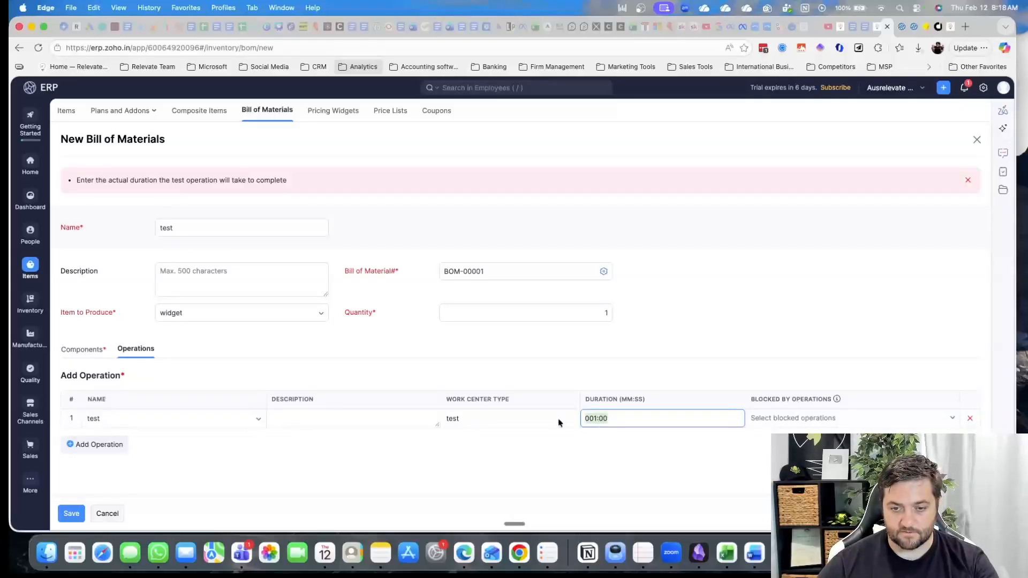
click(577, 445)
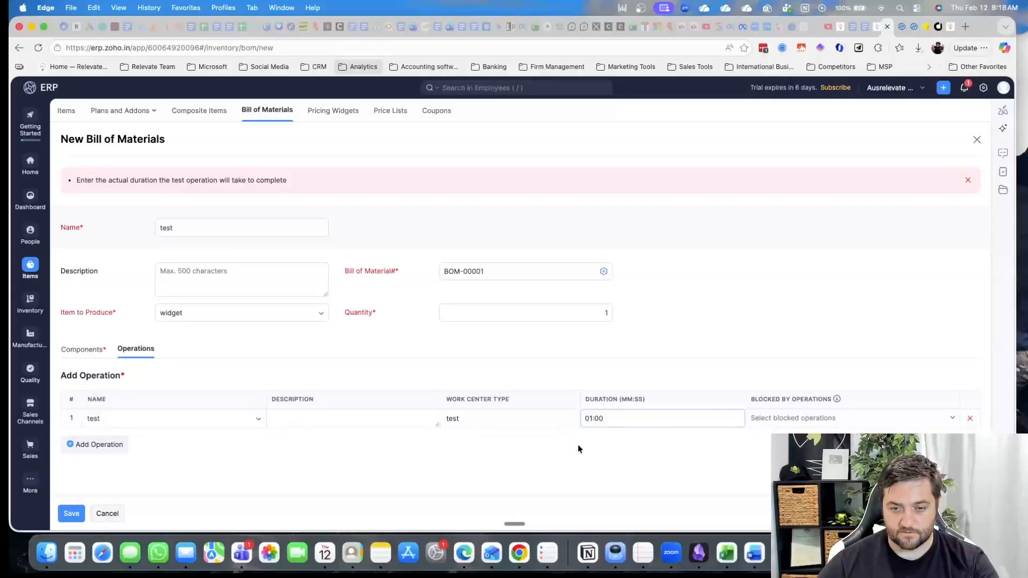
click(70, 513)
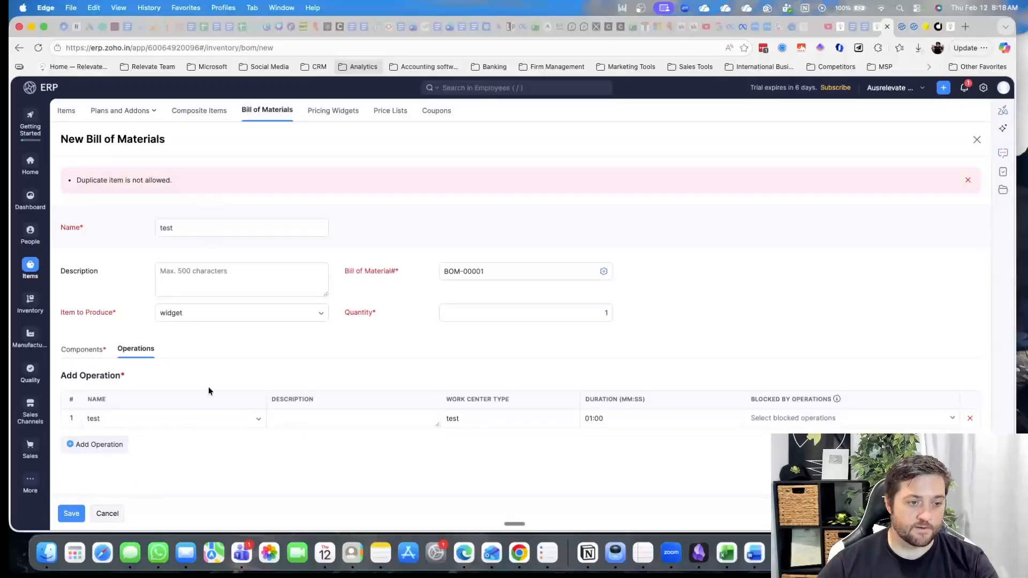
Create a new operation test2 with work center type test for the first operation row, and try to save the bill of materials again.
click(137, 421)
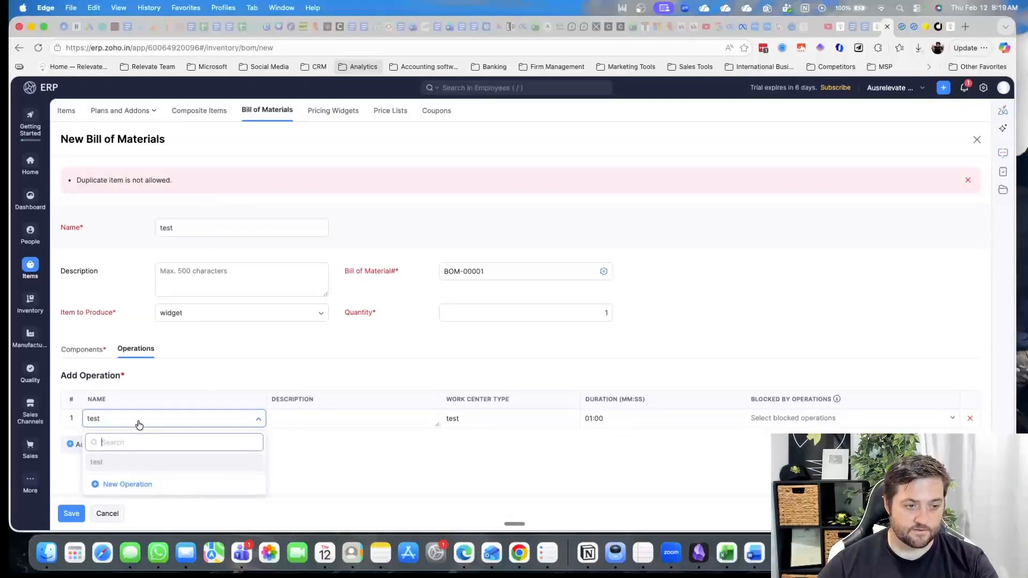
click(128, 484)
text(test)
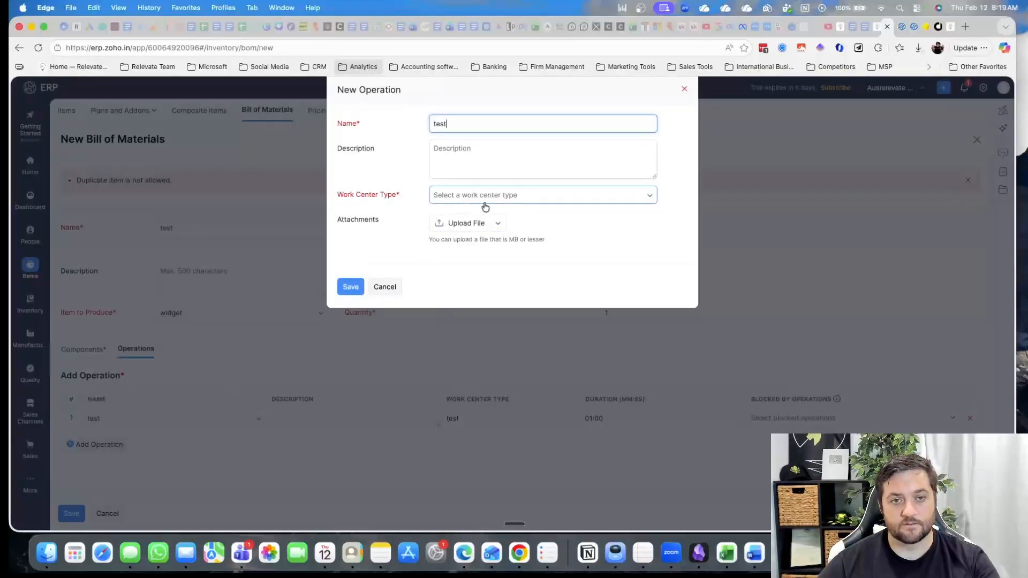
text(2)
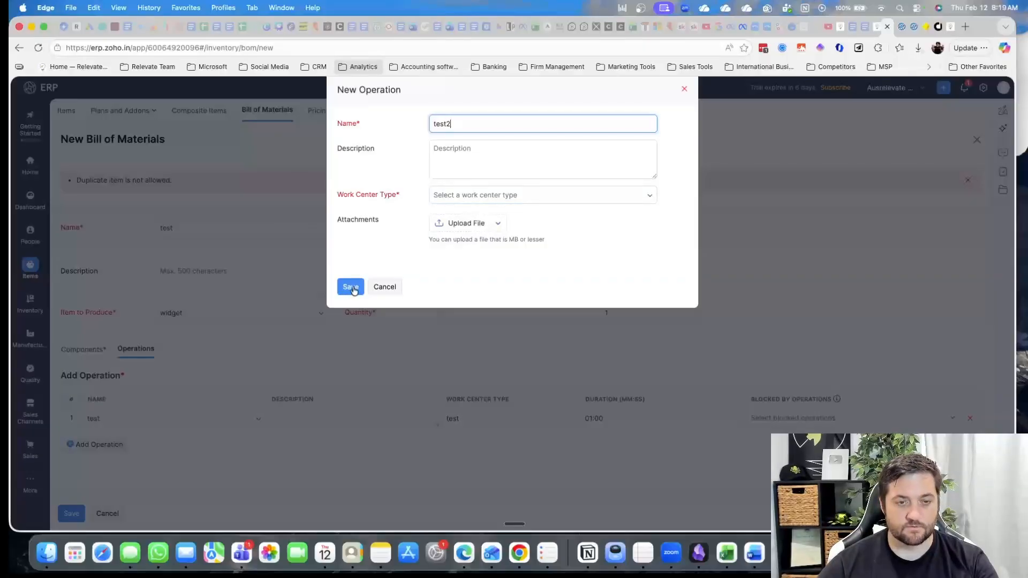
click(353, 289)
click(498, 241)
click(500, 285)
click(364, 330)
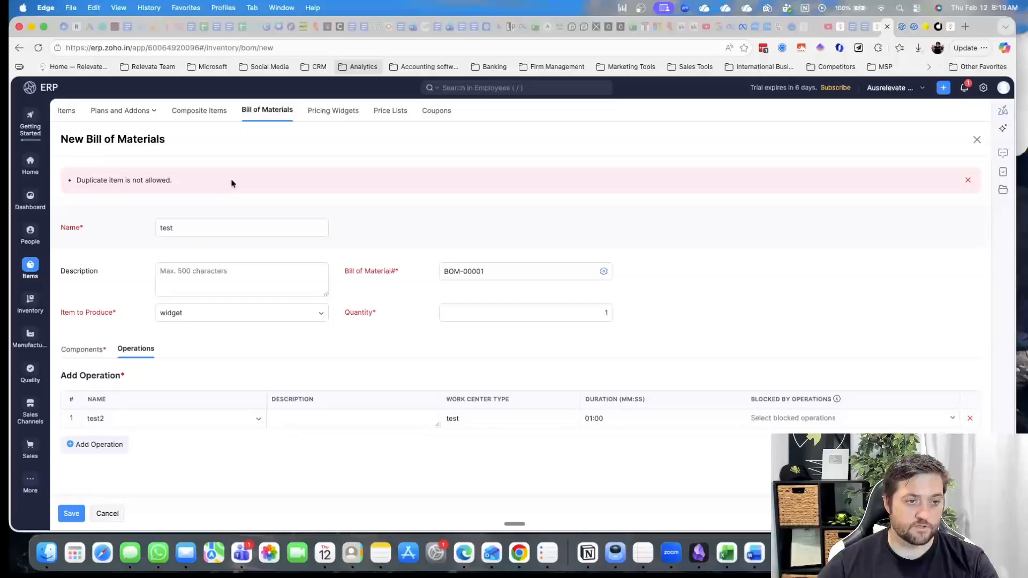
click(83, 349)
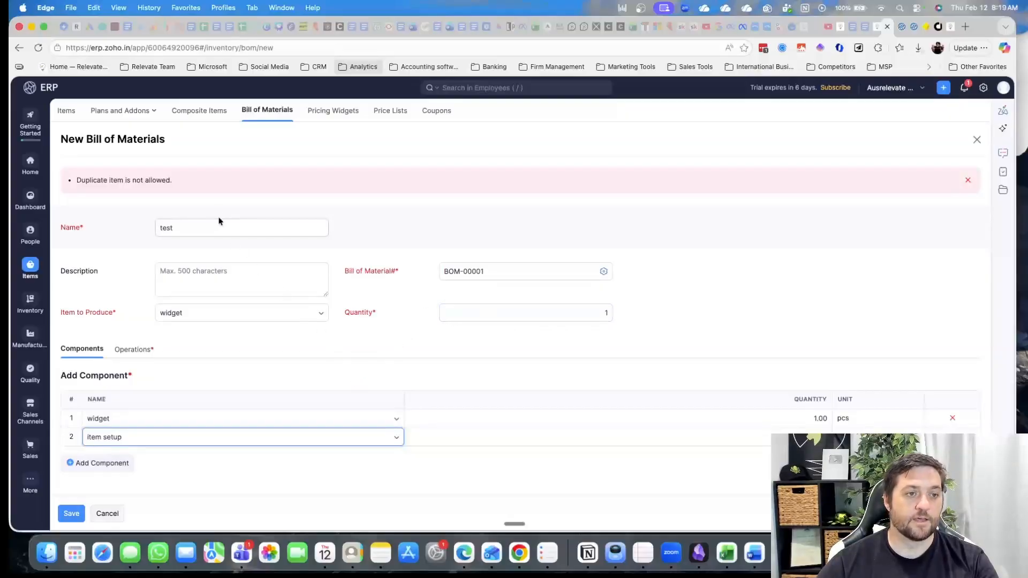
click(70, 515)
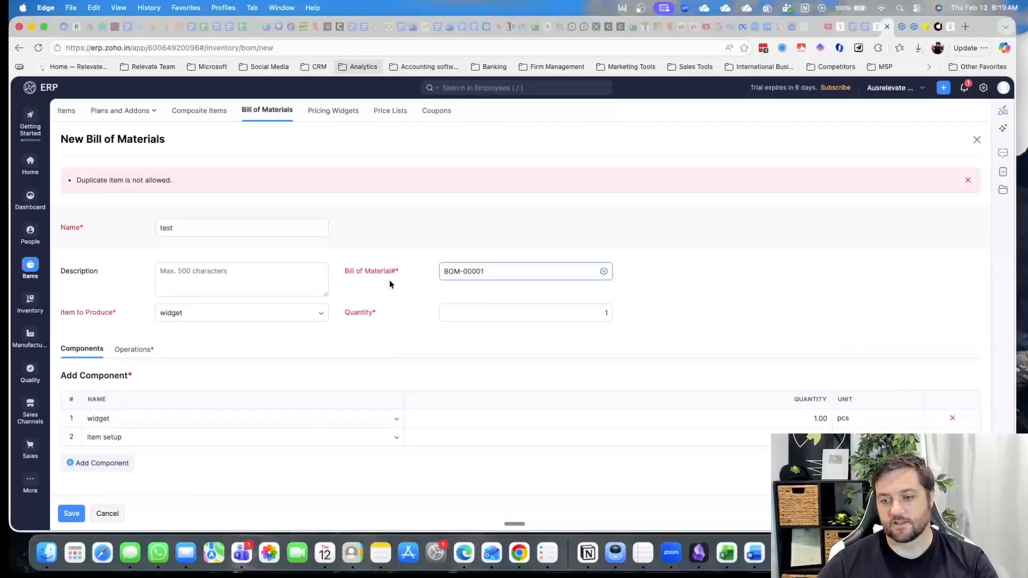
Discard the unsaved bill of materials and check what a new pricing widget requires without creating one.
click(350, 113)
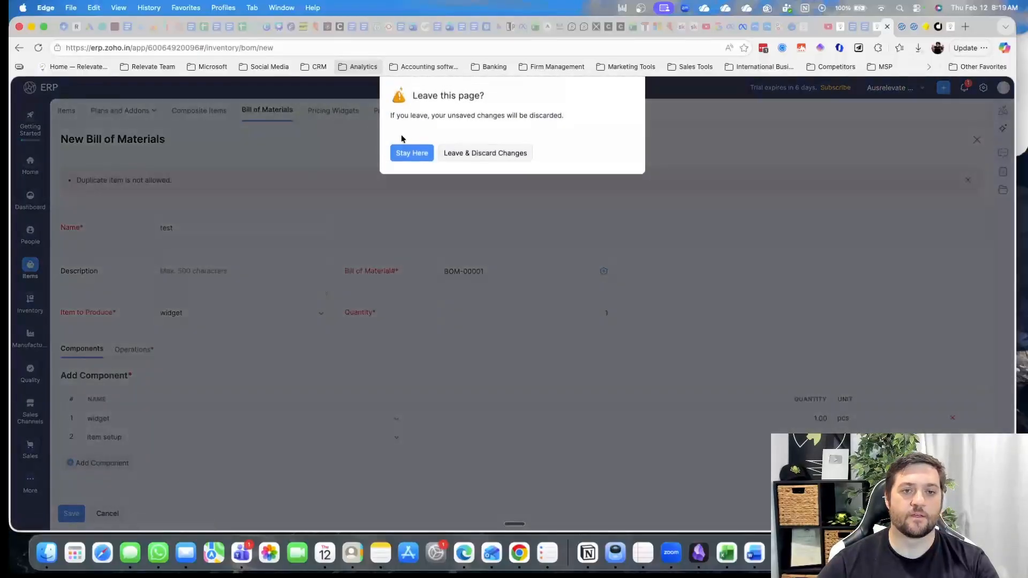
click(489, 153)
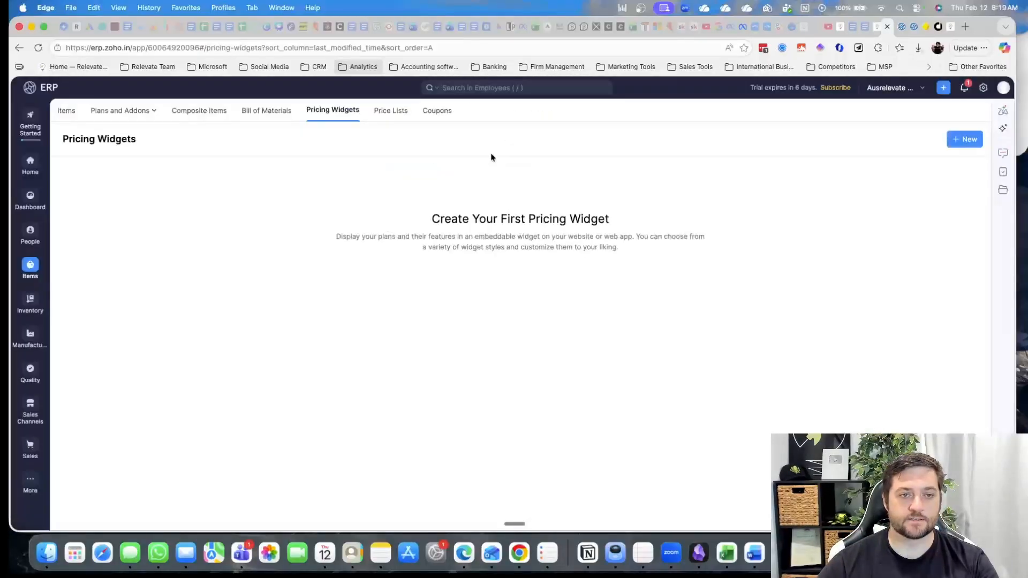
click(963, 140)
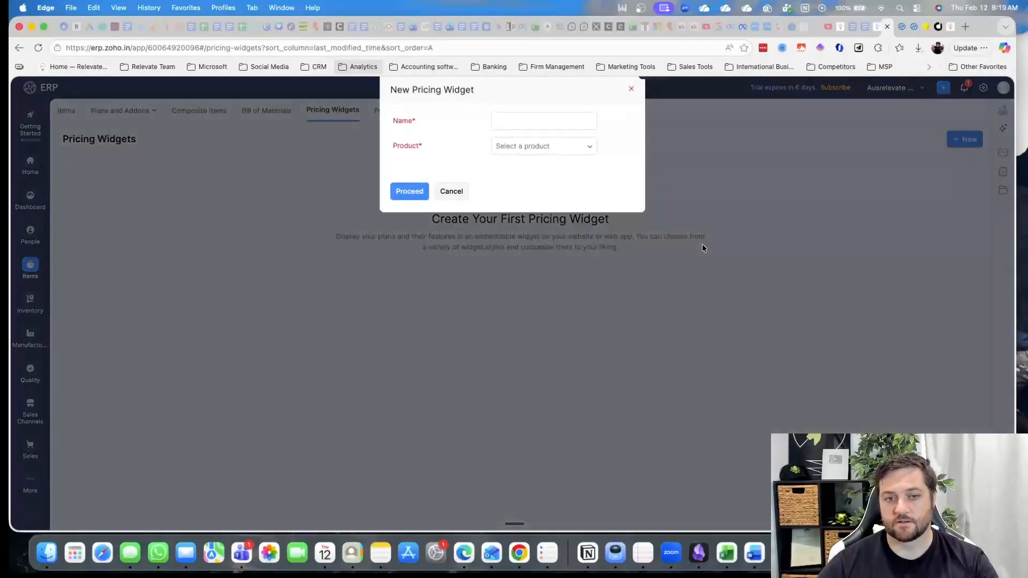
click(451, 192)
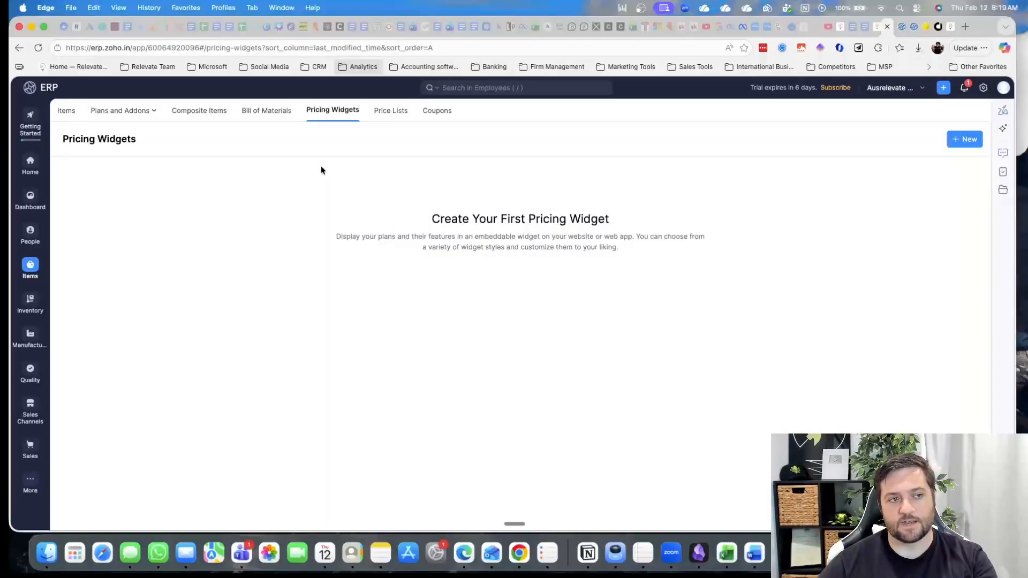
Start a new price list named test with a 5% markup, and check its round-off options without changing them.
click(392, 112)
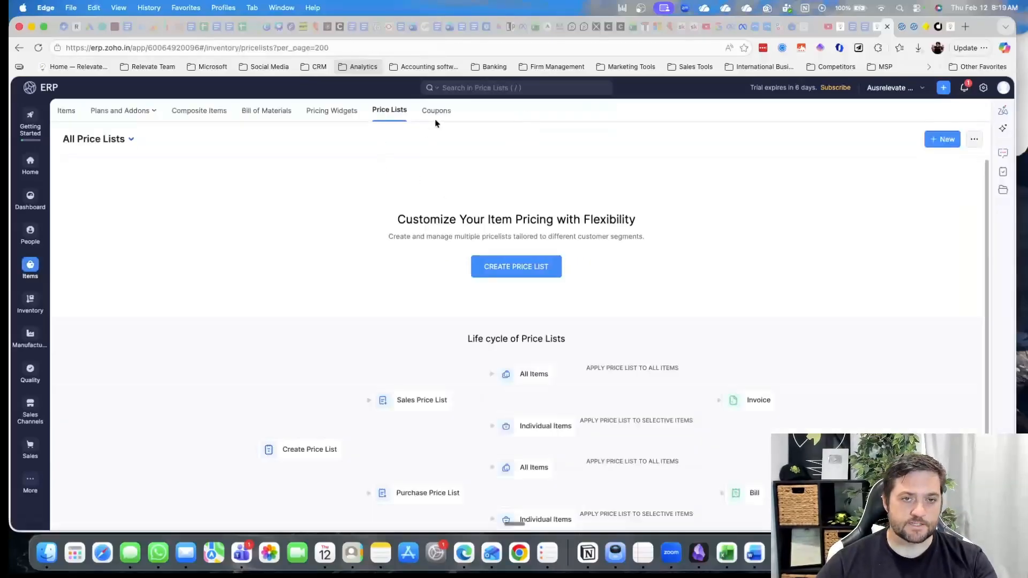
scroll(423, 281, down, 1)
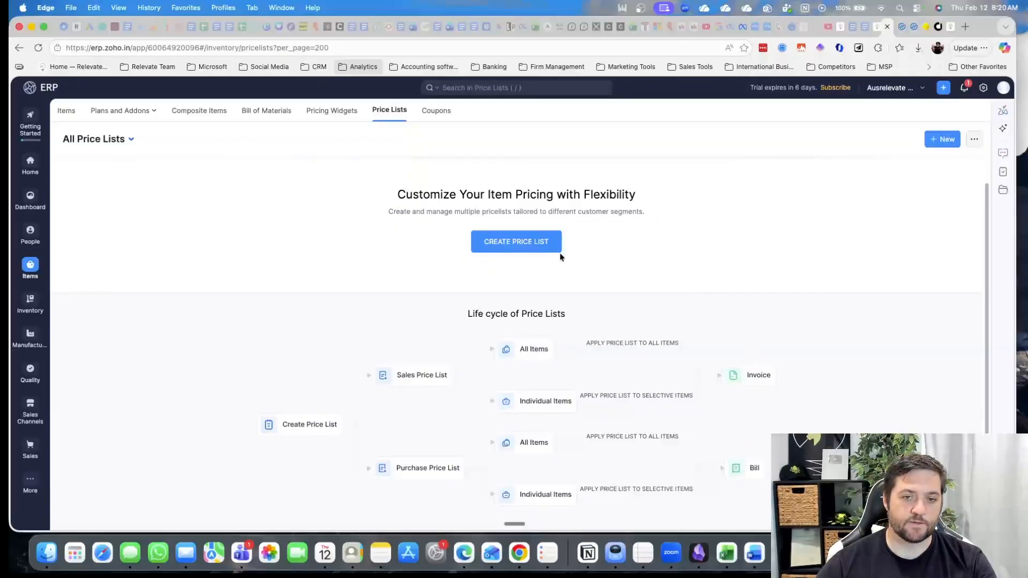
click(523, 247)
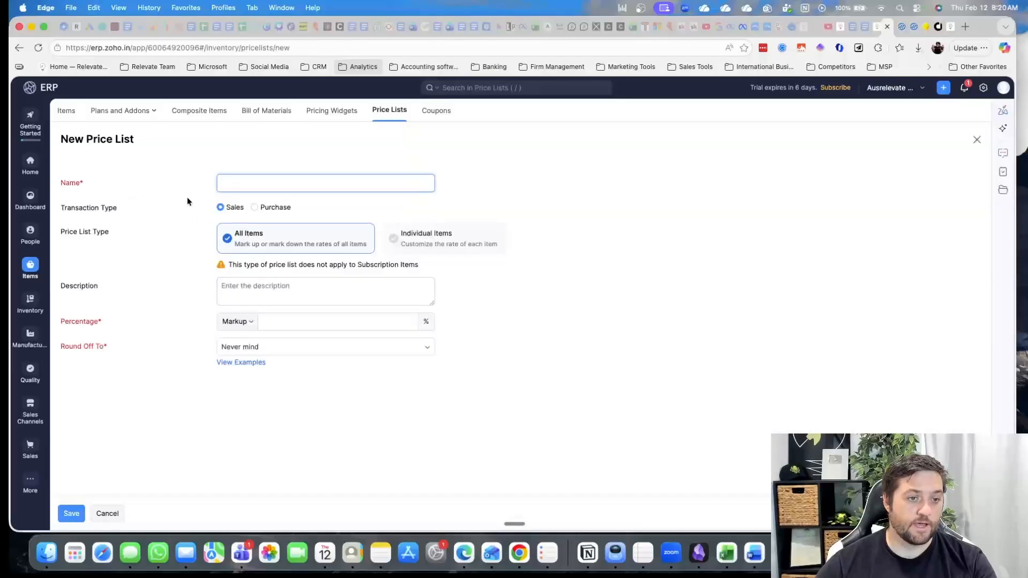
text(test)
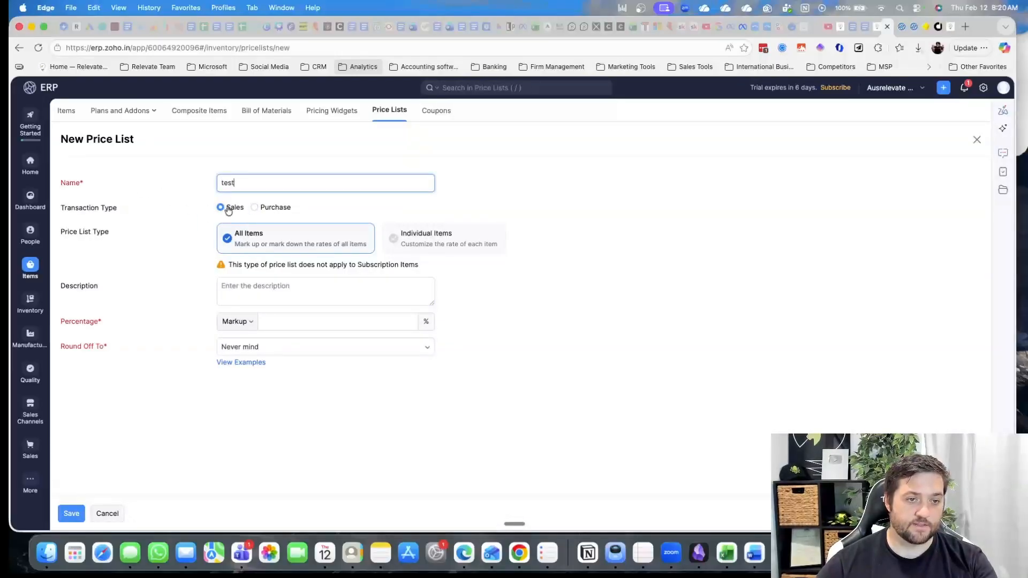
click(289, 321)
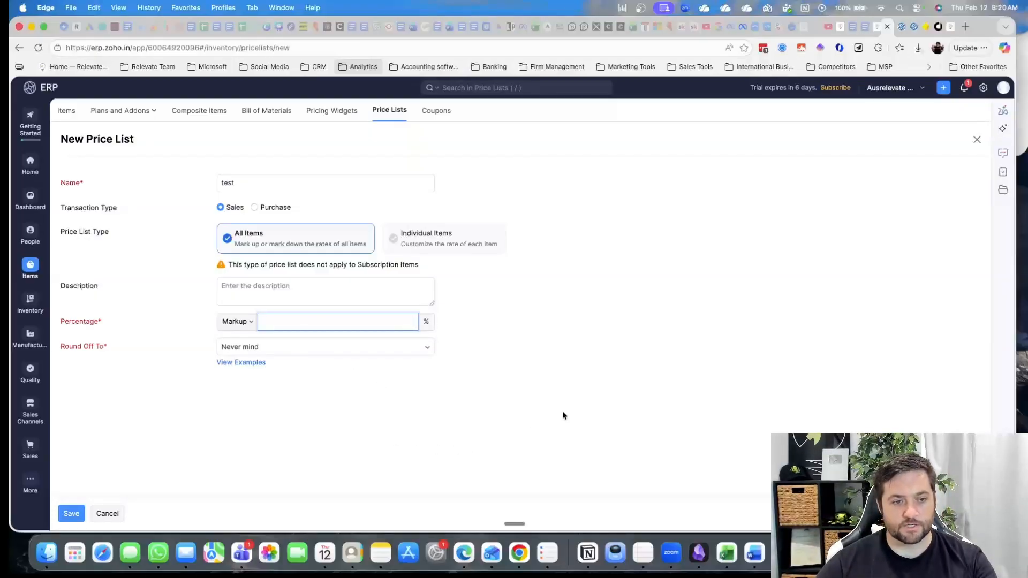
text(re)
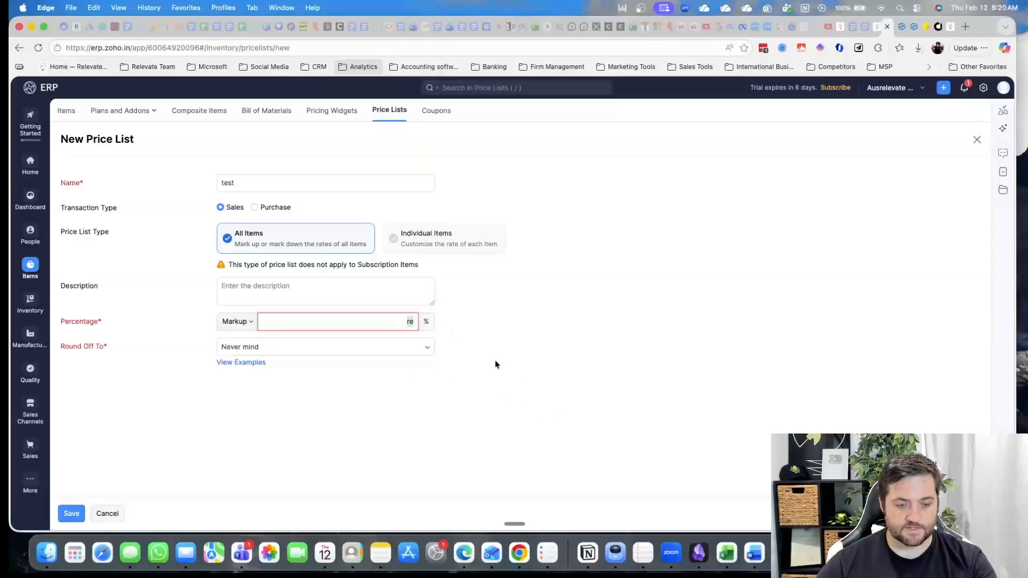
text(5)
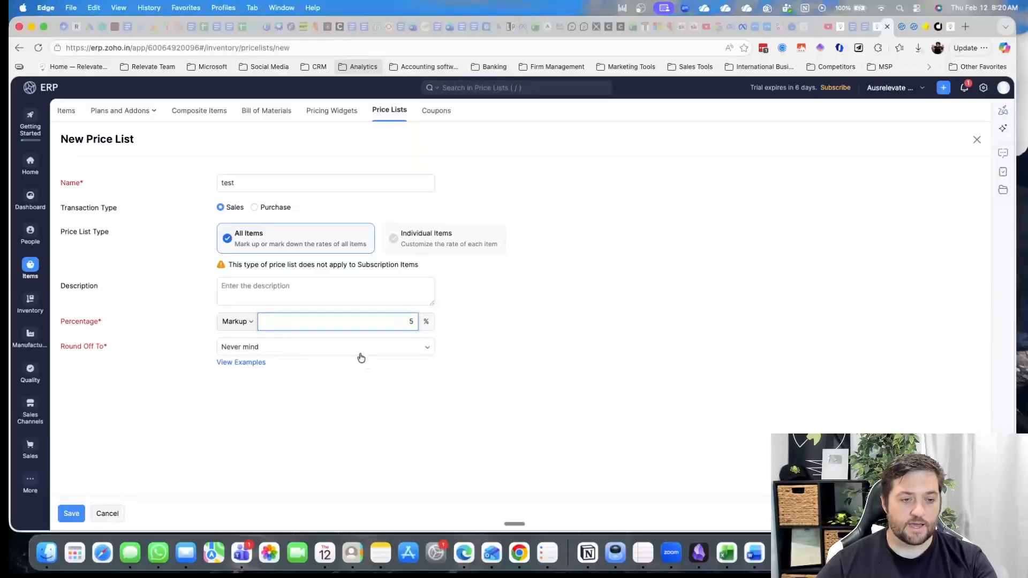
click(347, 352)
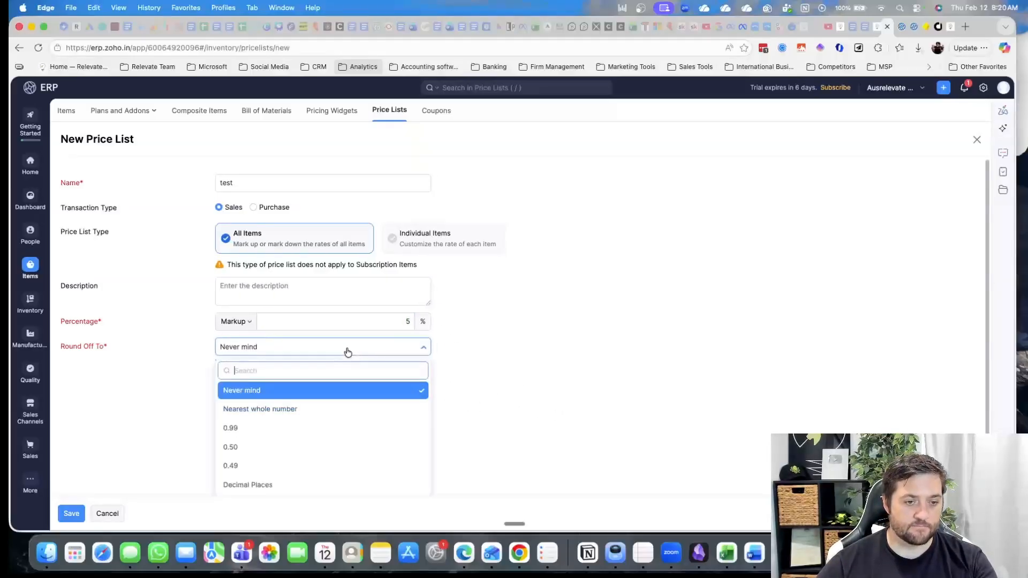
click(482, 383)
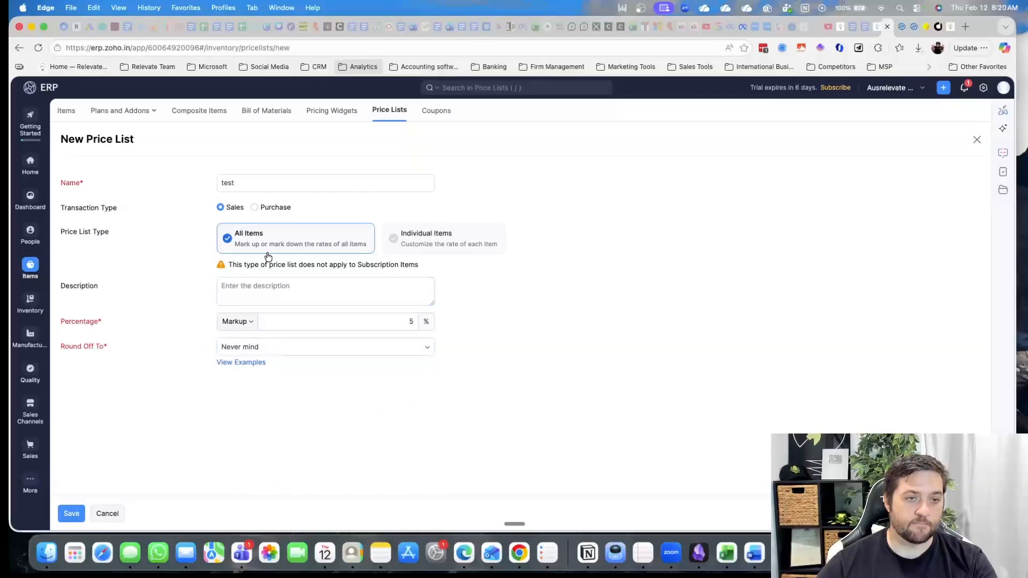
Describe the price list as region 1 and save it.
click(248, 287)
text(re)
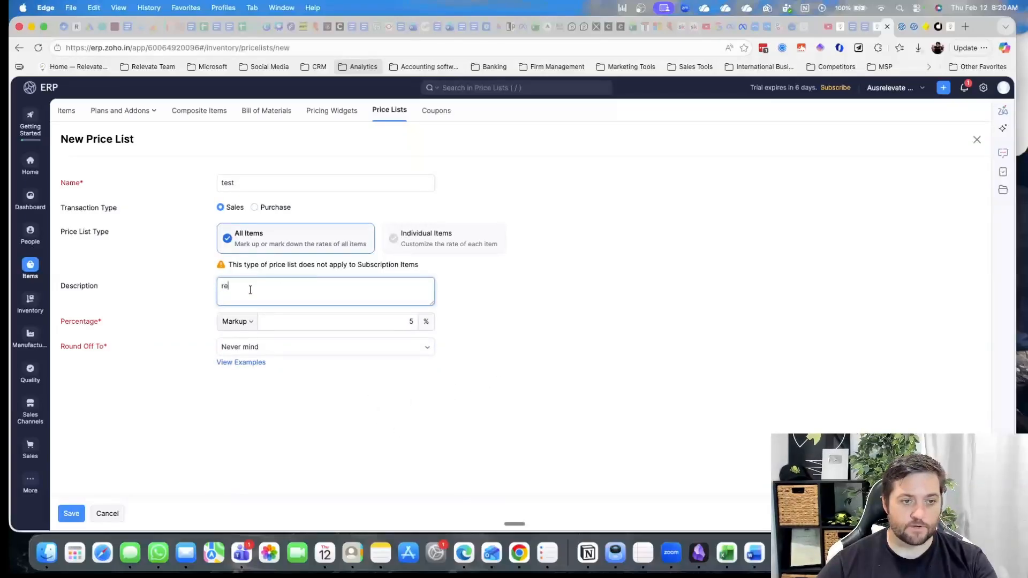
text(gion )
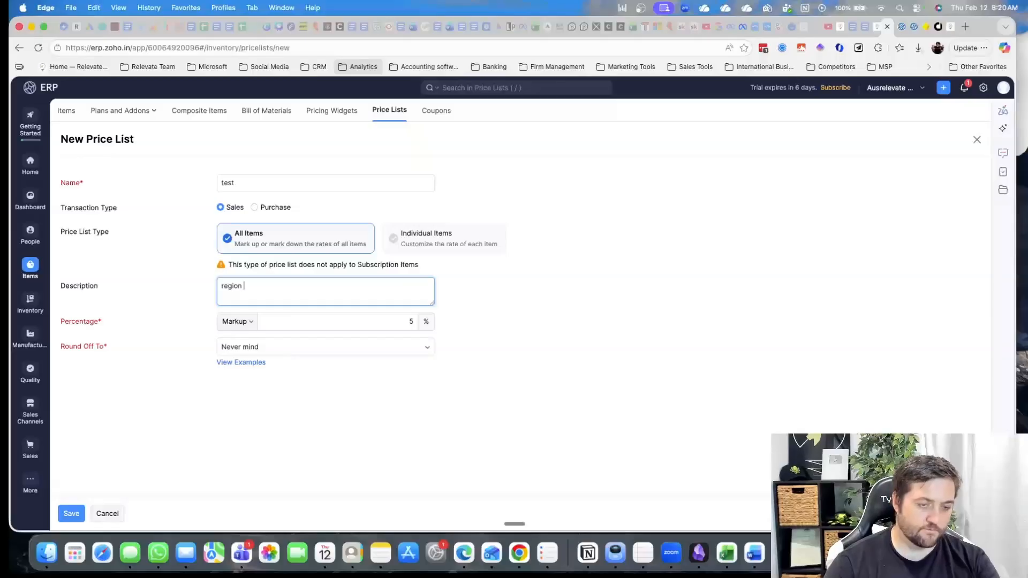
text(1)
click(565, 345)
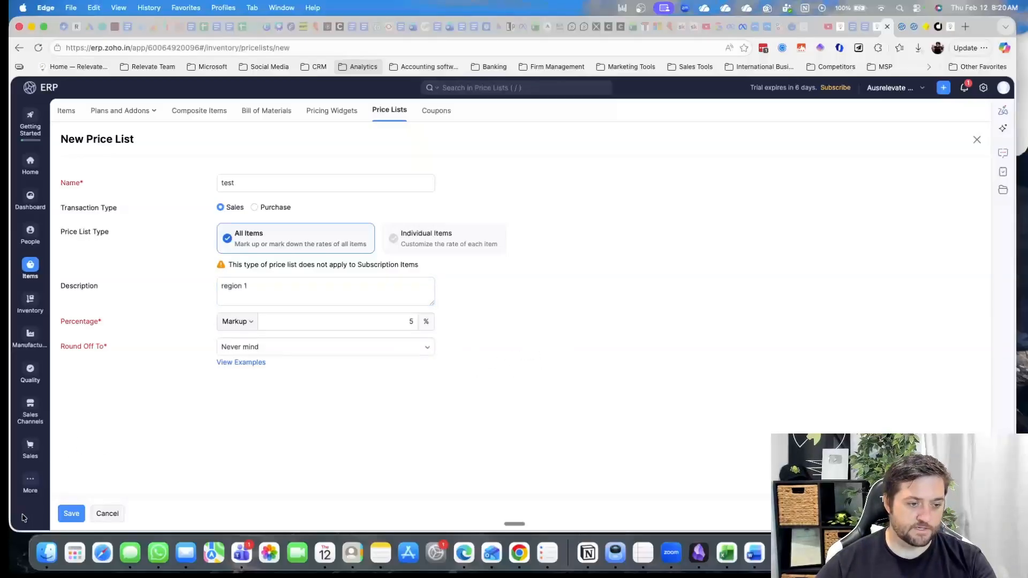
click(71, 514)
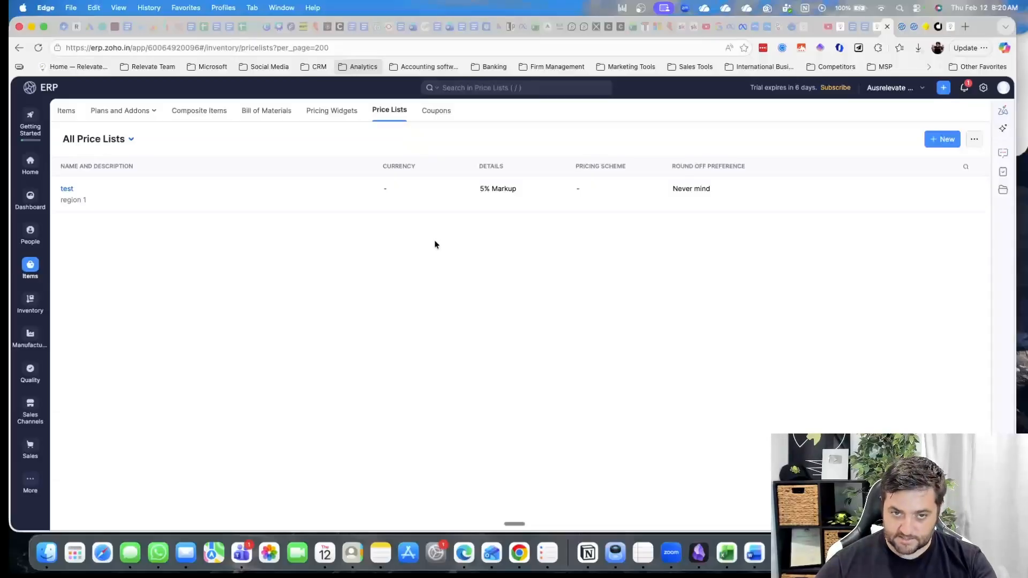
mouse_move(466, 196)
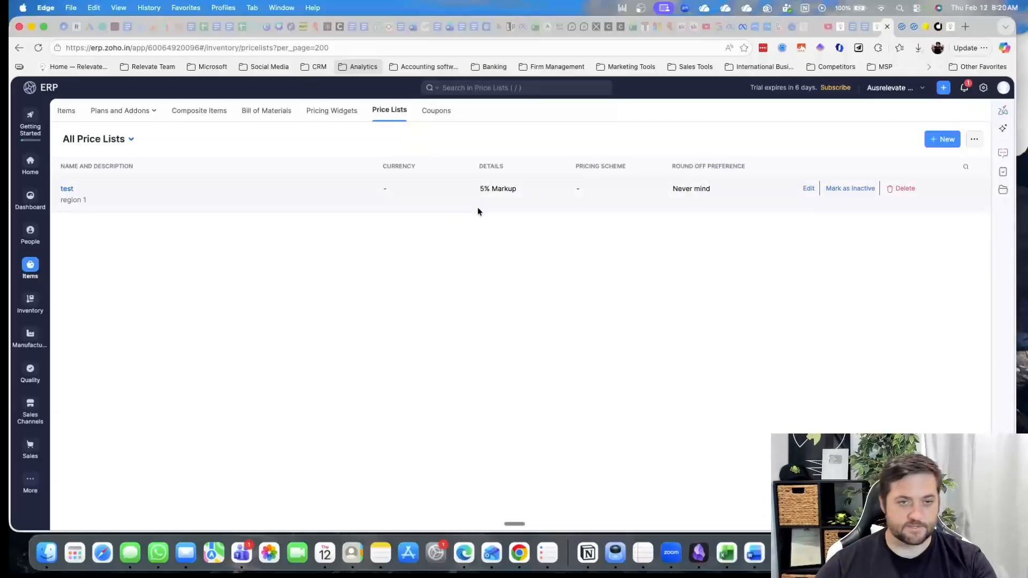
Look at the coupons and inventory packages pages, and continue from packages to the sales orders.
click(433, 113)
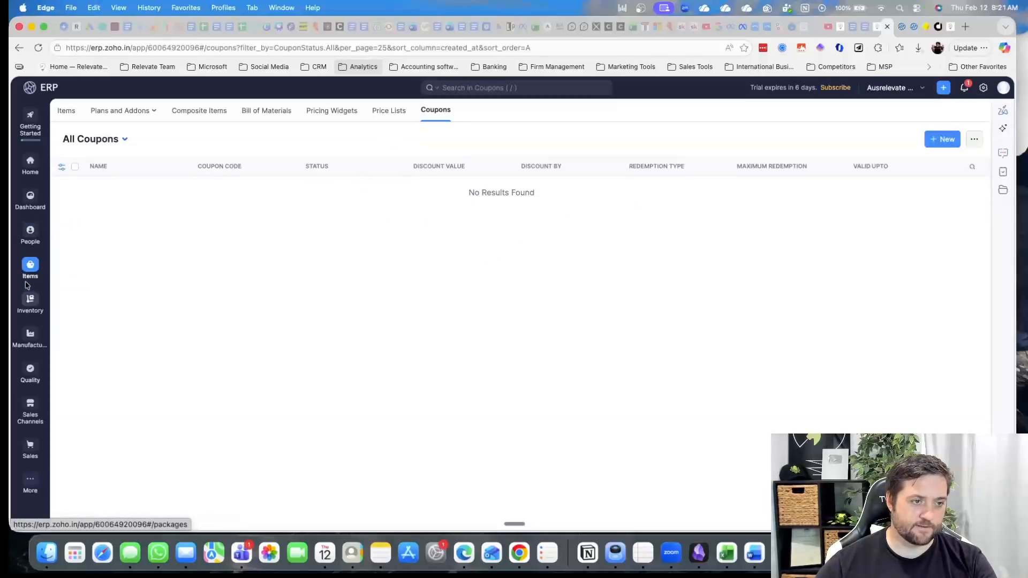
click(30, 305)
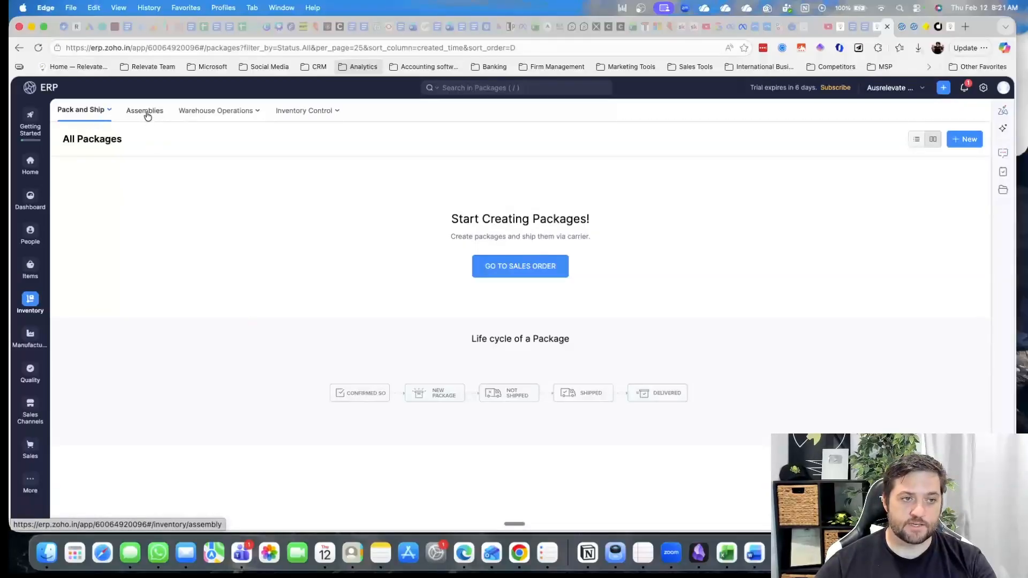
click(519, 267)
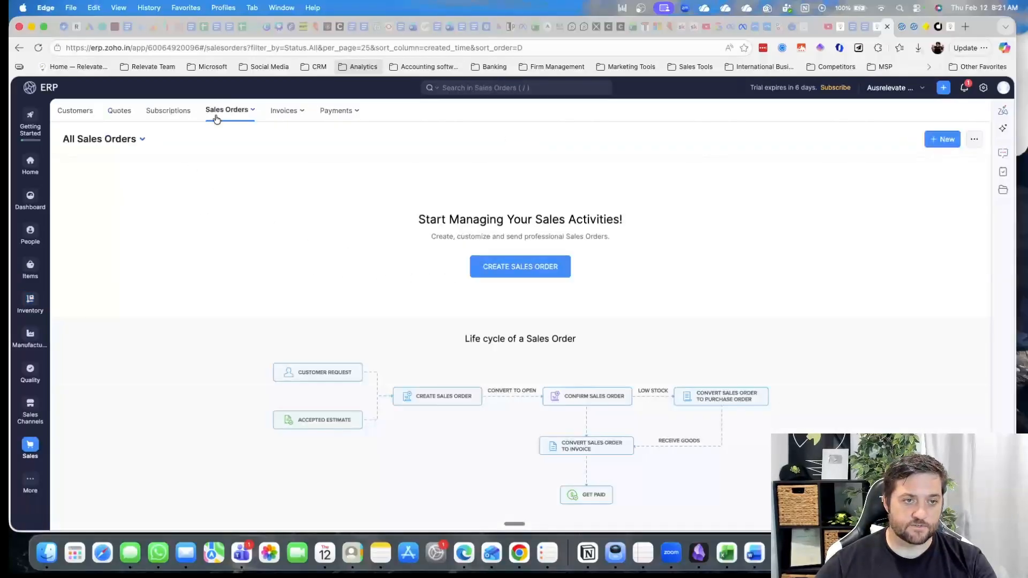
Leave the new sales order and examine the subscriptions page with its life cycle overview.
click(518, 271)
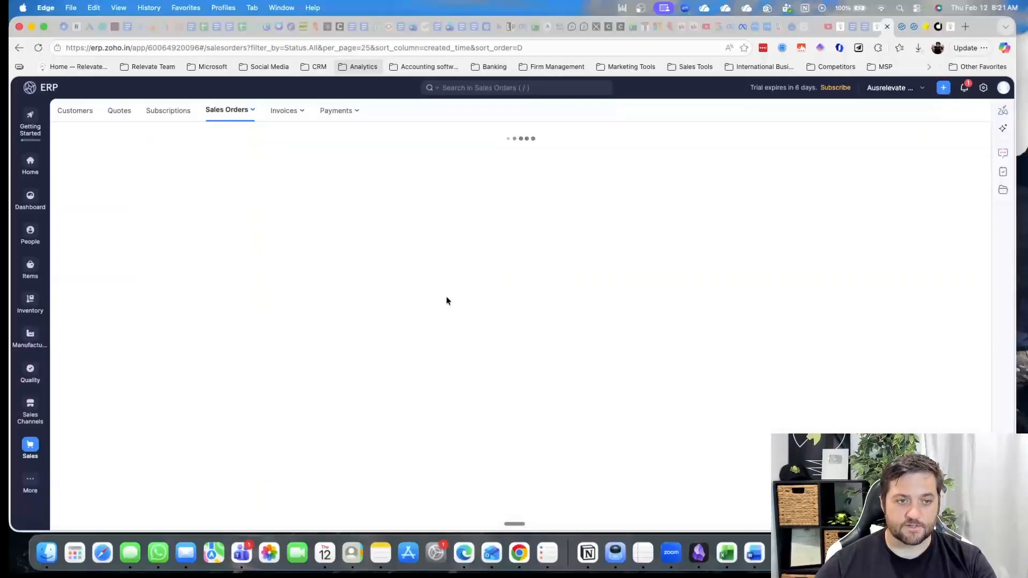
click(156, 110)
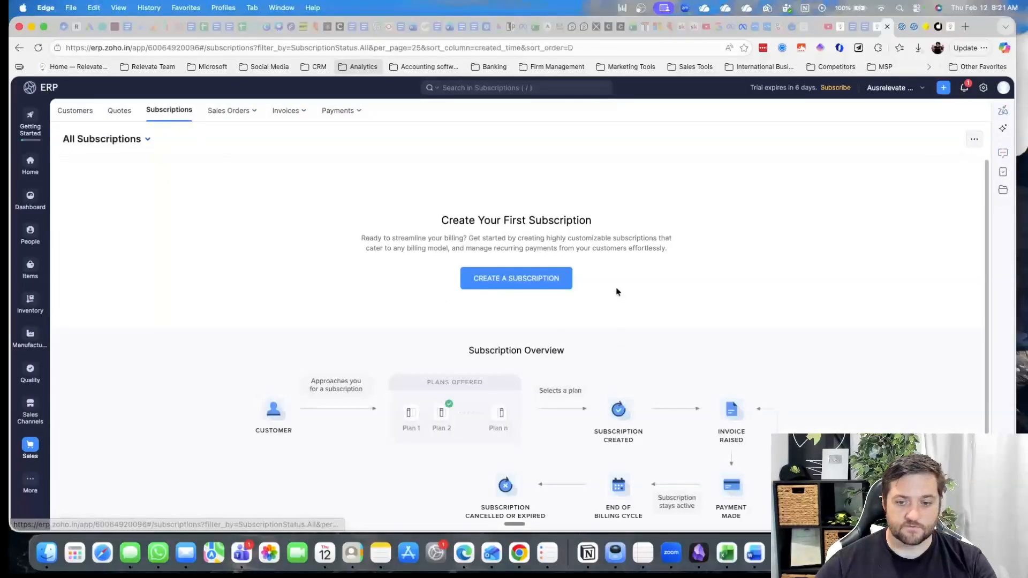
scroll(328, 373, down, 2)
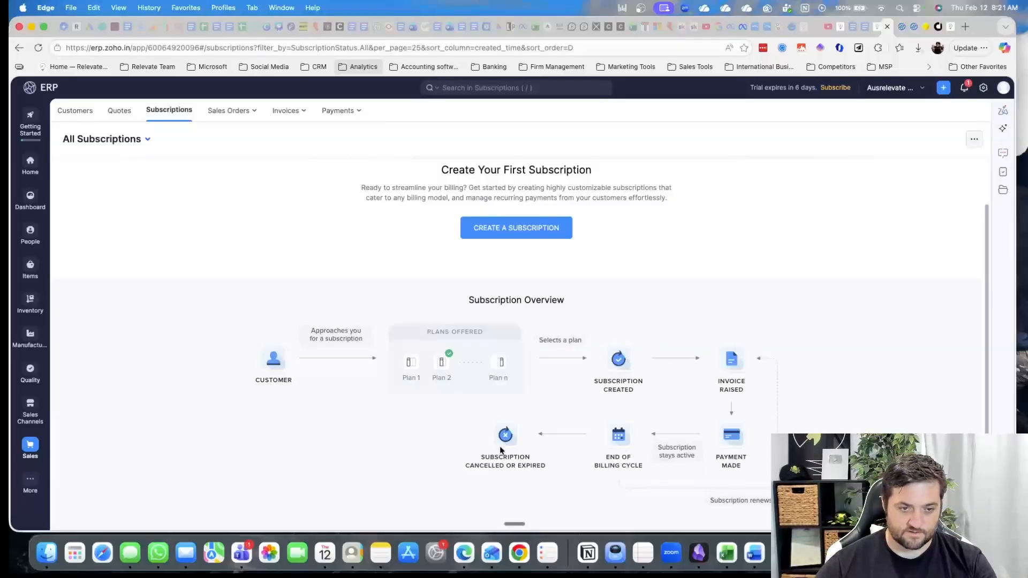
Open a new sales order and review its fields and the customers available for it without selecting one.
click(251, 111)
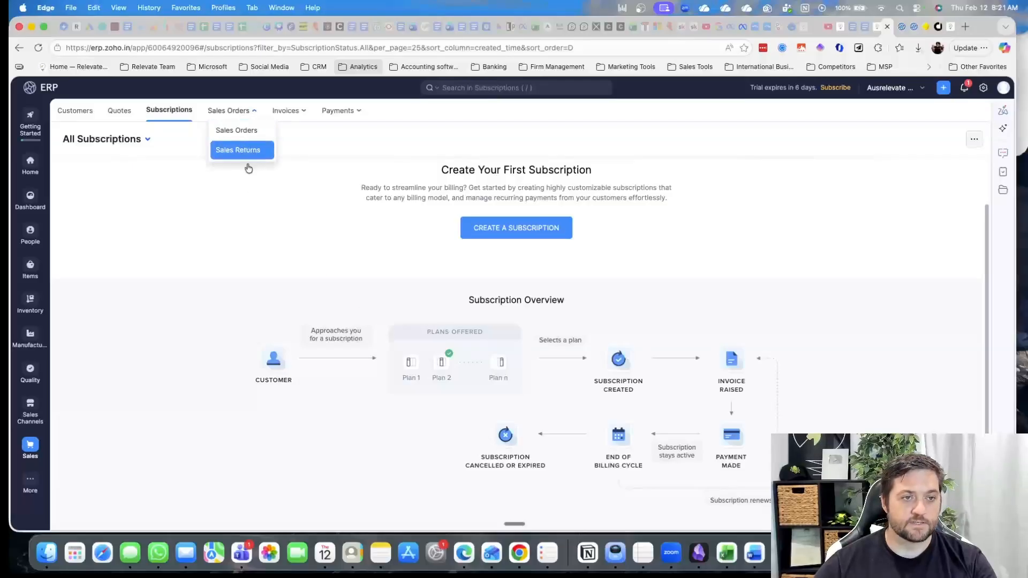
click(246, 131)
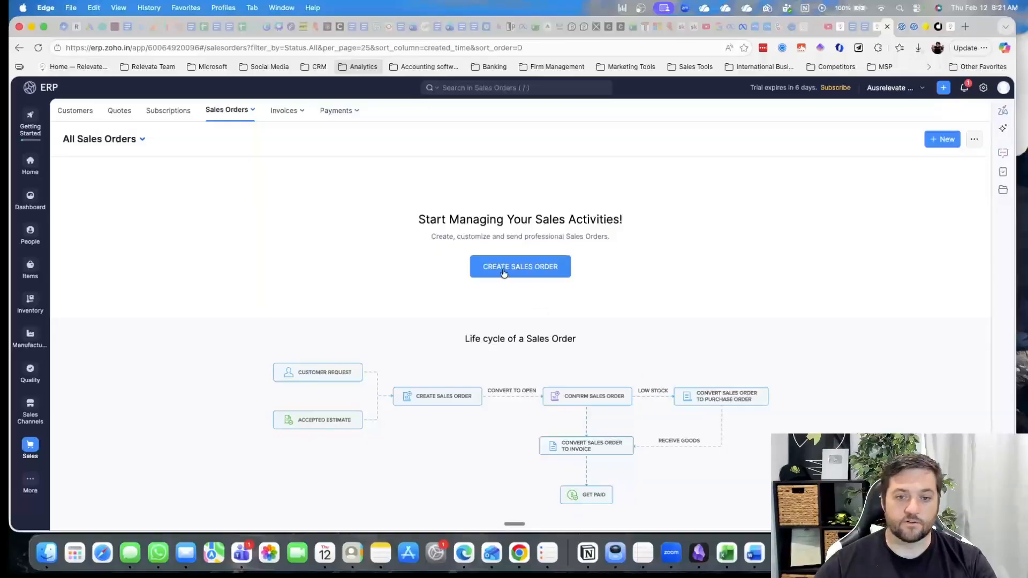
click(549, 273)
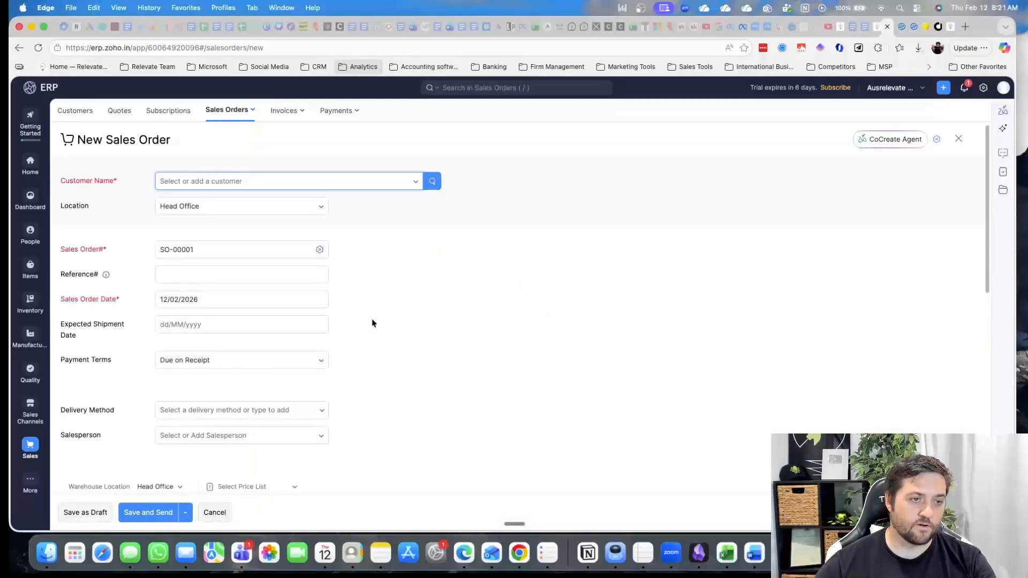
scroll(461, 348, down, 5)
scroll(482, 337, down, 6)
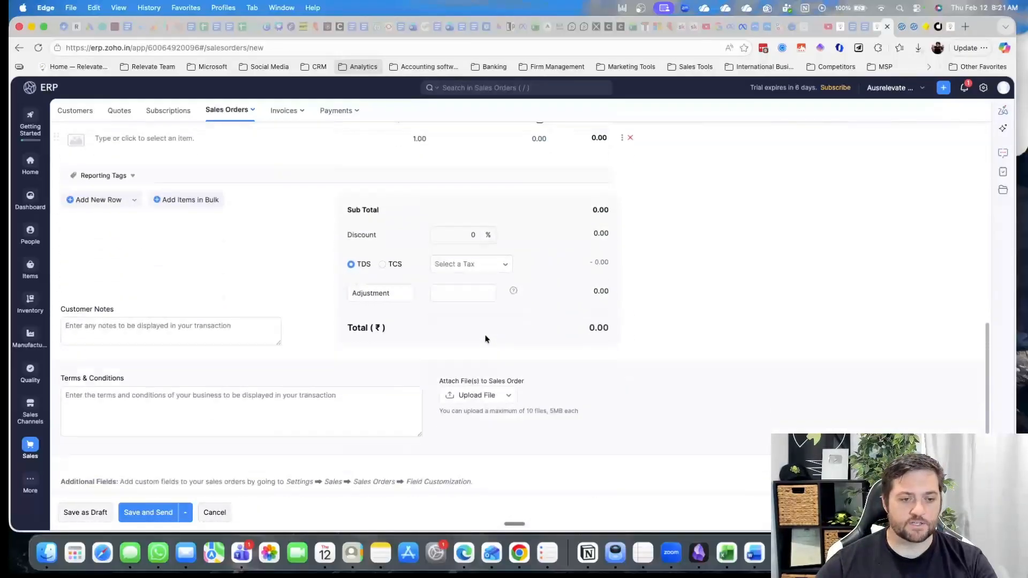
scroll(485, 343, up, 12)
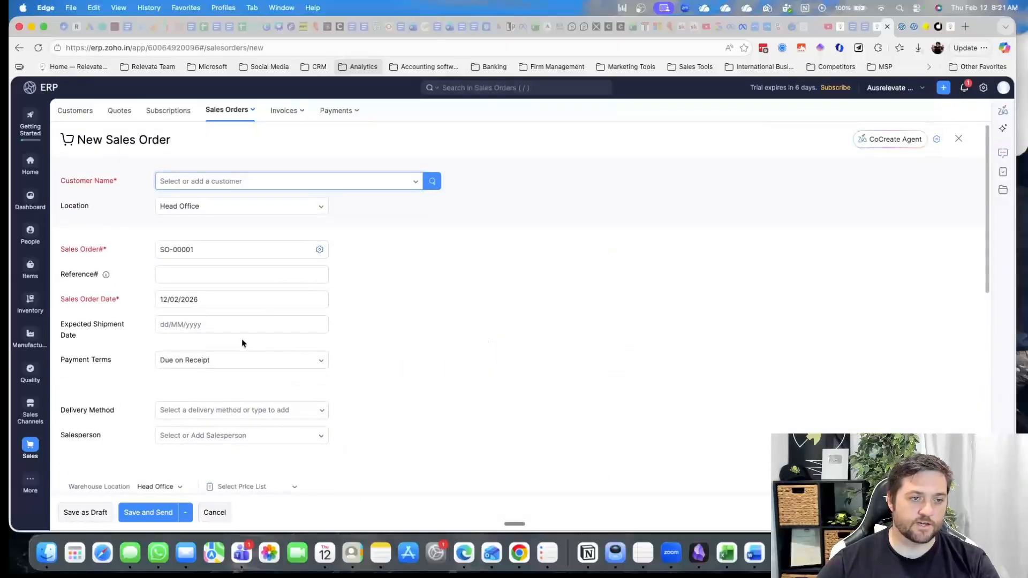
click(187, 182)
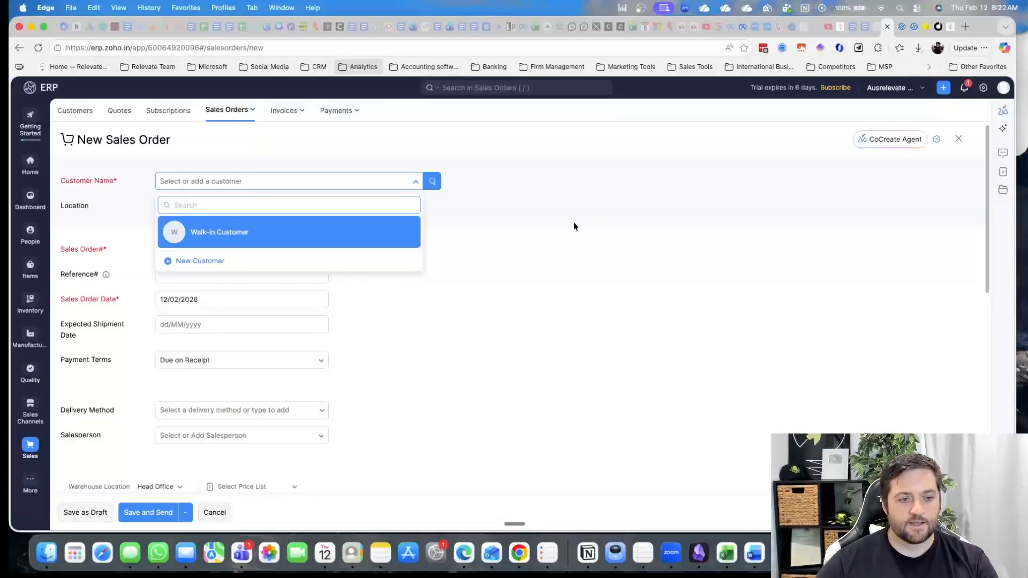
click(574, 245)
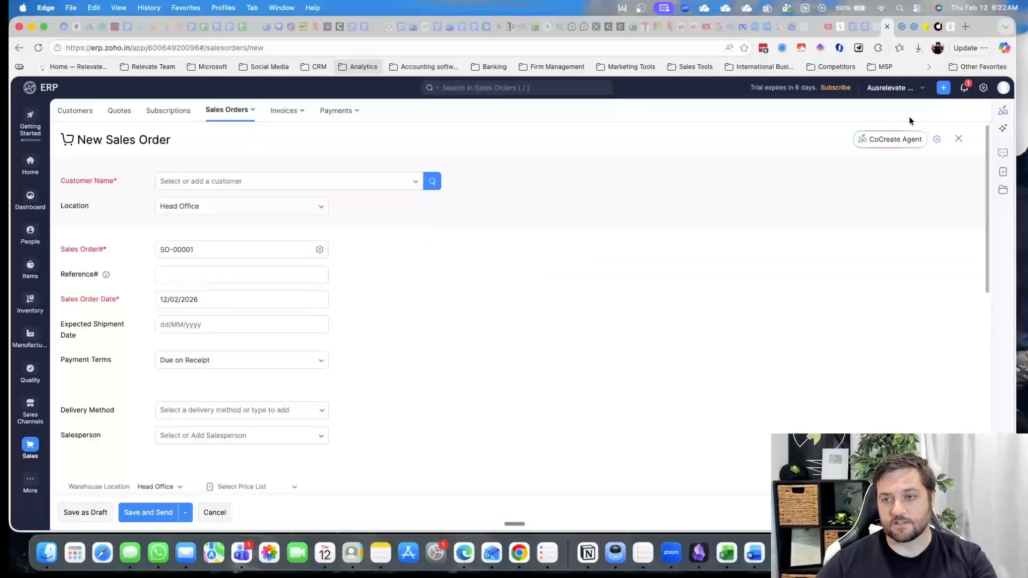
Ask the CoCreate Agent from the sales order to send an invoice to a customer by first name.
click(887, 142)
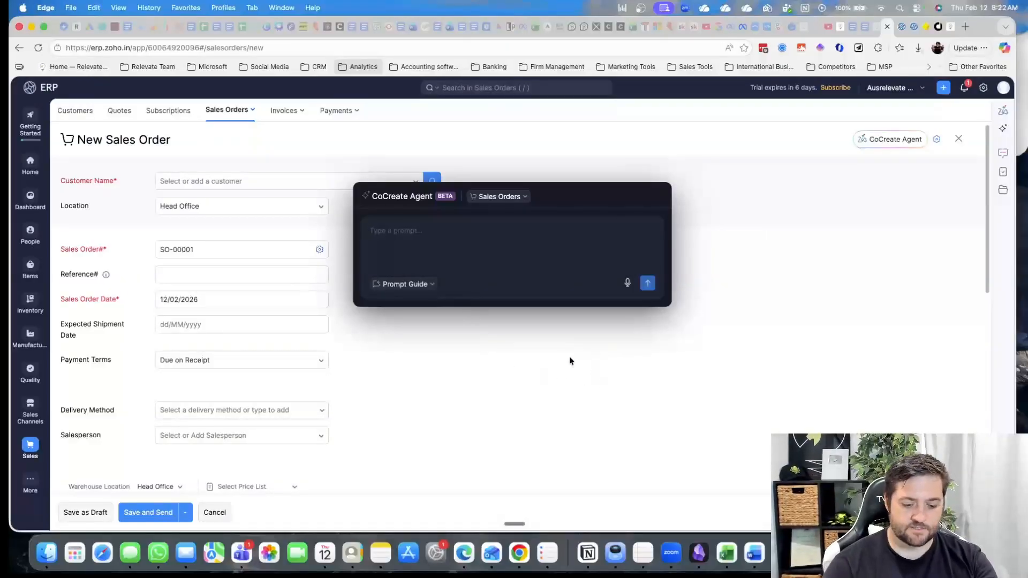
text(send an inv)
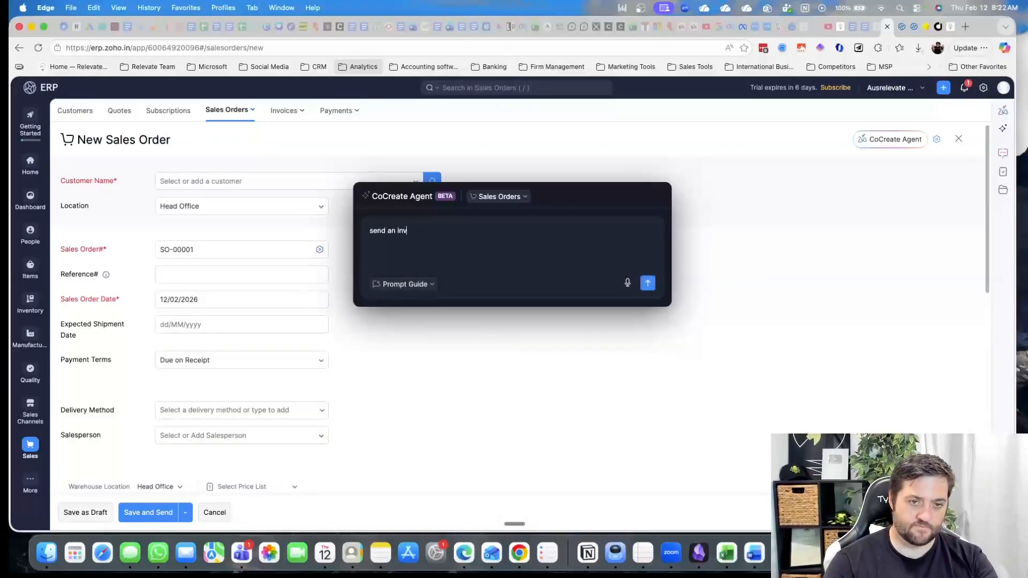
text(oice to )
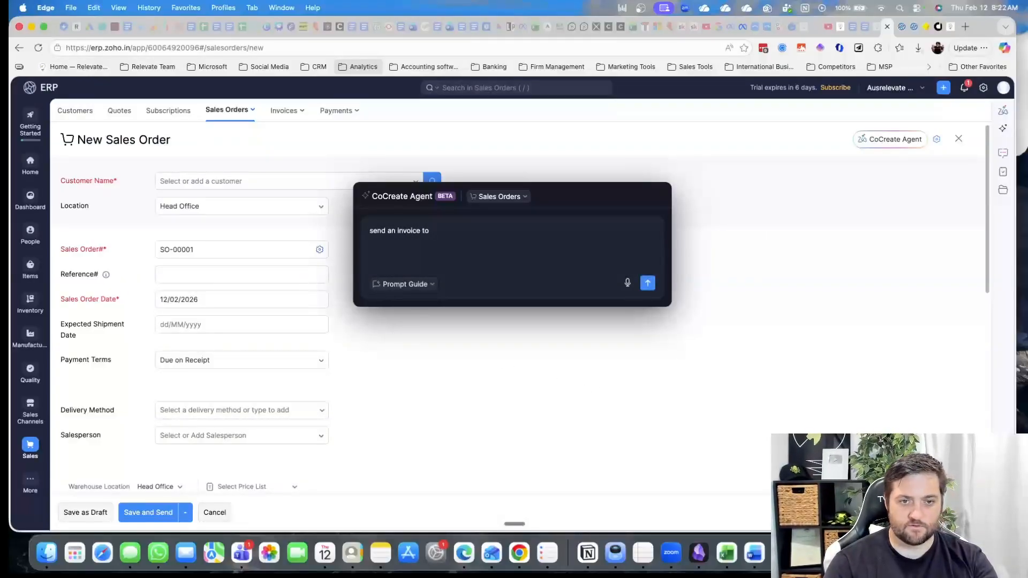
text(Bill)
key(Return)
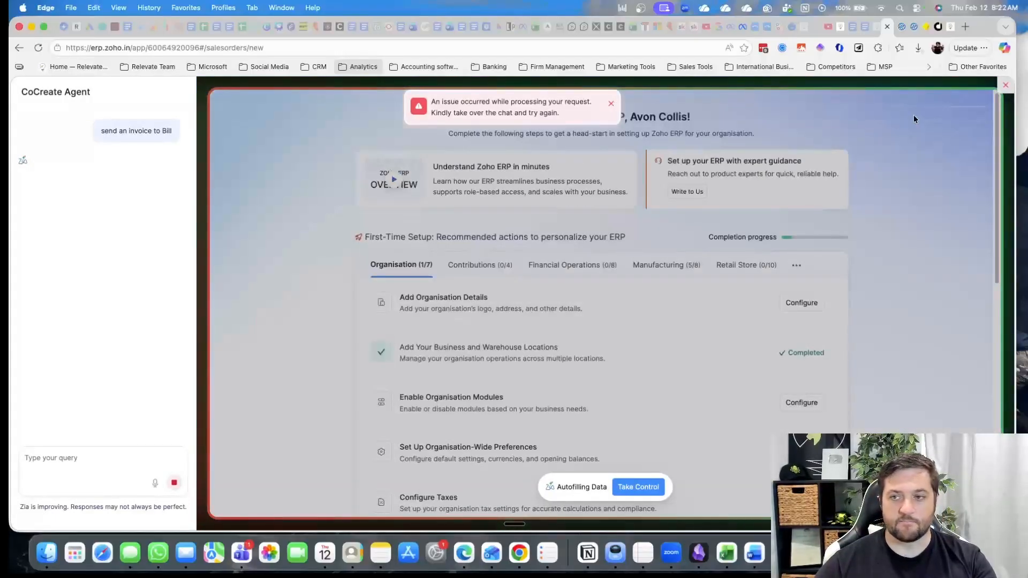
Close the CoCreate Agent, dismiss its error message, and review the new sales order's item table, notes and terms fields.
click(1006, 85)
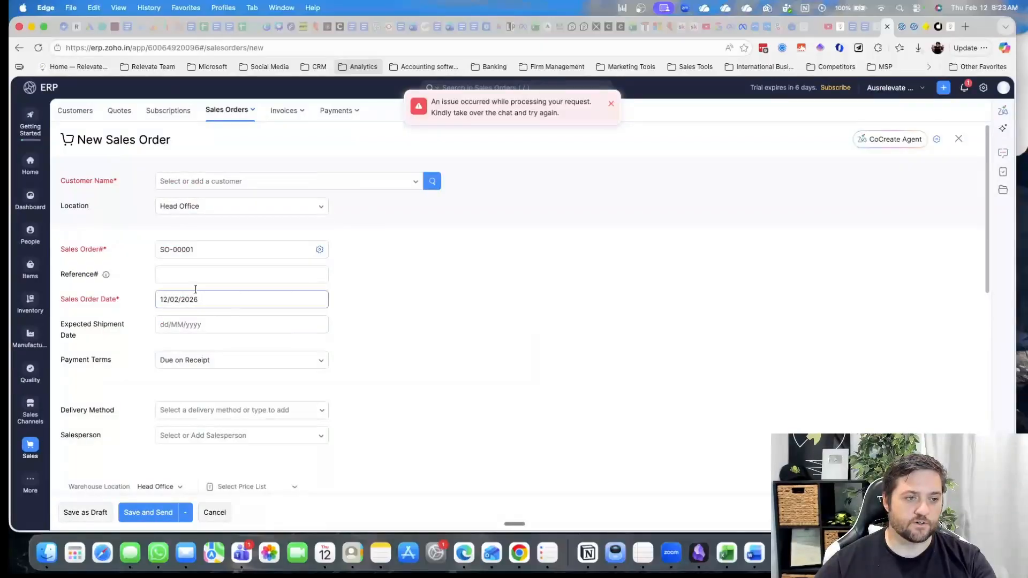
click(610, 103)
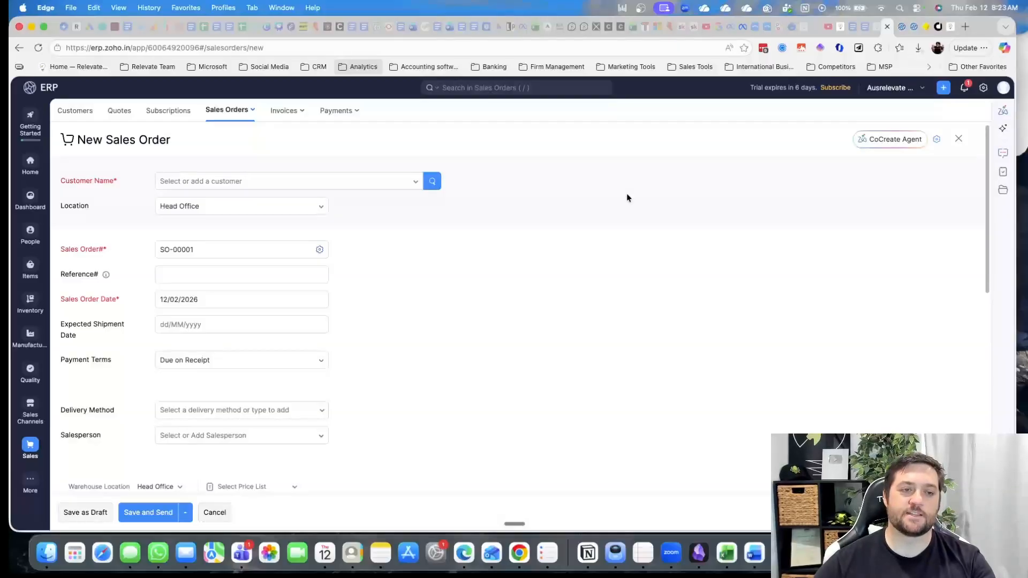
scroll(560, 325, down, 6)
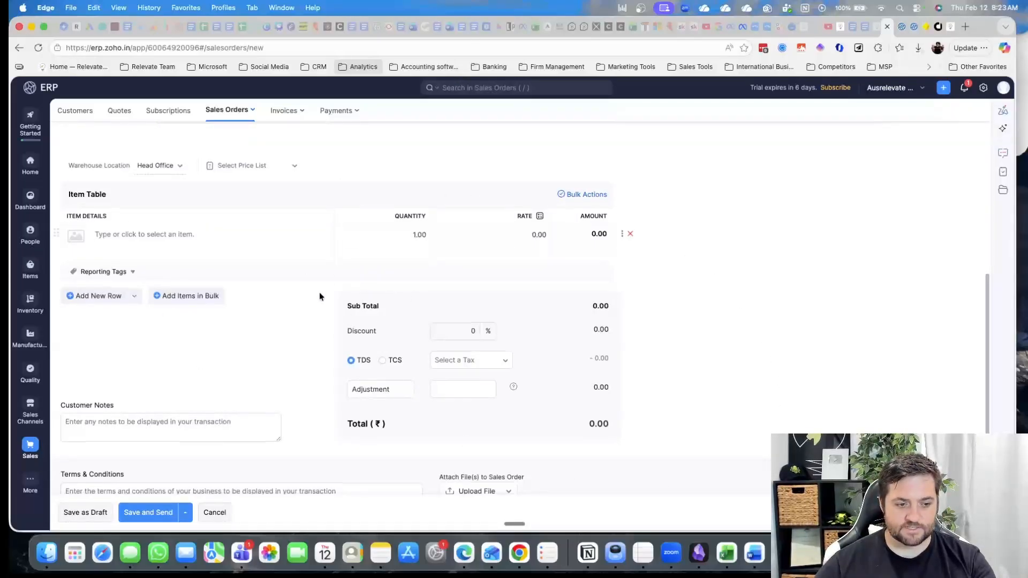
scroll(319, 294, down, 5)
click(275, 403)
scroll(275, 403, up, 10)
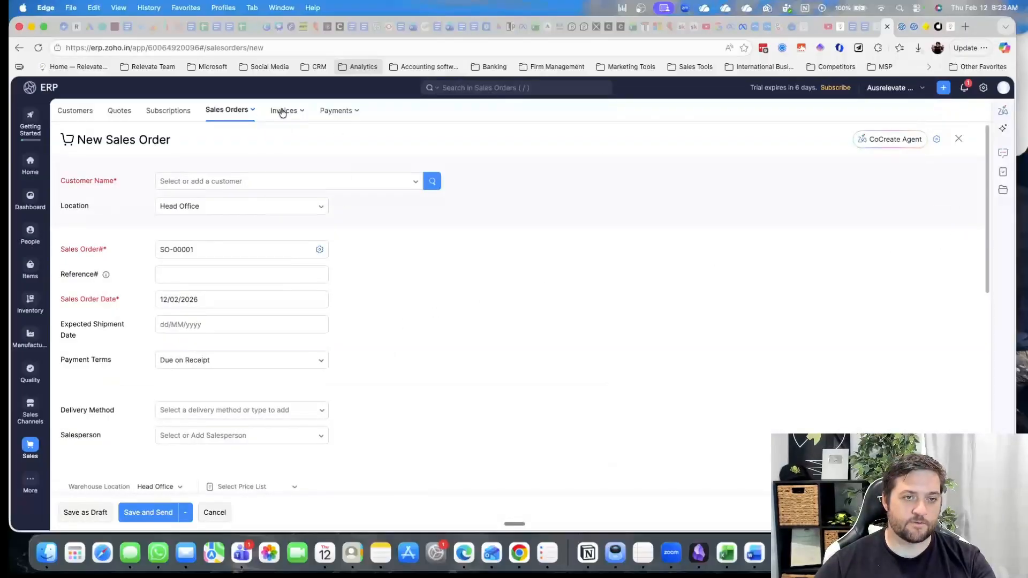
Open a new invoice form and review its fields, item table, customer notes, attachments and payment gateway section.
mouse_move(283, 112)
click(302, 128)
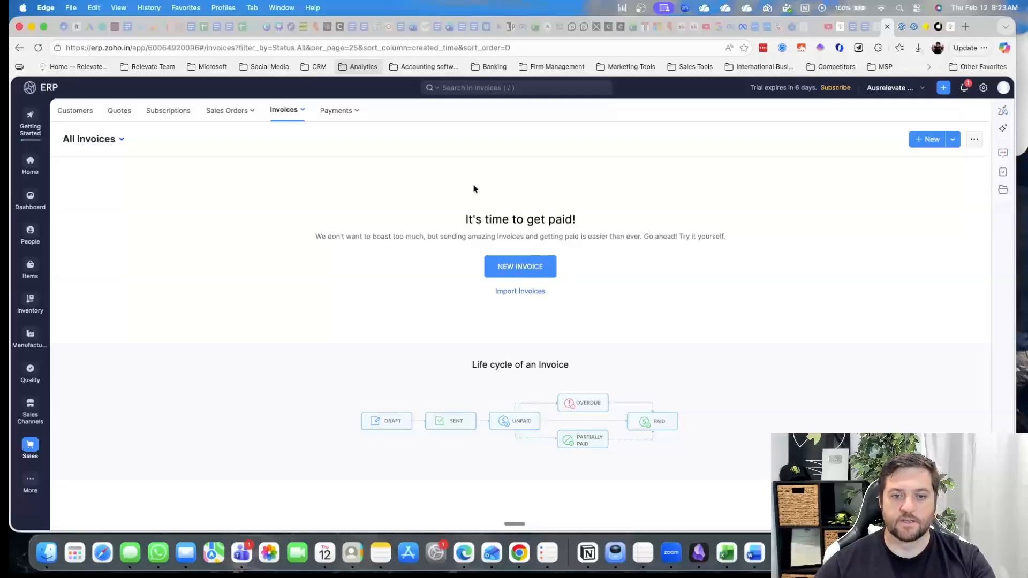
click(520, 266)
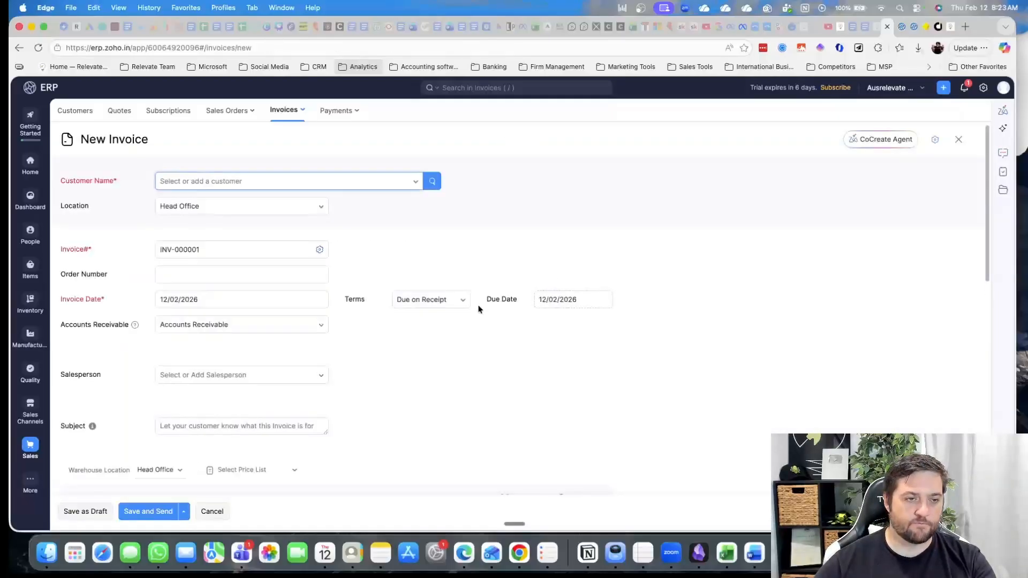
scroll(477, 305, down, 3)
scroll(530, 371, down, 2)
scroll(457, 367, down, 5)
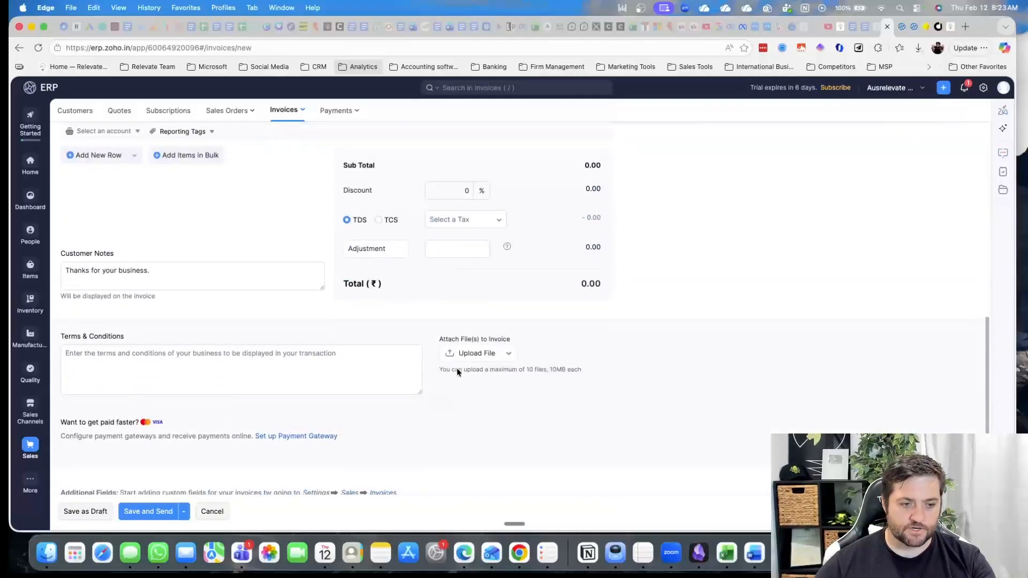
scroll(459, 369, up, 10)
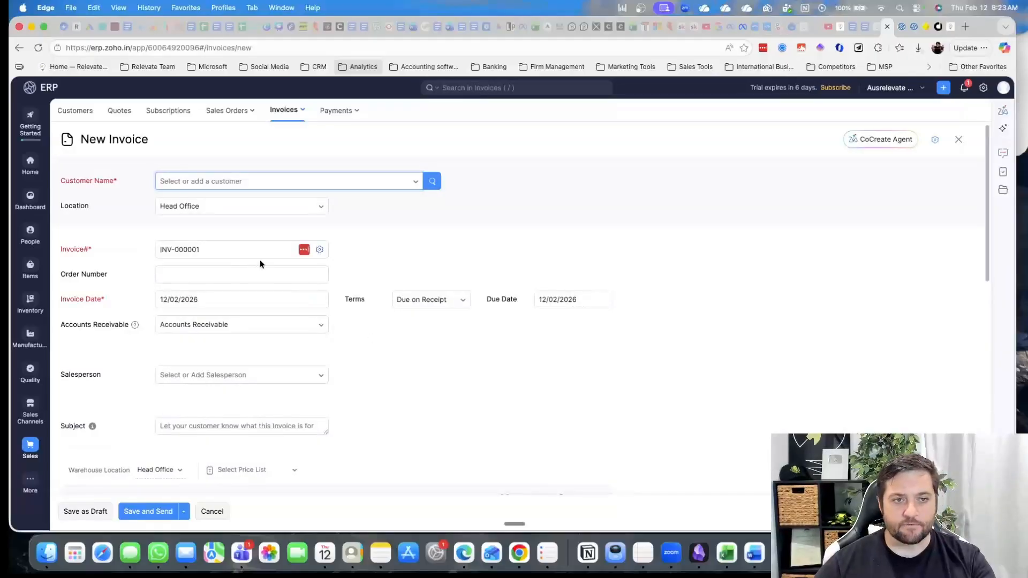
Look at the payment links and payments received pages with their life cycle overviews.
click(333, 110)
click(372, 139)
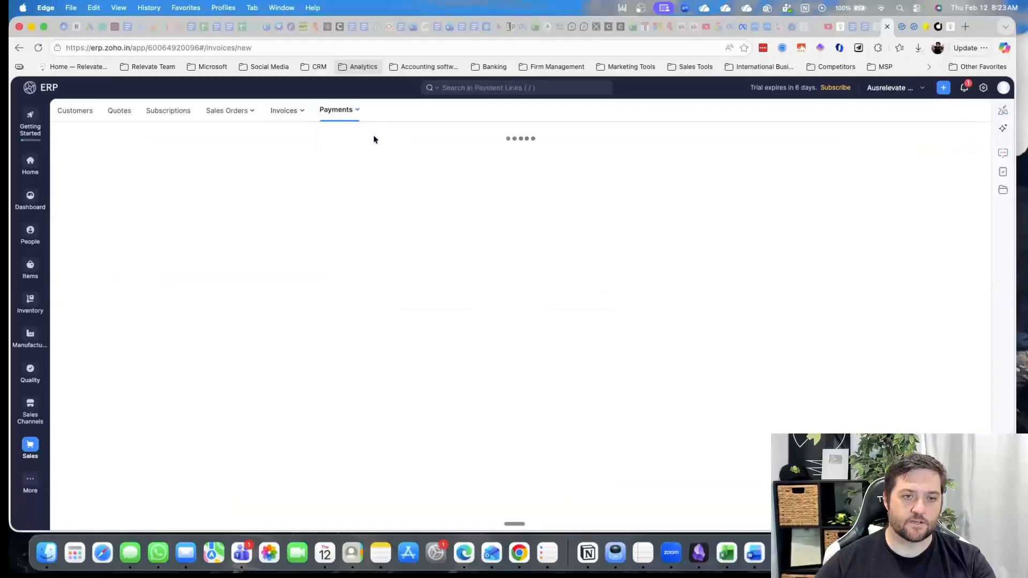
click(343, 111)
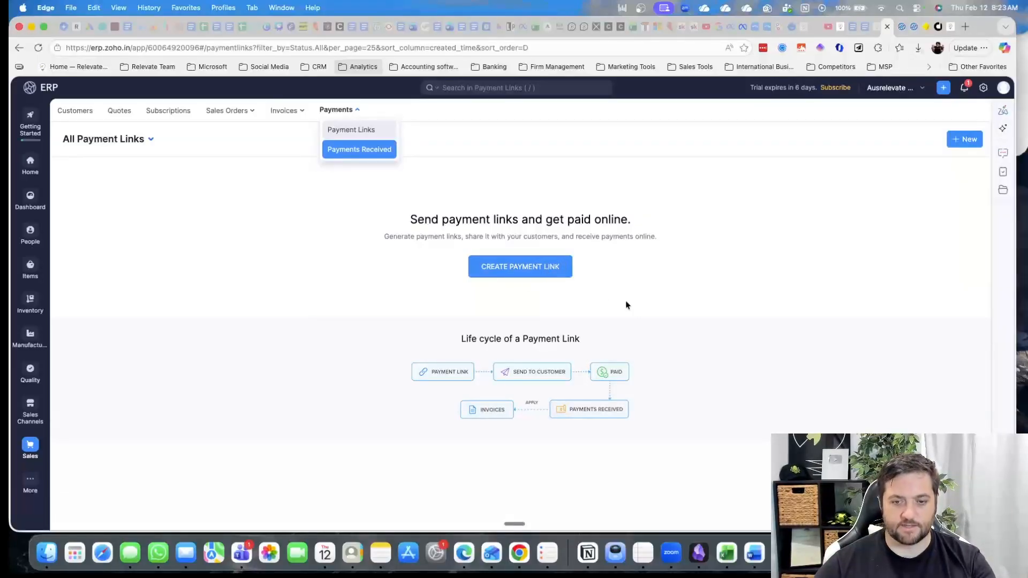
click(352, 153)
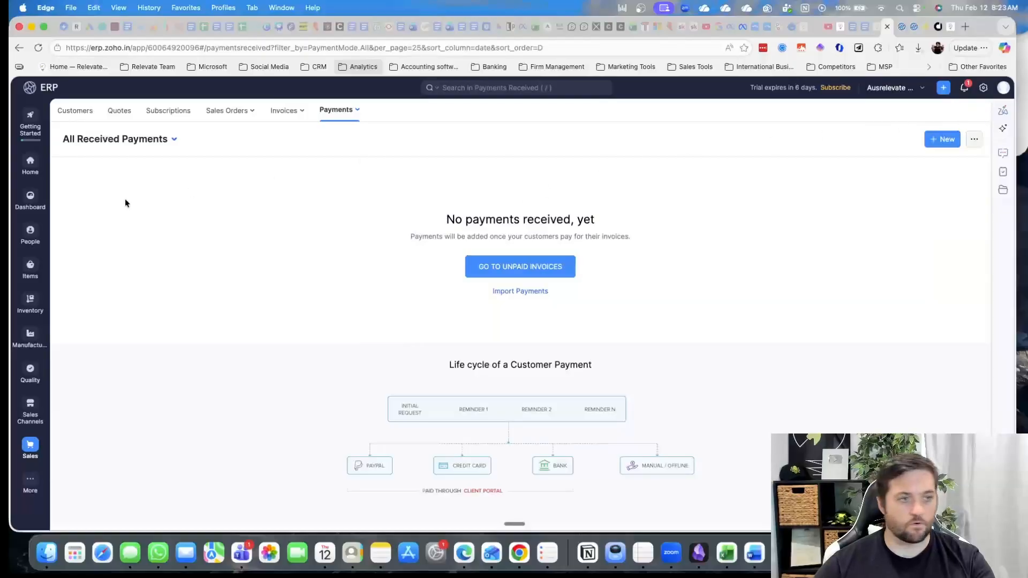
Open a new donation under Contributions, review its donor fields and fund table, and return to the donations list.
click(30, 481)
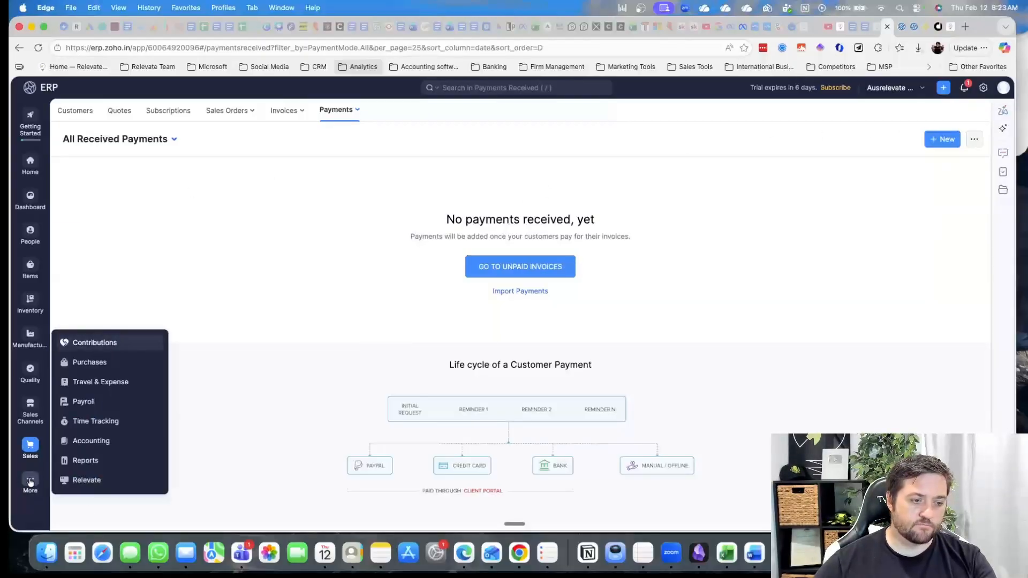
click(150, 349)
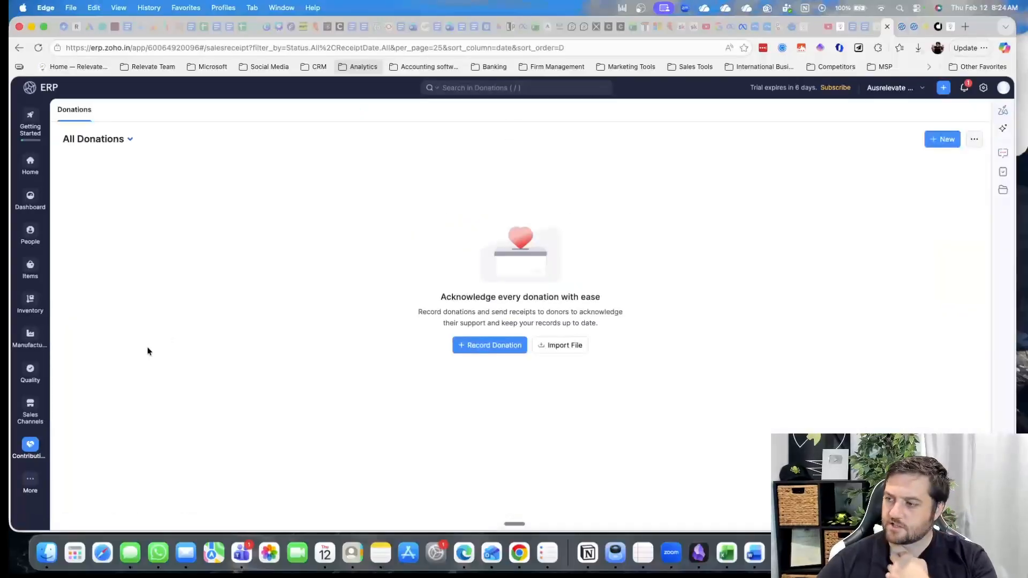
click(472, 349)
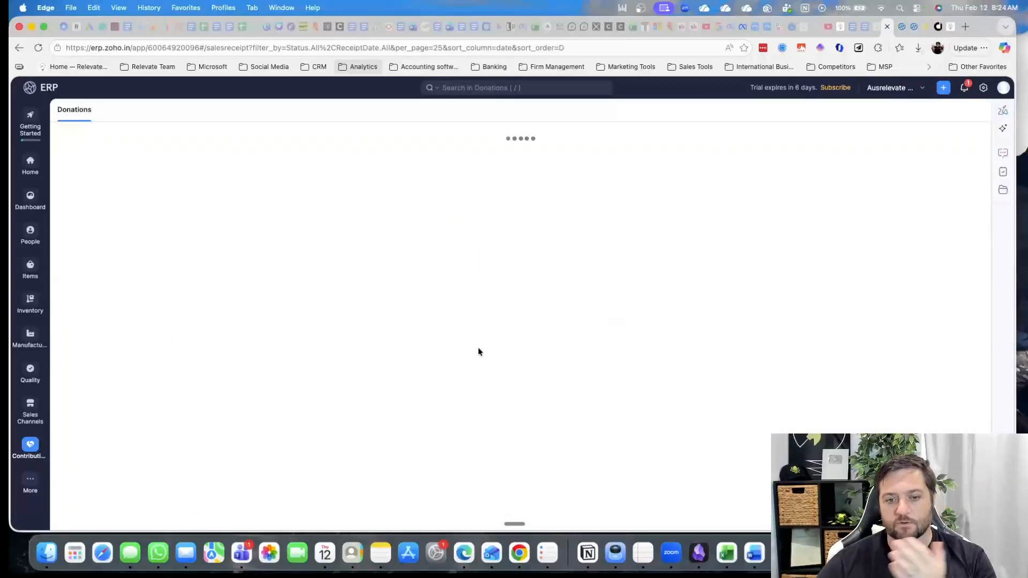
scroll(425, 315, down, 5)
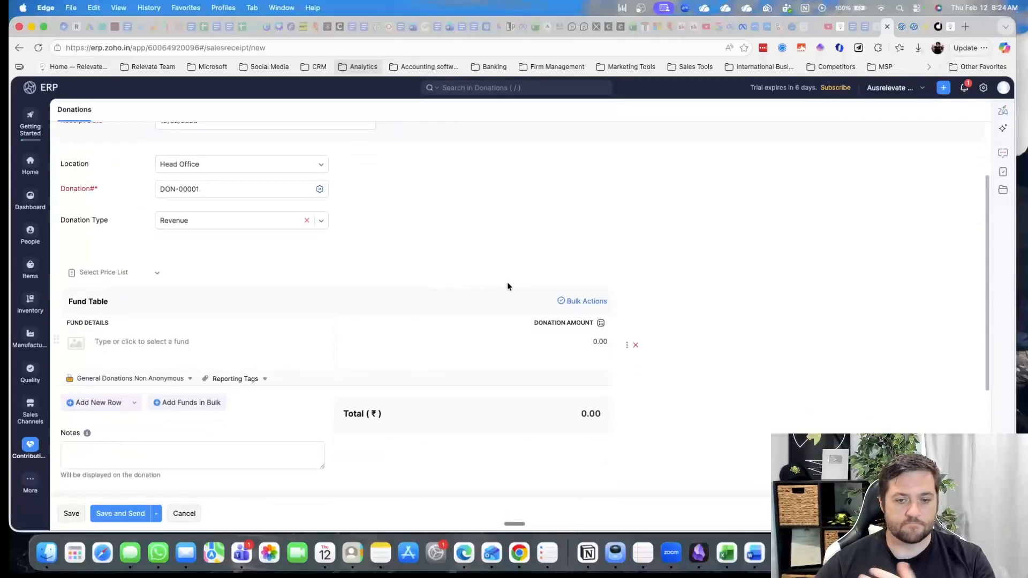
scroll(271, 355, up, 10)
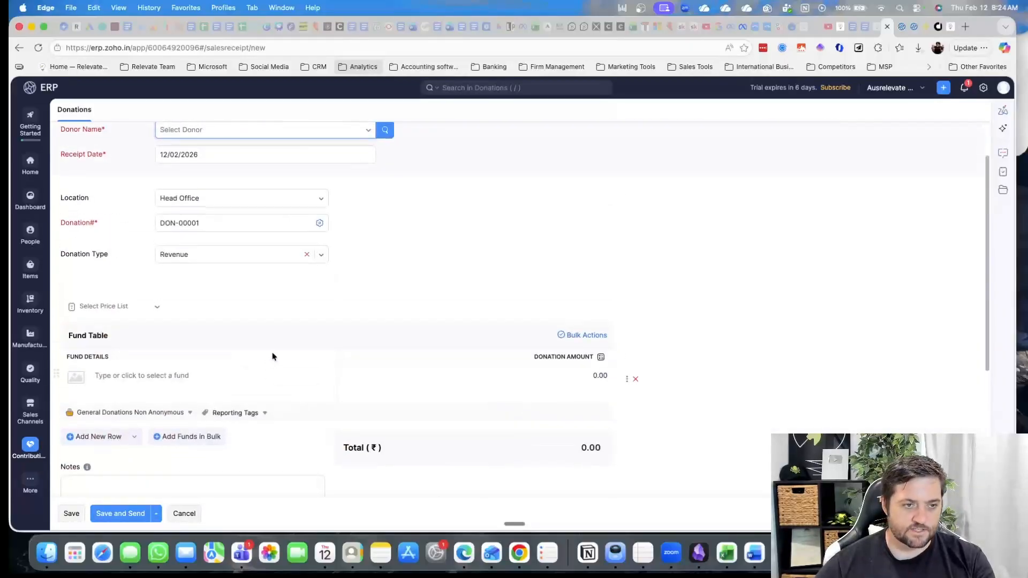
scroll(294, 356, down, 10)
click(29, 458)
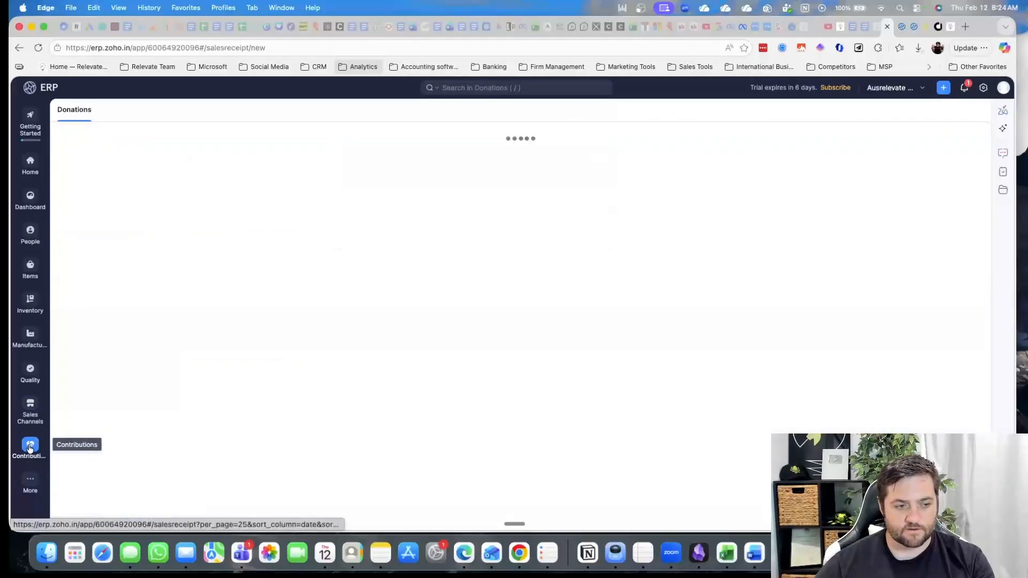
Look at the customers list in Sales, and continue to the vendors page in Purchases.
click(29, 481)
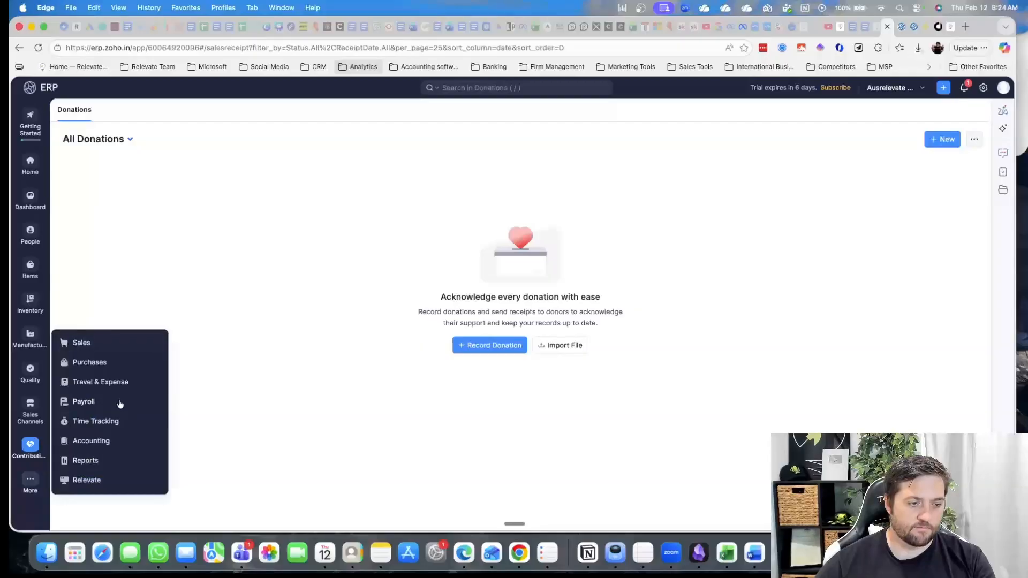
click(127, 348)
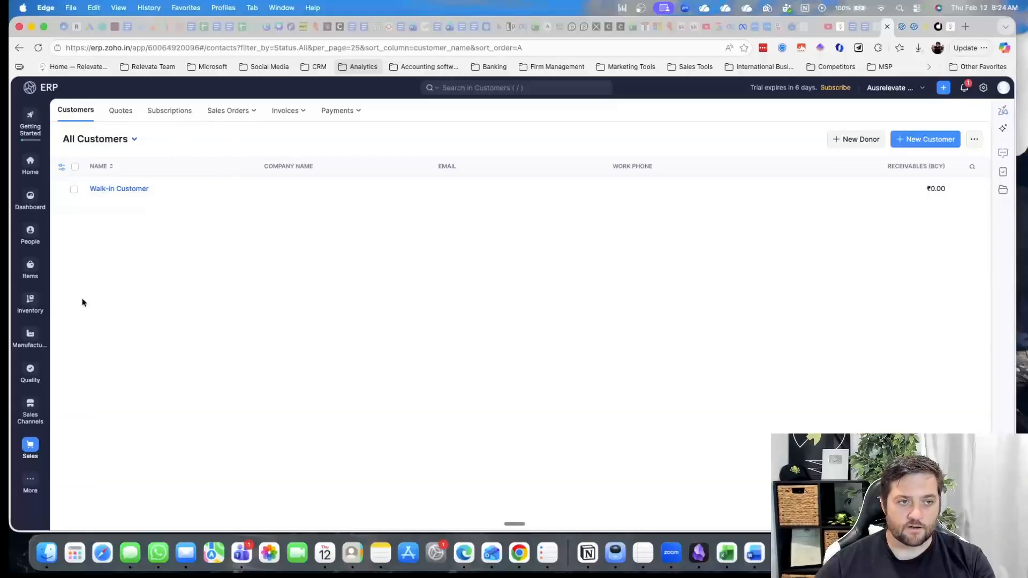
click(29, 479)
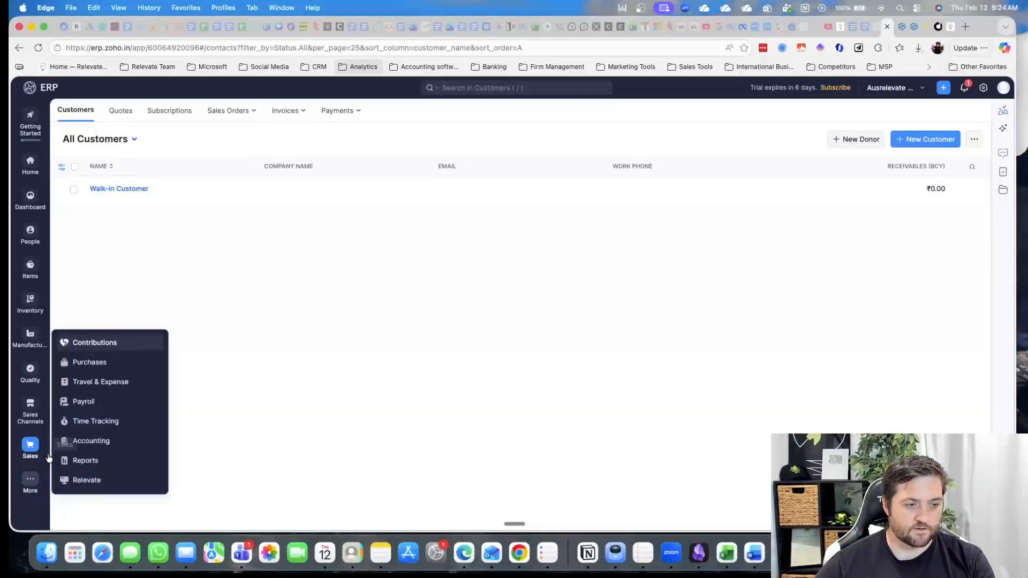
click(88, 368)
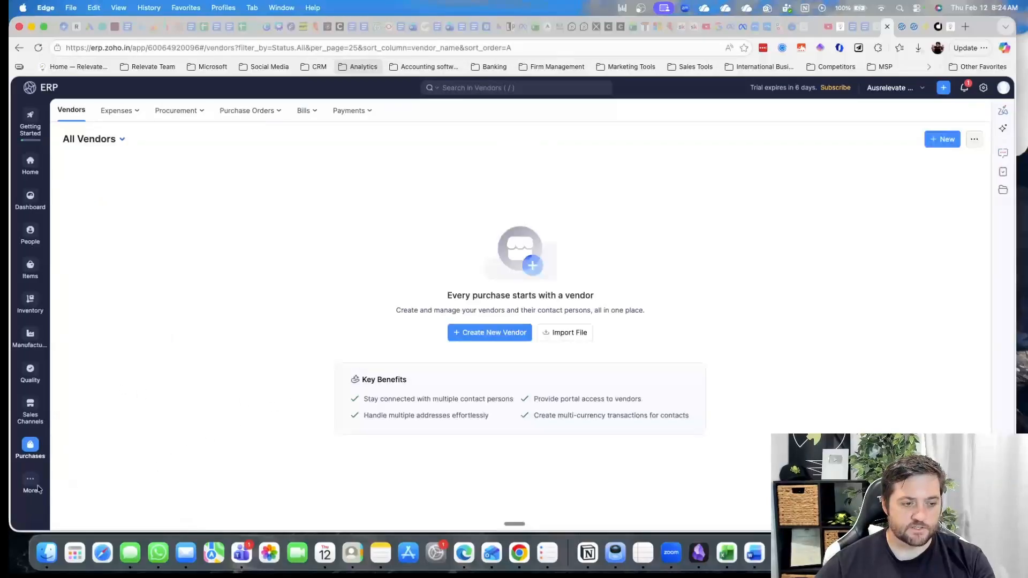
Start a new vendor and review its contact, currency, payment terms and other detail fields.
click(512, 334)
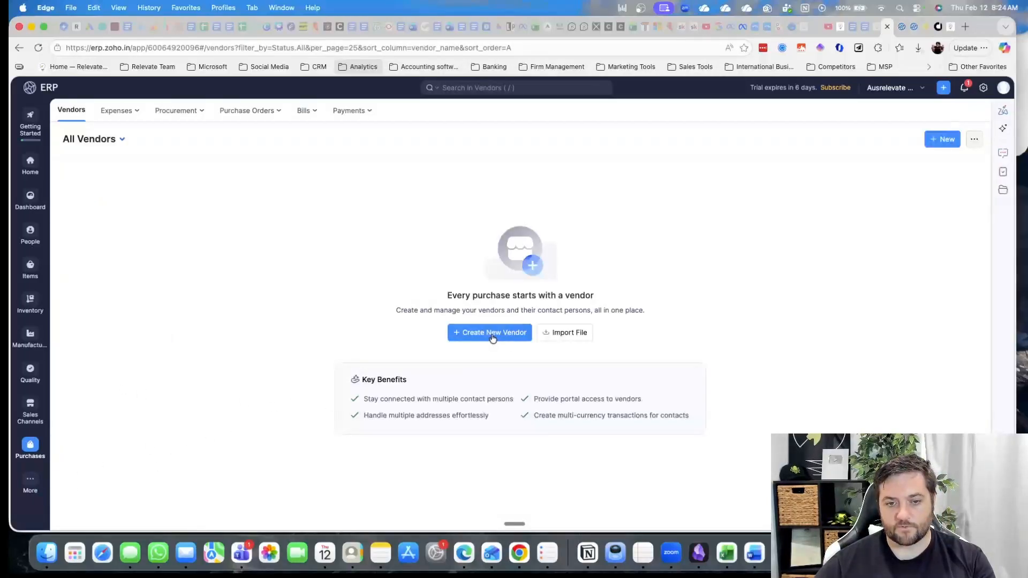
scroll(254, 276, down, 5)
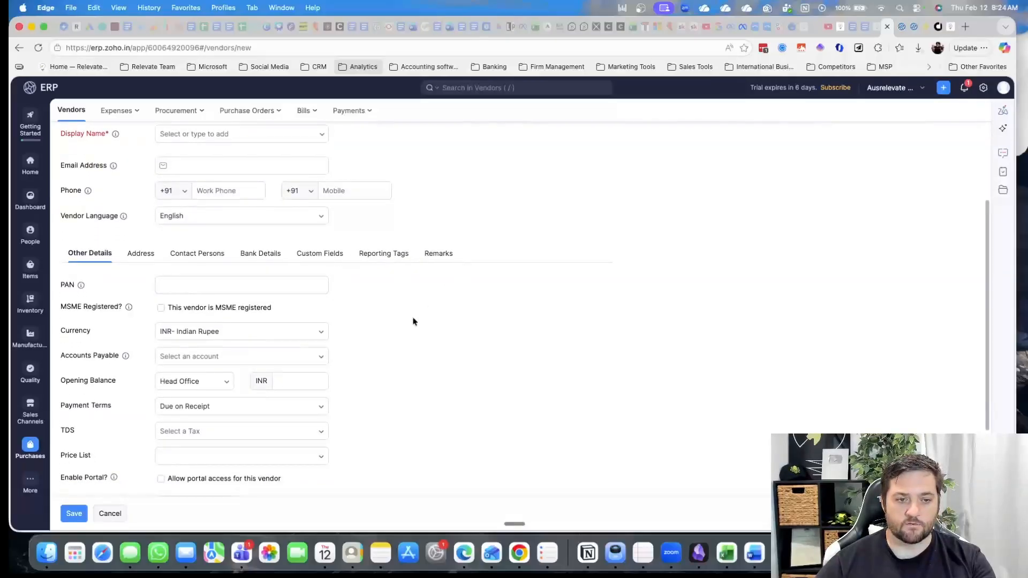
scroll(412, 321, down, 3)
scroll(413, 322, up, 7)
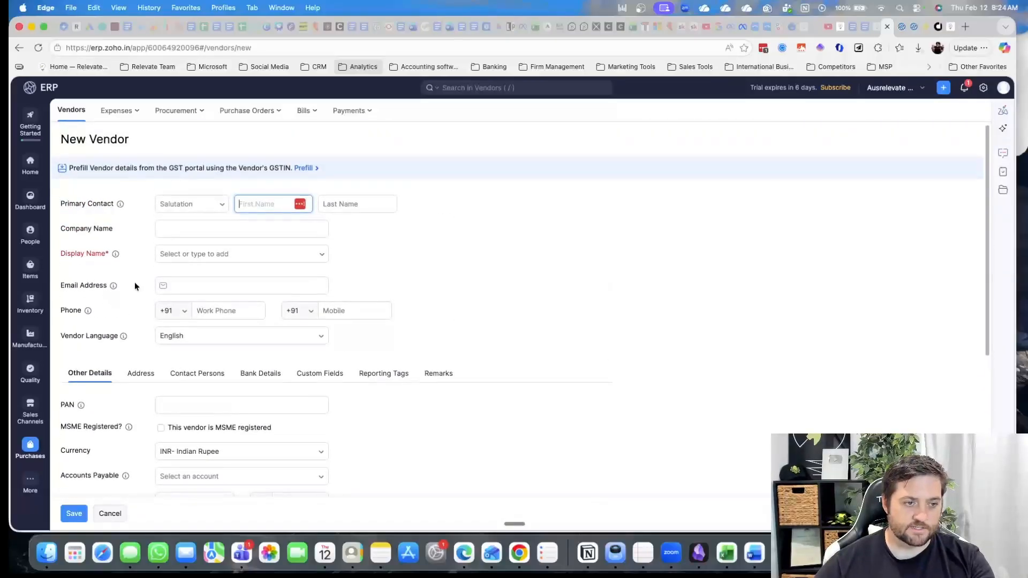
Examine the new vendor's address, contact persons, bank details, custom fields, reporting tags and remarks sections.
click(145, 374)
click(206, 373)
scroll(282, 378, down, 1)
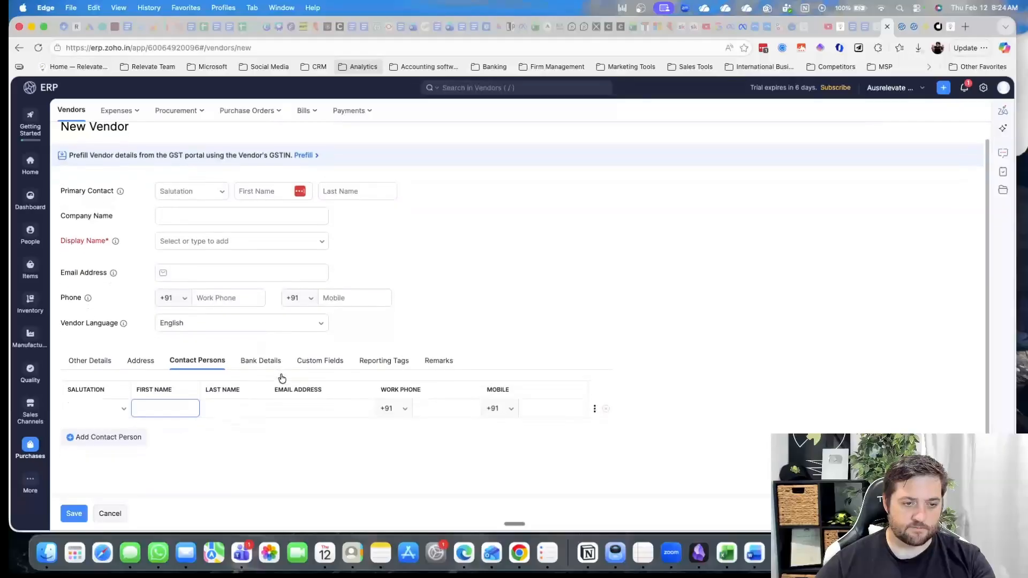
scroll(282, 378, down, 1)
click(262, 330)
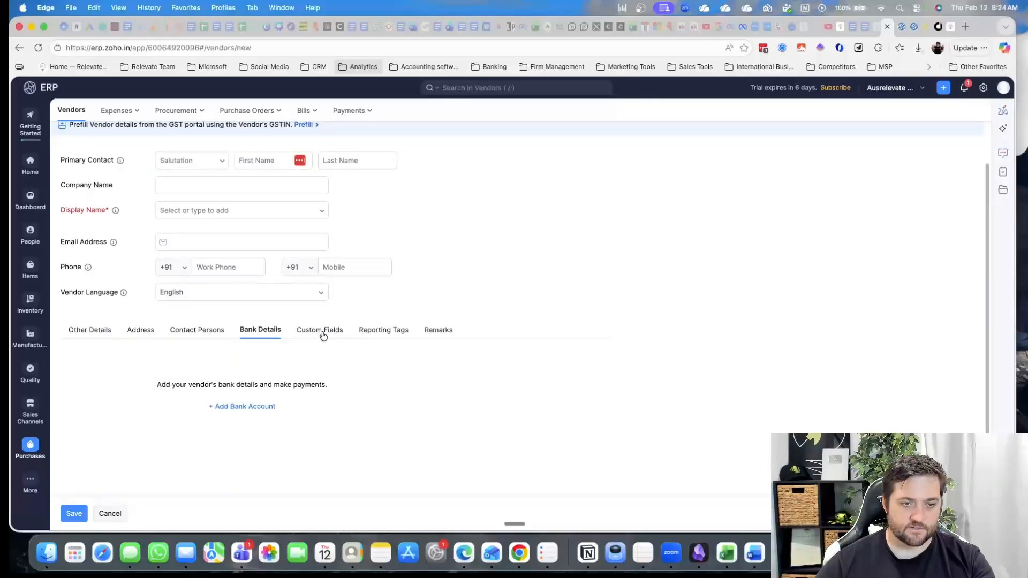
click(322, 336)
click(384, 332)
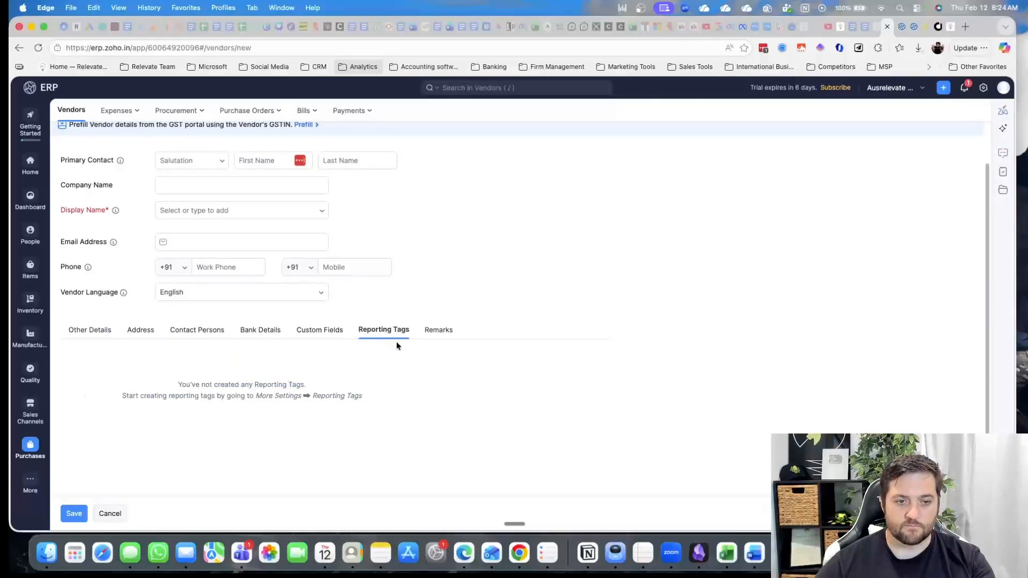
click(439, 330)
scroll(241, 344, up, 2)
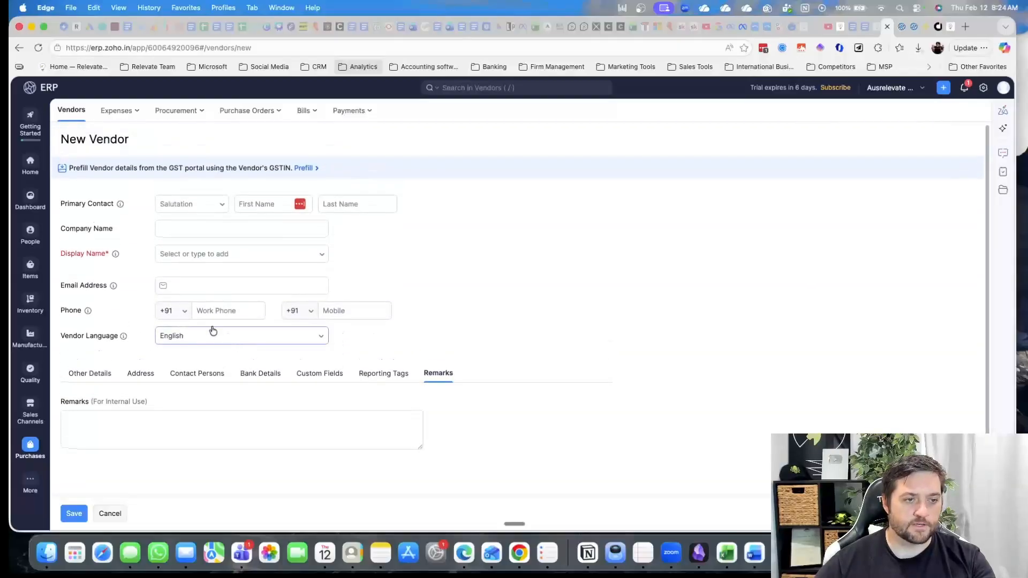
Enter test as the new vendor's company name and display name, and save the vendor.
click(219, 256)
click(206, 229)
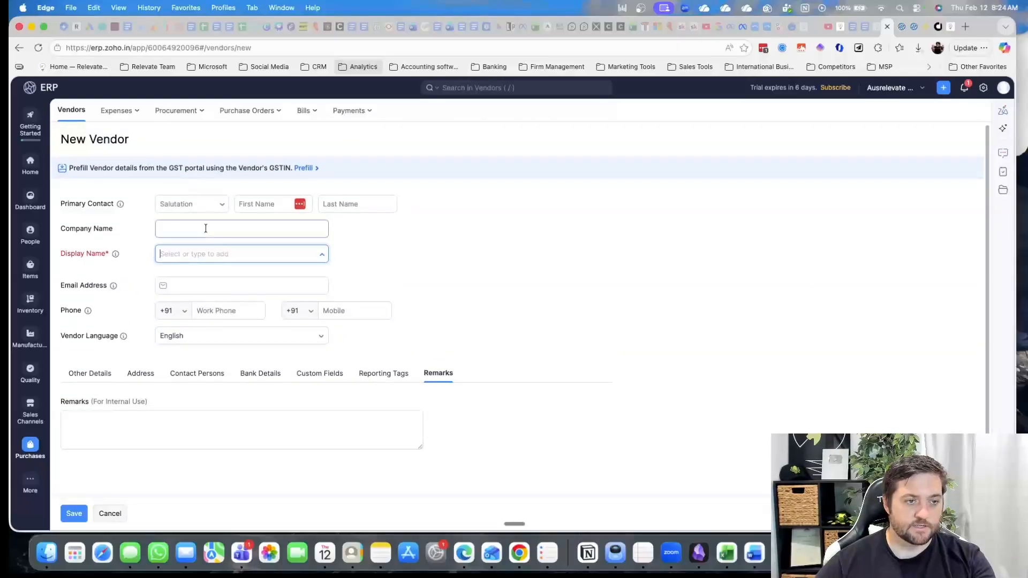
text(test)
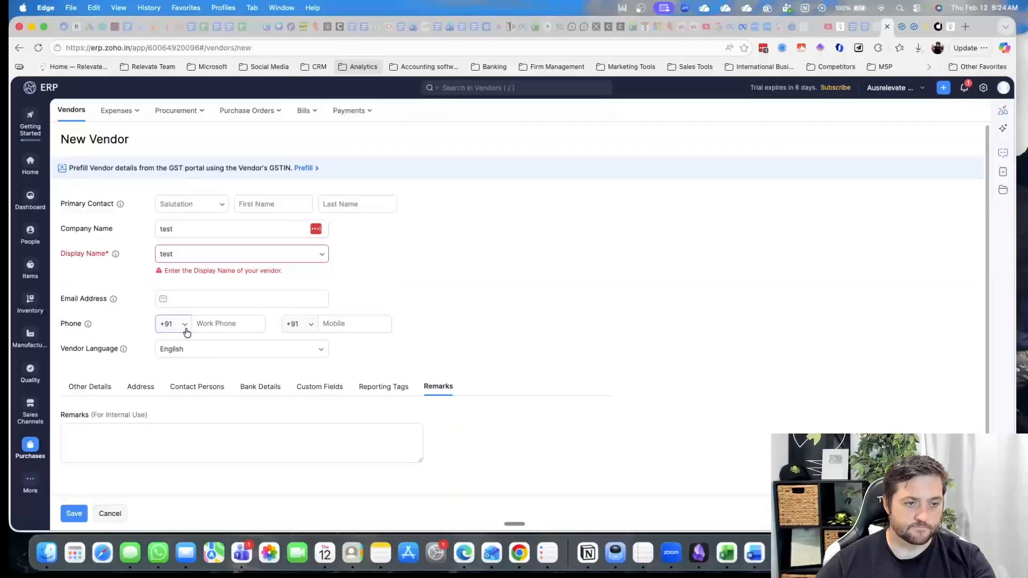
click(75, 519)
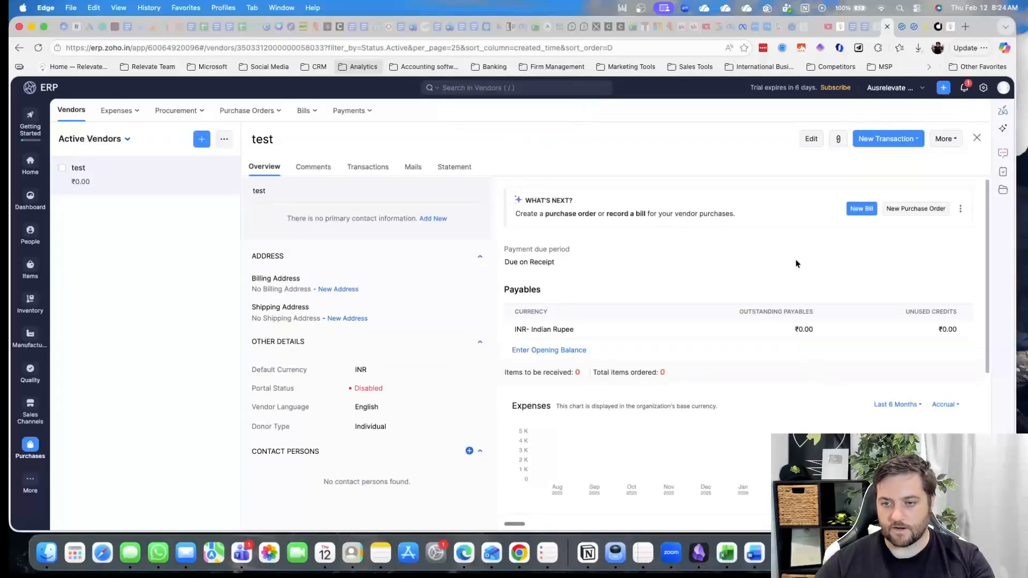
Start a new request for quote titled staples with the description asdf, and save the basic details to continue to the items.
click(116, 111)
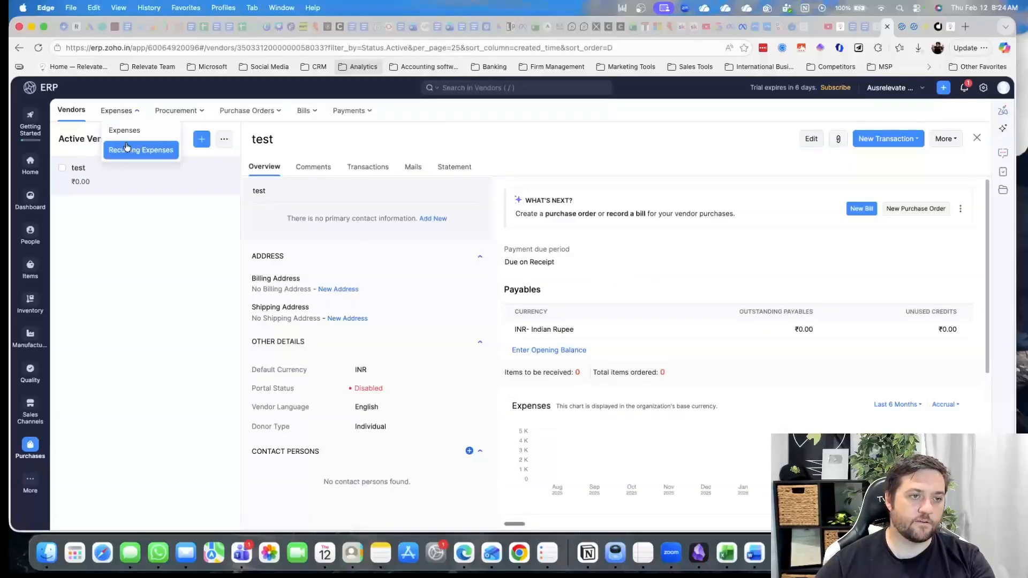
click(176, 111)
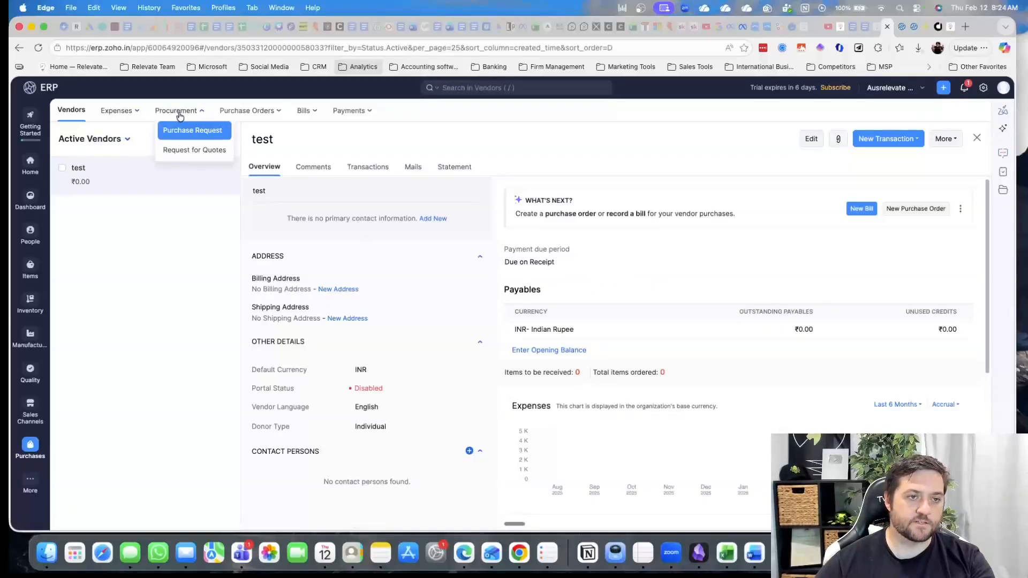
click(209, 152)
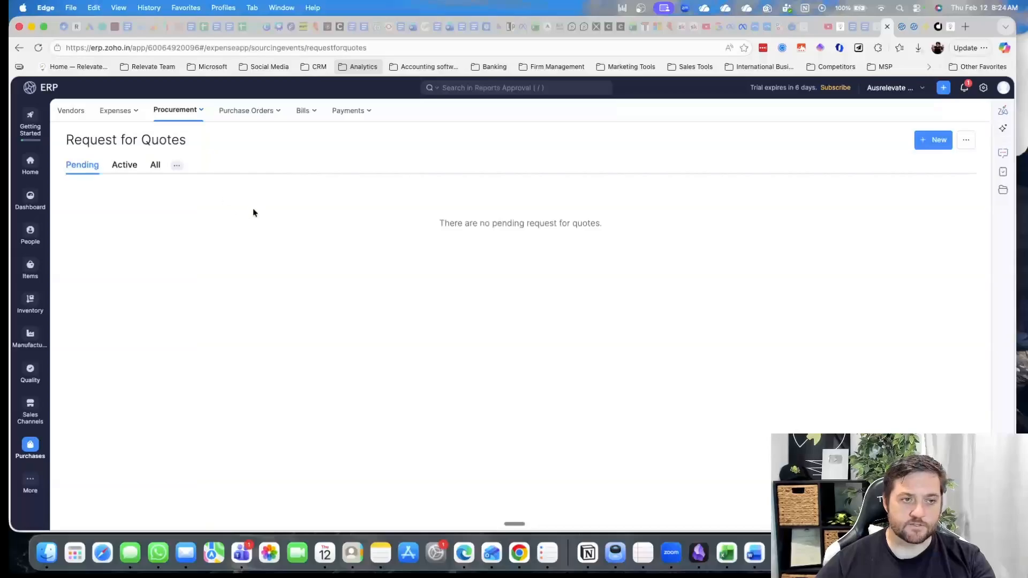
click(934, 140)
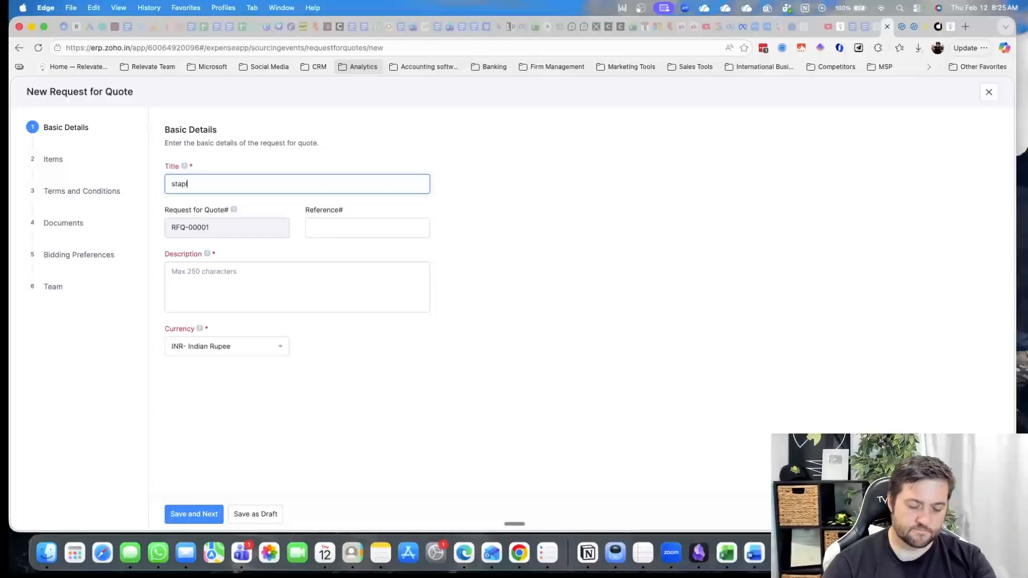
click(261, 280)
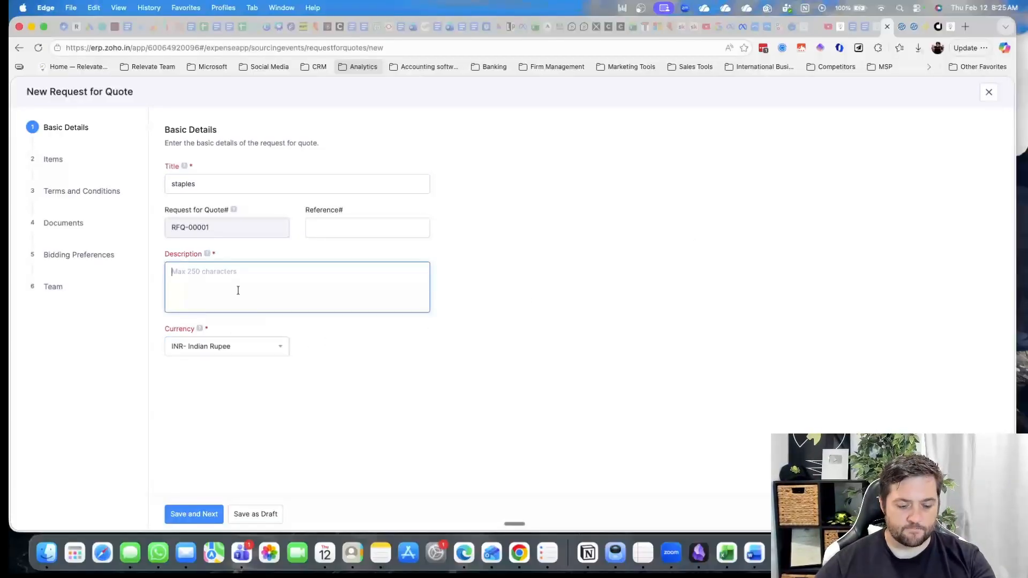
text(asdf)
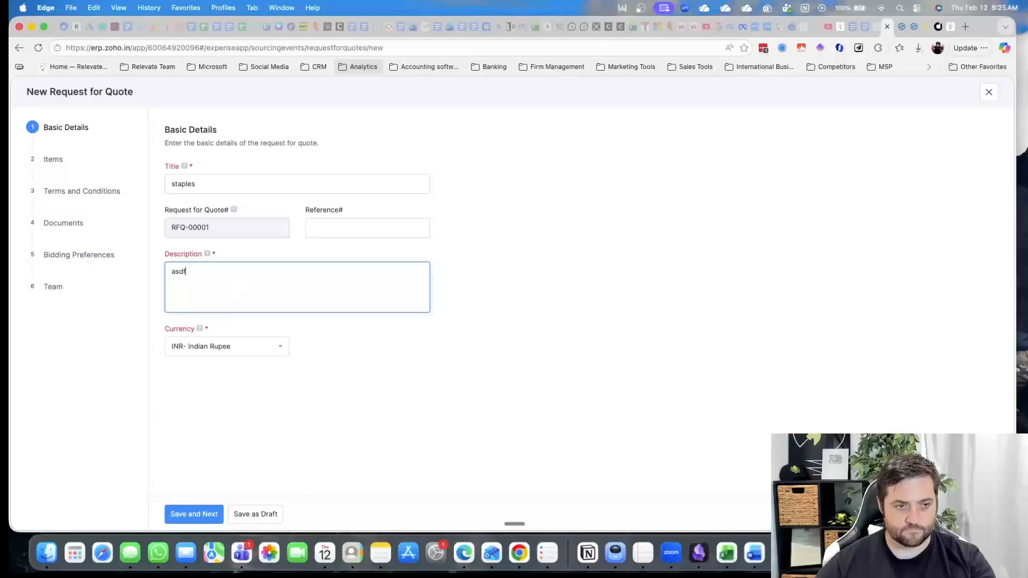
click(190, 515)
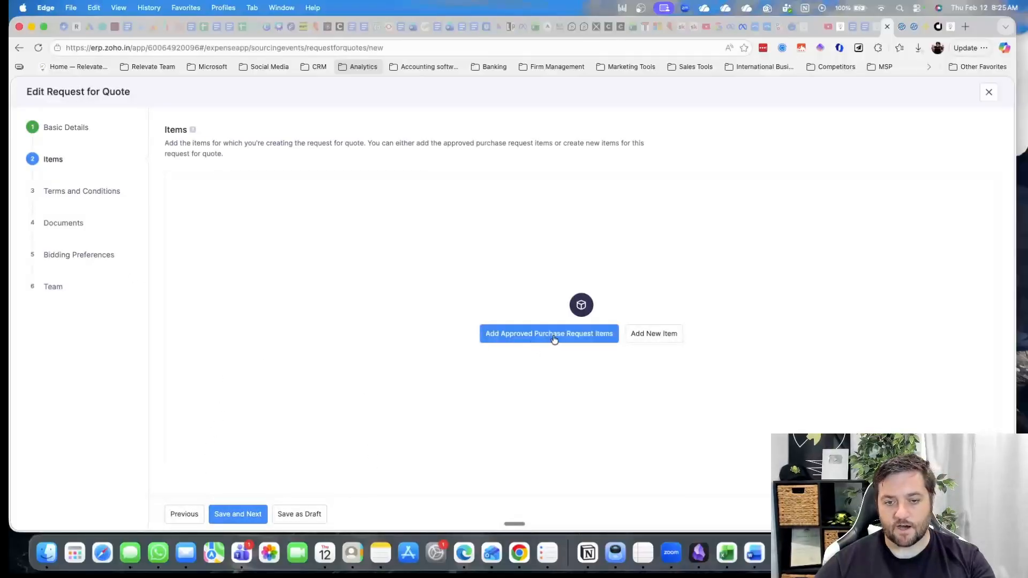
Check the approved purchase request items, and create a new goods item named staples with cost price INR 5 and account Accrued Purchases.
click(554, 339)
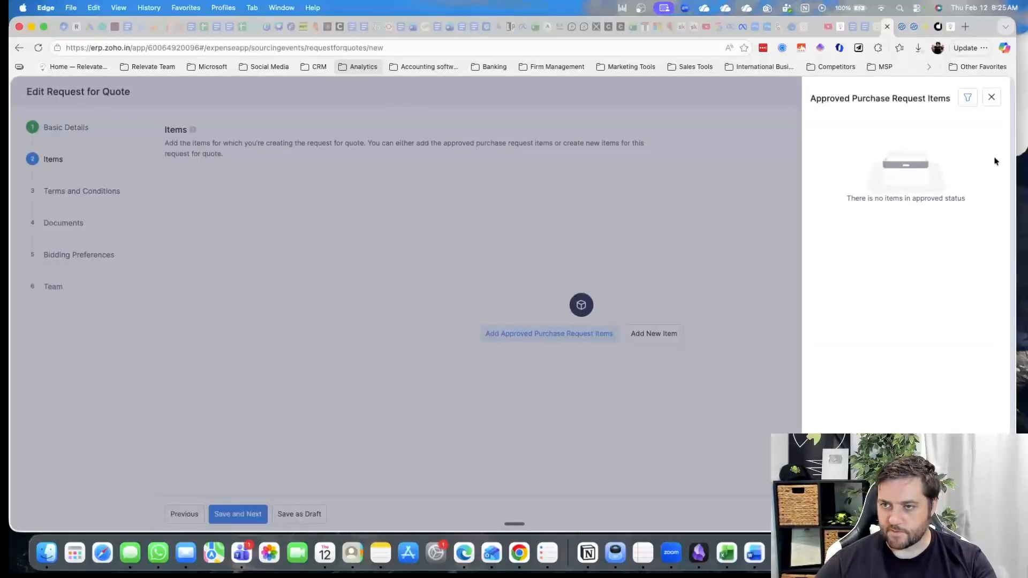
click(992, 98)
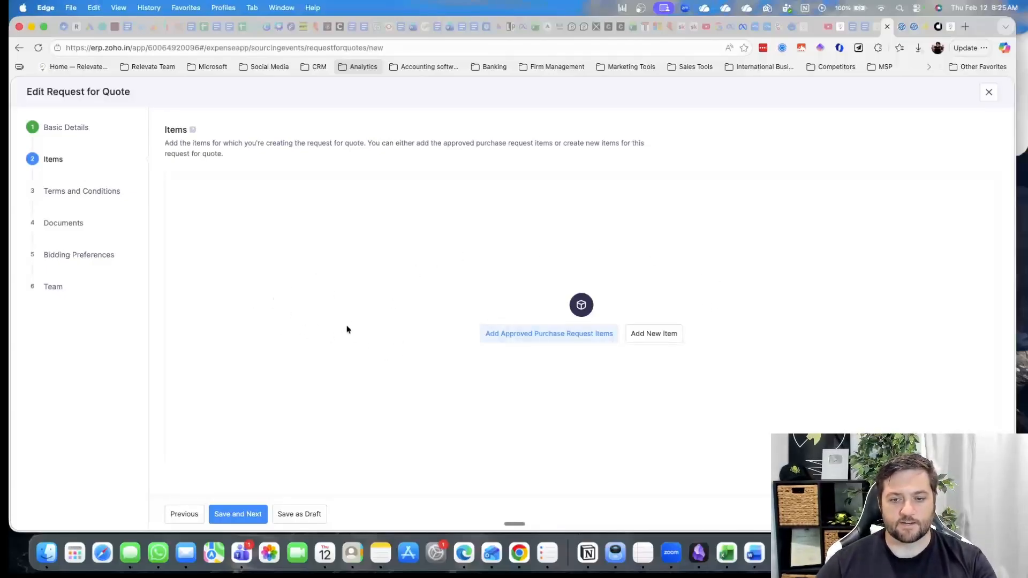
click(658, 334)
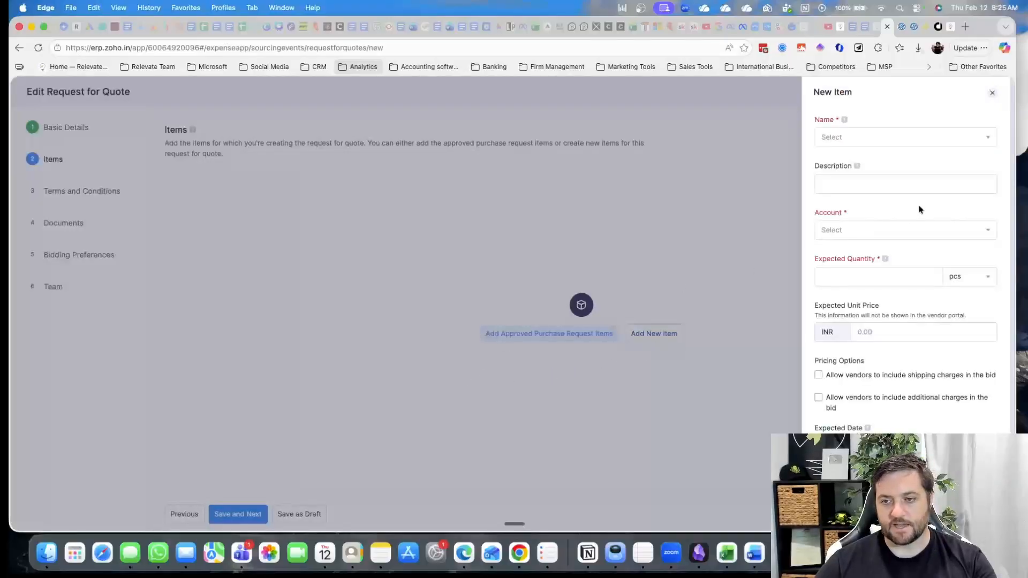
click(867, 140)
click(862, 237)
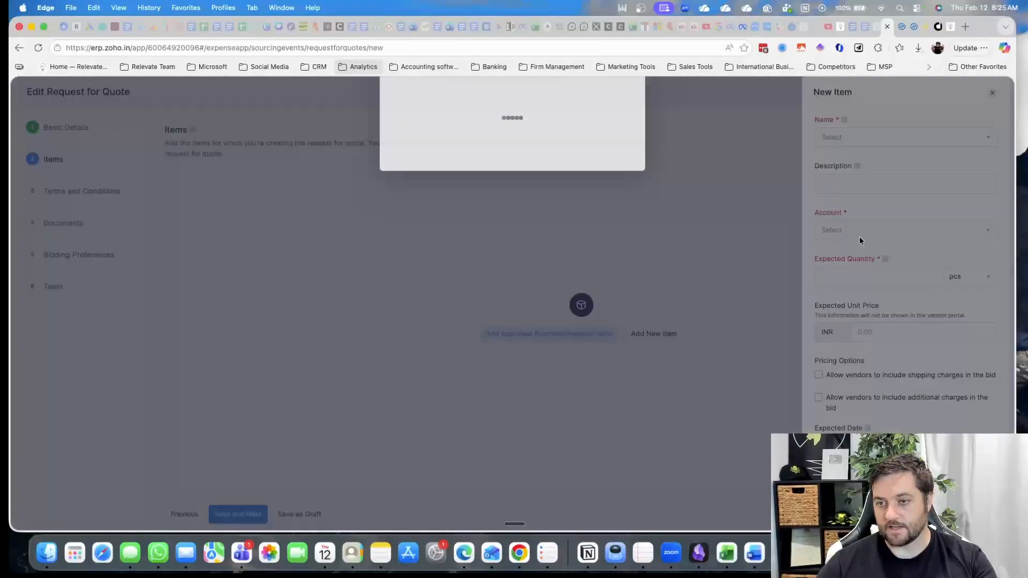
text(staples)
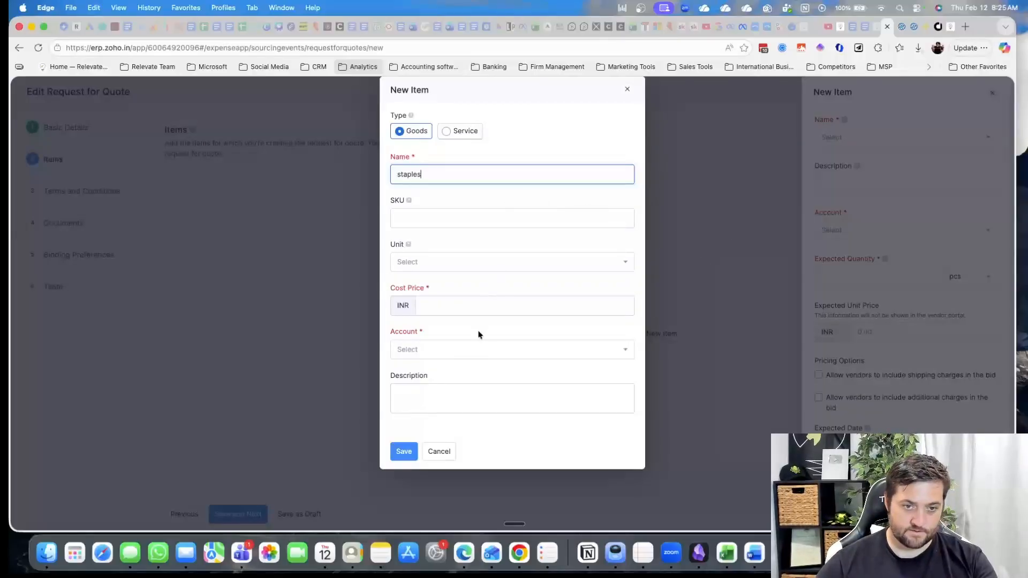
click(456, 306)
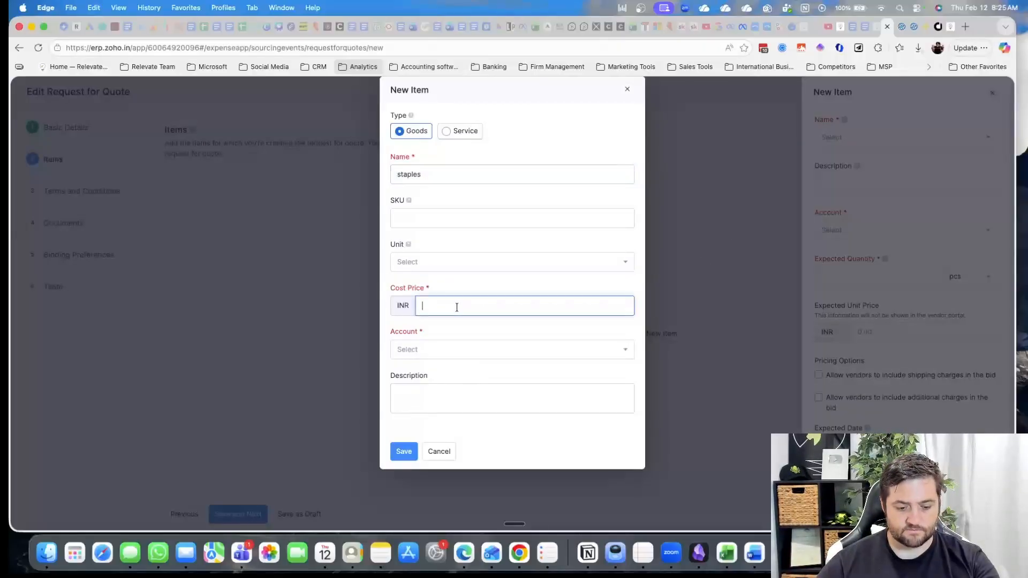
text(5)
click(435, 350)
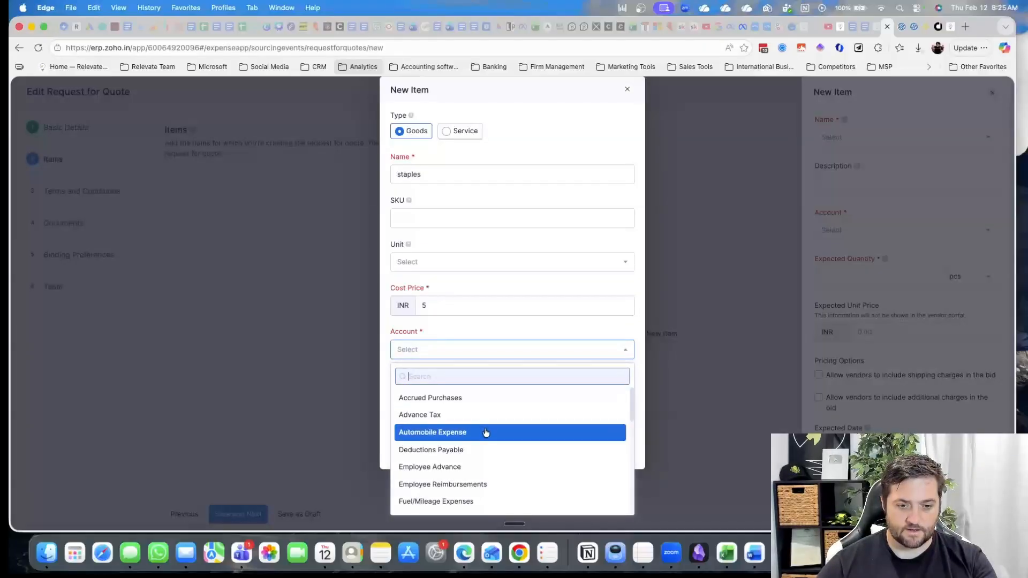
click(486, 399)
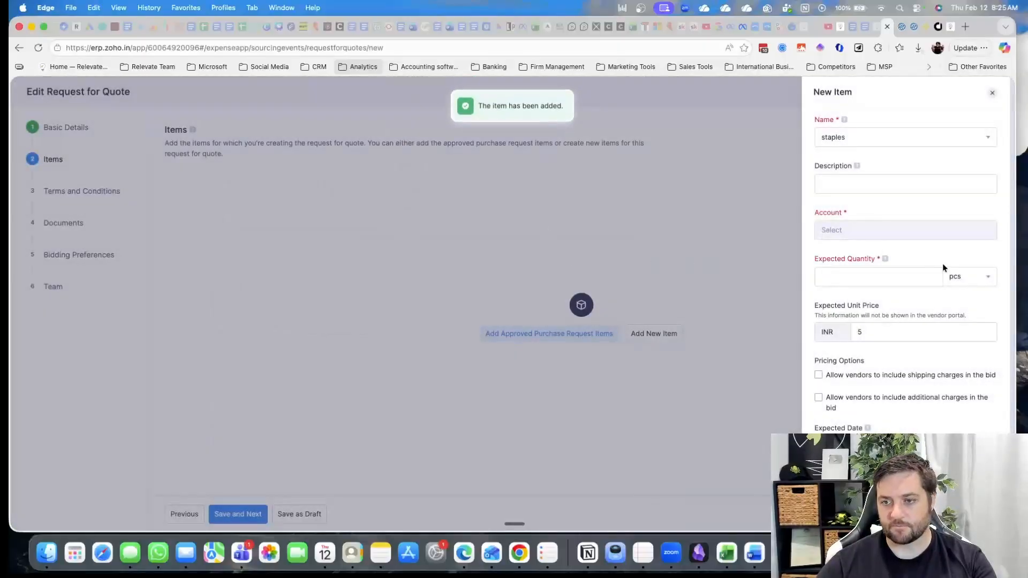
Set the expected quantity of the staples item to 5 with box as the unit.
click(851, 273)
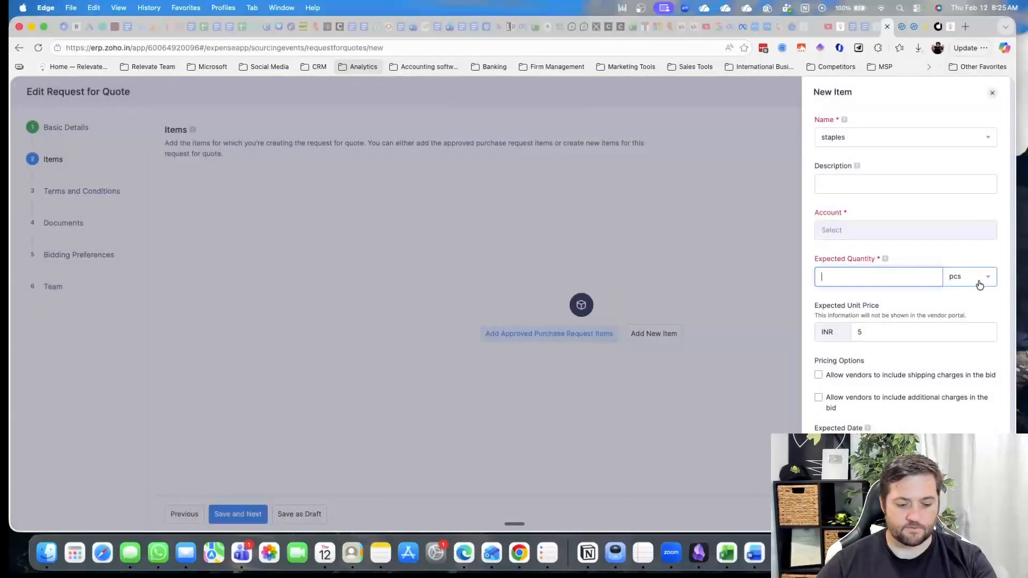
text(5)
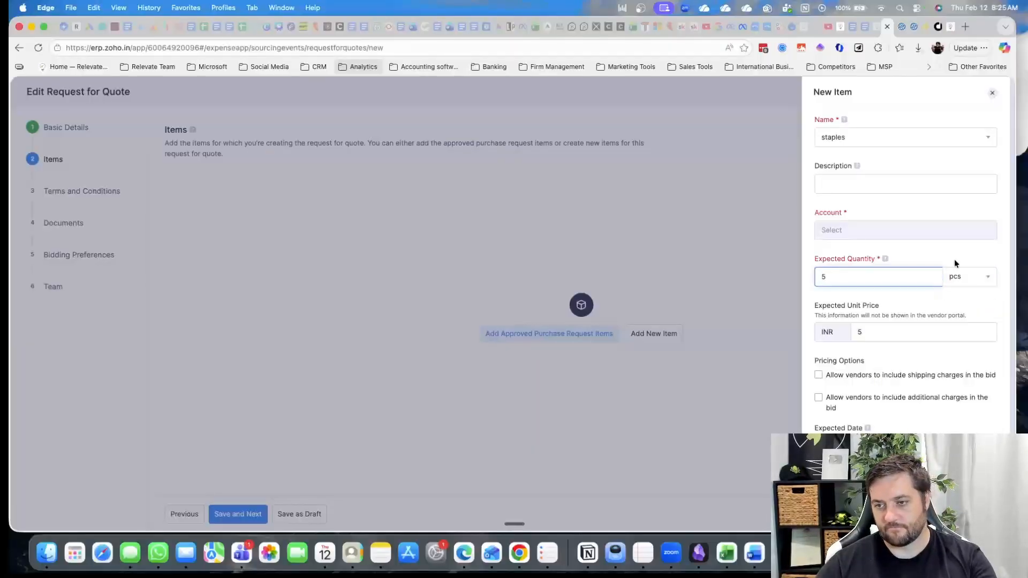
click(961, 276)
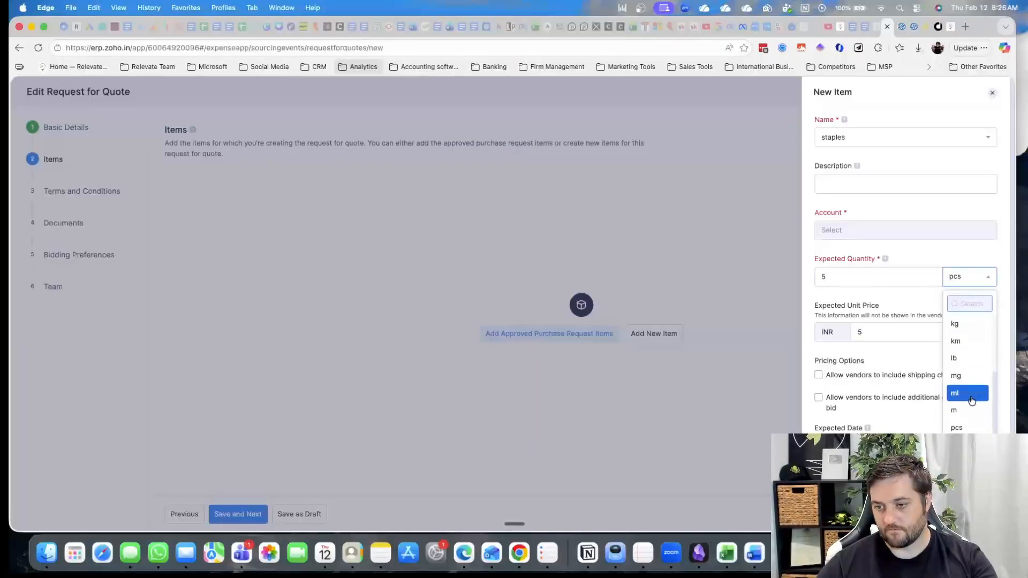
scroll(969, 416, down, 1)
scroll(964, 354, up, 3)
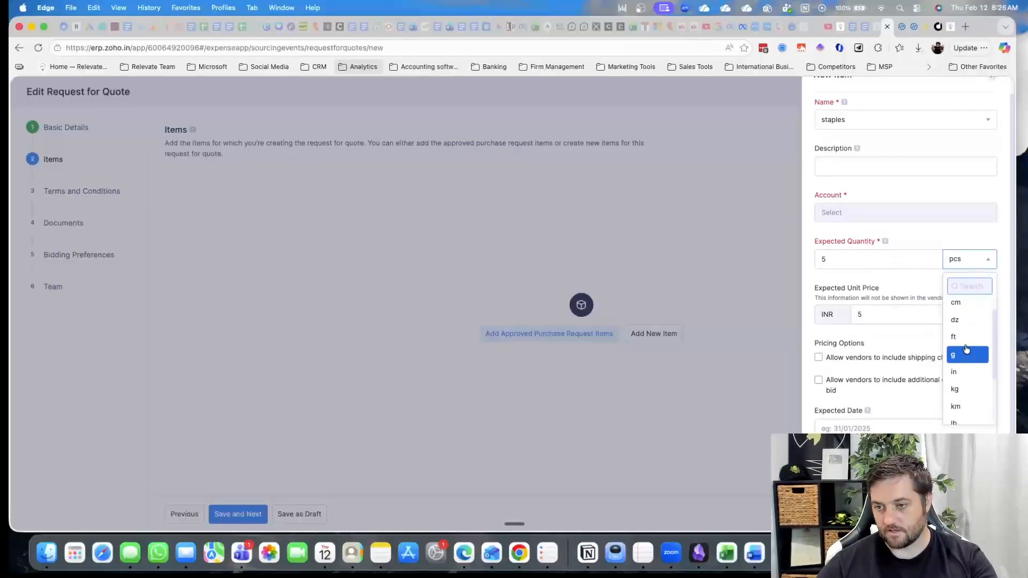
scroll(966, 349, up, 2)
click(964, 304)
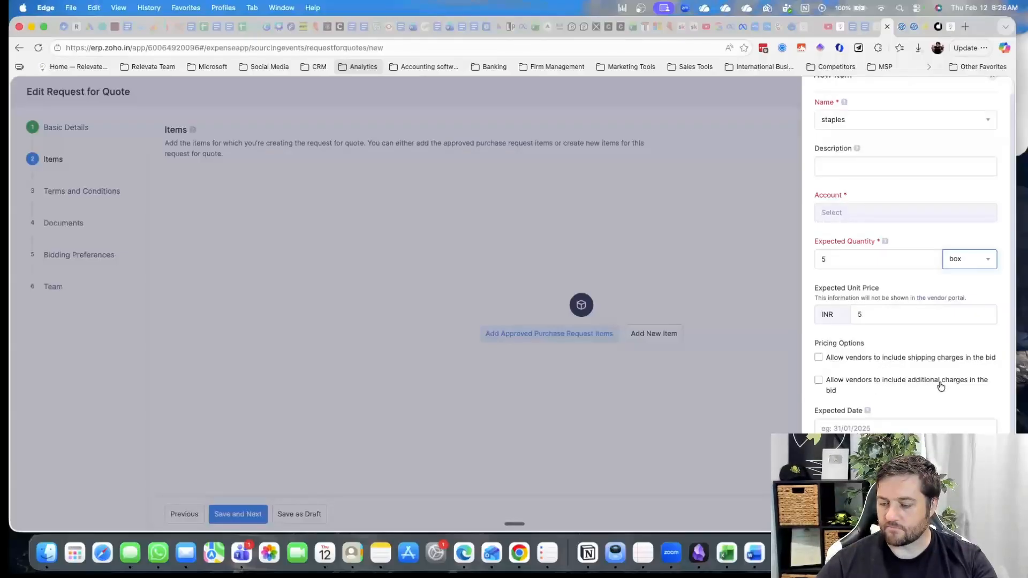
Allow vendors to include shipping charges and additional charges in the bid, and save the staples item to the request.
click(817, 357)
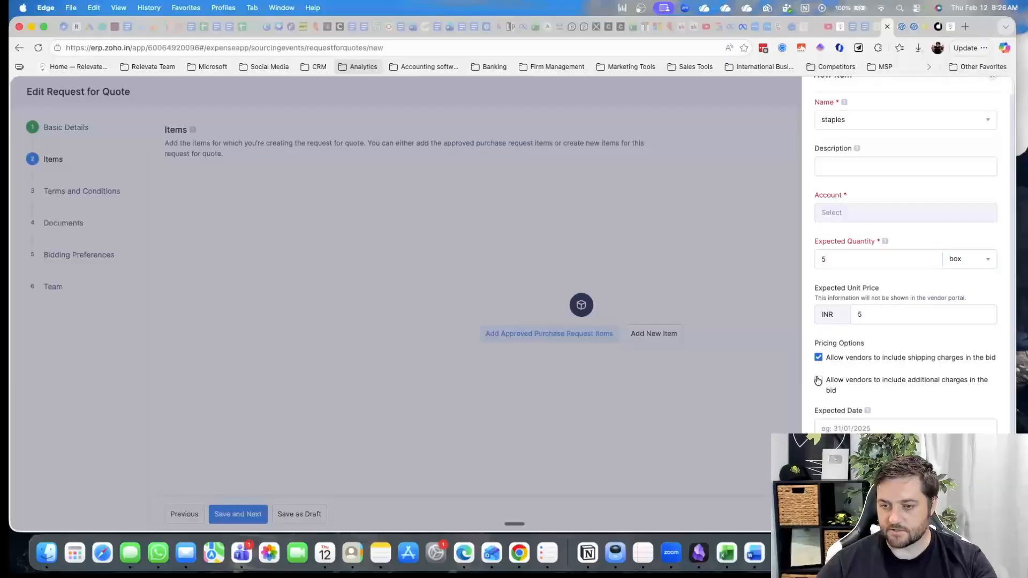
click(818, 380)
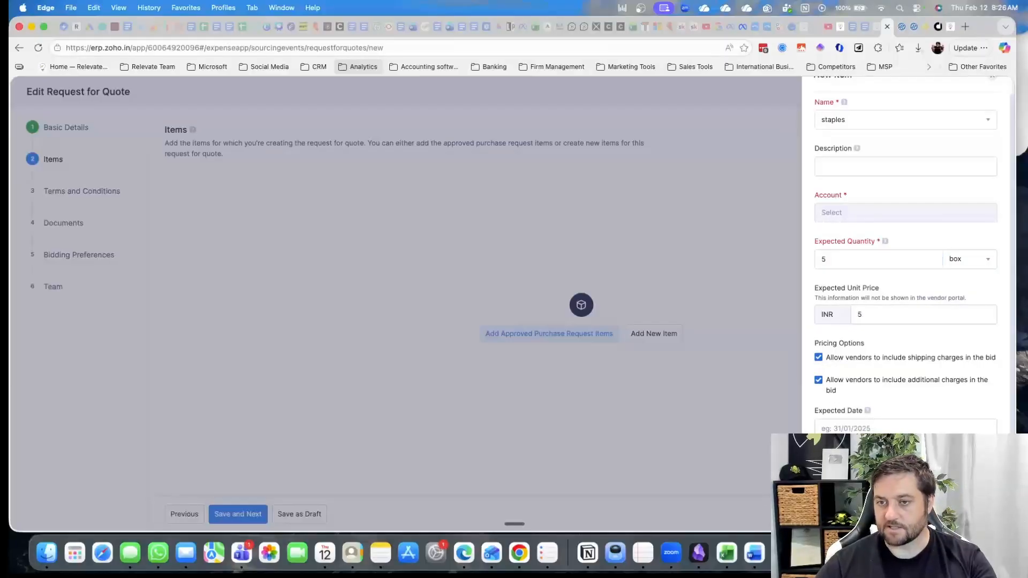
click(828, 514)
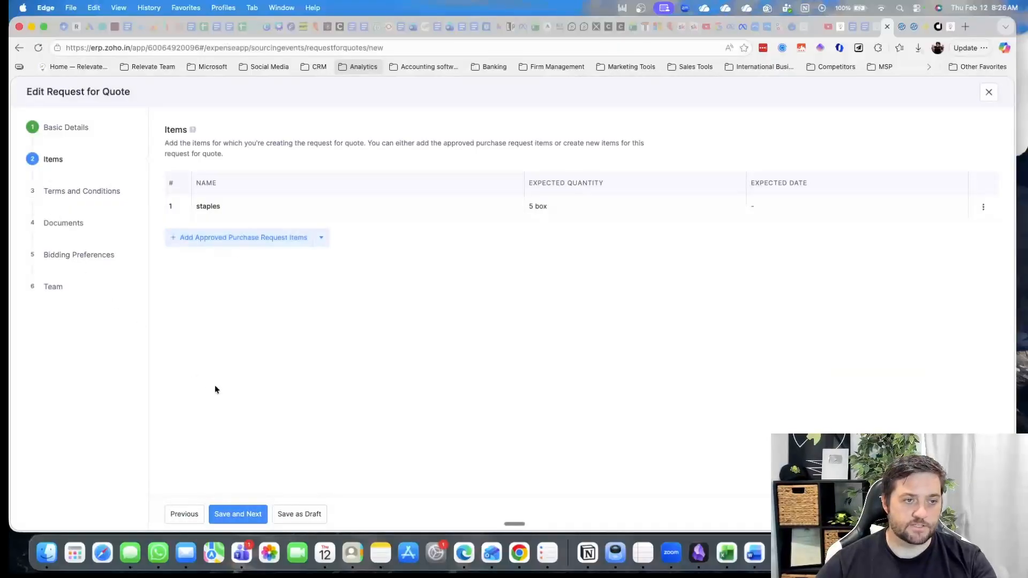
Enter asdf as the terms and conditions, and continue past the documents without adding any to reach the bidding preferences.
click(229, 514)
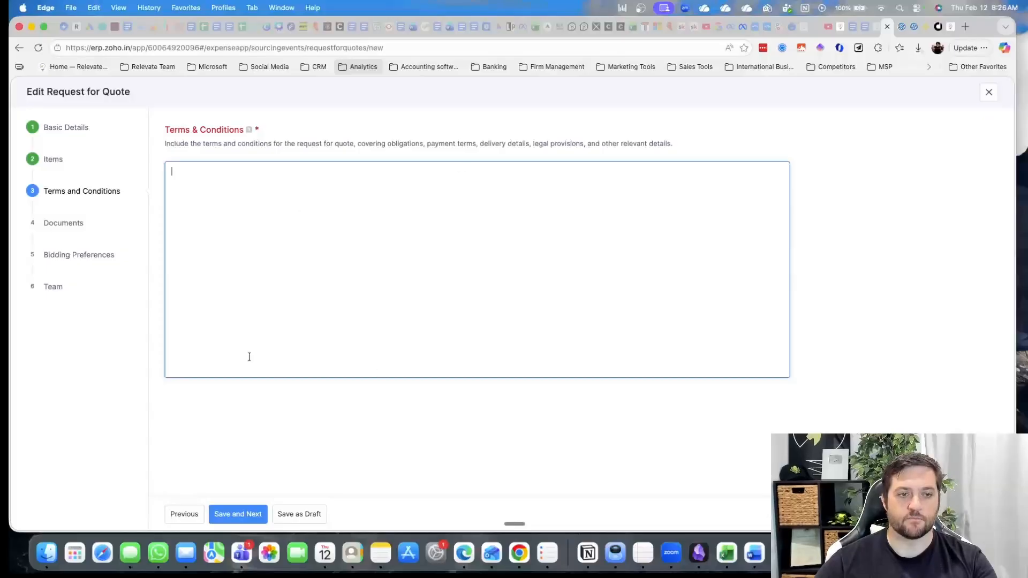
text(asdf)
click(237, 515)
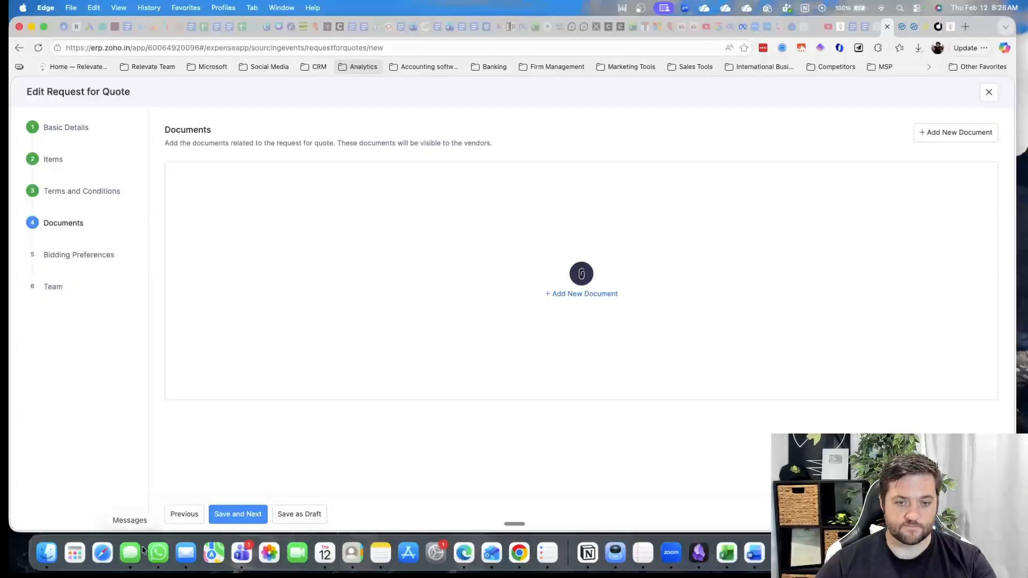
click(242, 516)
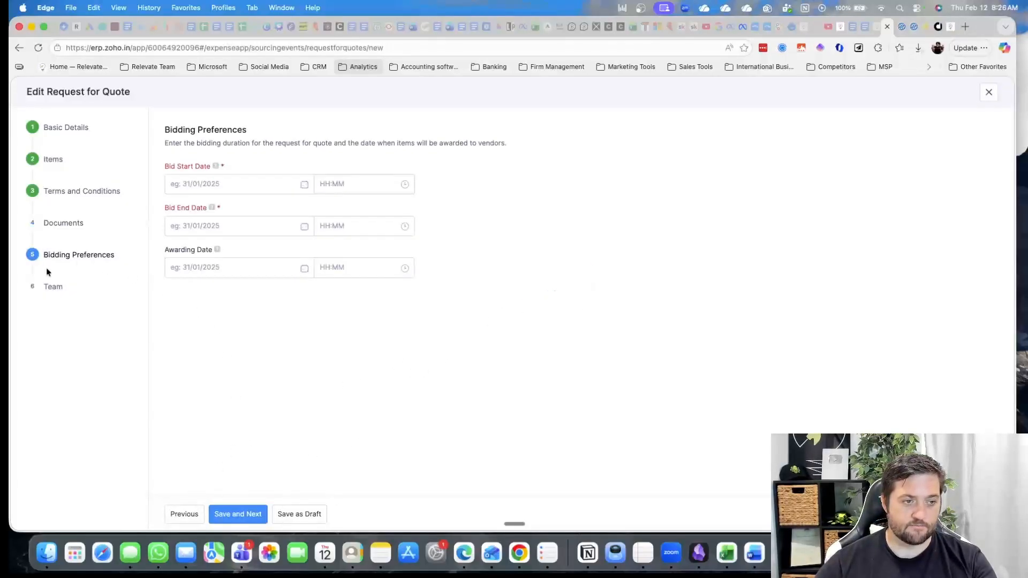
Set the bid start date to 12/02/2026, bid end date to 28/02/2026 and awarding date to 07/03/2026, and try to save.
click(227, 182)
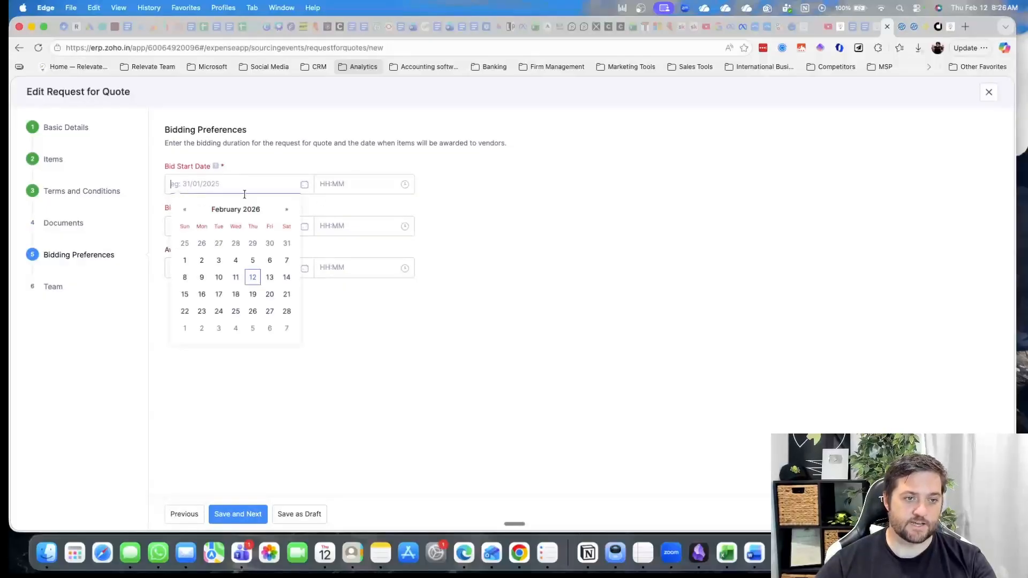
click(257, 275)
click(202, 226)
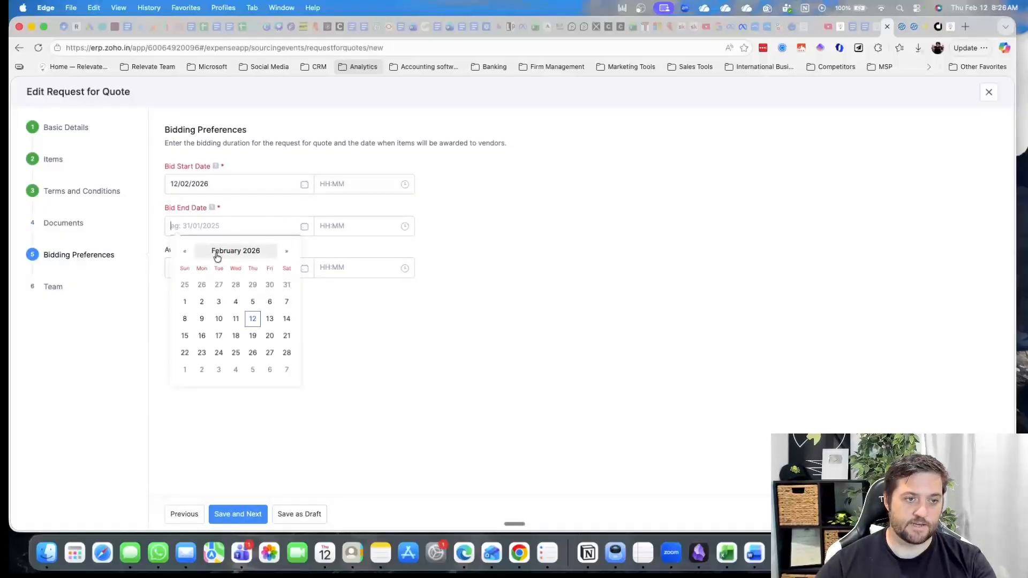
click(285, 352)
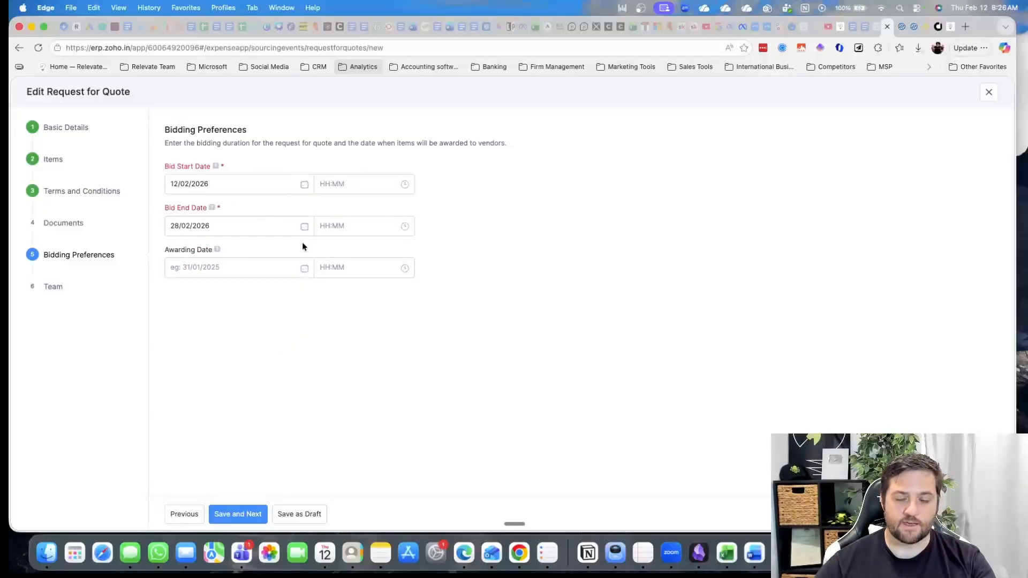
click(186, 268)
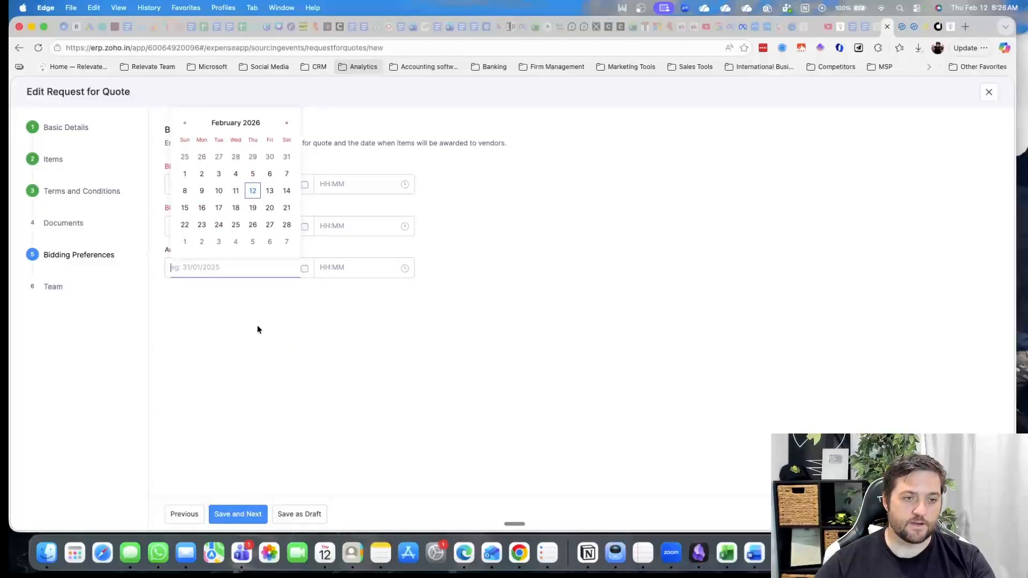
click(285, 243)
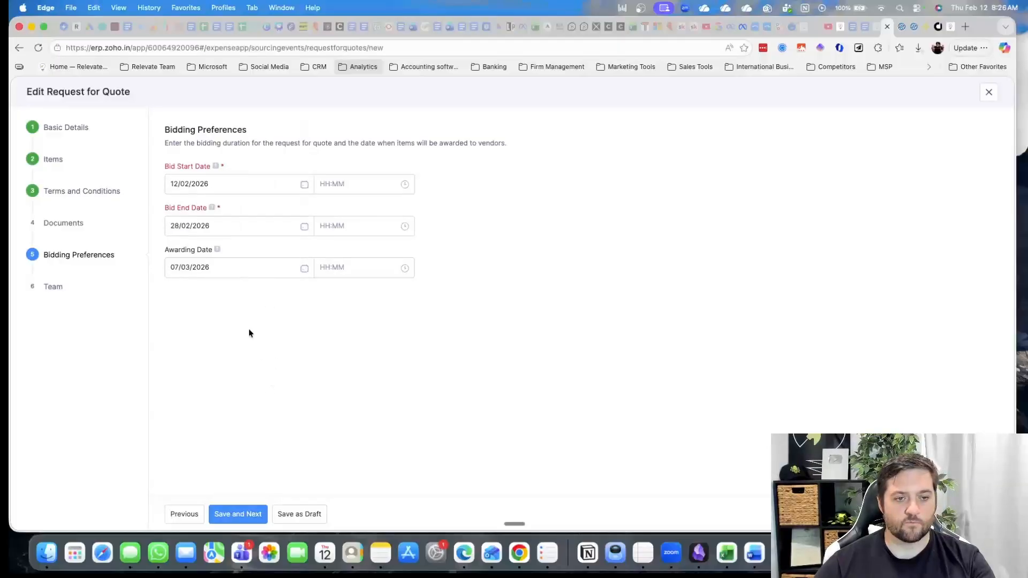
click(238, 513)
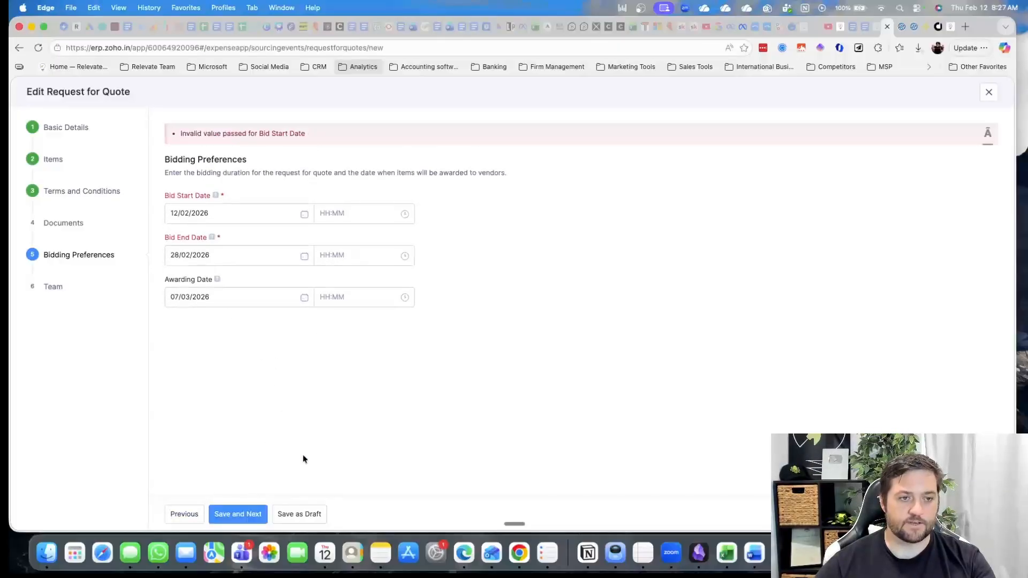
Try to save the bidding preferences with bid start date 11/02/2026 and bid end date 04/02/2026.
click(195, 210)
click(237, 305)
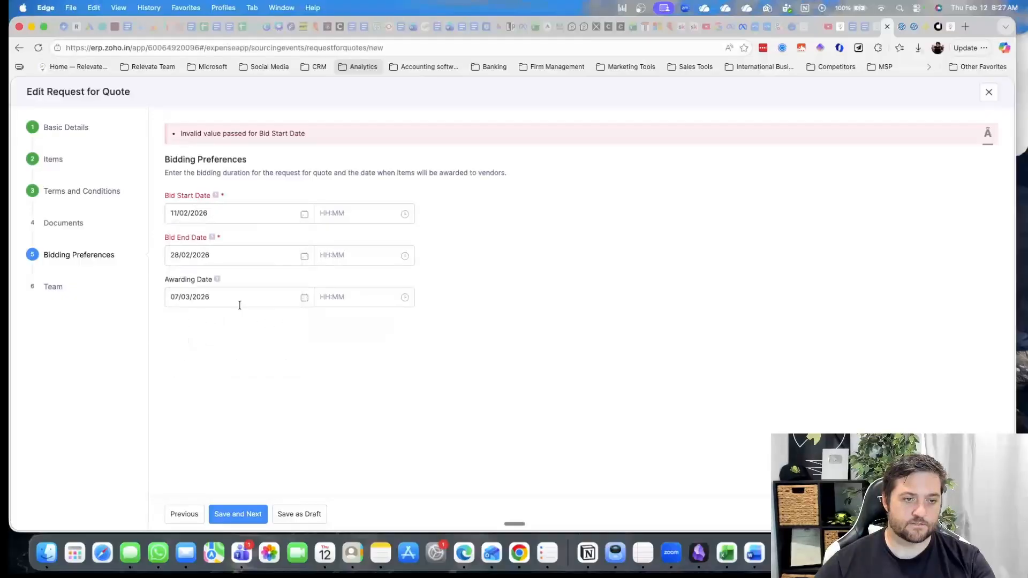
click(236, 519)
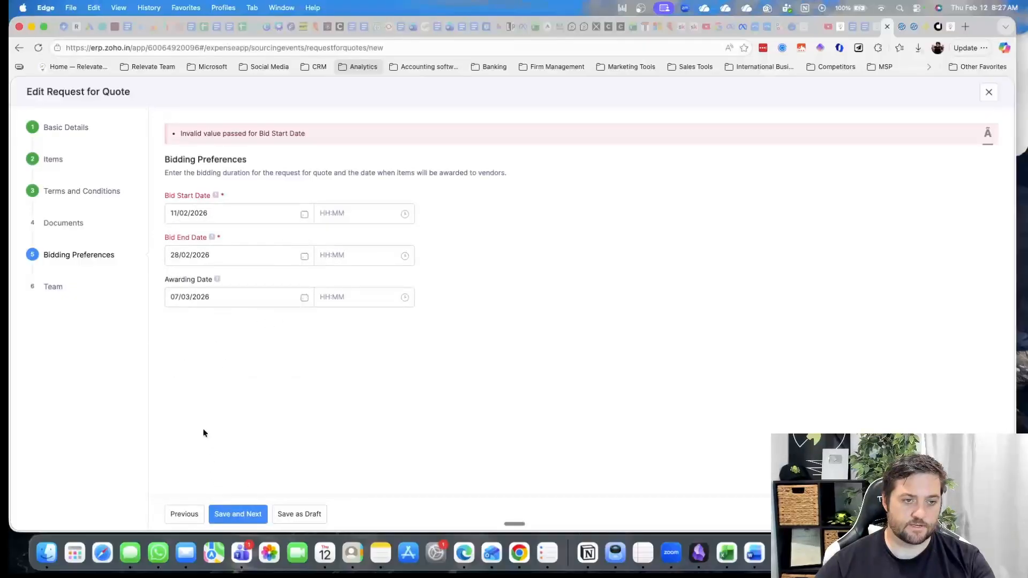
click(182, 263)
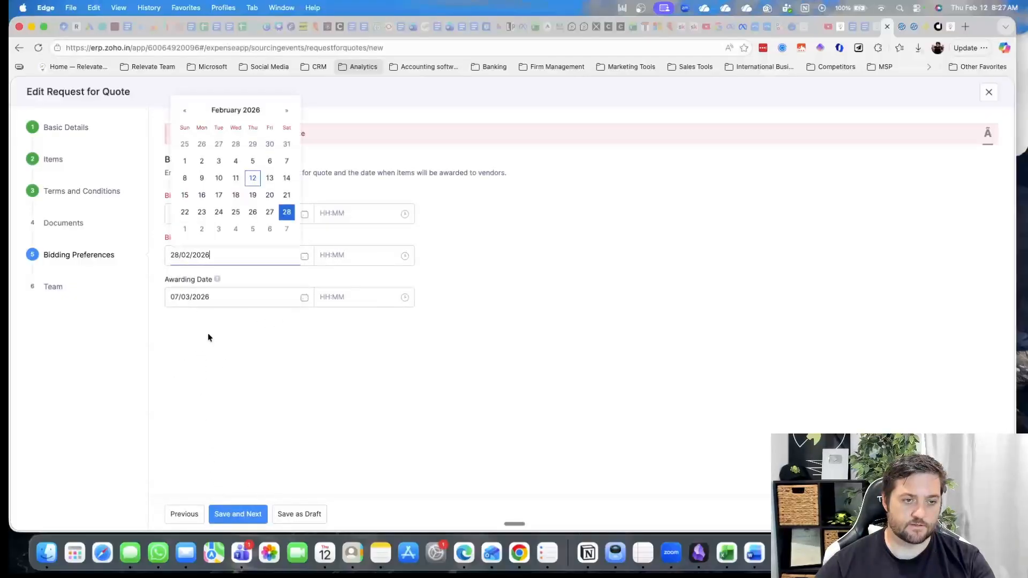
click(236, 159)
click(239, 514)
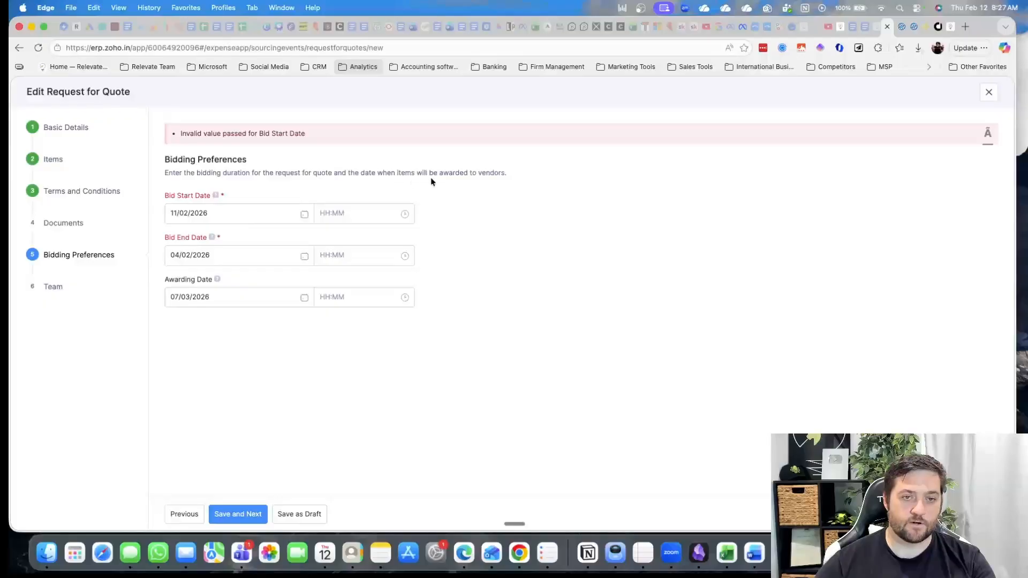
Try to choose a time for the bid start and bid end dates.
mouse_move(214, 199)
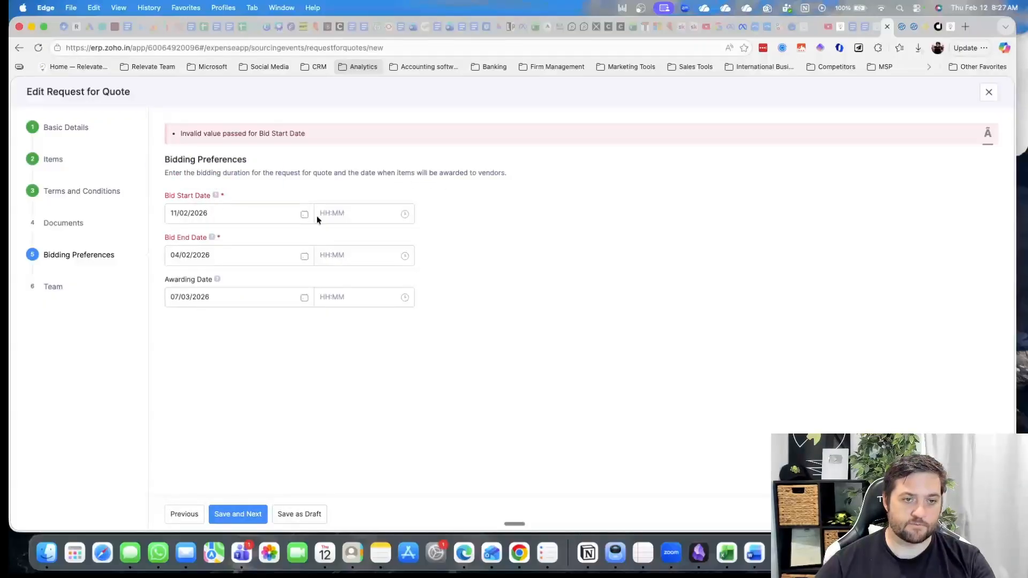
click(336, 213)
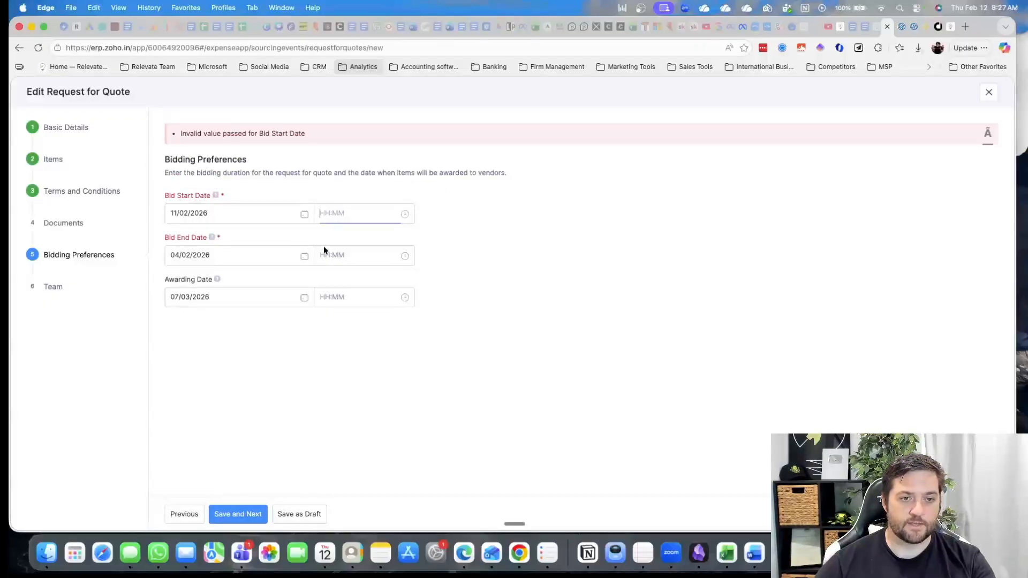
click(407, 215)
click(356, 256)
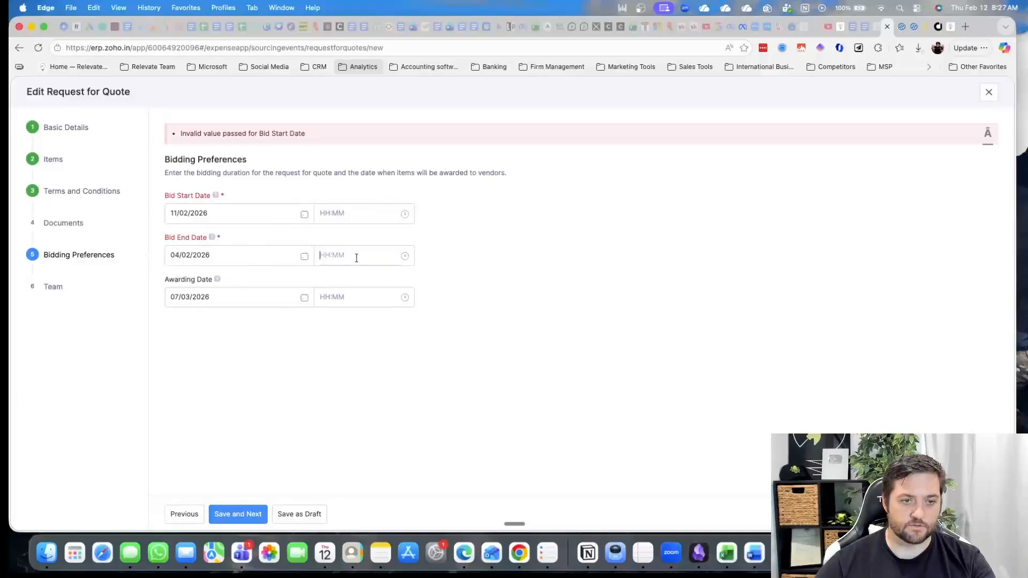
click(344, 213)
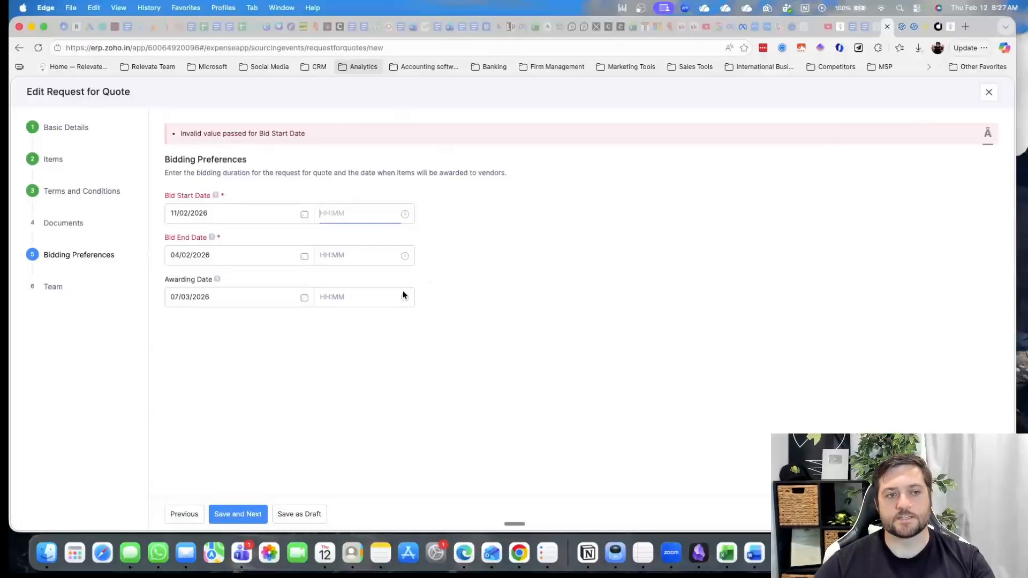
Close the request for quote form without saving the bidding preferences, and review the details of the staples draft.
click(987, 95)
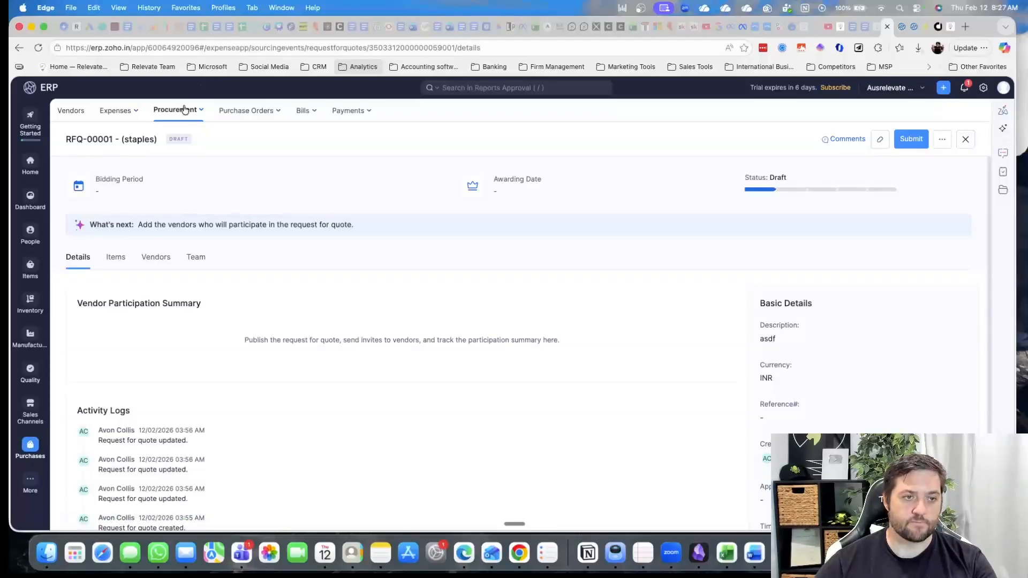
scroll(313, 273, down, 3)
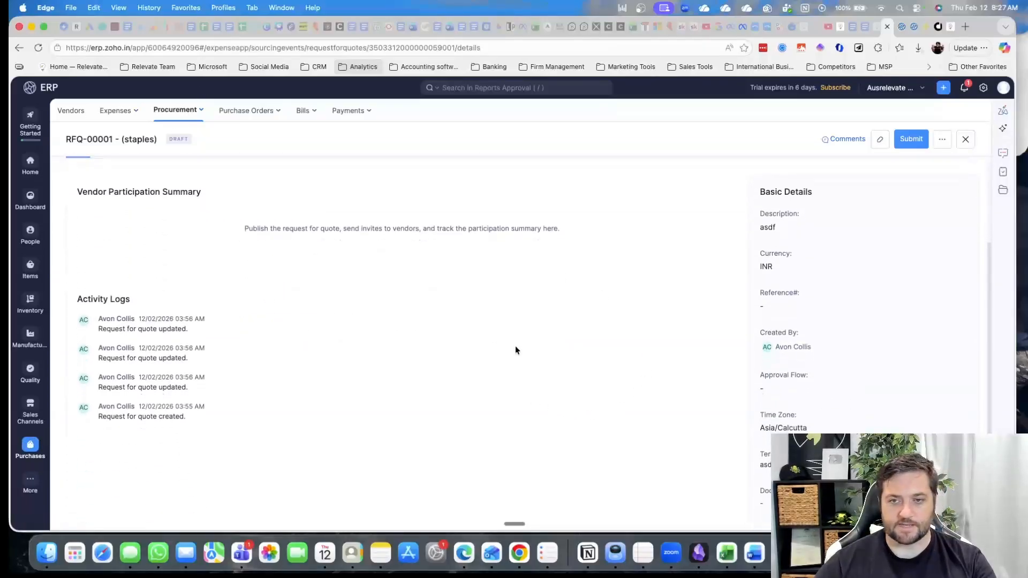
scroll(515, 345, up, 3)
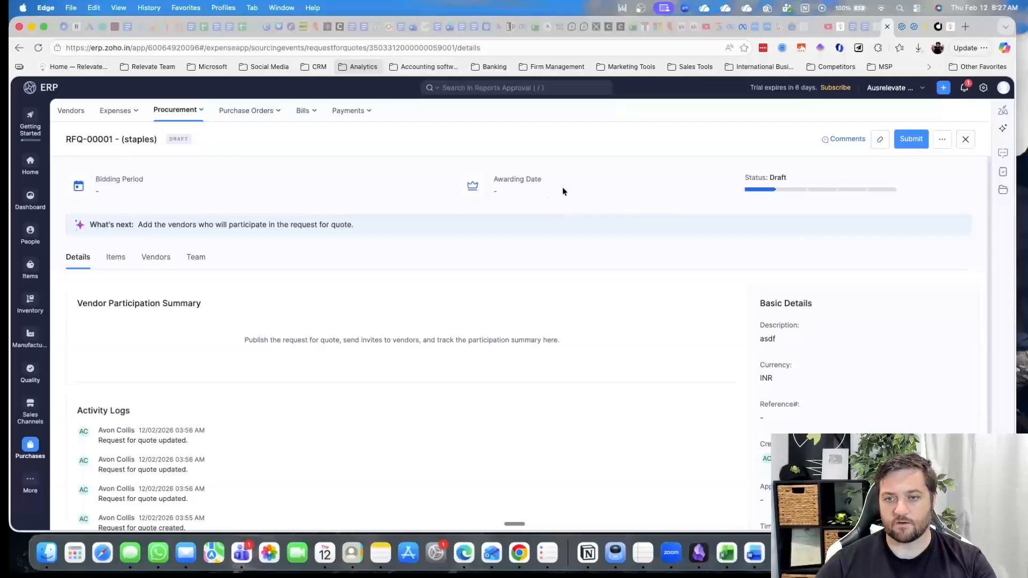
View the bills page and look through the options for purchase orders, bills and payments.
click(249, 110)
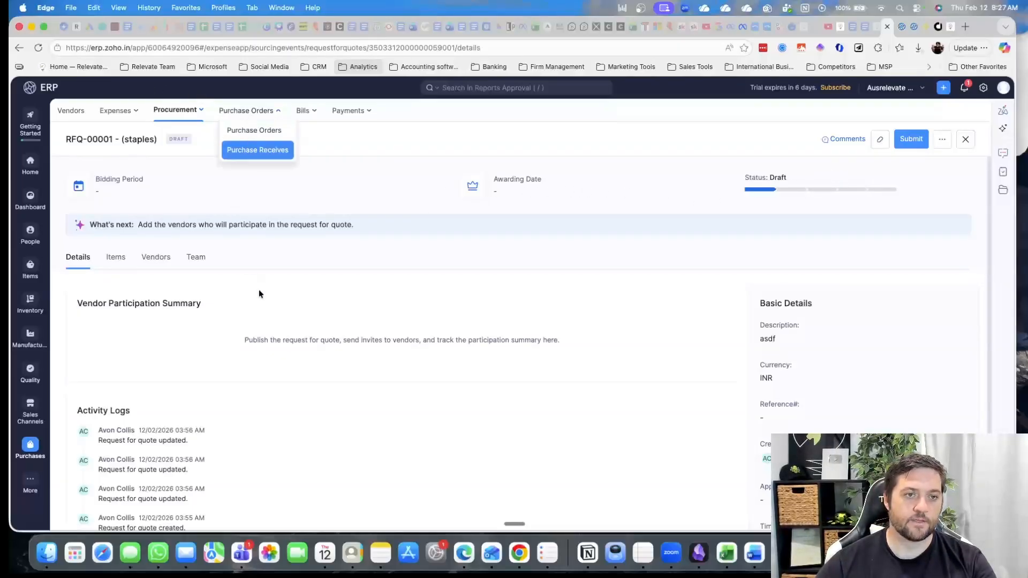
click(303, 111)
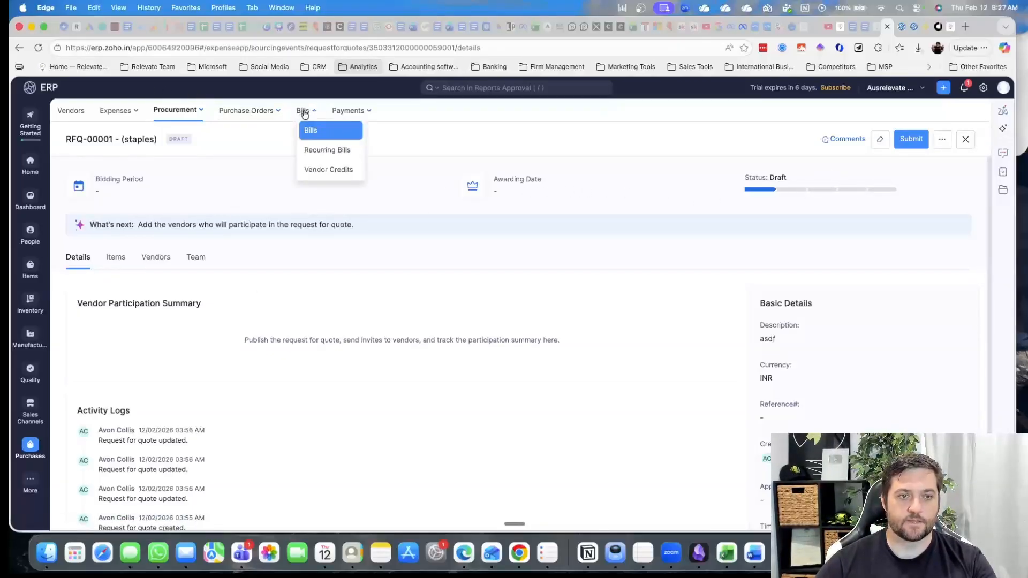
click(331, 133)
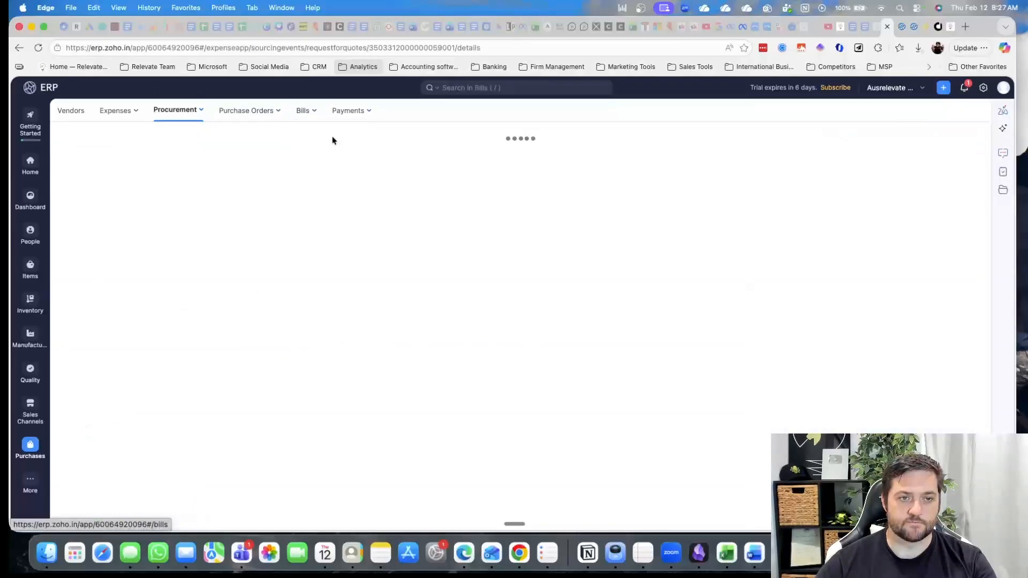
click(303, 110)
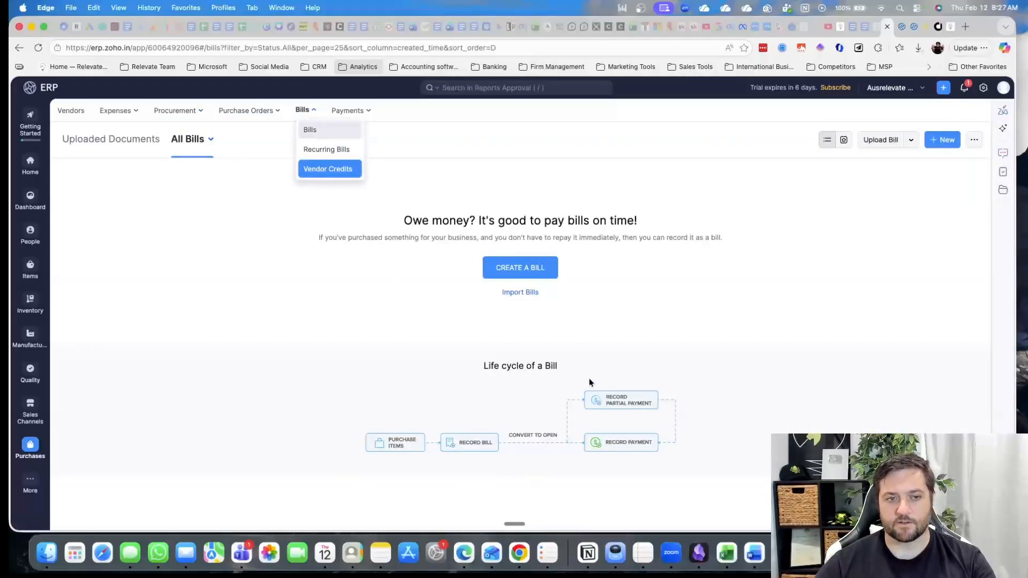
click(351, 111)
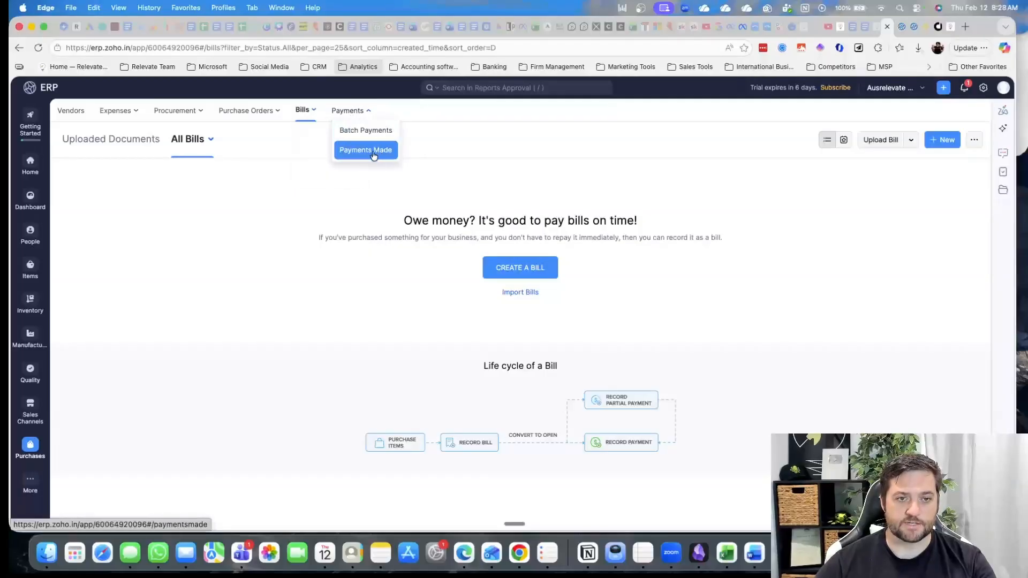
Open Travel & Expense and examine the trips overview, its approval workflow and the quick access options.
click(30, 481)
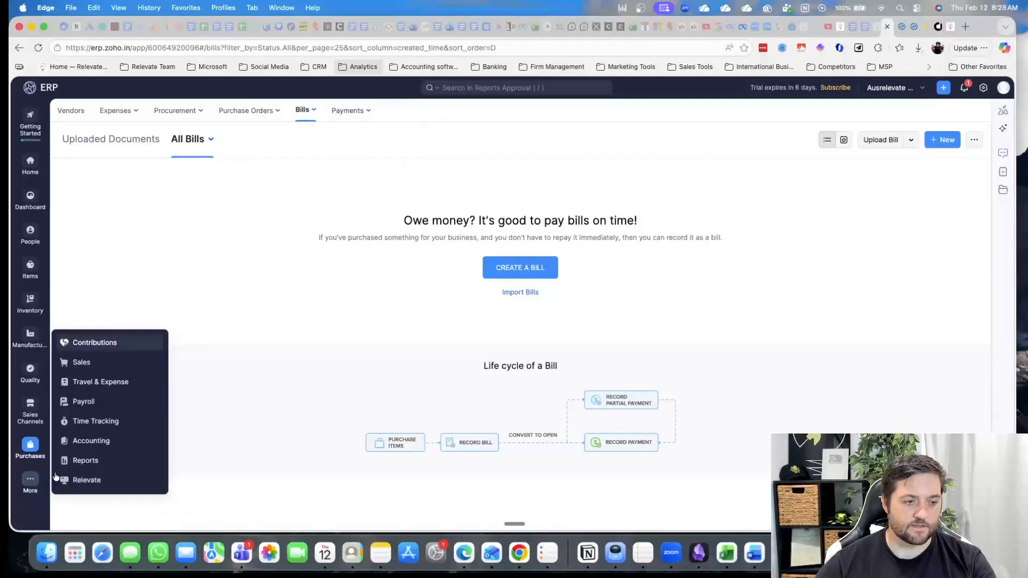
click(121, 383)
scroll(165, 315, down, 10)
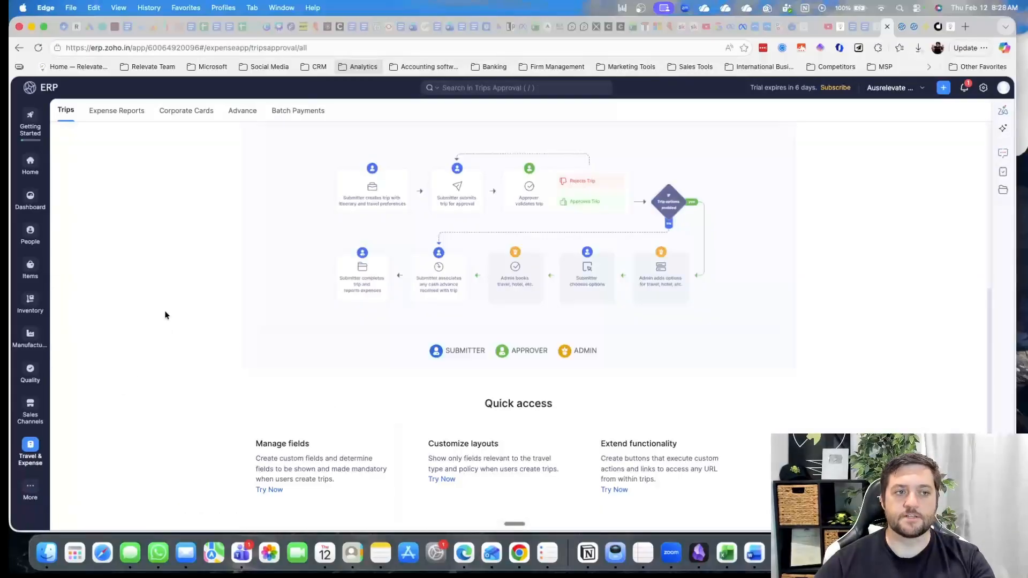
scroll(165, 315, down, 3)
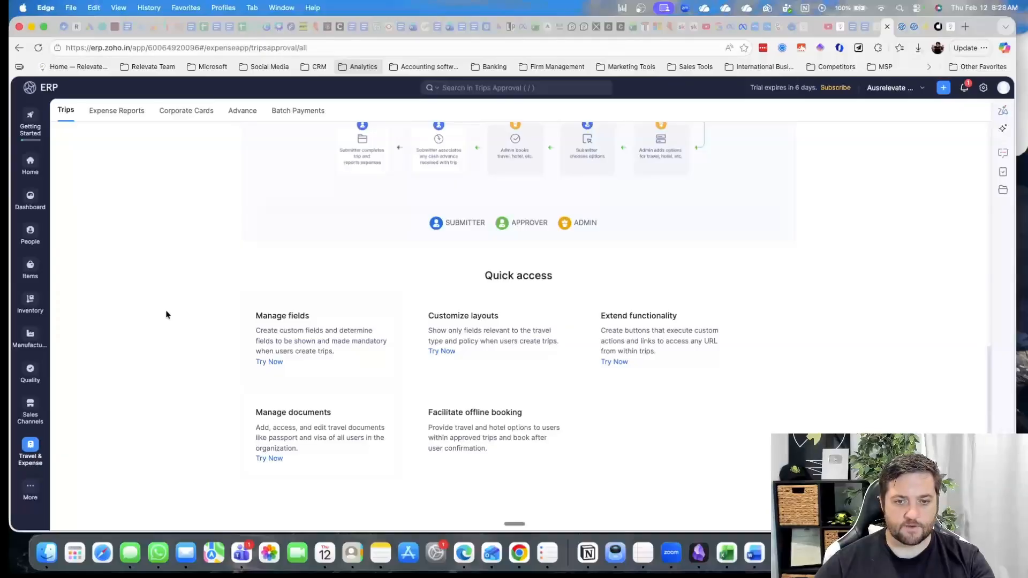
scroll(374, 315, up, 15)
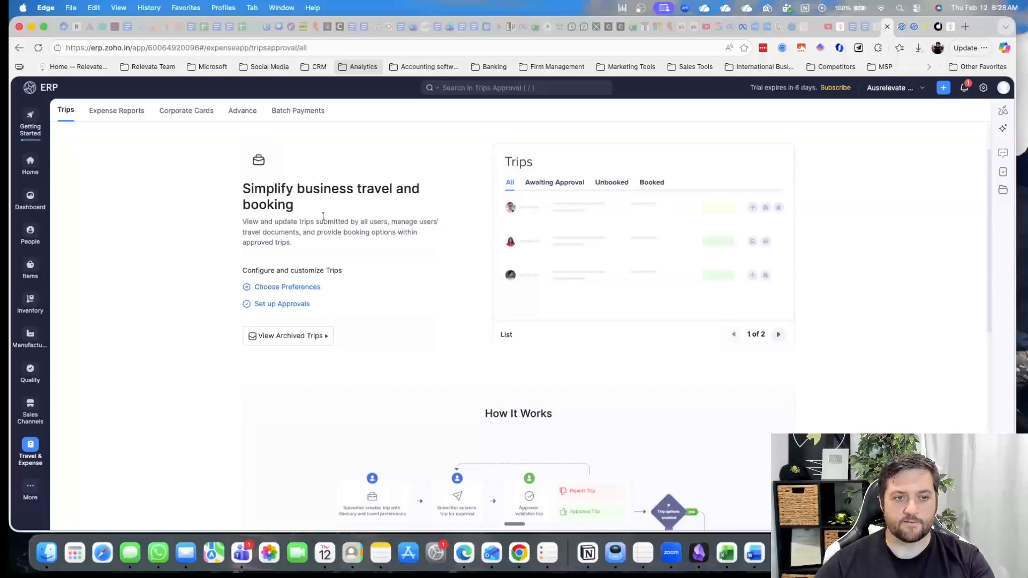
scroll(377, 308, down, 5)
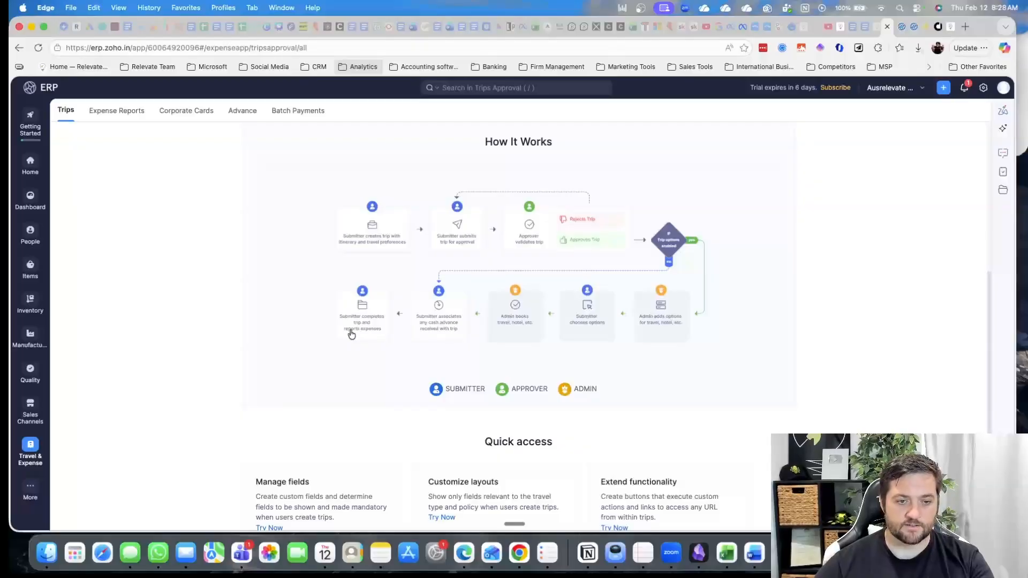
scroll(143, 387, down, 5)
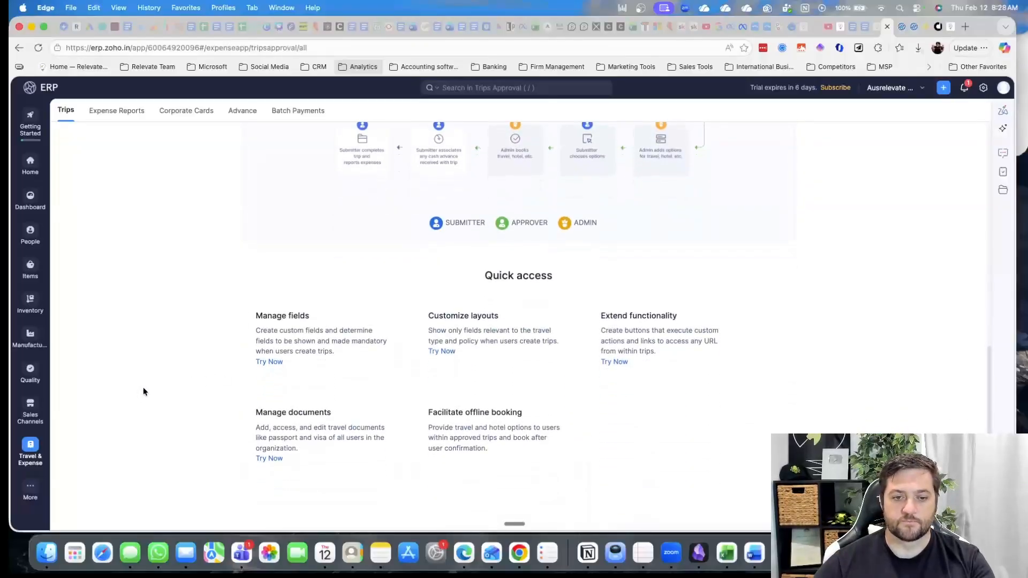
scroll(143, 387, up, 10)
Review the expense reports overview in Travel & Expense.
click(115, 111)
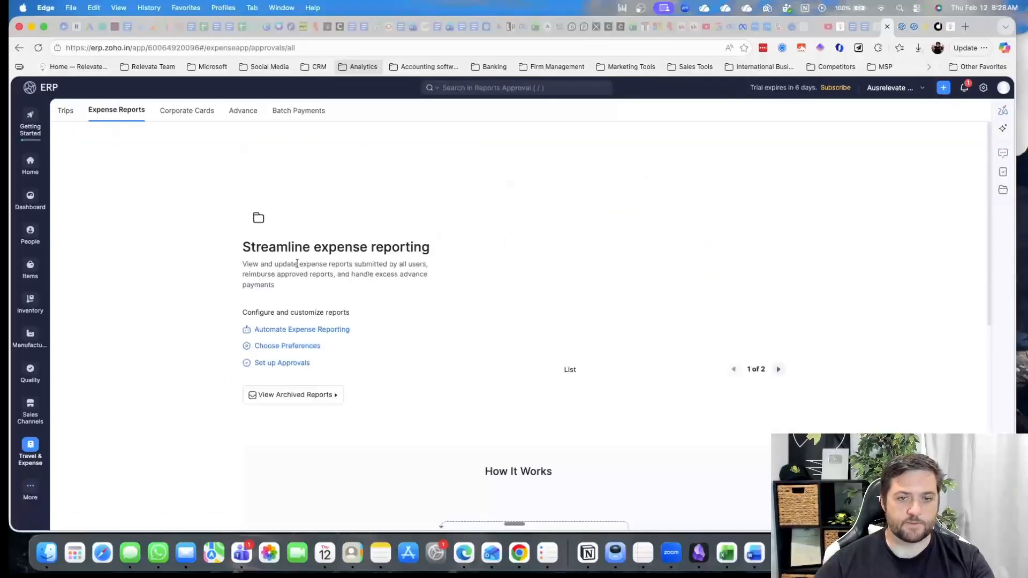
scroll(188, 278, down, 1)
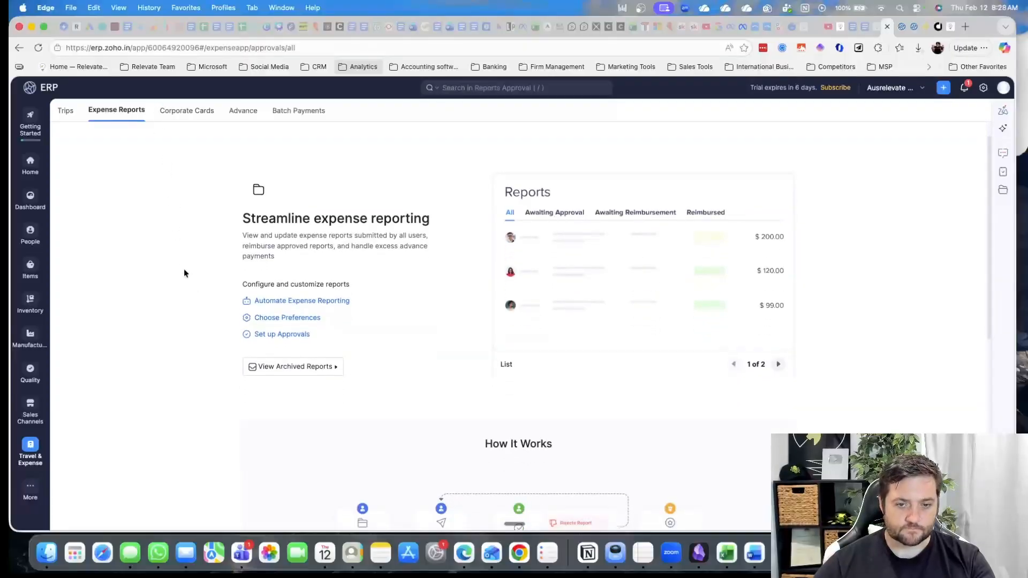
scroll(184, 273, down, 5)
scroll(180, 271, up, 6)
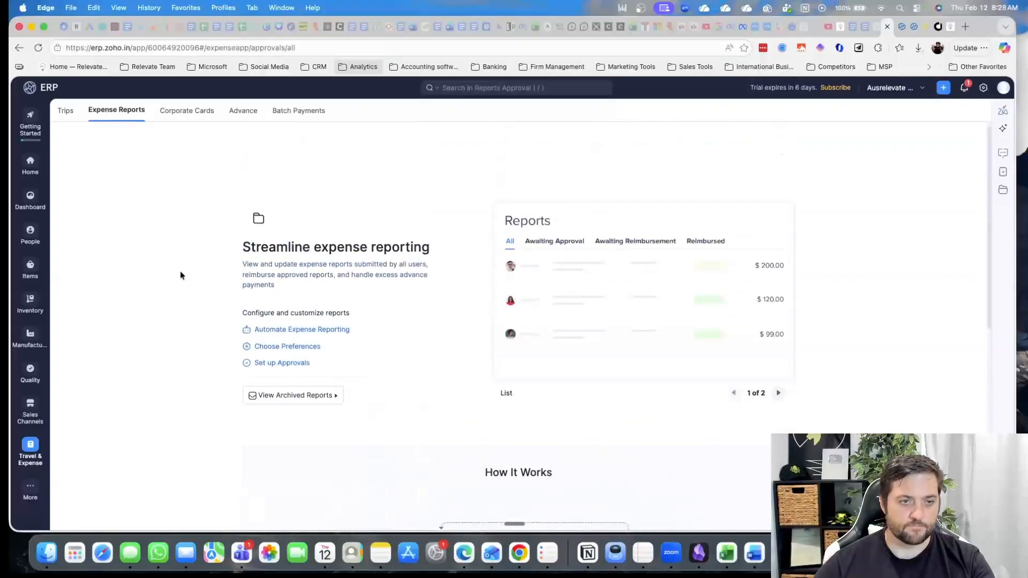
Review the corporate cards overview and the reasons given for connecting cards.
click(161, 109)
scroll(194, 272, down, 12)
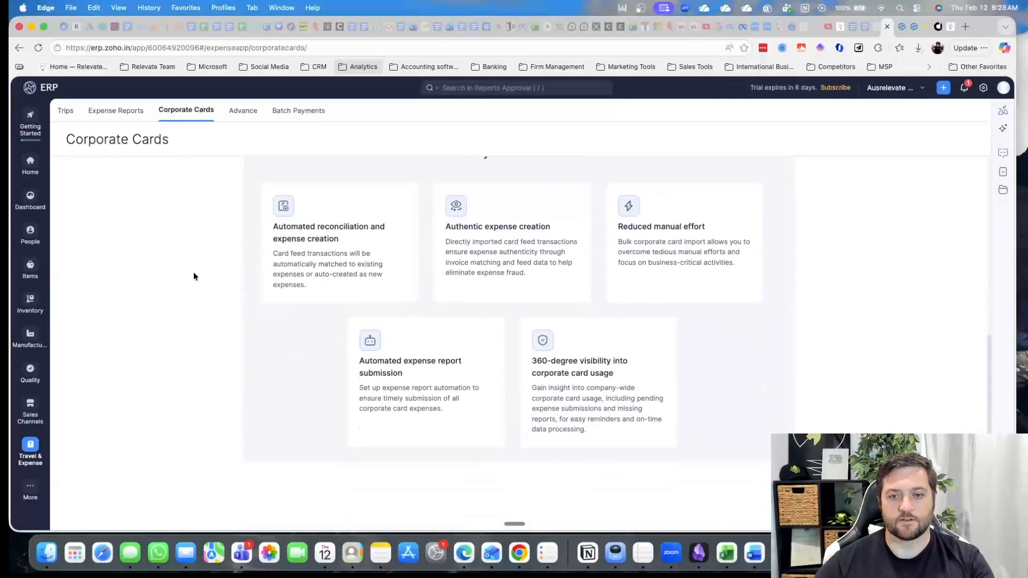
scroll(198, 272, up, 12)
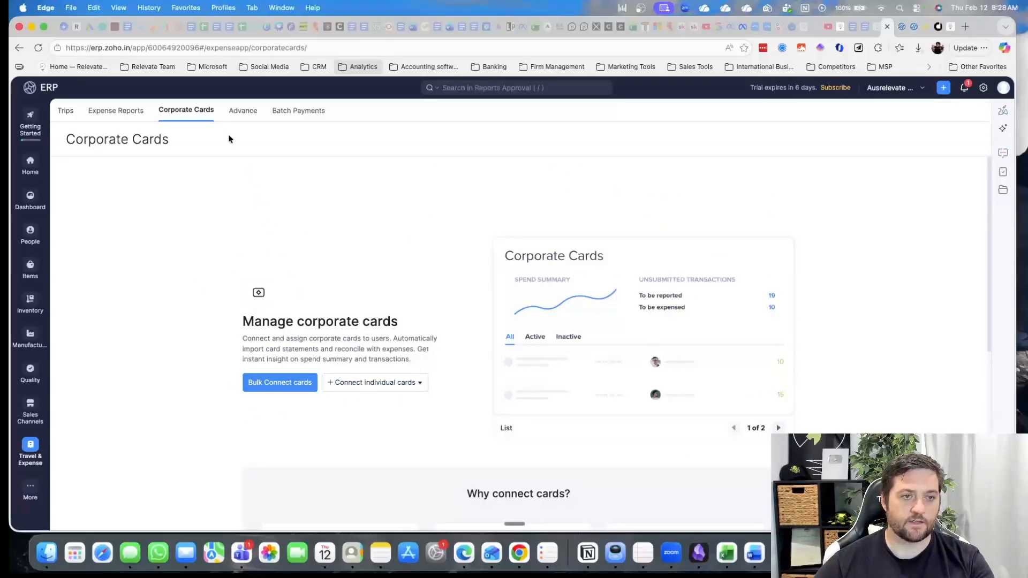
View the cash advances and batch payments pages, and inspect the new batch form without creating a batch.
click(242, 111)
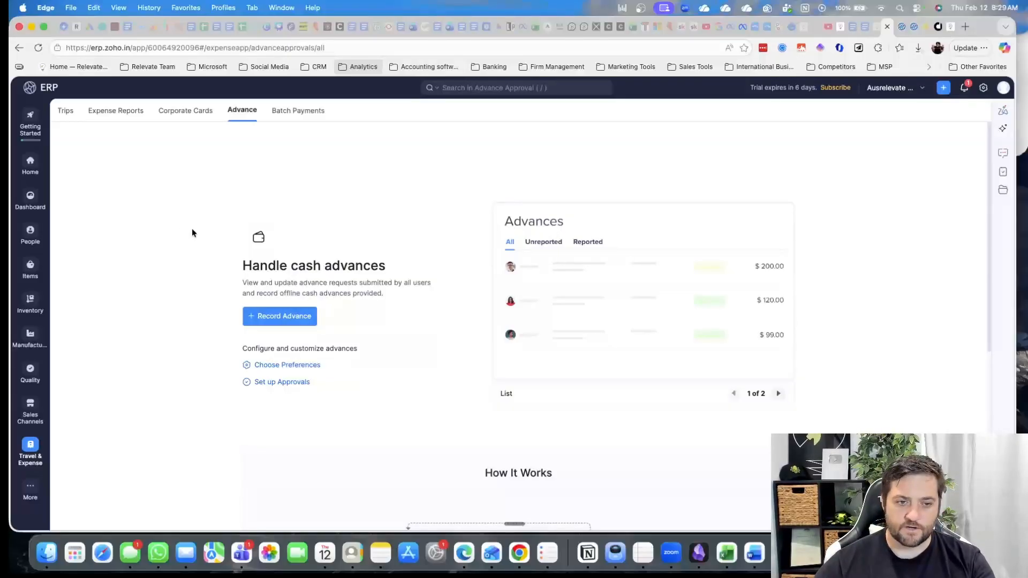
click(288, 110)
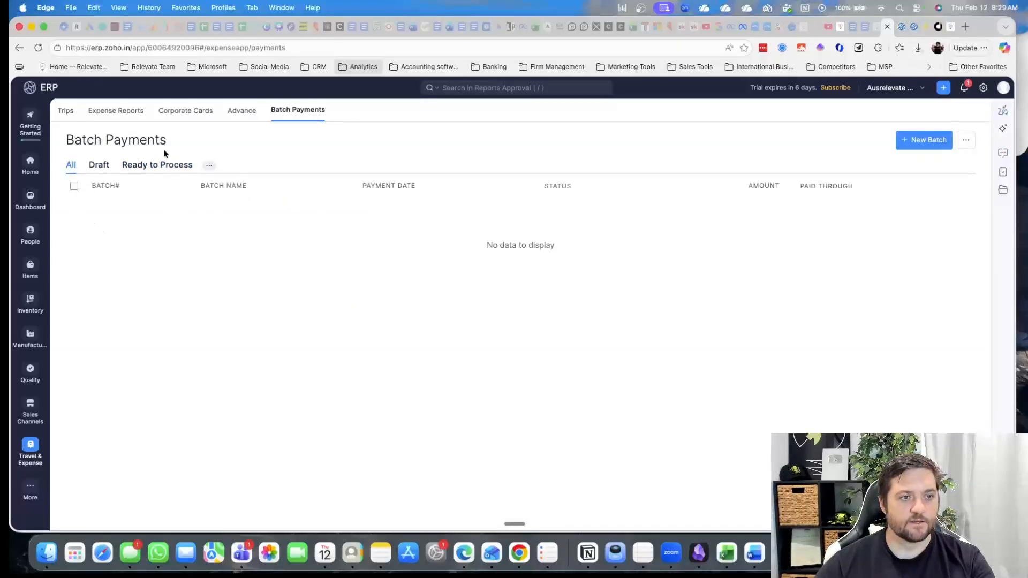
click(904, 145)
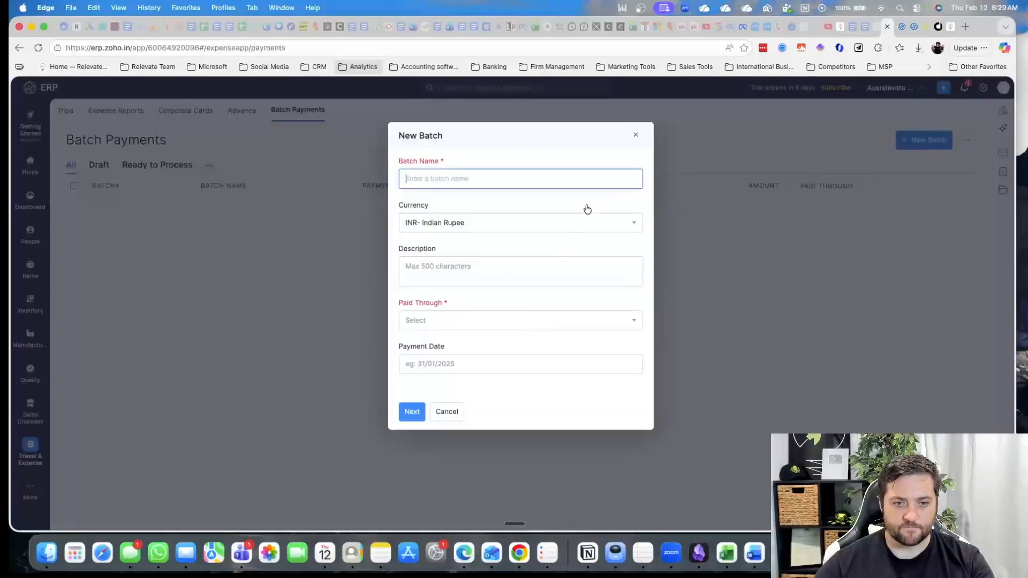
click(636, 135)
Open Payroll, go to its setup checklist and review the payroll configuration tasks.
click(30, 487)
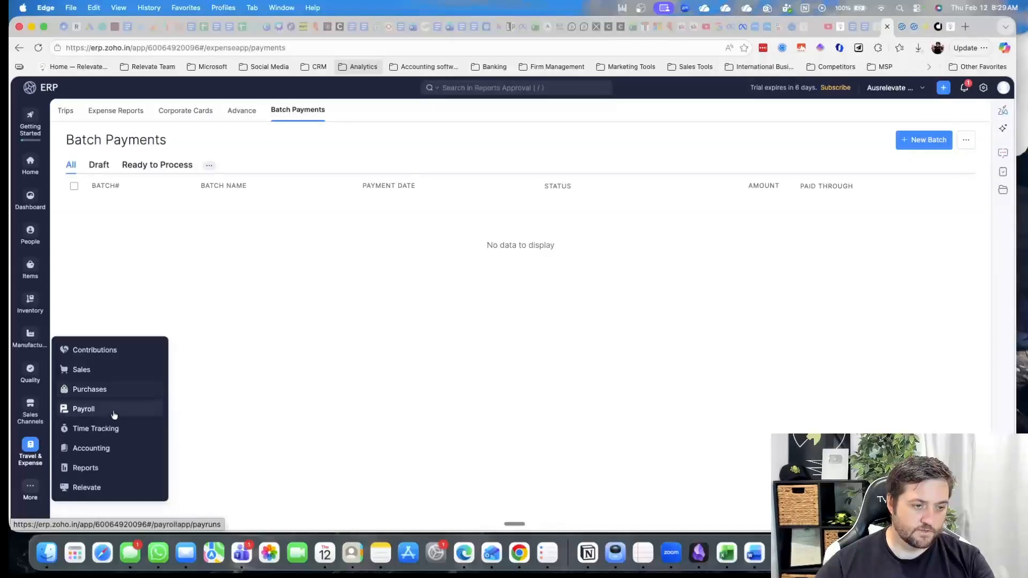
click(113, 412)
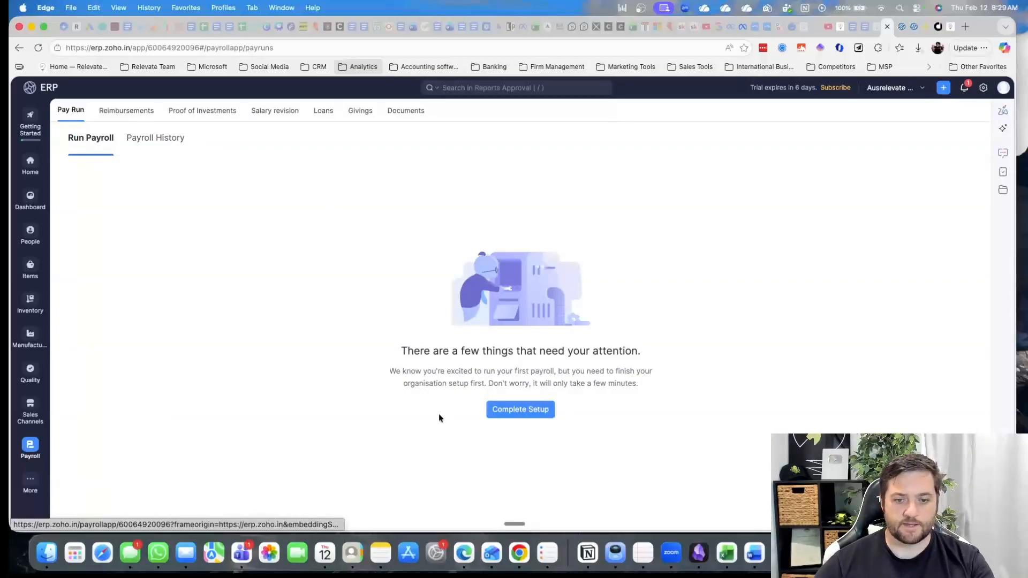
click(522, 410)
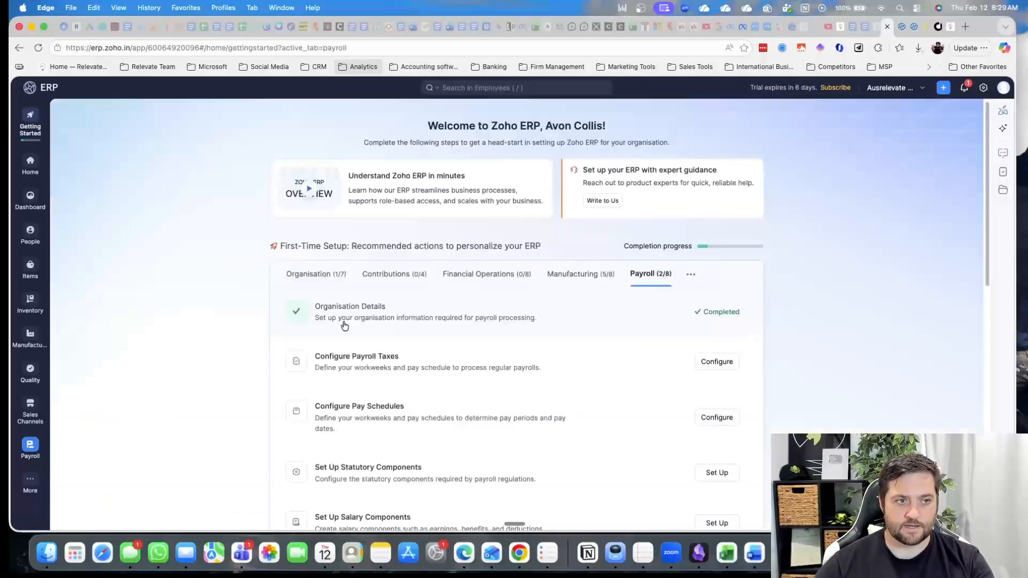
scroll(257, 307, down, 3)
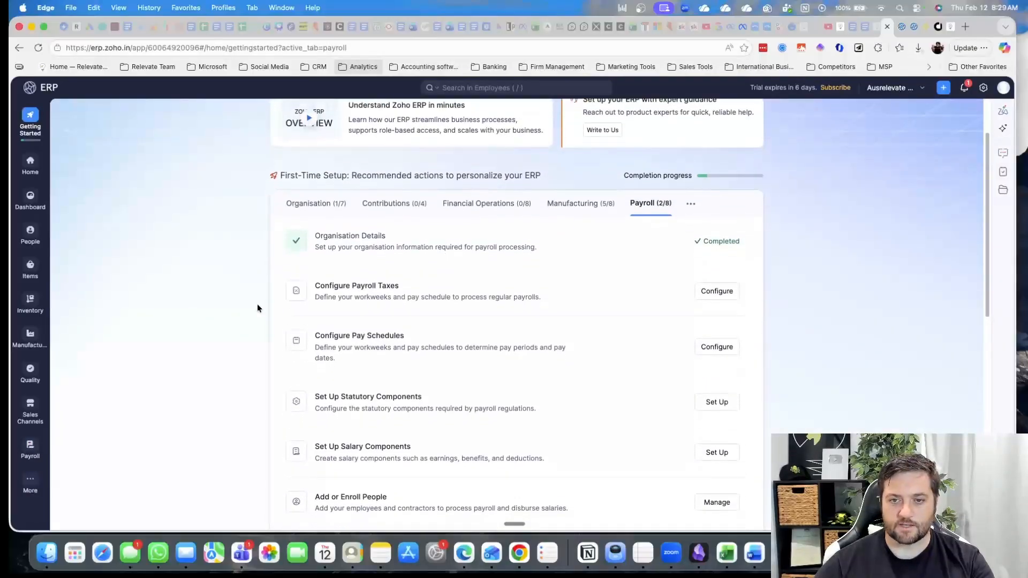
scroll(256, 307, down, 6)
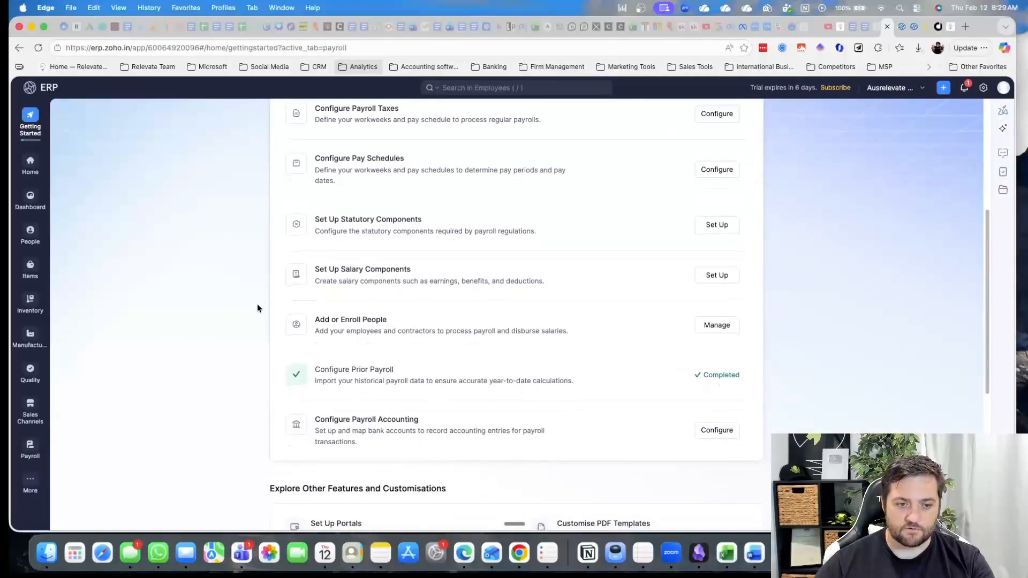
Open Time Tracking and review the projects overview, including the project life cycle and feature list.
scroll(257, 307, up, 10)
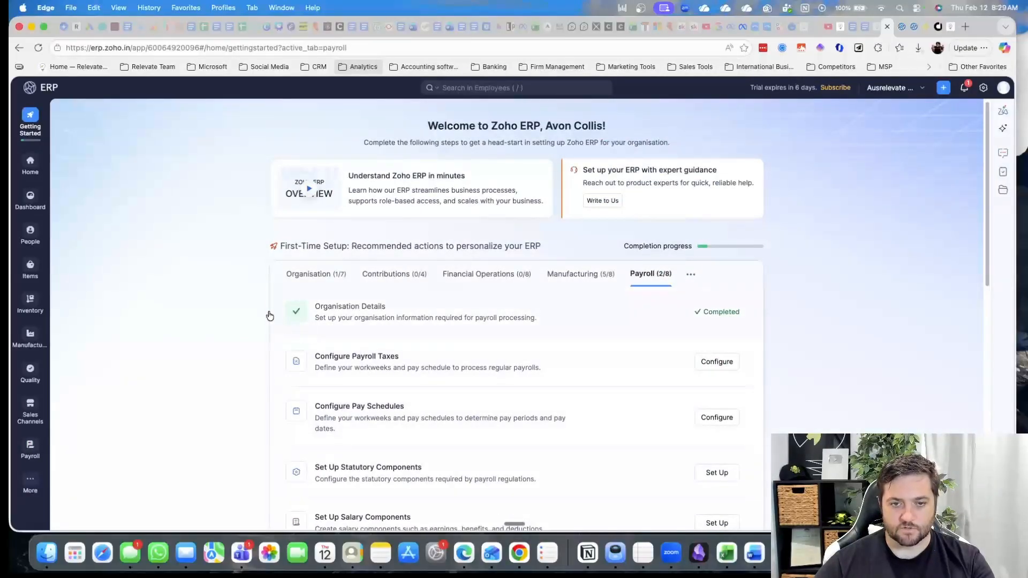
click(30, 482)
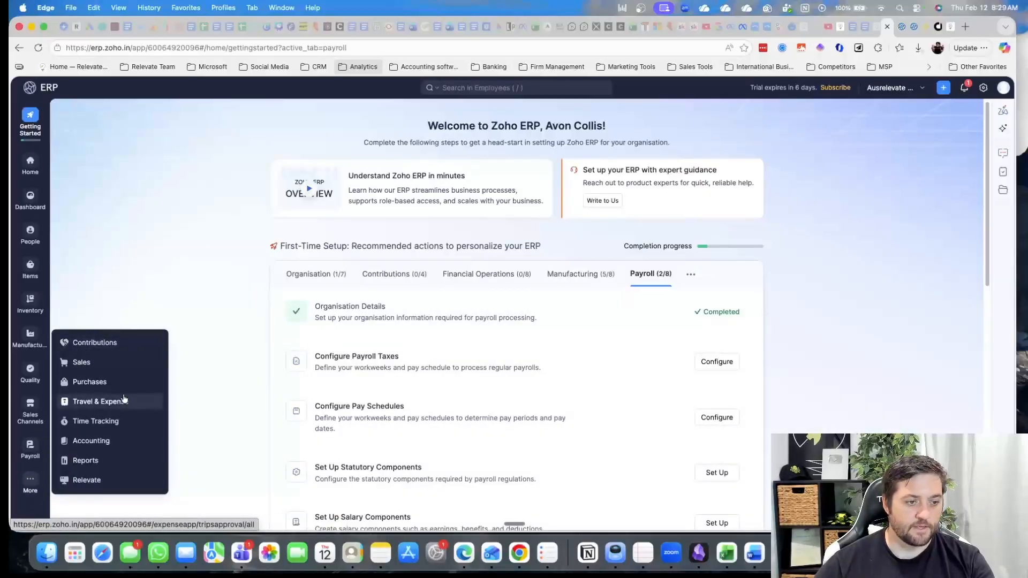
click(99, 421)
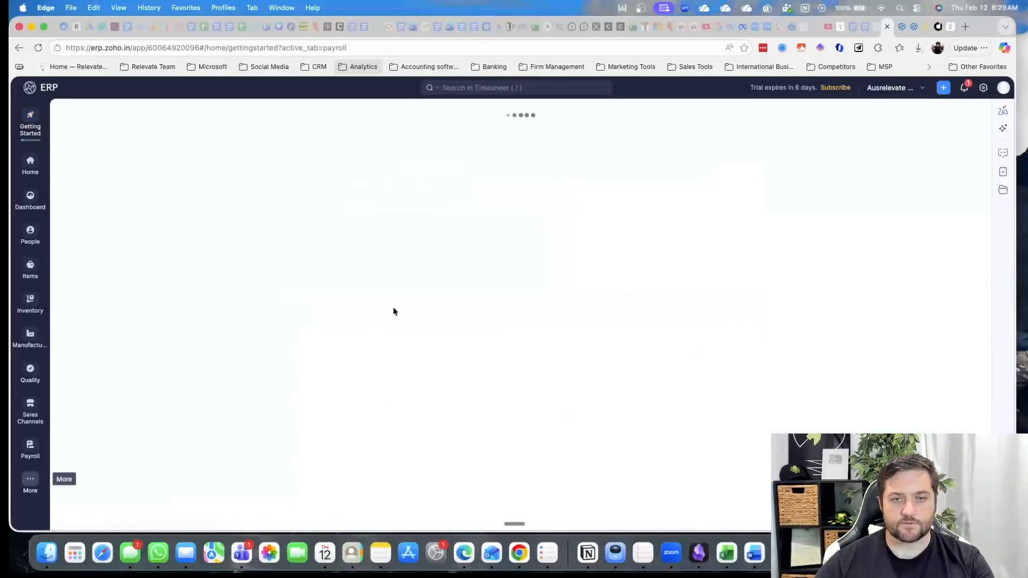
scroll(314, 403, down, 2)
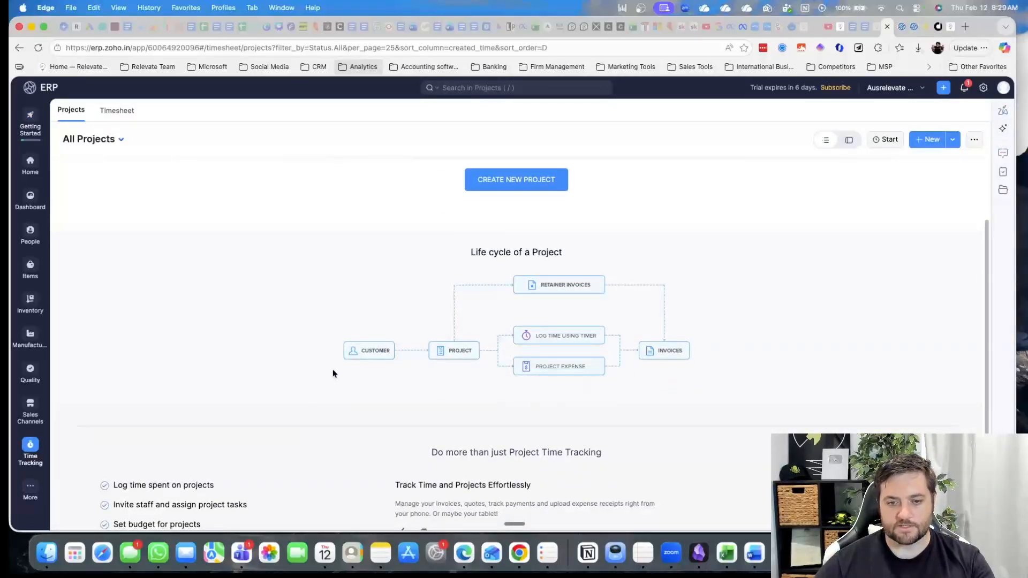
scroll(235, 366, down, 2)
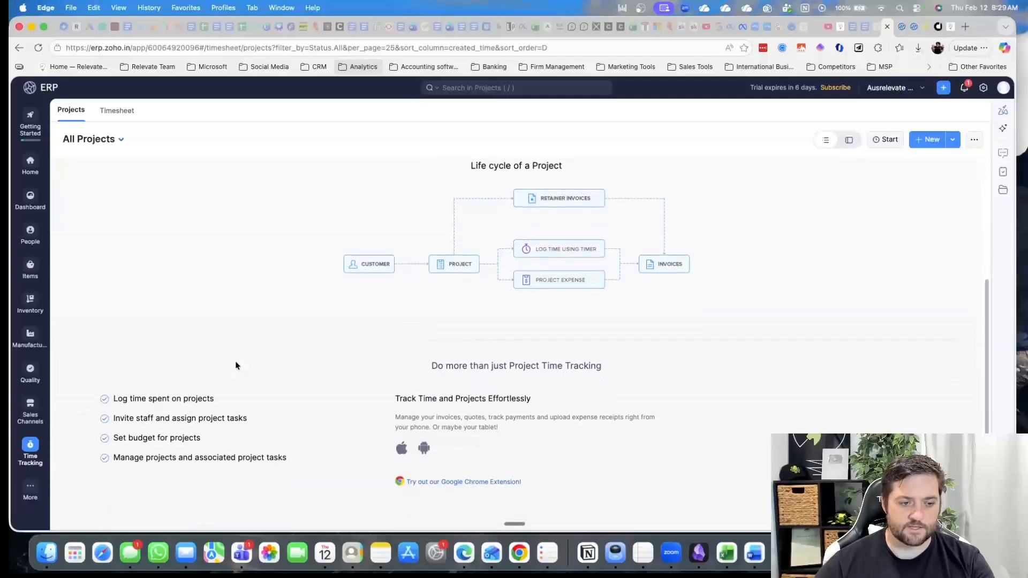
scroll(235, 365, up, 5)
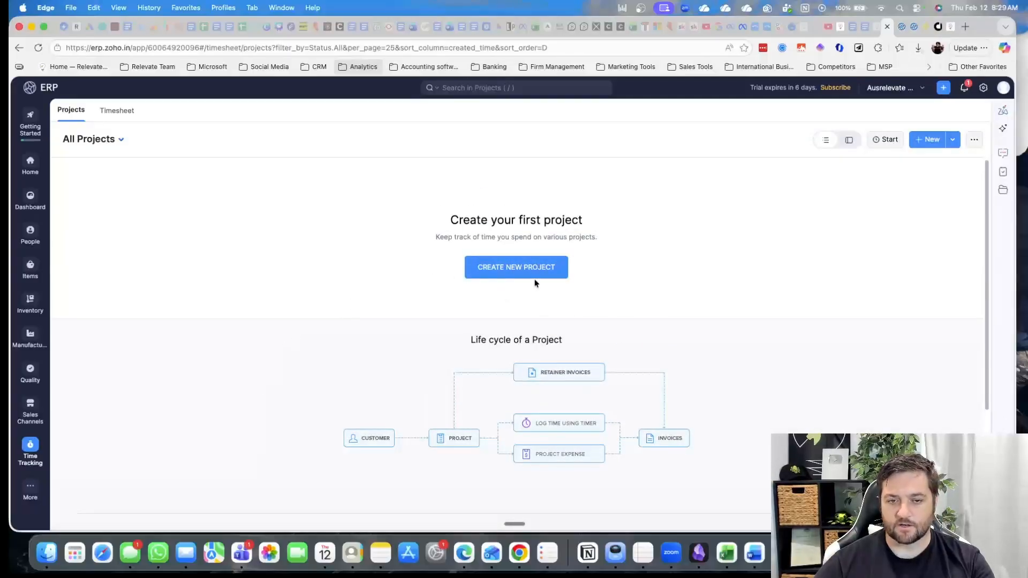
Start a new project named "test" and assign it to Walk-in Customer.
click(528, 276)
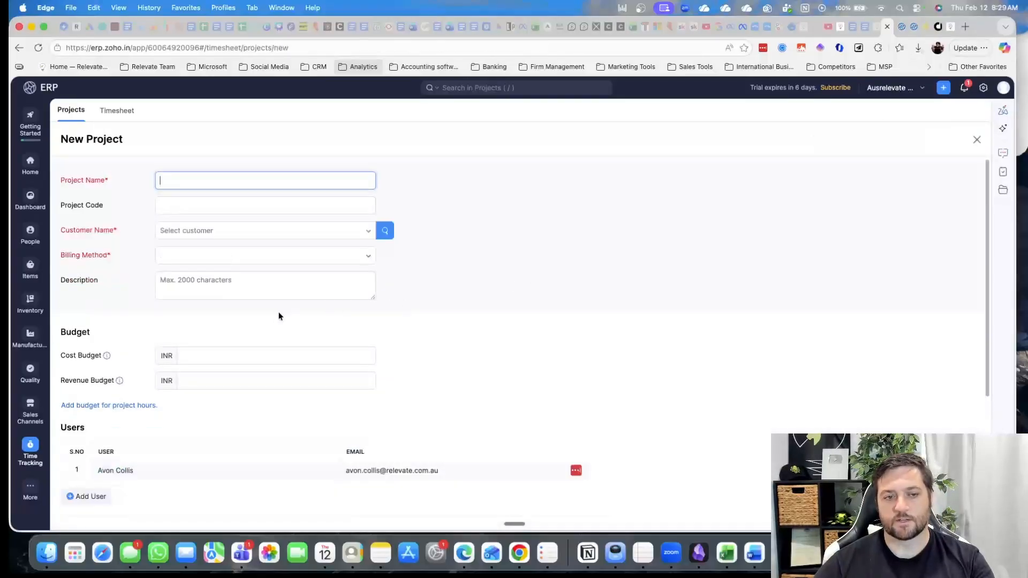
scroll(257, 306, down, 2)
scroll(255, 306, up, 2)
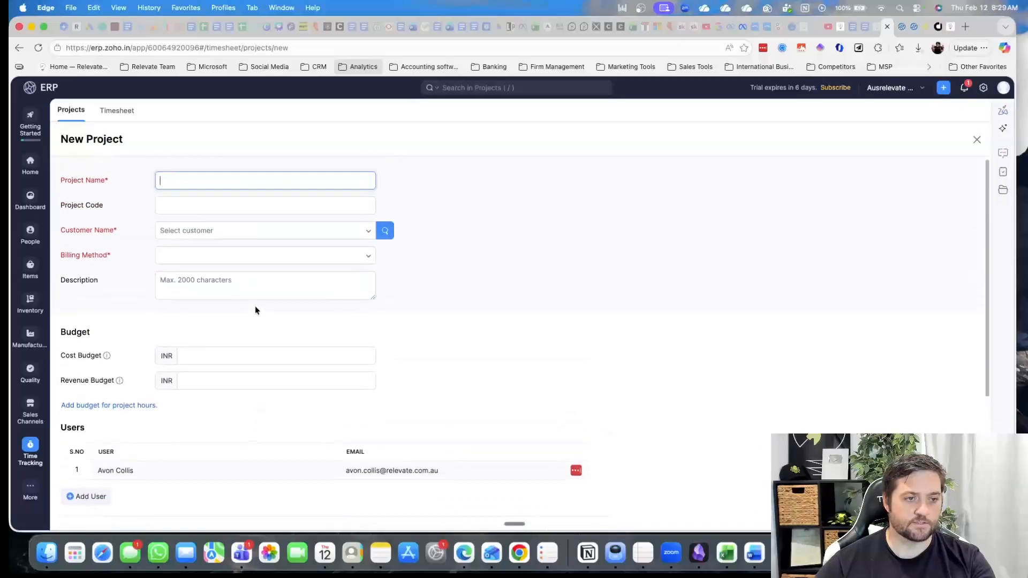
text(test)
click(248, 234)
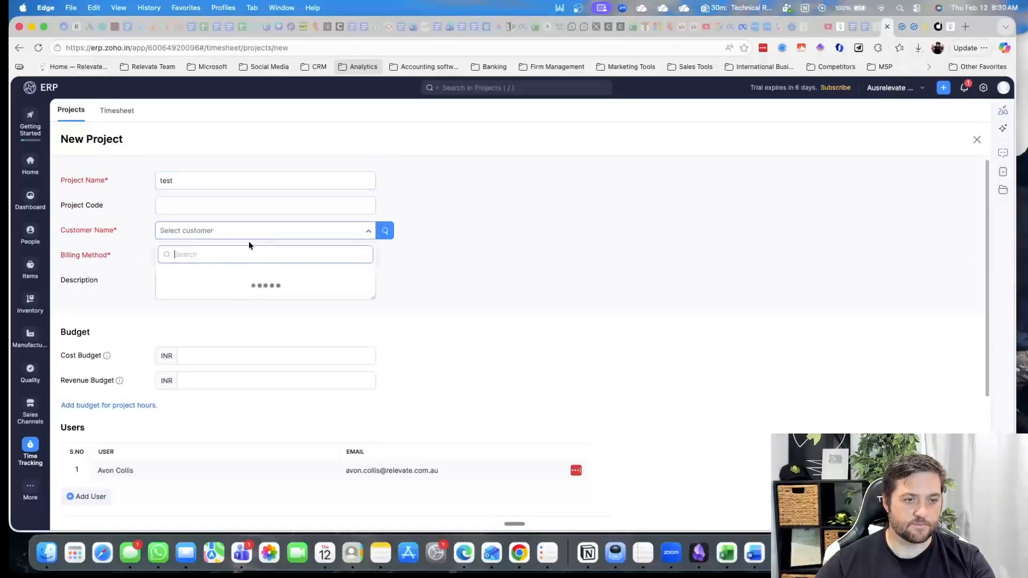
click(240, 275)
click(225, 285)
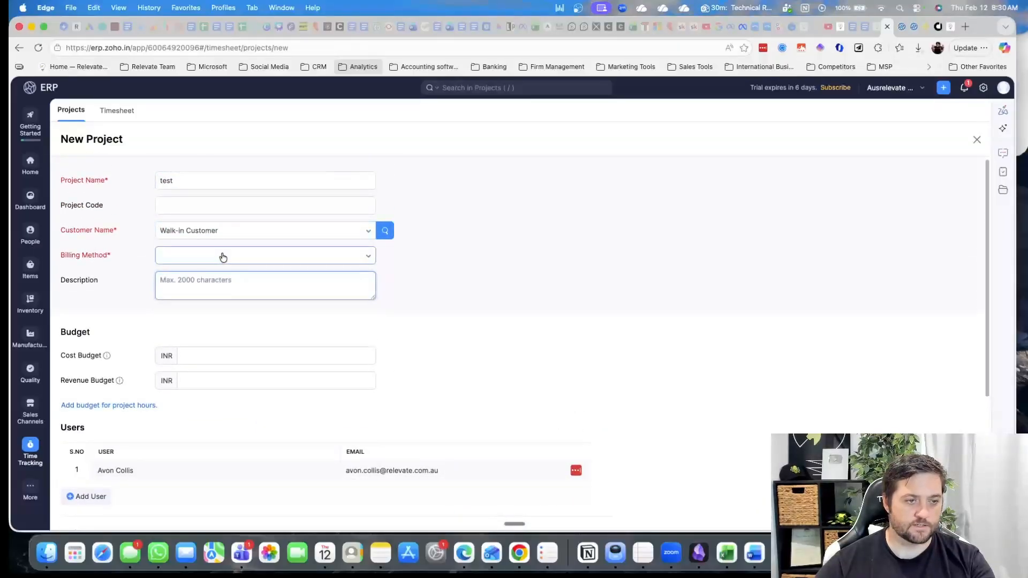
Set the project's billing method to Based on Project Hours with a rate of INR 1 per hour.
click(229, 257)
click(236, 307)
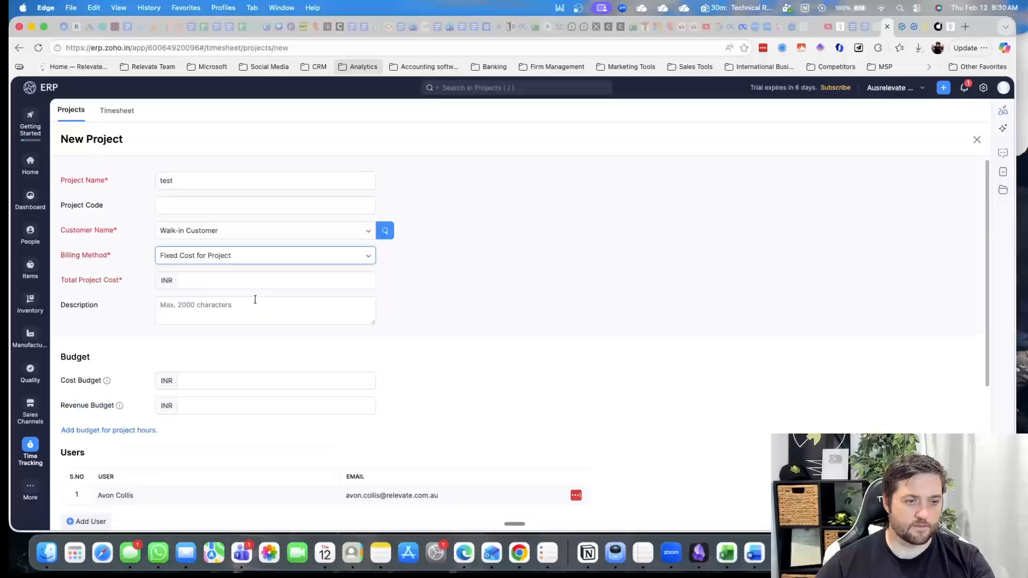
click(268, 259)
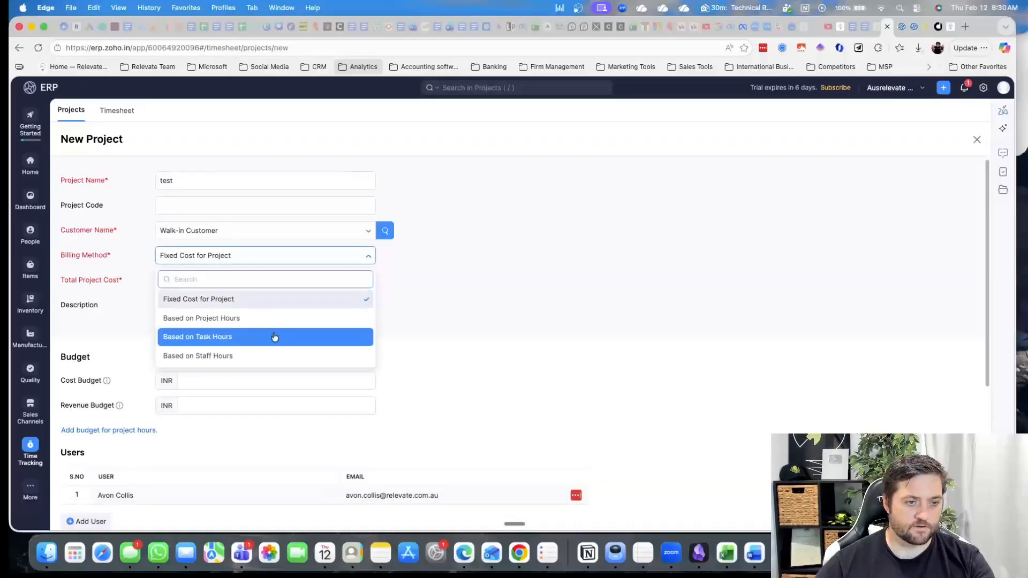
click(273, 320)
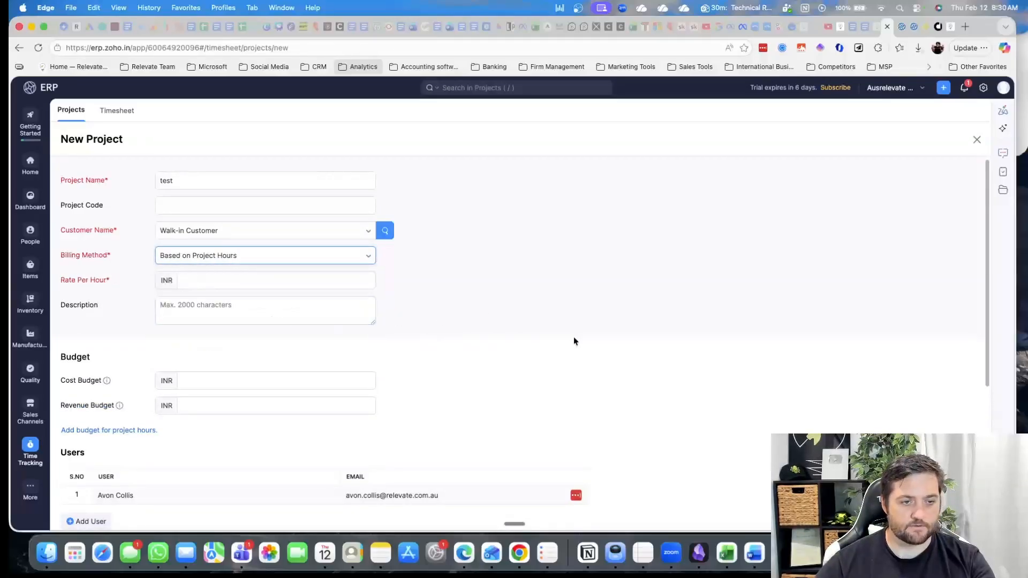
scroll(471, 358, down, 5)
scroll(441, 359, up, 5)
click(202, 280)
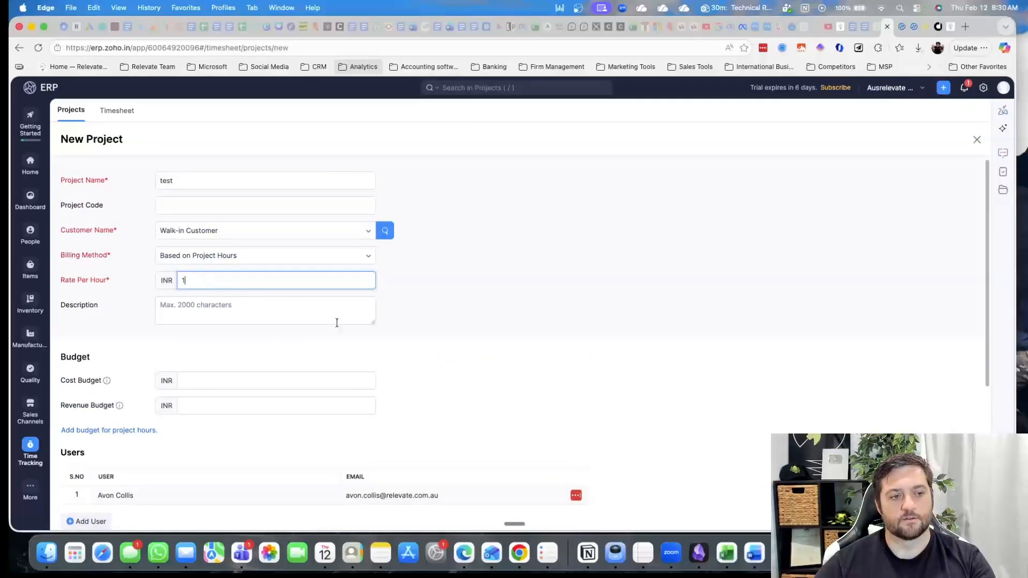
click(638, 362)
Add a billable project task named "test" with the description "test" and save the project.
scroll(485, 419, down, 4)
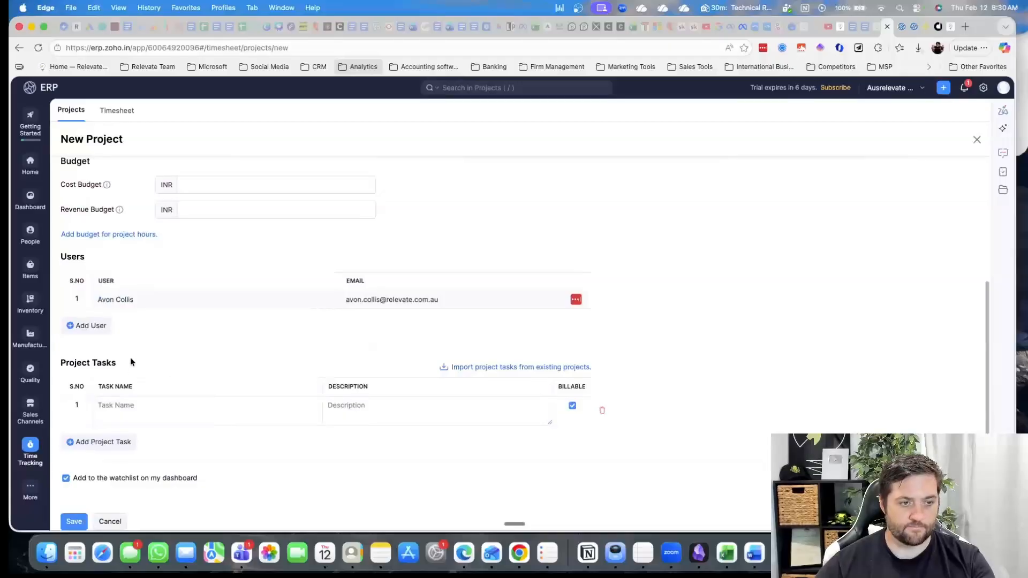
click(157, 414)
text(test)
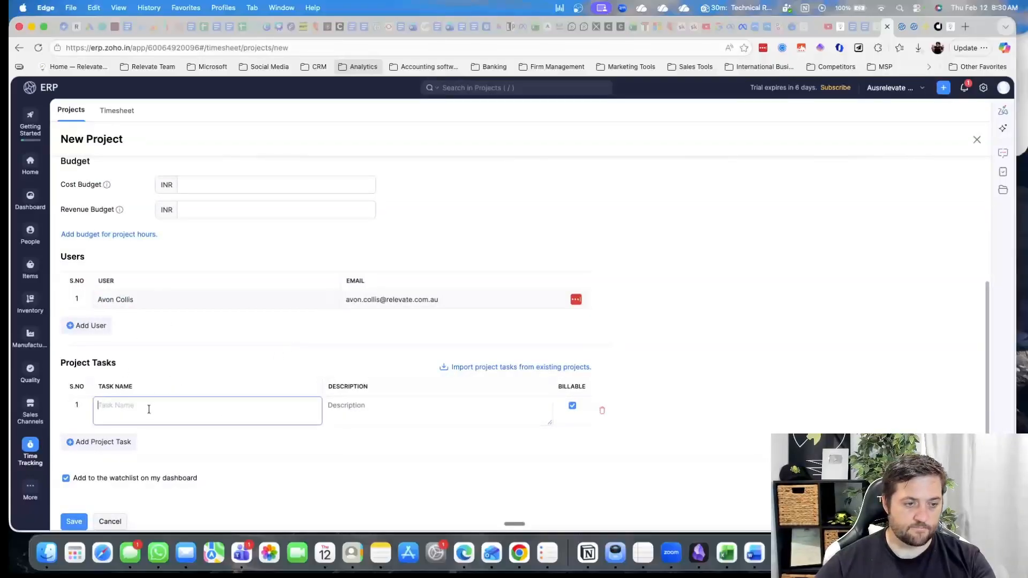
click(348, 410)
text(test)
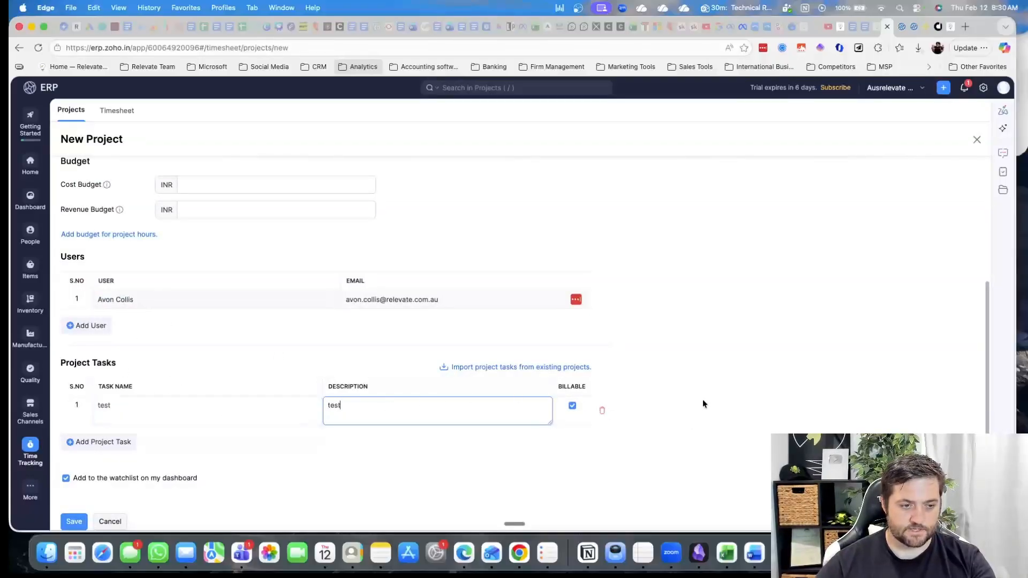
click(703, 403)
scroll(208, 467, down, 1)
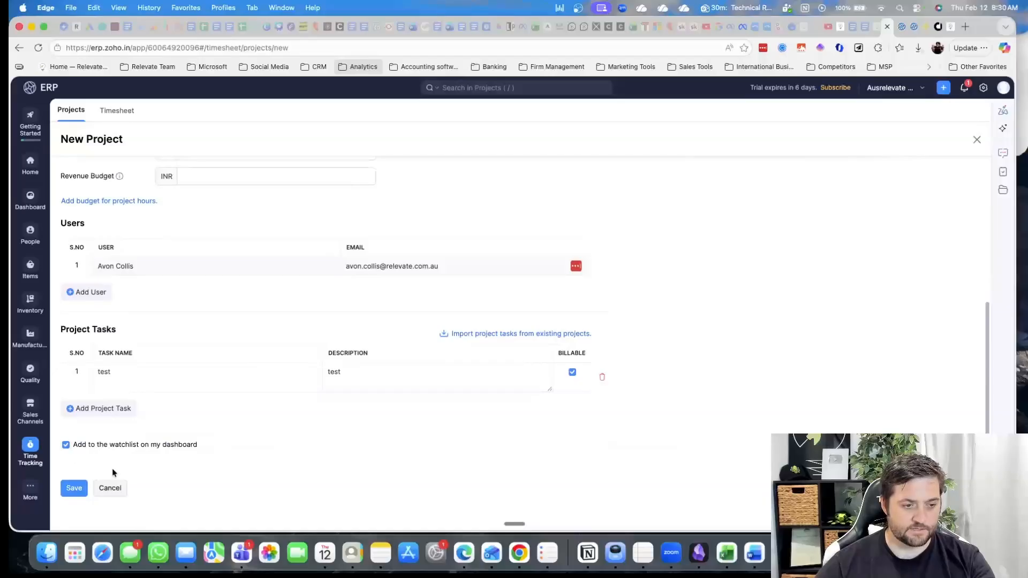
click(73, 487)
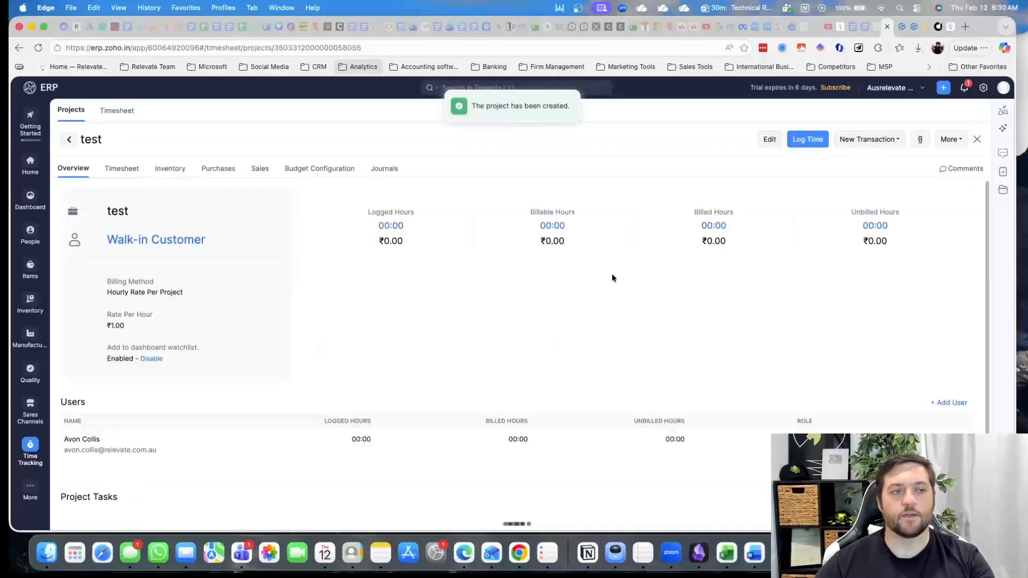
Log 1:00 hour of billable time on the test task of the project.
click(805, 140)
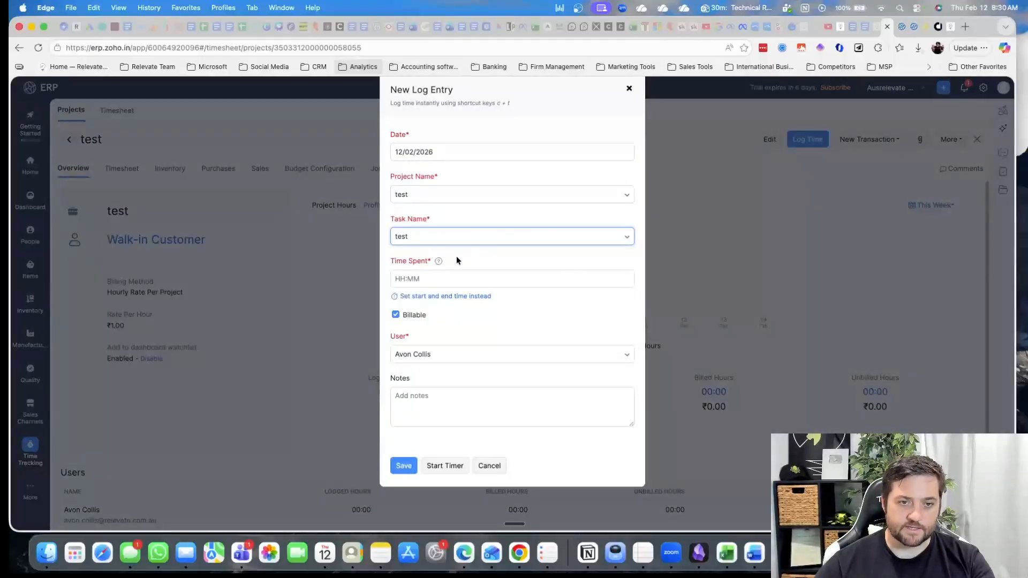
click(429, 279)
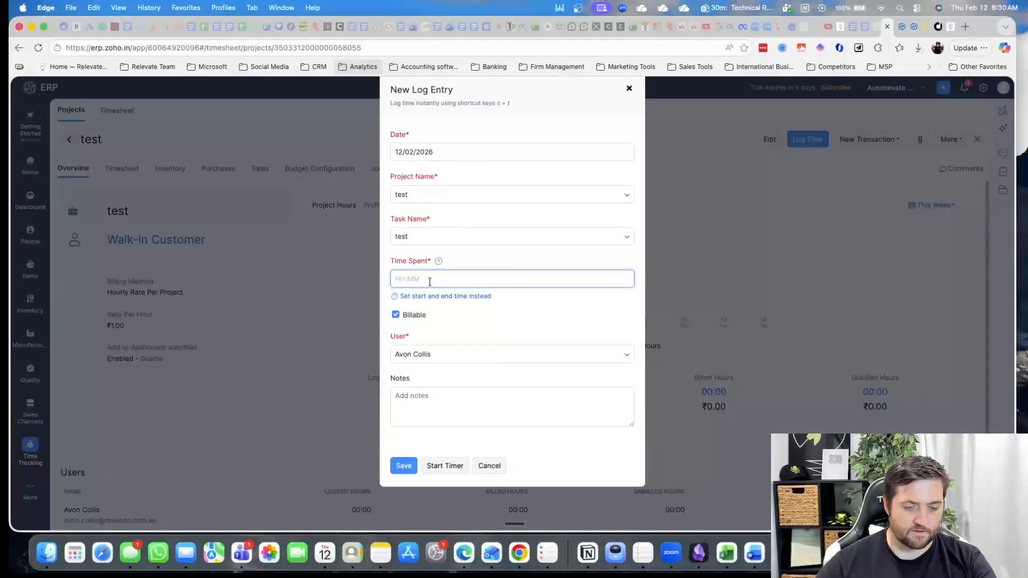
text(1:00)
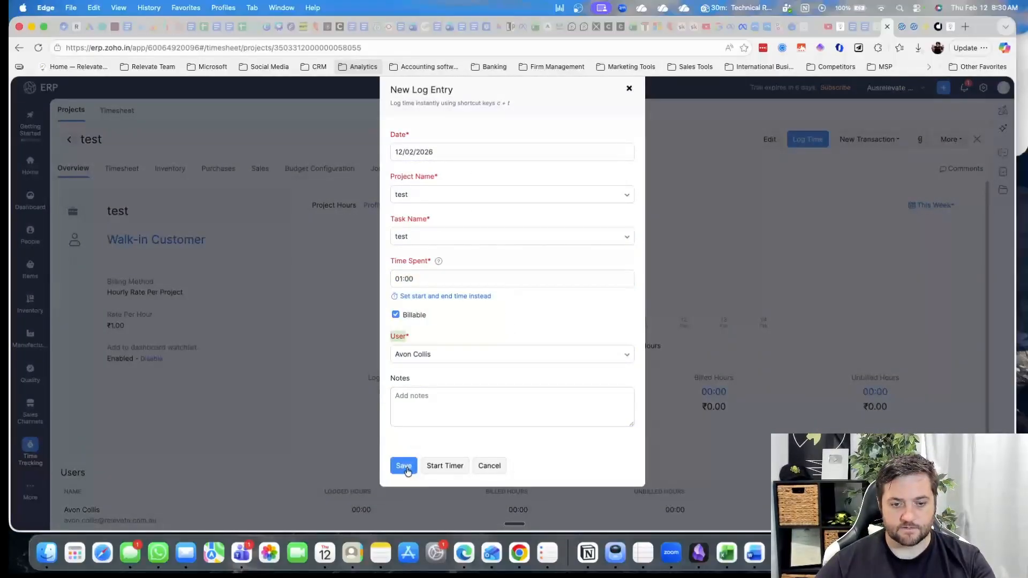
click(405, 466)
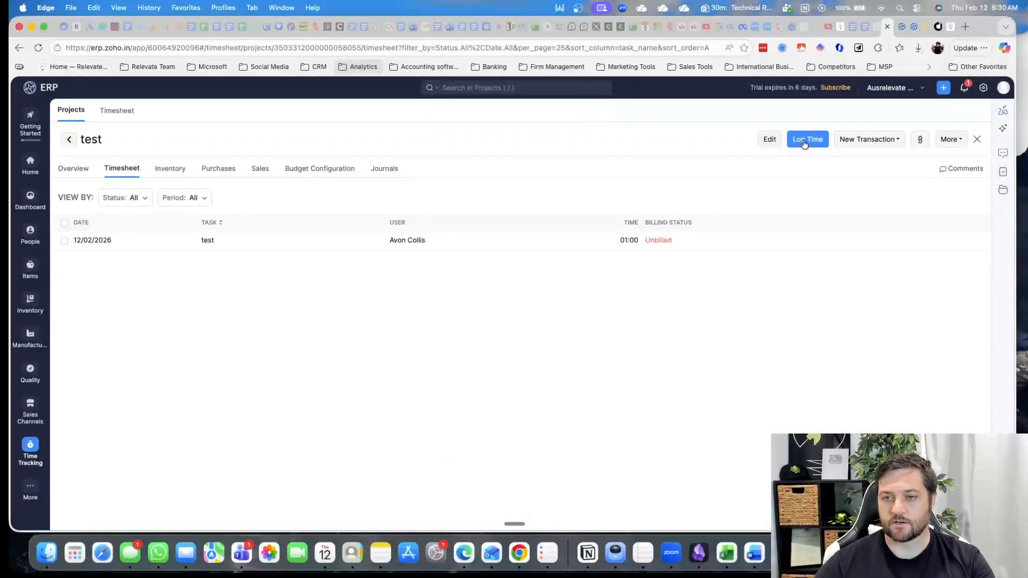
Start a timer for a new log entry on the test task, then stop it from the project's timesheet.
click(804, 141)
click(430, 279)
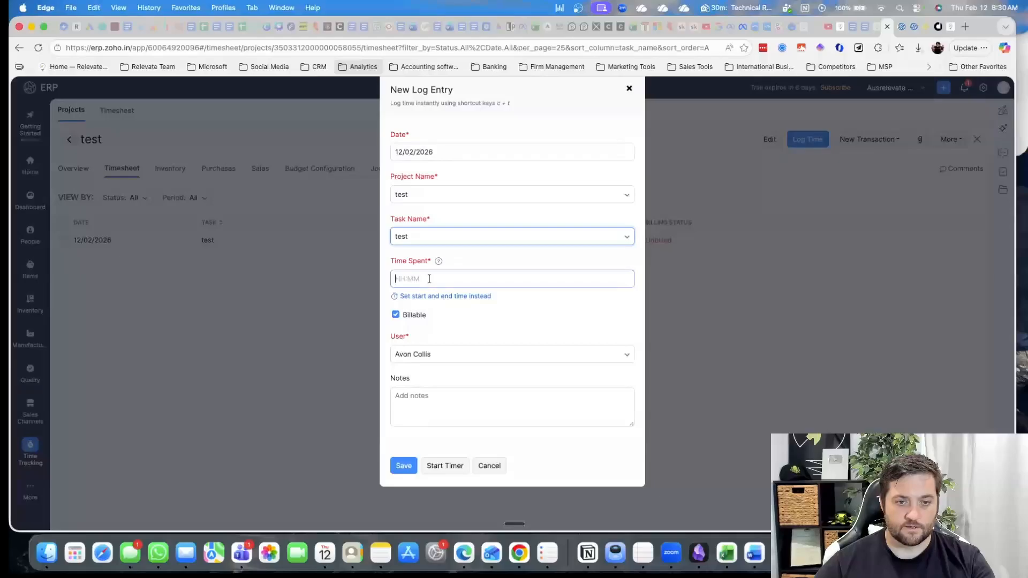
click(448, 466)
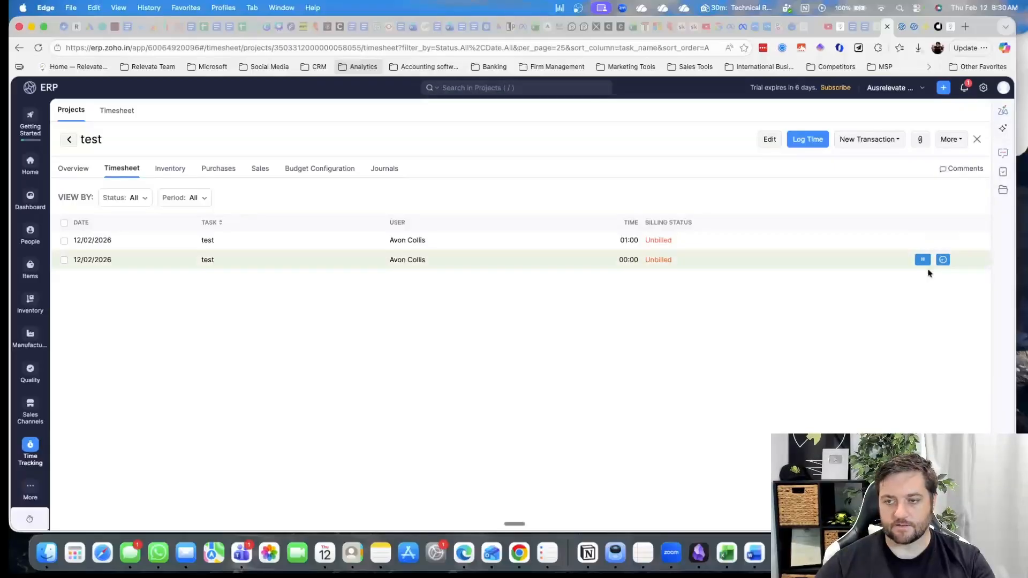
click(943, 259)
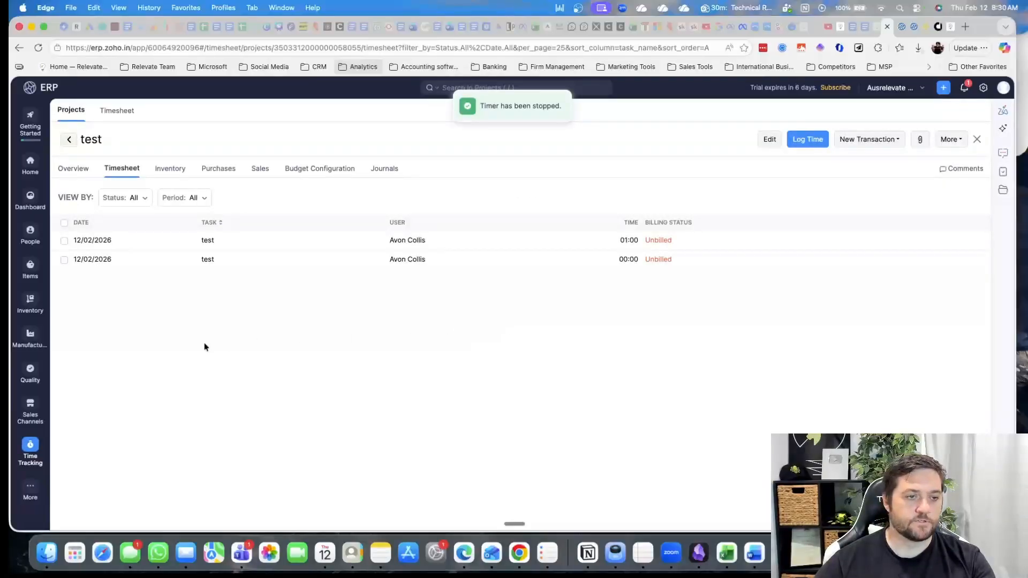
Check the project's additional actions and inspect a blank log entry from the list of all timesheets without saving it.
click(950, 141)
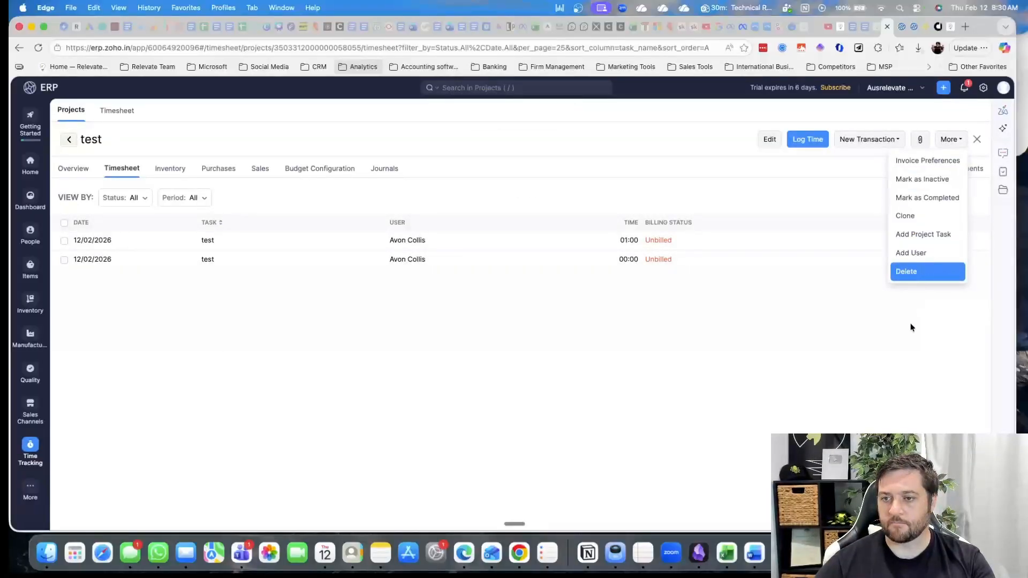
click(911, 328)
click(118, 111)
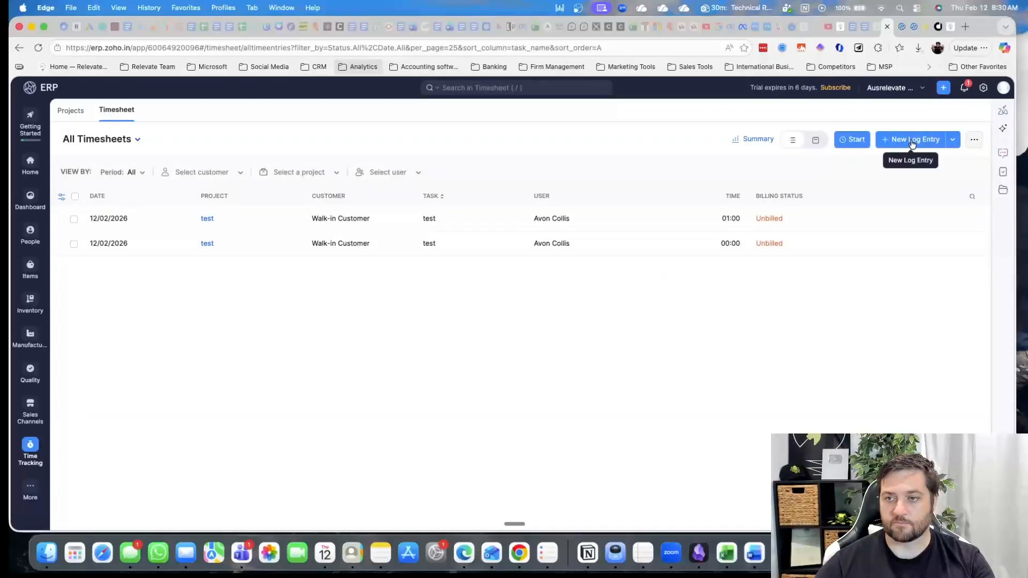
click(911, 143)
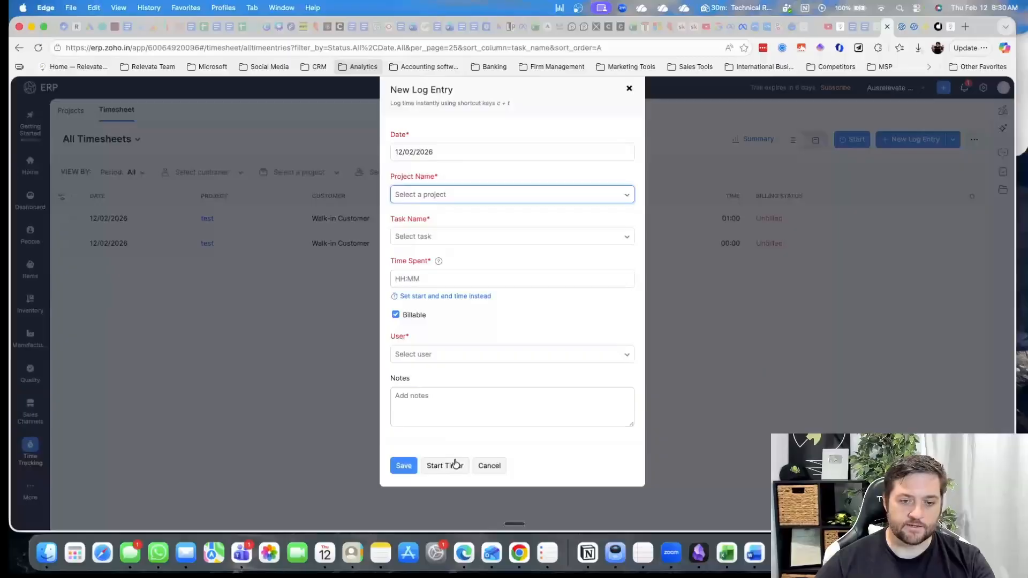
click(488, 466)
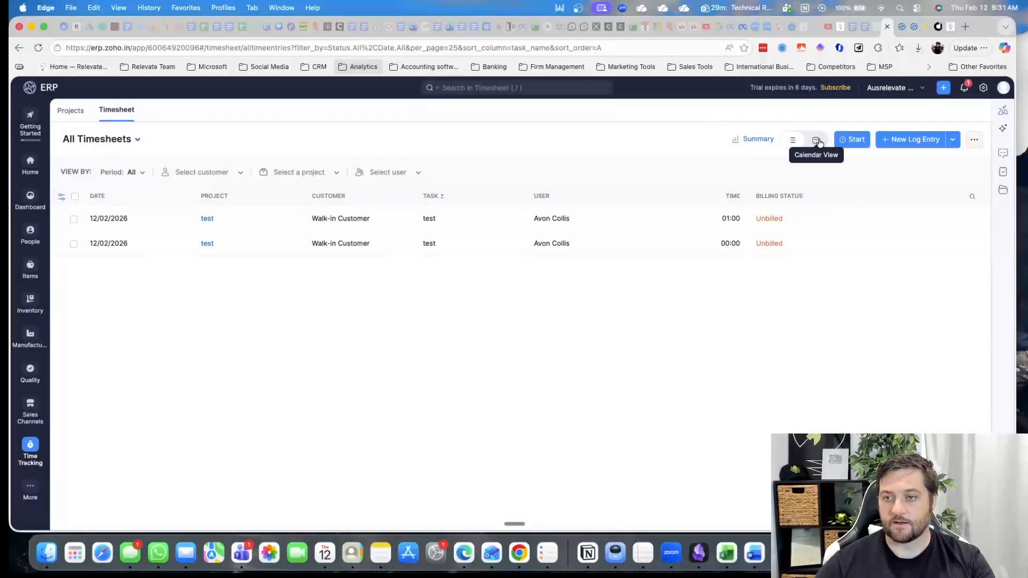
Create a weekly time log for February 8 to 14 with 1 hour each on Sunday, Monday and Tuesday for the test task.
click(952, 139)
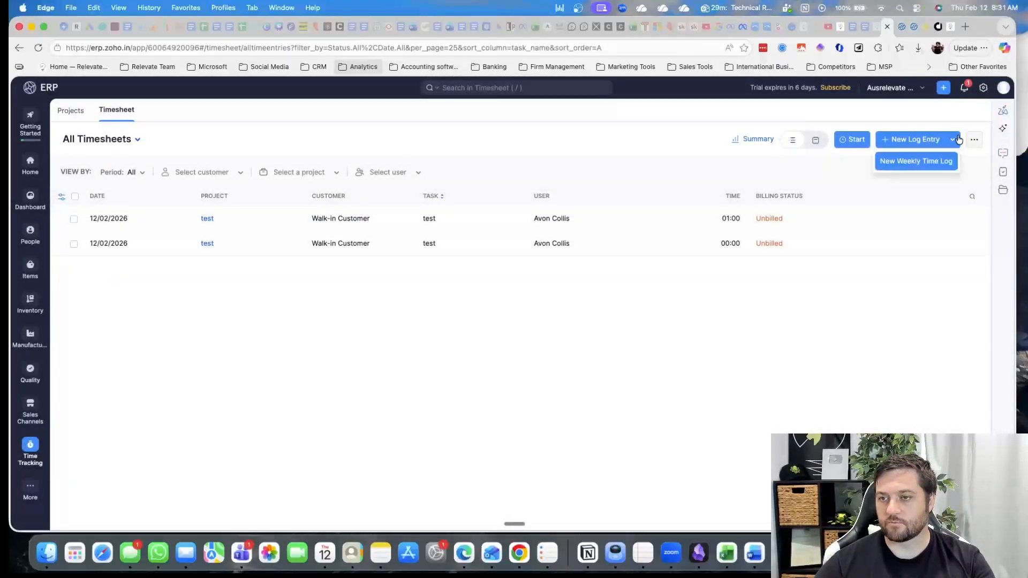
click(891, 166)
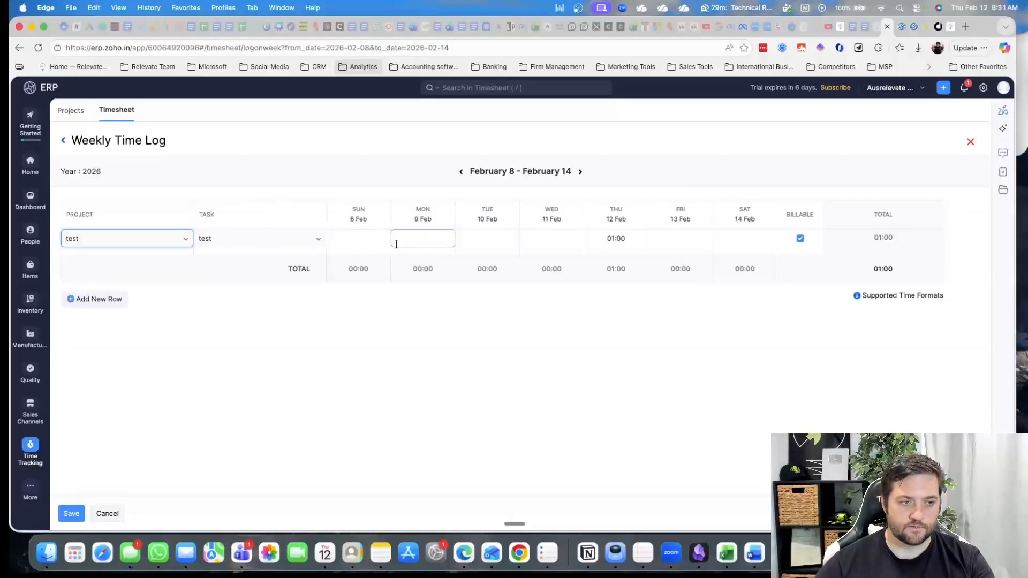
click(363, 240)
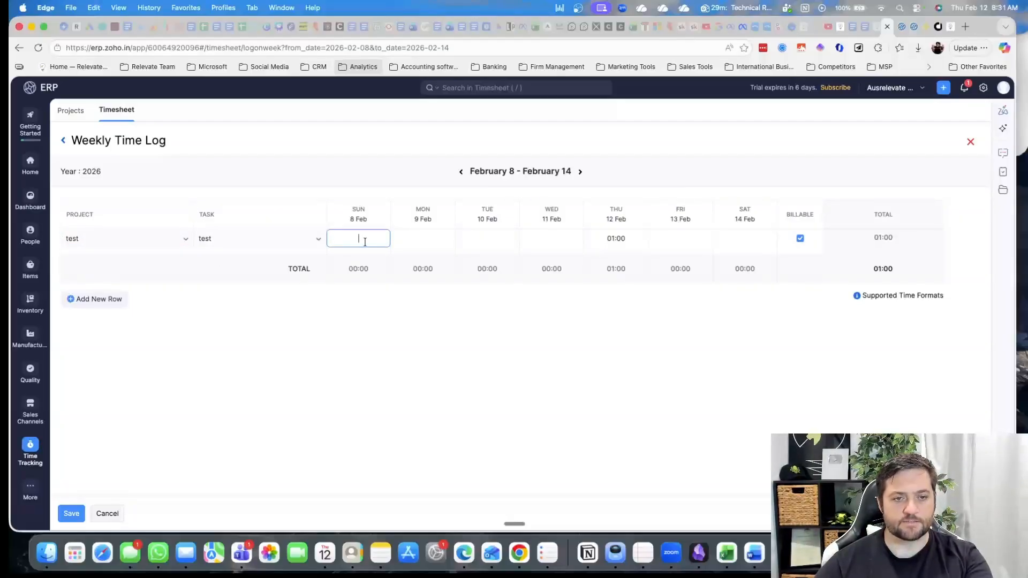
click(416, 239)
text(1)
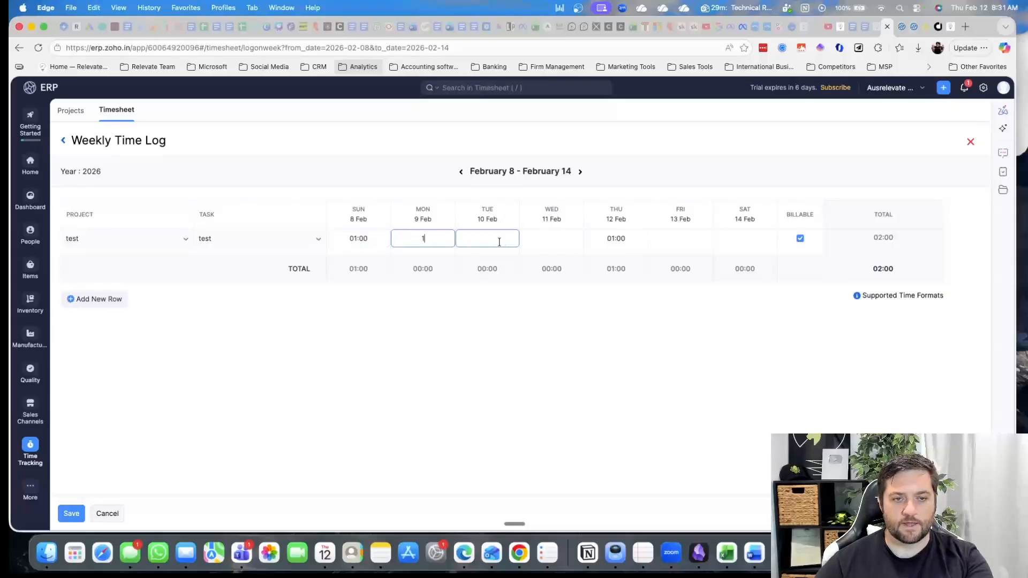
click(500, 242)
text(1)
click(664, 372)
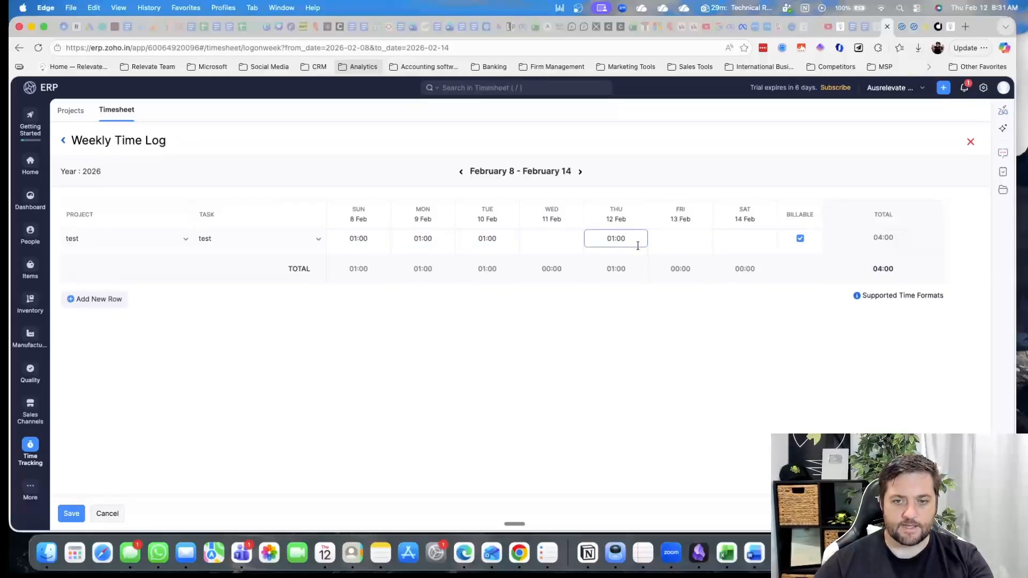
Save the weekly time log for February 8 to 14.
click(72, 513)
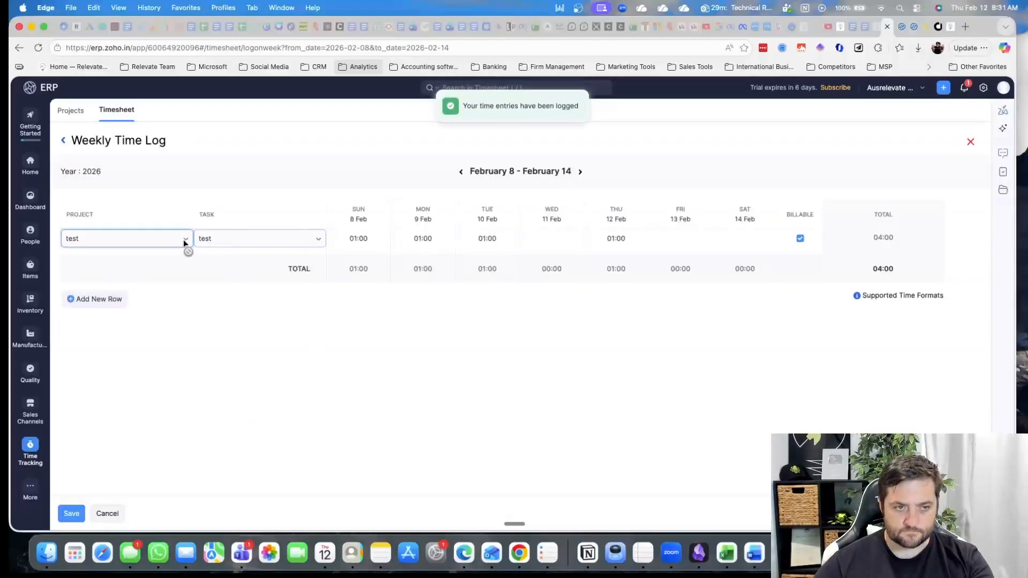
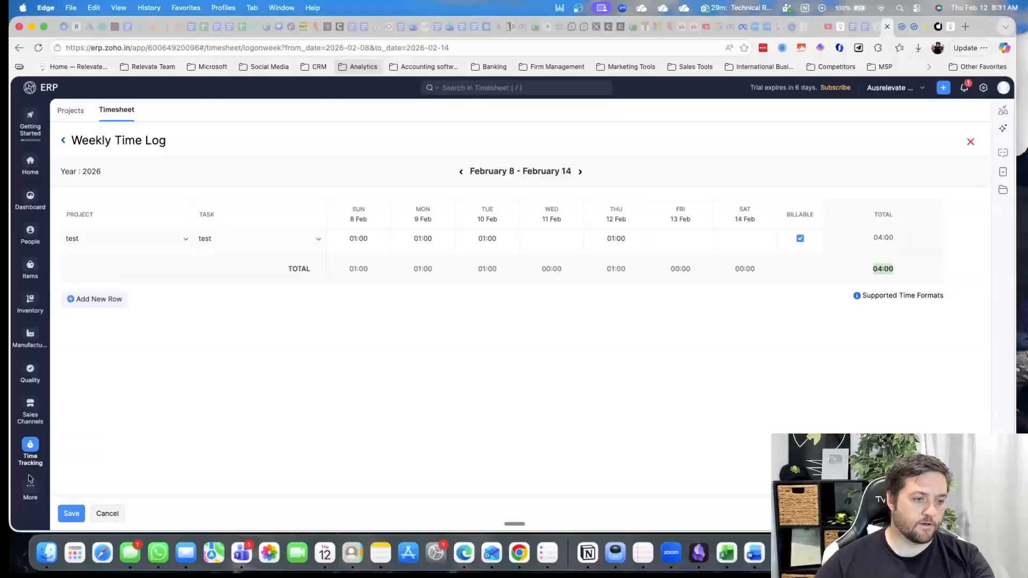
Open the accounting module and look through the active accounts in the chart of accounts.
click(30, 490)
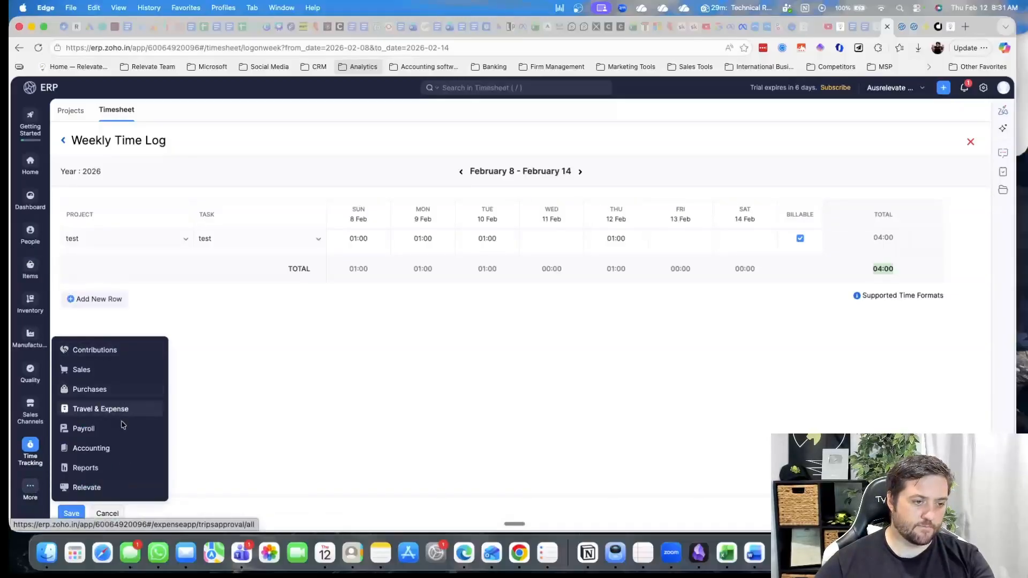
click(127, 452)
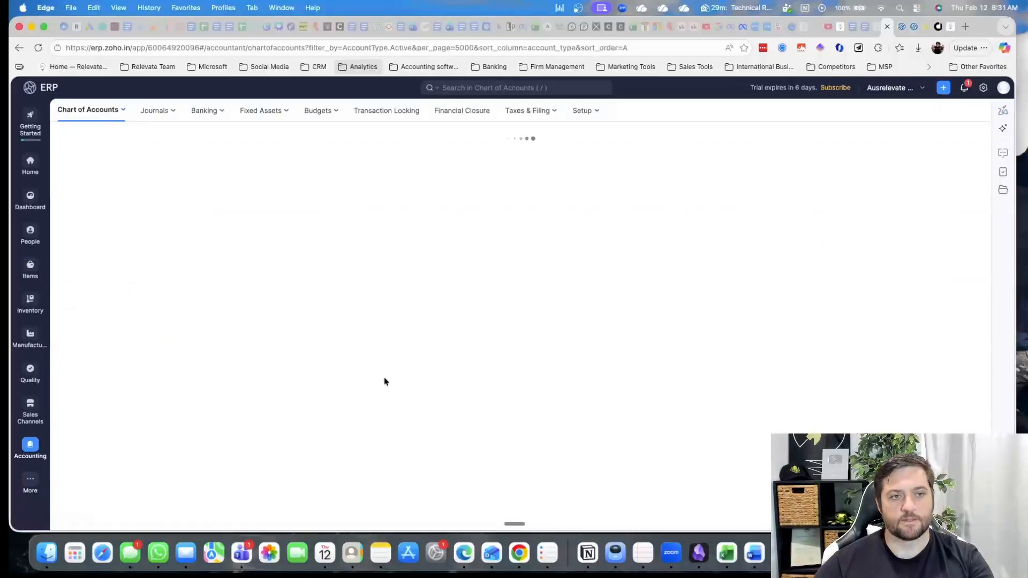
scroll(424, 276, down, 20)
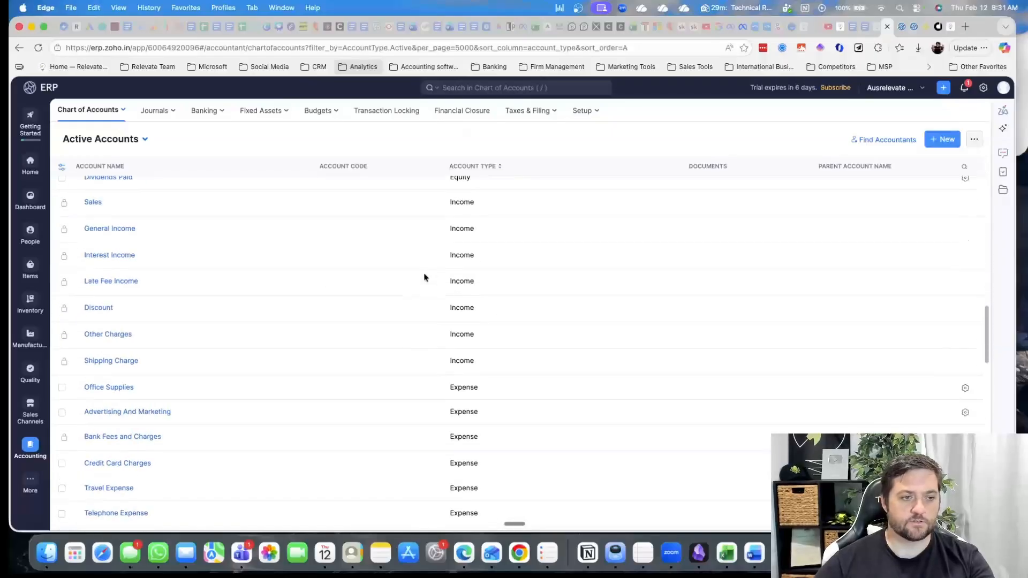
scroll(425, 277, down, 10)
scroll(424, 276, up, 20)
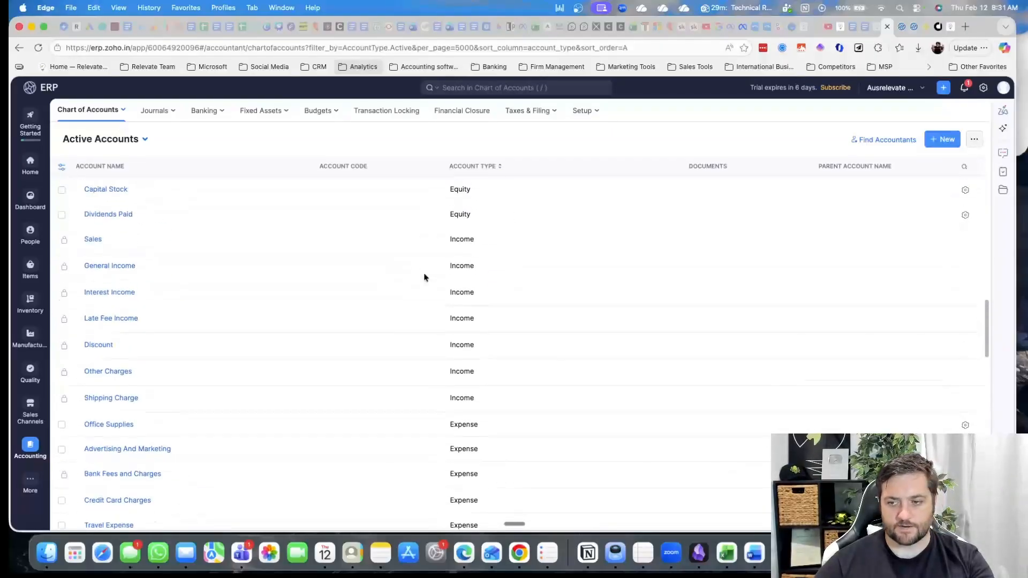
Check the accounting module's options for journals, banking and fixed assets, and open the asset register.
click(152, 112)
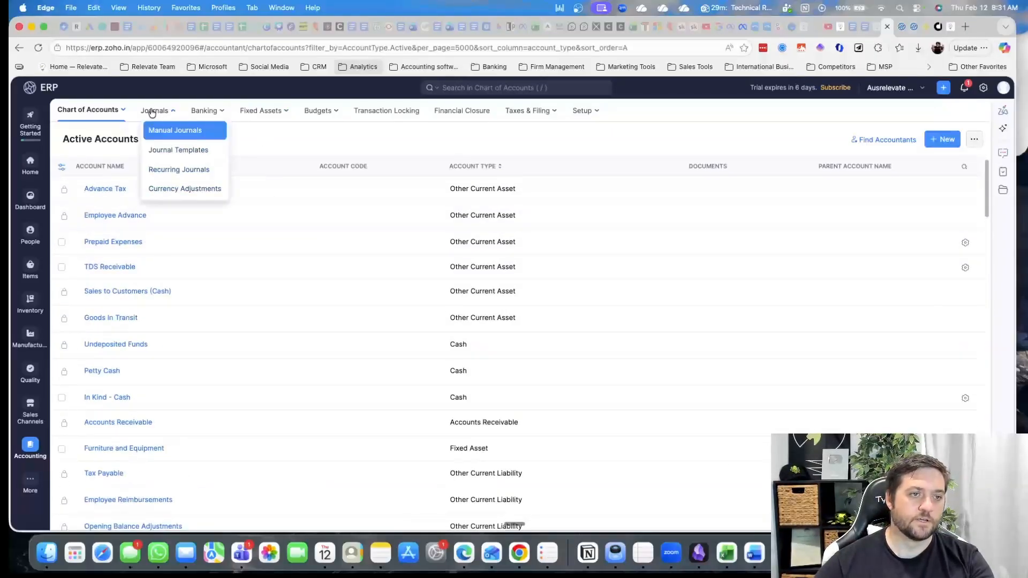
click(118, 111)
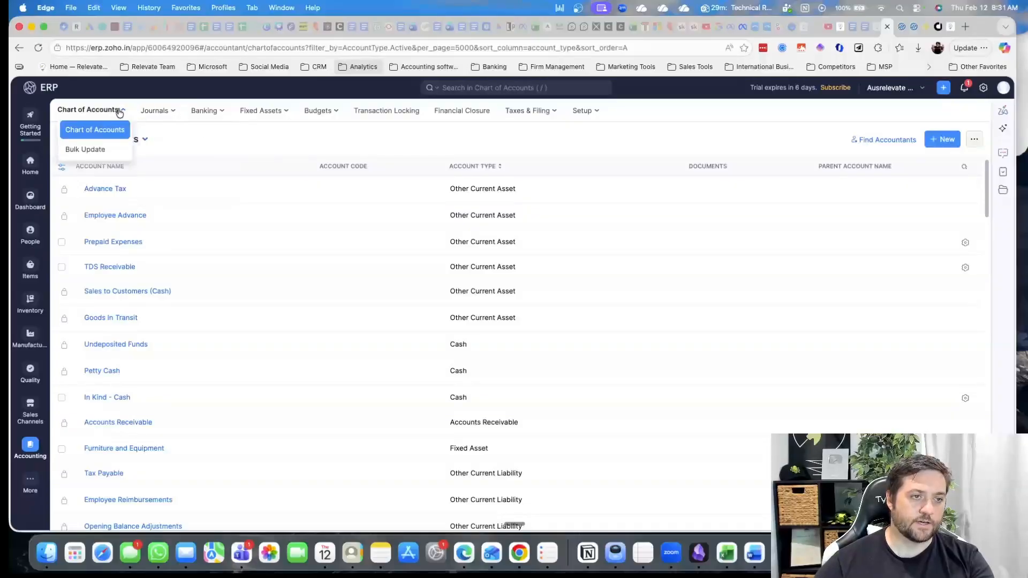
click(208, 113)
click(262, 110)
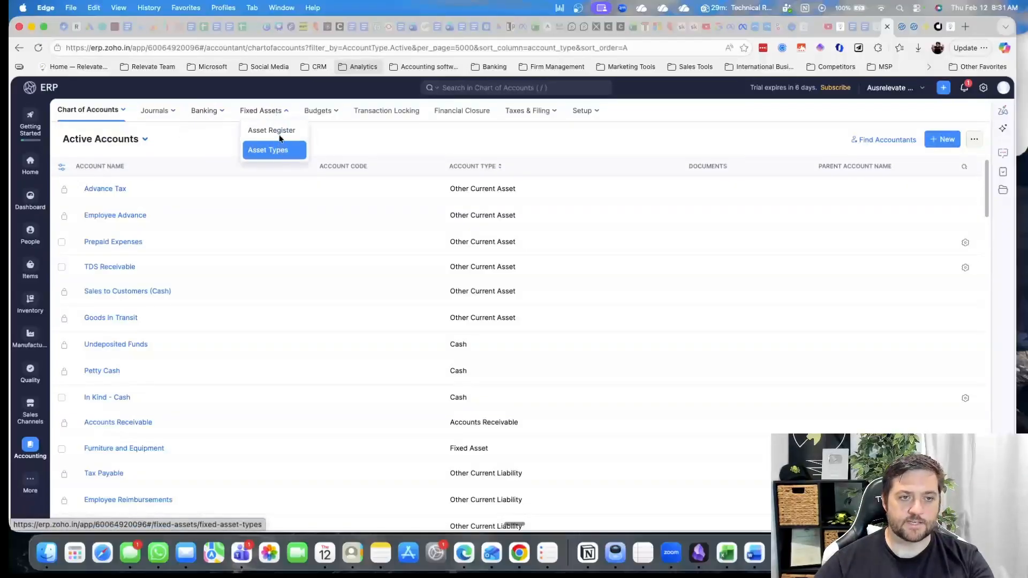
click(264, 131)
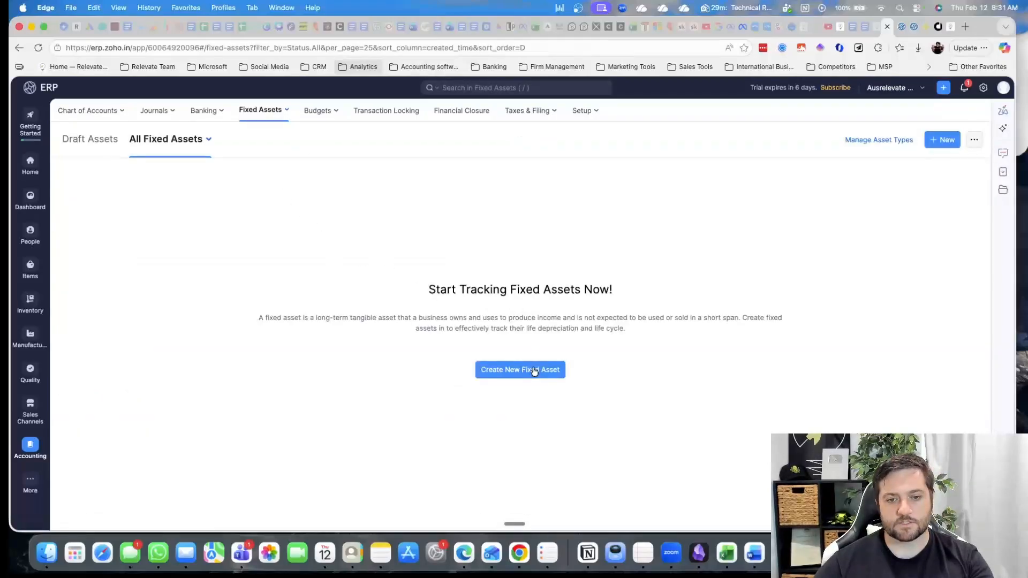
Open a blank fixed asset form and examine its depreciation fields, including computation type, depreciation frequency and asset life.
click(534, 370)
scroll(238, 284, down, 2)
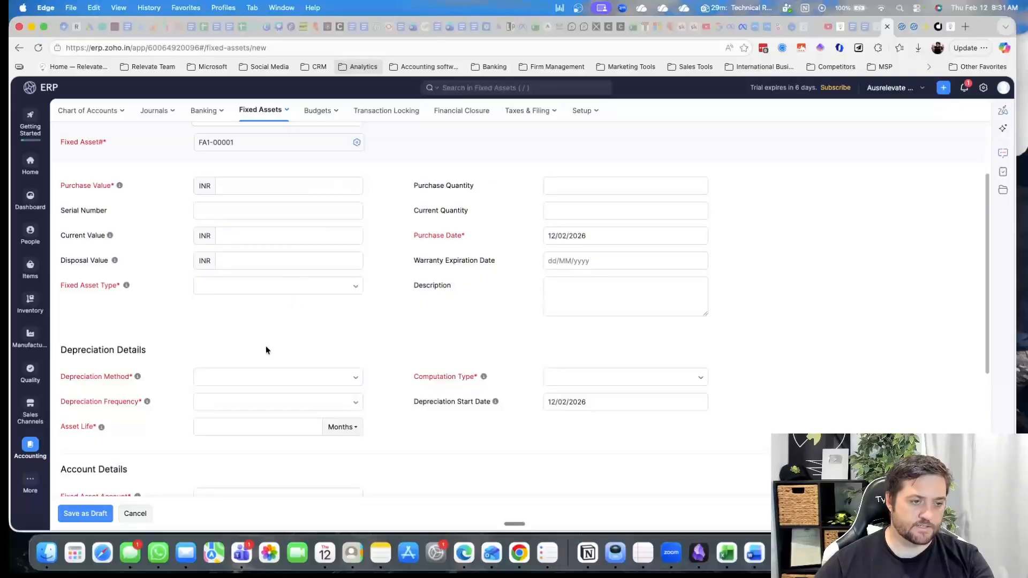
scroll(265, 351, down, 2)
scroll(294, 347, down, 2)
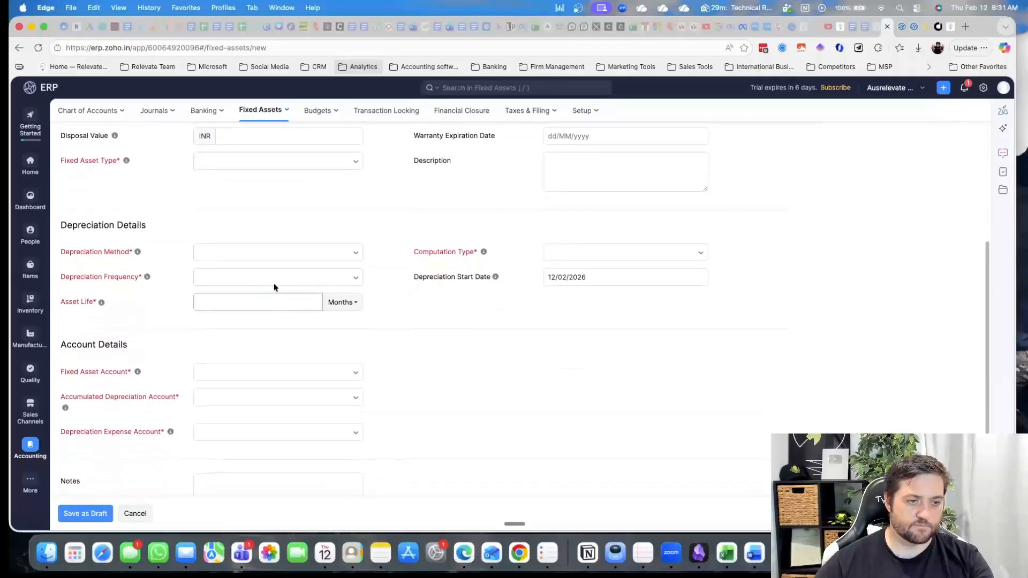
click(300, 259)
click(583, 258)
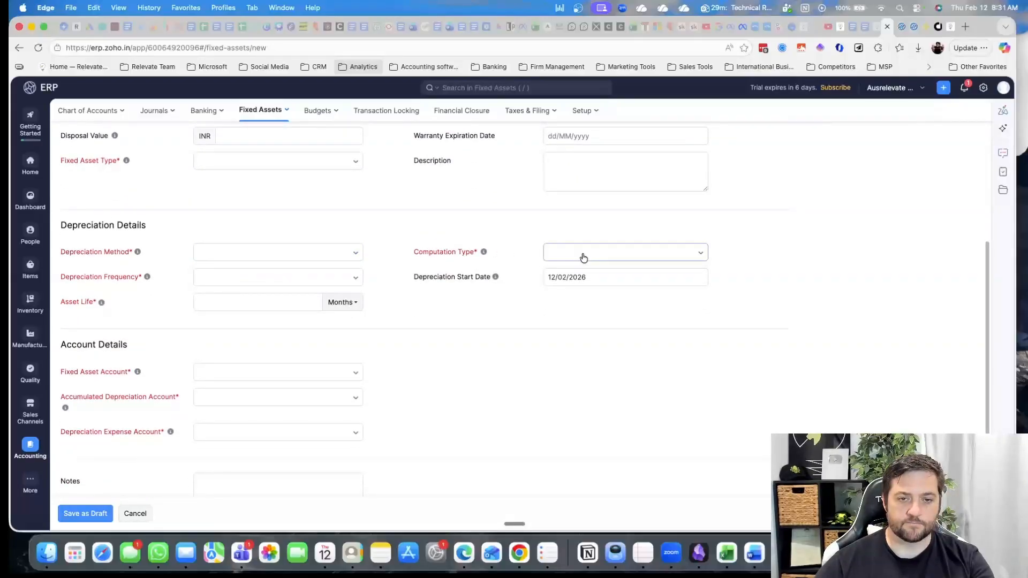
click(583, 258)
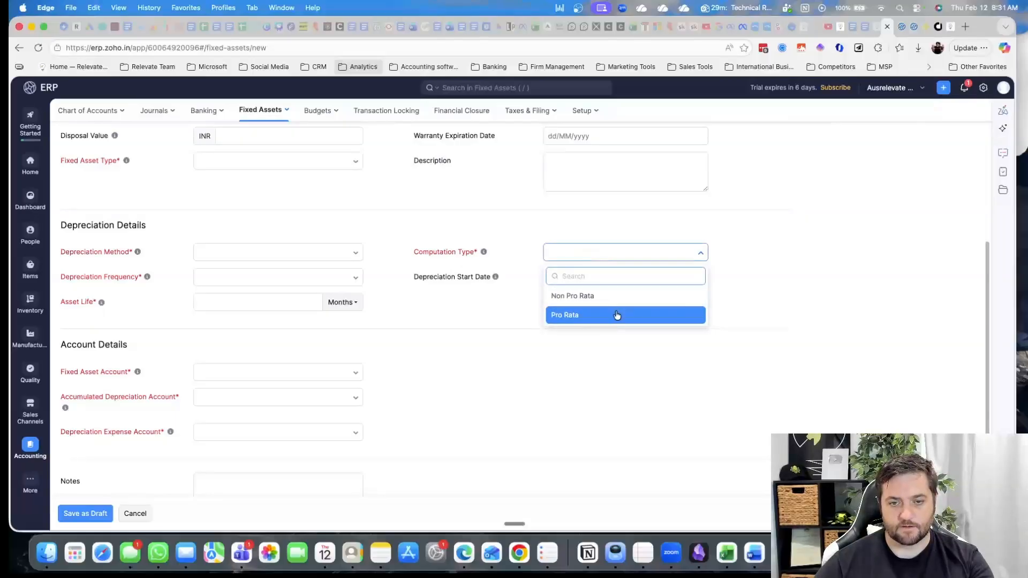
click(461, 312)
click(262, 279)
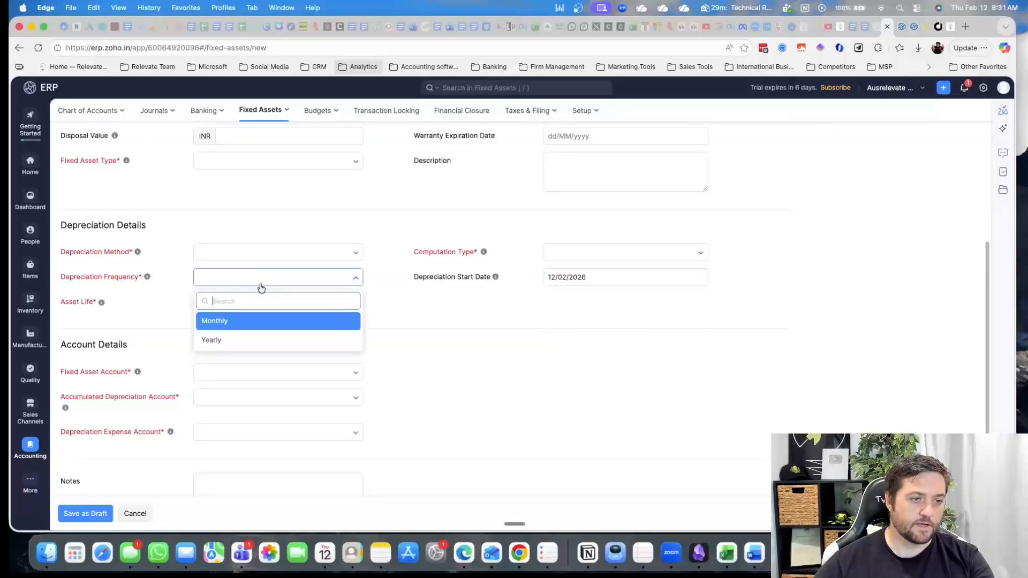
click(391, 316)
click(229, 303)
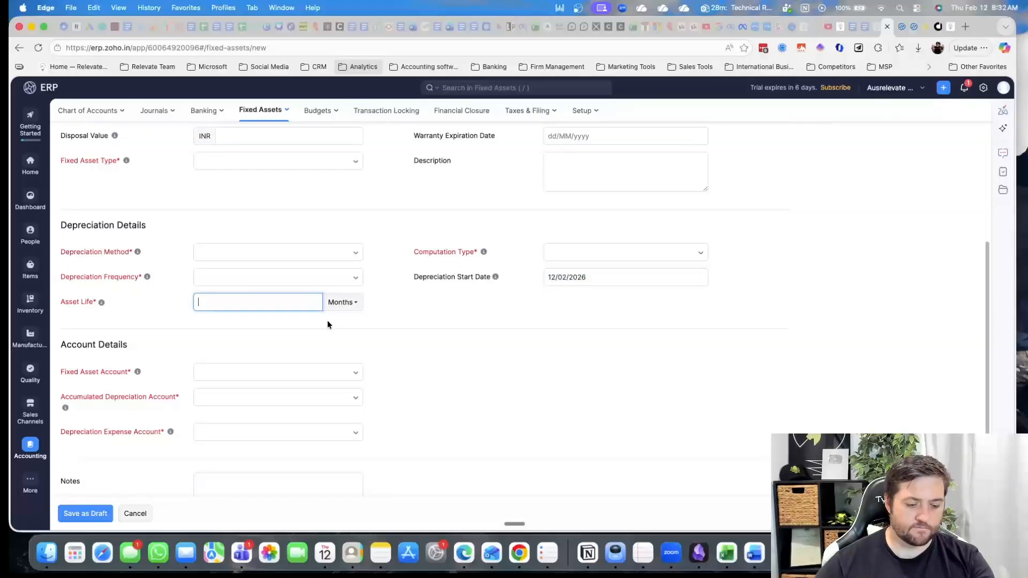
Examine the account choices for fixed asset, accumulated depreciation and depreciation expense in the new fixed asset form.
scroll(475, 363, down, 3)
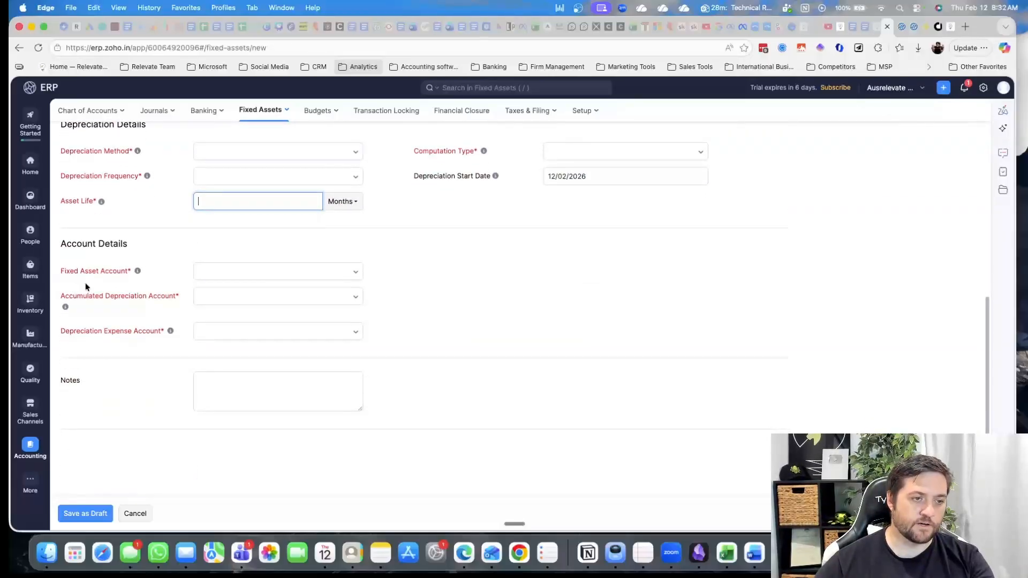
click(259, 278)
click(537, 291)
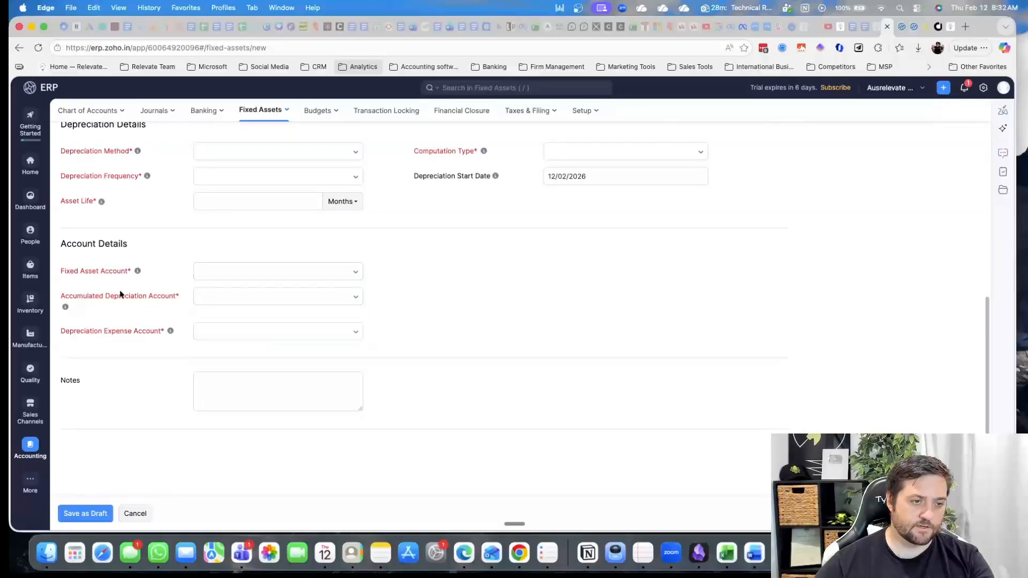
click(239, 299)
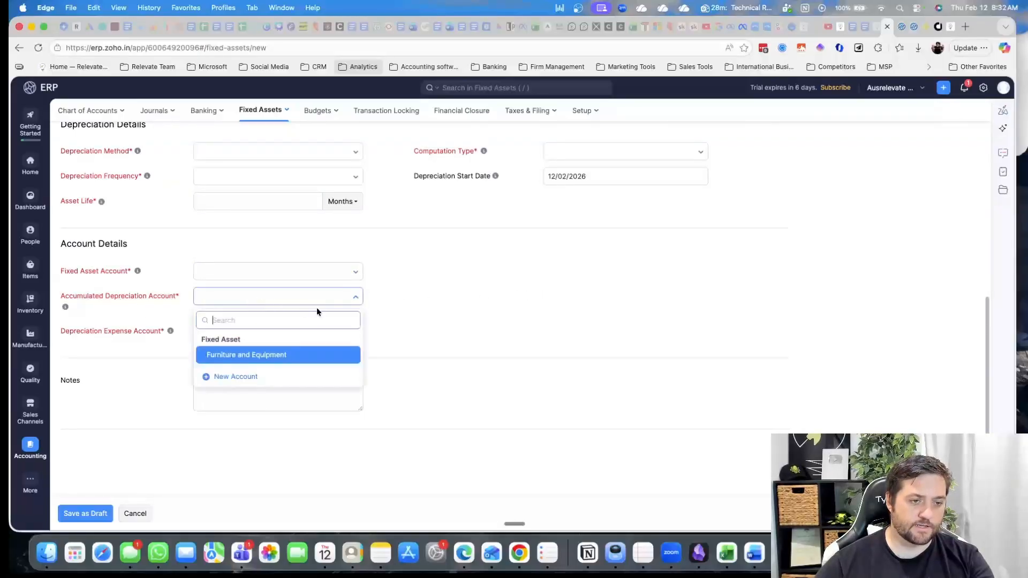
click(443, 318)
click(259, 331)
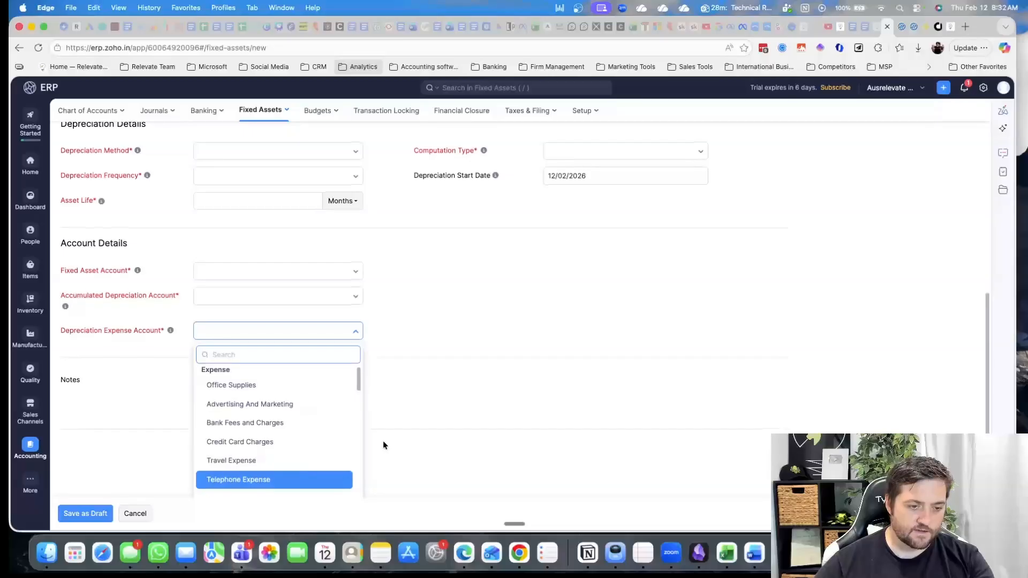
scroll(417, 391, down, 1)
click(439, 370)
scroll(264, 252, up, 6)
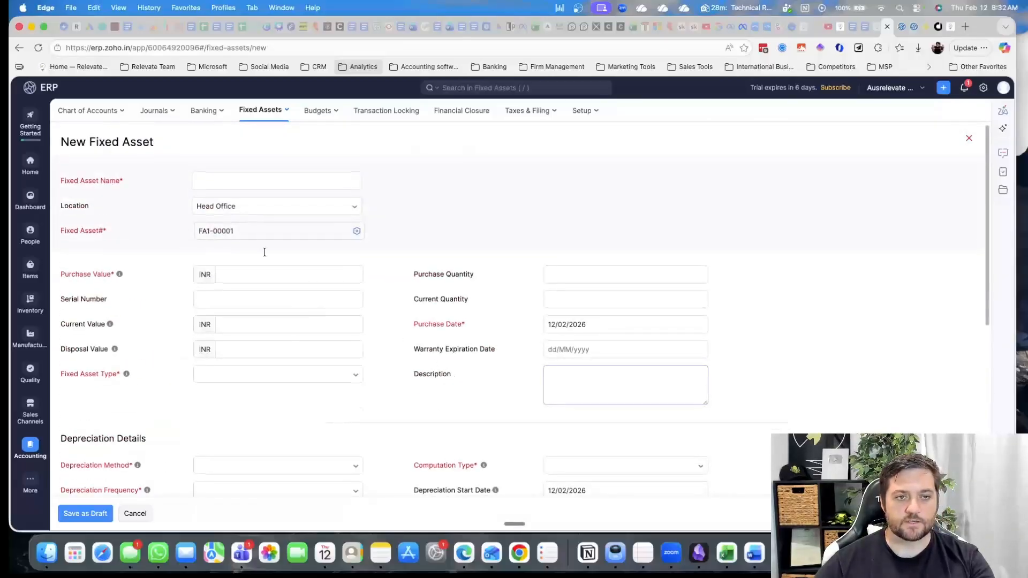
Open the employee expense budgets and inspect a blank general budget form without saving it.
click(321, 115)
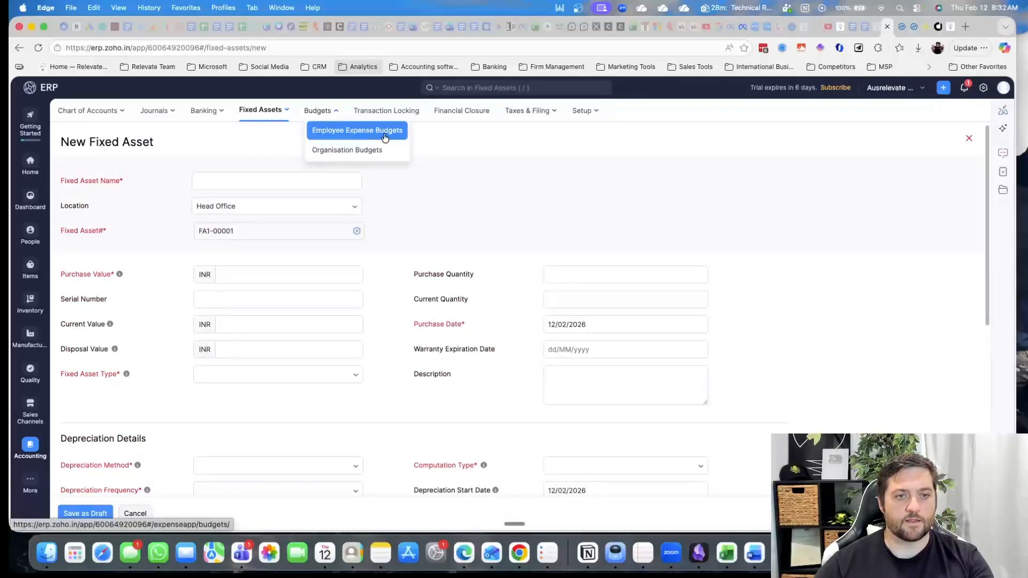
click(385, 137)
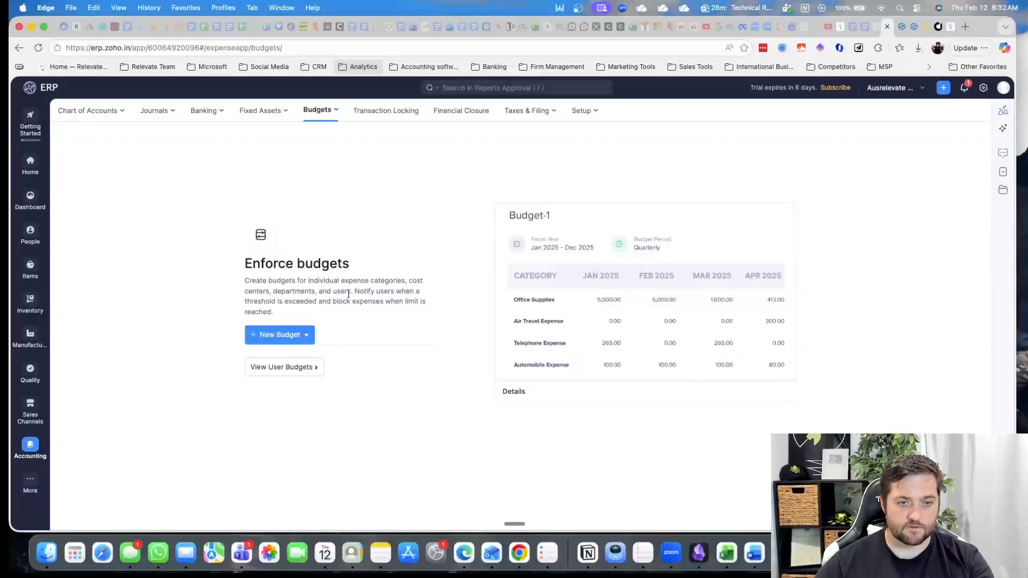
click(277, 339)
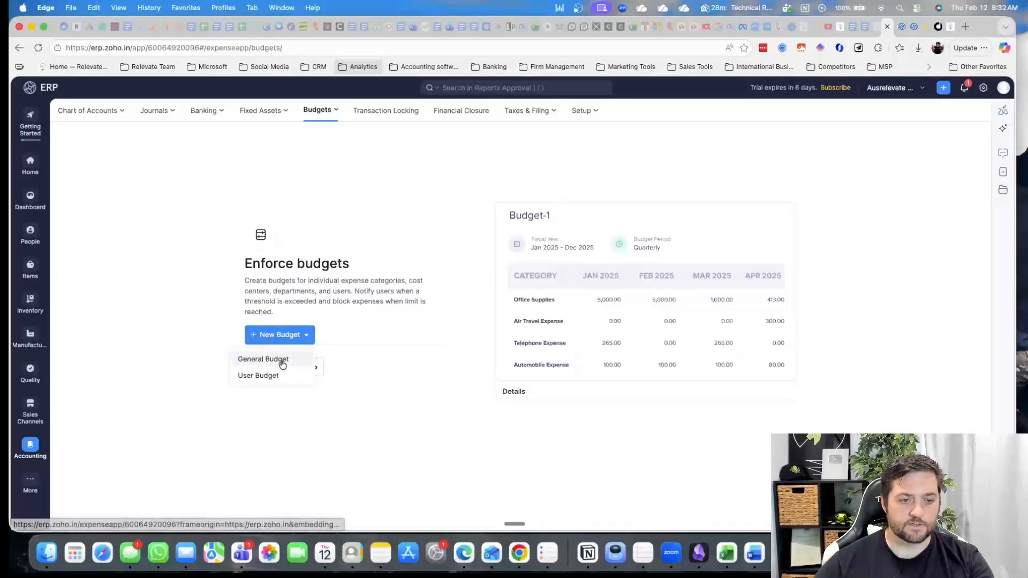
click(278, 359)
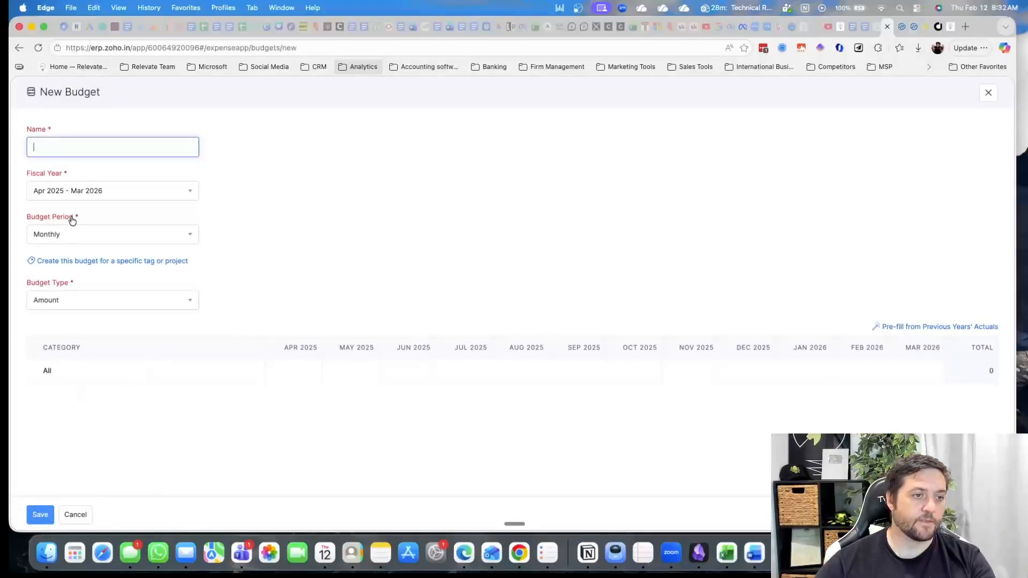
click(990, 92)
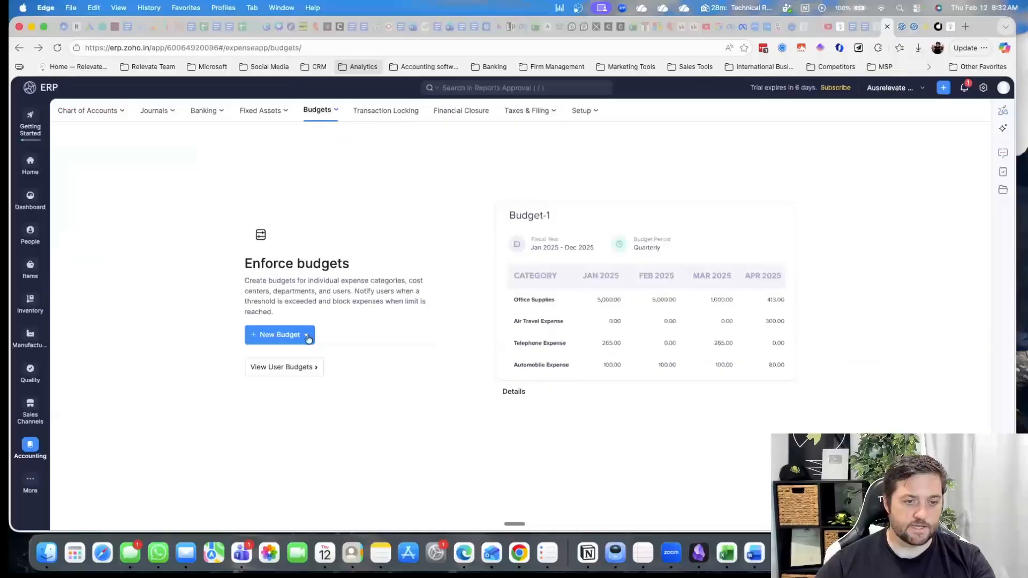
Inspect a blank user budget form without saving it, and view the list of user budgets.
click(306, 335)
click(258, 376)
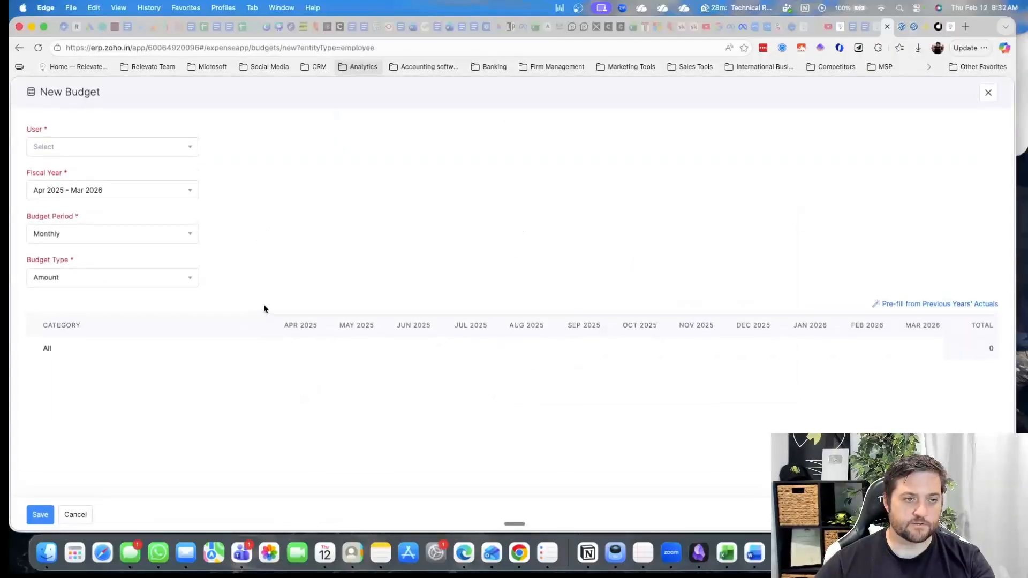
click(987, 94)
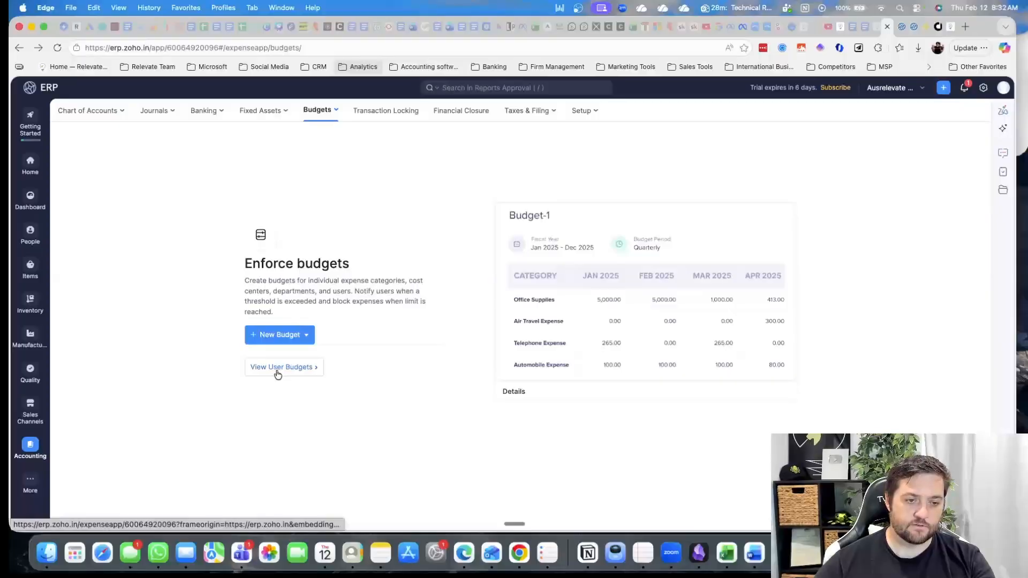
click(279, 373)
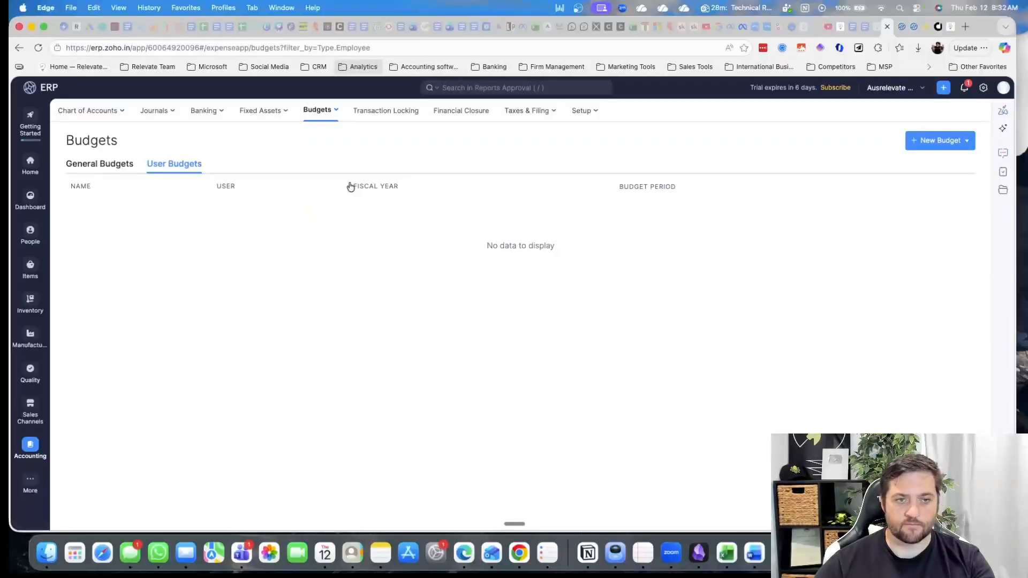
View the transaction locking page and open the organisation budgets.
click(395, 110)
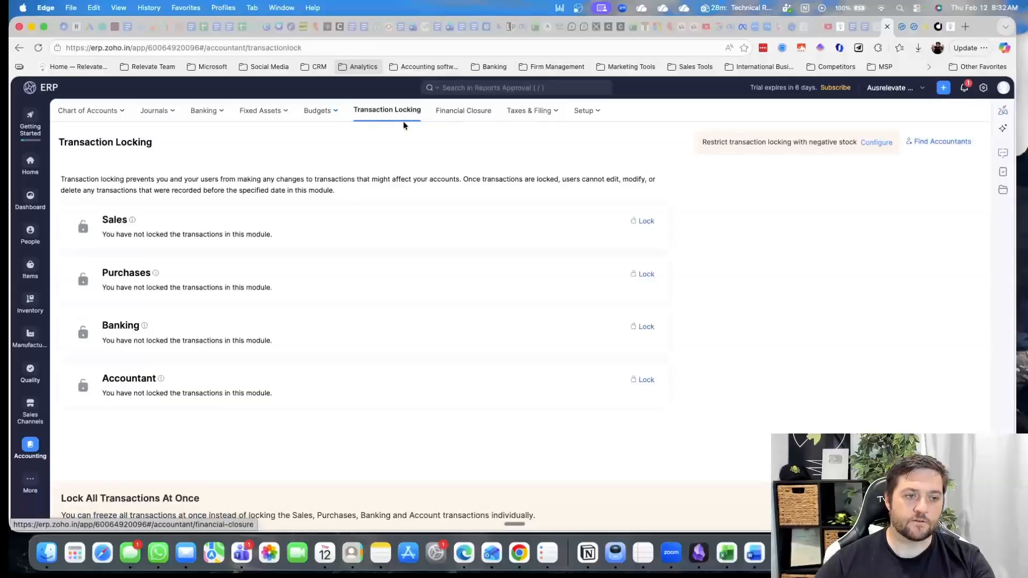
click(314, 113)
click(323, 111)
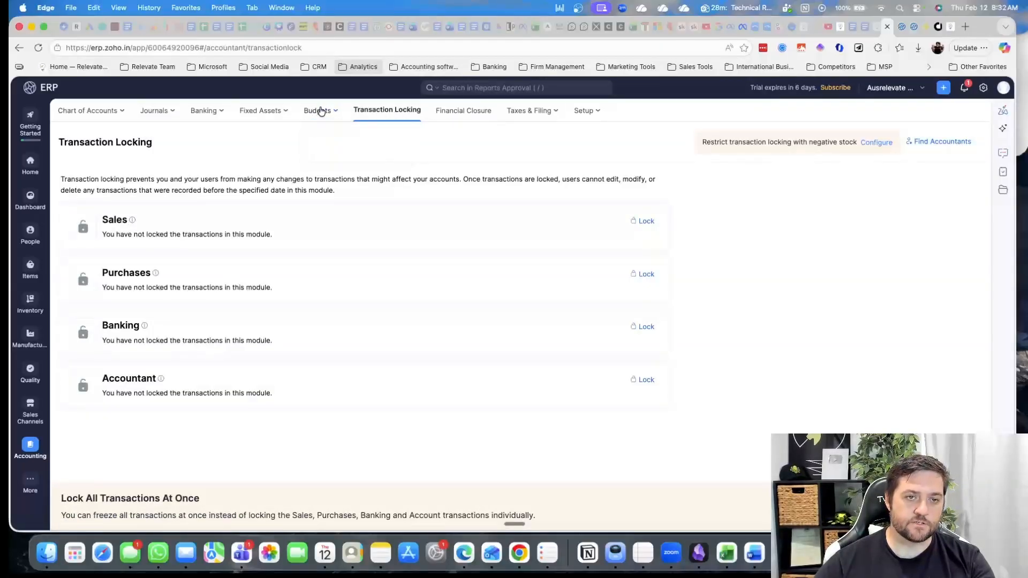
click(320, 112)
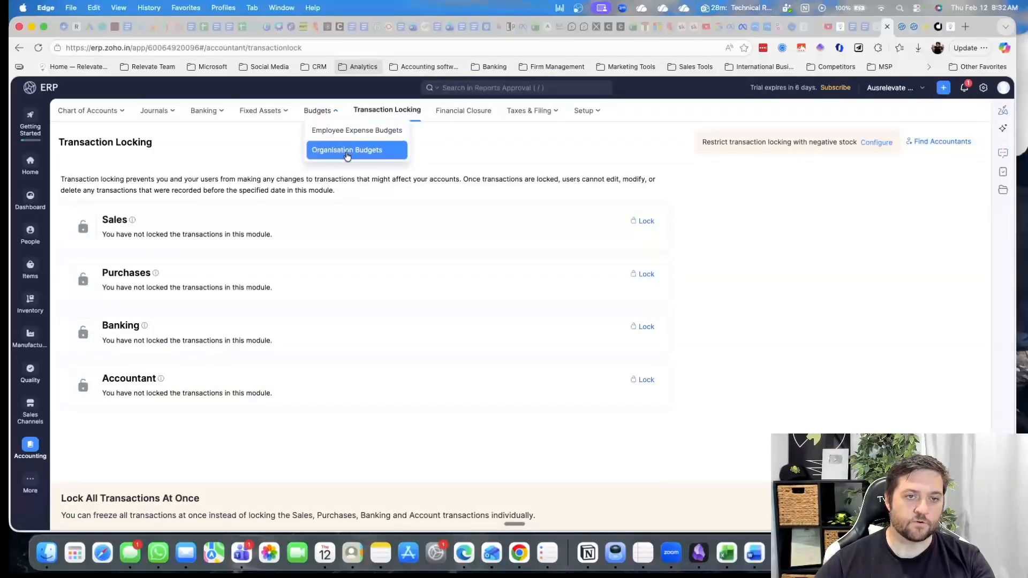
click(347, 156)
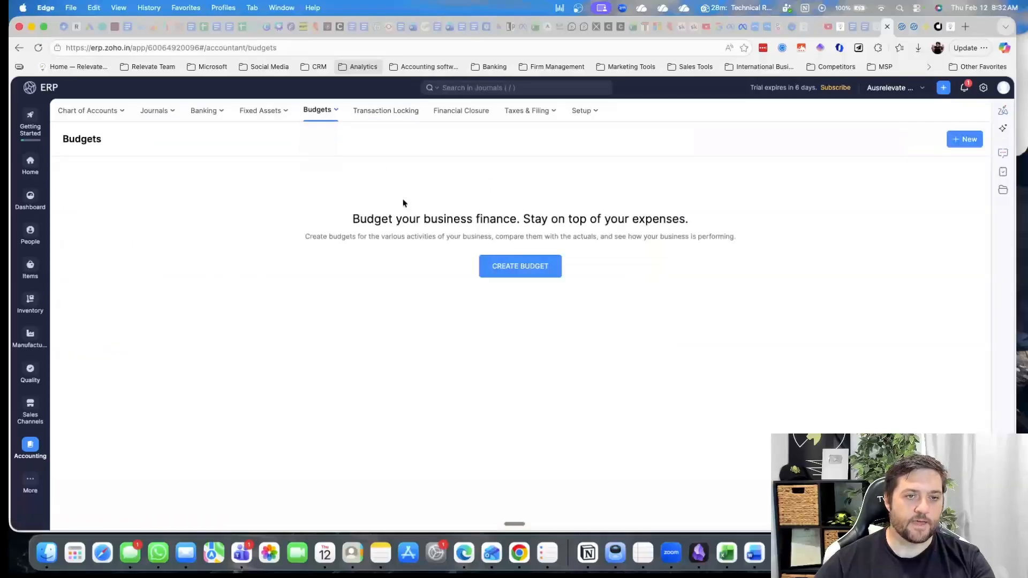
Inspect a new organisation budget form with asset, liability and equity accounts included, and view its asset account choices without selecting any.
click(531, 275)
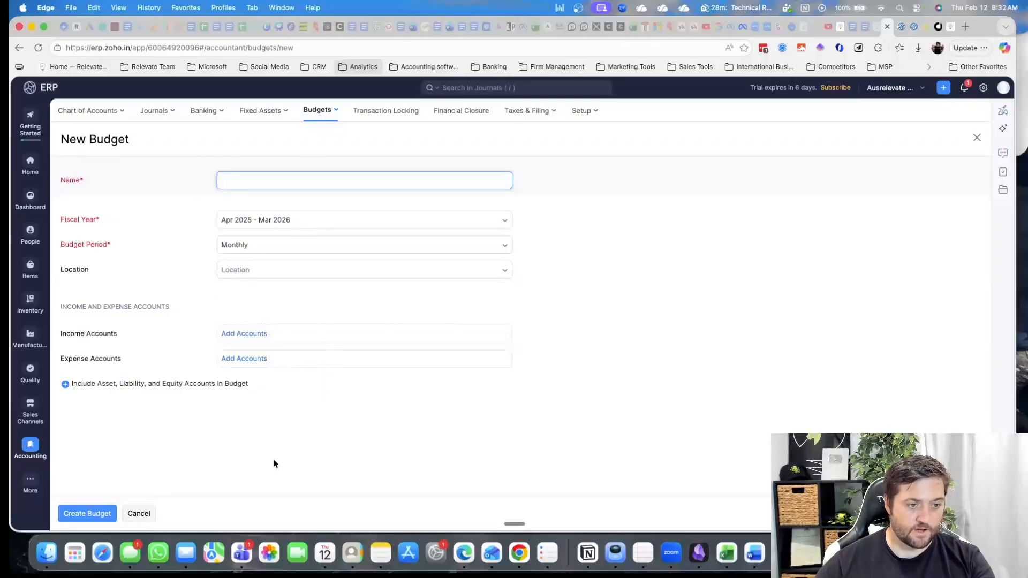
click(128, 383)
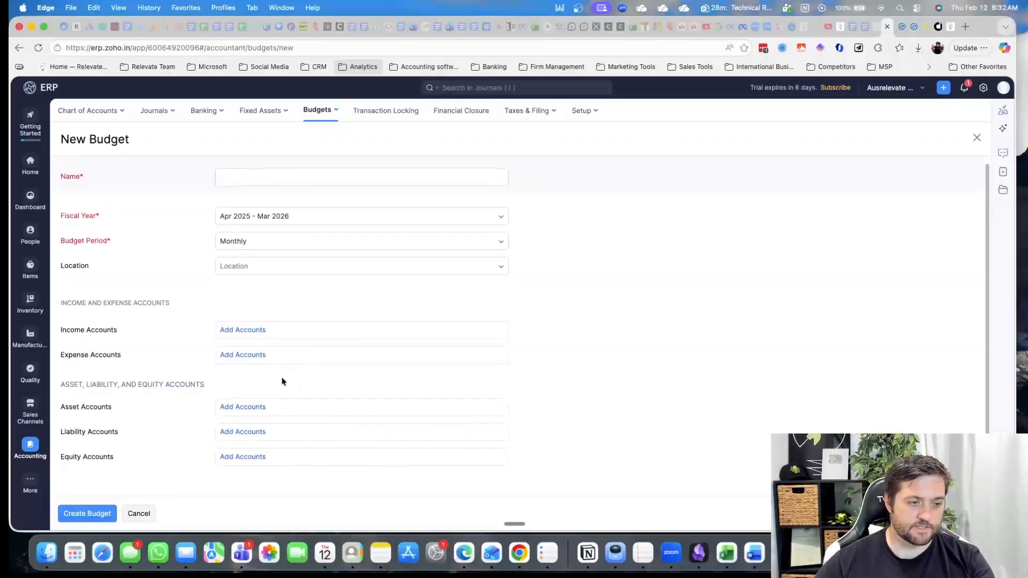
click(242, 406)
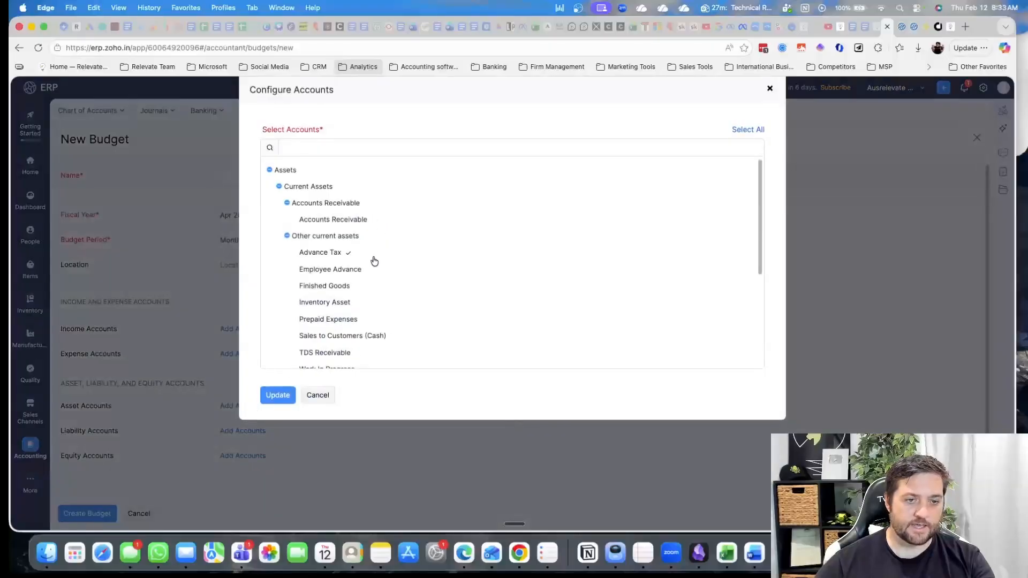
scroll(386, 277, down, 4)
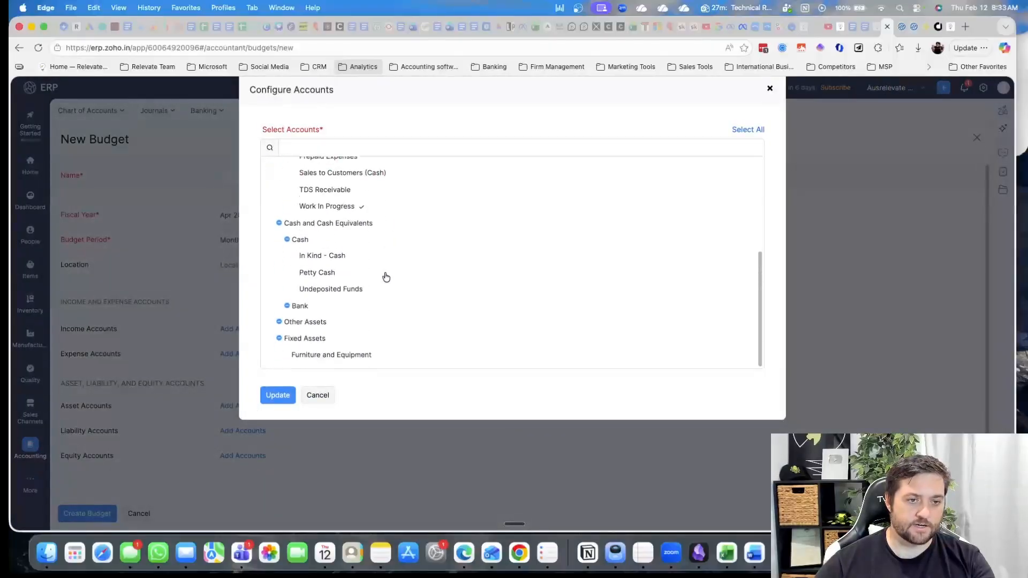
click(770, 90)
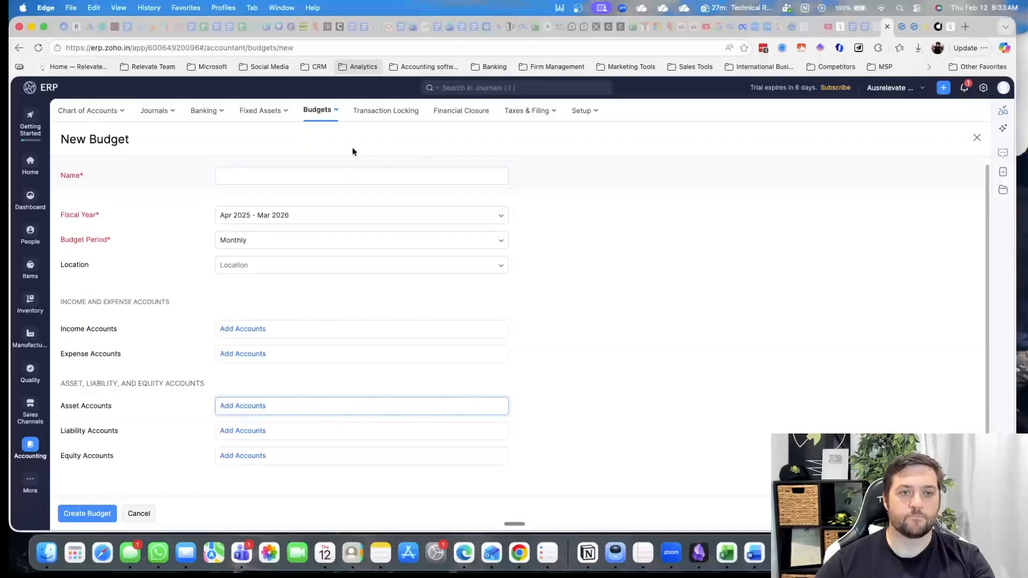
View the transaction locking and financial closure pages, and list the taxes and filing options.
click(389, 112)
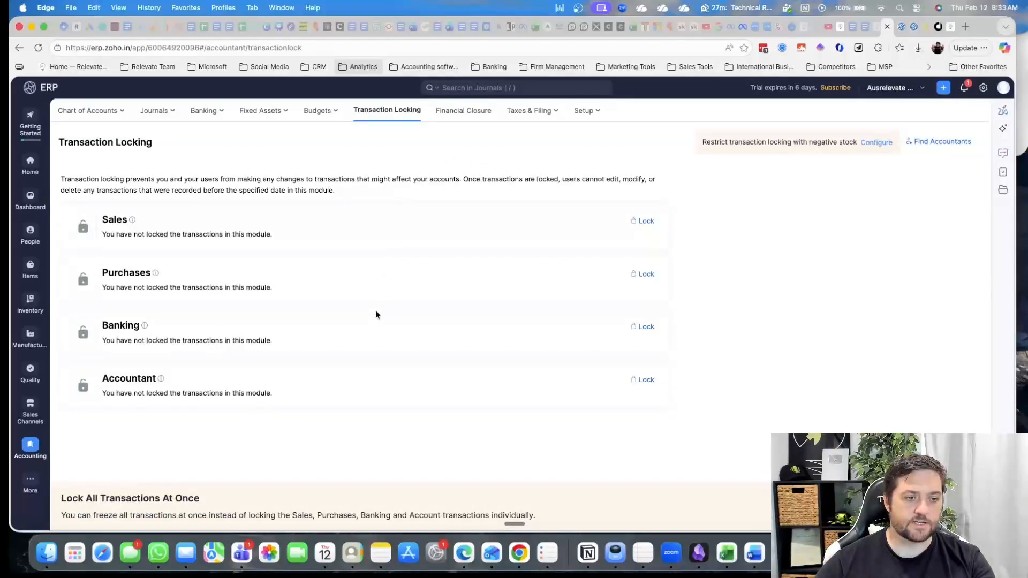
click(453, 112)
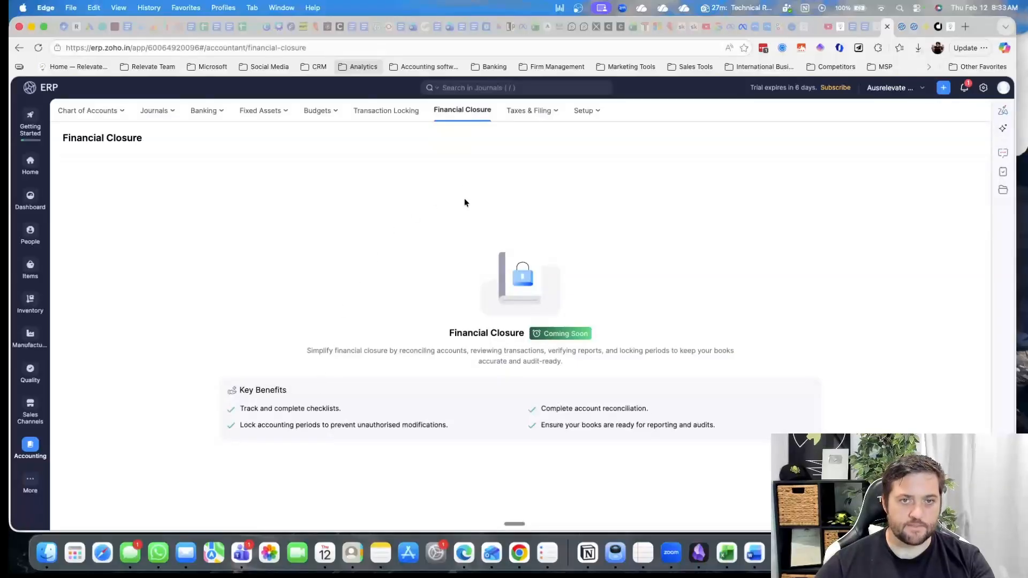
click(524, 112)
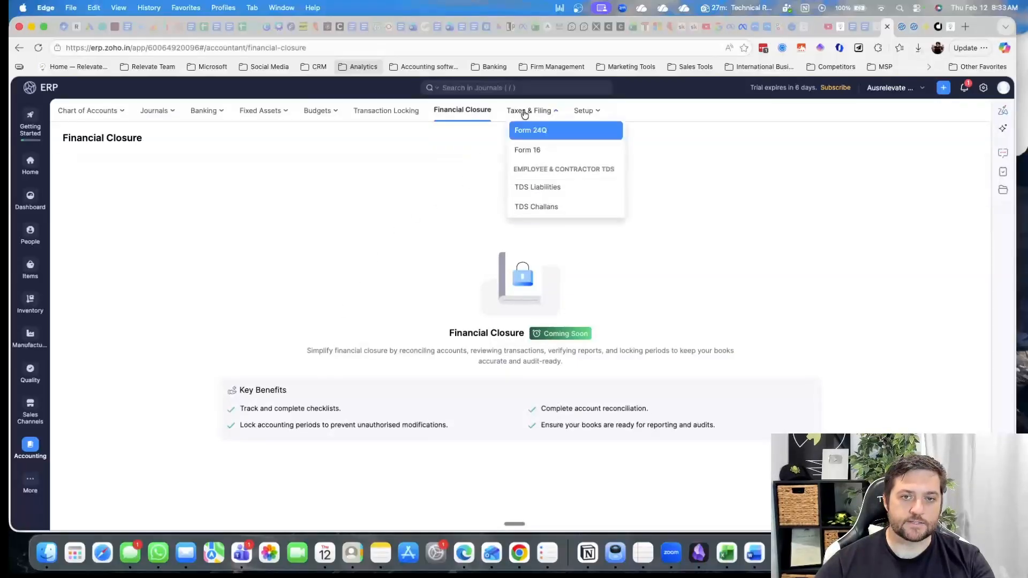
Examine the accounting setup options for chart of accounts, indirect taxes and direct taxes without opening any of them.
click(587, 111)
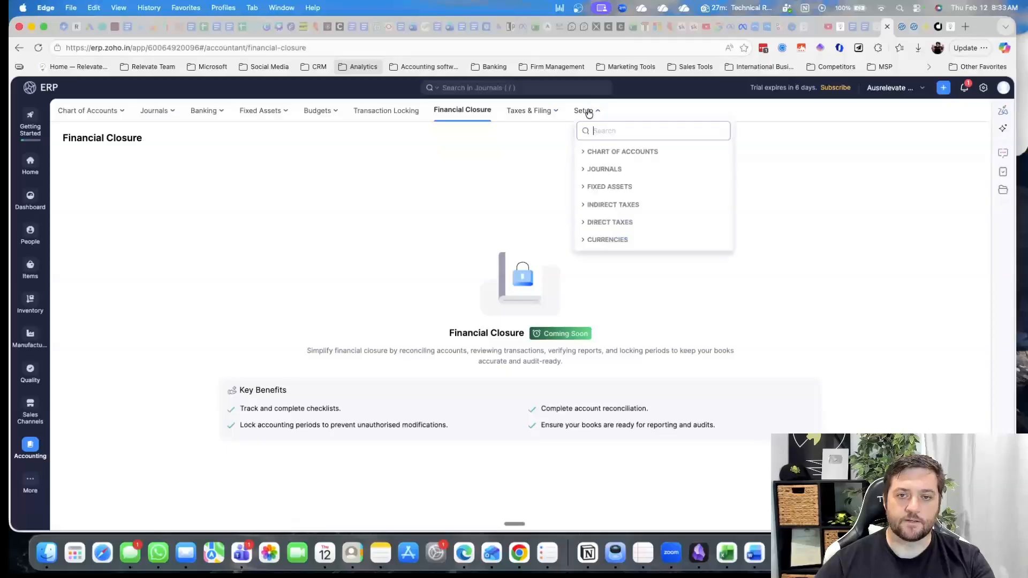
click(635, 150)
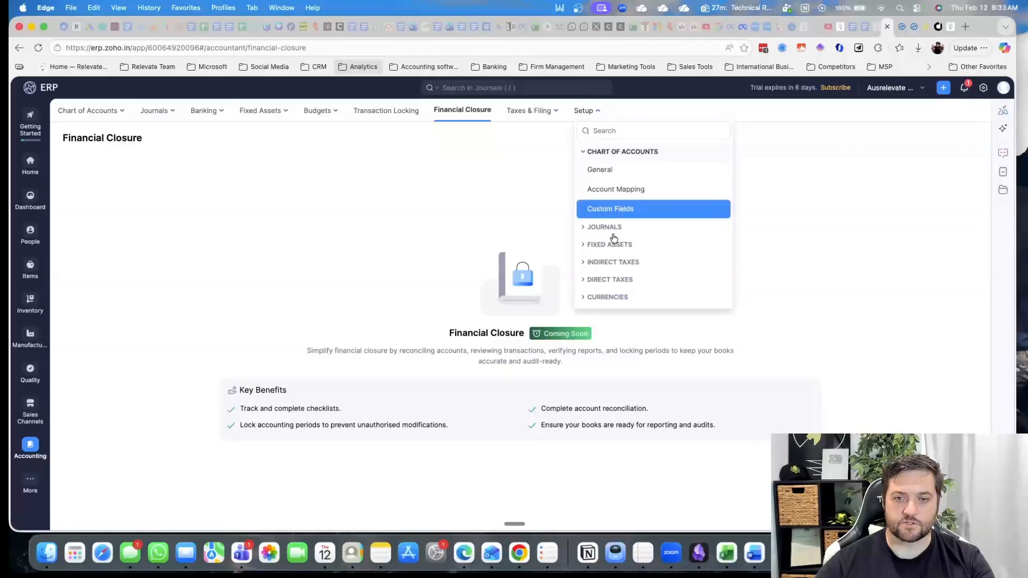
click(624, 267)
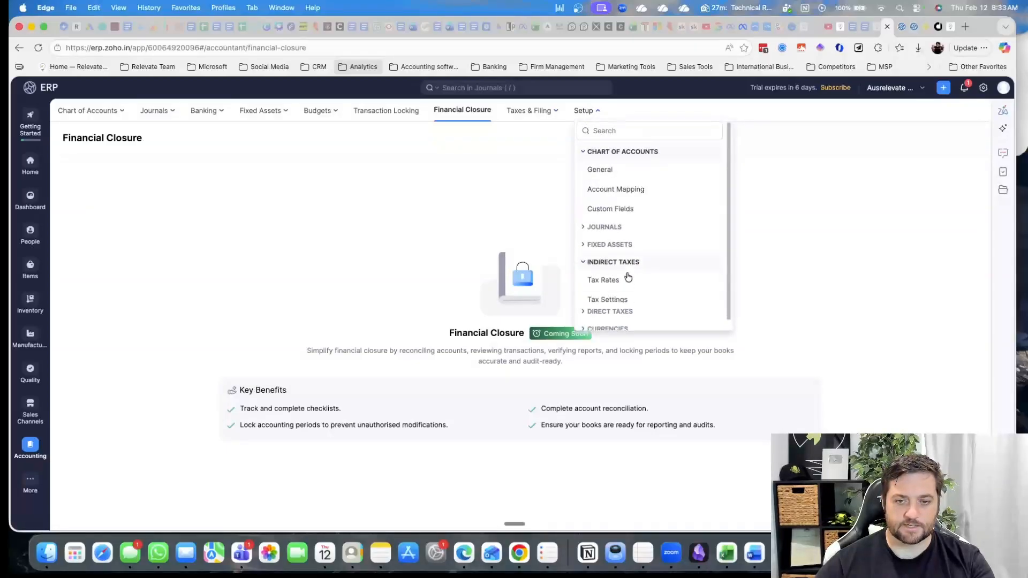
click(644, 319)
scroll(674, 235, down, 2)
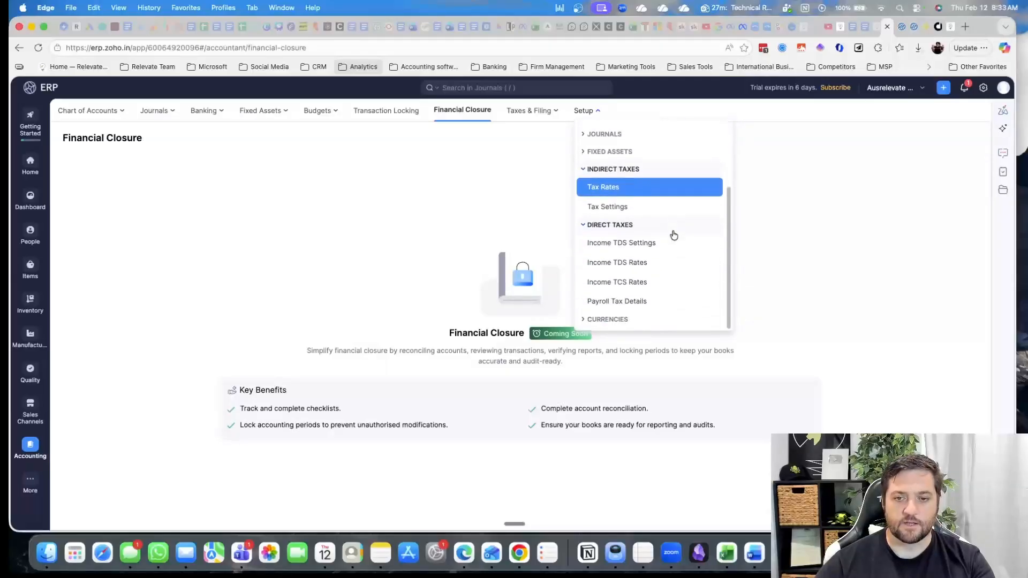
click(830, 237)
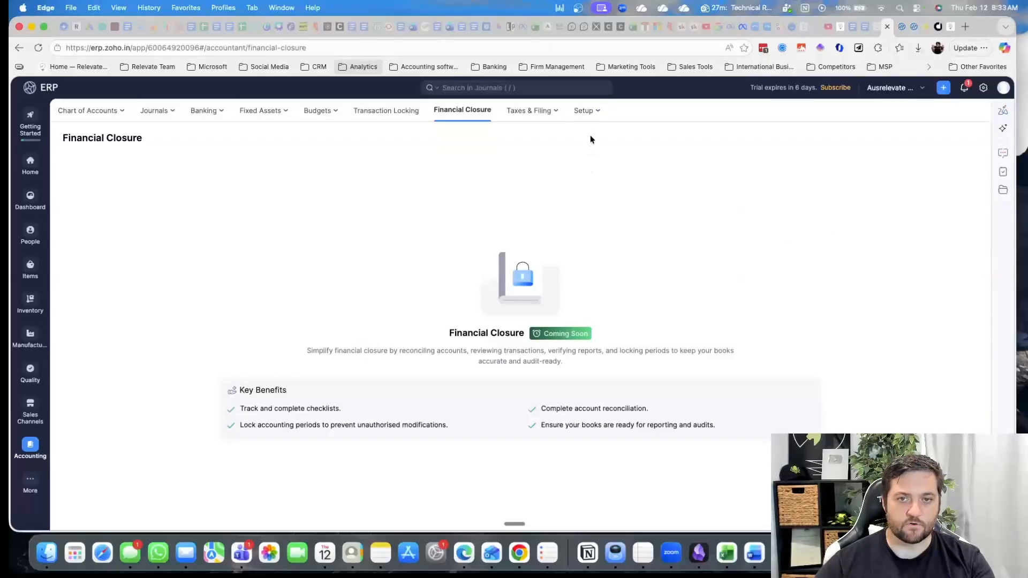
Open the Reports Center and browse the list of all reports and the report categories.
click(30, 482)
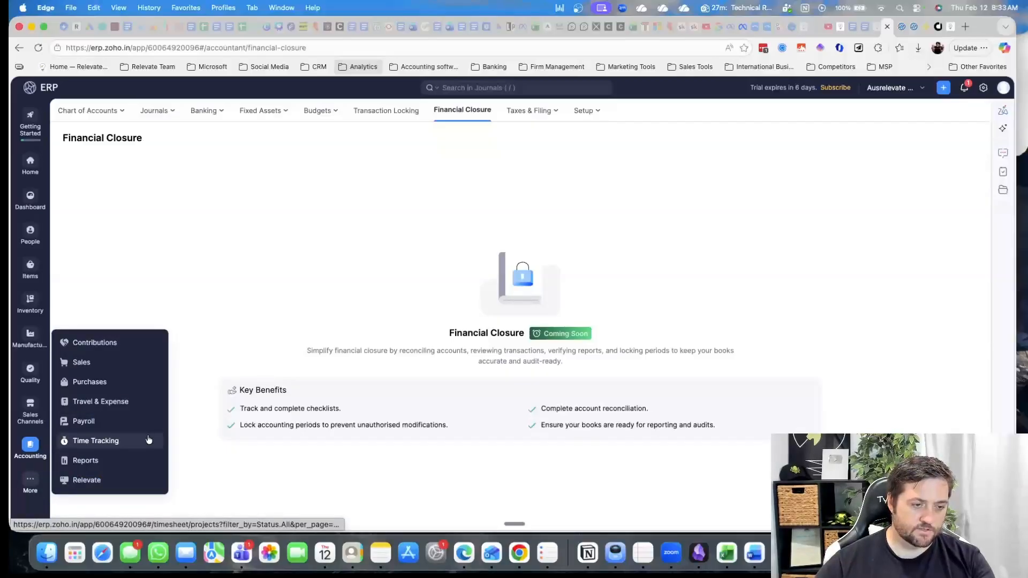
click(91, 462)
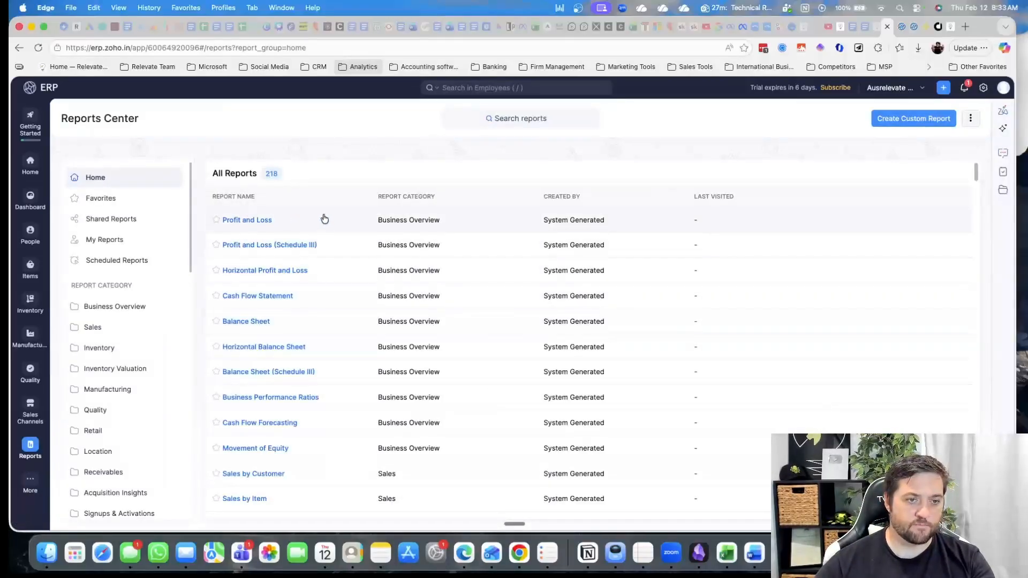
scroll(241, 364, down, 3)
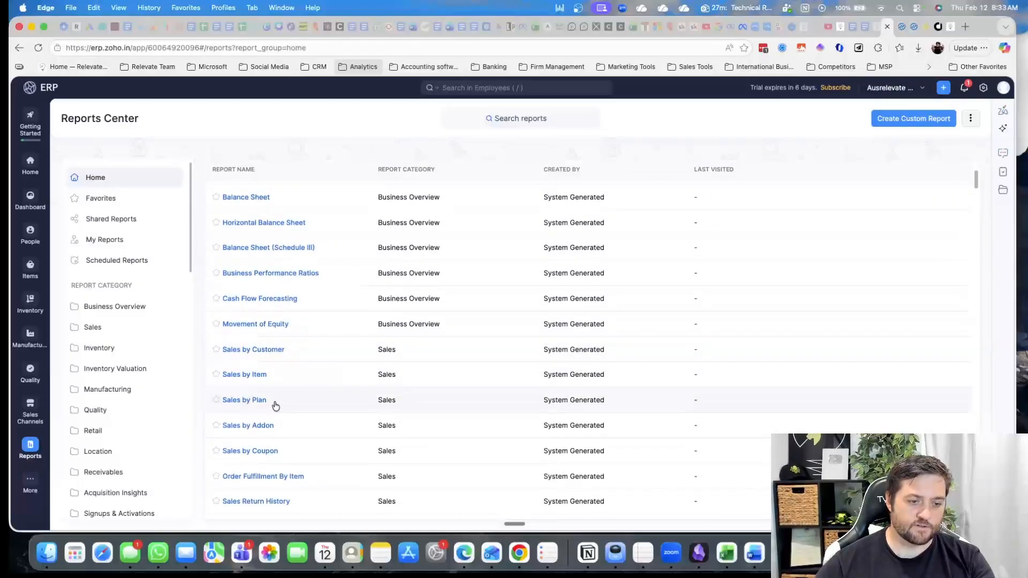
scroll(267, 409, down, 2)
scroll(262, 413, down, 15)
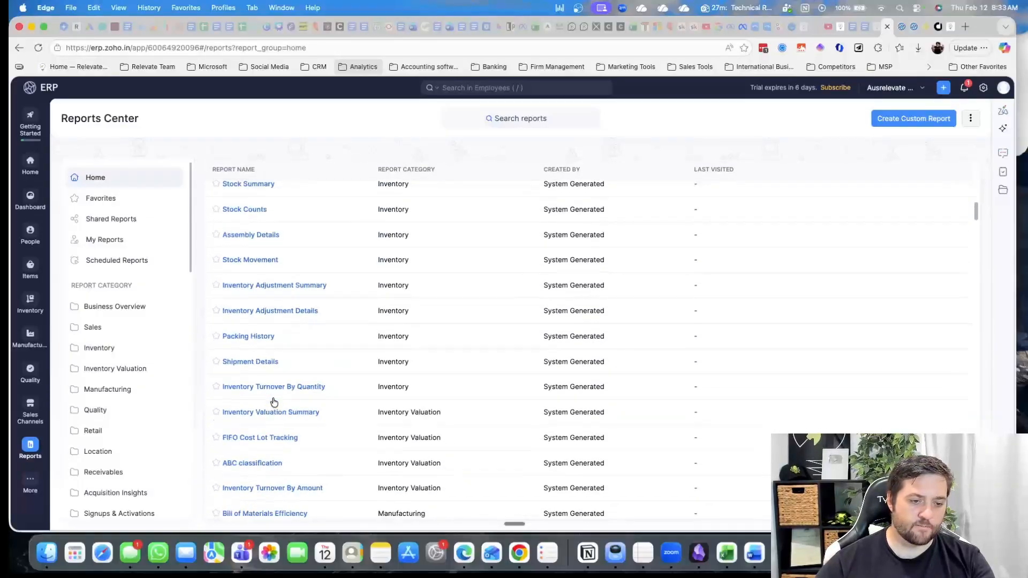
scroll(97, 396, down, 15)
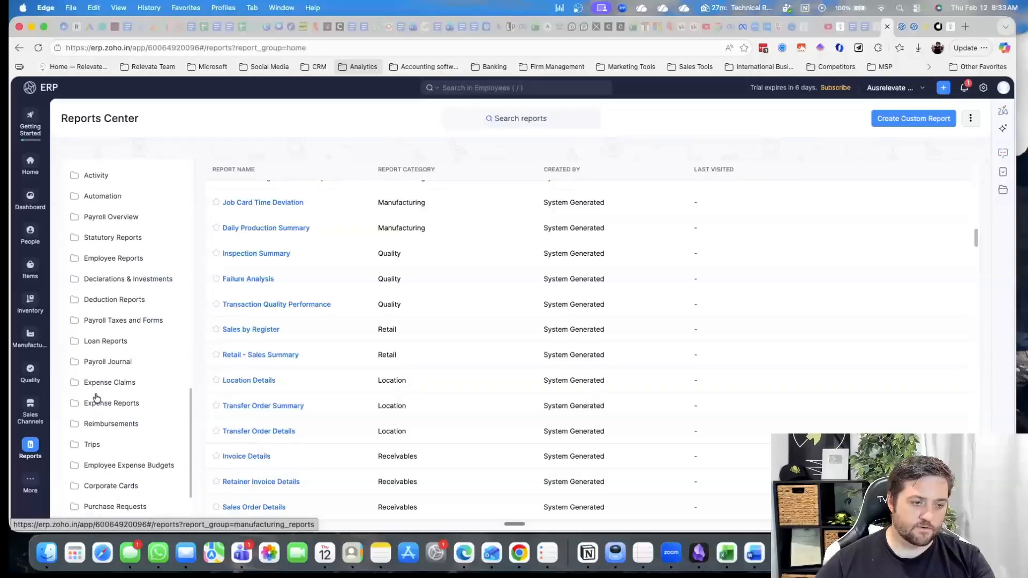
scroll(97, 397, down, 2)
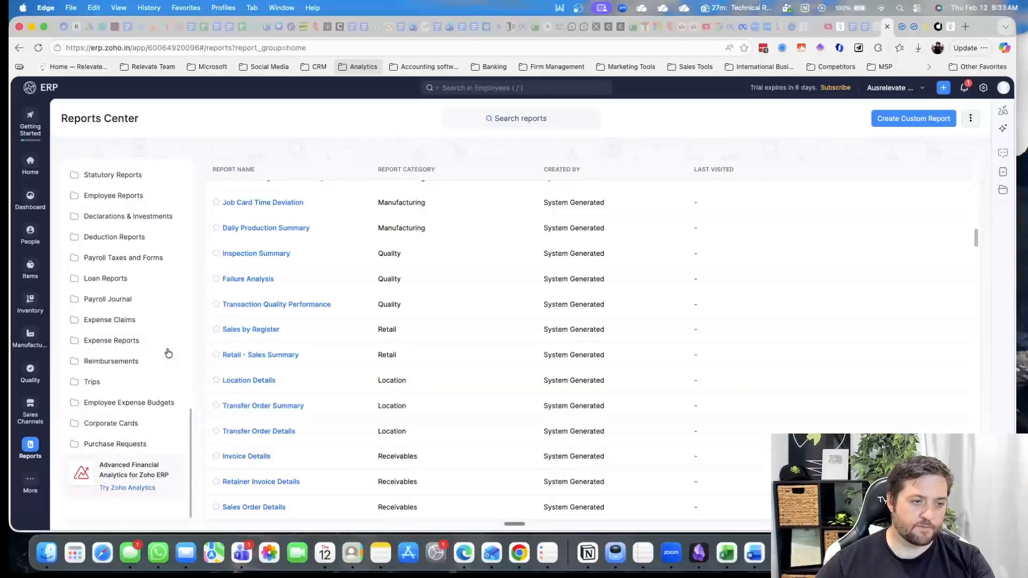
scroll(168, 353, up, 5)
scroll(143, 369, down, 5)
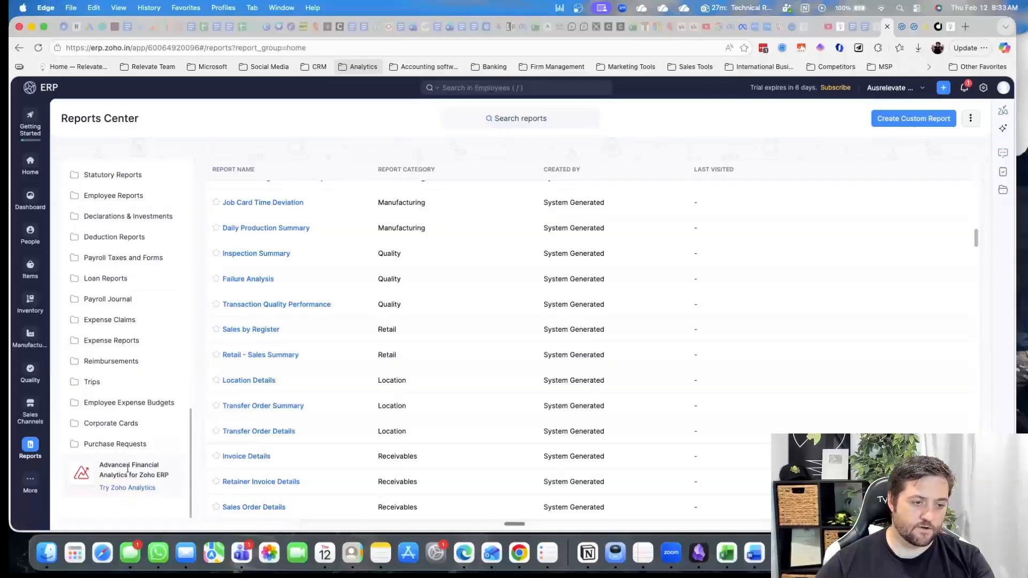
scroll(135, 465, up, 10)
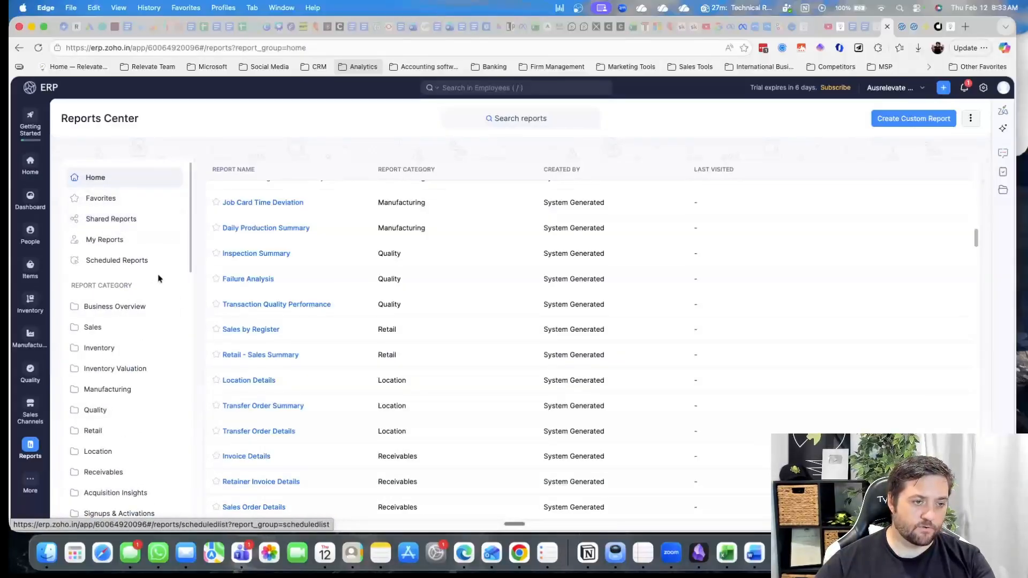
Inspect the date range and comparison settings of a new custom report based on the Cash Flow Statement, then cancel it.
click(912, 124)
click(420, 140)
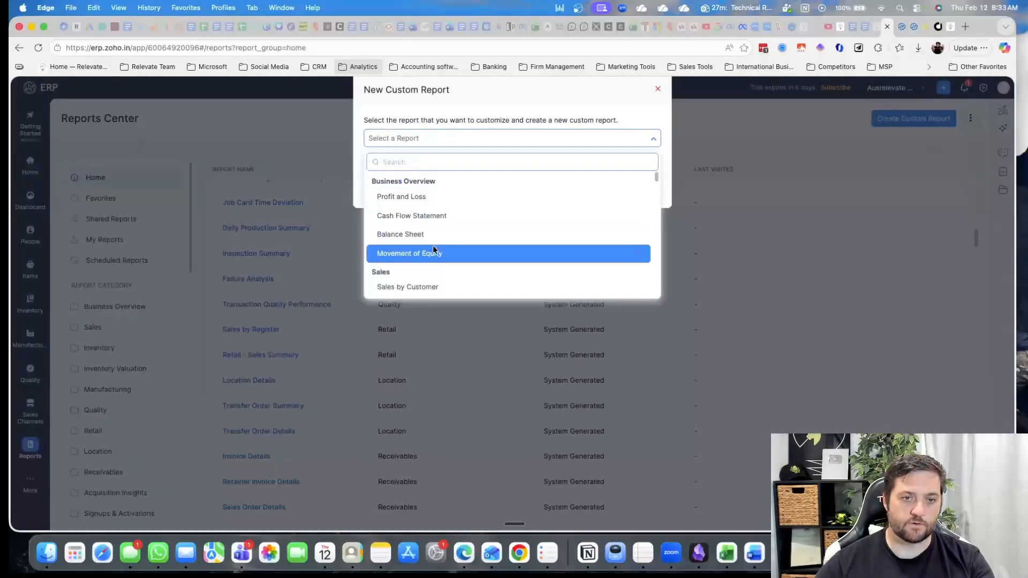
click(459, 218)
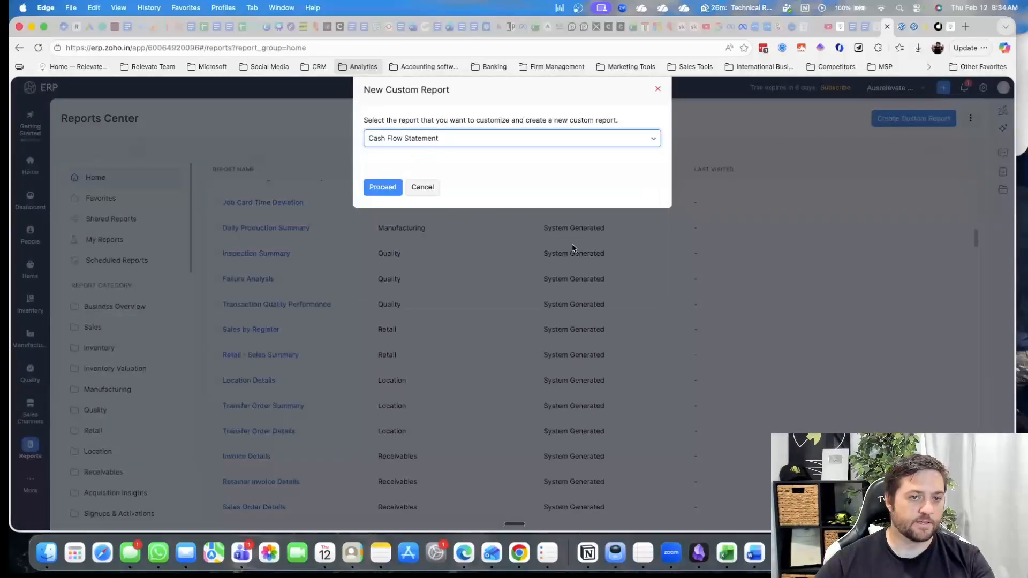
click(387, 187)
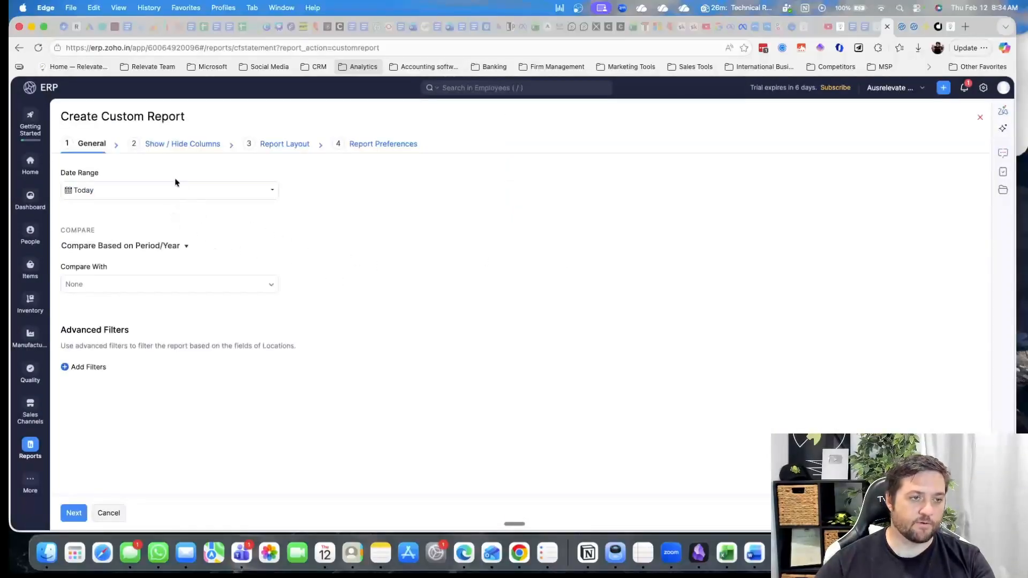
click(106, 284)
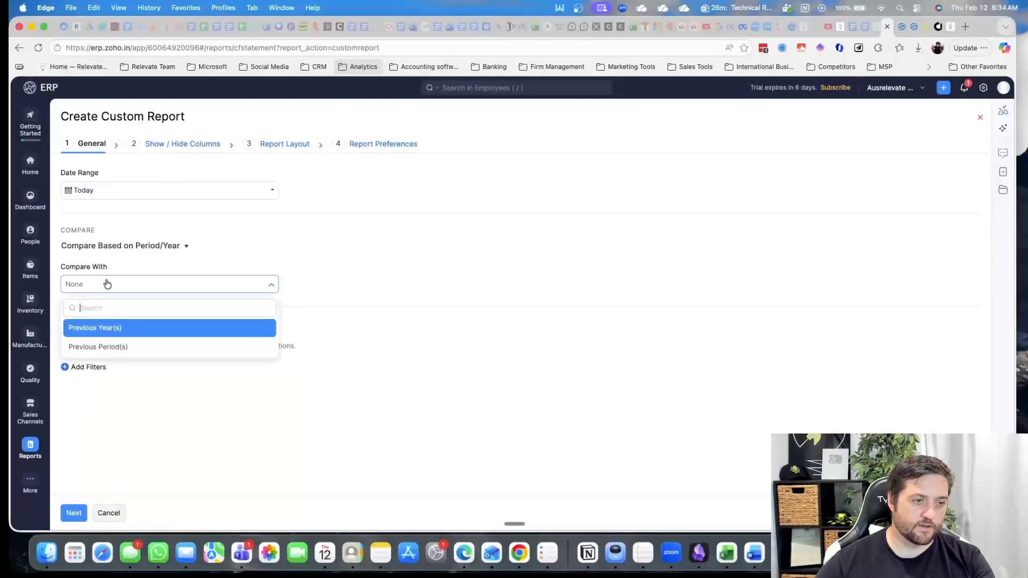
click(380, 305)
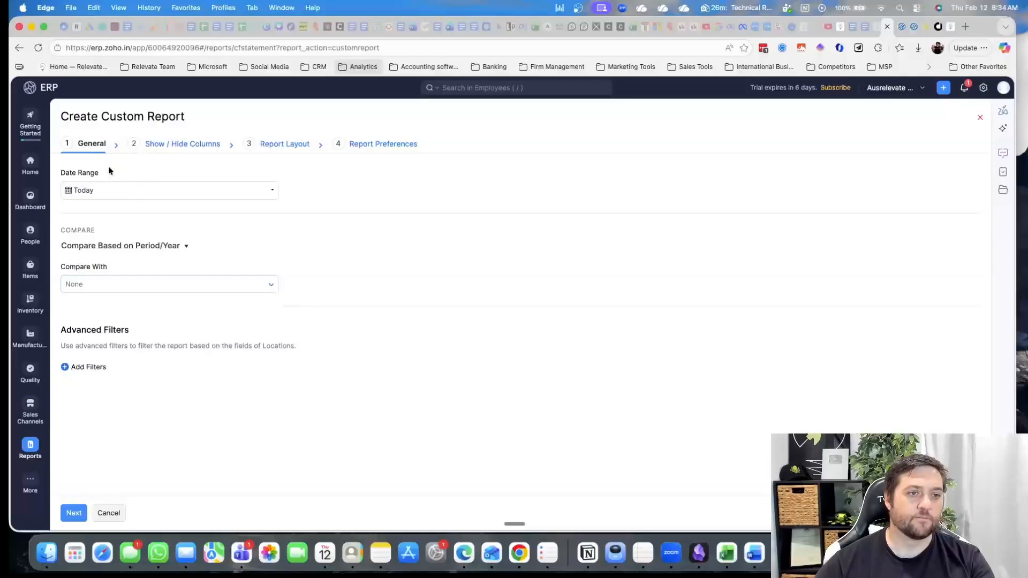
click(102, 199)
click(496, 247)
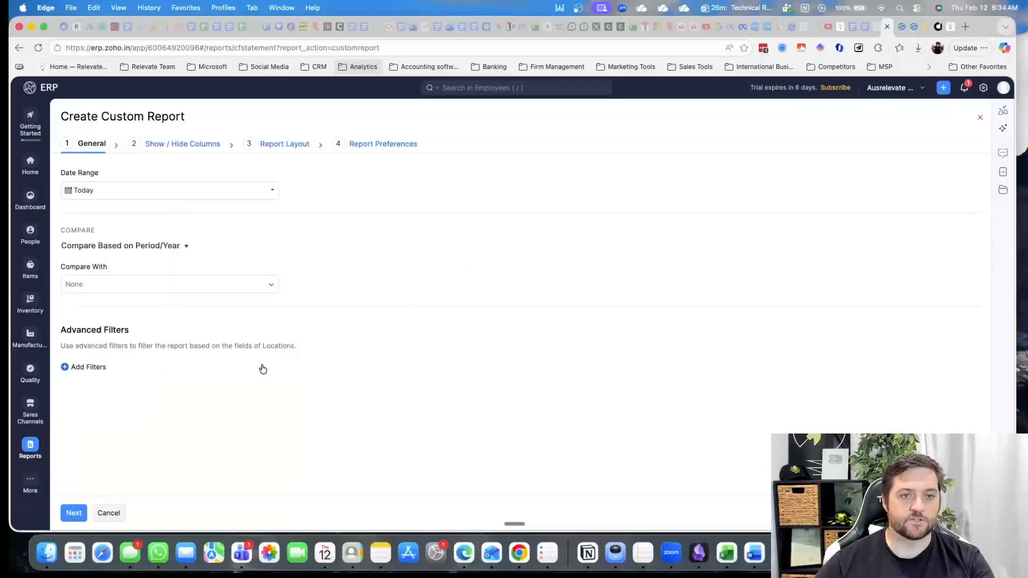
click(107, 515)
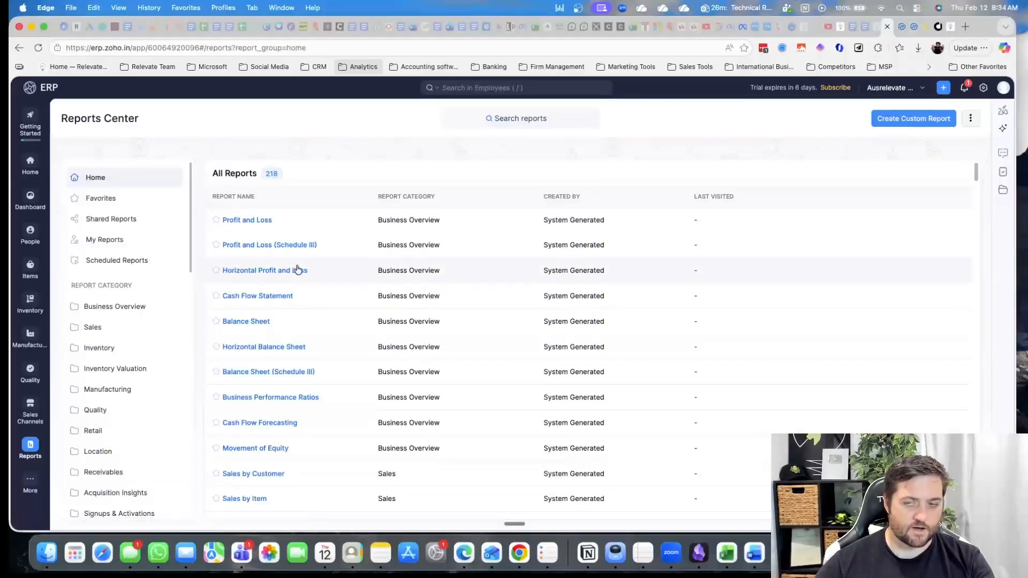
View the additional report export and layout options in the Reports Center, and open the Relevate web tab.
click(968, 122)
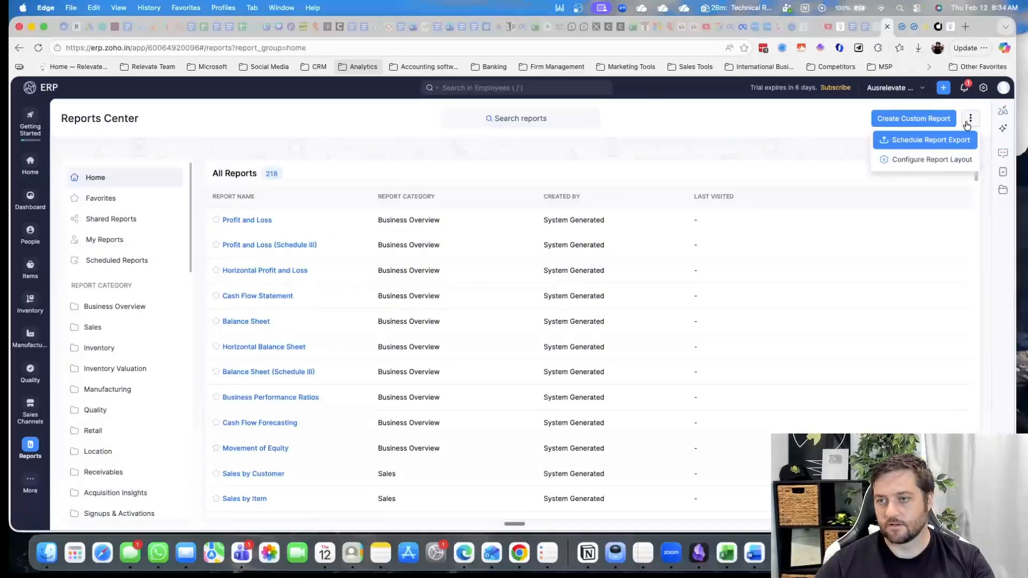
click(765, 152)
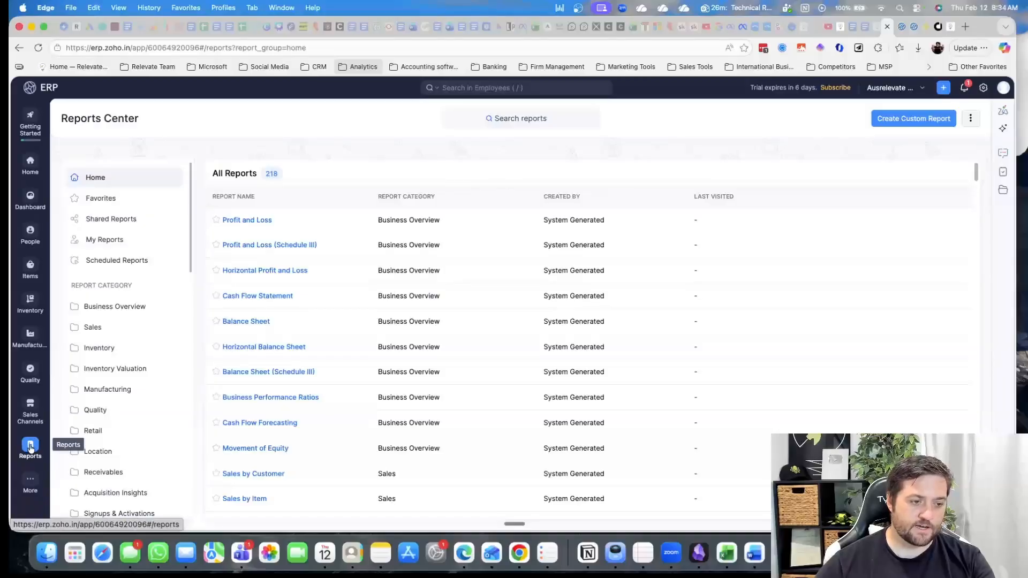
click(30, 482)
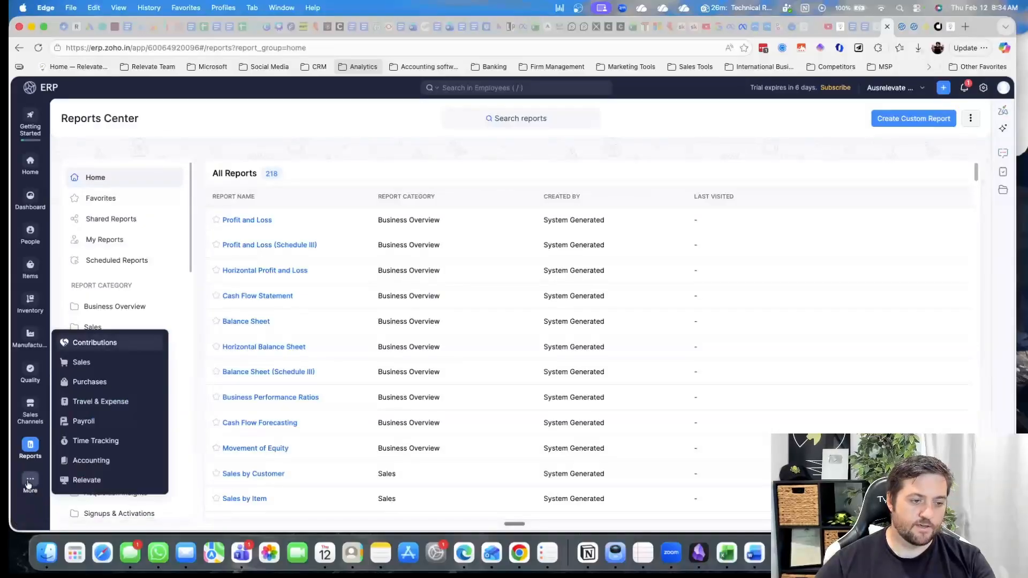
click(112, 482)
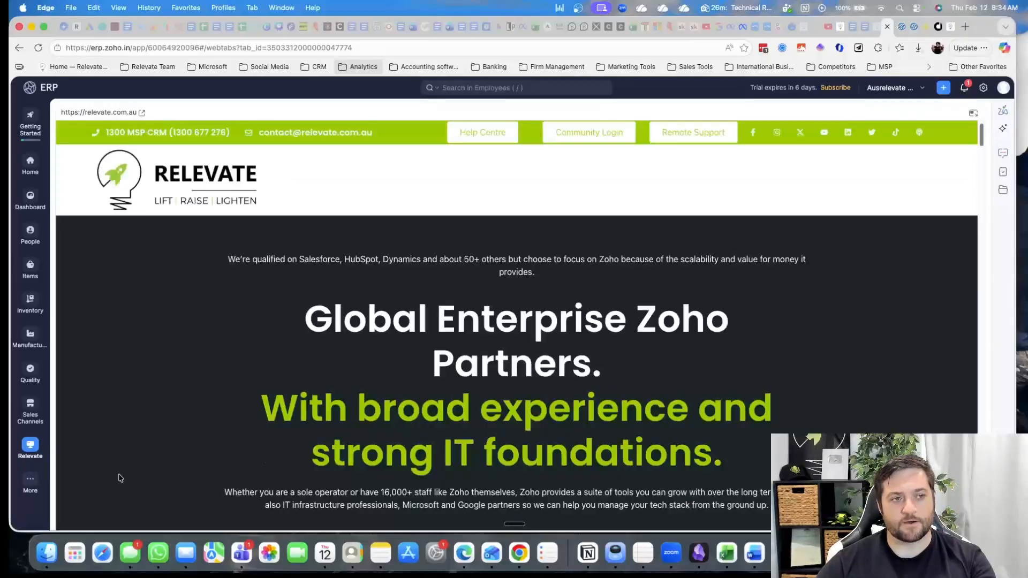
Examine the Relevate website's home page content inside the embedded web tab.
scroll(462, 364, down, 15)
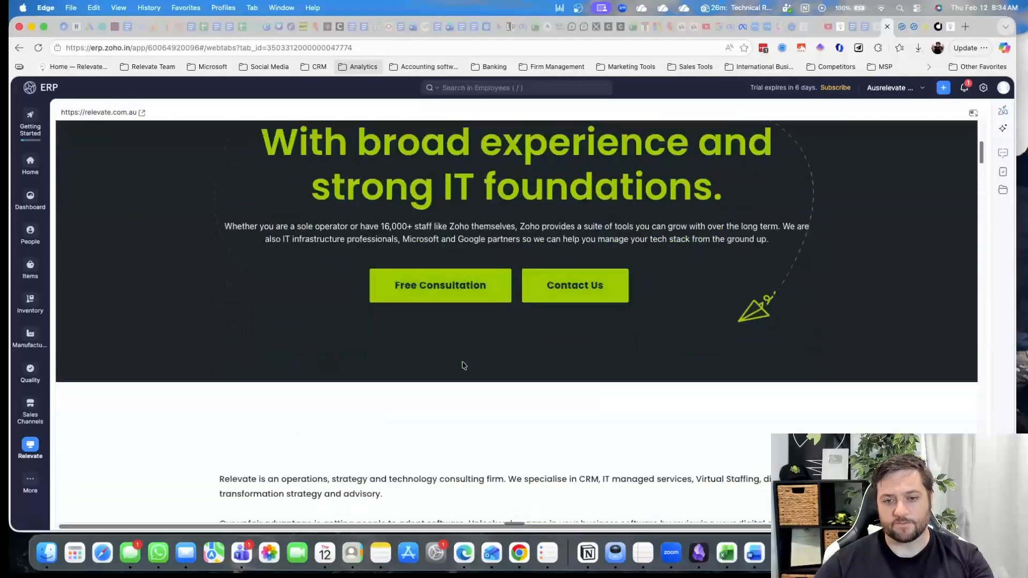
scroll(461, 361, down, 20)
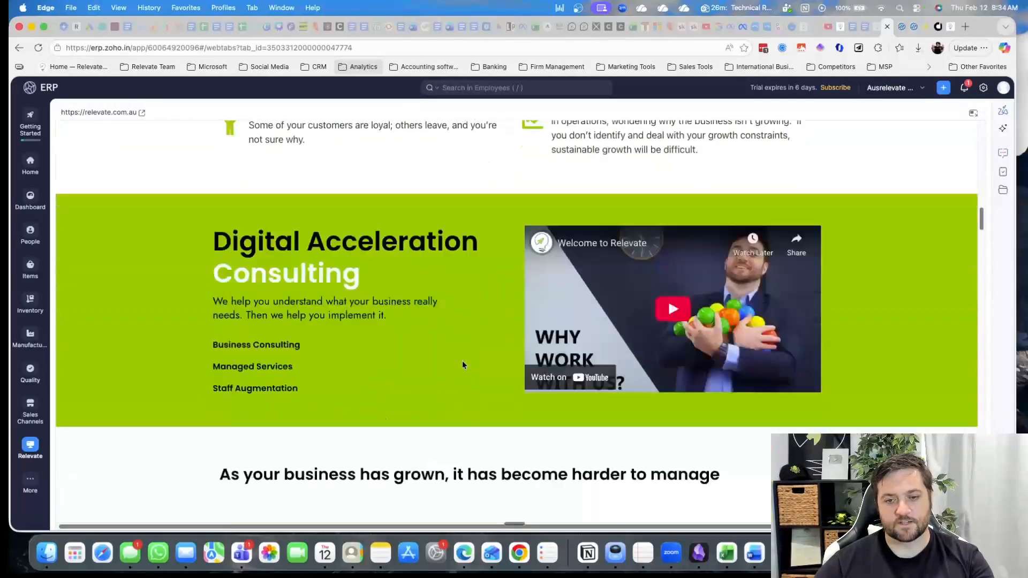
scroll(457, 385, up, 6)
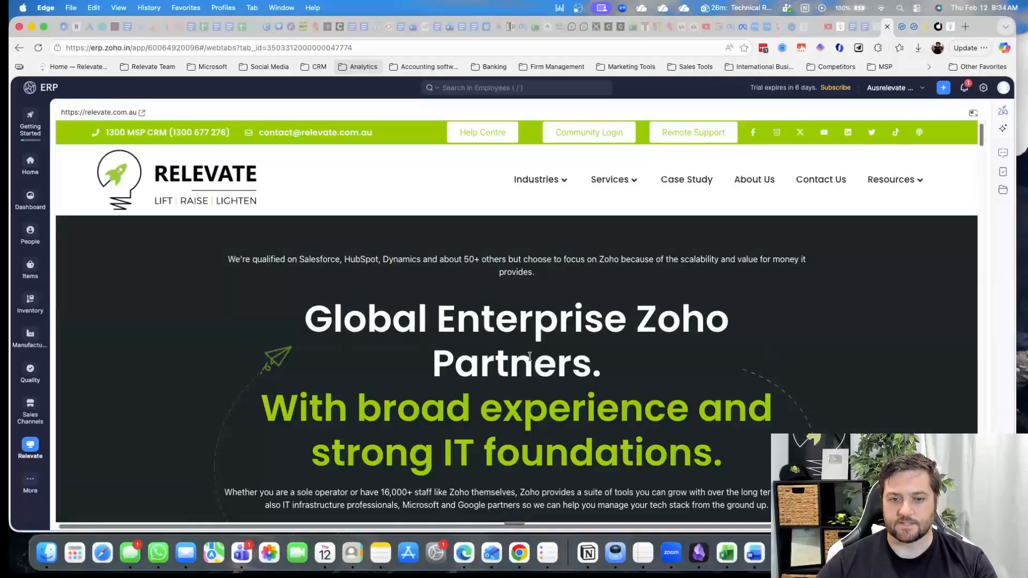
scroll(519, 342, down, 2)
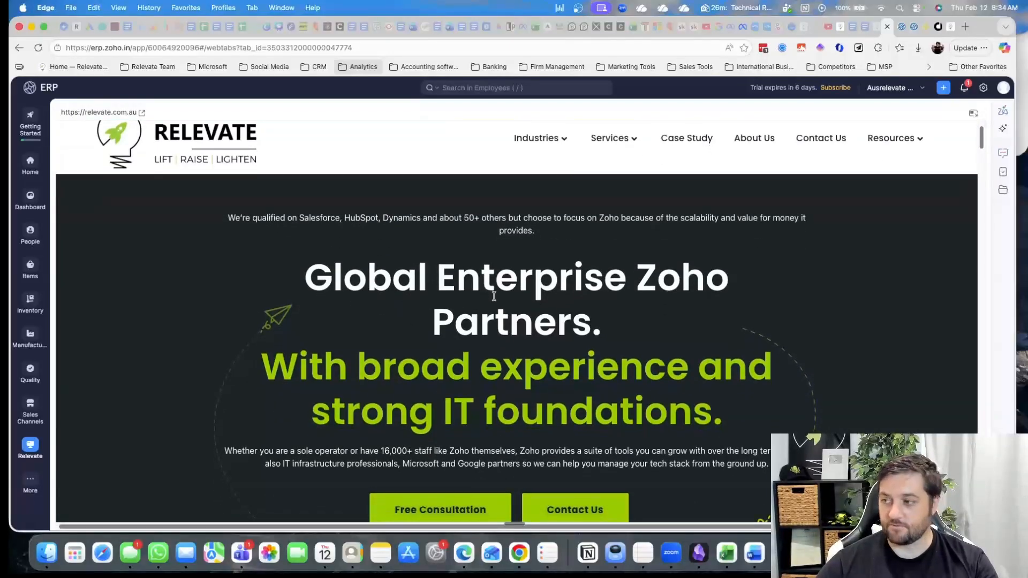
scroll(494, 296, down, 1)
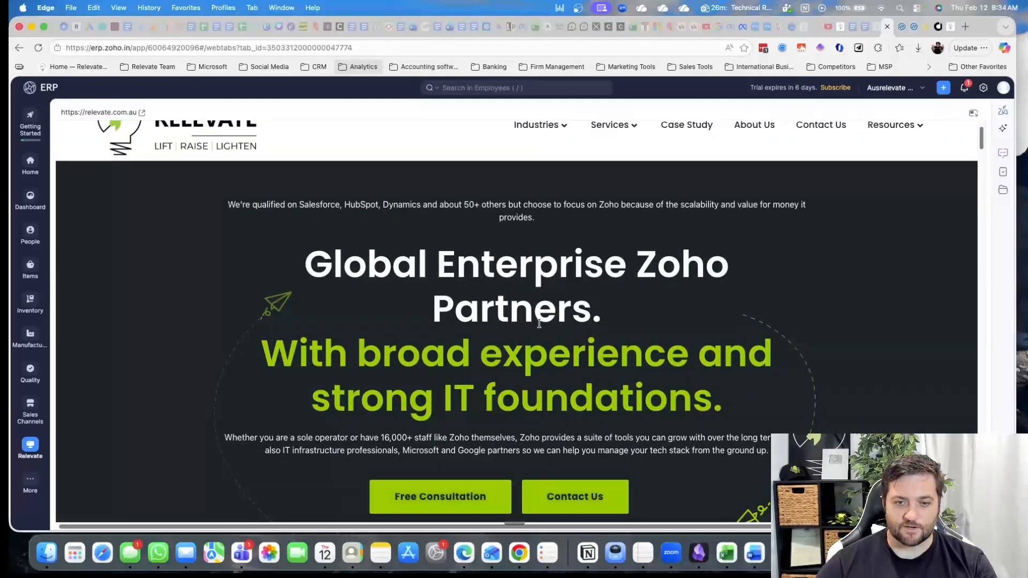
scroll(539, 324, down, 3)
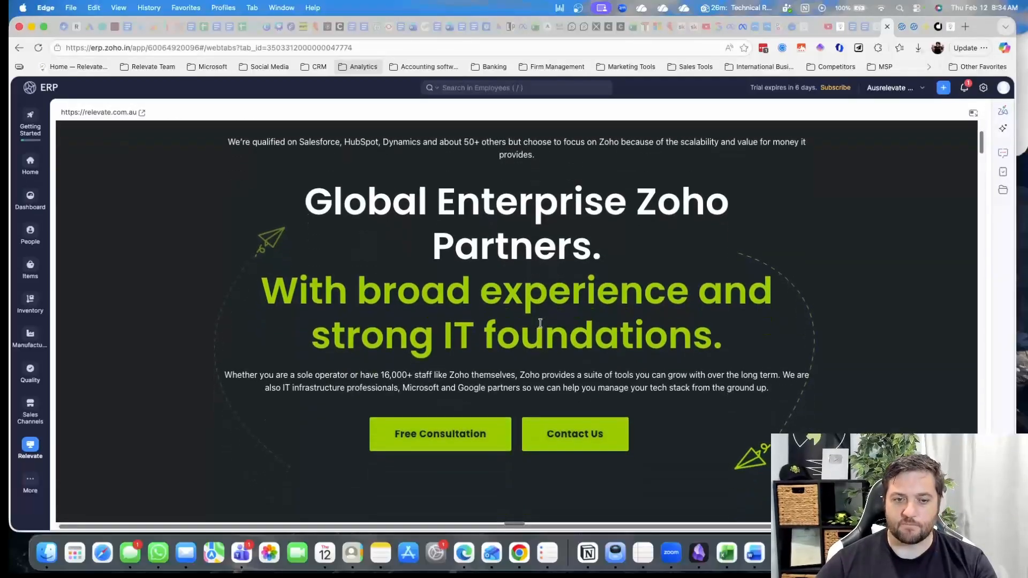
scroll(539, 323, down, 6)
scroll(540, 324, down, 4)
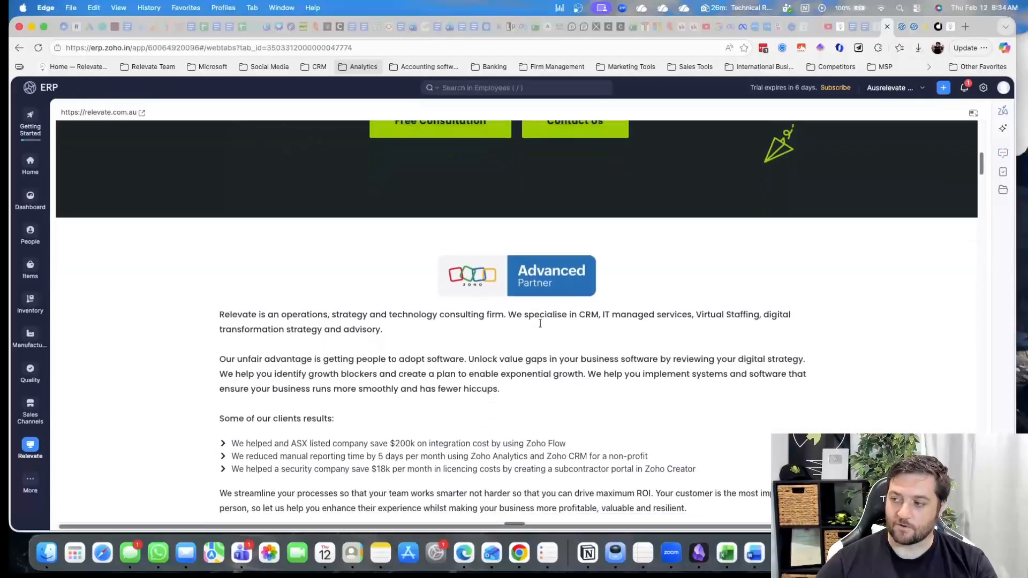